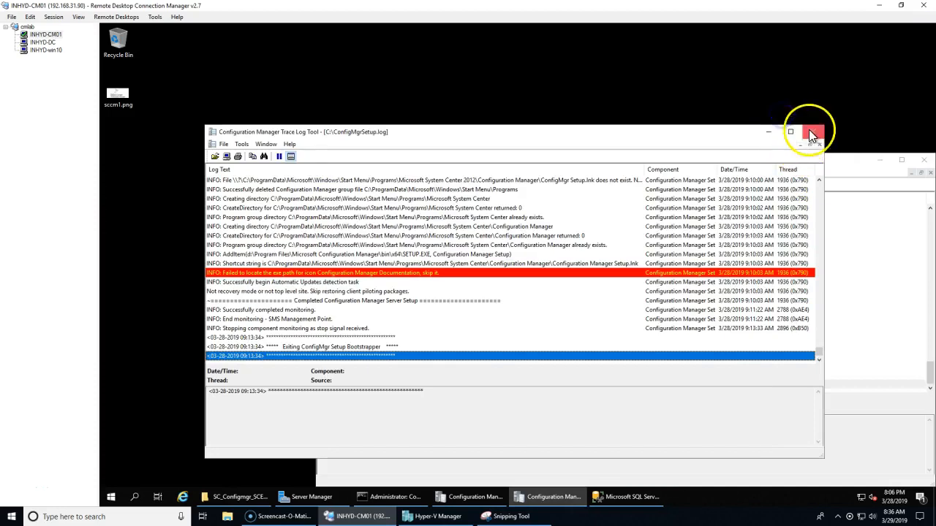
- Close the trace log, SQL Server, File Explorer, Server Manager and command prompt windows on INHYD-CM01
click(905, 158)
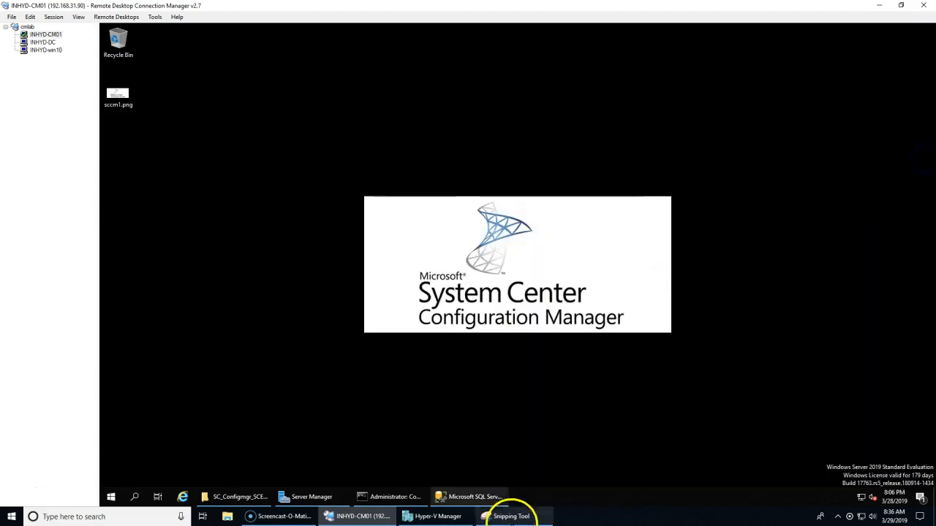
click(476, 497)
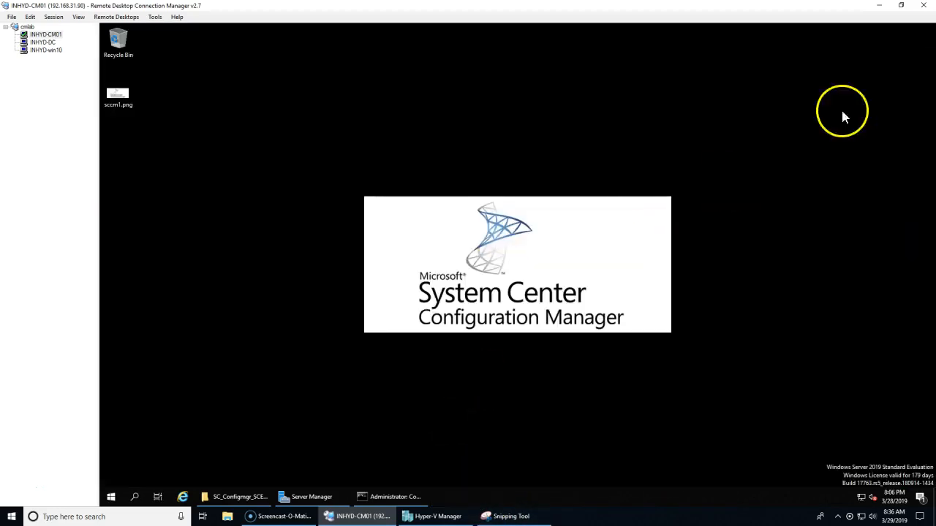
click(260, 496)
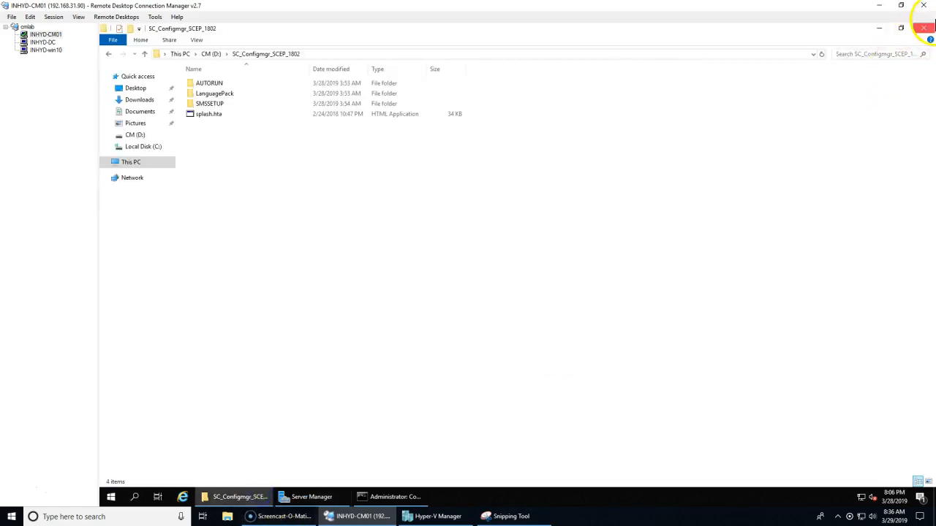
click(923, 28)
click(291, 496)
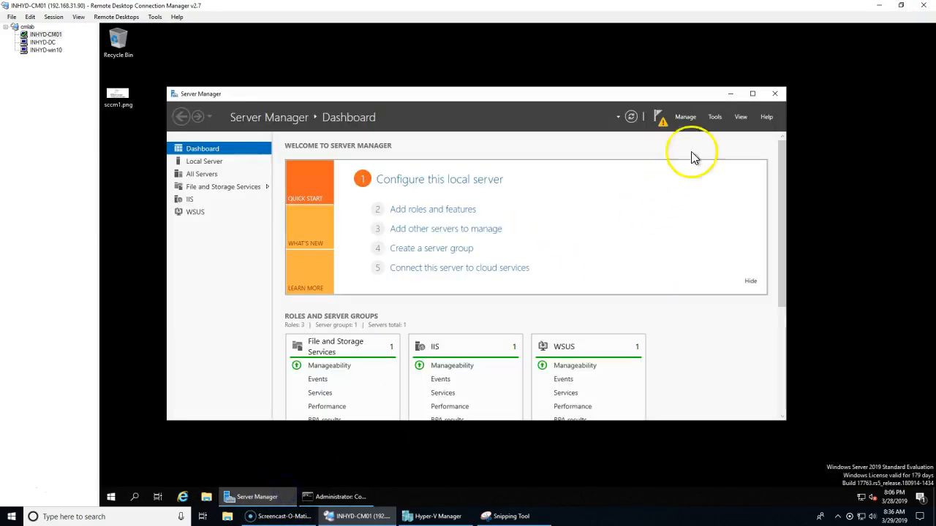
click(777, 92)
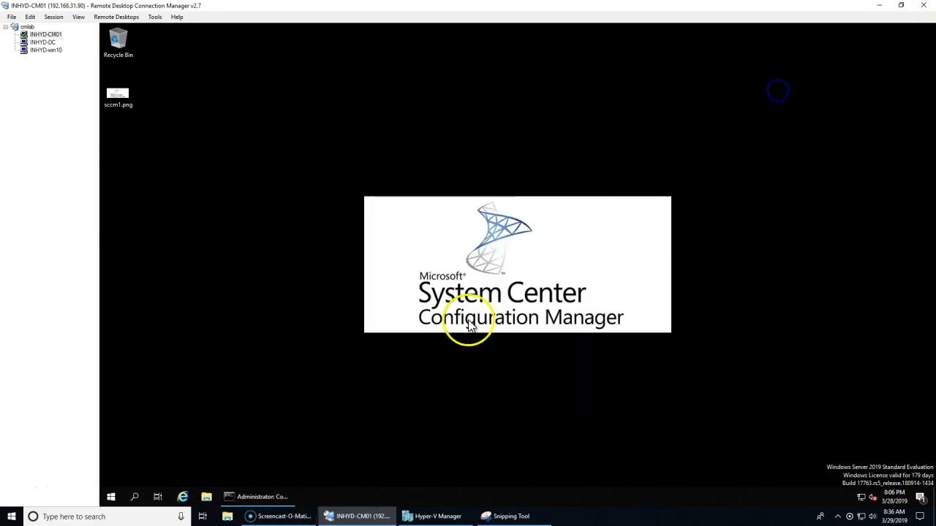
click(281, 497)
click(616, 123)
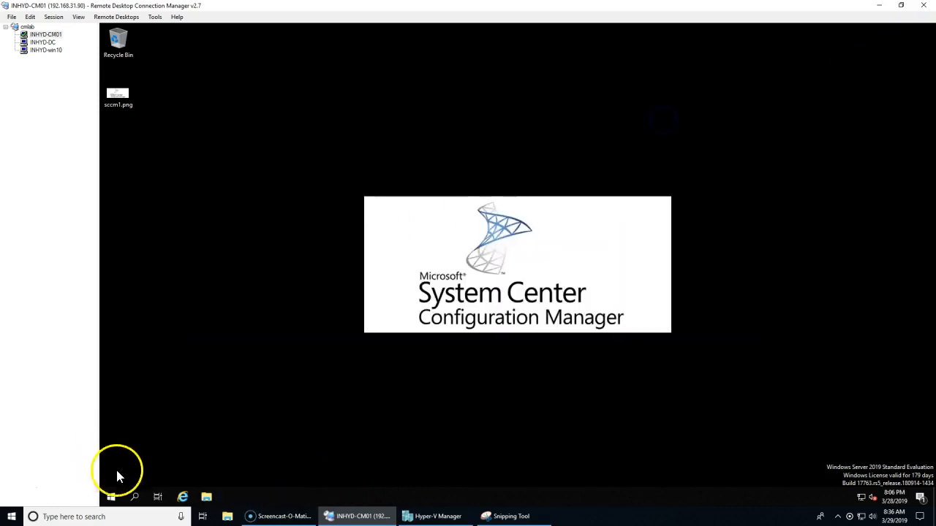
- Launch the Configuration Manager Console from the Microsoft System Center program group on INHYD-CM01
click(111, 498)
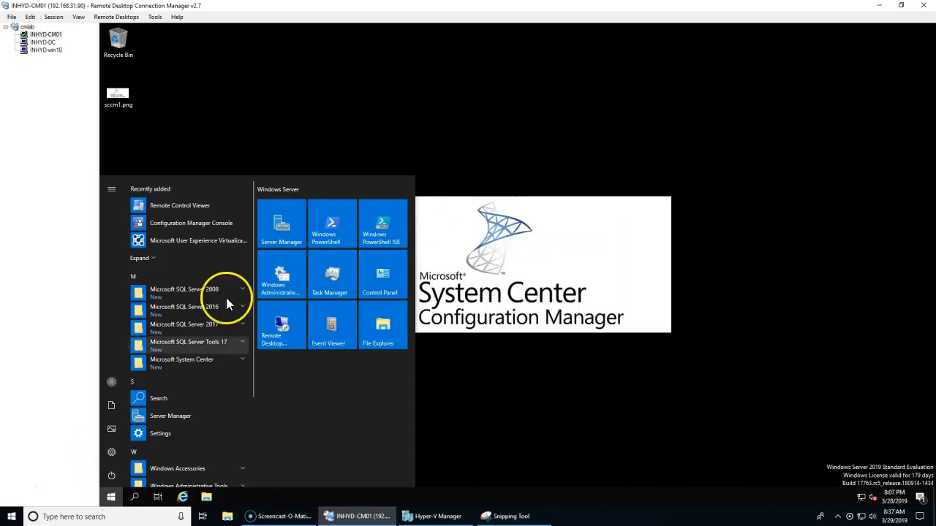
click(197, 362)
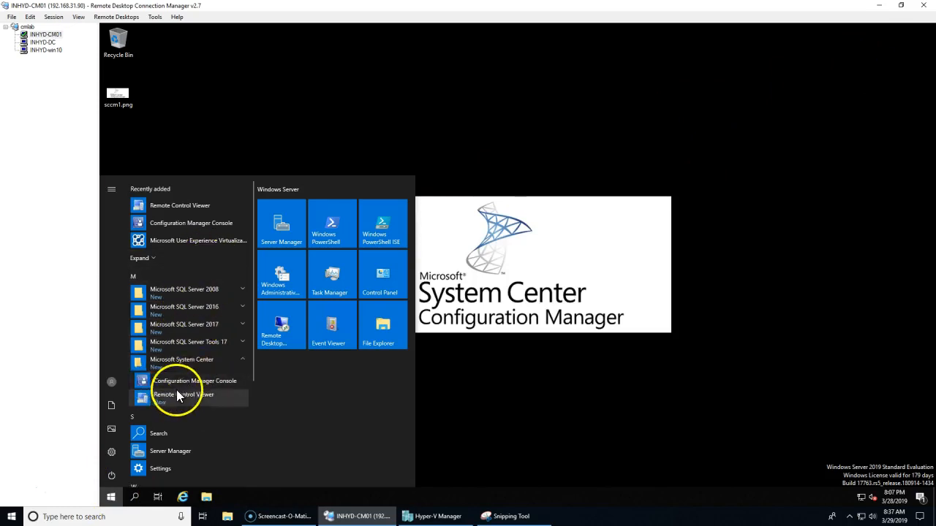
click(189, 382)
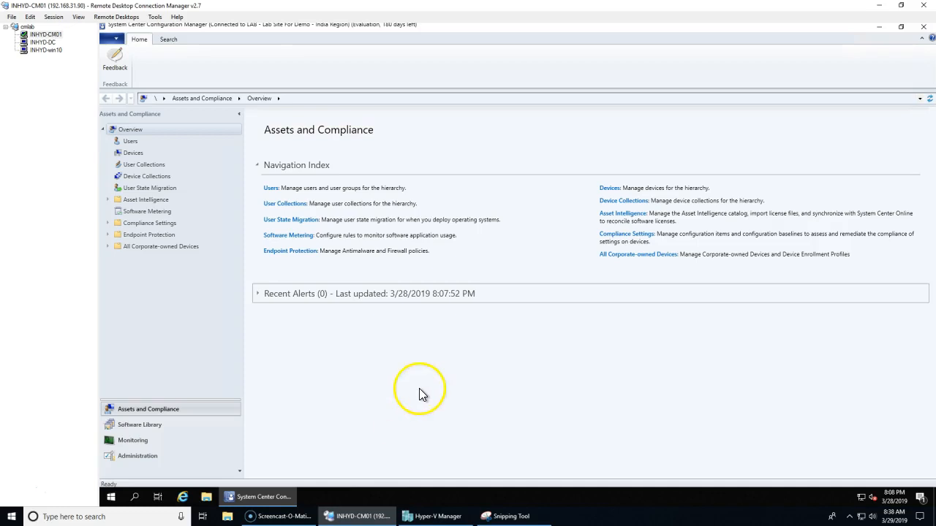
click(18, 493)
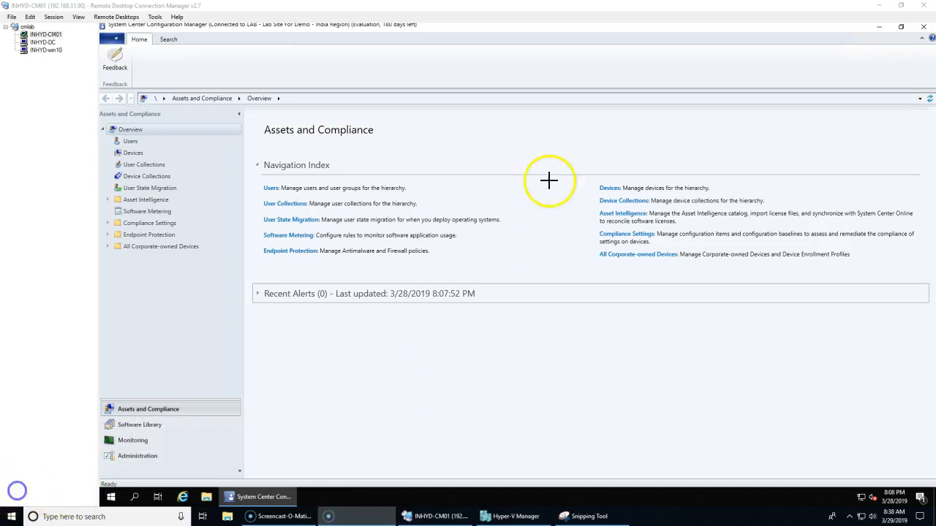
mouse_move(525, 109)
mouse_down()
mouse_move(466, 115)
mouse_move(349, 433)
mouse_move(658, 462)
mouse_move(629, 200)
mouse_move(539, 108)
mouse_move(511, 107)
mouse_up()
mouse_move(428, 434)
mouse_down()
mouse_move(532, 418)
mouse_move(581, 434)
mouse_move(564, 407)
mouse_up()
drag(598, 343, 598, 346)
drag(527, 385, 518, 375)
drag(437, 379, 449, 359)
mouse_move(393, 371)
mouse_down()
mouse_move(401, 376)
mouse_move(371, 336)
mouse_up()
click(343, 295)
mouse_move(436, 218)
mouse_down()
mouse_move(437, 269)
mouse_move(501, 252)
mouse_up()
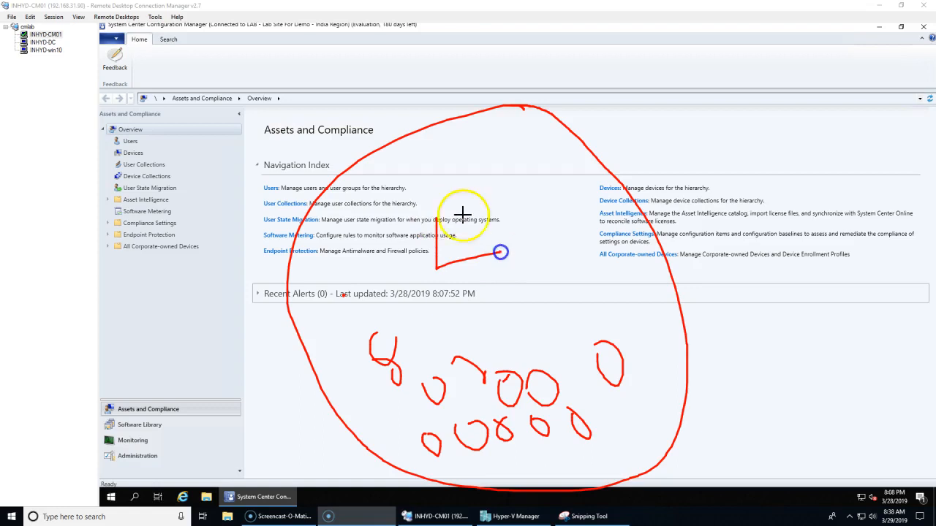
mouse_move(475, 187)
mouse_down()
mouse_move(502, 251)
mouse_move(484, 281)
mouse_move(511, 272)
mouse_up()
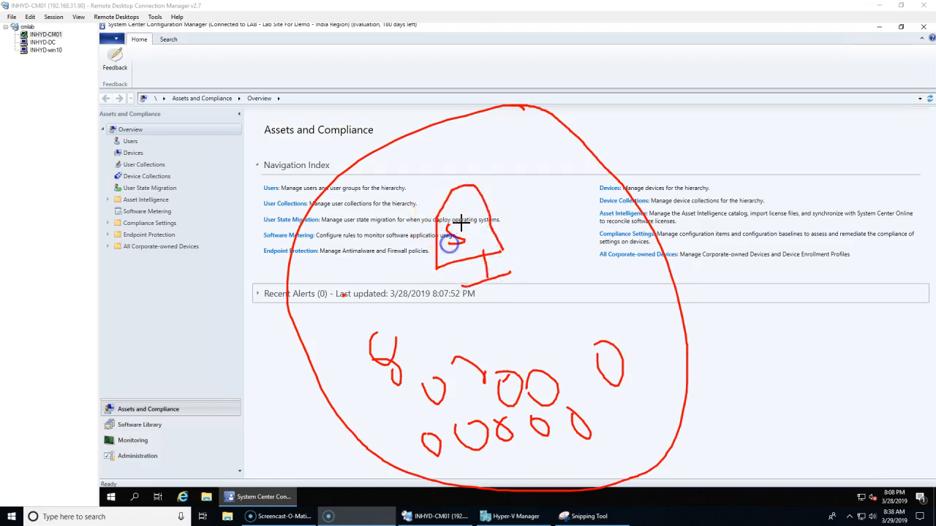
mouse_move(400, 193)
mouse_down()
mouse_move(473, 217)
mouse_move(470, 157)
mouse_up()
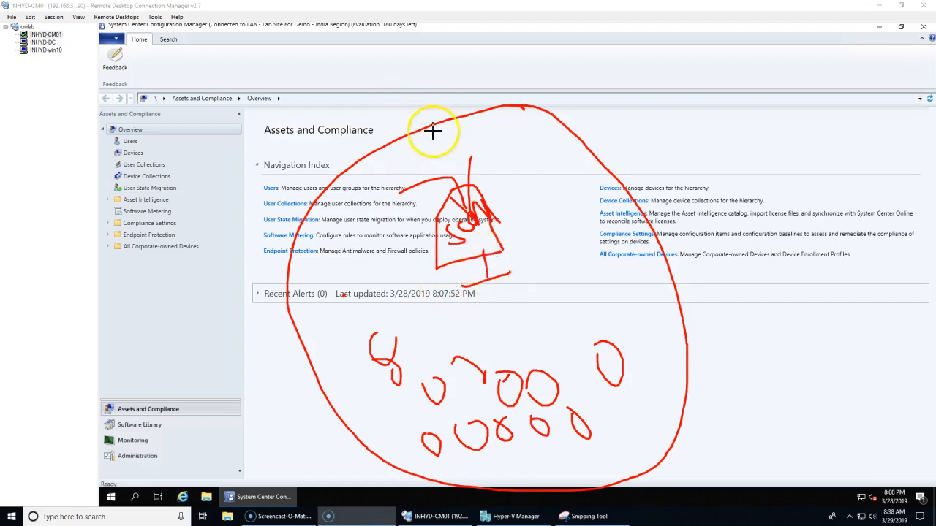
mouse_move(400, 134)
mouse_down()
mouse_move(492, 100)
mouse_move(686, 267)
mouse_move(639, 467)
mouse_move(384, 503)
mouse_move(320, 309)
mouse_move(370, 169)
mouse_move(427, 136)
mouse_up()
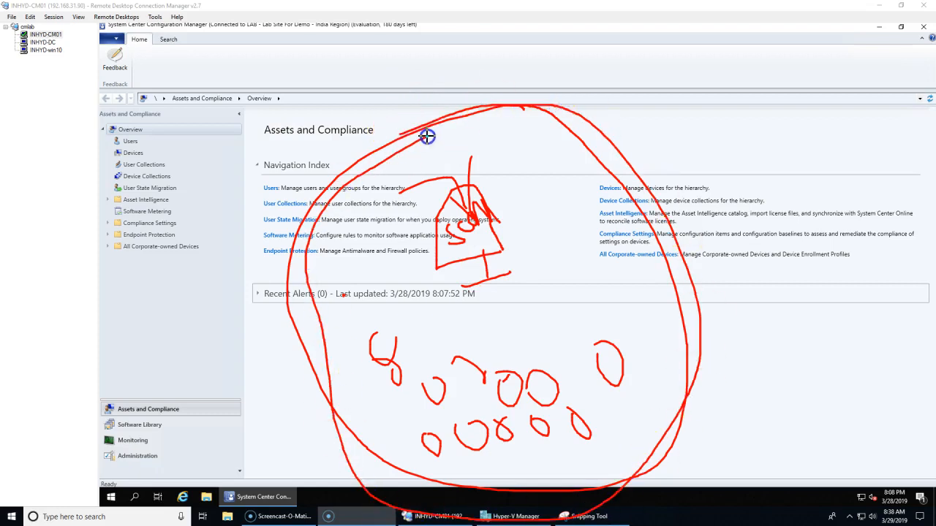
mouse_move(179, 133)
mouse_down()
mouse_move(261, 103)
mouse_move(352, 164)
mouse_move(355, 178)
mouse_move(355, 126)
mouse_up()
mouse_move(820, 98)
mouse_down()
mouse_move(854, 244)
mouse_move(807, 90)
mouse_up()
mouse_move(867, 341)
mouse_down()
mouse_move(901, 397)
mouse_move(846, 344)
mouse_up()
mouse_move(673, 33)
mouse_down()
mouse_move(648, 88)
mouse_move(676, 28)
mouse_up()
mouse_move(359, 31)
mouse_down()
mouse_move(378, 40)
mouse_move(356, 31)
mouse_up()
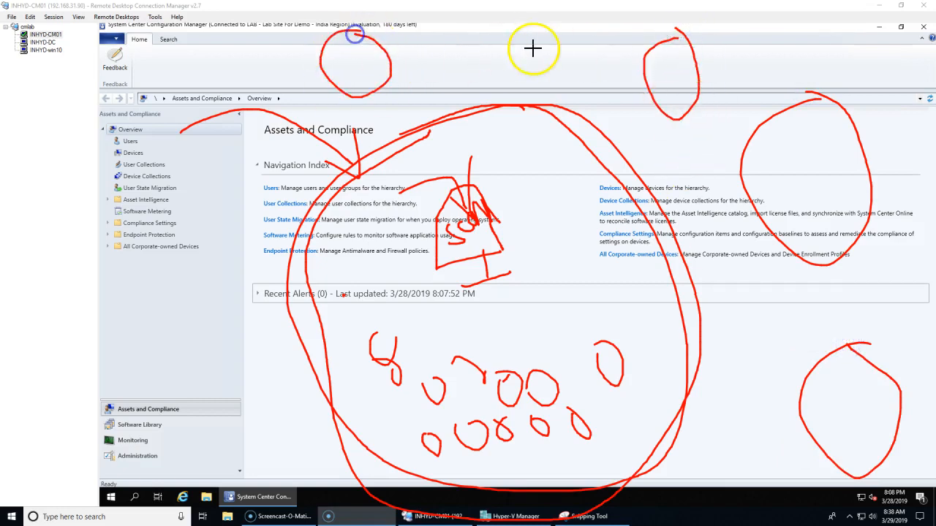
mouse_move(525, 25)
mouse_down()
mouse_move(505, 63)
mouse_move(505, 21)
mouse_up()
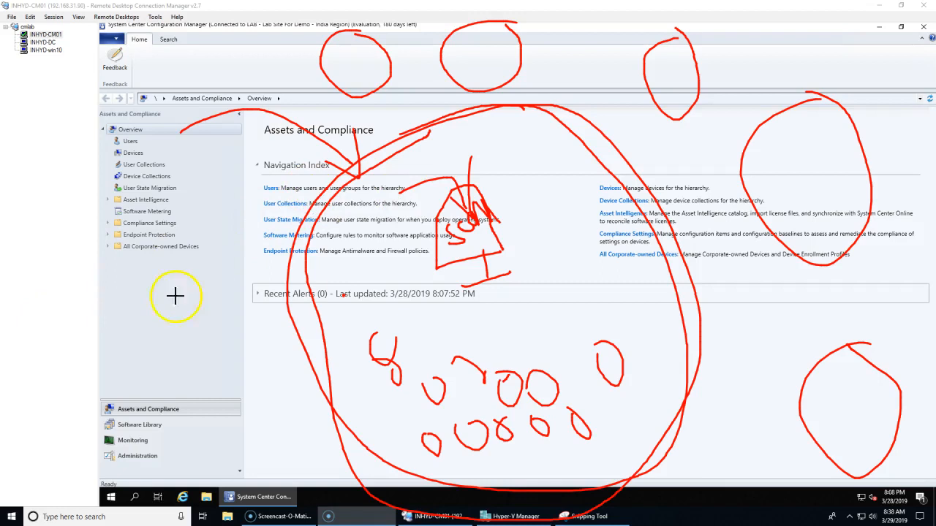
mouse_move(103, 294)
mouse_down()
mouse_move(115, 280)
mouse_move(124, 320)
mouse_up()
mouse_move(334, 182)
mouse_down()
mouse_move(317, 210)
mouse_move(347, 445)
mouse_up()
mouse_move(476, 517)
mouse_down()
mouse_move(672, 412)
mouse_move(644, 184)
mouse_move(472, 109)
mouse_move(318, 204)
mouse_move(338, 445)
mouse_move(476, 516)
mouse_move(646, 418)
mouse_move(597, 156)
mouse_move(463, 126)
mouse_up()
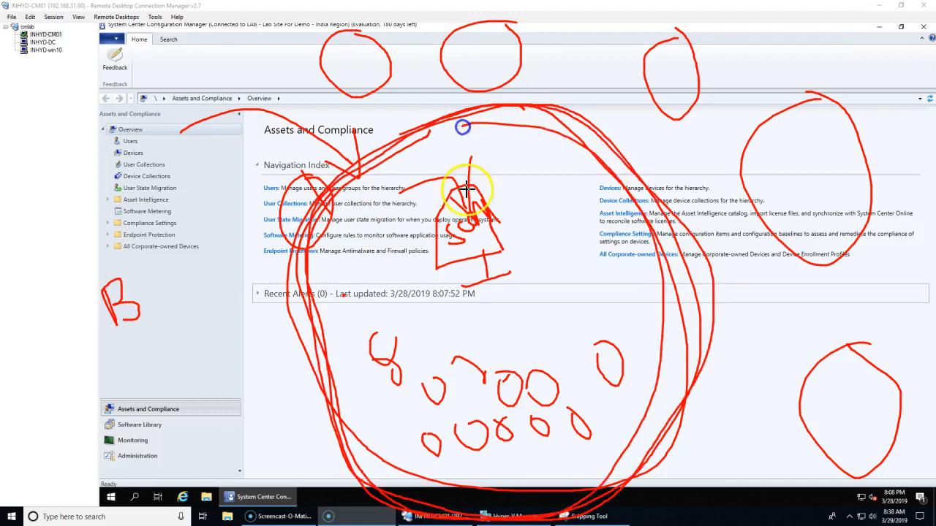
drag(442, 241, 377, 370)
drag(445, 246, 451, 386)
drag(476, 261, 502, 403)
drag(479, 234, 534, 366)
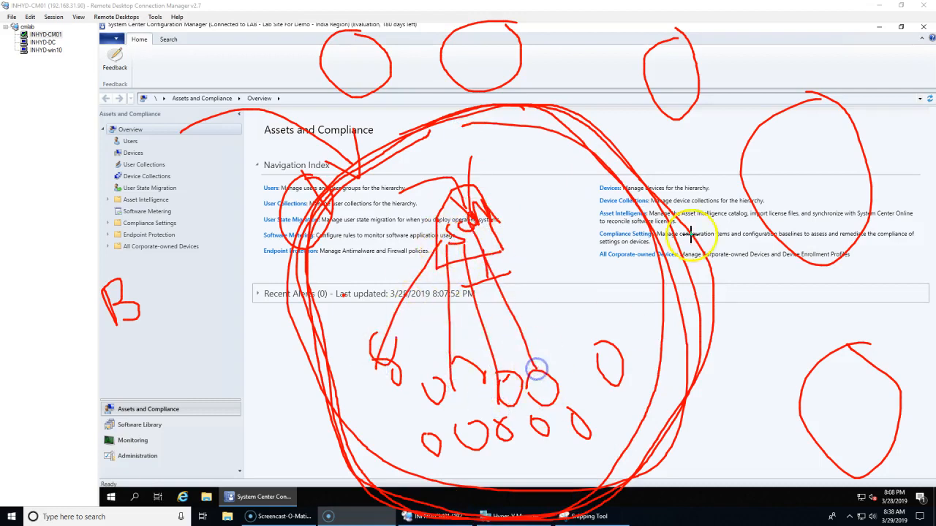
mouse_move(783, 153)
mouse_down()
mouse_move(800, 163)
mouse_move(787, 163)
mouse_move(779, 135)
mouse_move(653, 122)
mouse_move(492, 211)
mouse_up()
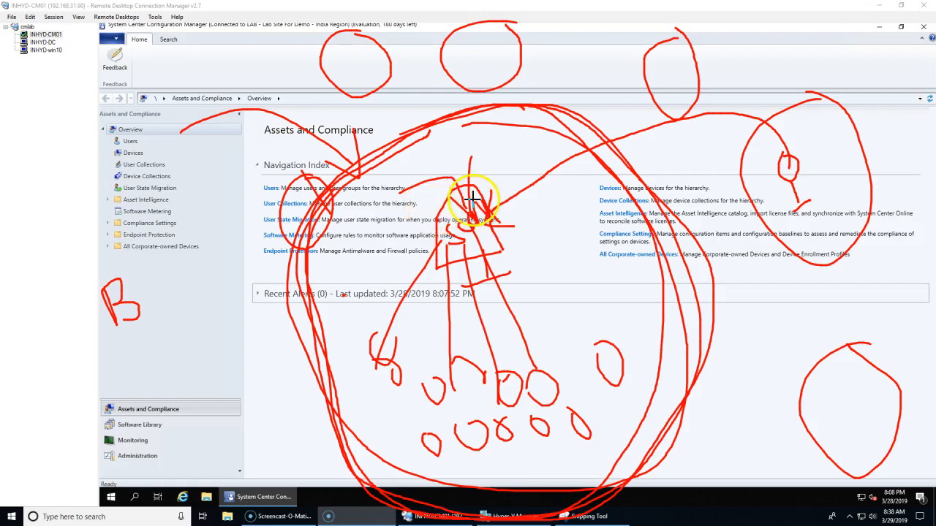
mouse_move(361, 161)
mouse_down()
mouse_move(283, 274)
mouse_move(402, 504)
mouse_move(637, 480)
mouse_move(673, 225)
mouse_up()
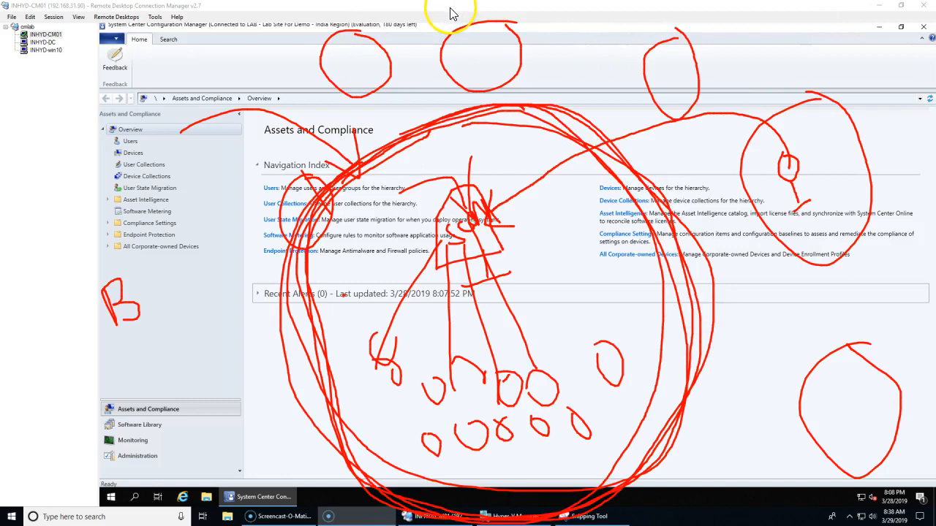
click(540, 9)
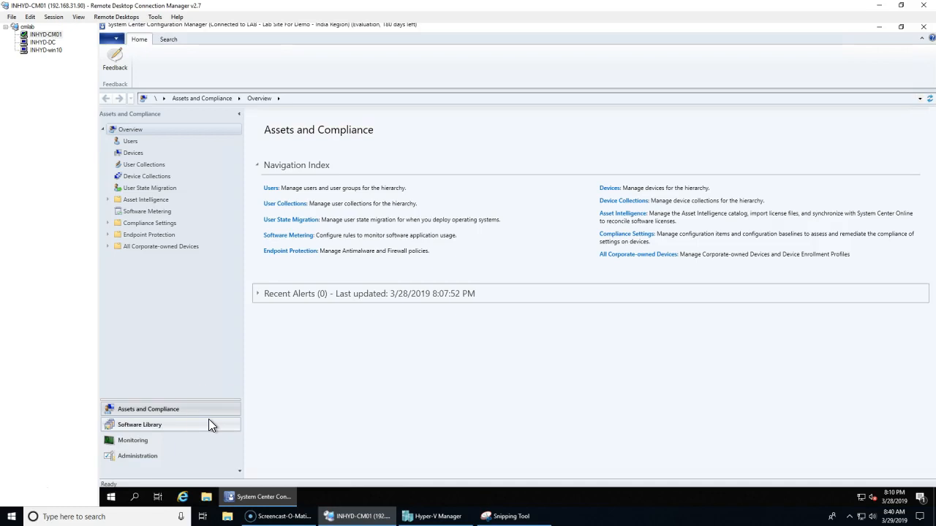
- Switch the console from Assets and Compliance to the Administration workspace
click(213, 413)
click(149, 414)
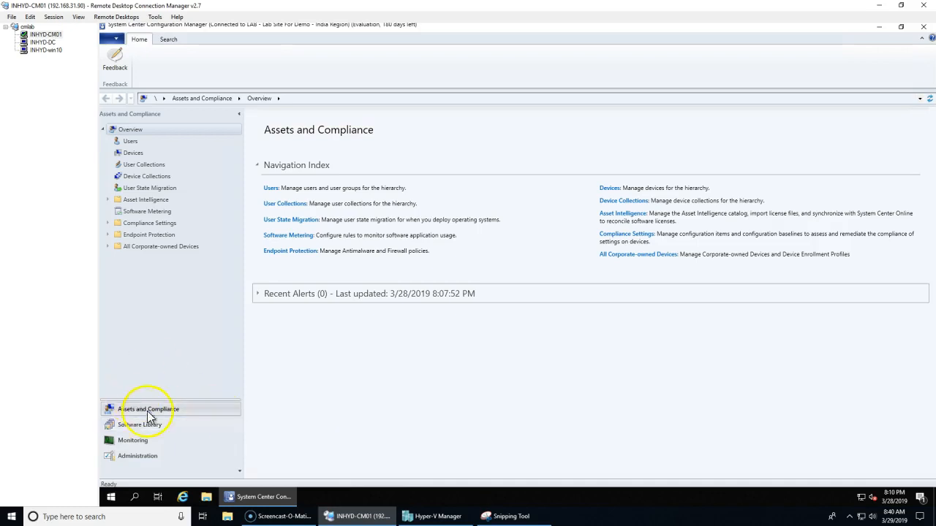
click(155, 457)
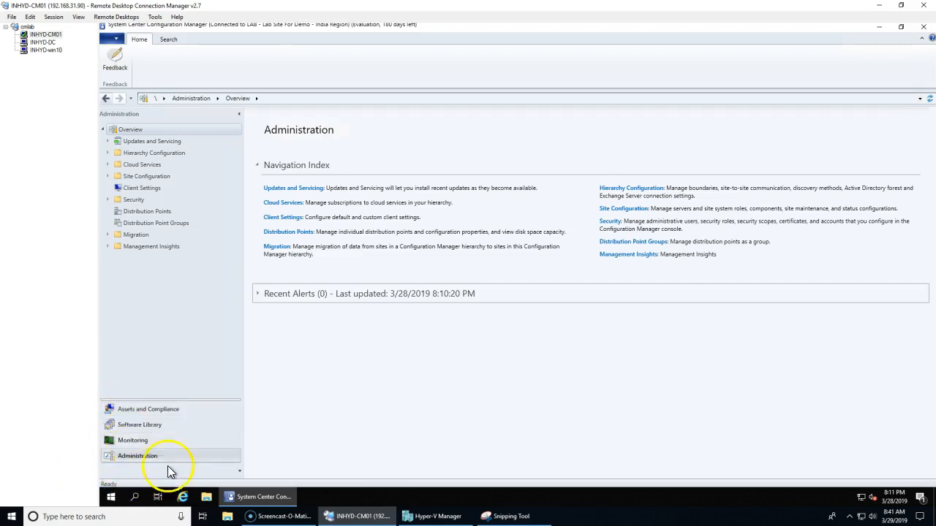
click(239, 471)
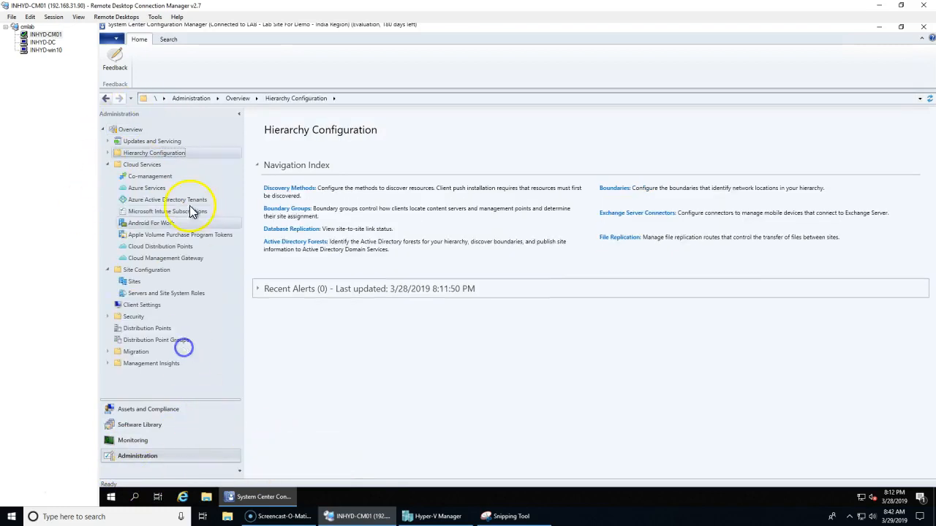
- Expand Hierarchy Configuration, collapse Cloud Services, and show the Boundaries list
click(107, 155)
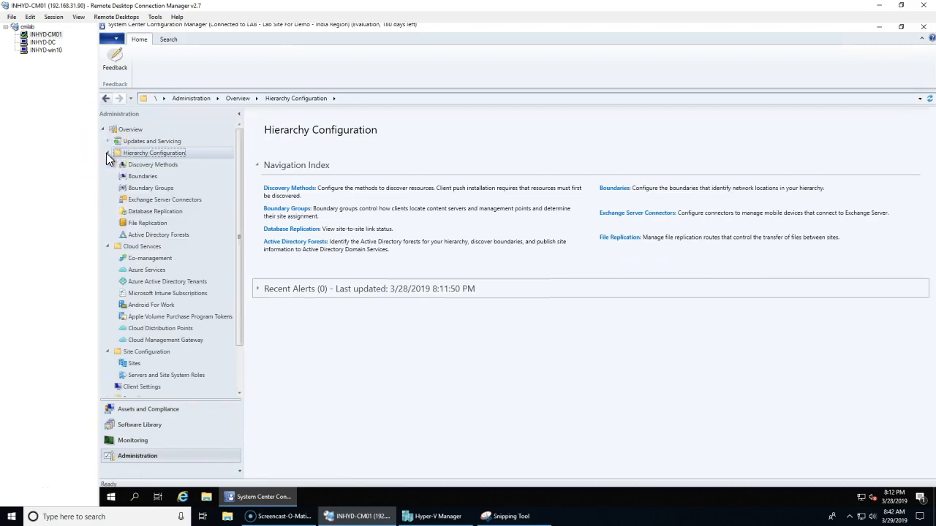
click(109, 247)
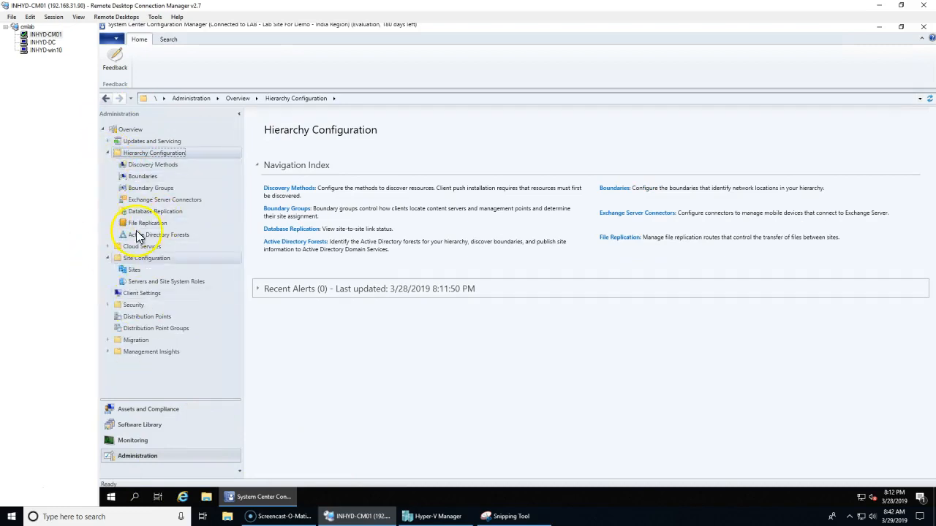
click(144, 178)
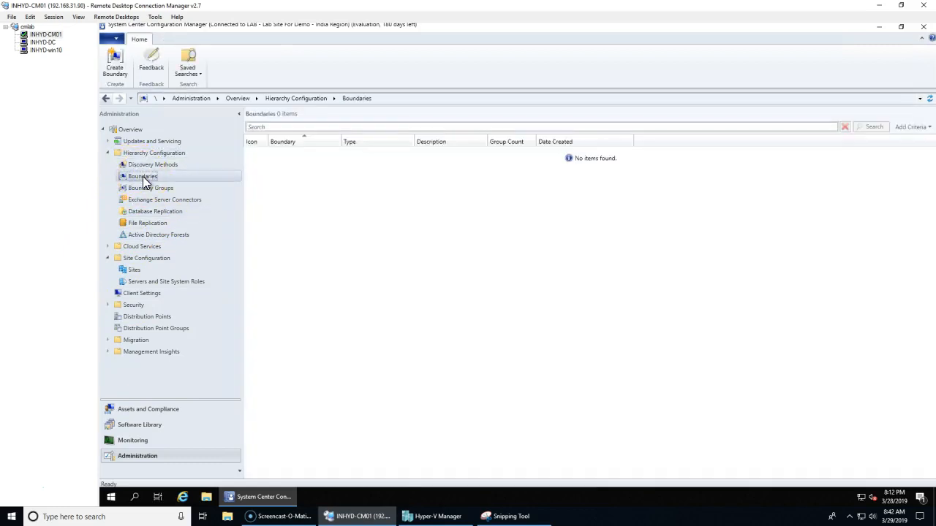
click(376, 301)
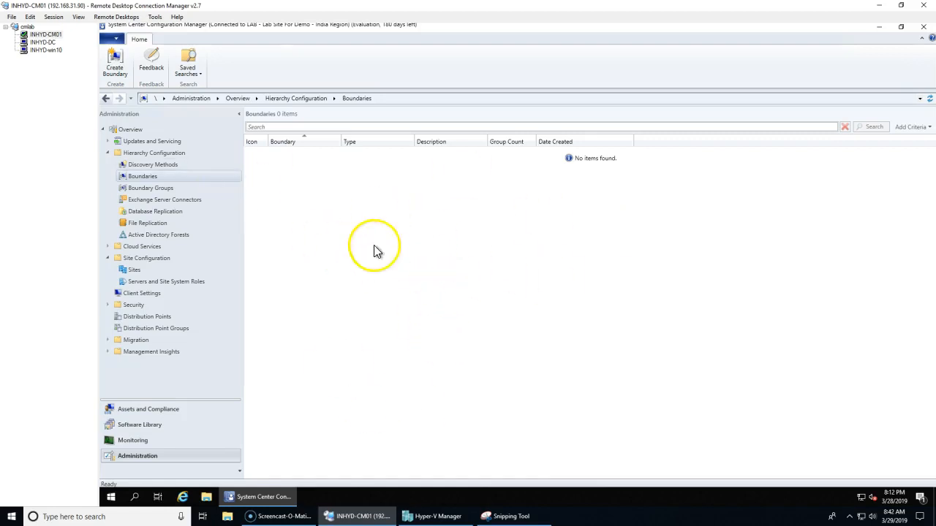
click(156, 177)
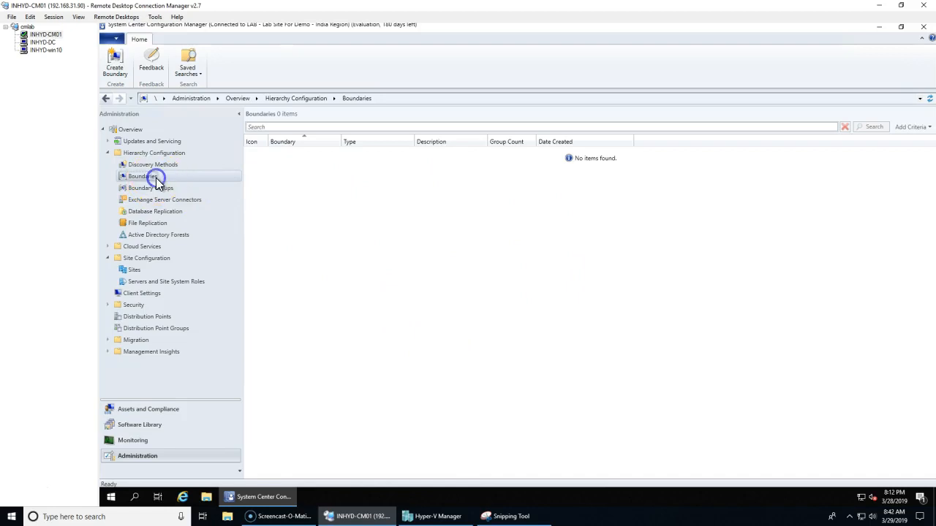
- Start creating a new boundary with IP subnet as its type
right_click(153, 177)
click(173, 184)
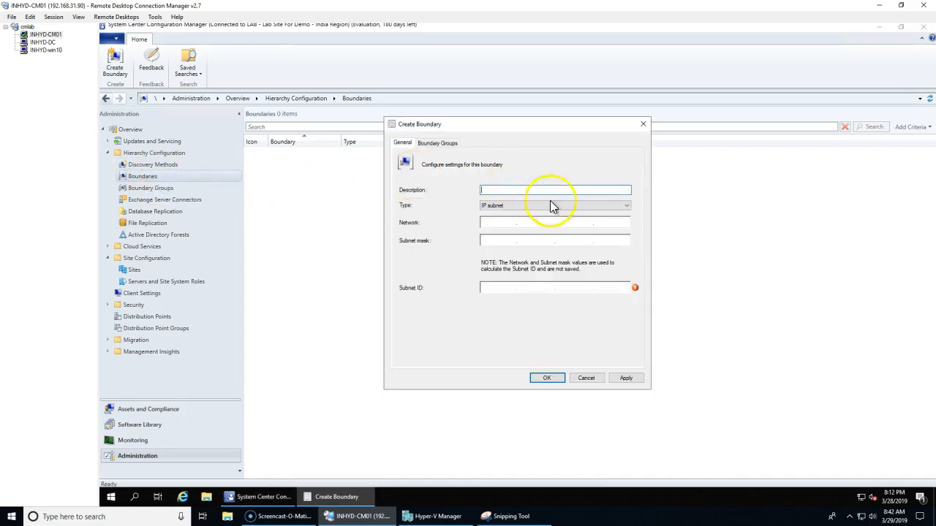
click(566, 206)
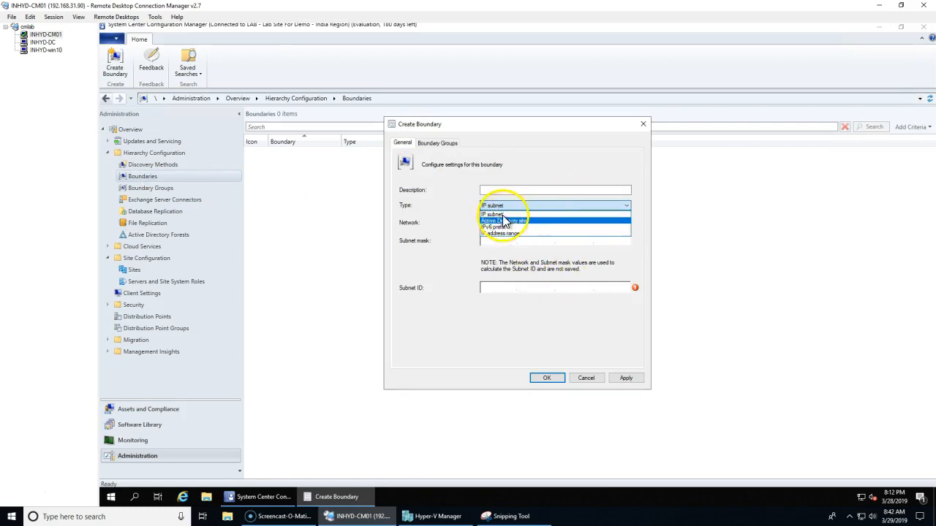
click(503, 215)
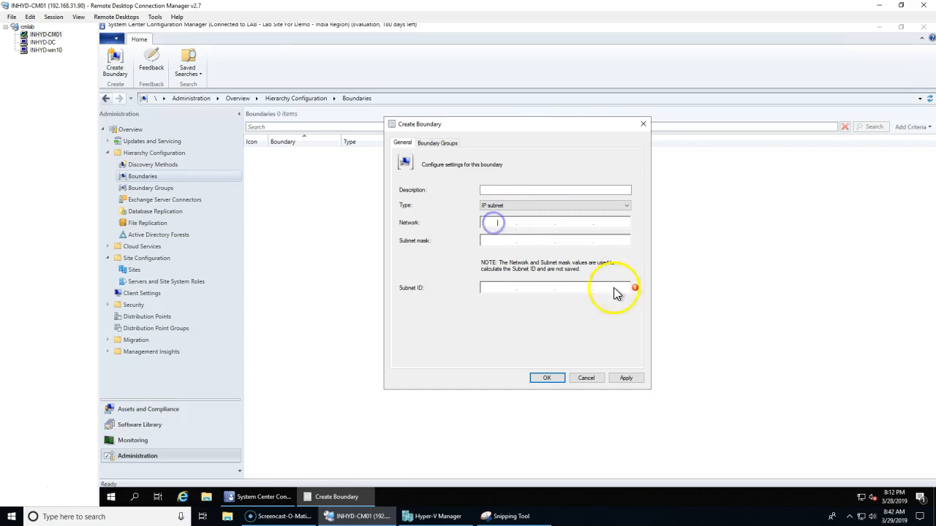
- Enter 10.0.0.0 as the new boundary's subnet mask and 255.0.0.0 as its subnet ID
click(494, 243)
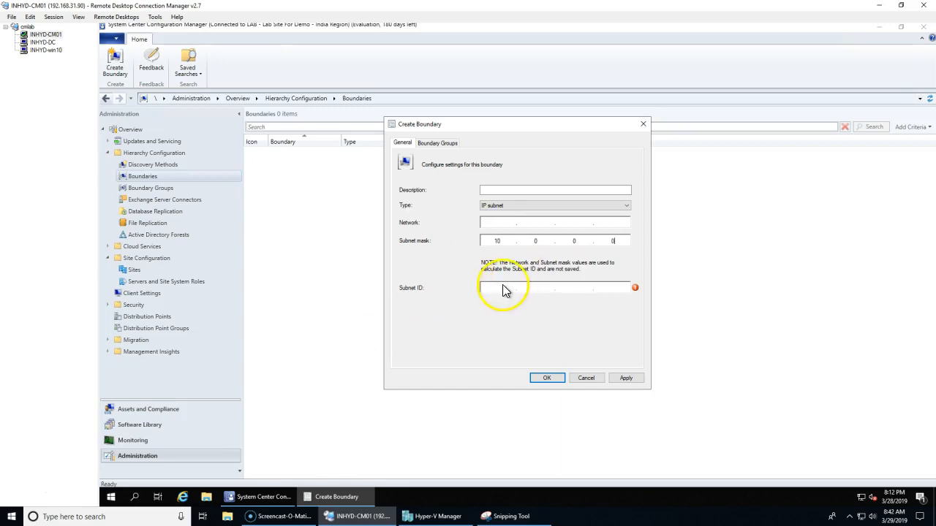
text(255.0.0.0)
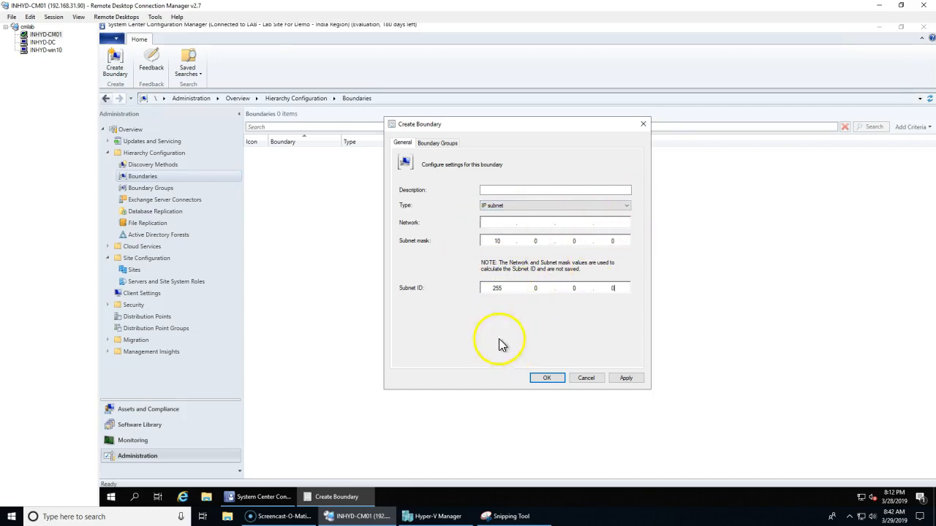
drag(490, 241, 575, 242)
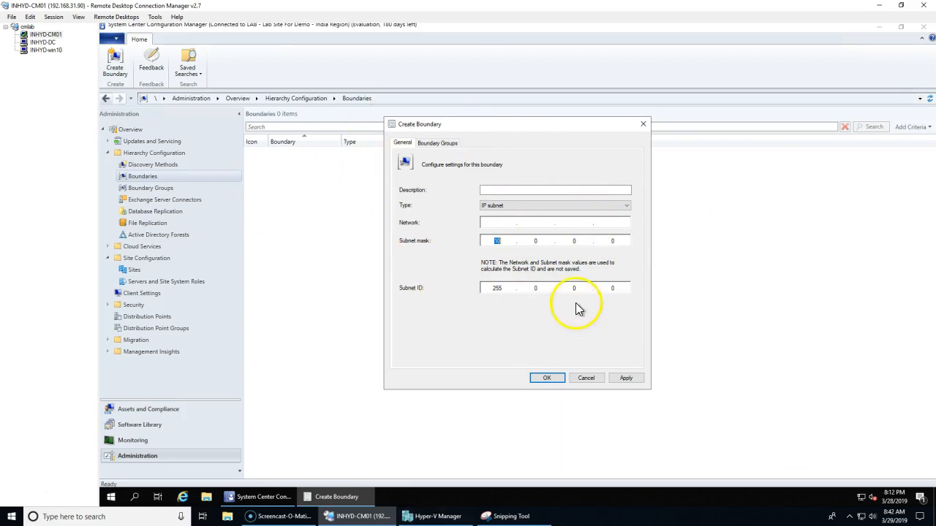
click(573, 244)
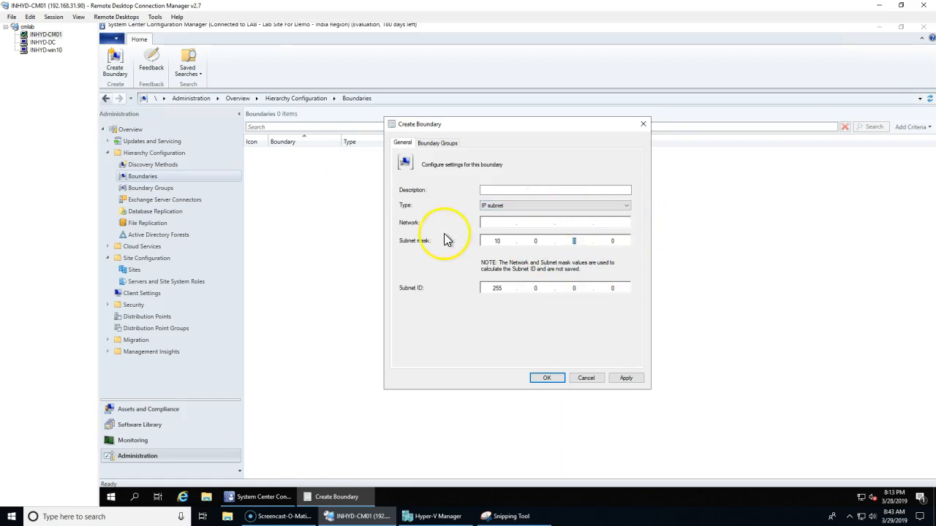
- Set the boundary type to Active Directory site and browse the available sites, widening the site name column to show full names
click(522, 207)
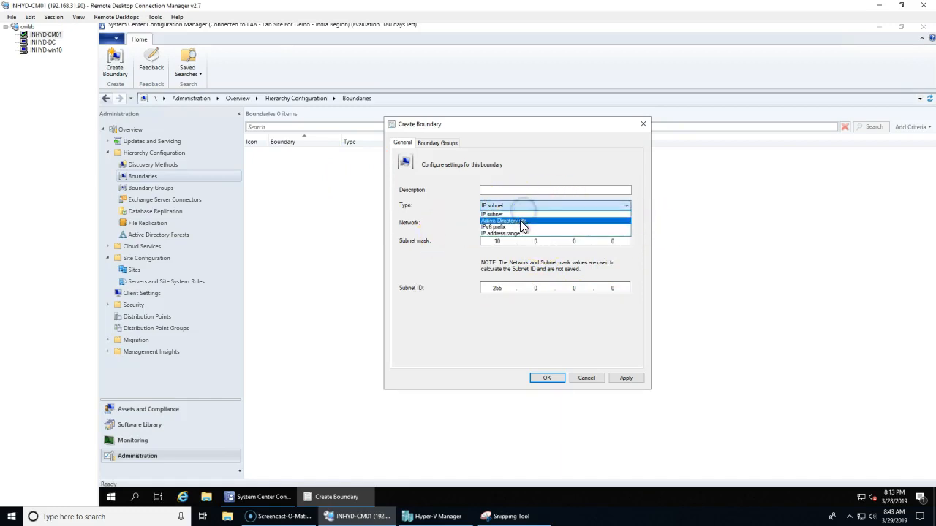
click(522, 222)
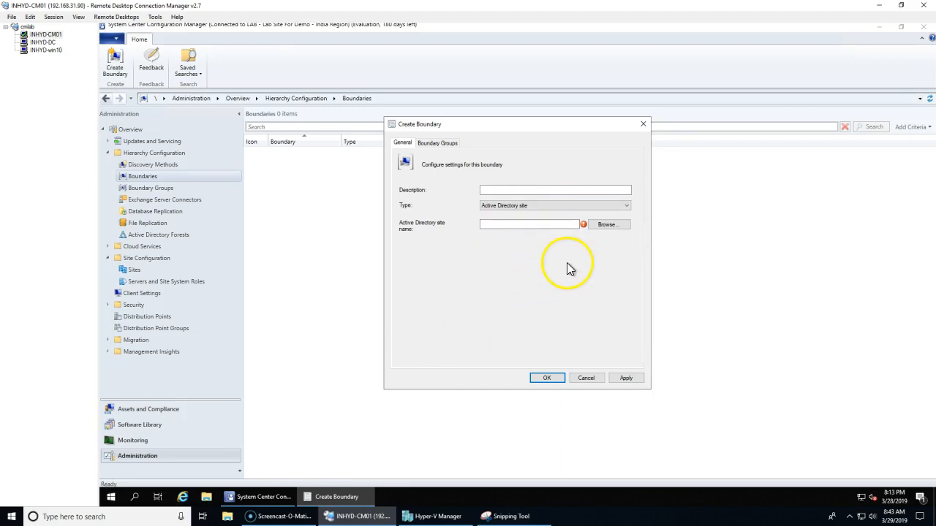
click(606, 224)
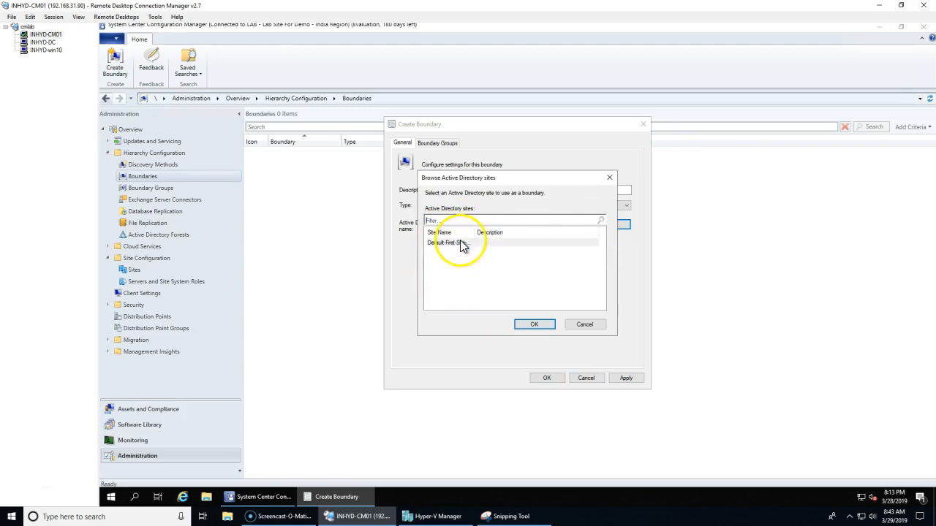
drag(474, 232, 538, 230)
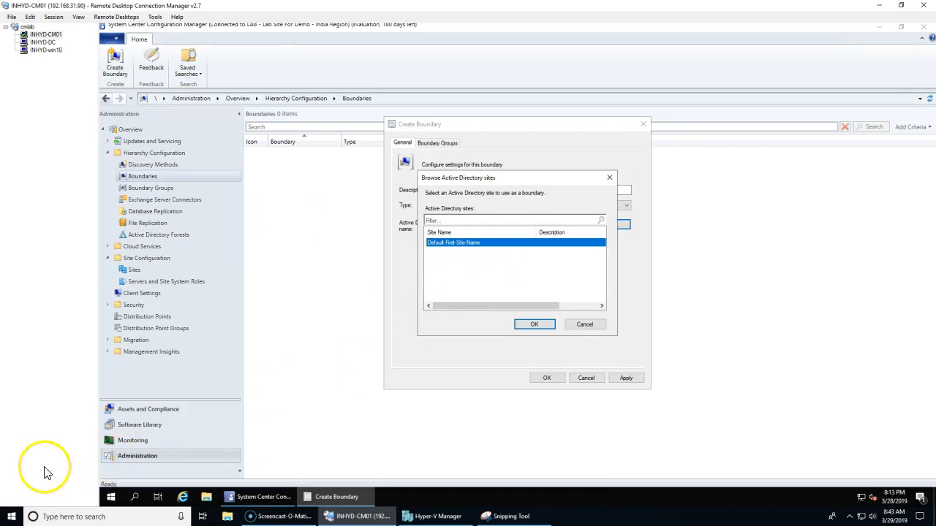
- Switch to the INHYD-DC session and close its Notepad, Administrative Tools, Server Manager, File Explorer and Active Directory Users and Computers windows
click(43, 42)
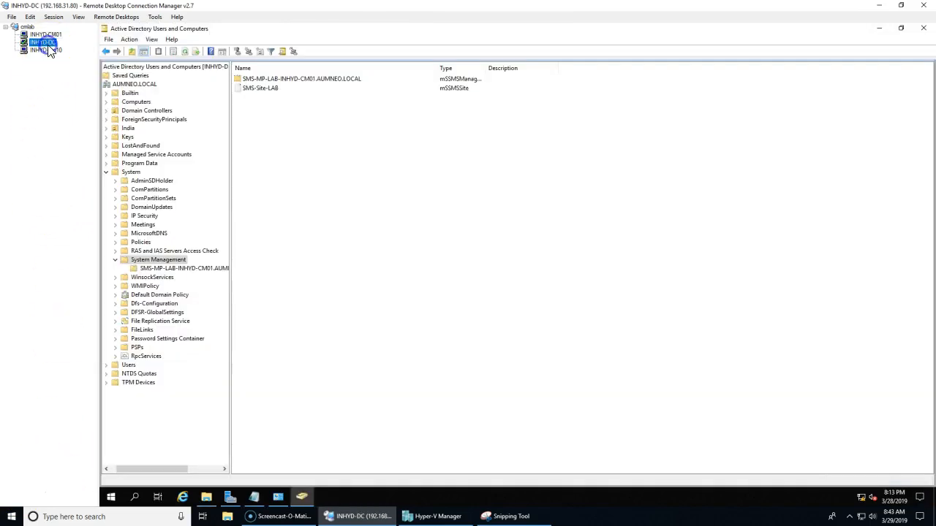
click(495, 222)
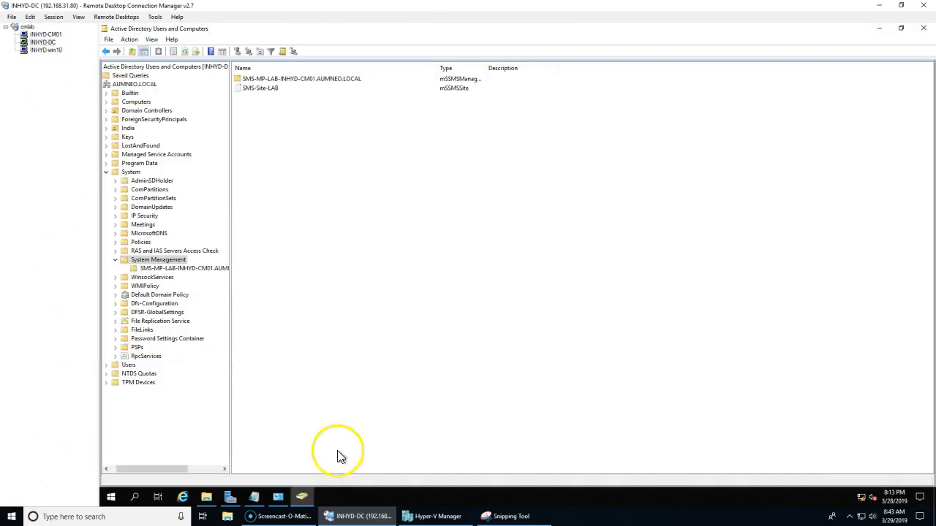
click(254, 497)
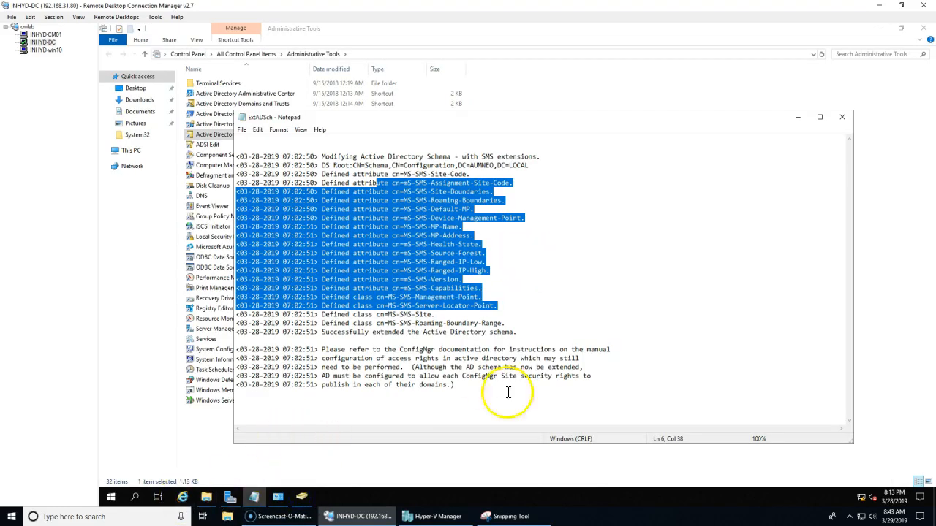
click(846, 117)
click(922, 28)
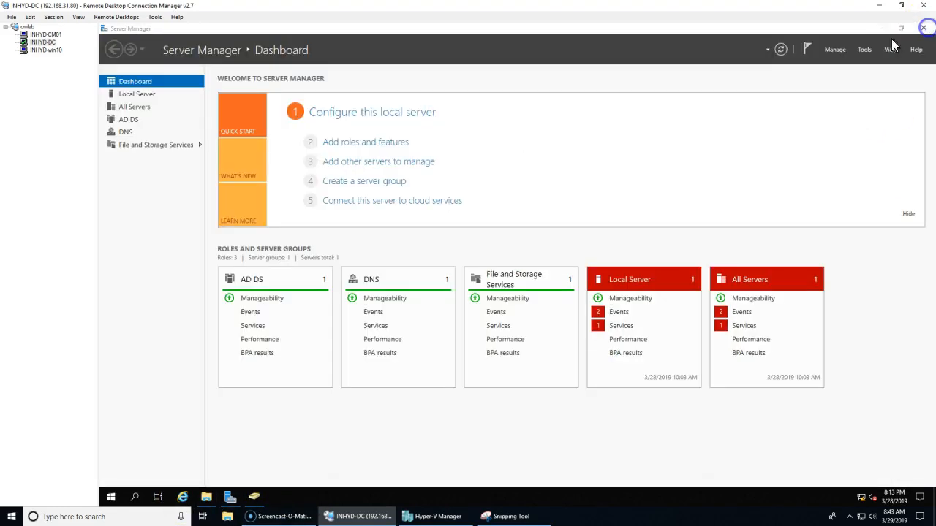
click(923, 28)
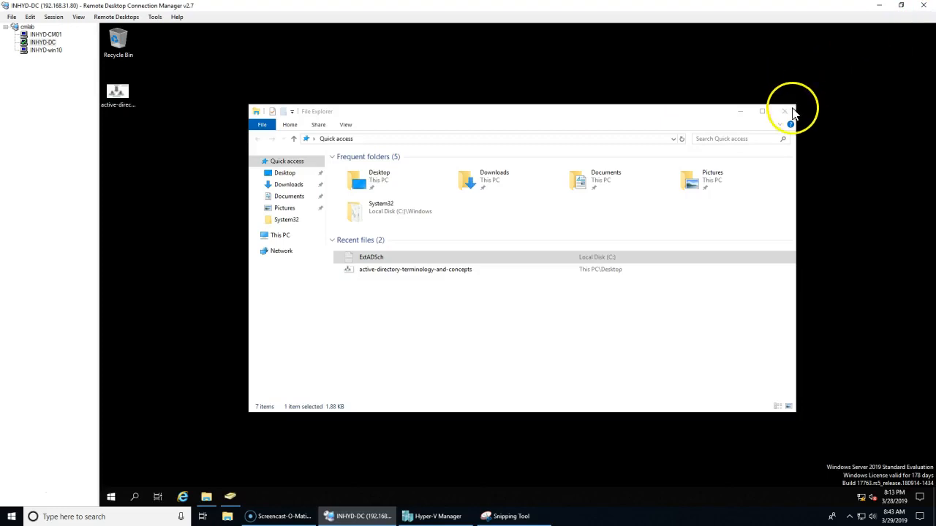
click(792, 109)
click(231, 497)
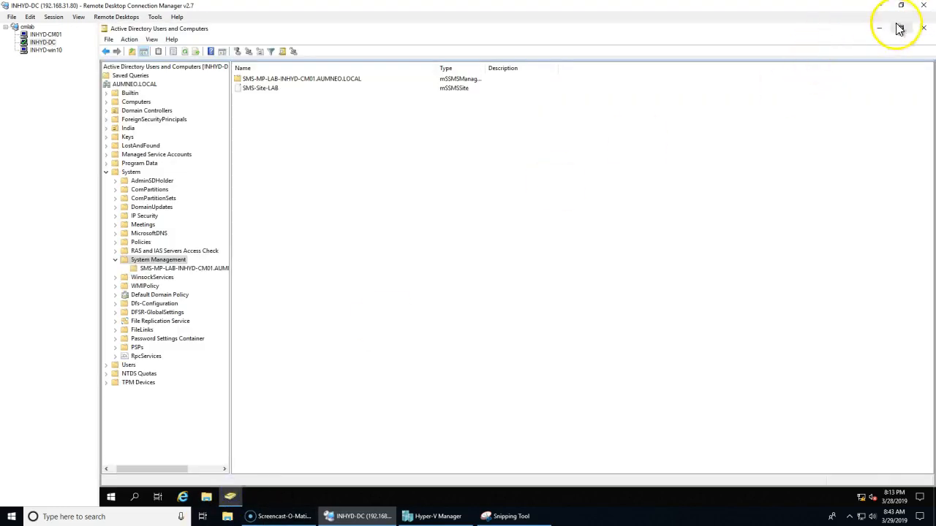
click(923, 29)
- Launch Active Directory Sites and Services from the Windows Administrative Tools on INHYD-DC
click(111, 497)
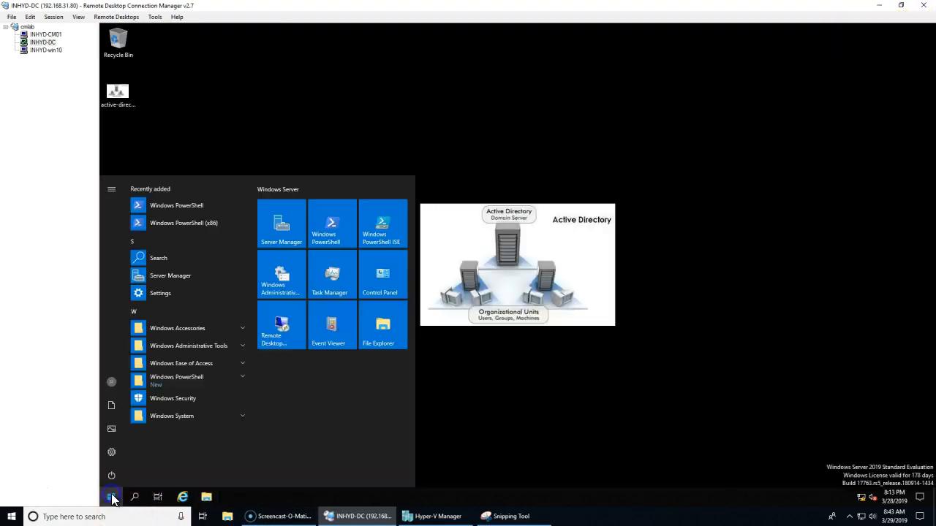
click(185, 346)
scroll(185, 387, down, 2)
scroll(185, 390, down, 1)
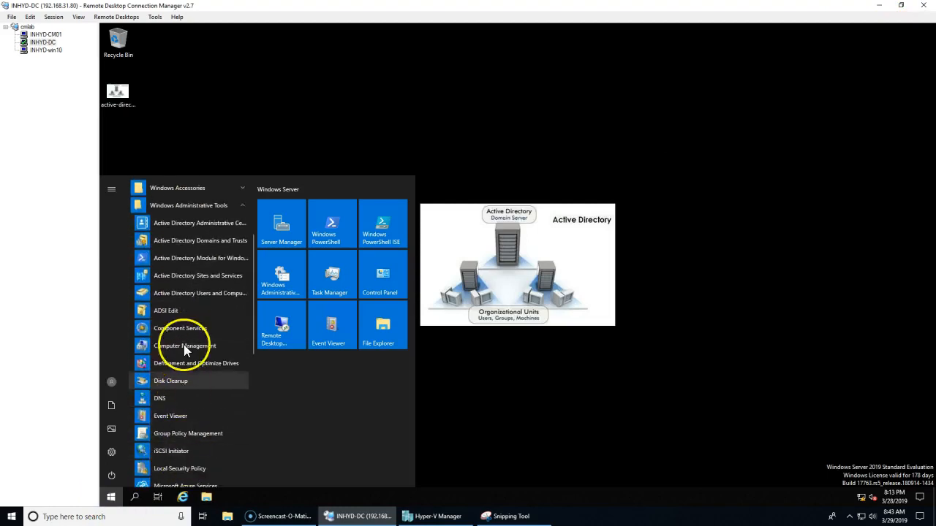
click(201, 275)
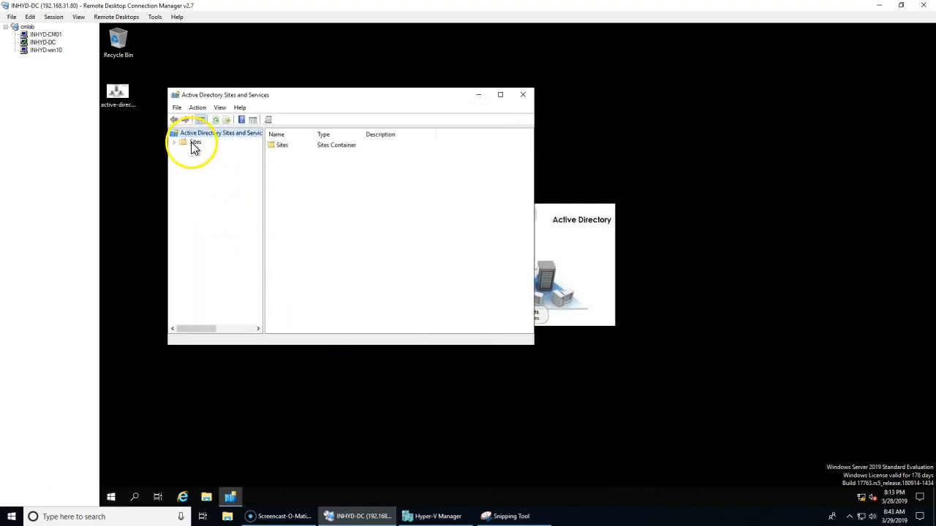
- Expand Sites, maximize the console, and view the contents of Subnets and Inter-Site Transports
double_click(193, 143)
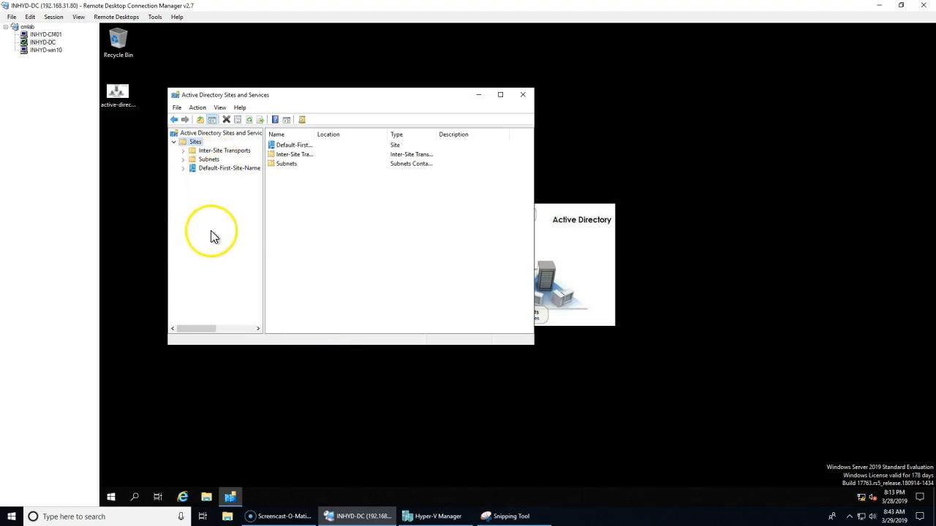
click(205, 158)
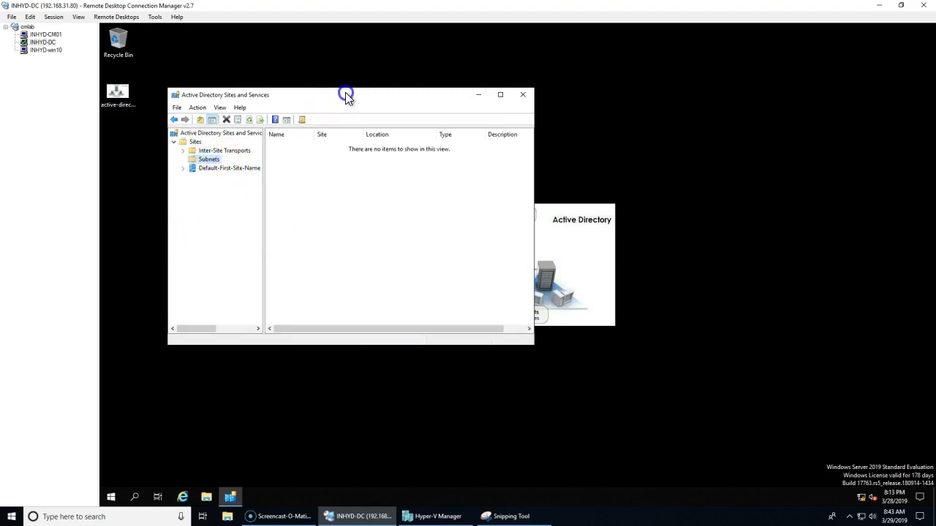
double_click(345, 93)
click(154, 83)
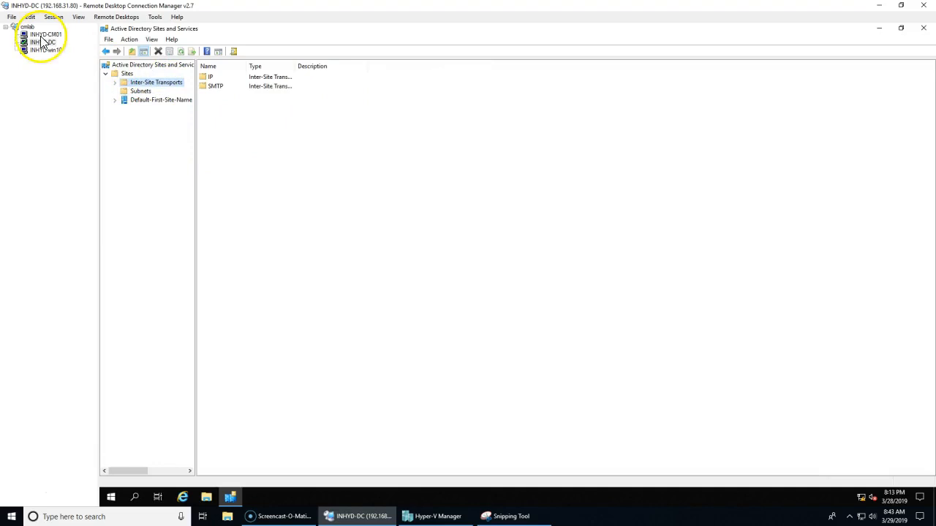
click(11, 495)
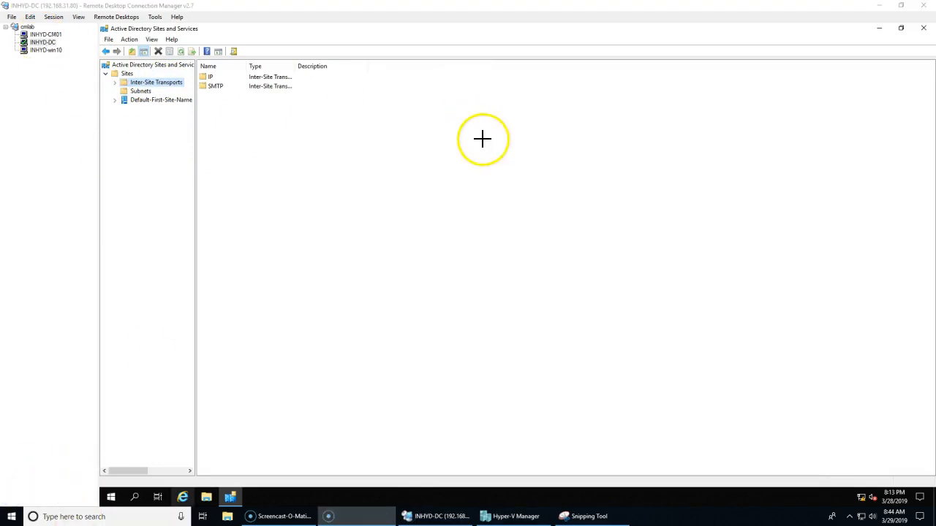
drag(465, 150, 468, 153)
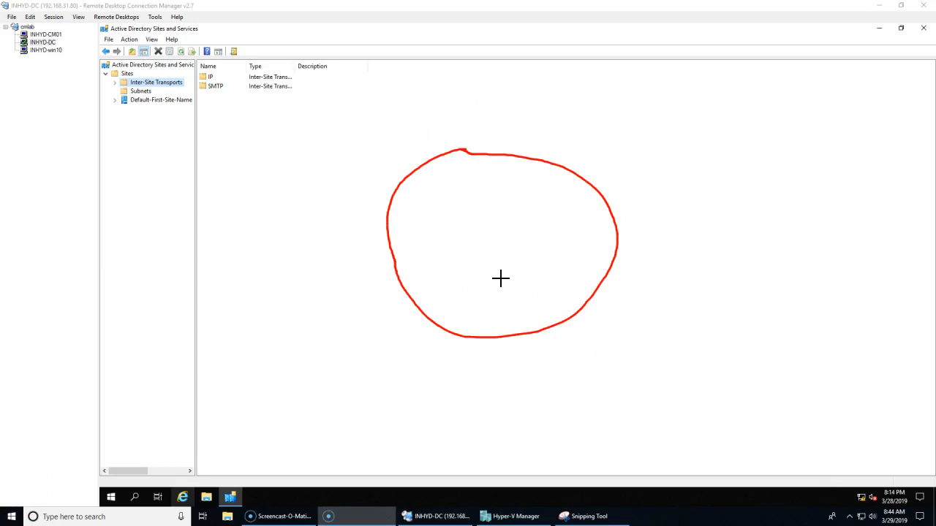
drag(389, 107, 428, 95)
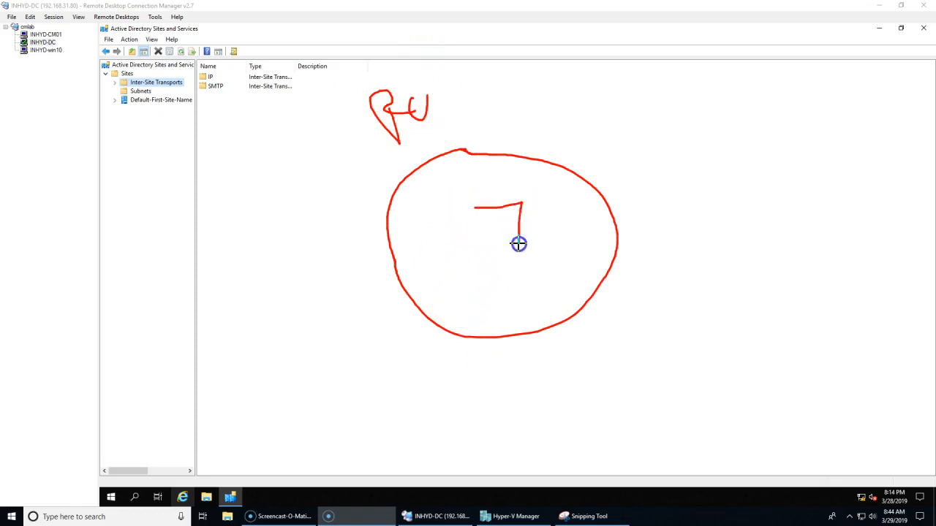
mouse_move(505, 251)
mouse_down()
mouse_move(513, 274)
mouse_move(537, 264)
mouse_up()
mouse_move(497, 232)
mouse_down()
mouse_move(503, 237)
mouse_move(508, 221)
mouse_move(512, 231)
mouse_up()
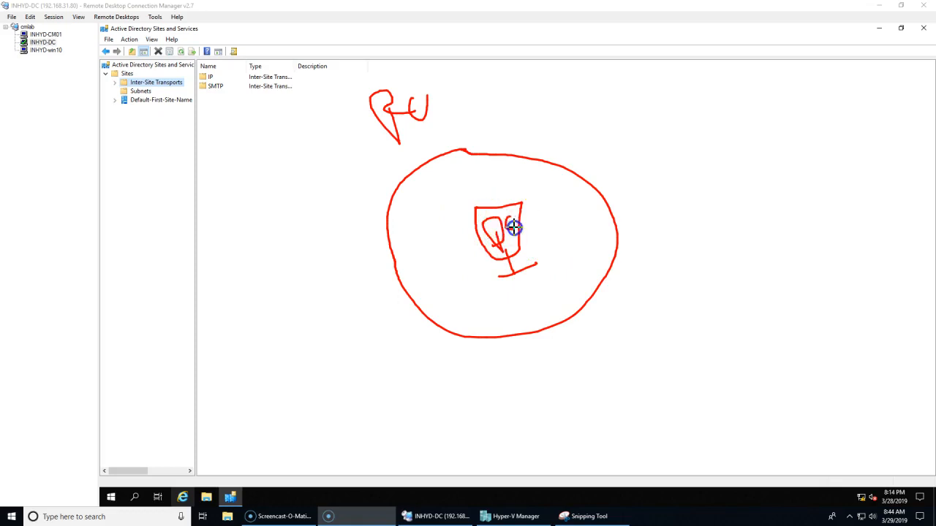
mouse_move(468, 294)
mouse_down()
mouse_move(465, 302)
mouse_move(508, 290)
mouse_up()
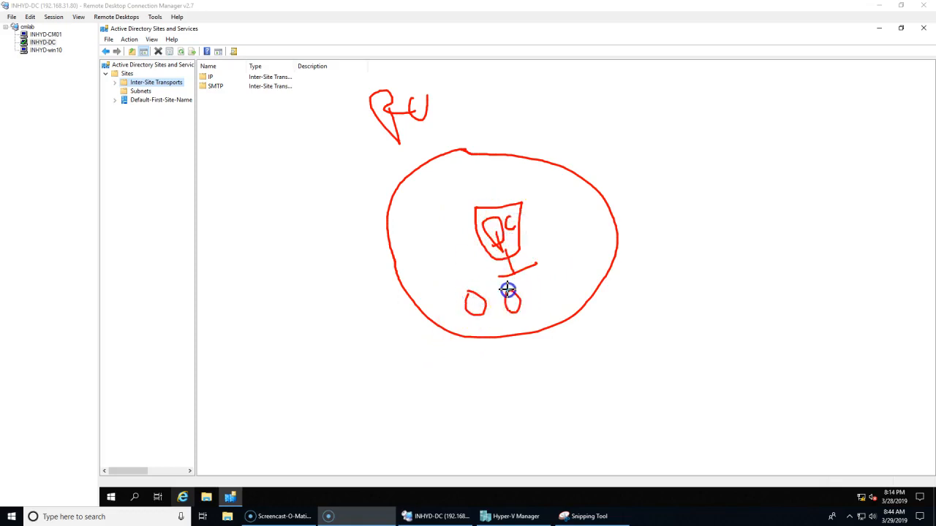
drag(579, 267, 564, 261)
drag(583, 219, 585, 217)
drag(480, 307, 487, 324)
drag(480, 257, 503, 247)
drag(515, 302, 517, 235)
mouse_move(554, 297)
mouse_down()
mouse_move(568, 268)
mouse_move(493, 217)
mouse_up()
drag(588, 233, 507, 223)
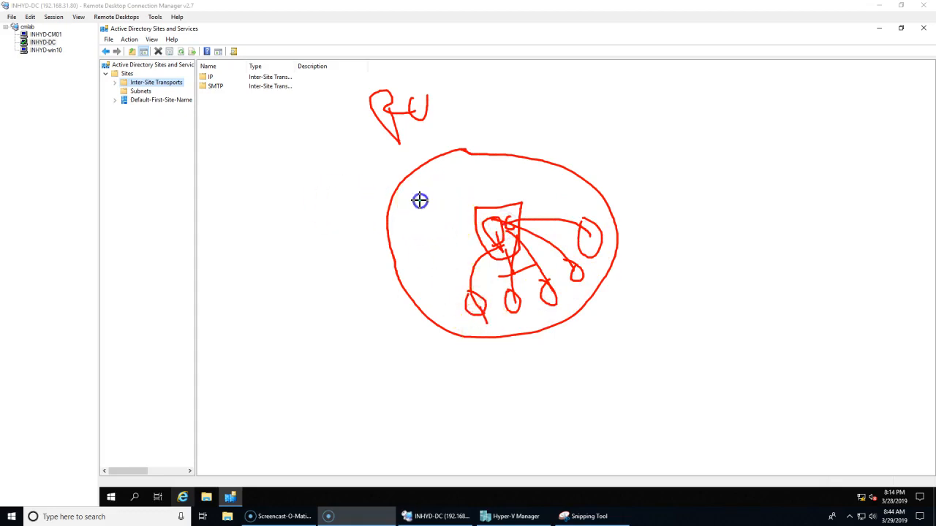
drag(436, 196, 444, 225)
mouse_move(435, 189)
mouse_down()
mouse_move(420, 205)
mouse_move(505, 350)
mouse_move(523, 288)
mouse_move(445, 192)
mouse_move(574, 224)
mouse_up()
mouse_move(504, 217)
mouse_down()
mouse_move(485, 241)
mouse_move(495, 225)
mouse_up()
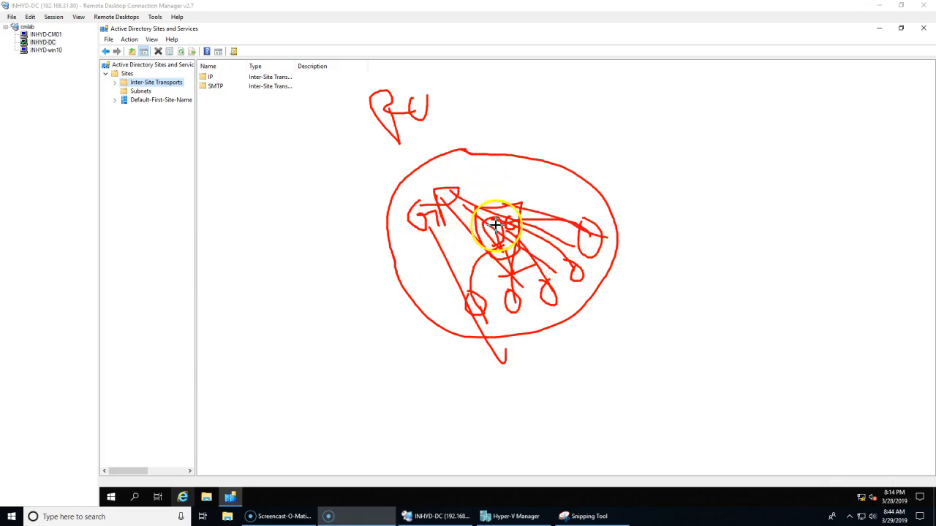
mouse_move(836, 88)
mouse_down()
mouse_move(744, 149)
mouse_move(900, 140)
mouse_move(814, 92)
mouse_up()
drag(795, 197, 777, 198)
drag(835, 207, 842, 229)
drag(868, 131, 799, 157)
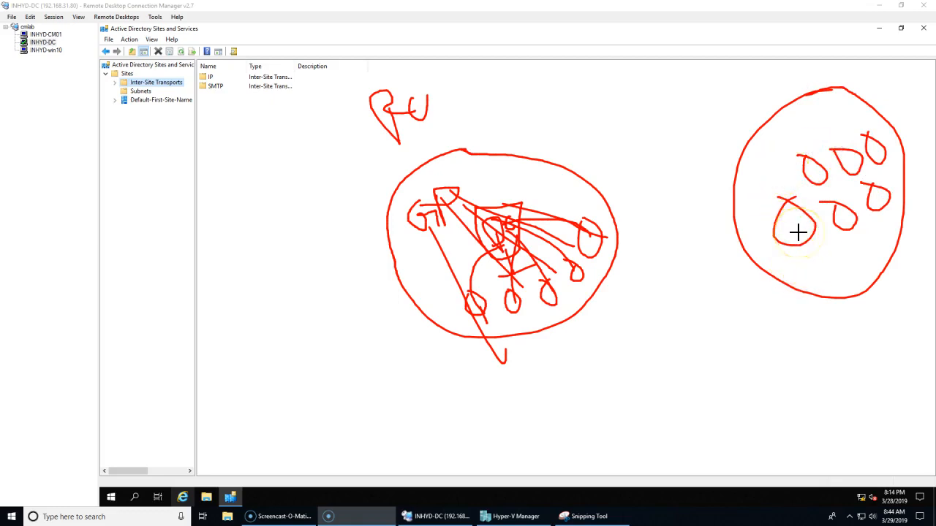
drag(769, 136, 774, 154)
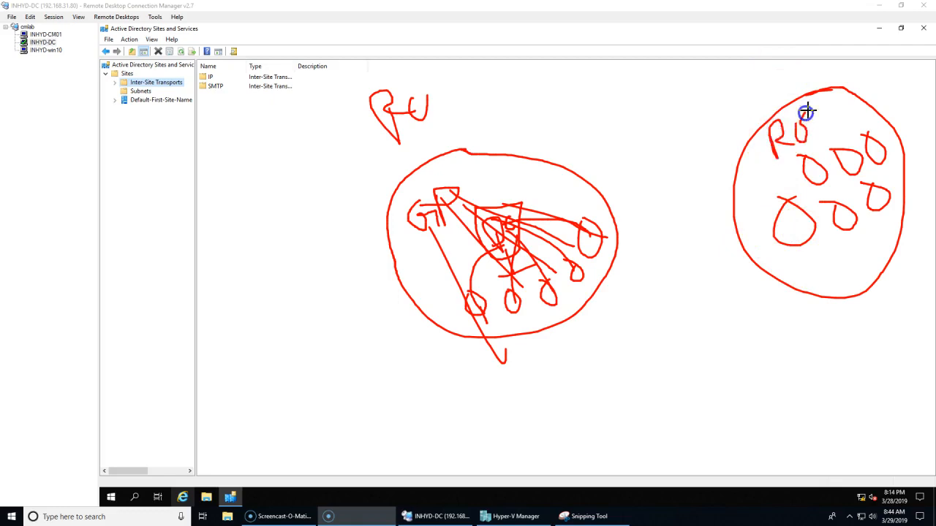
drag(780, 117, 784, 101)
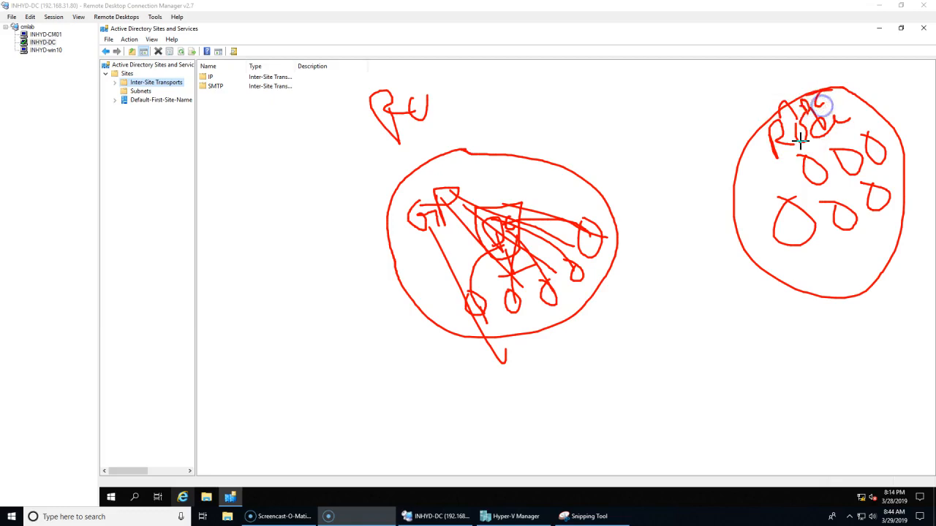
mouse_move(806, 87)
mouse_down()
mouse_move(833, 131)
mouse_move(801, 216)
mouse_up()
mouse_move(803, 155)
mouse_down()
mouse_move(835, 210)
mouse_move(867, 204)
mouse_up()
drag(833, 149, 878, 176)
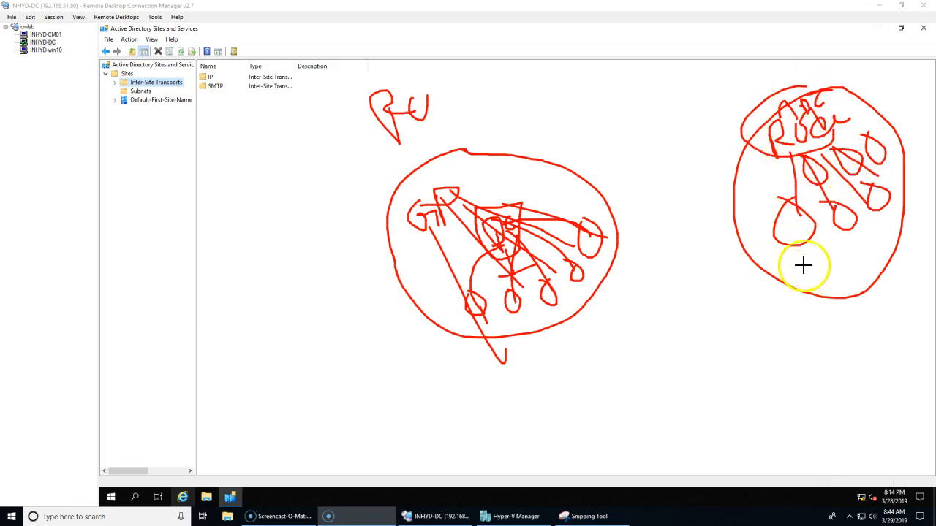
drag(825, 255, 815, 252)
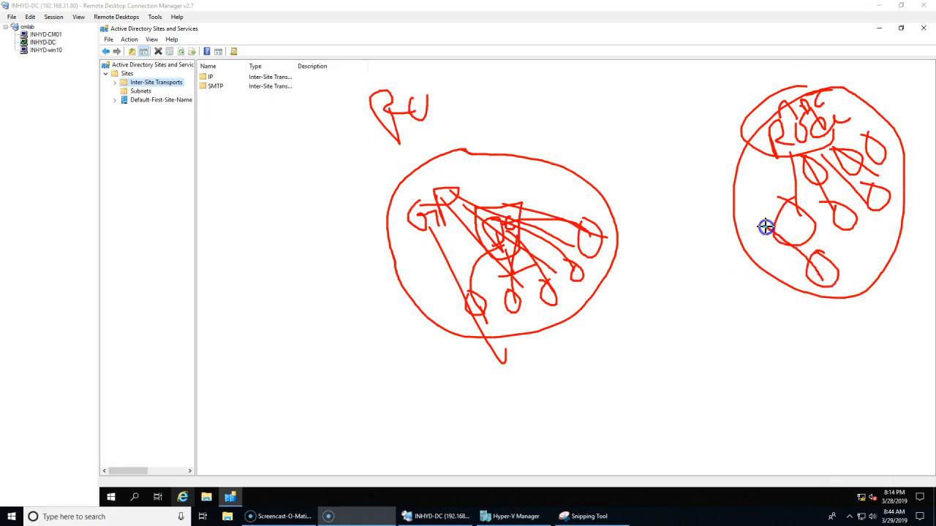
mouse_move(631, 224)
mouse_down()
mouse_move(683, 210)
mouse_move(817, 262)
mouse_up()
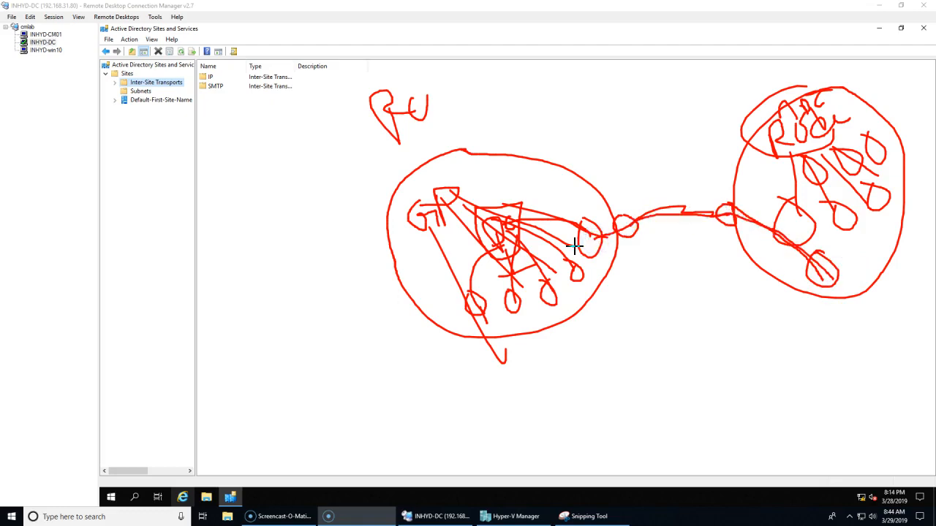
click(826, 275)
drag(824, 273, 675, 222)
mouse_move(604, 233)
mouse_down()
mouse_move(721, 211)
mouse_move(743, 223)
mouse_up()
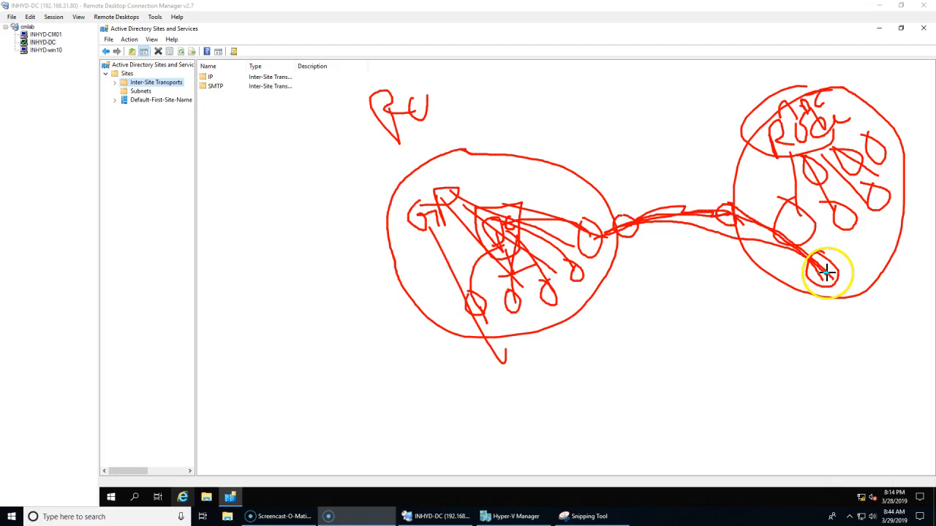
click(826, 274)
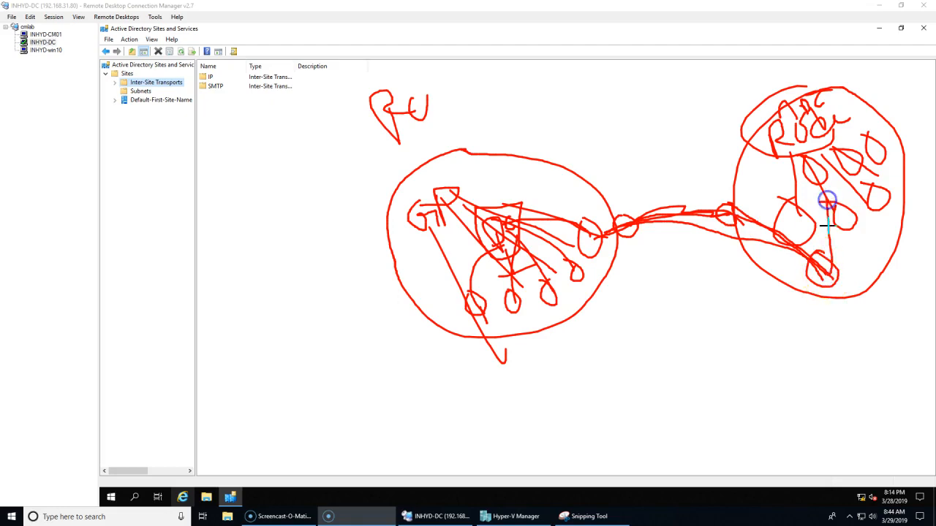
mouse_move(827, 79)
mouse_down()
mouse_move(729, 251)
mouse_move(902, 109)
mouse_move(756, 119)
mouse_up()
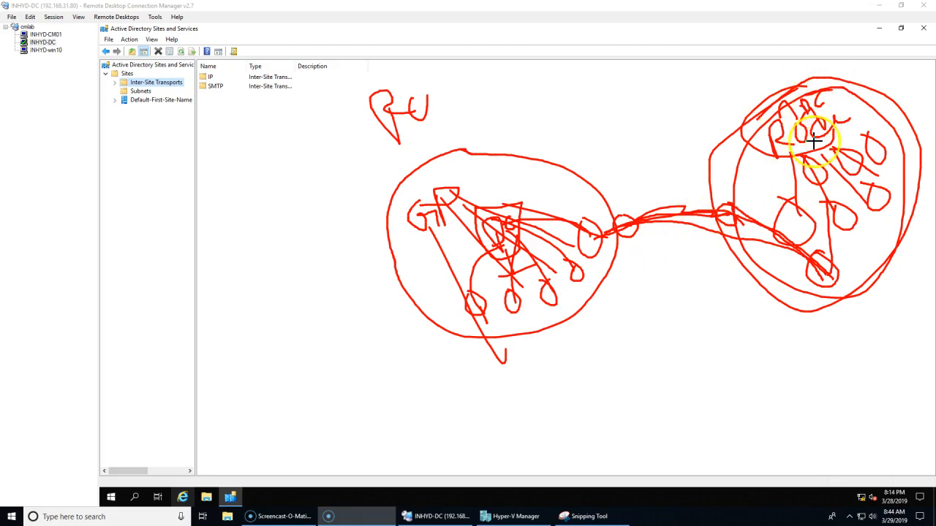
click(440, 149)
mouse_move(439, 149)
mouse_down()
mouse_move(522, 374)
mouse_move(539, 132)
mouse_move(416, 149)
mouse_up()
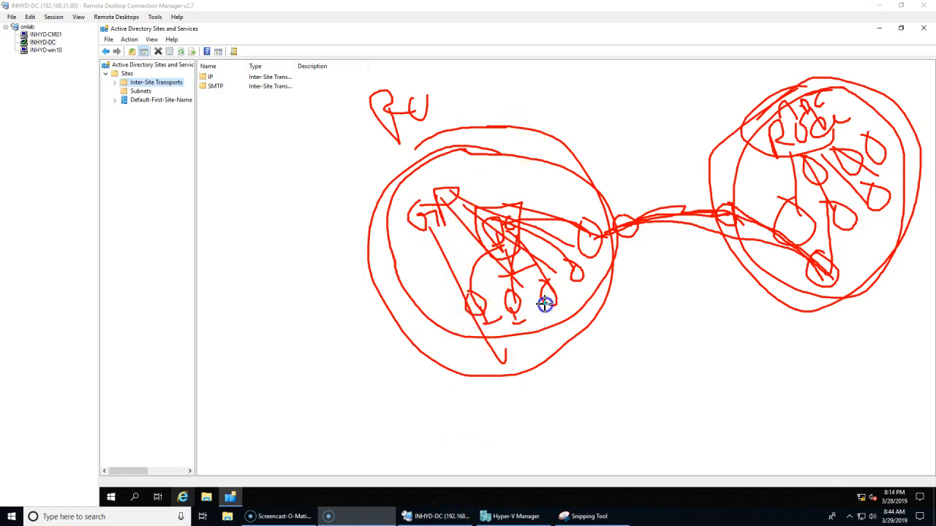
drag(578, 277, 581, 269)
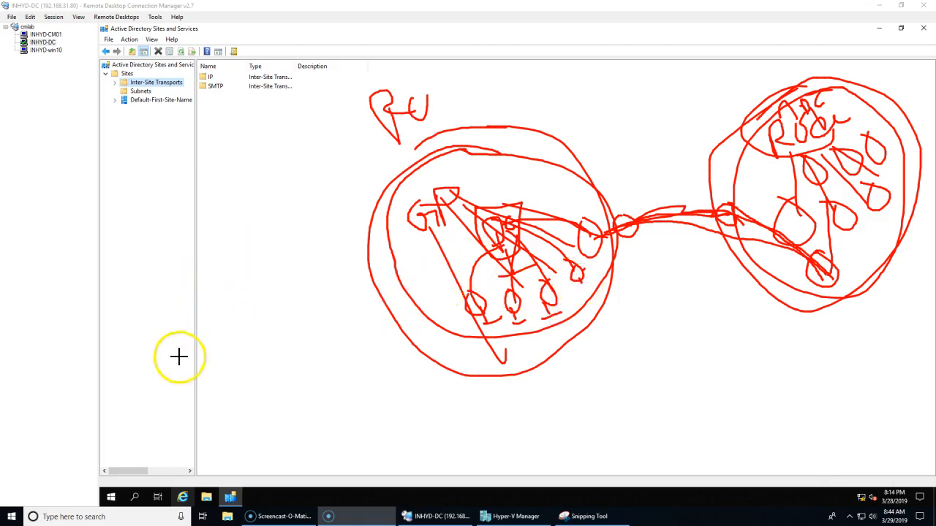
right_click(155, 267)
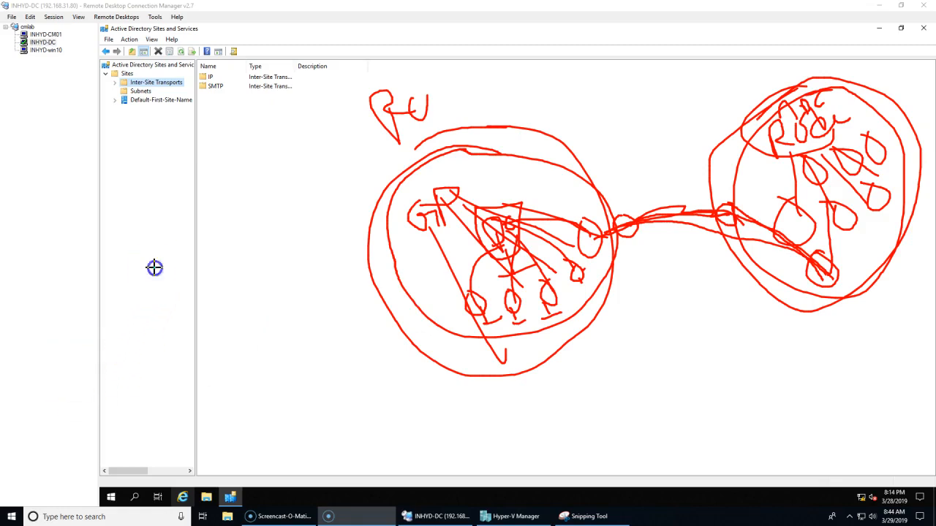
mouse_move(169, 291)
mouse_down()
mouse_move(209, 293)
mouse_move(247, 312)
mouse_up()
drag(225, 371, 244, 395)
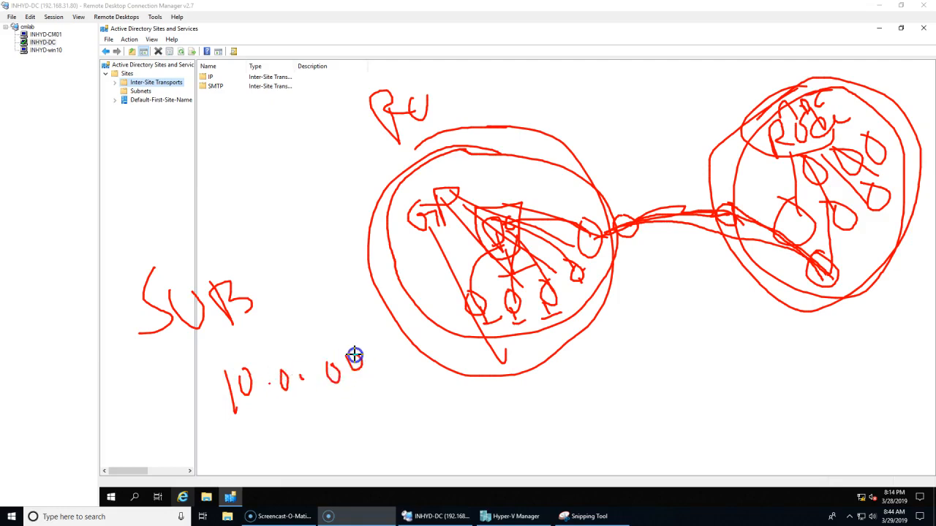
drag(344, 340, 359, 376)
mouse_move(383, 421)
mouse_down()
mouse_move(405, 400)
mouse_move(427, 398)
mouse_move(422, 418)
mouse_up()
mouse_move(354, 329)
mouse_down()
mouse_move(203, 393)
mouse_move(424, 441)
mouse_move(354, 331)
mouse_move(333, 334)
mouse_up()
drag(370, 430, 447, 274)
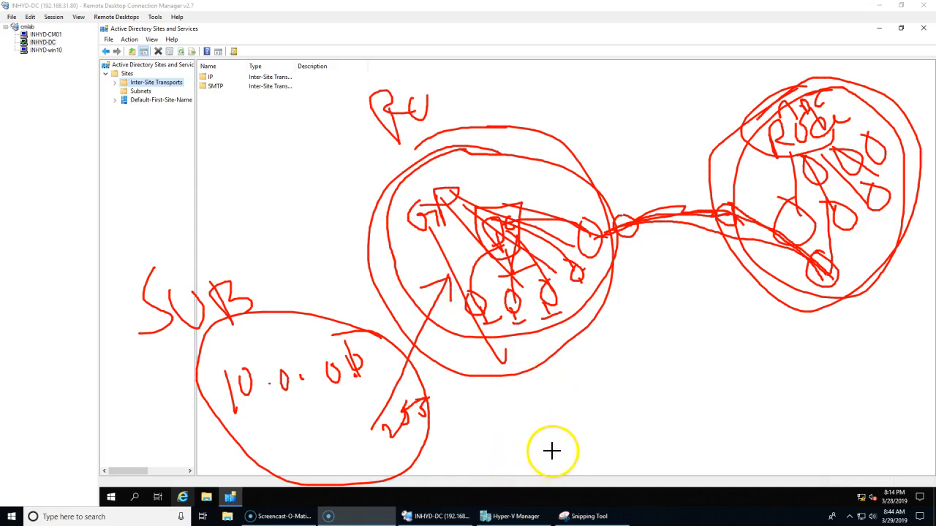
drag(554, 386, 575, 429)
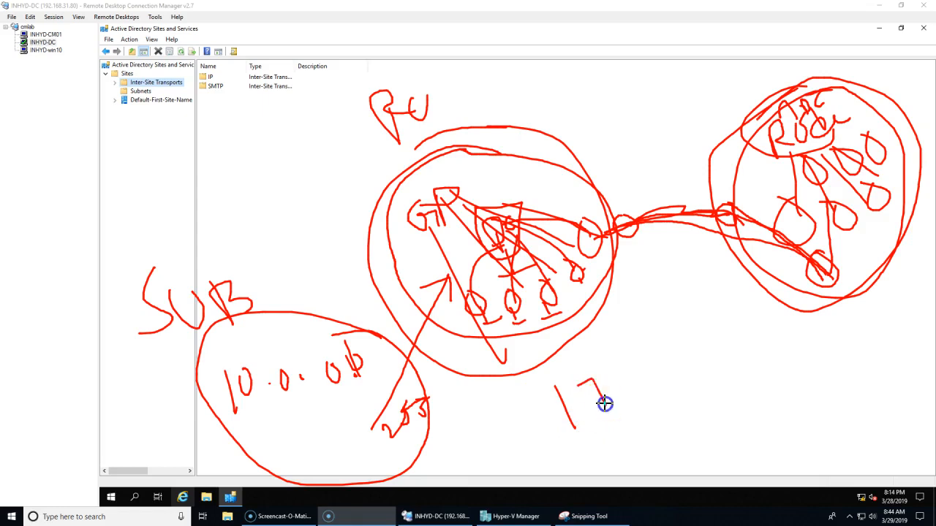
drag(671, 351, 667, 369)
drag(685, 318, 691, 353)
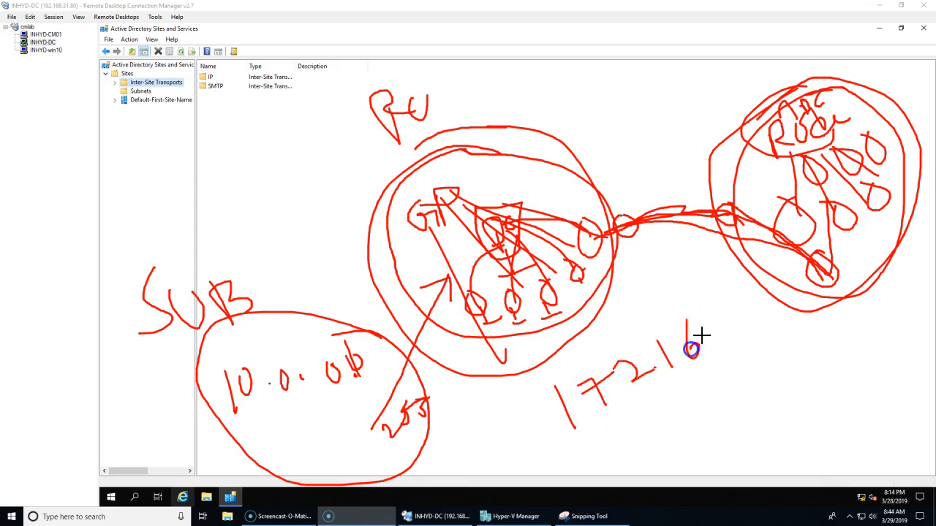
drag(734, 314, 739, 358)
drag(635, 444, 784, 325)
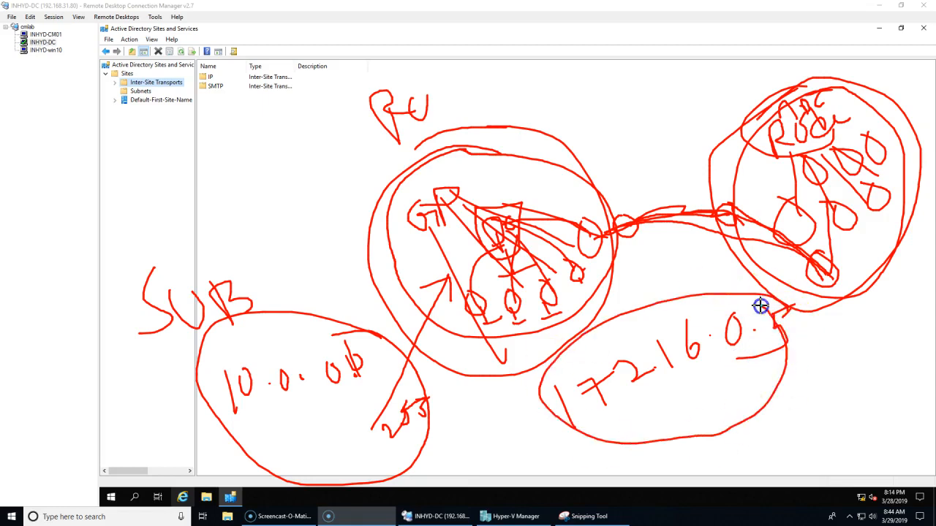
drag(650, 401, 527, 274)
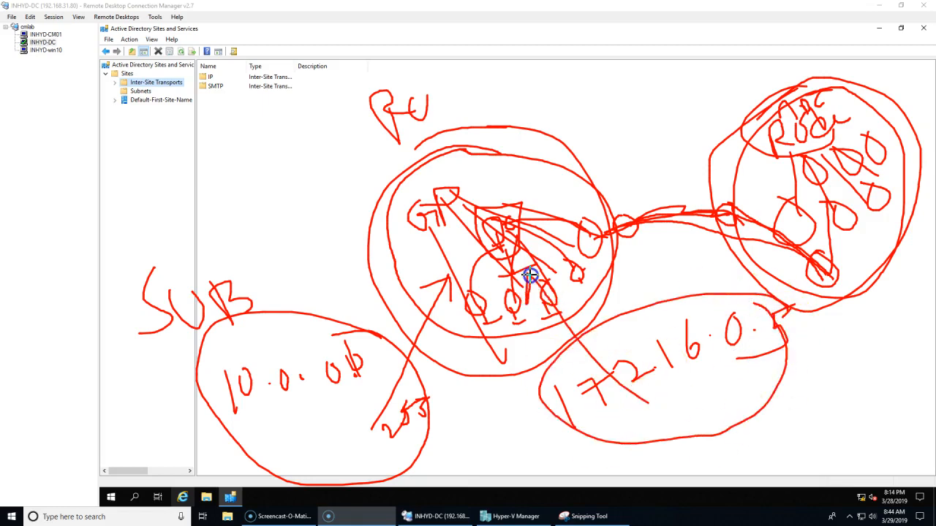
drag(527, 345, 538, 353)
mouse_move(620, 406)
mouse_down()
mouse_move(756, 365)
mouse_move(748, 380)
mouse_move(764, 375)
mouse_up()
mouse_move(430, 441)
mouse_down()
mouse_move(370, 443)
mouse_move(356, 459)
mouse_up()
click(159, 83)
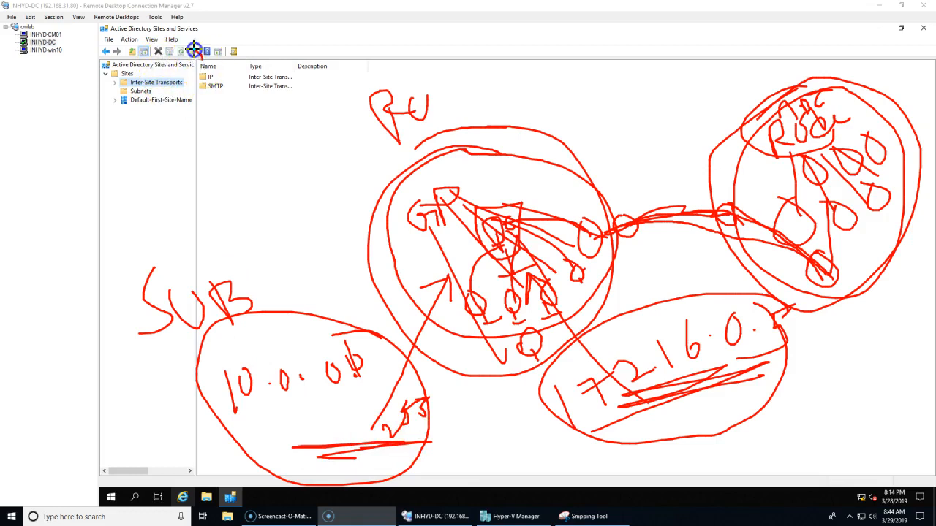
mouse_move(95, 80)
mouse_down()
mouse_move(217, 90)
mouse_move(162, 34)
mouse_up()
drag(196, 96, 184, 89)
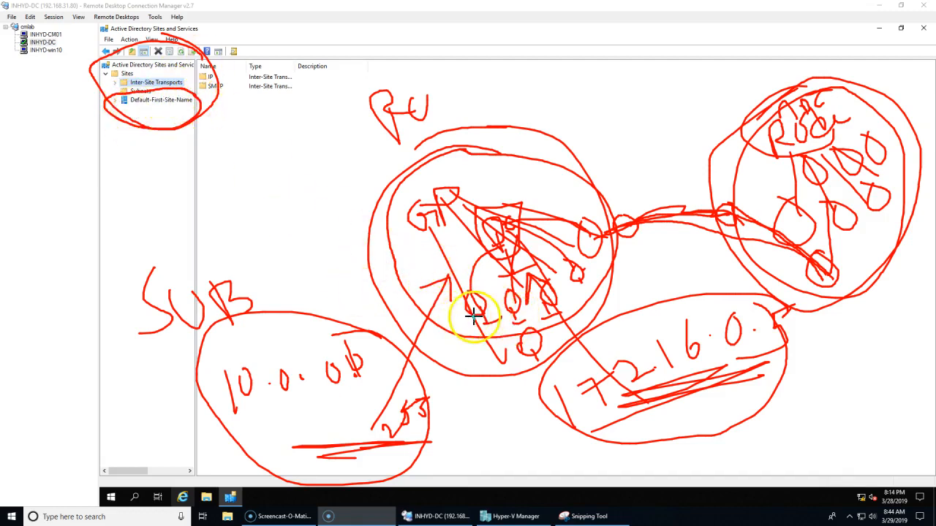
mouse_move(377, 375)
mouse_down()
mouse_move(211, 346)
mouse_move(319, 334)
mouse_move(358, 268)
mouse_move(258, 100)
mouse_up()
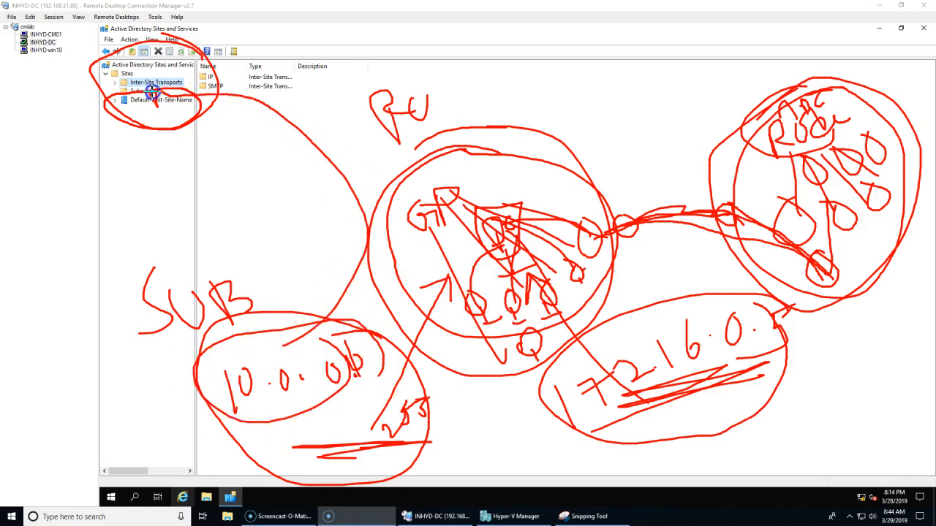
click(536, 11)
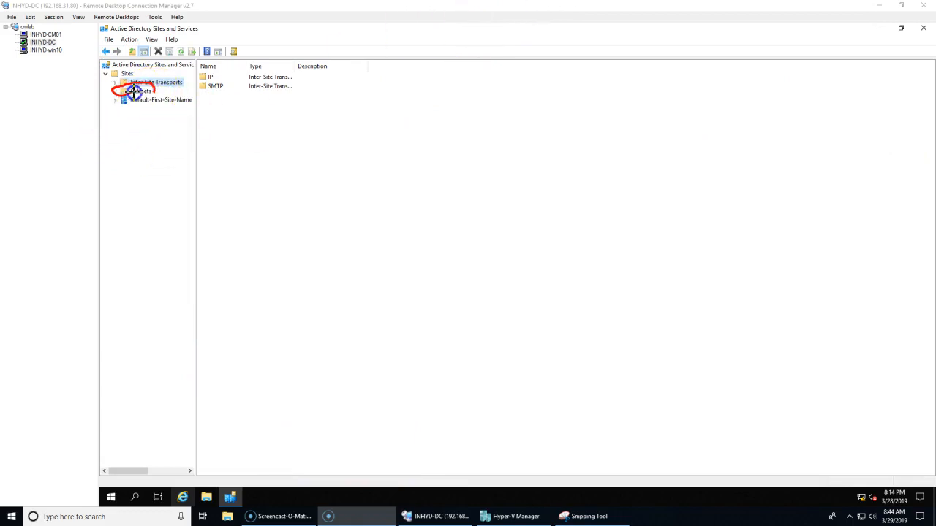
drag(156, 91, 155, 96)
mouse_move(451, 109)
mouse_down()
mouse_move(358, 159)
mouse_move(468, 115)
mouse_up()
drag(423, 244, 421, 231)
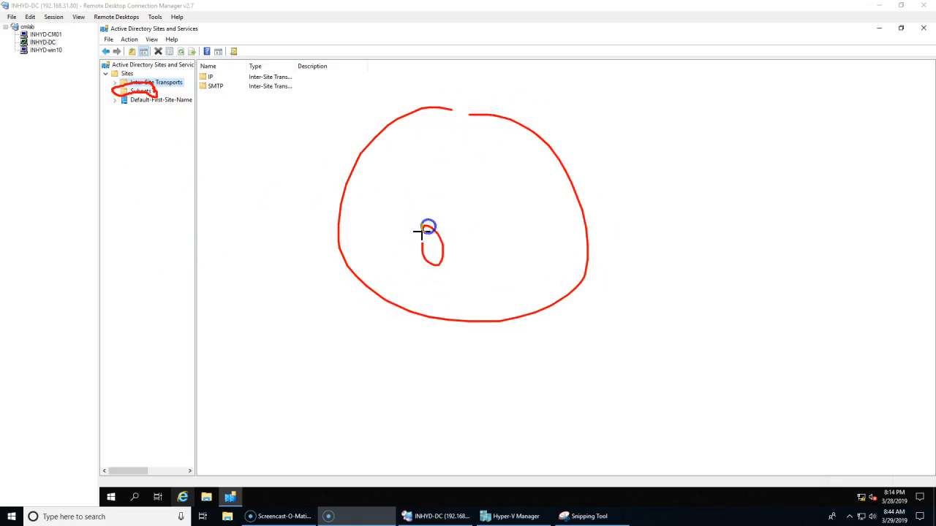
drag(522, 210, 527, 214)
drag(459, 276, 473, 297)
drag(499, 272, 501, 289)
drag(533, 263, 537, 269)
drag(430, 256, 450, 196)
drag(486, 231, 463, 195)
drag(525, 227, 485, 176)
drag(469, 284, 458, 237)
drag(500, 279, 471, 245)
drag(539, 268, 516, 215)
drag(487, 155, 508, 164)
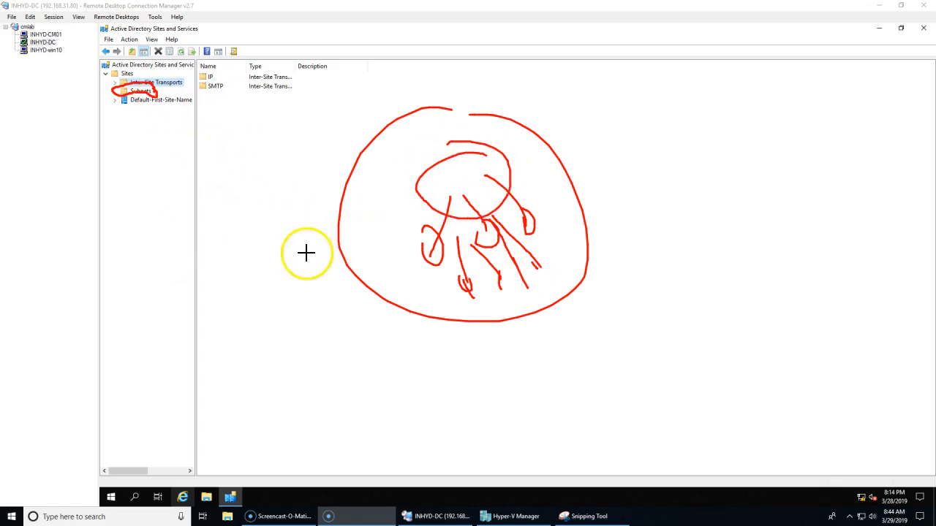
click(541, 7)
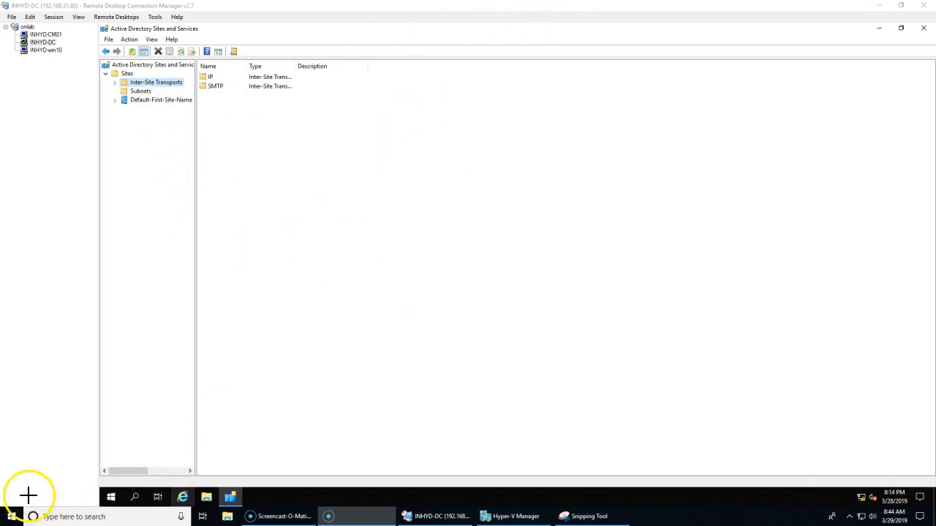
click(275, 412)
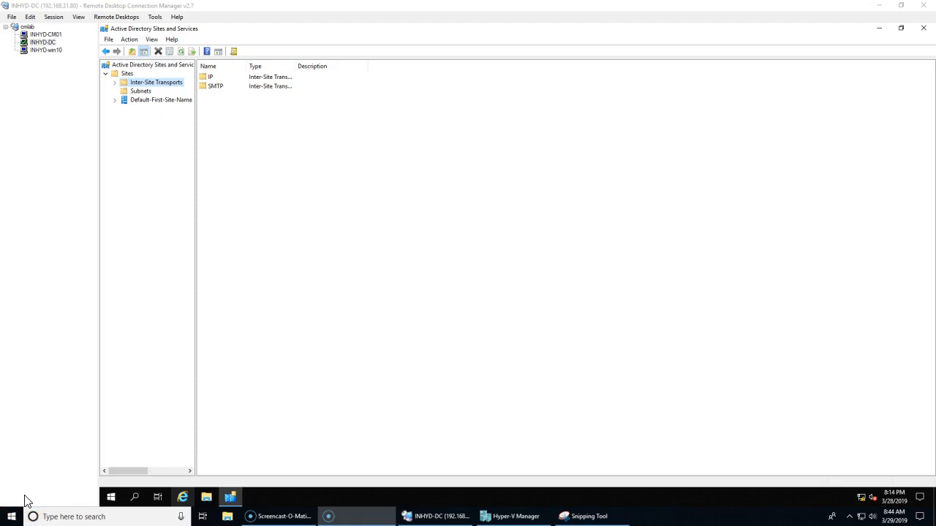
mouse_move(394, 209)
mouse_down()
mouse_move(328, 217)
mouse_move(409, 290)
mouse_up()
drag(210, 251, 300, 298)
mouse_move(668, 188)
mouse_down()
mouse_move(704, 372)
mouse_move(730, 225)
mouse_up()
mouse_move(514, 38)
mouse_down()
mouse_move(556, 148)
mouse_move(556, 111)
mouse_up()
drag(759, 62, 779, 60)
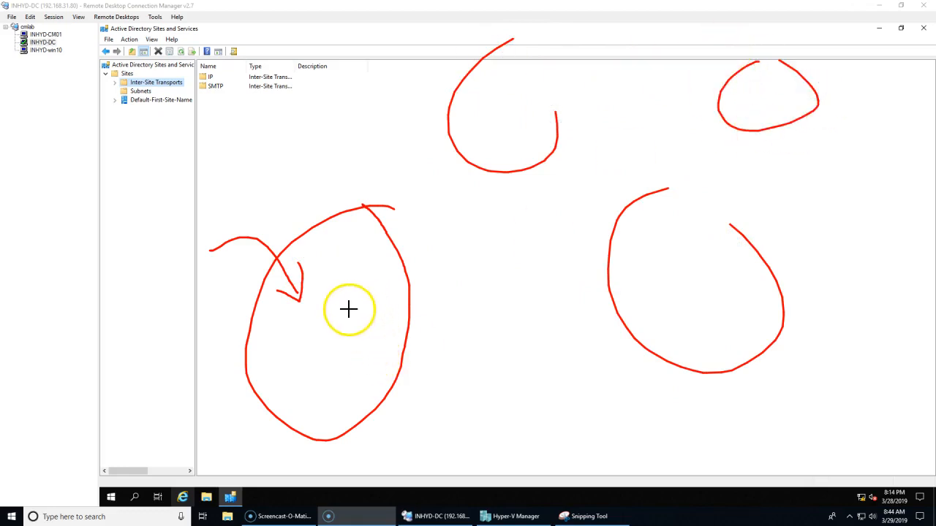
mouse_move(113, 140)
mouse_down()
mouse_move(140, 130)
mouse_move(136, 157)
mouse_up()
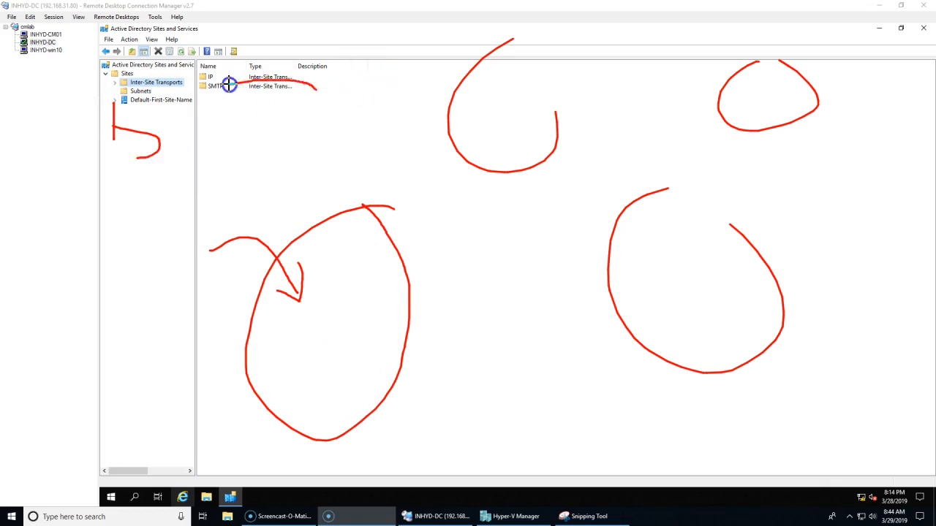
mouse_move(314, 73)
mouse_down()
mouse_move(219, 63)
mouse_move(314, 65)
mouse_move(314, 74)
mouse_up()
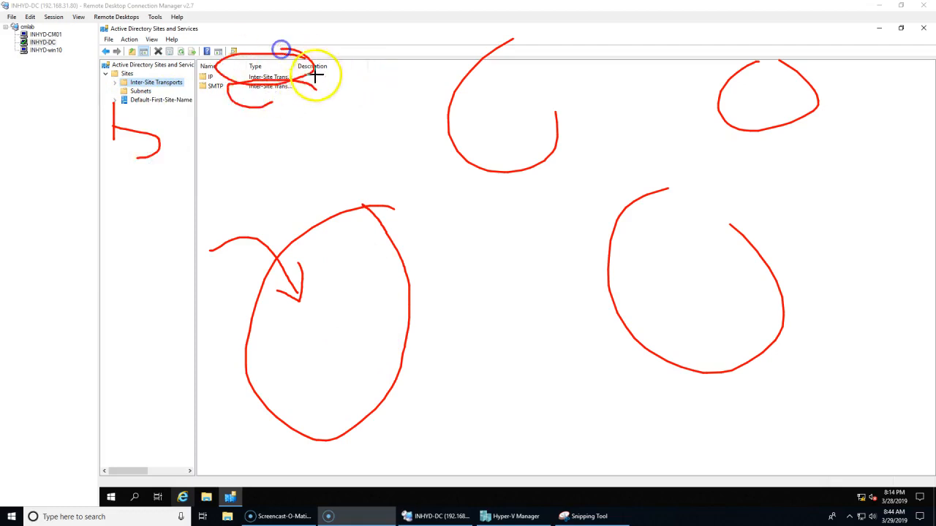
mouse_move(389, 342)
mouse_down()
mouse_move(527, 147)
mouse_move(717, 121)
mouse_move(702, 252)
mouse_move(533, 309)
mouse_move(350, 341)
mouse_move(307, 322)
mouse_up()
drag(322, 377, 309, 355)
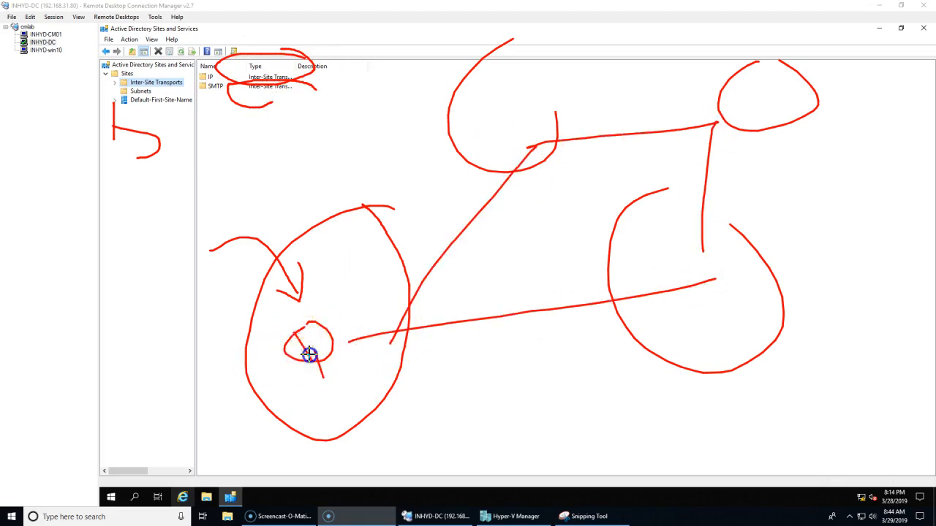
mouse_move(326, 322)
mouse_down()
mouse_move(347, 330)
mouse_move(494, 108)
mouse_move(494, 131)
mouse_up()
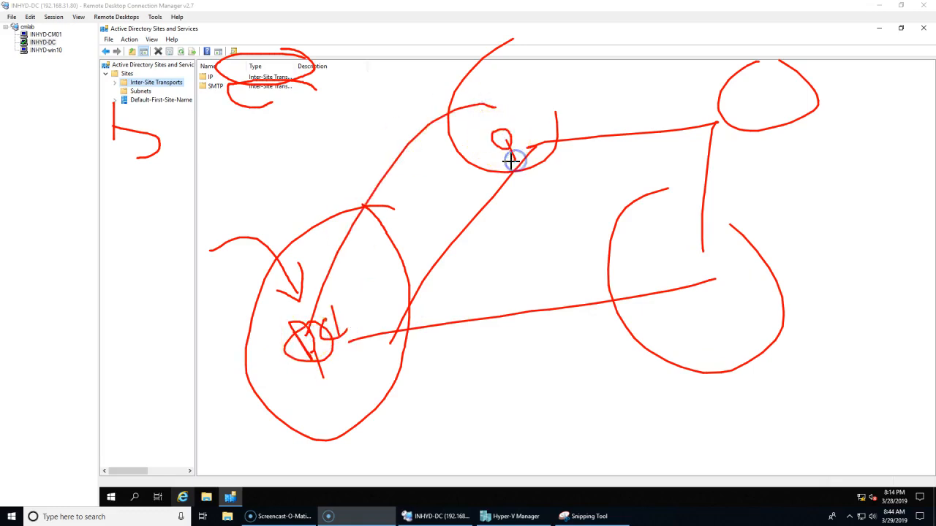
mouse_move(501, 164)
mouse_down()
mouse_move(552, 155)
mouse_move(501, 125)
mouse_move(502, 147)
mouse_move(278, 382)
mouse_move(311, 387)
mouse_up()
click(340, 324)
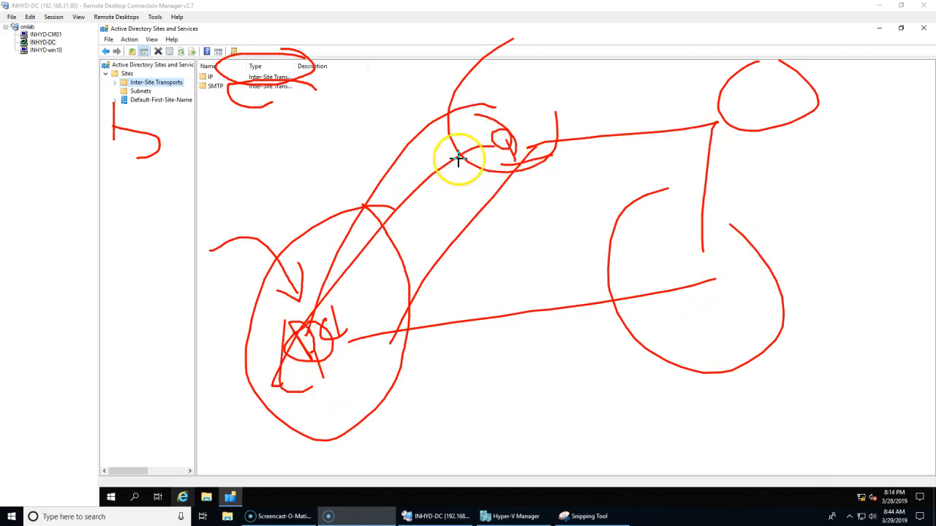
click(540, 11)
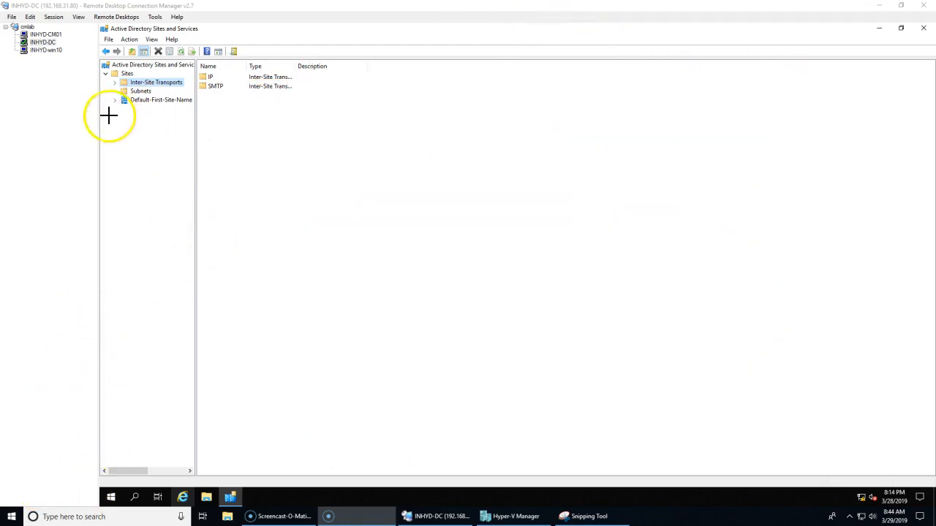
drag(79, 100, 89, 108)
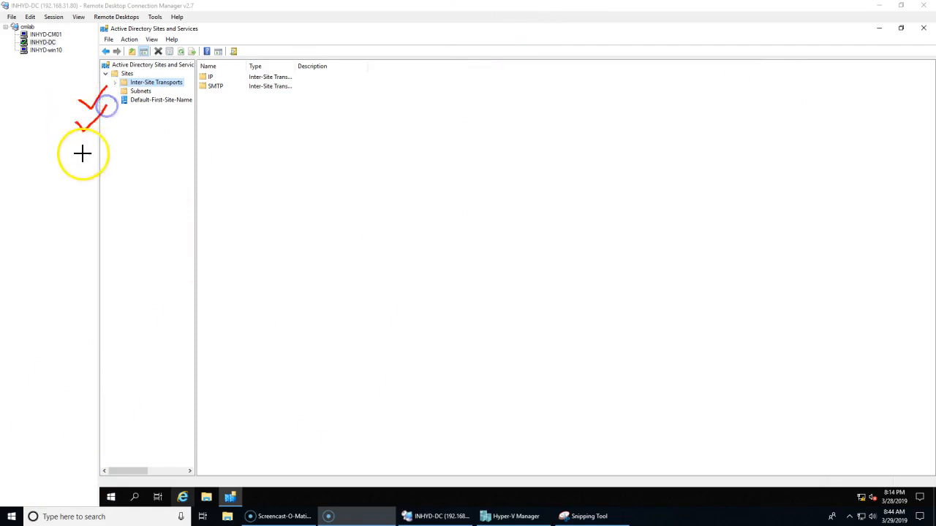
drag(68, 150, 80, 159)
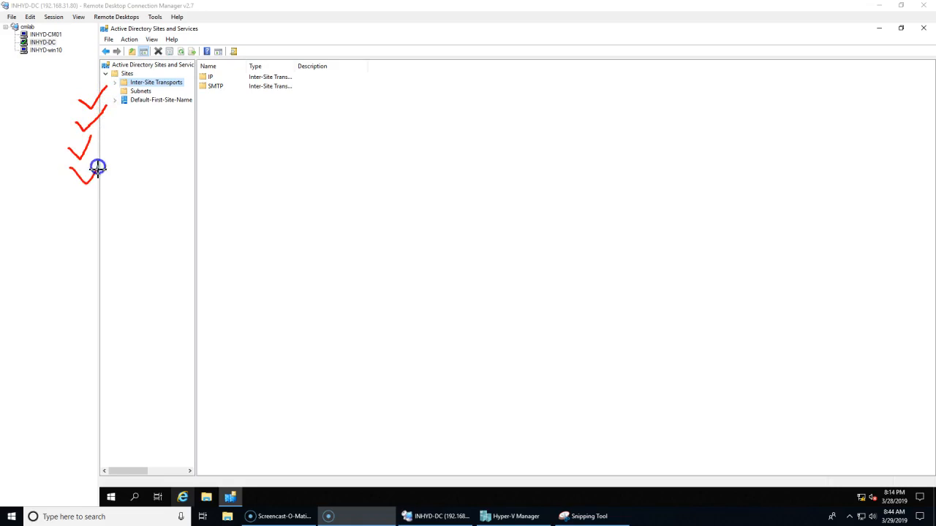
mouse_move(398, 250)
mouse_down()
mouse_move(302, 326)
mouse_move(421, 254)
mouse_move(380, 250)
mouse_up()
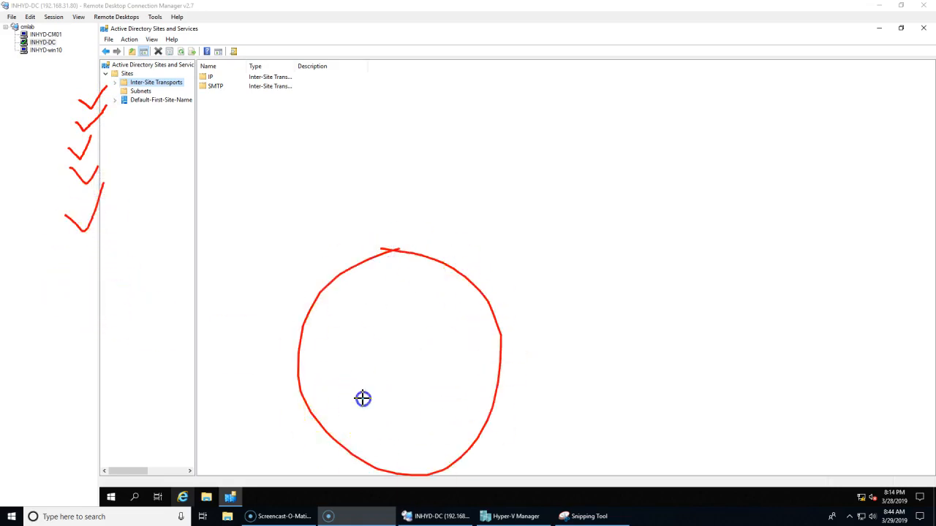
mouse_move(396, 432)
mouse_down()
mouse_move(416, 411)
mouse_move(445, 417)
mouse_up()
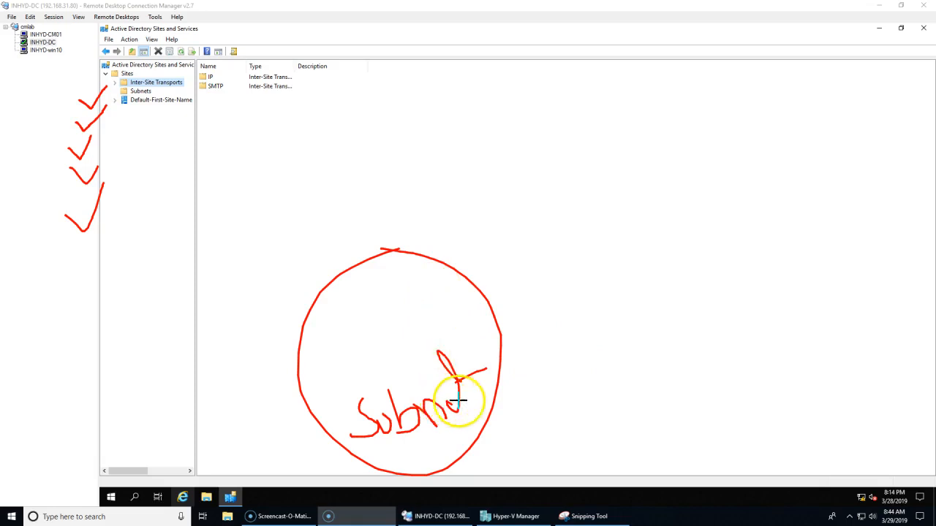
mouse_move(456, 372)
mouse_down()
mouse_move(478, 422)
mouse_move(537, 292)
mouse_move(357, 136)
mouse_move(223, 97)
mouse_up()
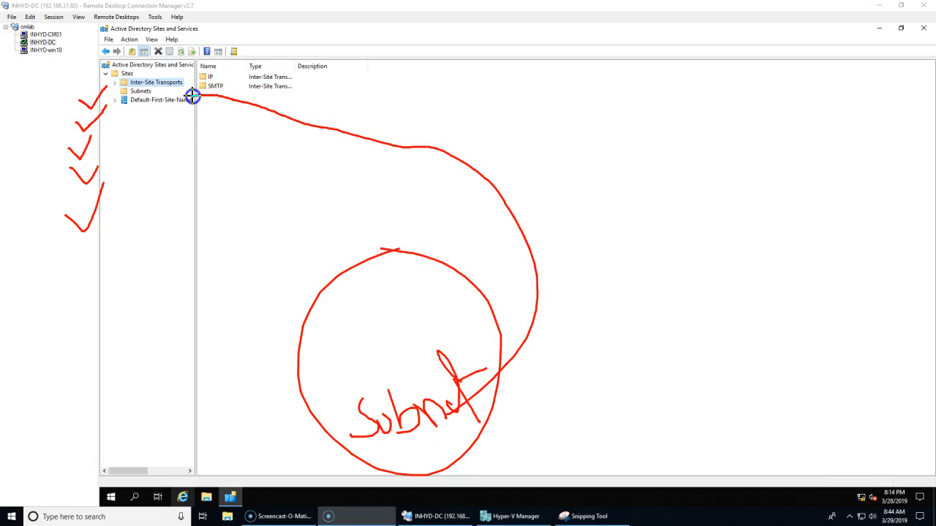
drag(610, 83, 682, 63)
drag(617, 108, 661, 90)
drag(622, 136, 673, 121)
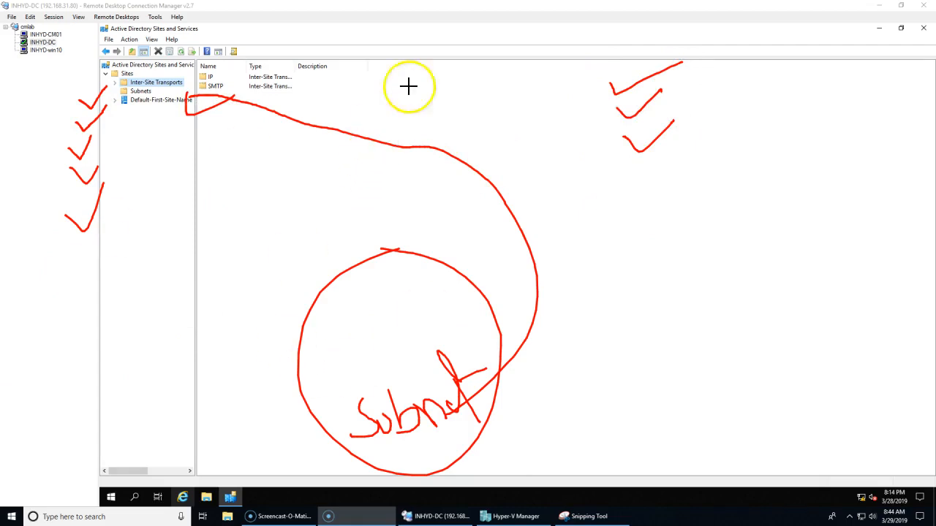
click(534, 9)
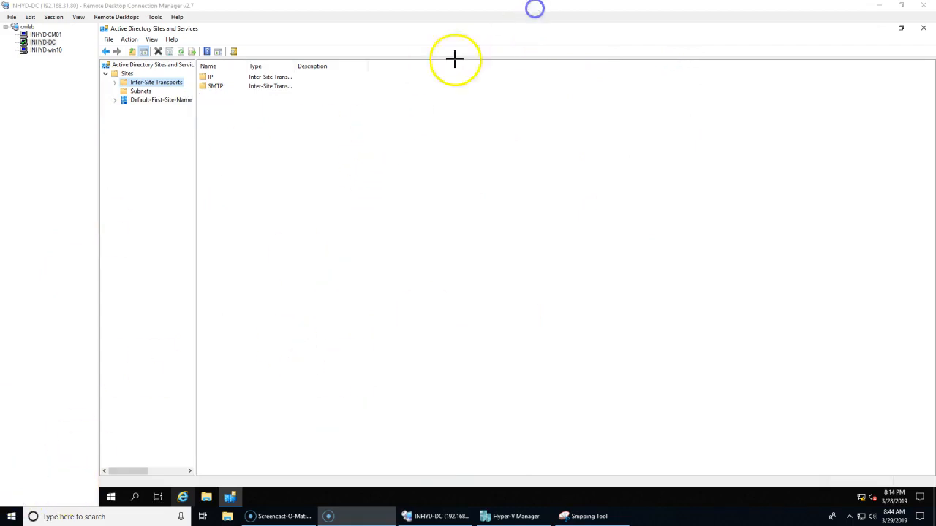
click(17, 492)
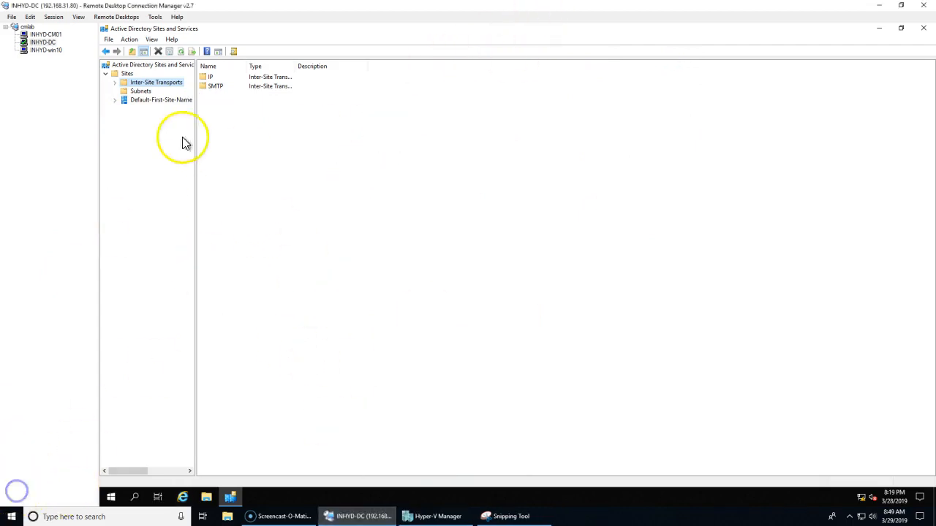
- Create a new site named BLR under Sites, using the DEFAULTIPSITELINK site link, and acknowledge the follow-up notice
click(139, 92)
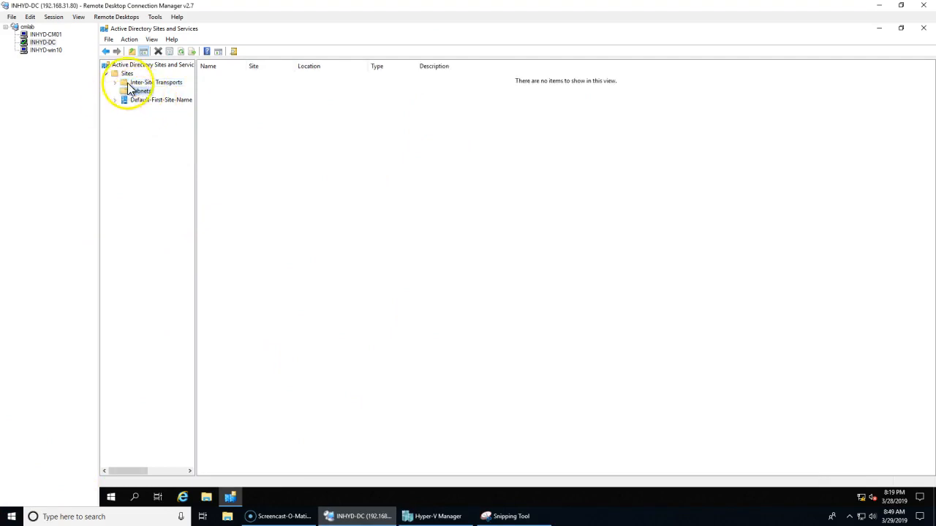
right_click(123, 77)
click(169, 119)
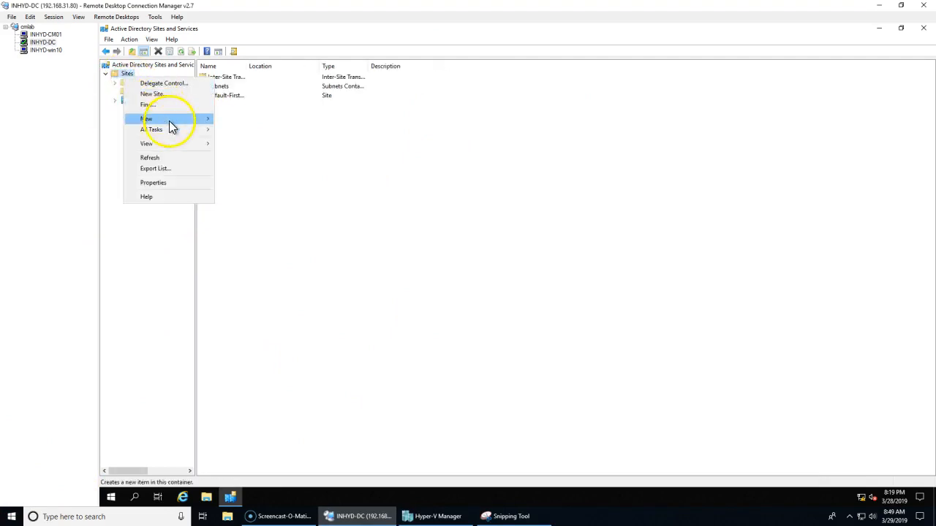
click(244, 121)
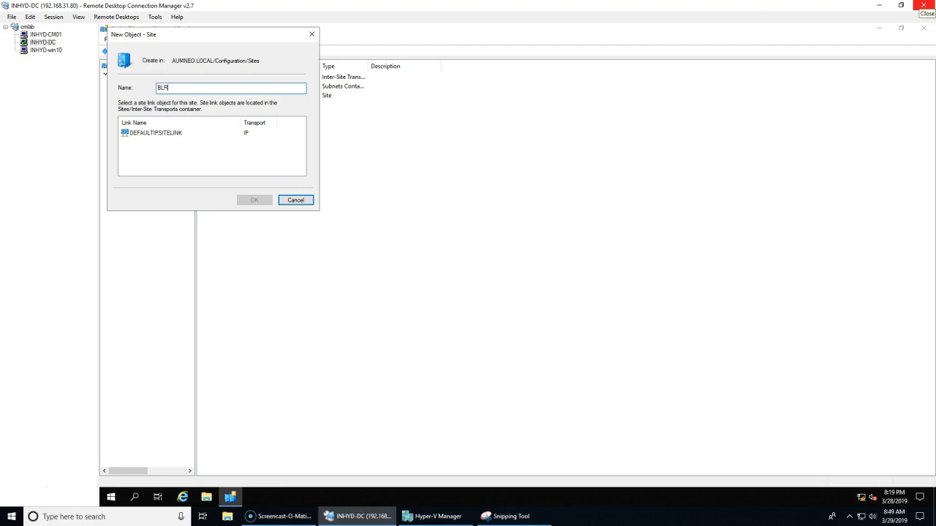
click(188, 132)
click(254, 201)
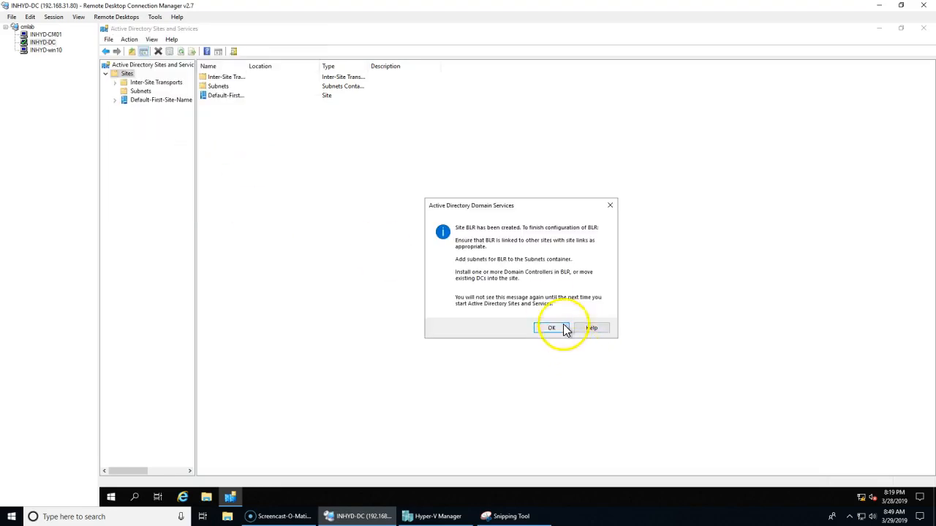
click(561, 329)
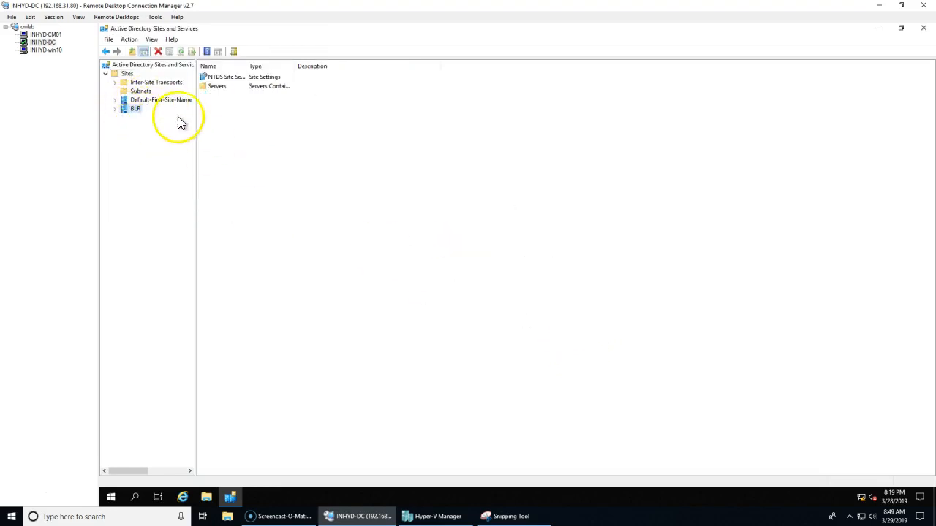
- Rename the Default-First-Site-Name site to Redmond
click(151, 99)
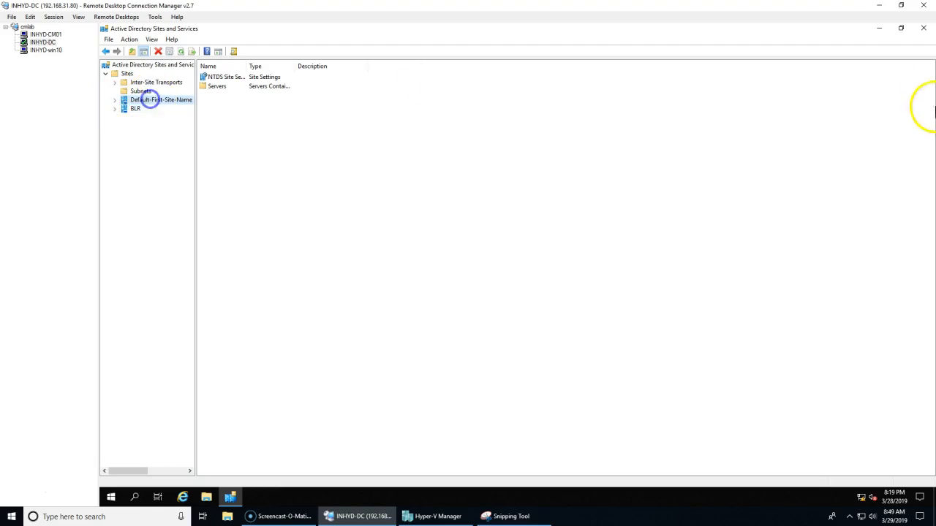
key(F2)
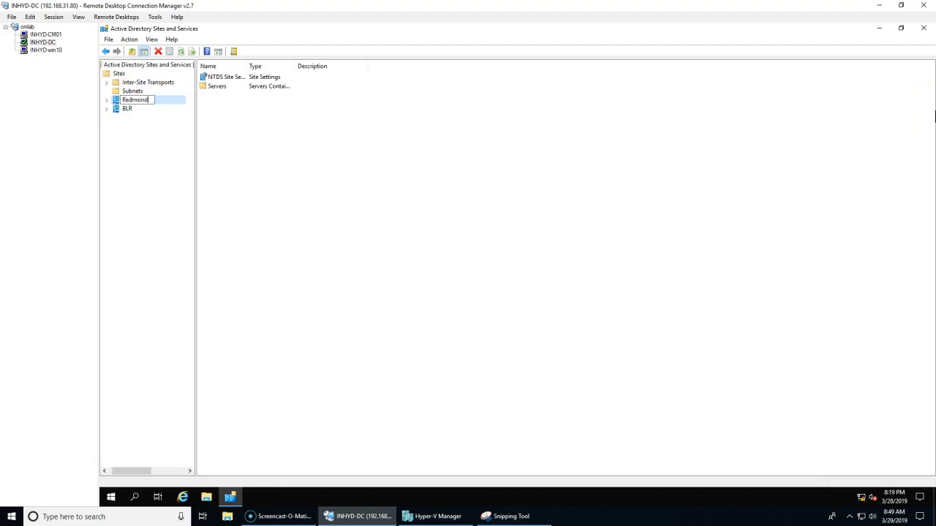
click(407, 261)
- Expand the Redmond site and view the domain controllers in its Servers container
click(107, 100)
click(147, 111)
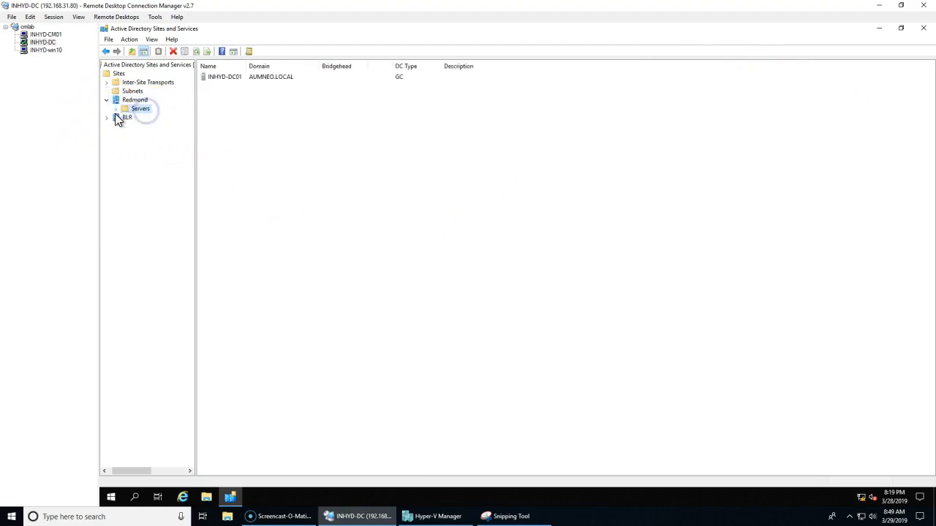
click(240, 77)
click(111, 114)
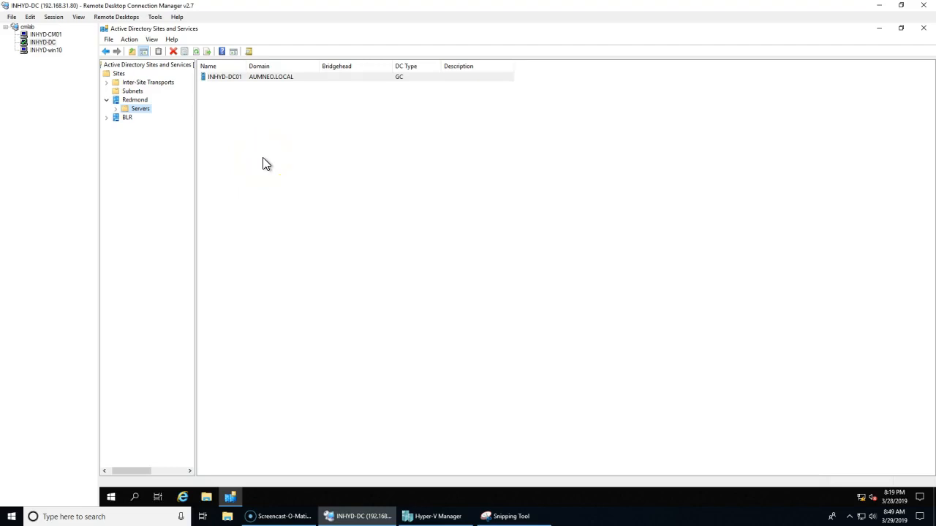
- Start a new subnet in the Subnets container and enter 192.168.31.0/ as the beginning of its prefix
right_click(133, 94)
click(13, 514)
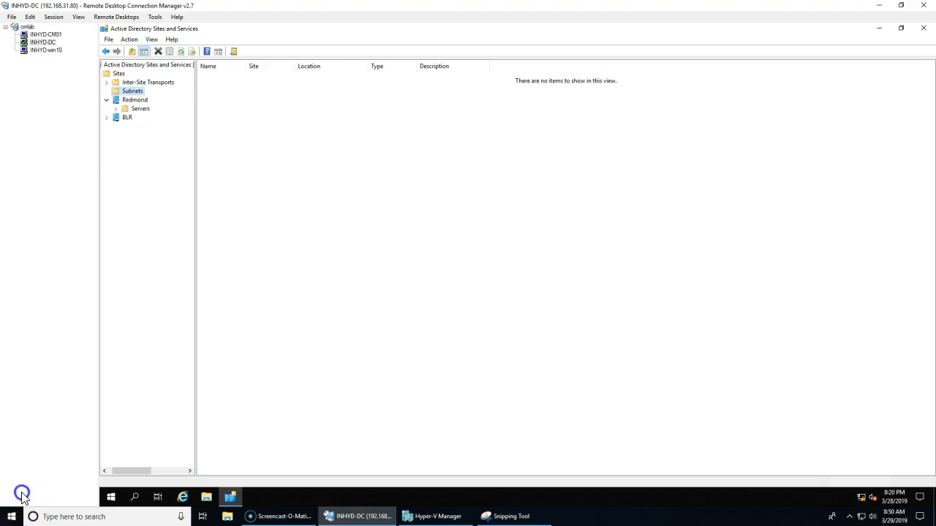
right_click(133, 94)
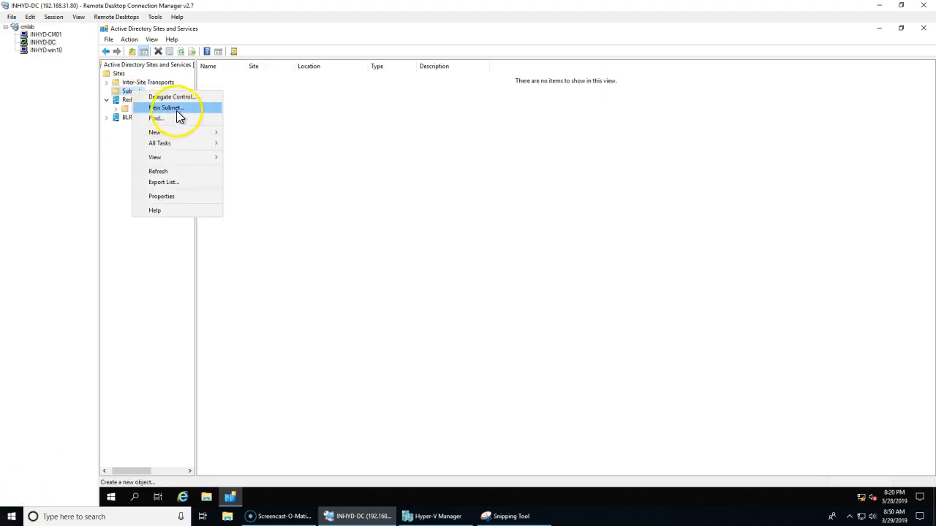
click(178, 111)
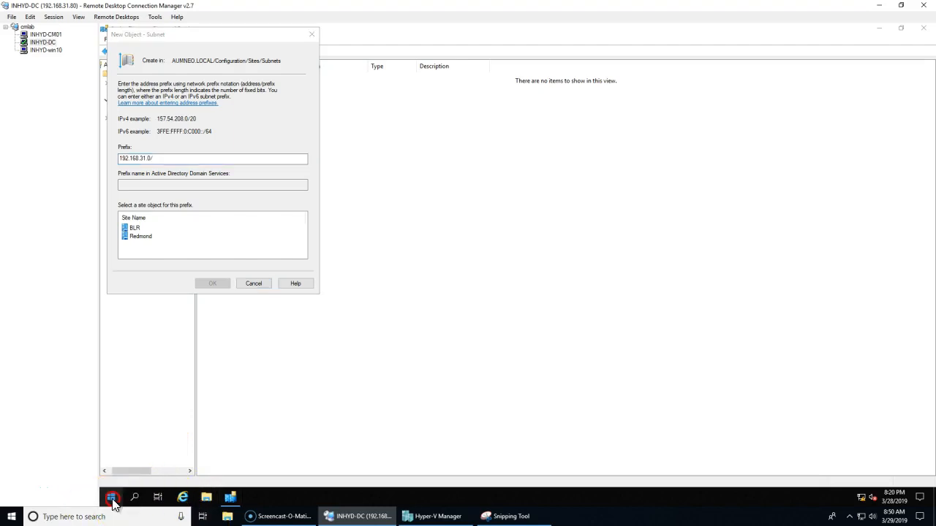
- Launch a command prompt on the domain controller, run ipconfig, and check the IPv4 address and subnet mask
right_click(113, 505)
click(144, 451)
text(cmd)
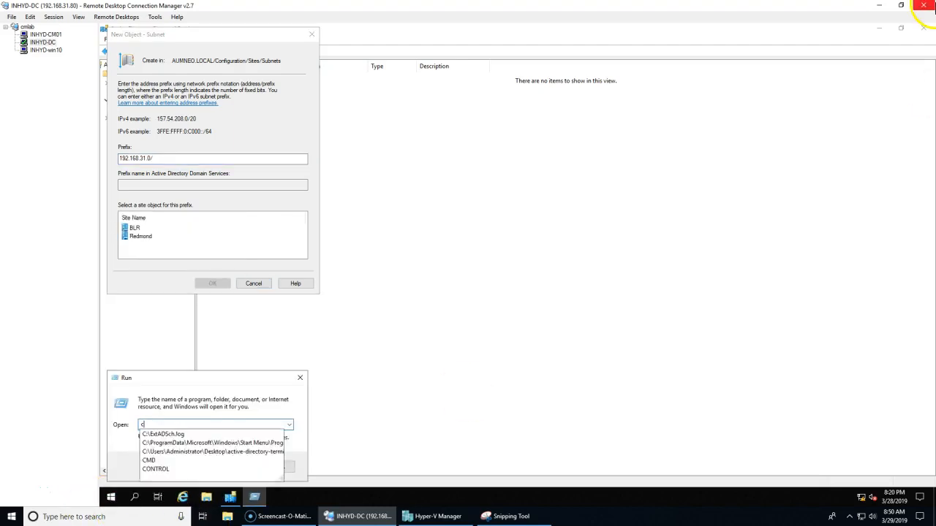
key(Return)
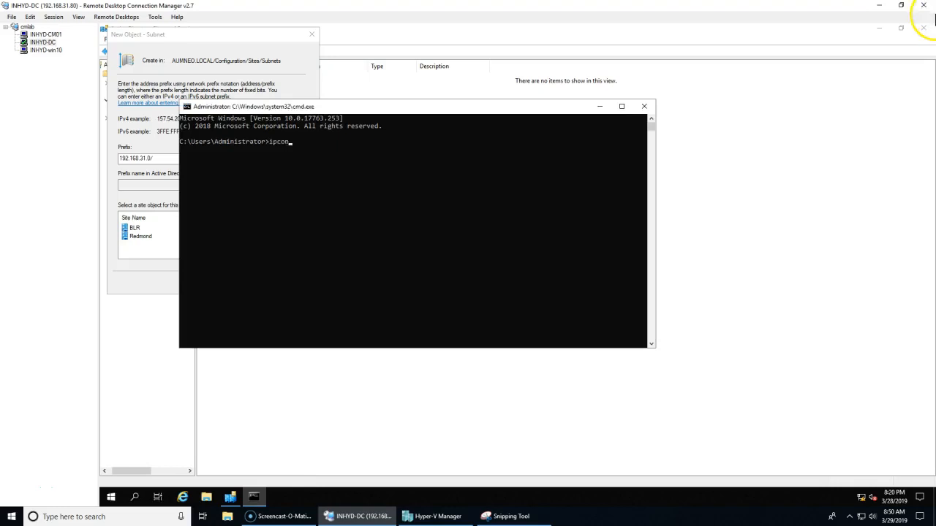
text(fig)
key(Return)
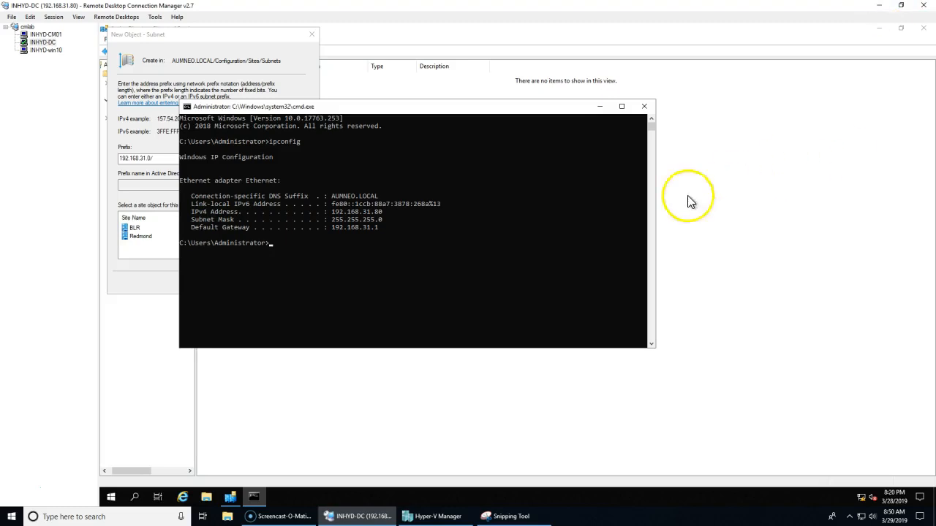
drag(374, 223, 335, 213)
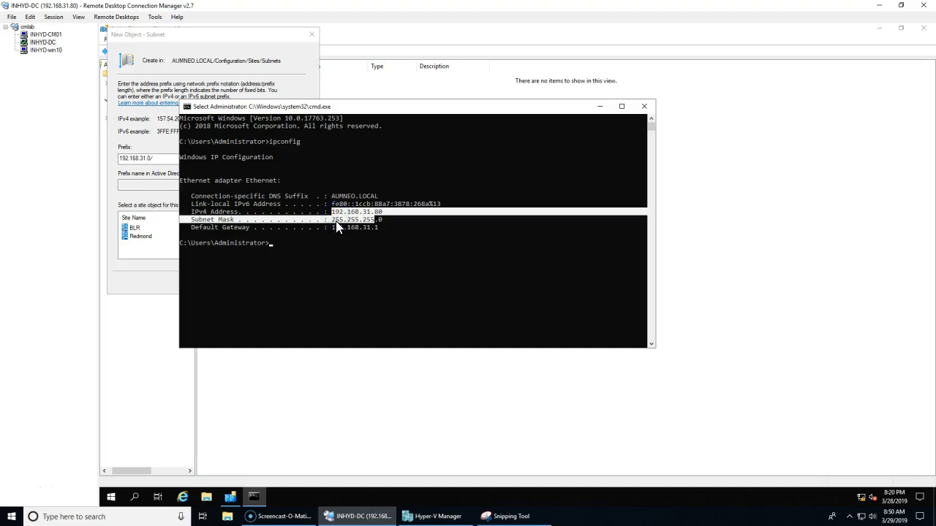
click(336, 220)
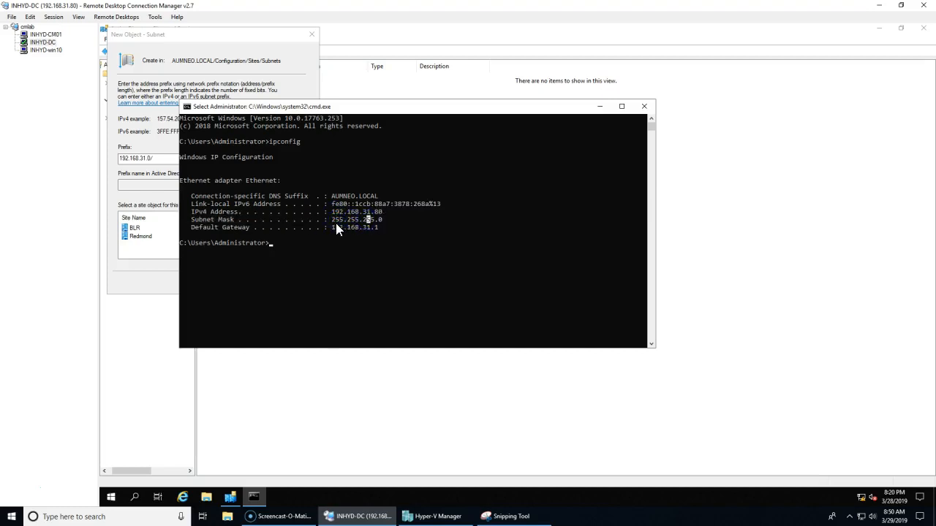
drag(334, 220, 383, 223)
drag(357, 212, 368, 234)
- Return to the new subnet, complete its prefix as 192.168.31.0/24, and create it for the Redmond site
click(205, 55)
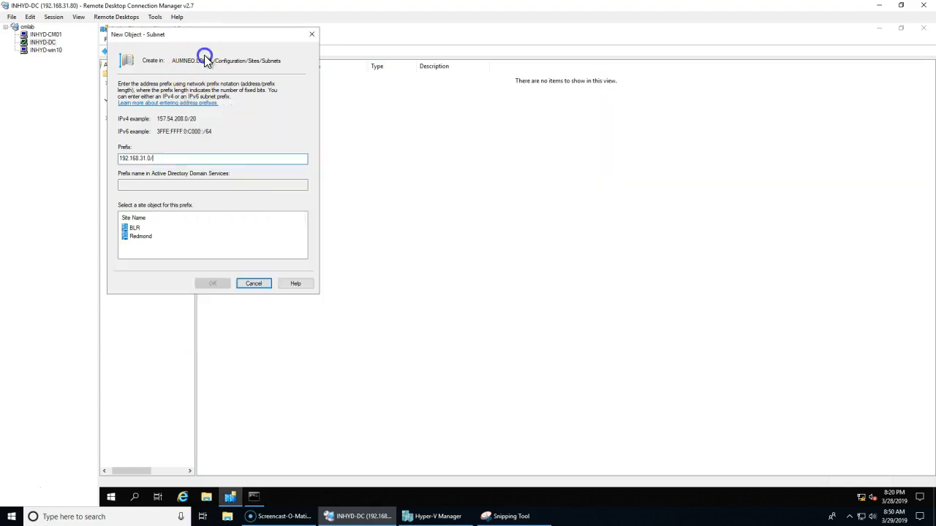
click(150, 158)
text(4)
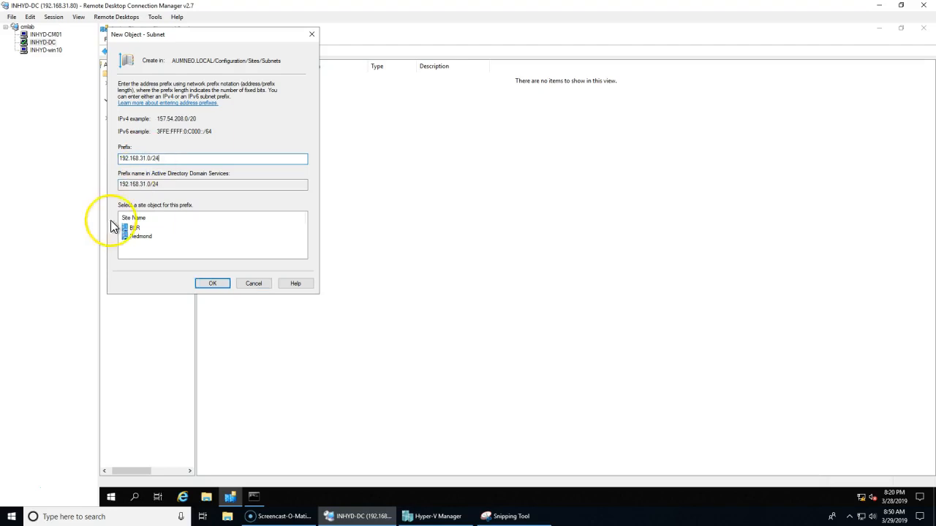
click(139, 237)
click(208, 281)
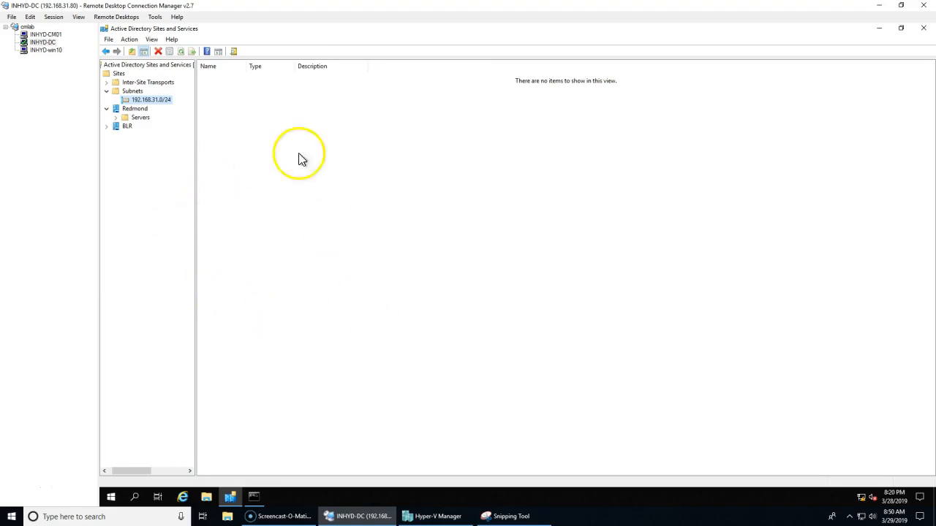
- Create another subnet with prefix 10.0.0.0/8 in the Subnets container and associate it with the BLR site
click(132, 91)
right_click(136, 91)
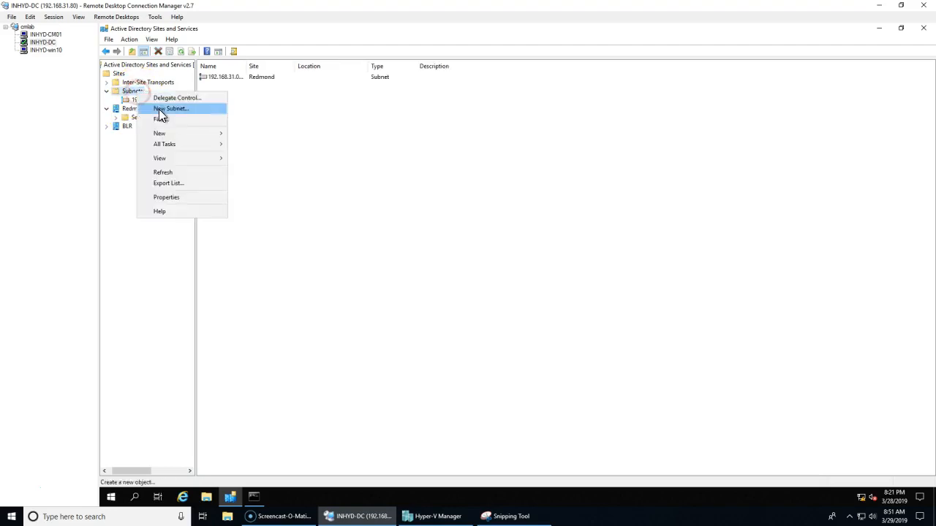
click(169, 111)
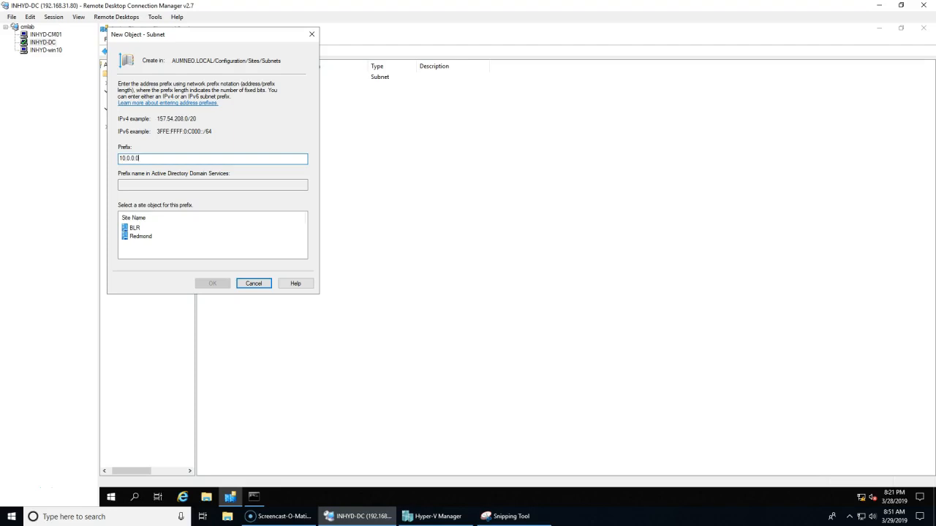
text(10.0.0.0/8)
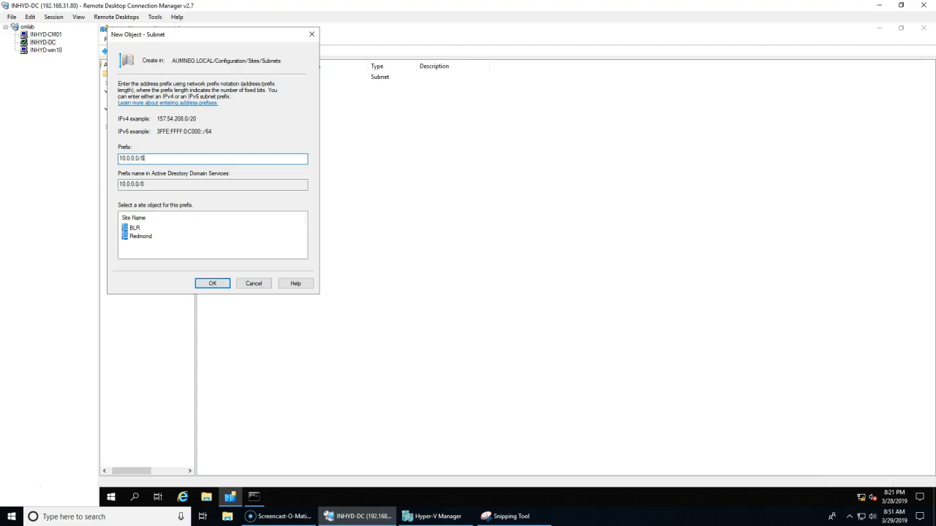
click(136, 229)
click(216, 286)
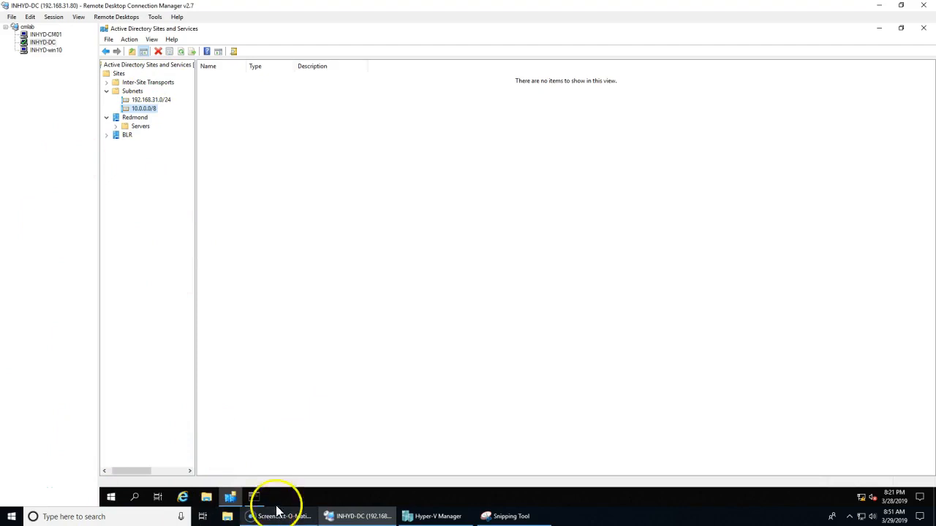
- Switch to Chrome on the host computer and show Google image results for "ad sites and services"
click(11, 516)
scroll(110, 395, down, 10)
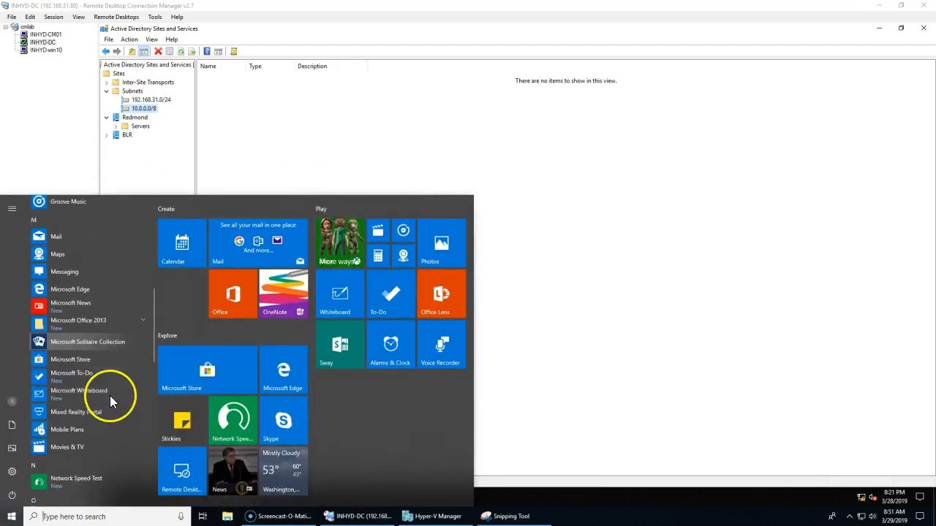
scroll(107, 438, down, 10)
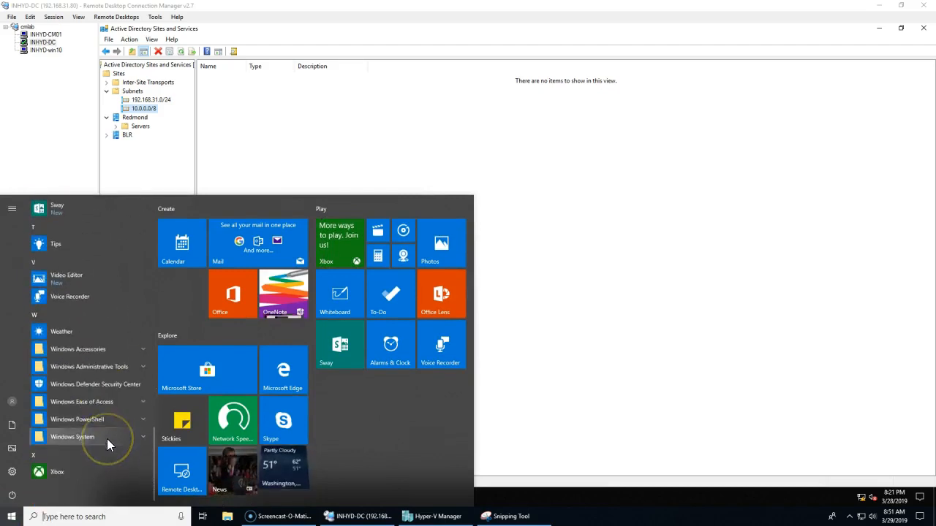
scroll(107, 439, up, 10)
scroll(105, 431, up, 10)
click(11, 516)
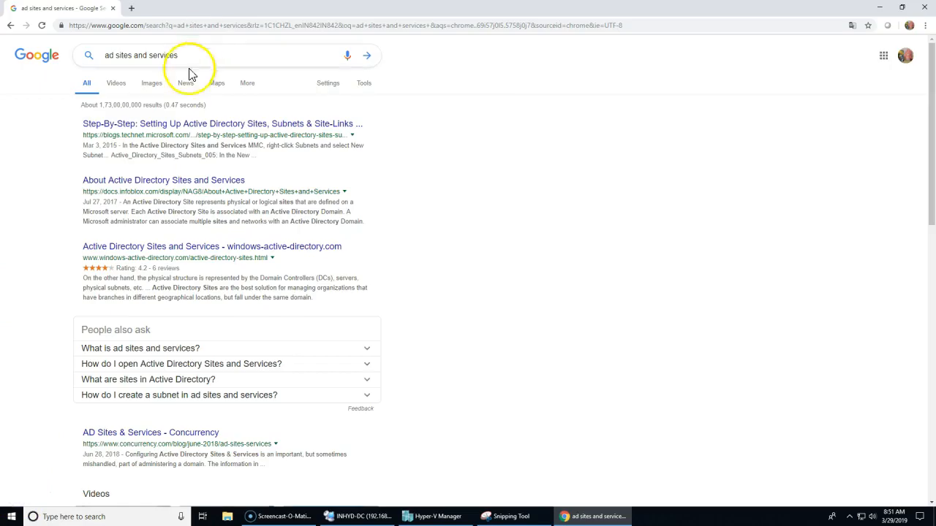
click(153, 84)
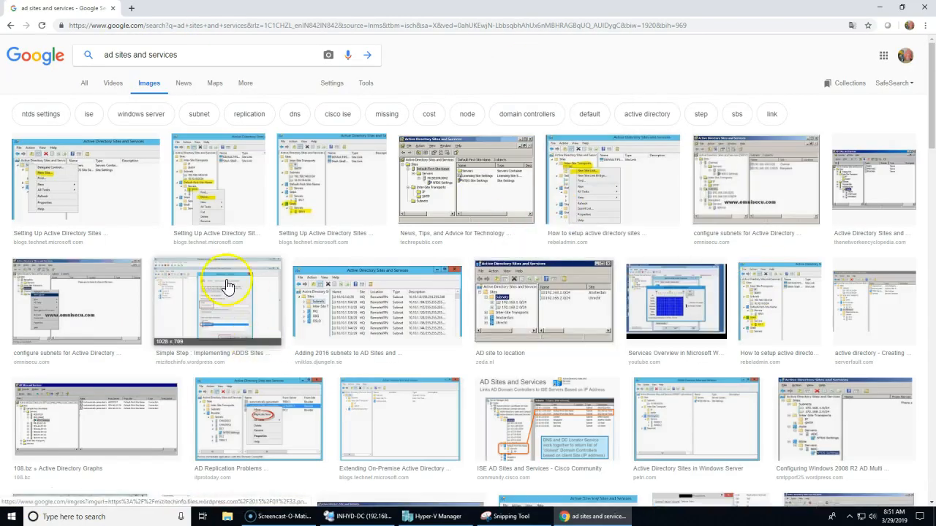
- Preview several Active Directory Sites and Services screenshots and browse further image results for example site and subnet layouts
click(311, 193)
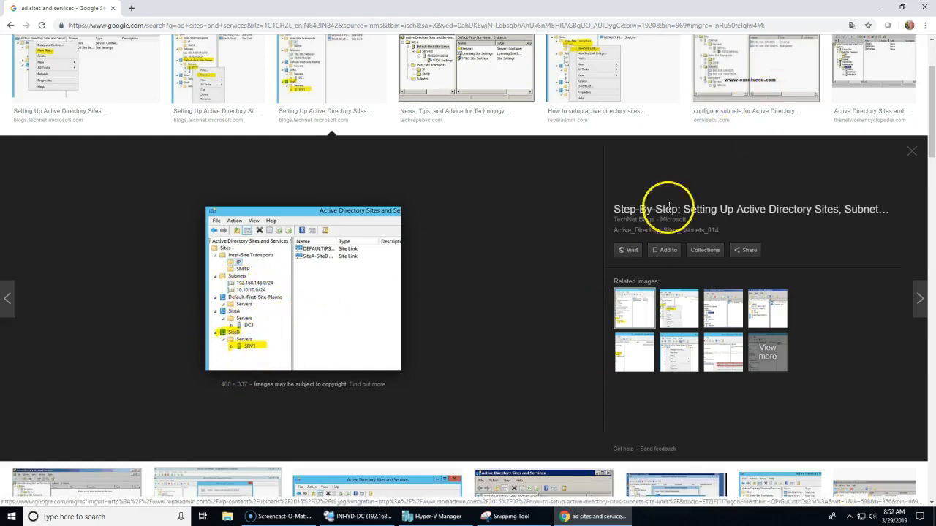
click(720, 82)
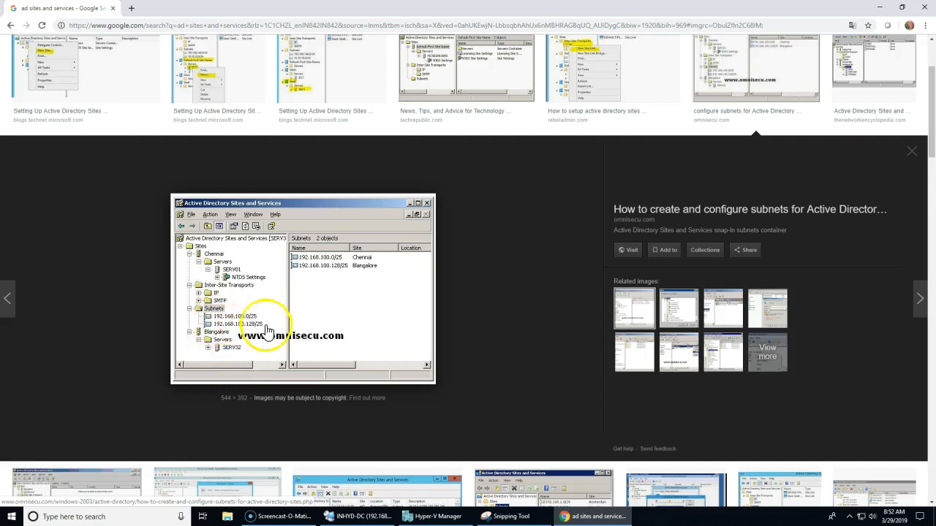
drag(307, 274, 307, 293)
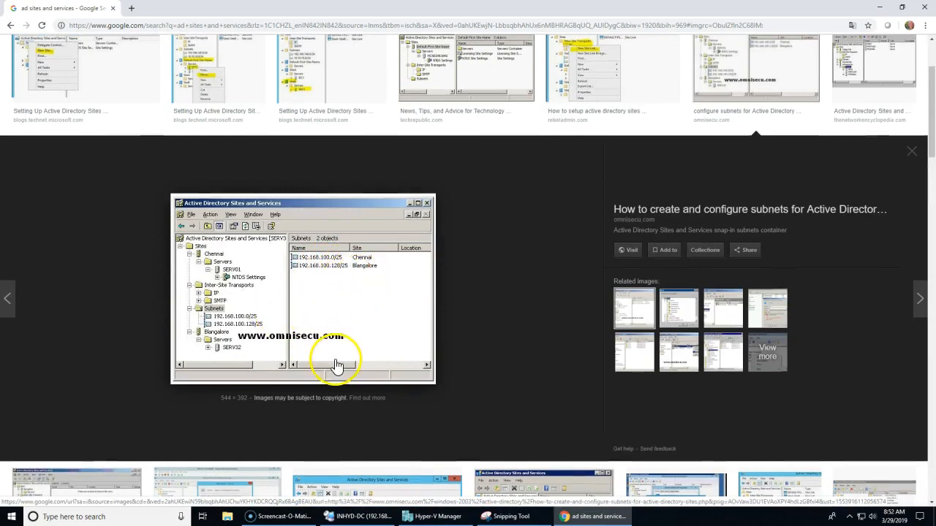
scroll(337, 362, down, 6)
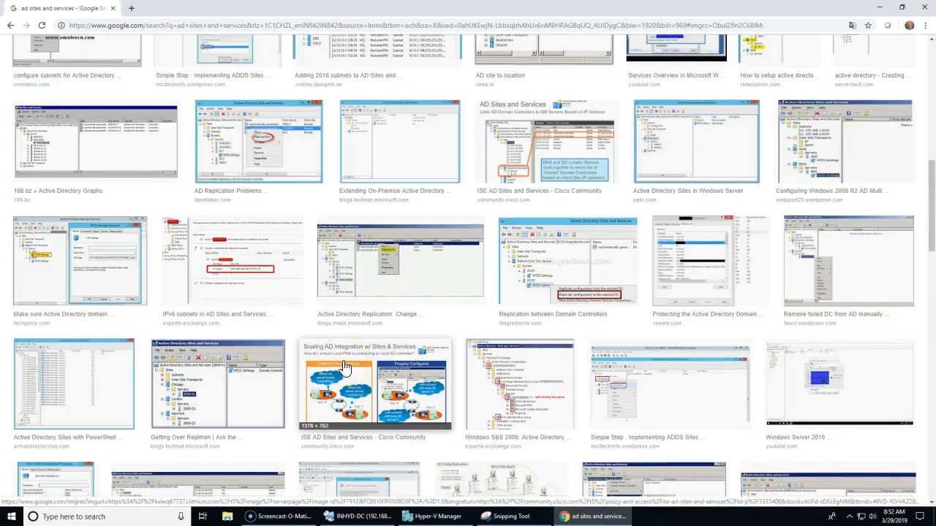
click(359, 56)
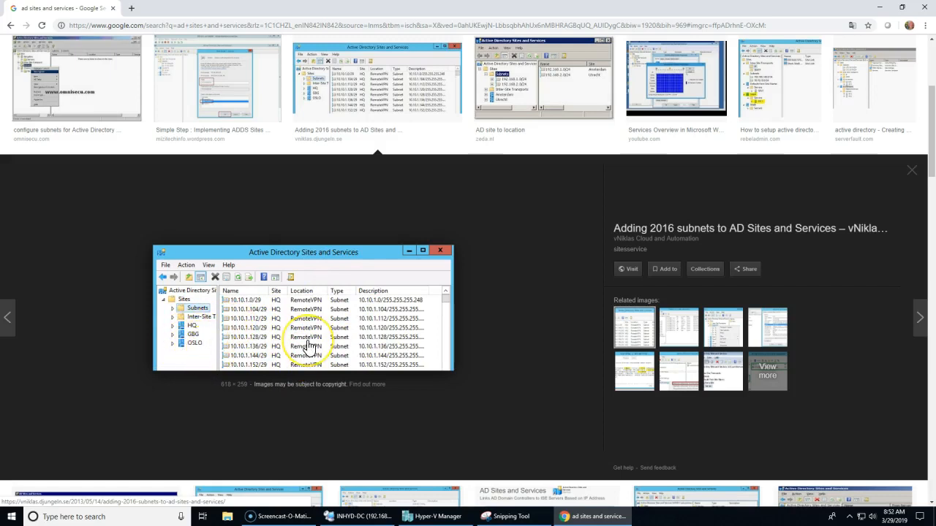
scroll(303, 349, down, 10)
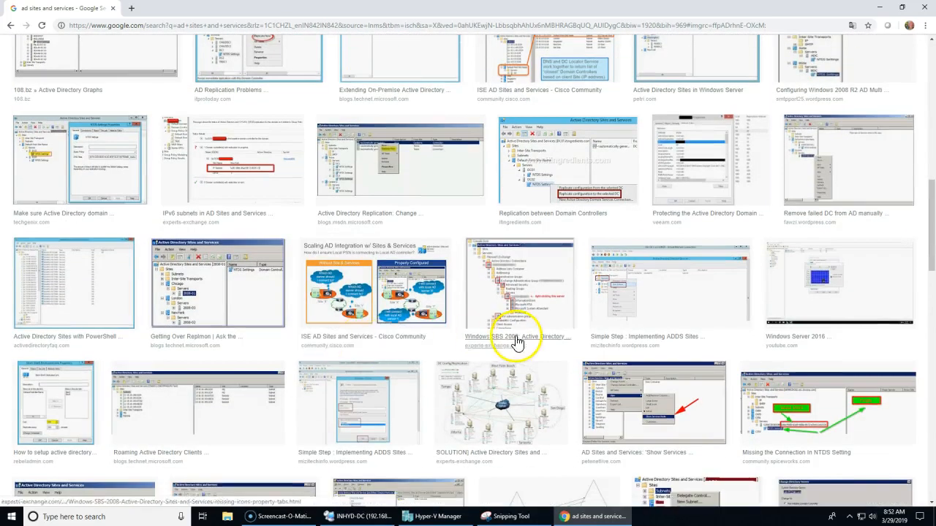
scroll(359, 365, down, 15)
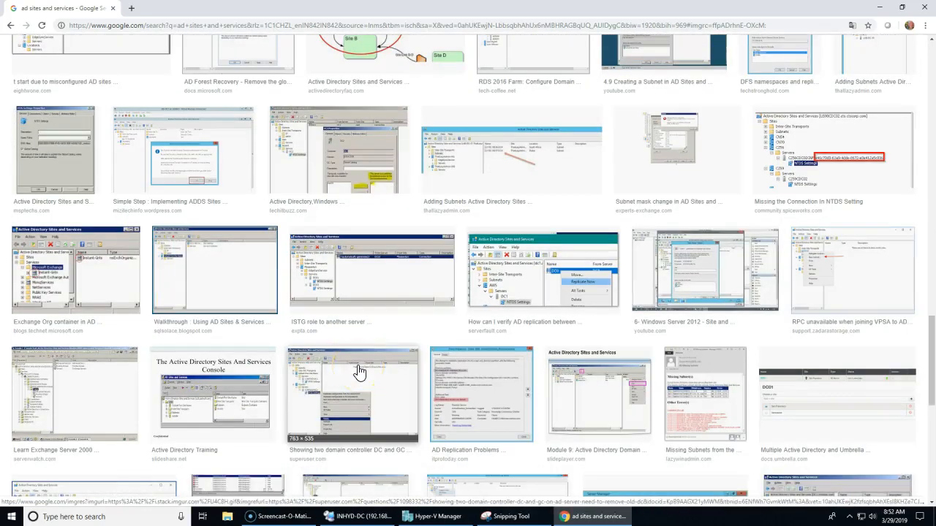
- Browse more image results and preview the Experts Exchange screenshot showing the HBG-FKM site link properties
scroll(359, 372, down, 5)
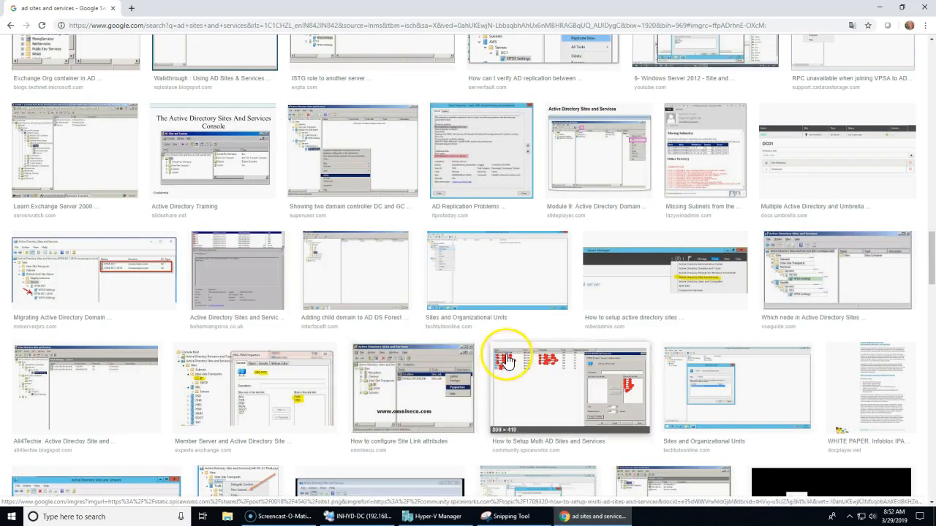
click(219, 388)
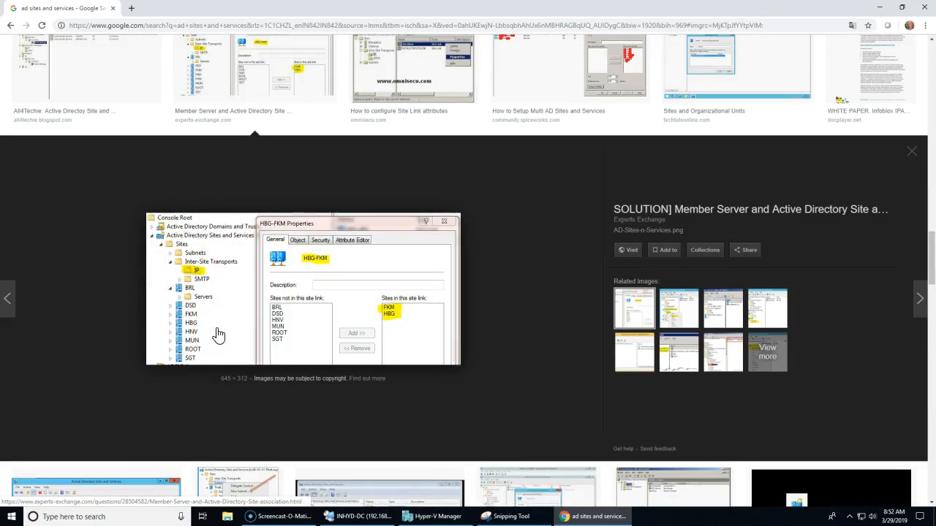
scroll(227, 332, down, 4)
scroll(278, 413, down, 5)
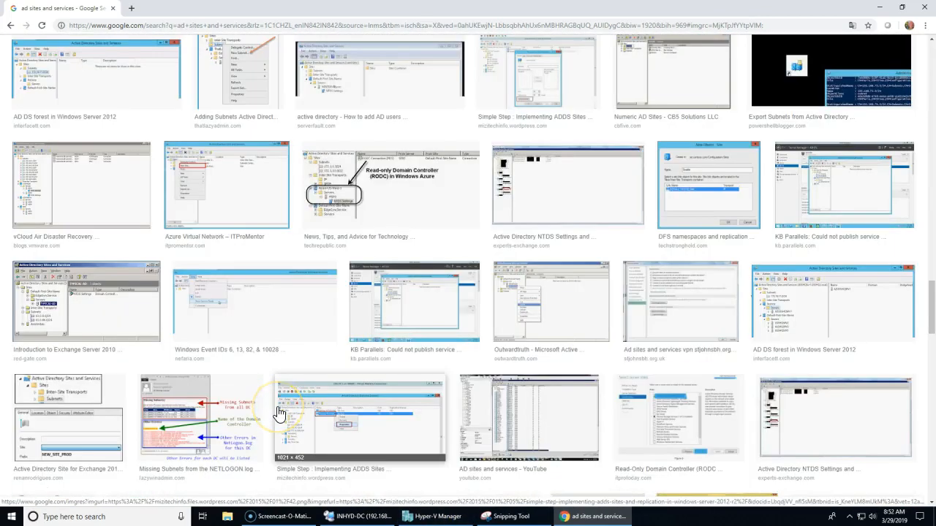
scroll(280, 414, down, 3)
mouse_move(362, 516)
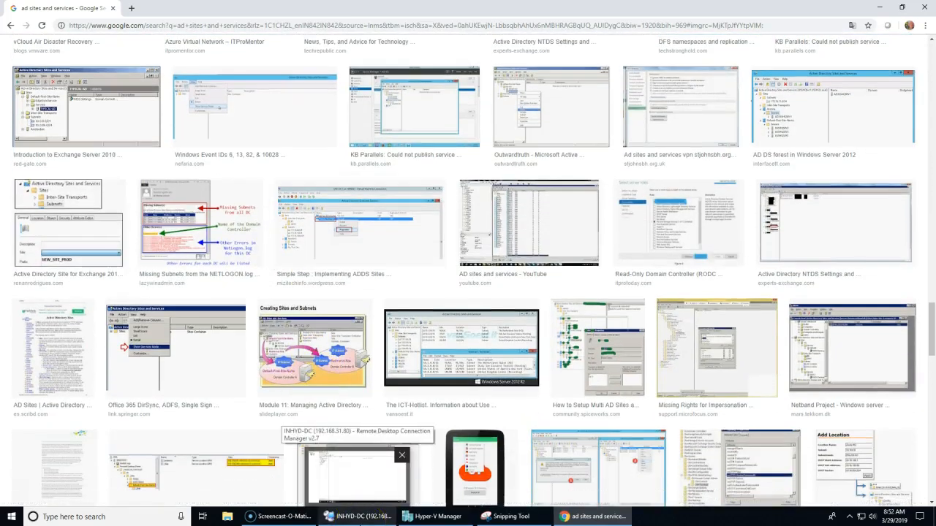
- Return to the INHYD-DC remote session and review which site each entry in the Subnets container belongs to
click(880, 7)
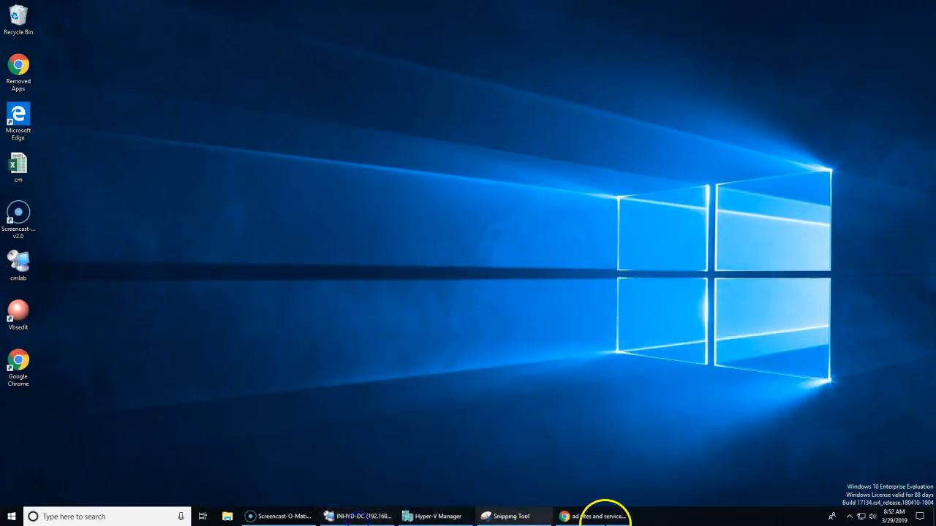
click(358, 513)
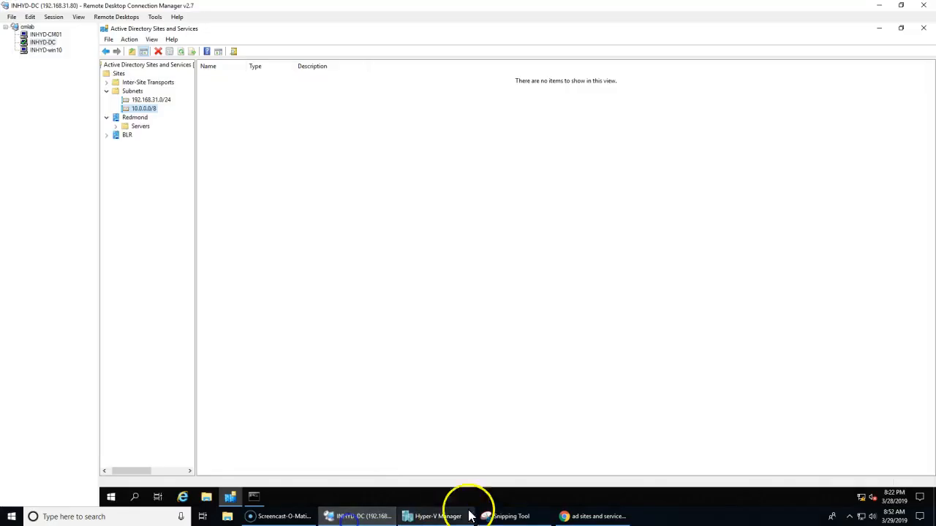
click(131, 91)
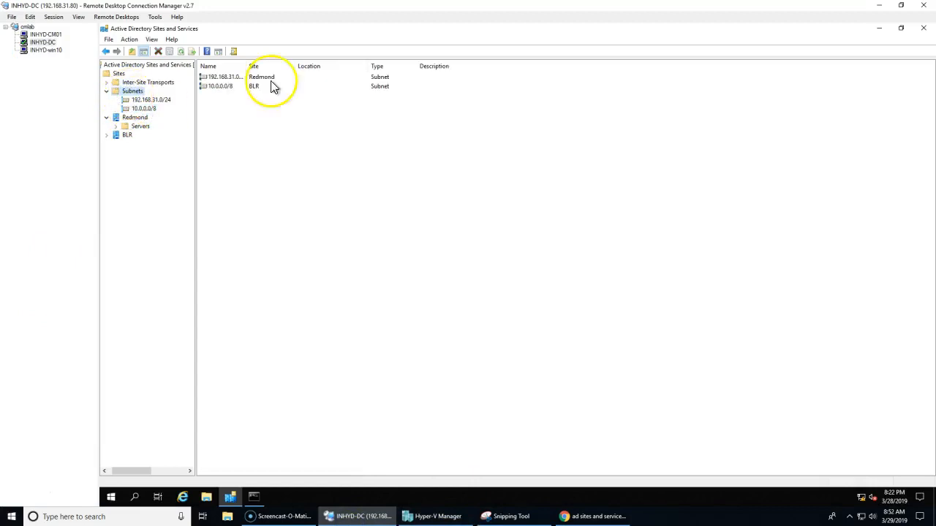
click(260, 79)
click(230, 88)
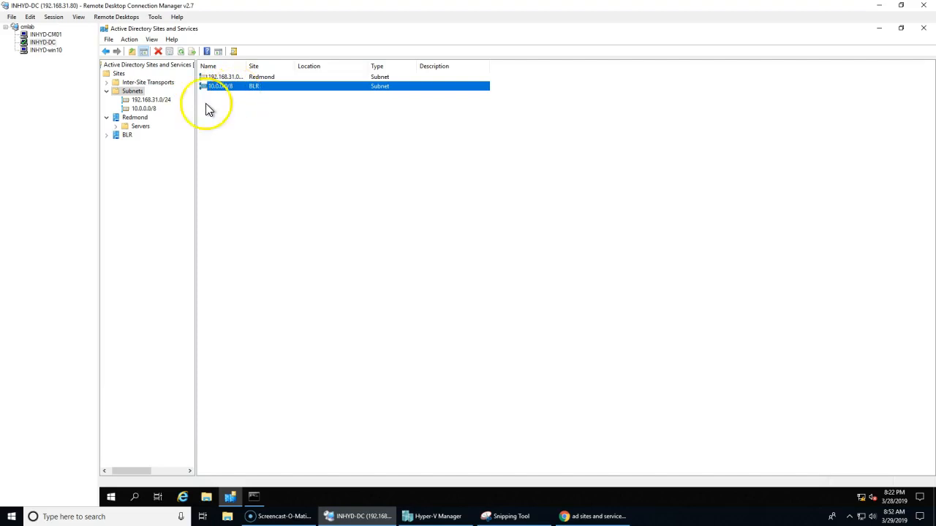
- Switch to the INHYD-CM01 session, discard the unfinished boundary, and start a new one under Boundaries
click(45, 35)
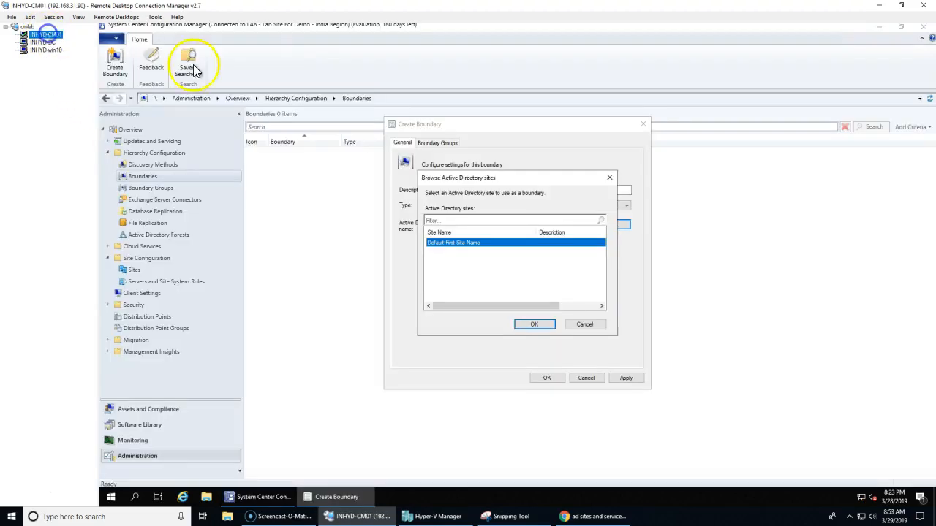
click(594, 328)
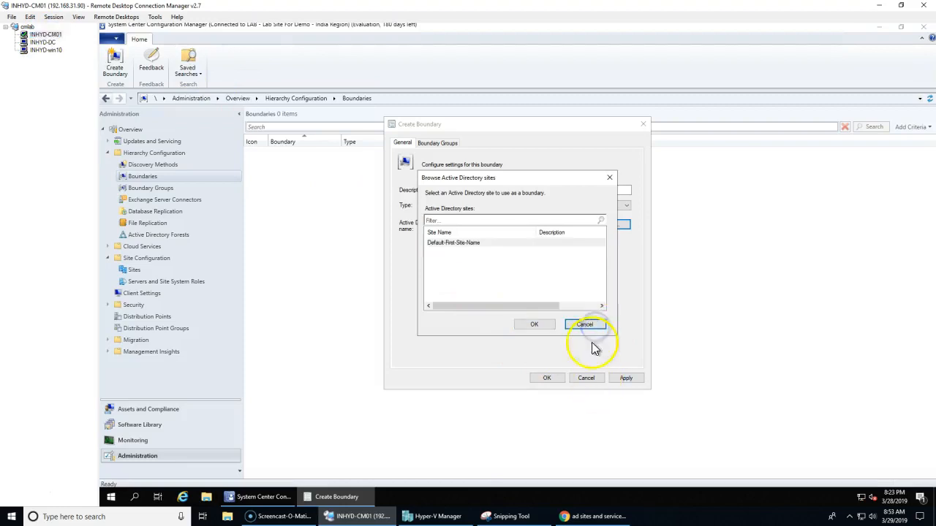
click(592, 325)
click(588, 380)
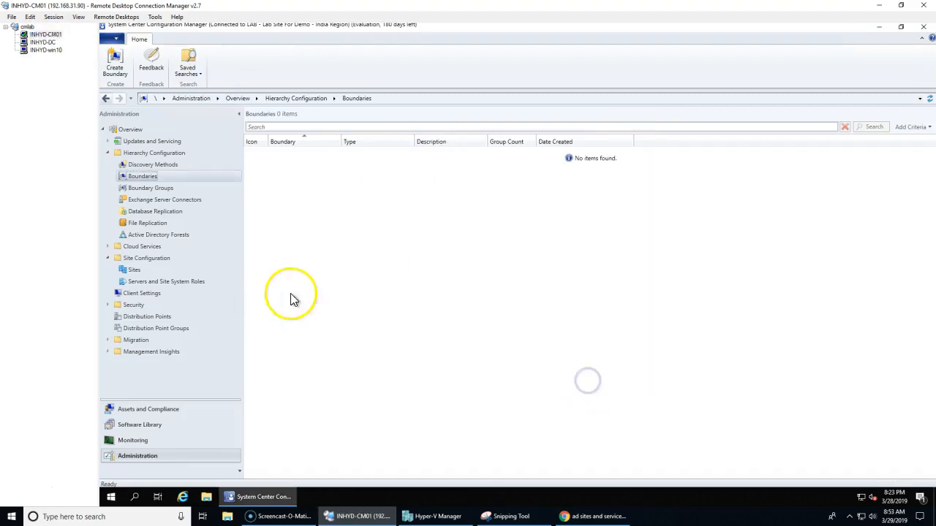
click(141, 178)
right_click(142, 183)
click(173, 183)
- Set the boundary type to IP address range and enter a range from 192.168.31.0 to 192.168.31.100
click(501, 208)
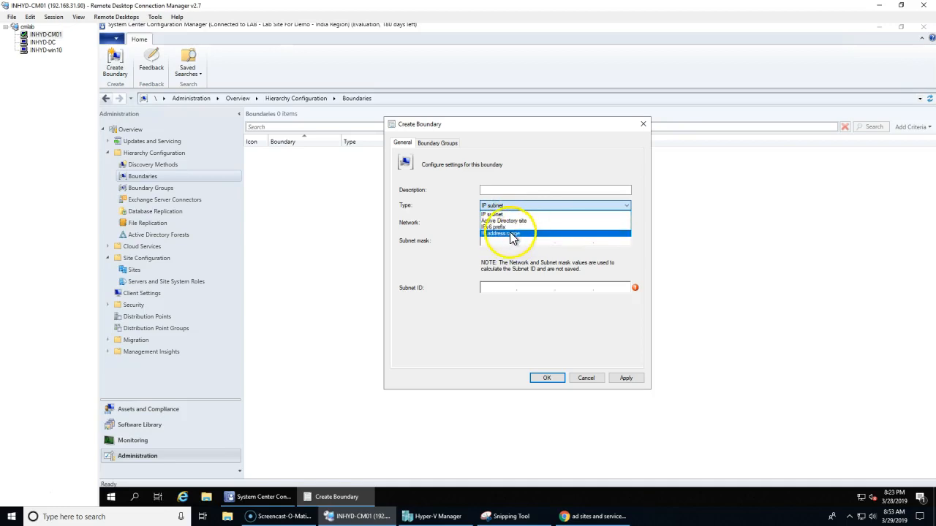
click(507, 234)
click(497, 227)
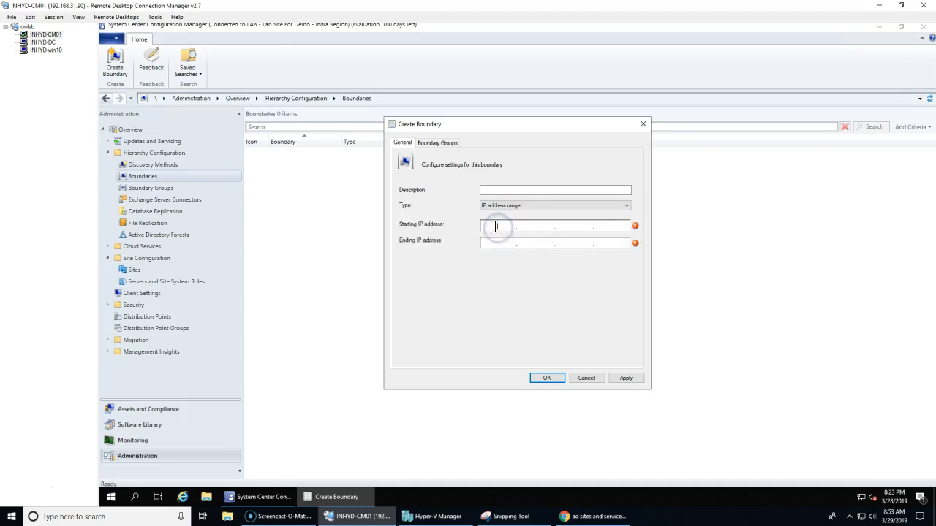
click(479, 235)
text(192.168.31.0)
click(501, 242)
click(613, 227)
- Set the boundary type to Active Directory site, select the Redmond site, and enter the description Redmond Location
click(571, 205)
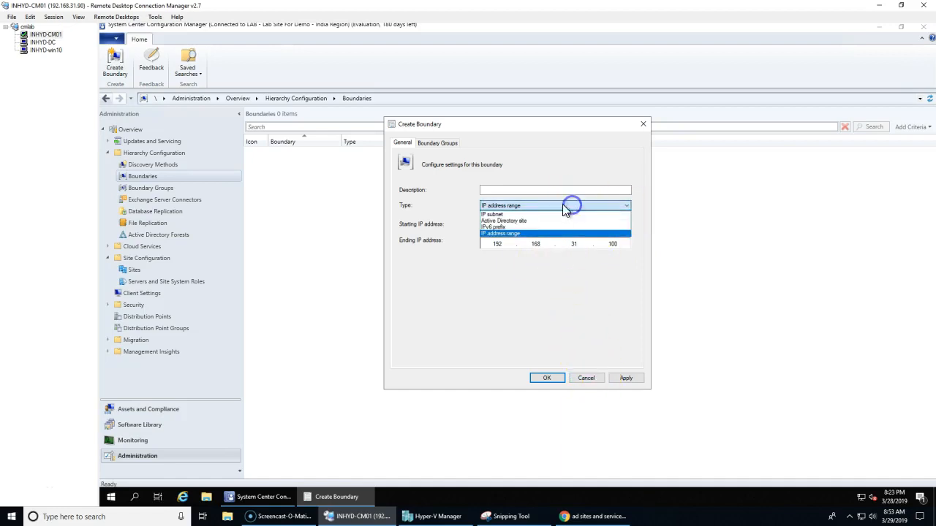
click(507, 221)
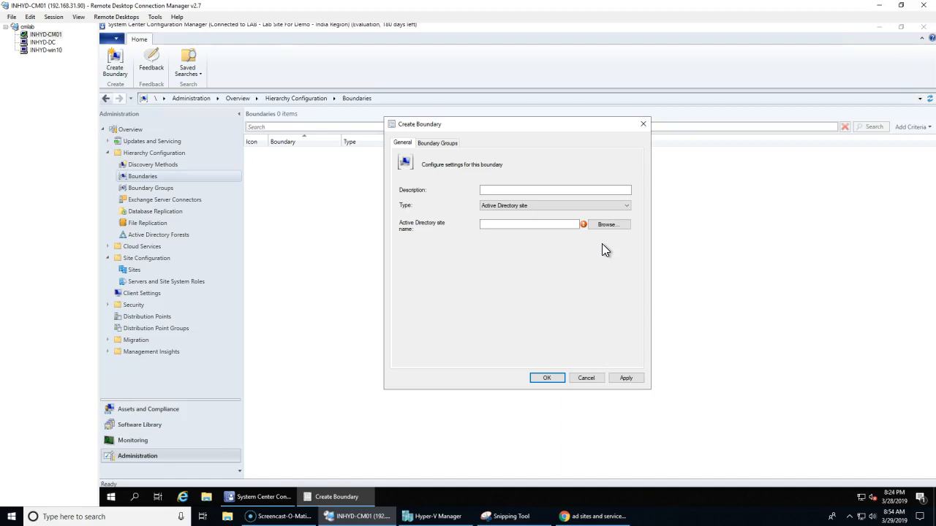
click(609, 224)
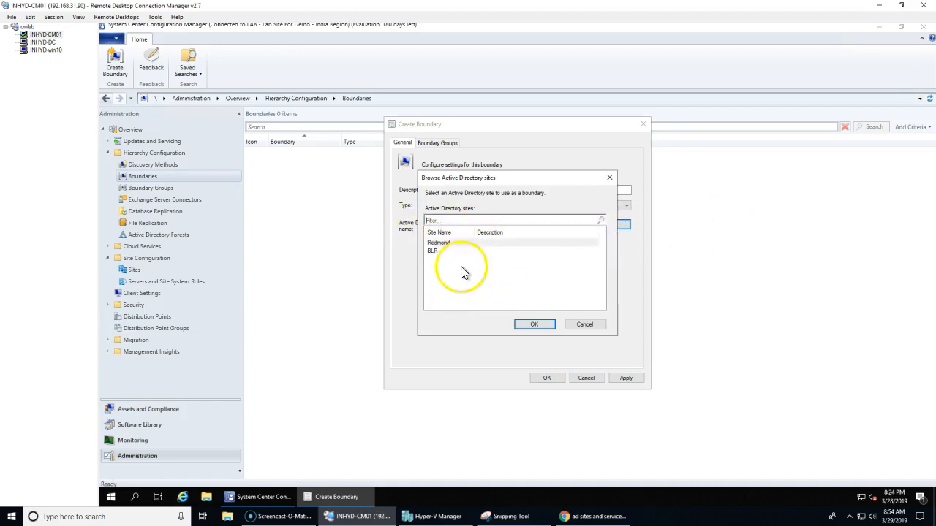
click(438, 244)
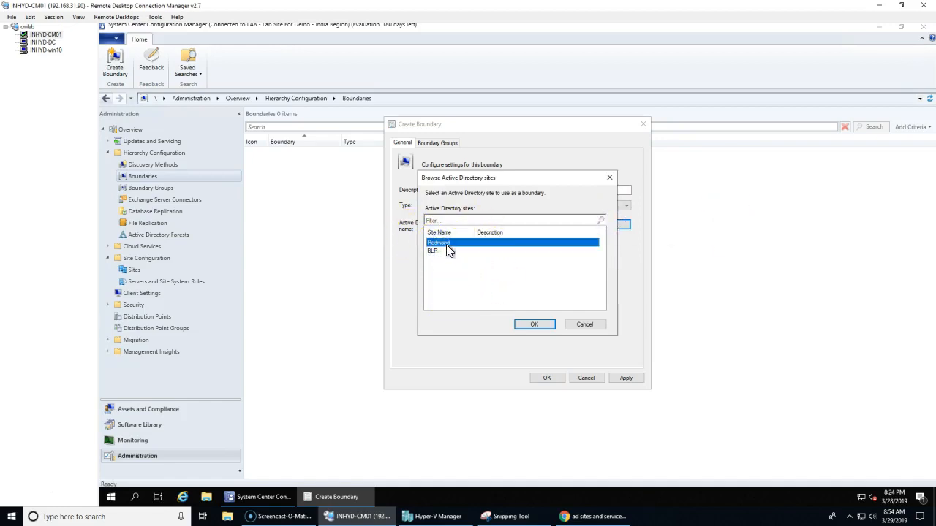
click(533, 325)
click(510, 190)
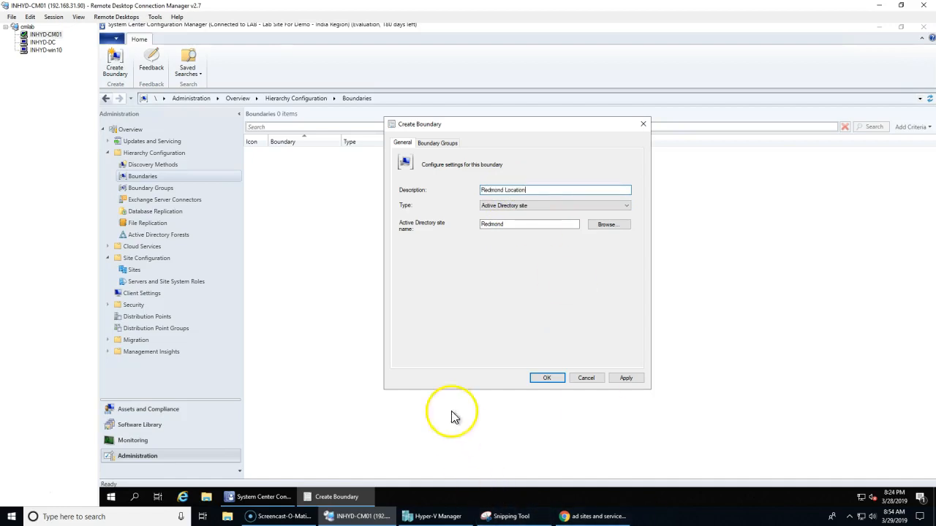
- Check the boundary's group membership, create the Redmond boundary, and select it in the list
click(432, 142)
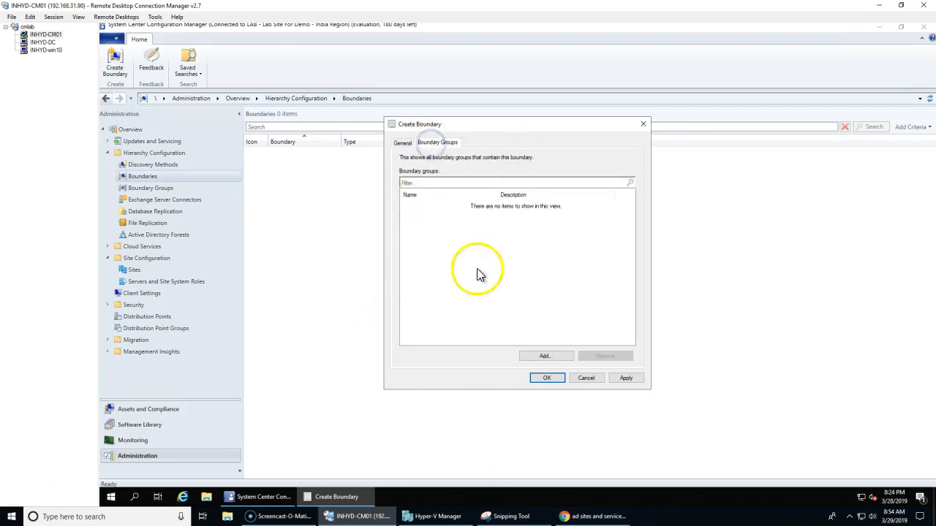
click(404, 144)
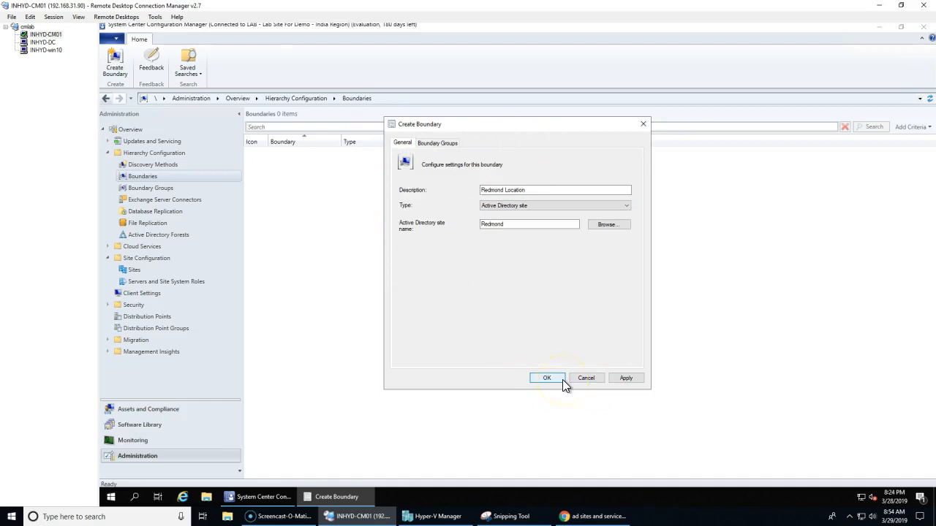
click(542, 379)
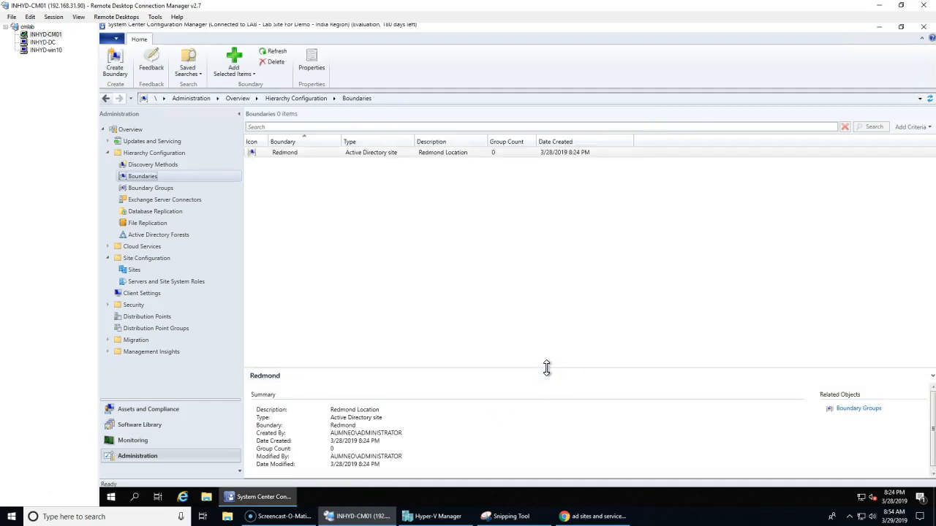
click(289, 155)
- Widen the Name column of the Boundary Groups list, and start a boundary group named Primary Site with the Redmond boundary as member
click(147, 191)
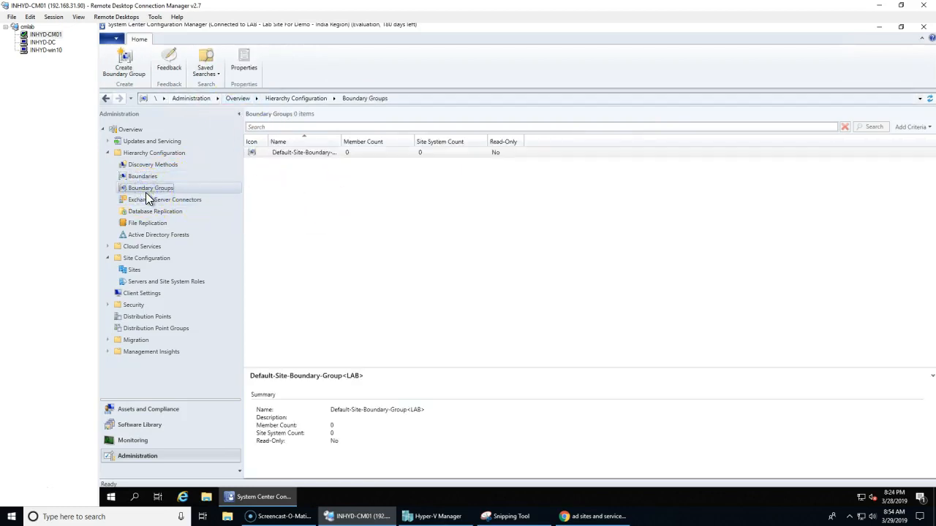
drag(341, 141, 401, 140)
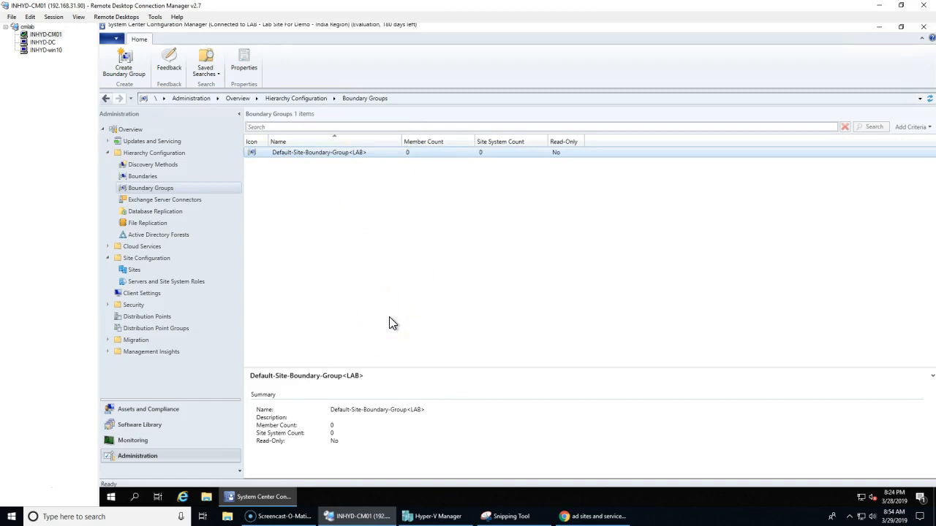
right_click(158, 192)
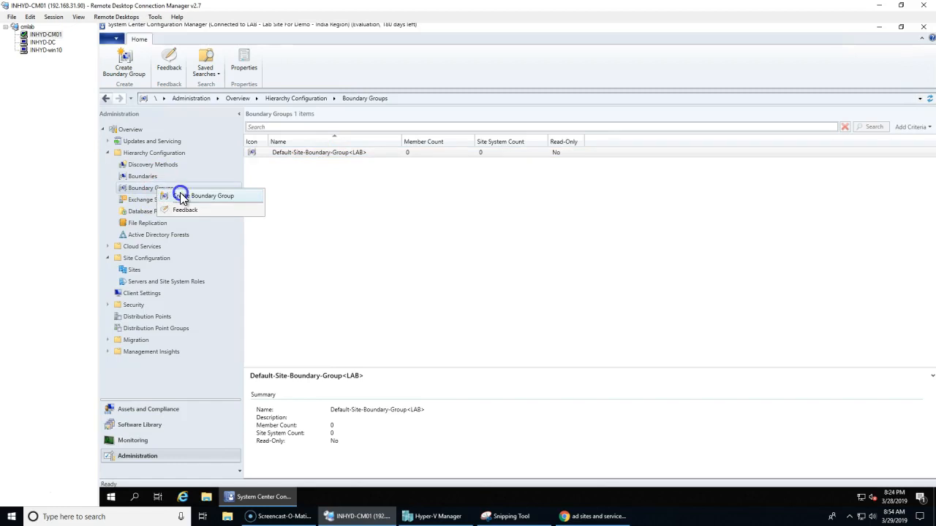
click(182, 197)
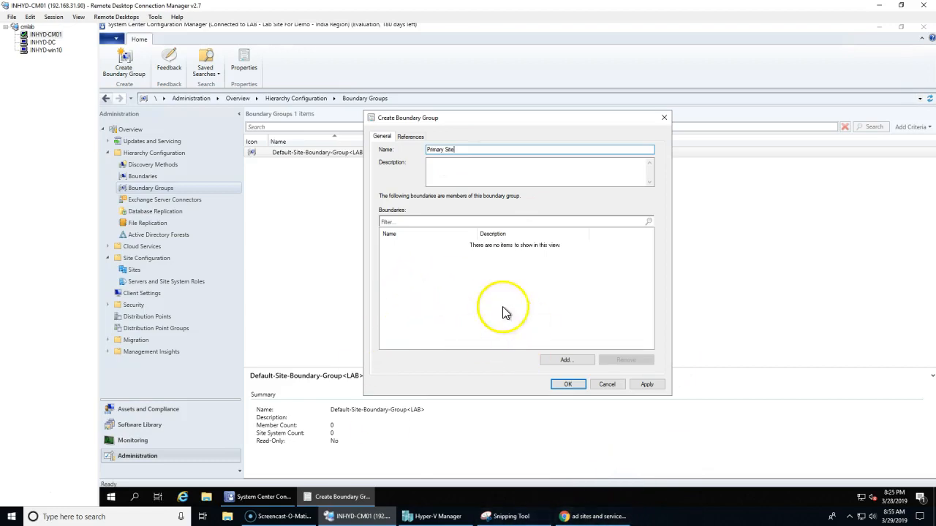
click(574, 359)
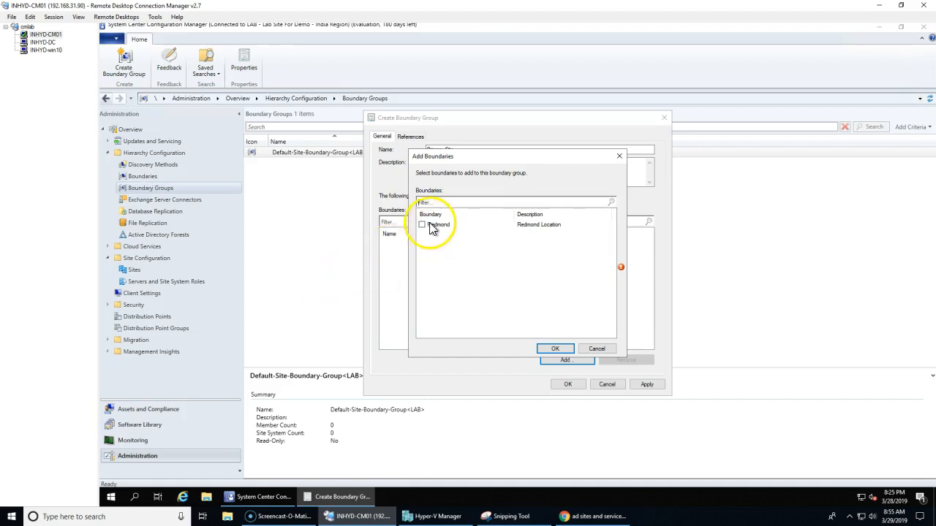
click(553, 348)
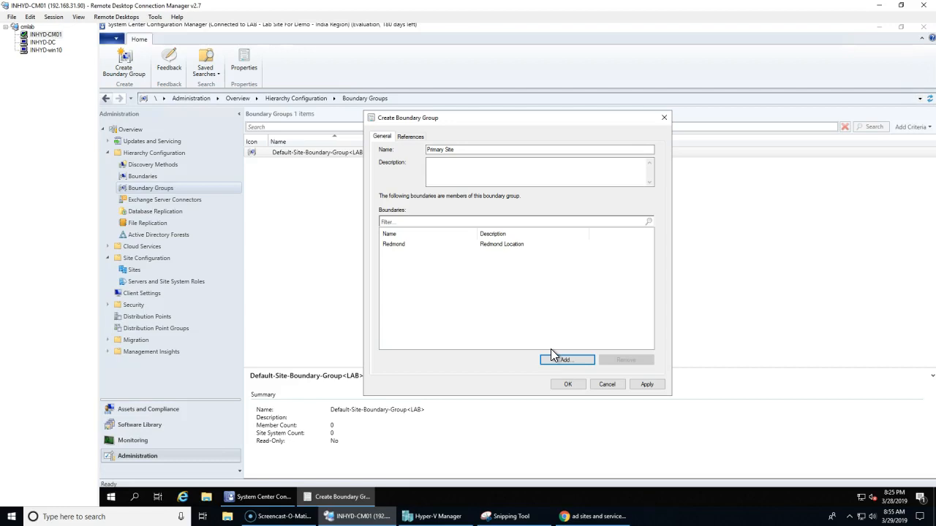
- In the group's references, enable its use for site assignment with LAB-Lab Site For Demo - India Region as the assigned site
click(411, 138)
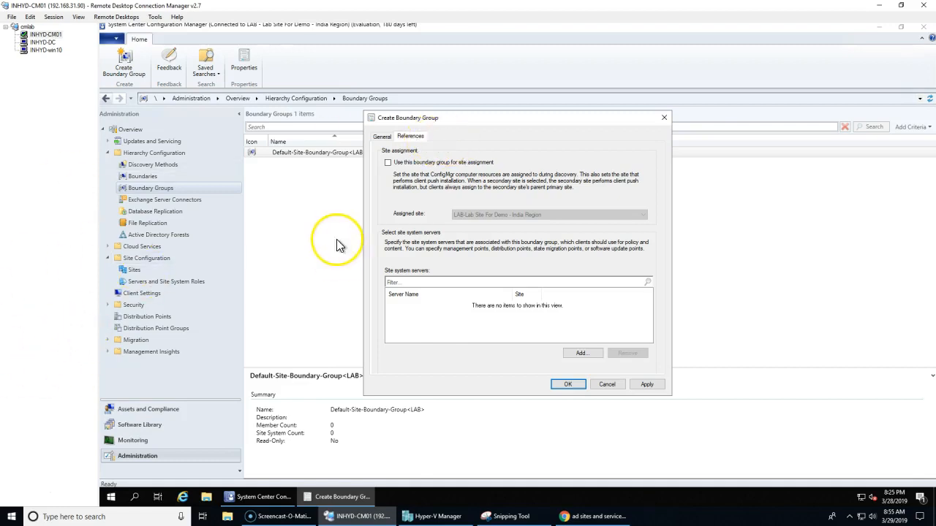
click(435, 164)
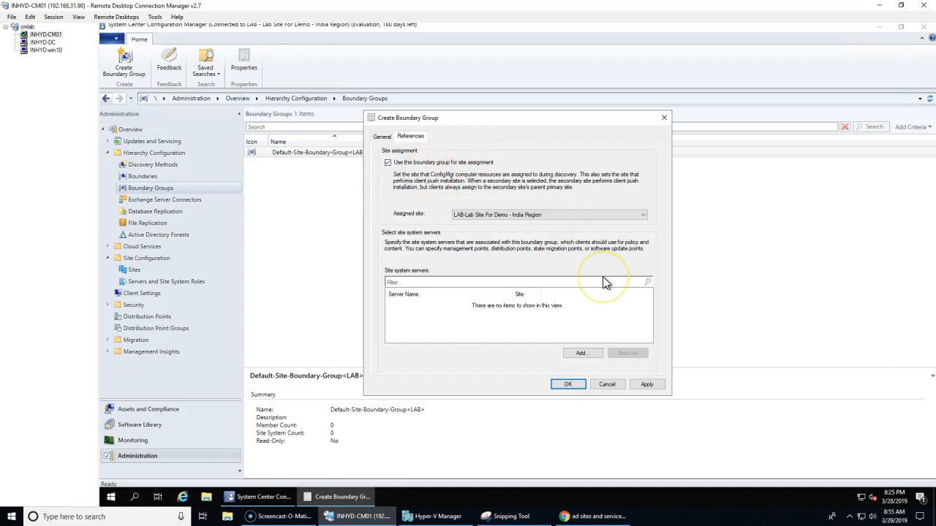
click(454, 217)
click(462, 217)
click(15, 489)
mouse_move(604, 111)
mouse_down()
mouse_move(549, 380)
mouse_move(777, 277)
mouse_move(586, 96)
mouse_up()
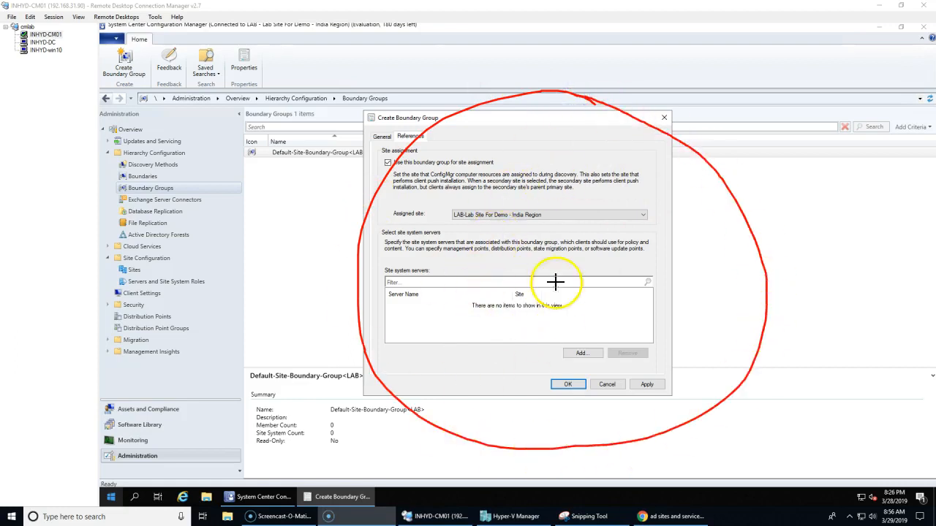
mouse_move(399, 71)
mouse_down()
mouse_move(401, 100)
mouse_move(438, 95)
mouse_move(449, 73)
mouse_up()
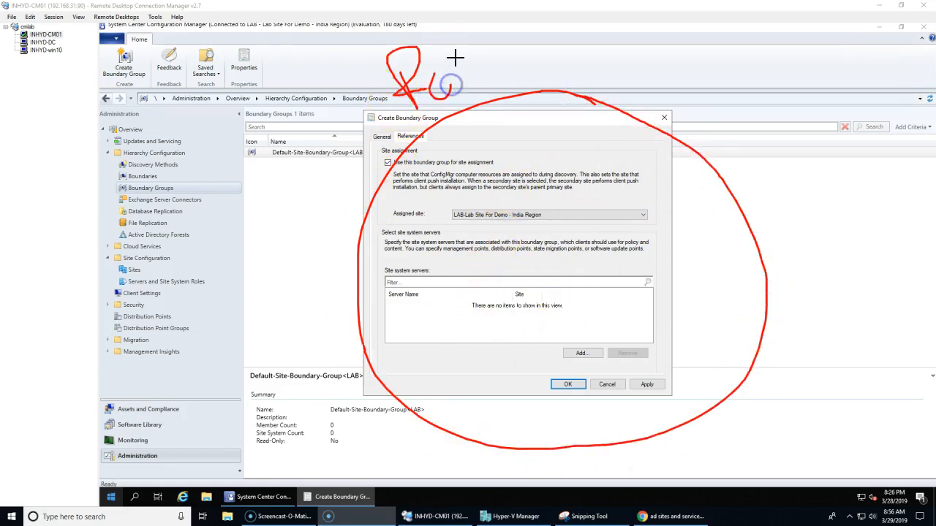
mouse_move(493, 377)
mouse_down()
mouse_move(503, 372)
mouse_move(510, 402)
mouse_up()
mouse_move(606, 348)
mouse_down()
mouse_move(592, 370)
mouse_move(653, 418)
mouse_up()
mouse_move(683, 315)
mouse_down()
mouse_move(717, 335)
mouse_move(717, 370)
mouse_move(744, 357)
mouse_up()
drag(497, 415, 521, 409)
mouse_move(491, 198)
mouse_down()
mouse_move(526, 195)
mouse_move(536, 253)
mouse_up()
mouse_move(488, 198)
mouse_down()
mouse_move(498, 245)
mouse_move(530, 250)
mouse_move(532, 268)
mouse_move(455, 195)
mouse_up()
drag(456, 231, 518, 232)
drag(518, 271, 567, 268)
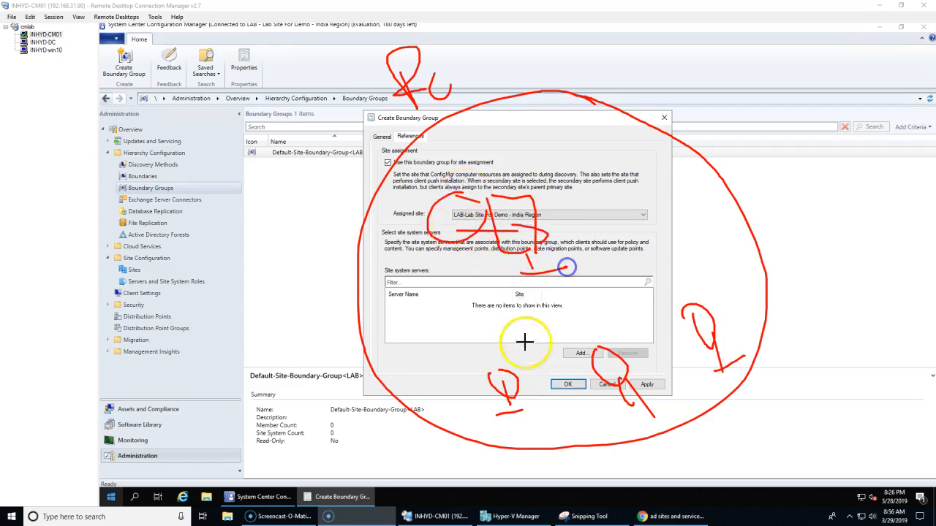
click(510, 391)
drag(510, 391, 495, 241)
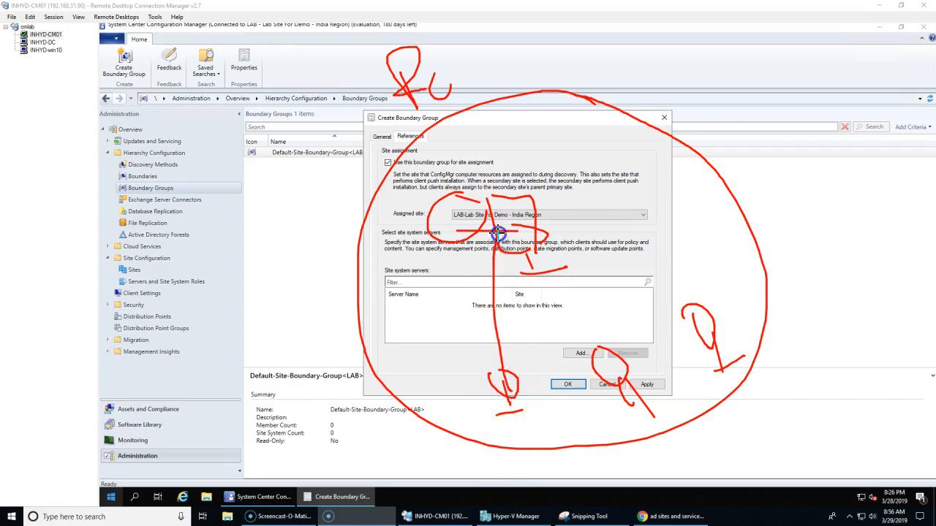
mouse_move(618, 370)
mouse_down()
mouse_move(526, 229)
mouse_move(706, 324)
mouse_up()
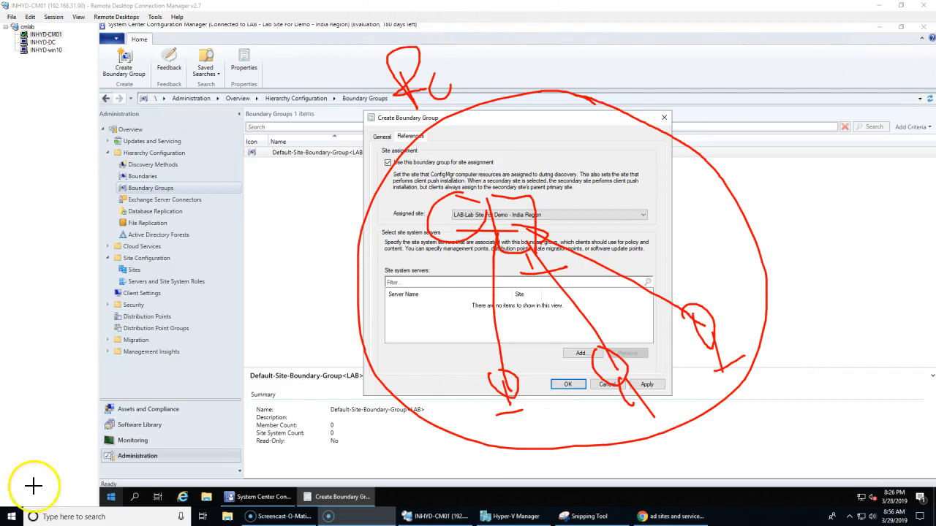
drag(65, 41, 31, 56)
drag(68, 189, 35, 251)
drag(62, 217, 122, 270)
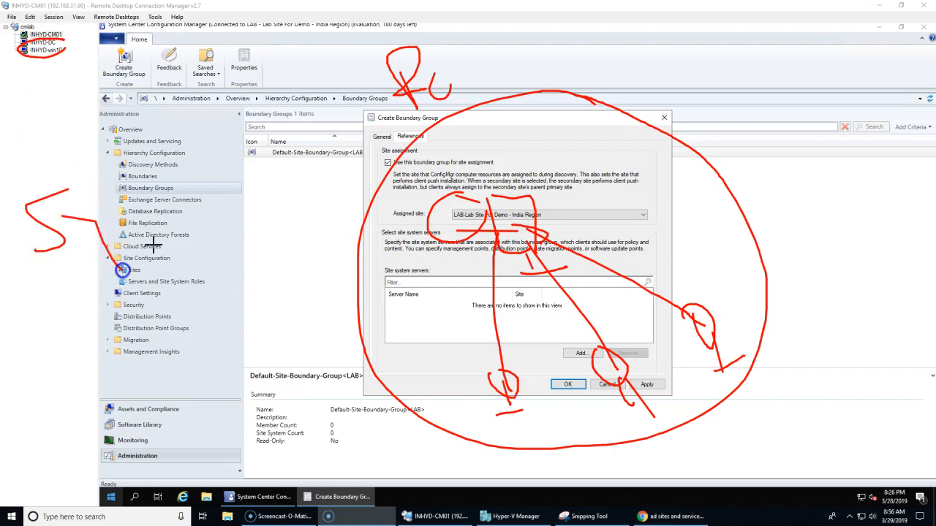
mouse_move(80, 244)
mouse_down()
mouse_move(156, 354)
mouse_move(150, 370)
mouse_up()
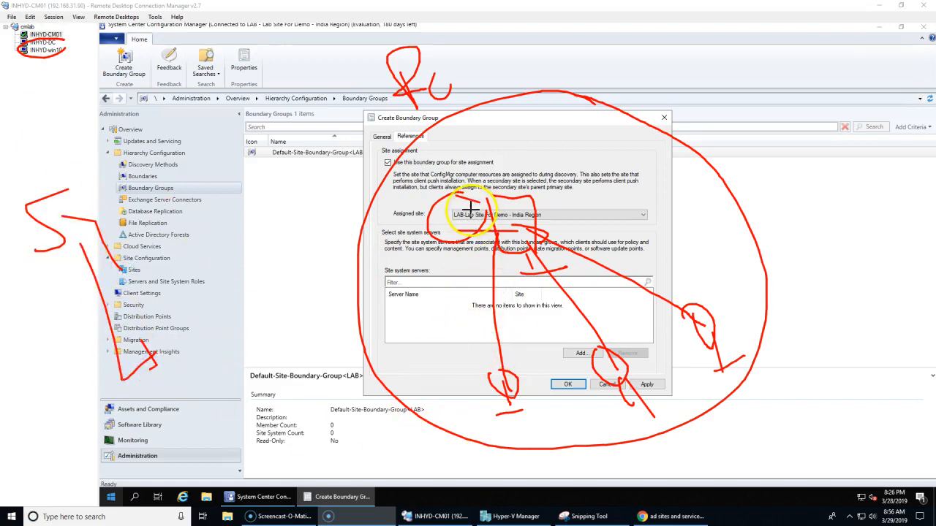
mouse_move(464, 207)
mouse_down()
mouse_move(451, 214)
mouse_move(460, 205)
mouse_up()
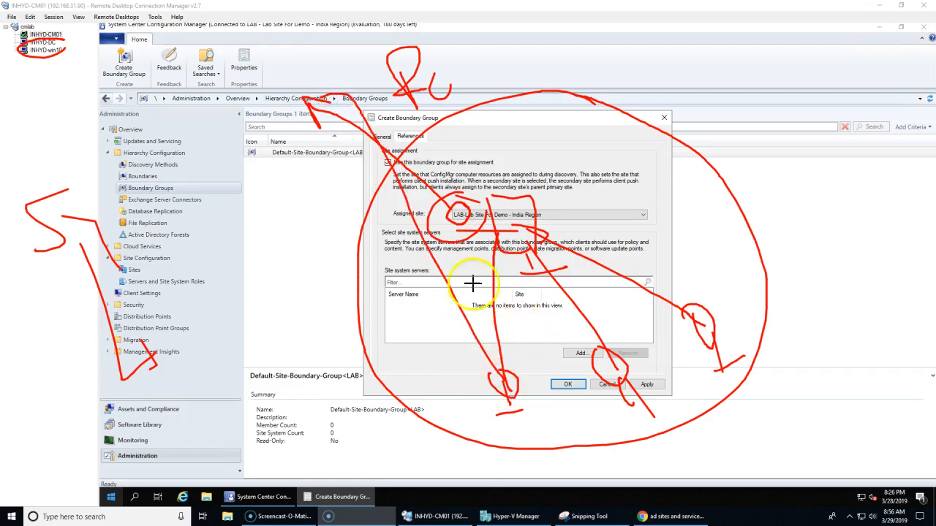
mouse_move(457, 377)
mouse_down()
mouse_move(680, 293)
mouse_move(626, 411)
mouse_move(459, 372)
mouse_move(484, 393)
mouse_move(455, 422)
mouse_move(206, 152)
mouse_move(123, 183)
mouse_move(184, 154)
mouse_move(188, 187)
mouse_move(209, 205)
mouse_up()
mouse_move(422, 93)
mouse_down()
mouse_move(397, 173)
mouse_move(425, 80)
mouse_up()
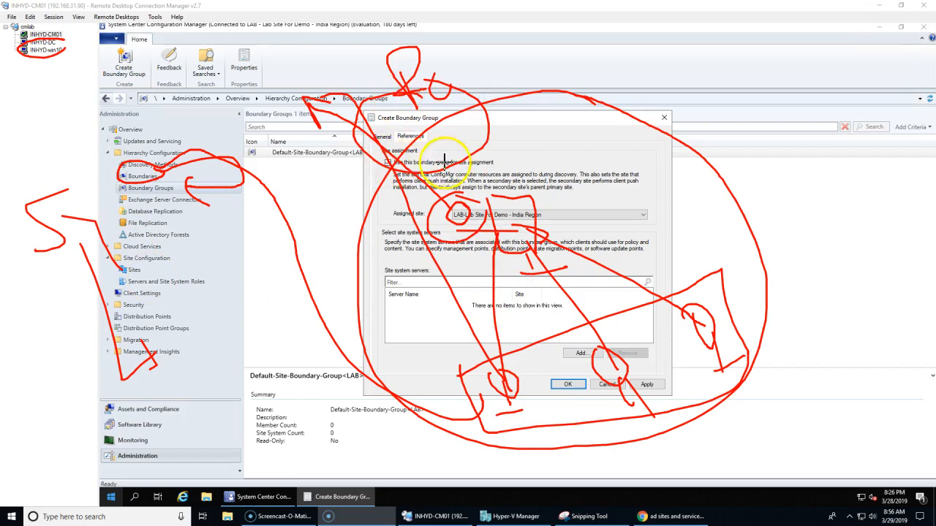
right_click(545, 10)
mouse_move(420, 147)
mouse_down()
mouse_move(397, 178)
mouse_move(439, 153)
mouse_move(471, 224)
mouse_move(456, 192)
mouse_up()
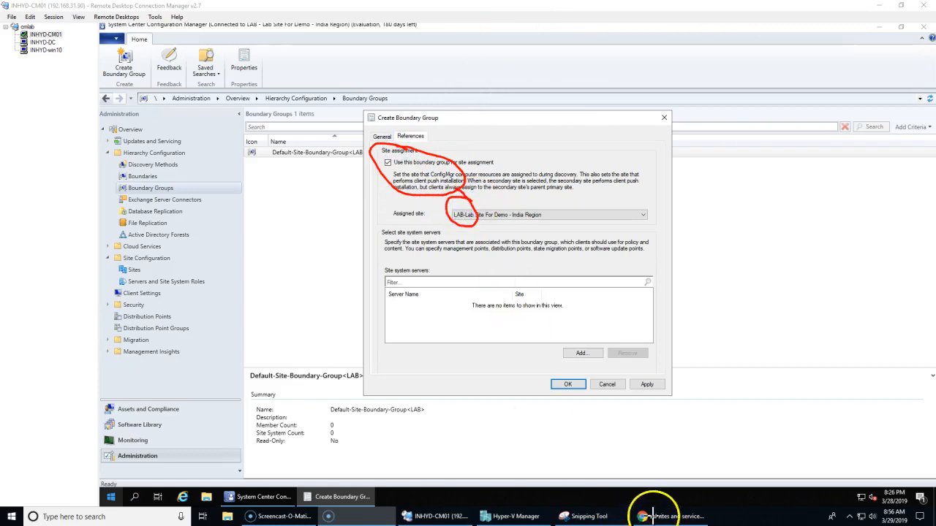
mouse_move(669, 99)
mouse_down()
mouse_move(554, 240)
mouse_move(736, 98)
mouse_move(644, 108)
mouse_up()
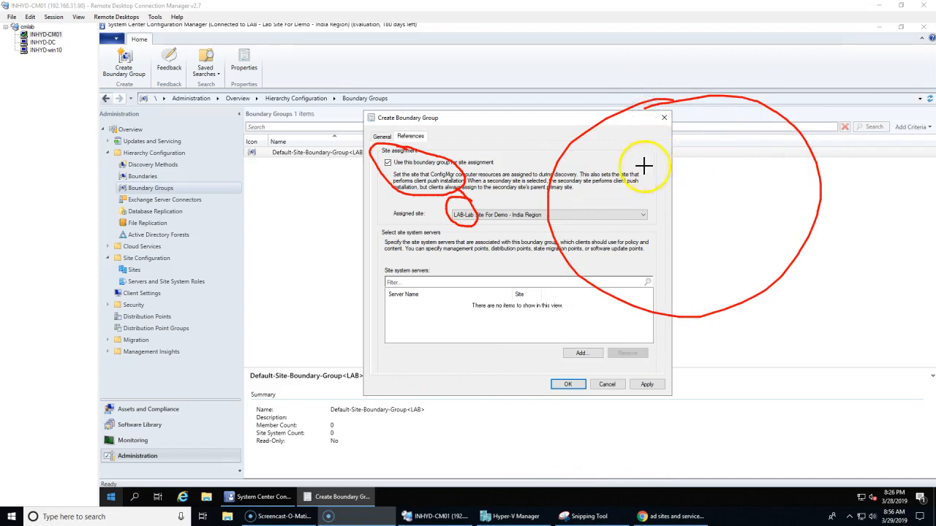
mouse_move(663, 212)
mouse_down()
mouse_move(665, 231)
mouse_move(689, 237)
mouse_move(678, 236)
mouse_move(686, 258)
mouse_move(747, 252)
mouse_move(734, 256)
mouse_move(778, 233)
mouse_up()
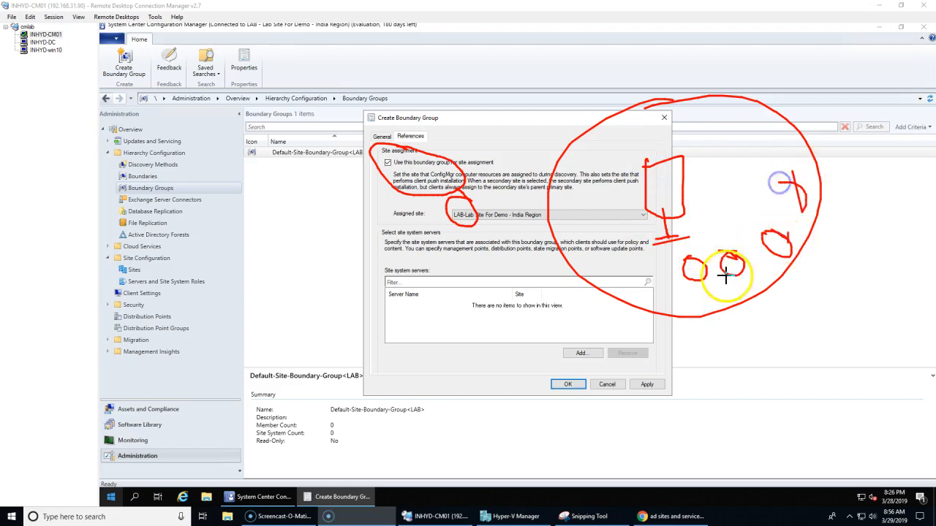
drag(683, 265, 668, 219)
drag(727, 253, 667, 199)
drag(786, 242, 683, 190)
drag(805, 197, 696, 181)
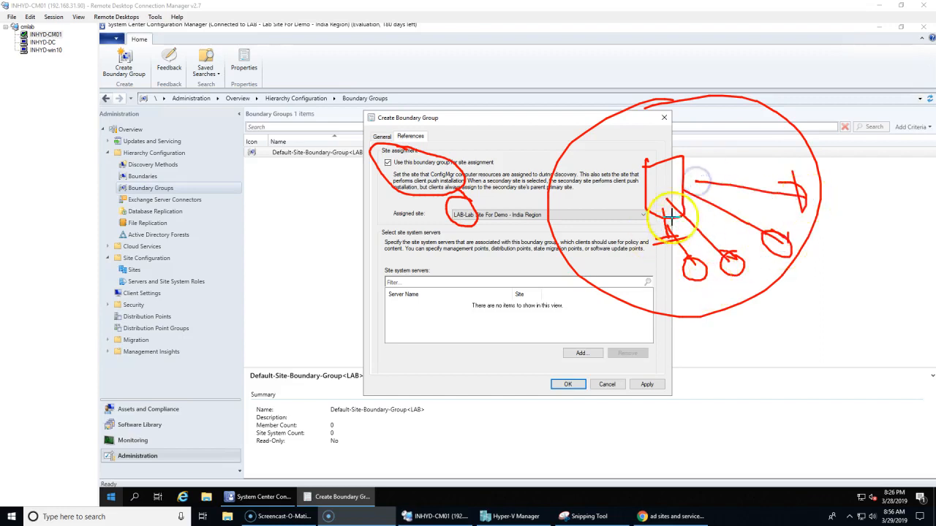
drag(691, 273, 693, 295)
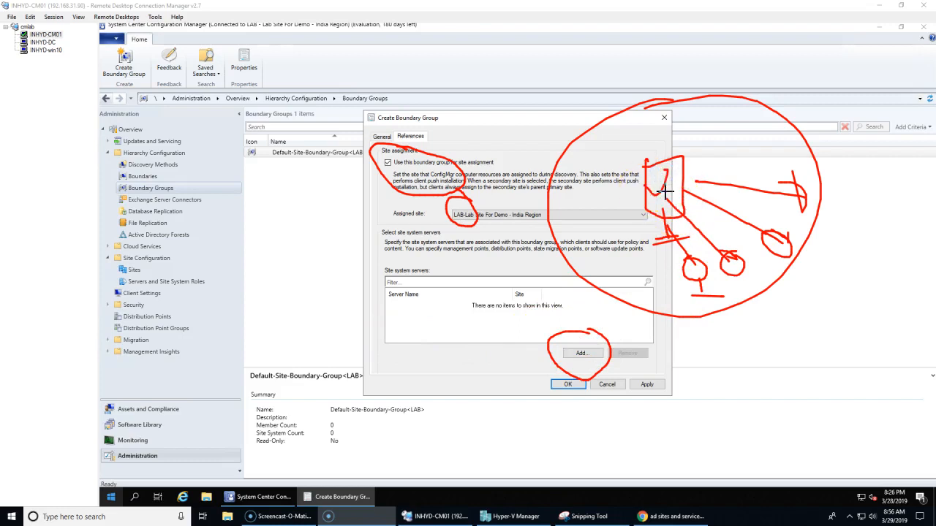
drag(665, 191, 649, 174)
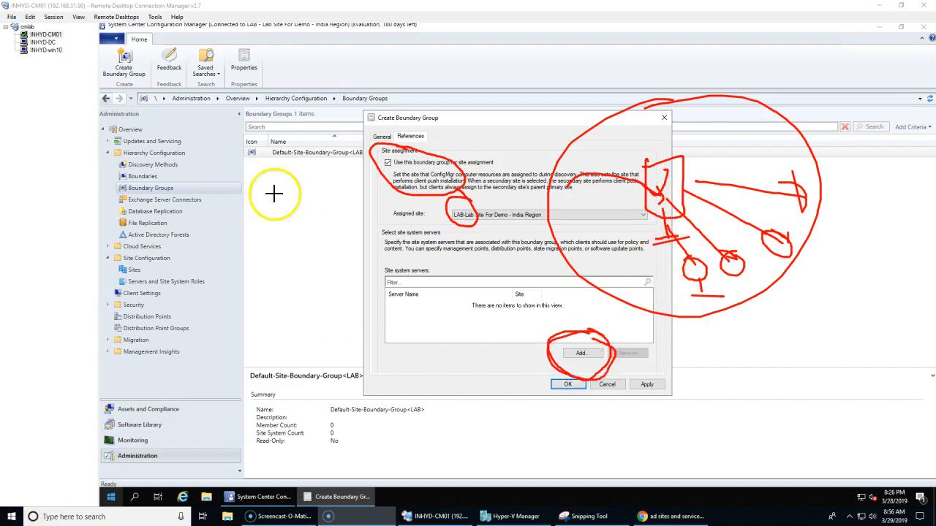
drag(432, 101, 361, 119)
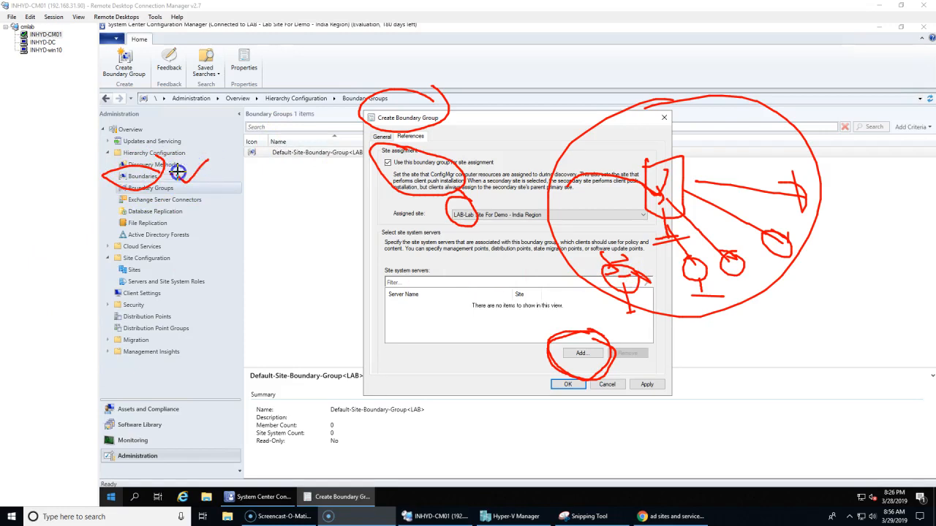
mouse_move(296, 182)
mouse_down()
mouse_move(299, 195)
mouse_move(335, 213)
mouse_up()
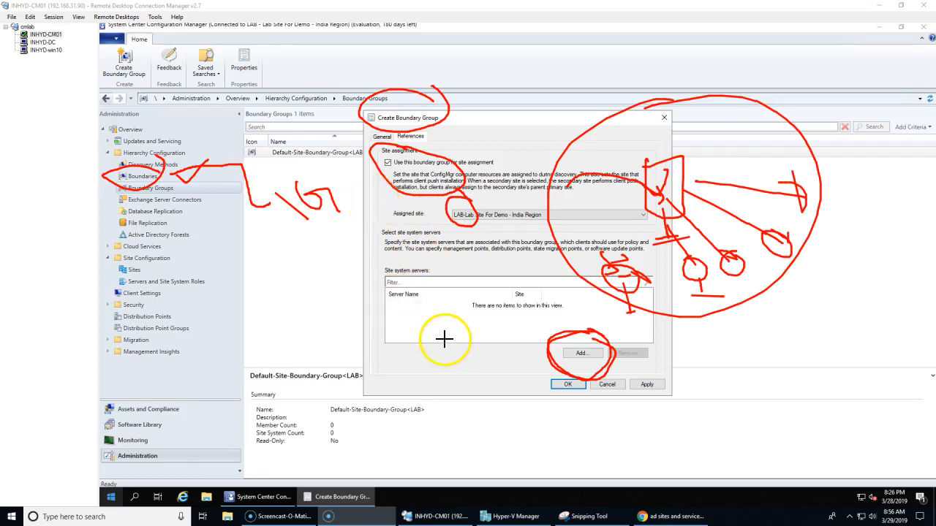
mouse_move(411, 328)
mouse_down()
mouse_move(413, 299)
mouse_move(435, 299)
mouse_move(449, 309)
mouse_move(419, 348)
mouse_move(476, 327)
mouse_move(496, 339)
mouse_up()
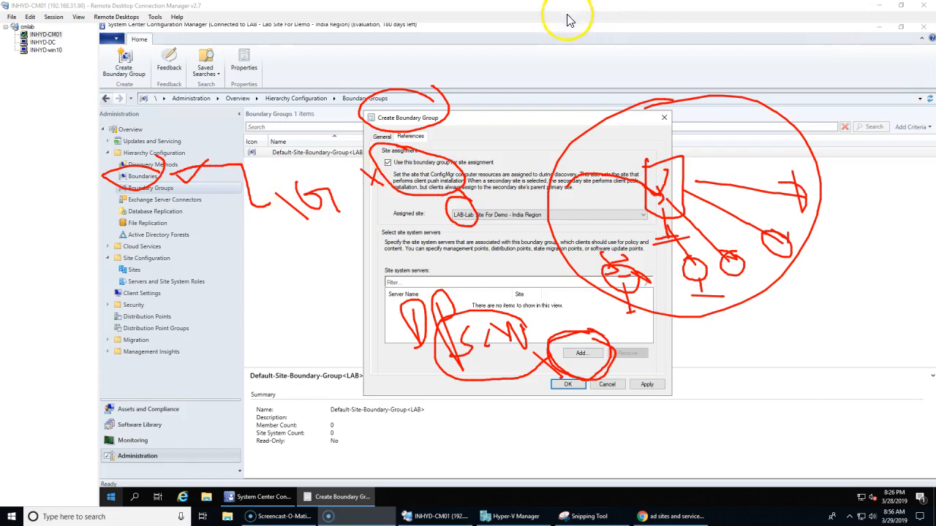
key(Escape)
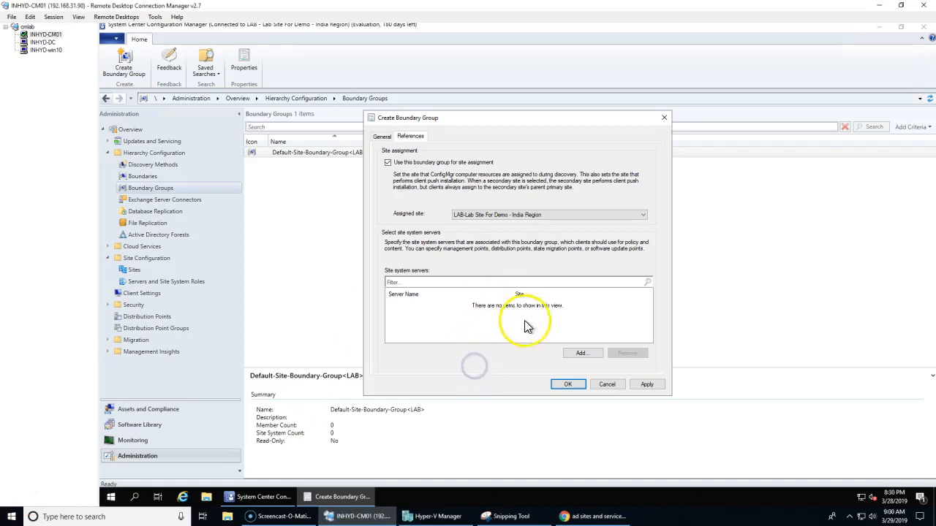
- Open the selection of site systems for the boundary group and move the dialog away from the group's settings
click(577, 355)
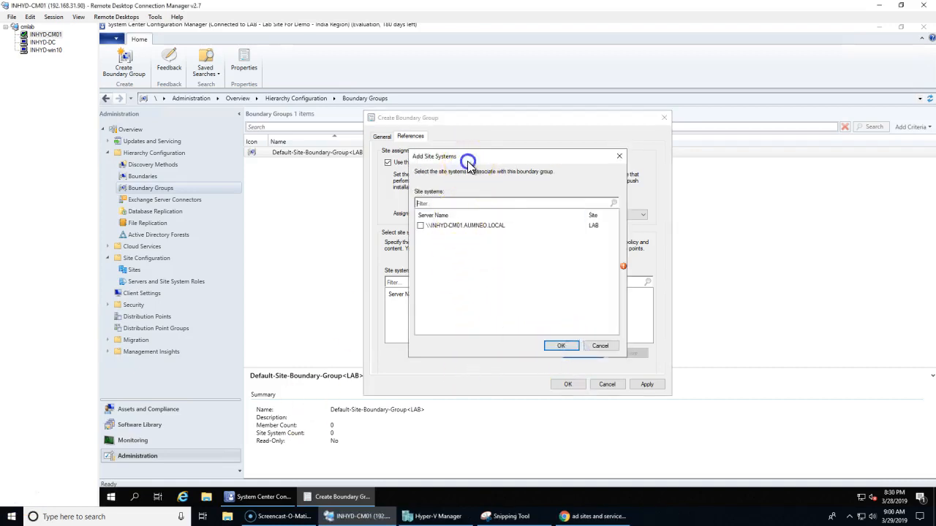
drag(468, 160, 530, 103)
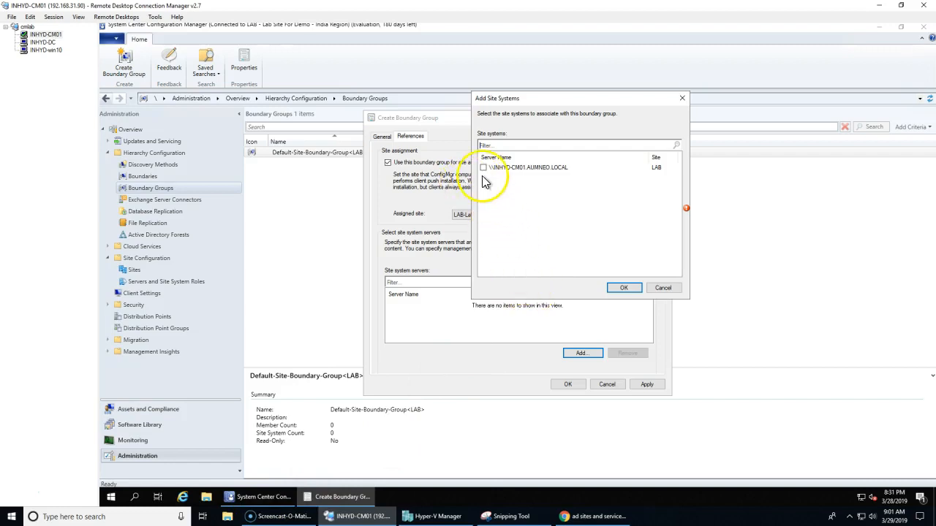
click(262, 497)
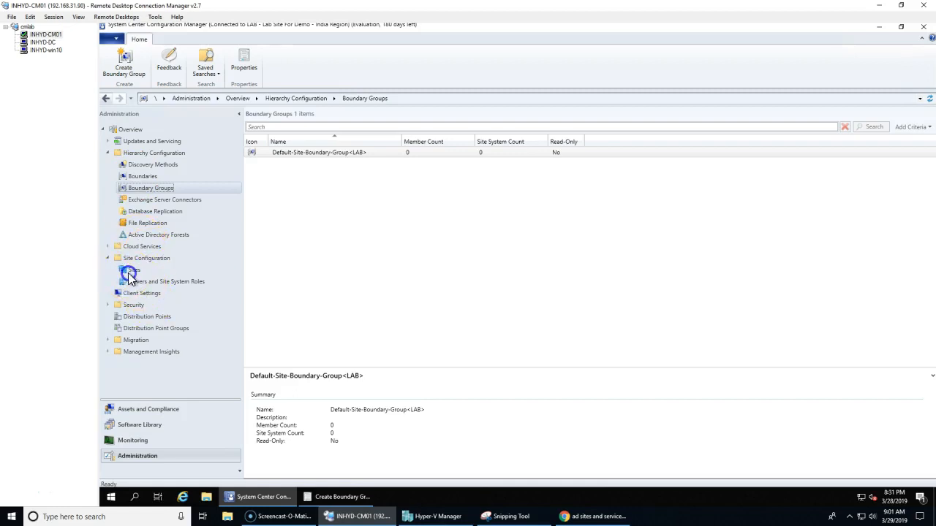
click(332, 497)
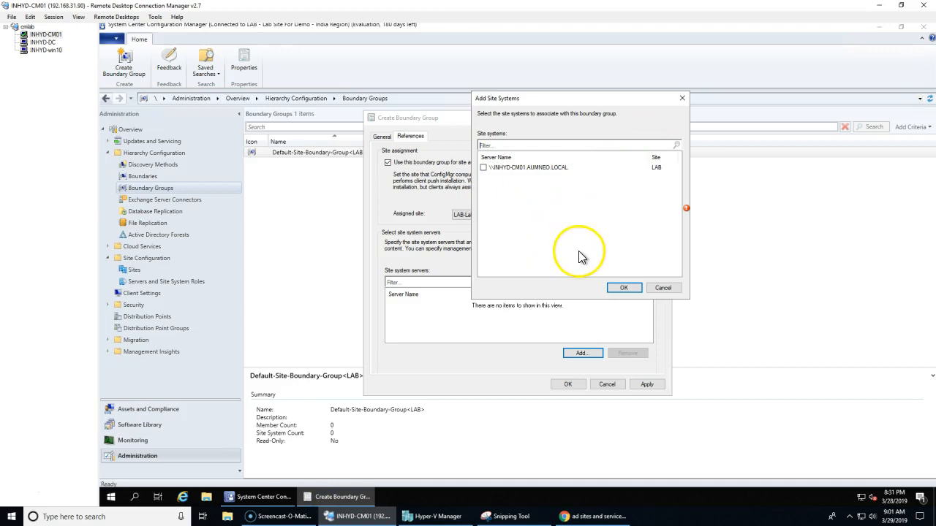
- Open a second console window, show Servers and Site System Roles under Site Configuration, and enlarge the roles pane
right_click(258, 500)
click(251, 444)
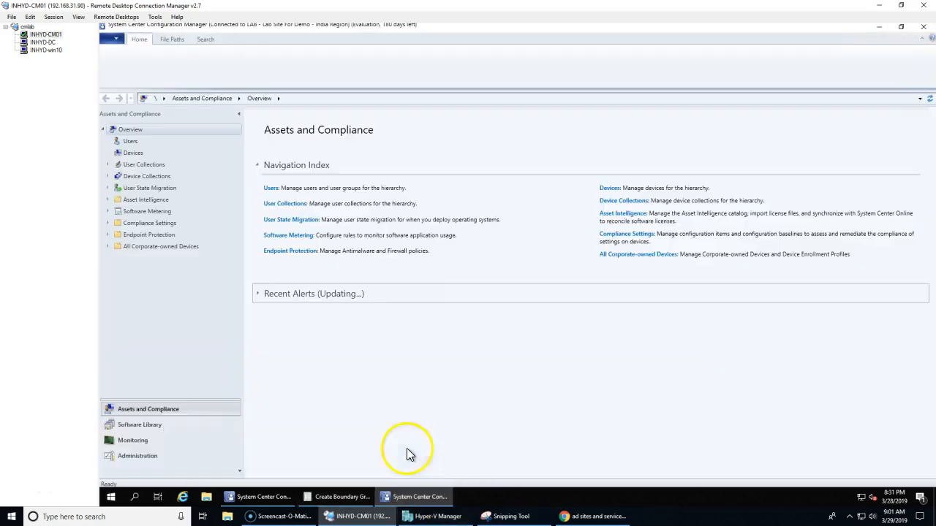
click(138, 459)
click(110, 154)
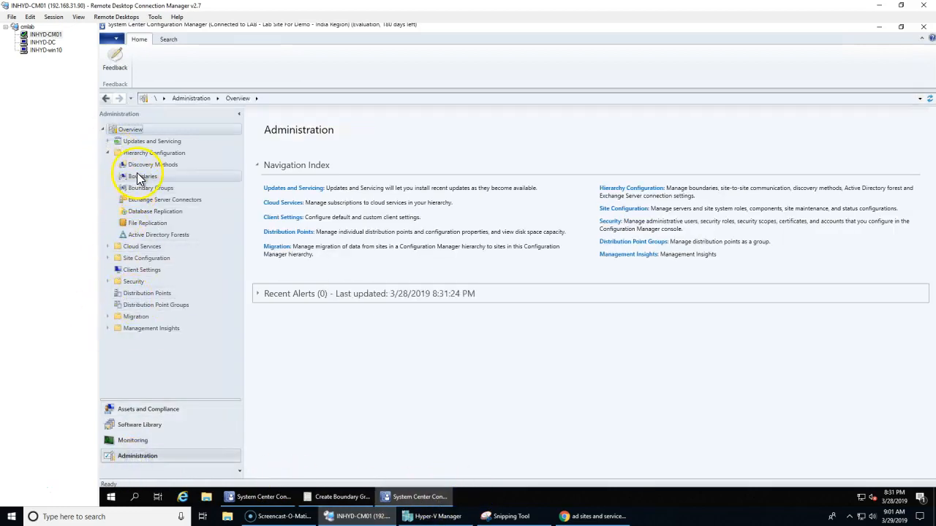
click(138, 175)
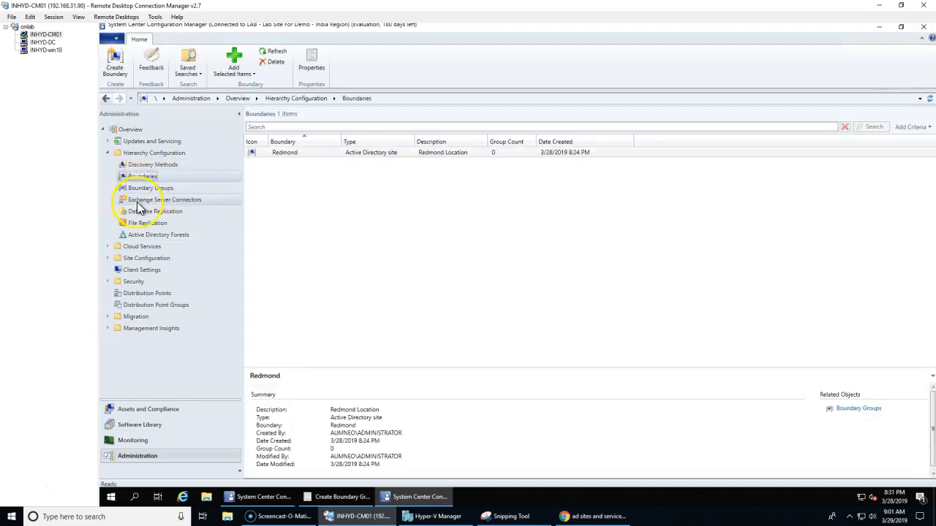
click(150, 188)
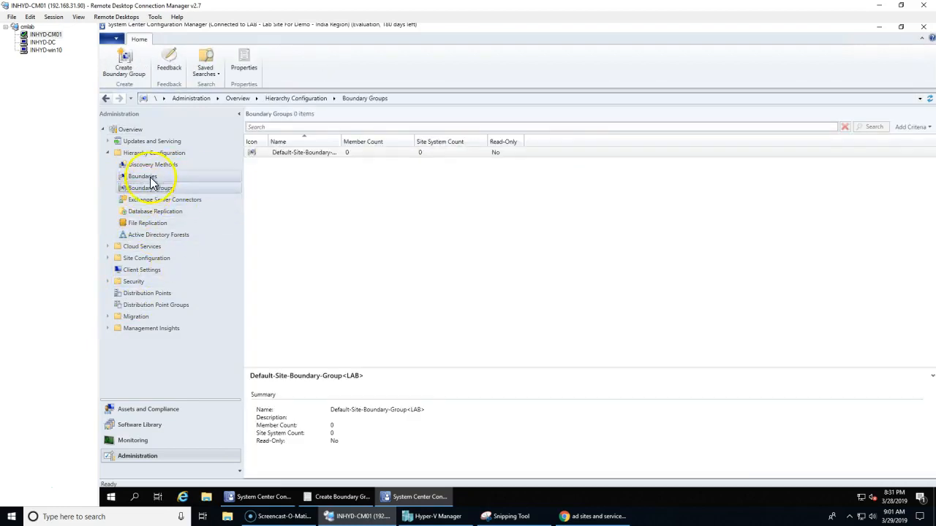
click(107, 258)
click(131, 281)
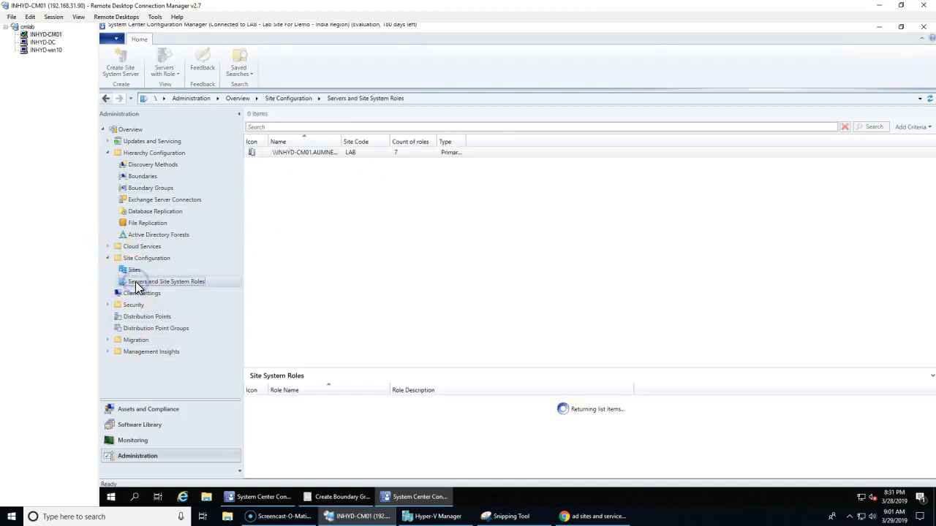
drag(307, 367, 316, 269)
- Return to the boundary group, cancel its site system selection, and open the selection again
click(310, 500)
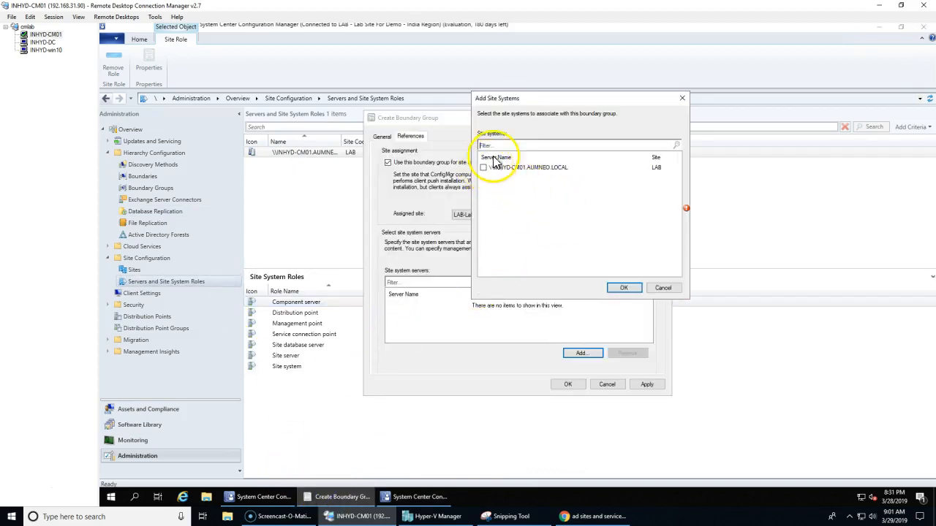
drag(542, 101, 583, 110)
click(703, 297)
click(589, 353)
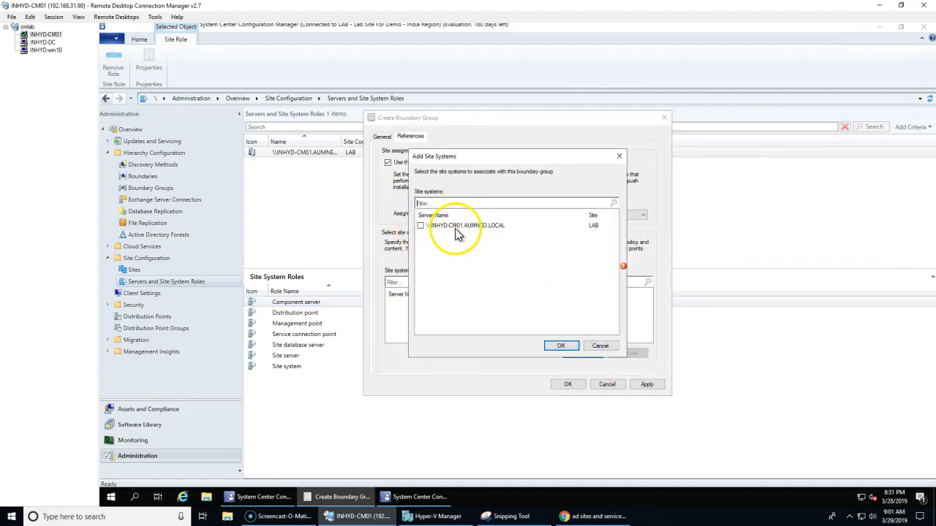
- Examine the INHYD-CM01 server's site system roles, including distribution point and management point, and widen the server list's Name column
click(300, 234)
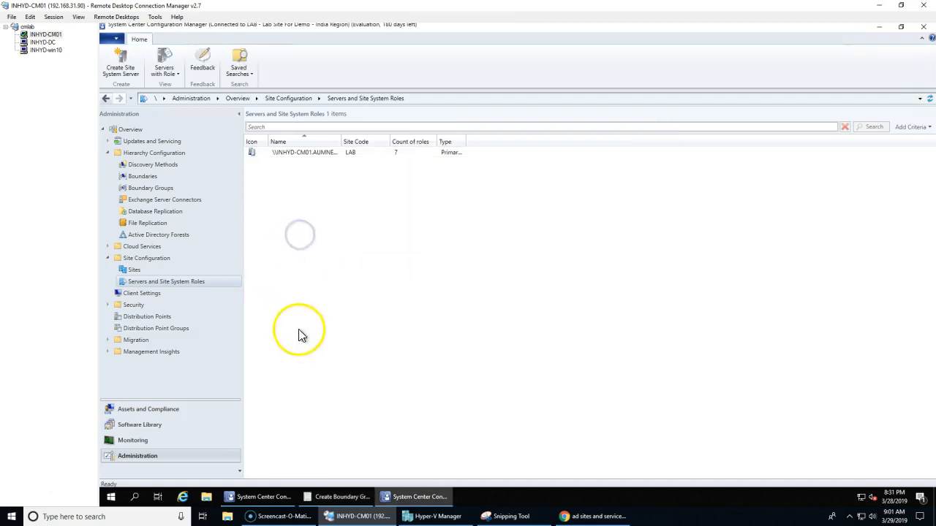
click(297, 154)
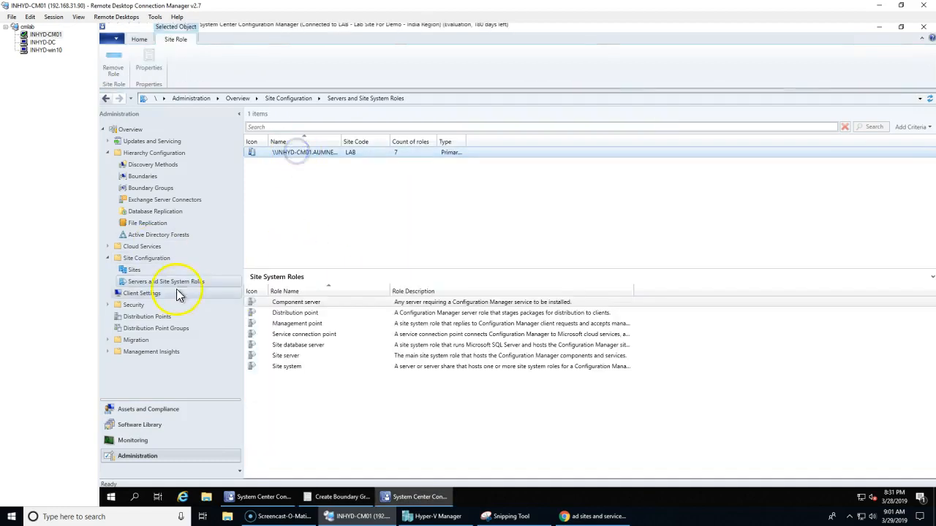
click(309, 326)
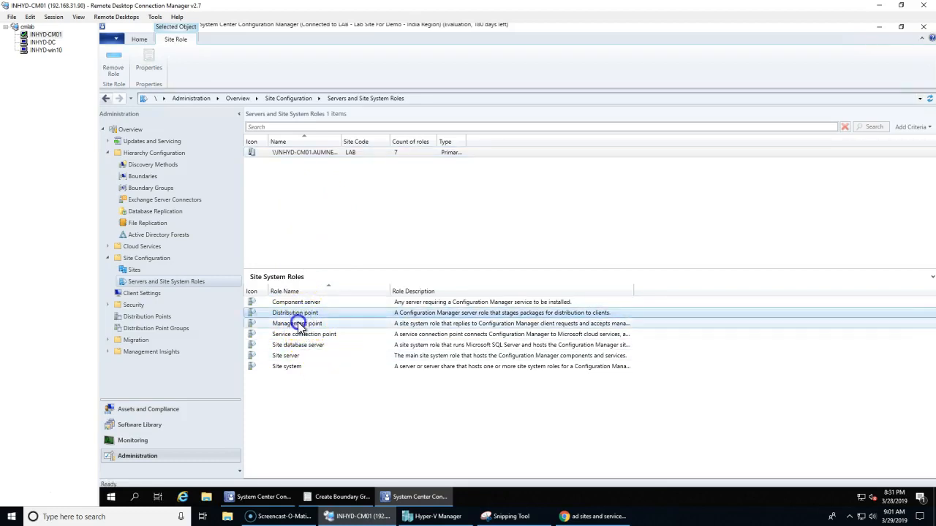
click(296, 314)
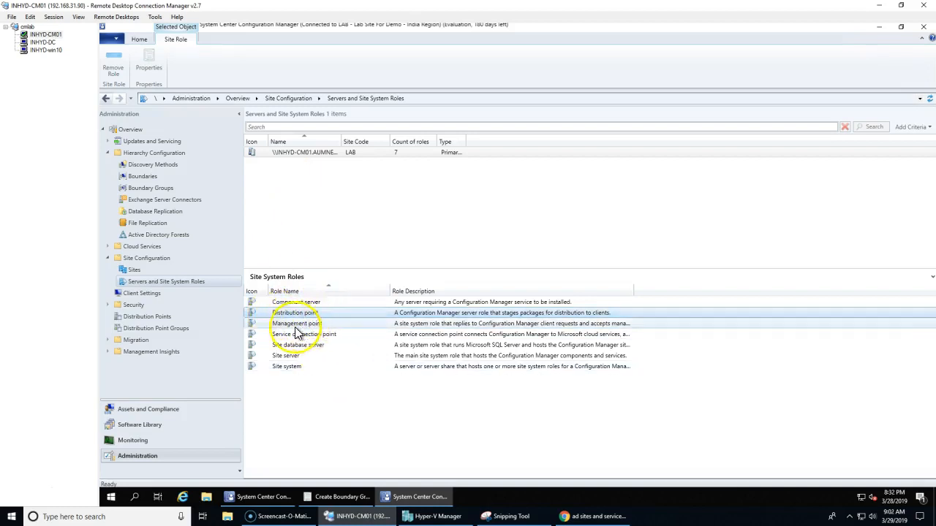
right_click(278, 141)
drag(341, 138, 409, 140)
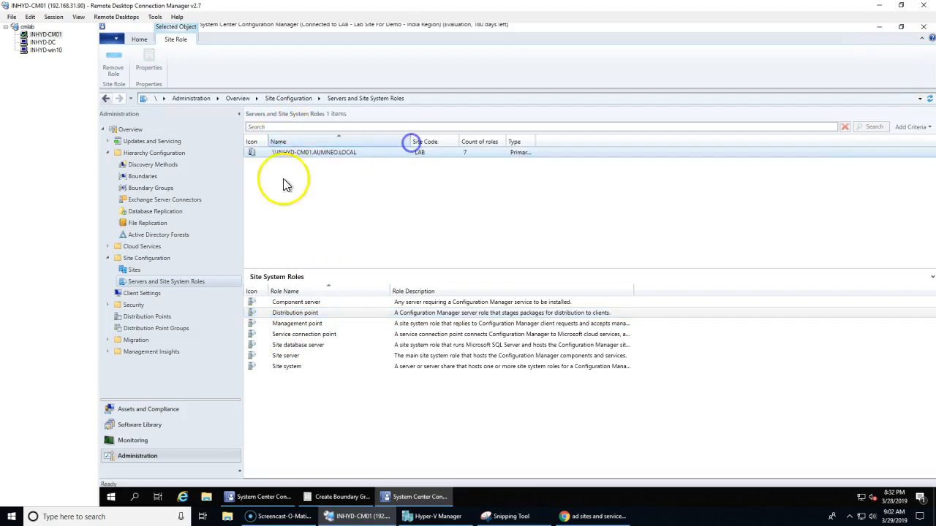
- Add \\INHYD-CM01.AUMNEO.LOCAL to the boundary group's site system servers and apply the settings
click(340, 499)
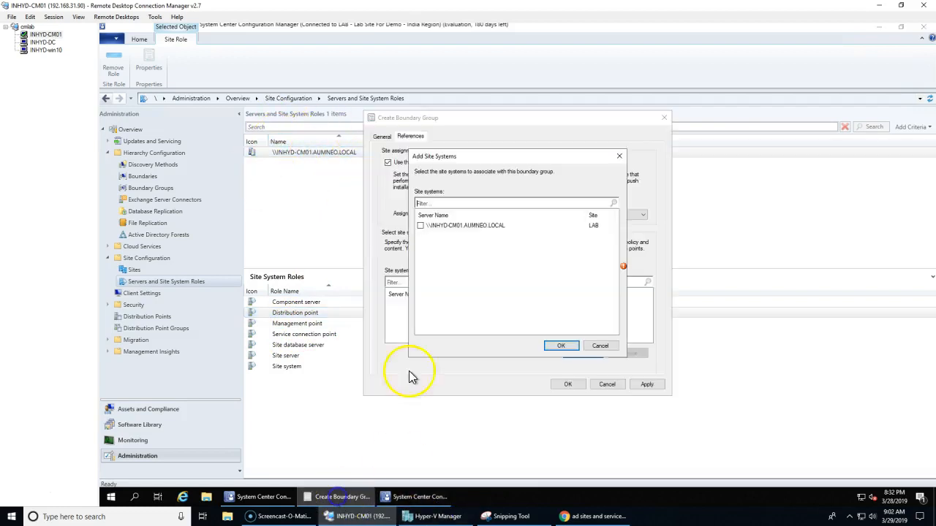
click(421, 227)
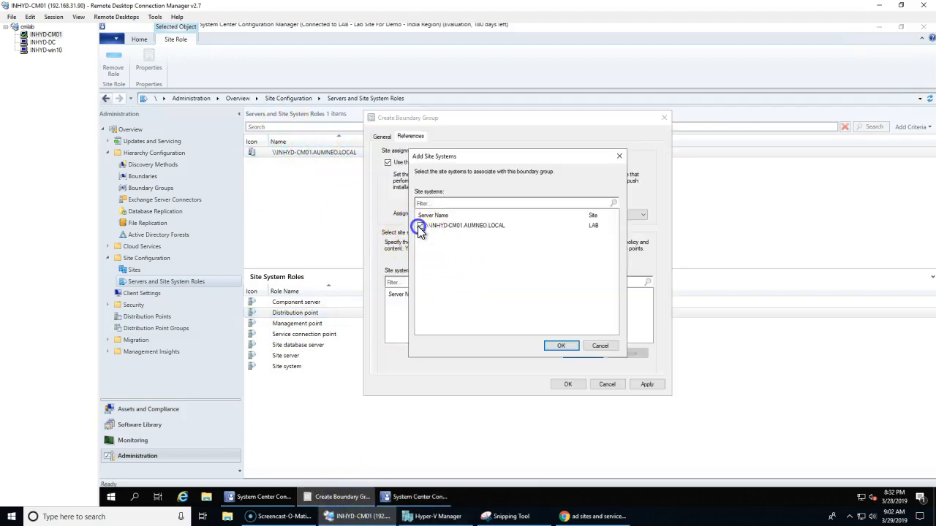
click(564, 345)
click(650, 384)
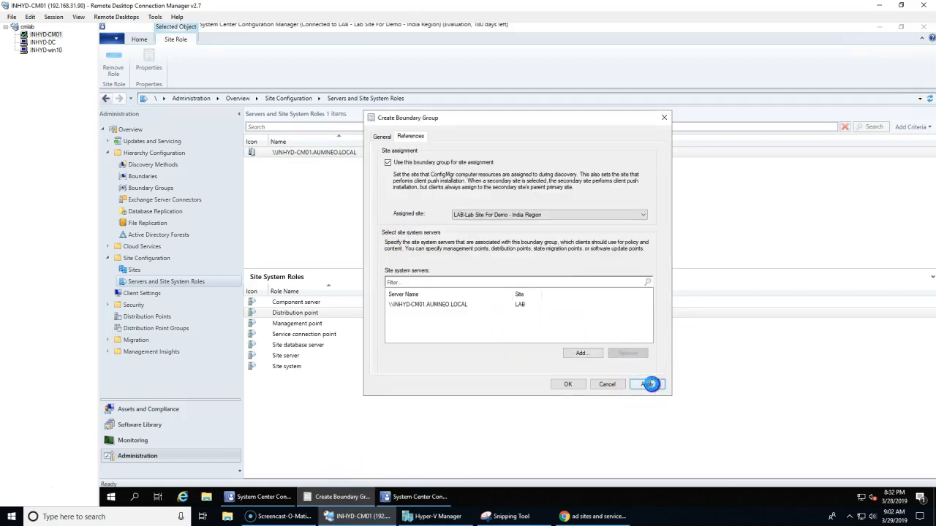
- Check the Primary Site group's general settings, finish creating the group, and display the list of boundary groups
click(382, 137)
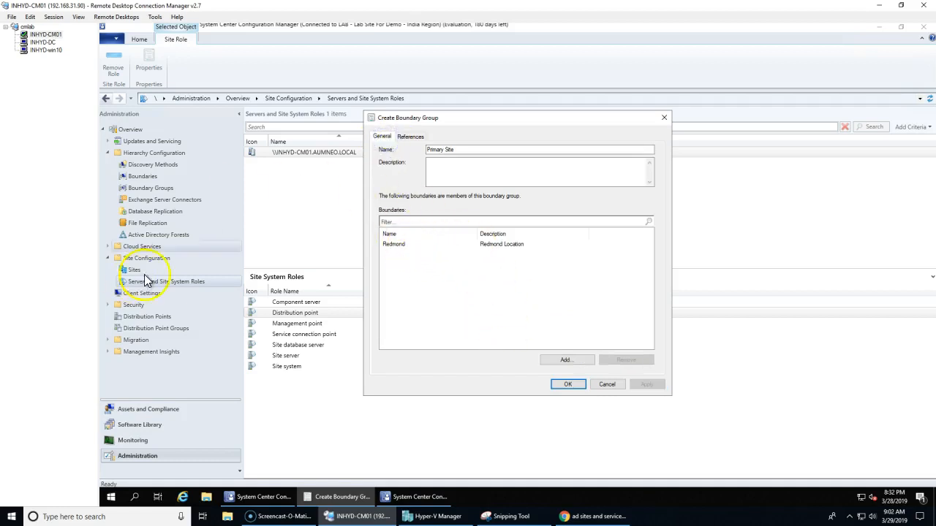
click(568, 386)
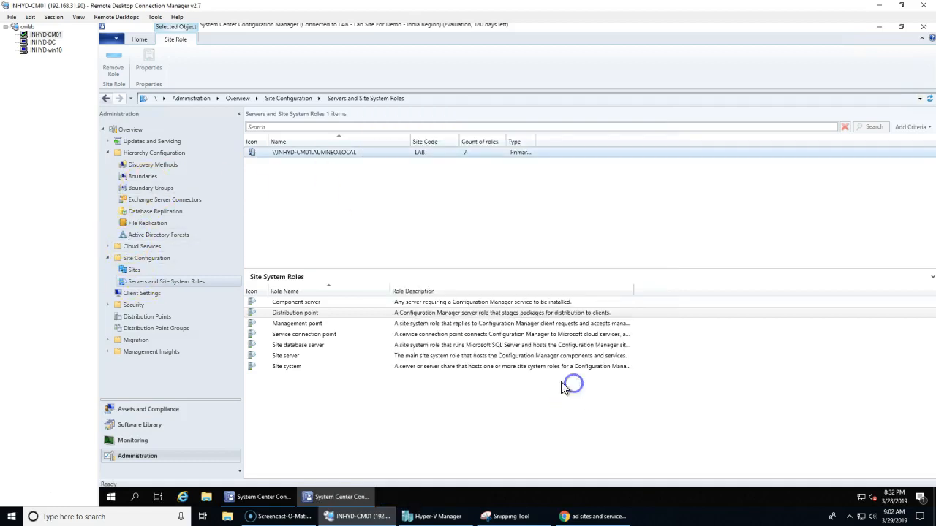
click(153, 191)
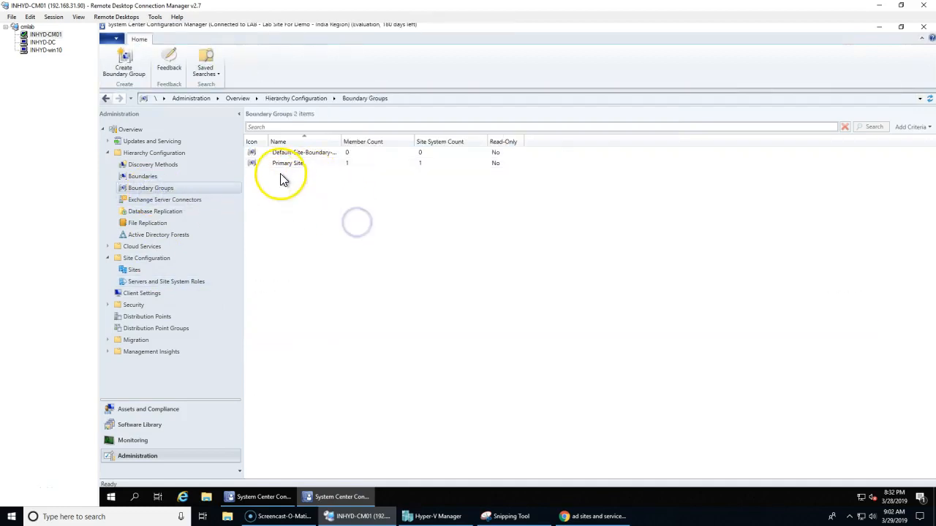
- Review the Primary Site boundary group's member and site system counts and the Redmond boundary's type, description and group count
click(350, 168)
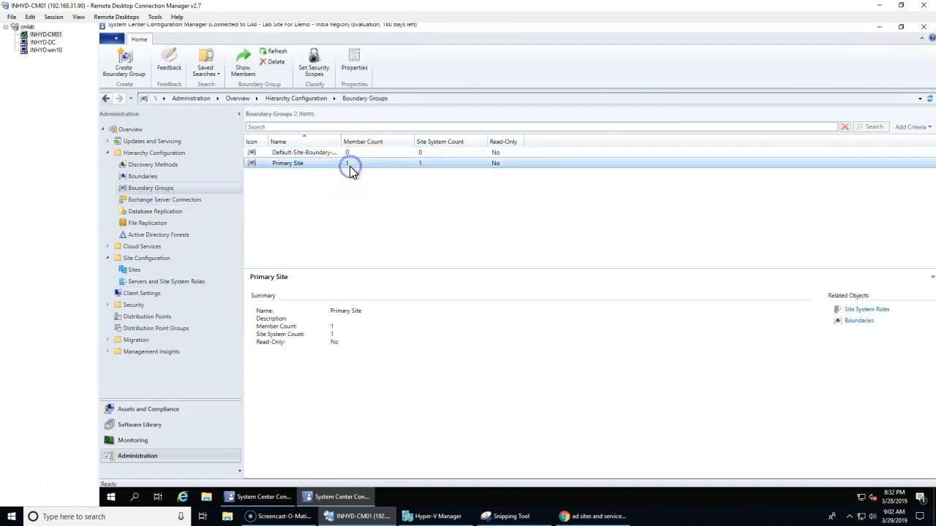
click(141, 178)
click(418, 155)
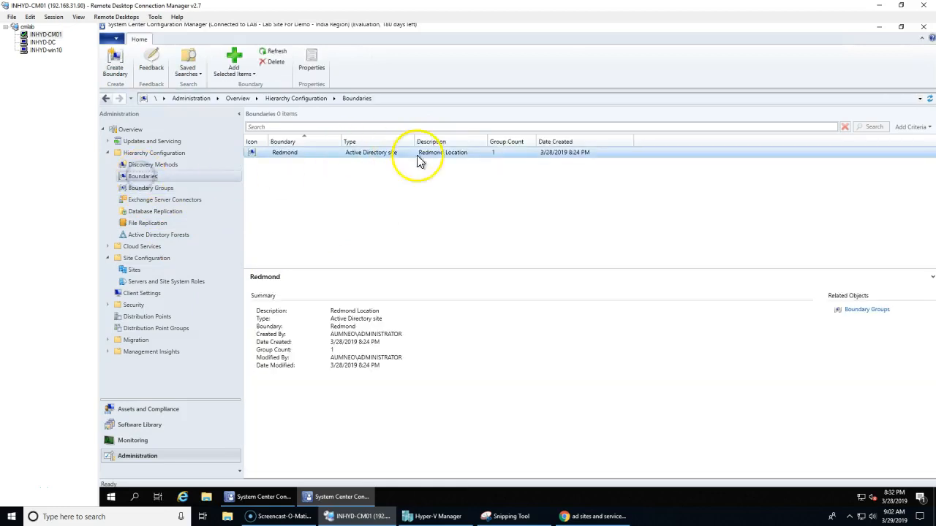
click(489, 155)
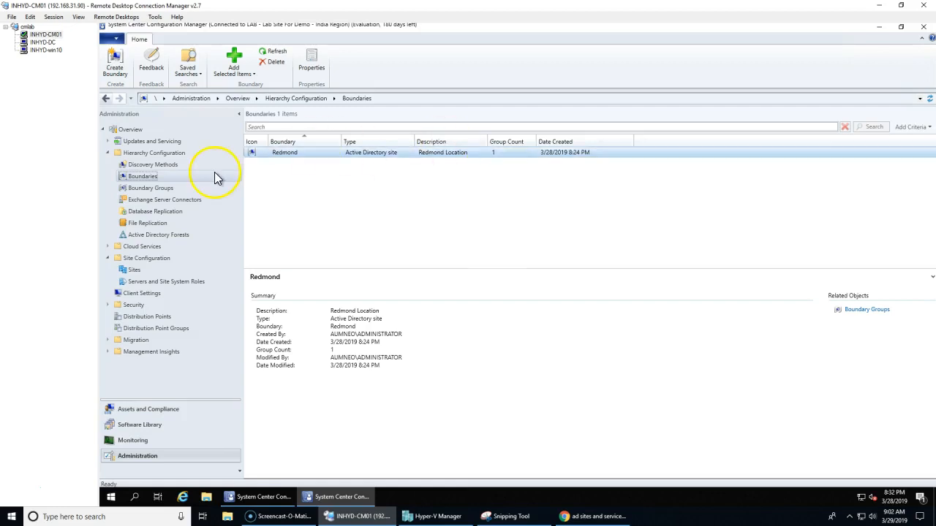
click(152, 189)
click(143, 176)
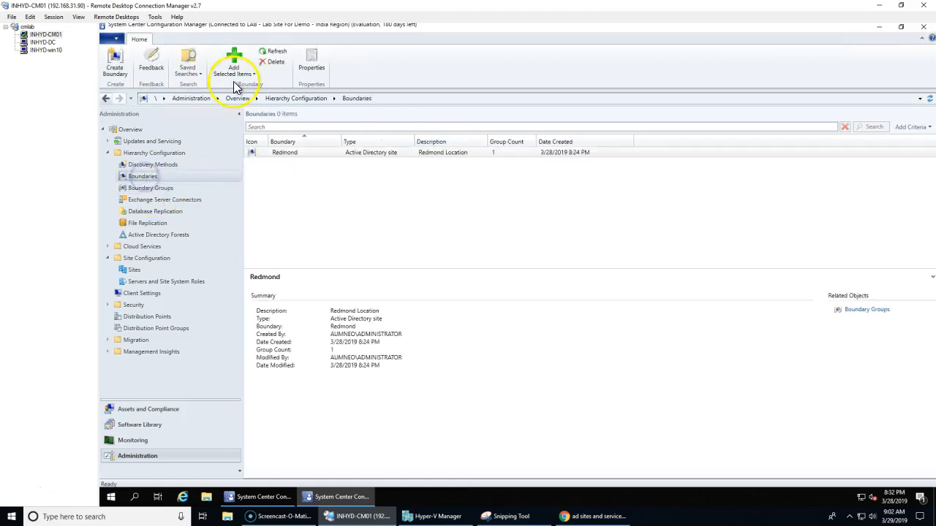
mouse_move(546, 180)
mouse_down()
mouse_move(358, 236)
mouse_move(553, 179)
mouse_up()
mouse_move(433, 202)
mouse_down()
mouse_move(437, 226)
mouse_move(434, 206)
mouse_up()
mouse_move(461, 235)
mouse_down()
mouse_move(471, 259)
mouse_move(488, 256)
mouse_up()
click(465, 264)
drag(451, 215, 457, 229)
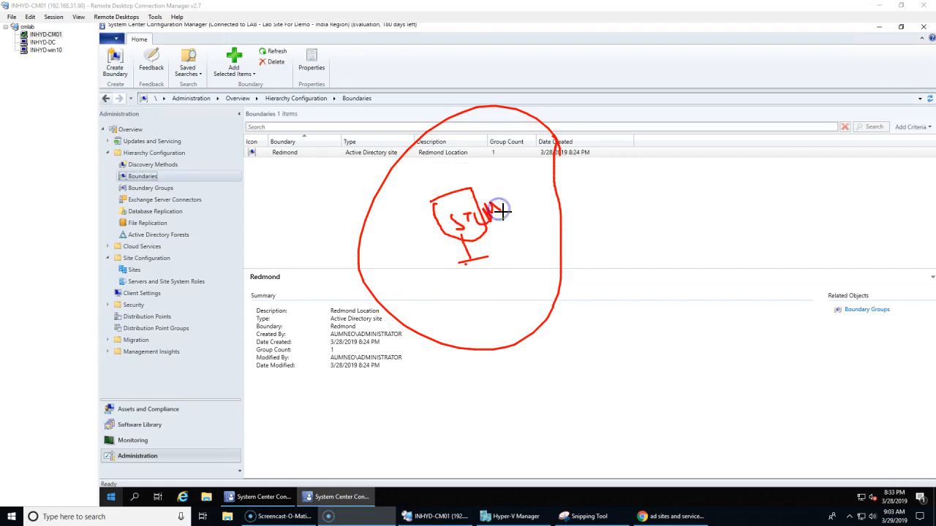
mouse_move(358, 245)
mouse_down()
mouse_move(355, 230)
mouse_move(487, 94)
mouse_move(575, 295)
mouse_move(449, 361)
mouse_move(356, 234)
mouse_move(360, 213)
mouse_move(451, 109)
mouse_move(583, 290)
mouse_move(444, 372)
mouse_move(380, 210)
mouse_up()
mouse_move(303, 144)
mouse_down()
mouse_move(286, 136)
mouse_move(309, 161)
mouse_move(385, 130)
mouse_move(386, 183)
mouse_move(366, 122)
mouse_up()
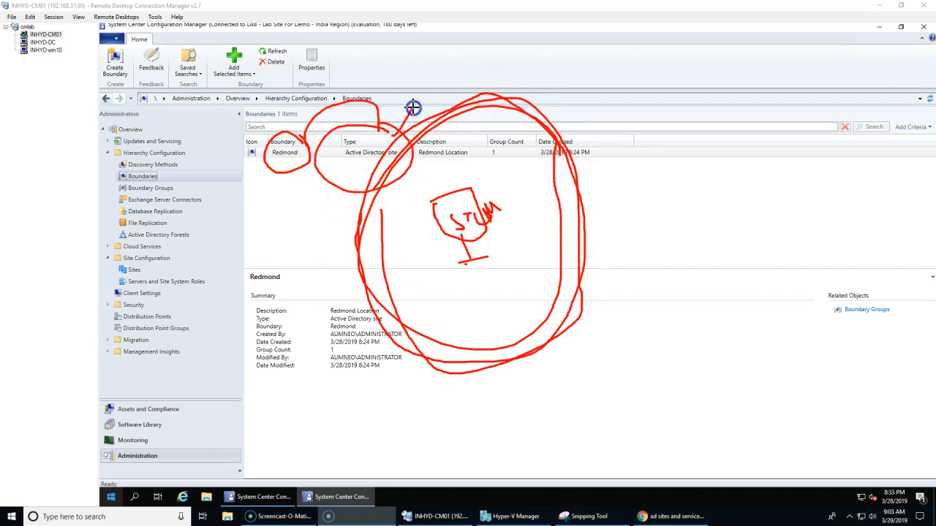
mouse_move(57, 34)
mouse_down()
mouse_move(84, 36)
mouse_move(57, 83)
mouse_move(75, 93)
mouse_up()
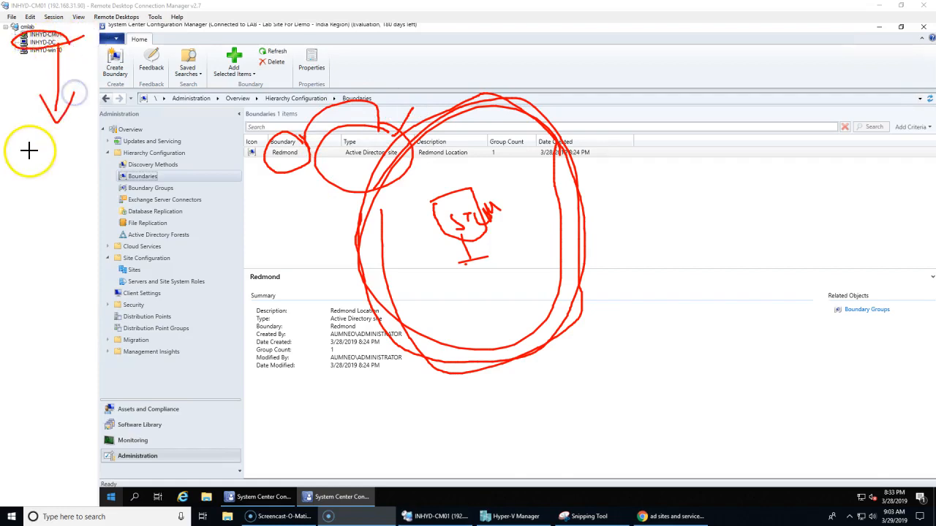
drag(31, 167, 19, 177)
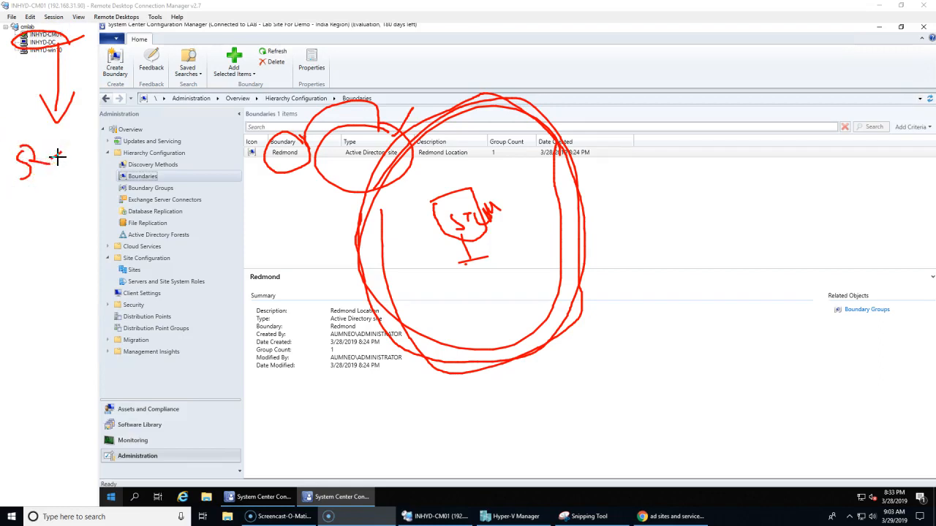
mouse_move(30, 224)
mouse_down()
mouse_move(33, 261)
mouse_move(63, 268)
mouse_move(59, 165)
mouse_up()
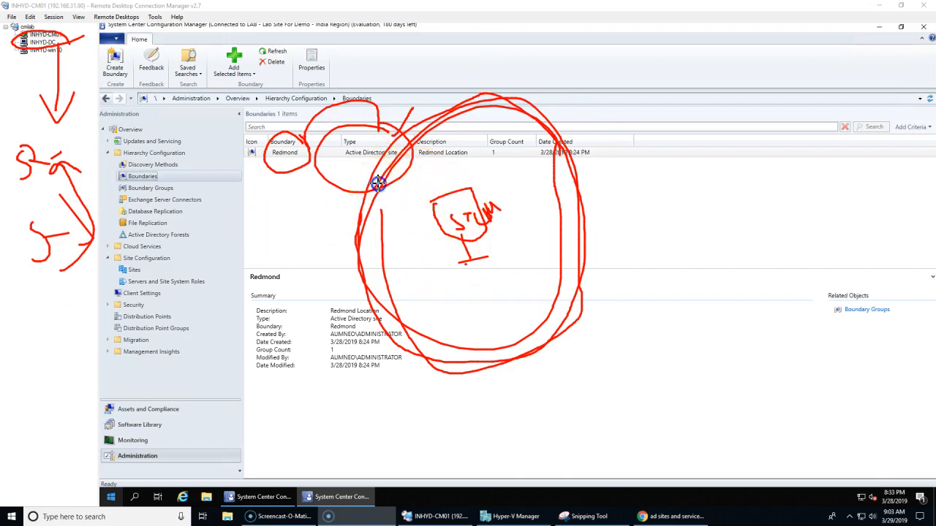
mouse_move(369, 155)
mouse_down()
mouse_move(387, 136)
mouse_move(374, 160)
mouse_up()
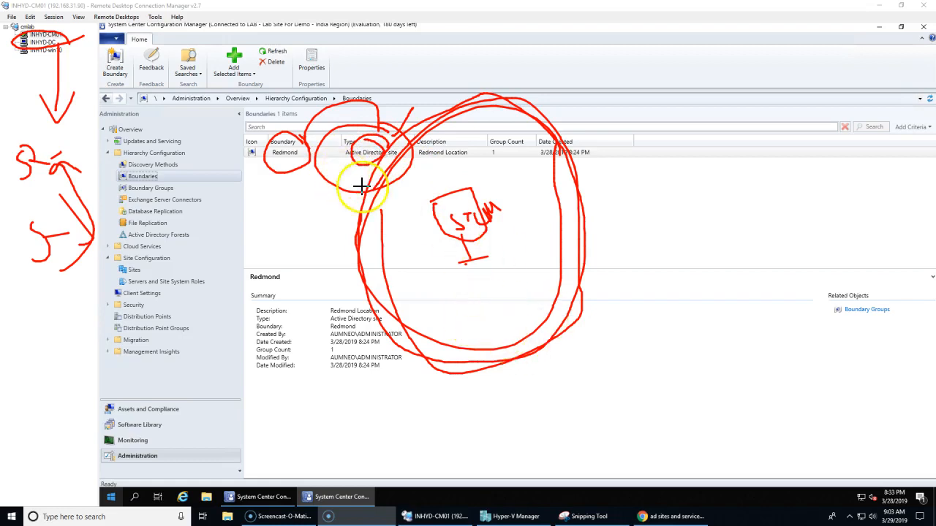
drag(618, 173, 636, 212)
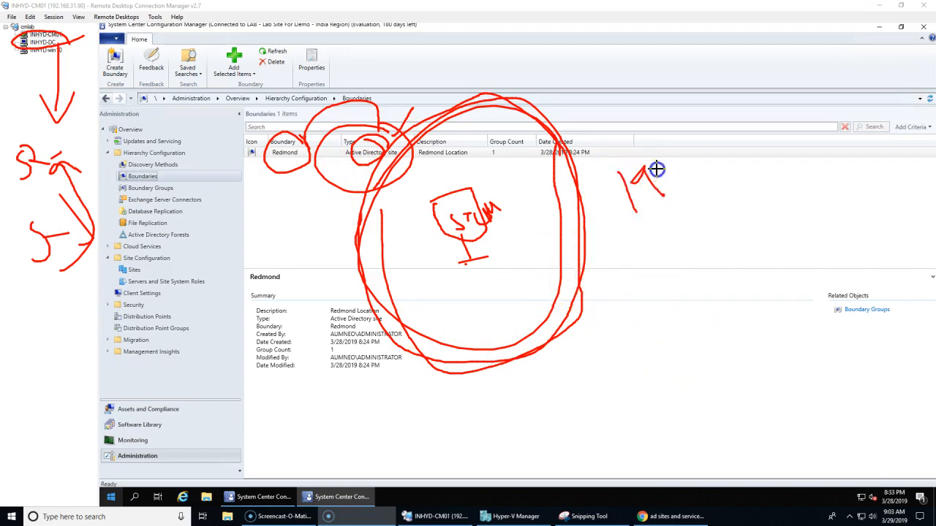
drag(694, 128, 746, 154)
drag(735, 113, 746, 152)
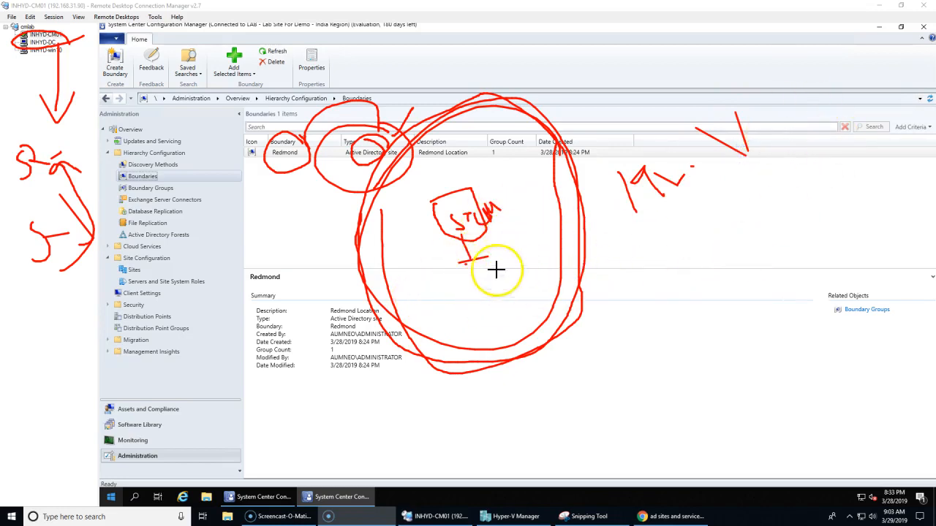
mouse_move(431, 113)
mouse_down()
mouse_move(350, 236)
mouse_move(463, 373)
mouse_move(605, 216)
mouse_move(487, 92)
mouse_up()
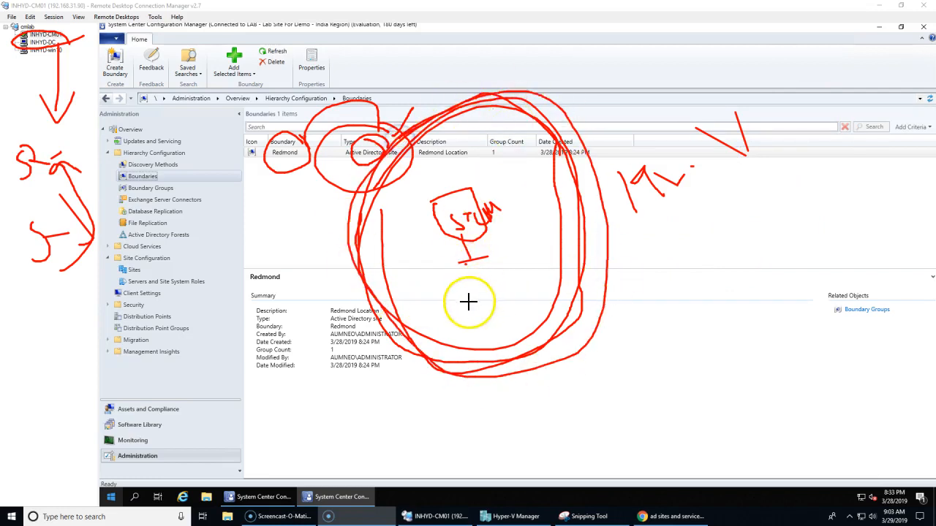
drag(470, 297, 496, 273)
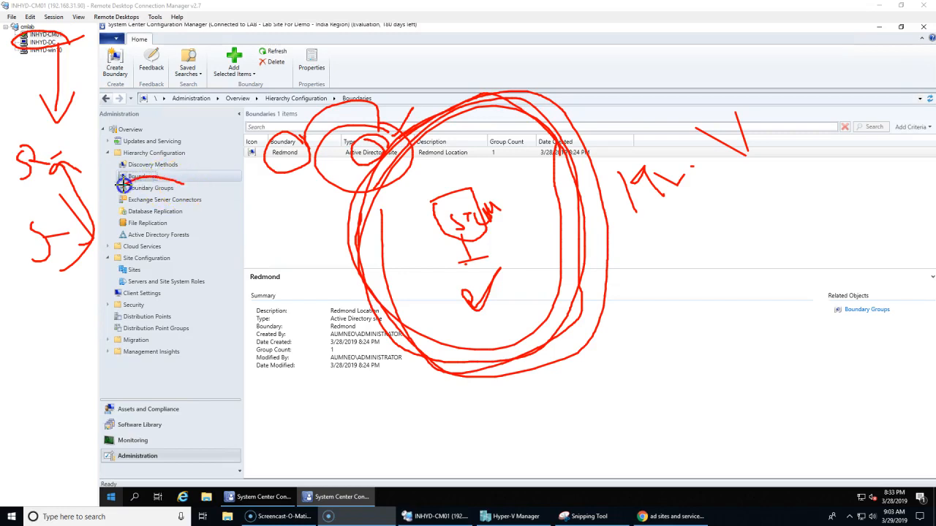
drag(171, 188, 175, 188)
drag(430, 273, 429, 314)
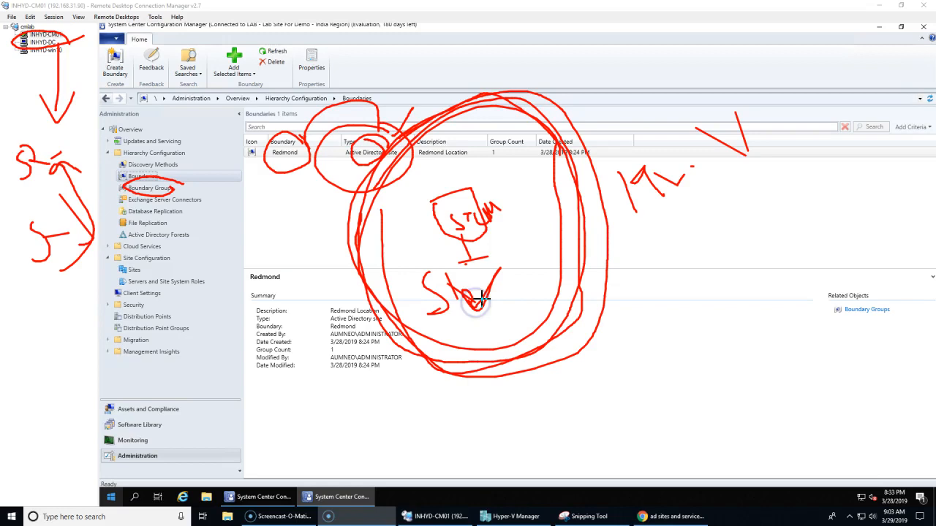
drag(481, 296, 492, 286)
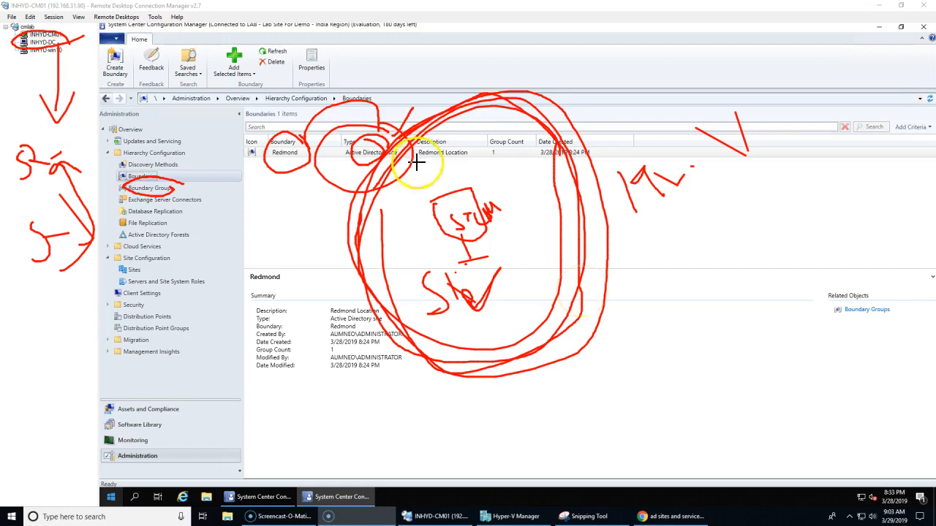
mouse_move(473, 192)
mouse_down()
mouse_move(462, 232)
mouse_move(432, 205)
mouse_move(447, 244)
mouse_move(473, 259)
mouse_up()
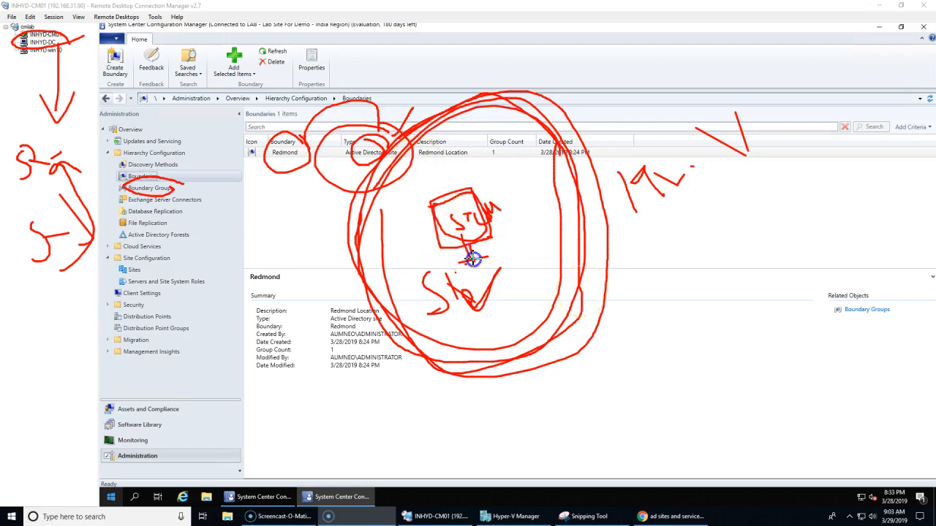
mouse_move(506, 310)
mouse_down()
mouse_move(526, 326)
mouse_move(505, 312)
mouse_up()
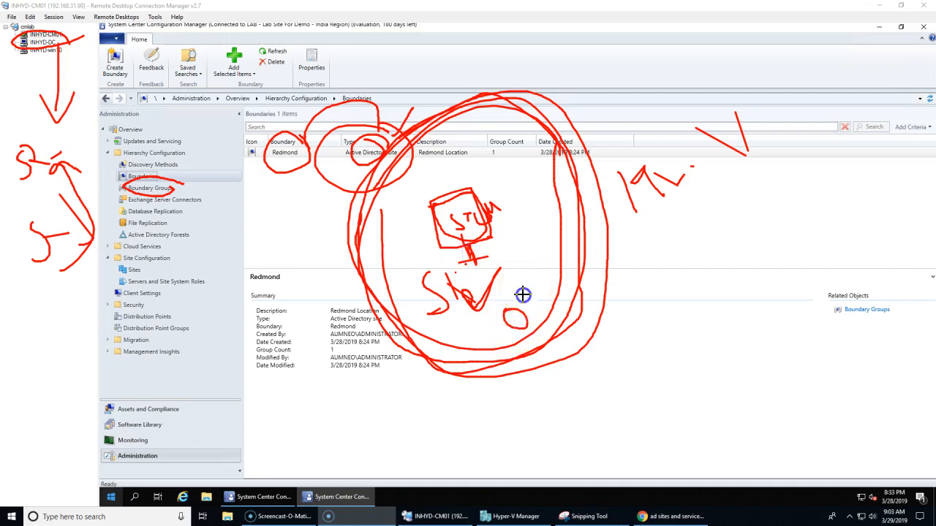
drag(533, 261, 552, 279)
mouse_move(535, 207)
mouse_down()
mouse_move(536, 221)
mouse_move(532, 179)
mouse_up()
mouse_move(512, 140)
mouse_down()
mouse_move(472, 139)
mouse_move(479, 132)
mouse_move(440, 168)
mouse_move(433, 144)
mouse_move(430, 179)
mouse_move(414, 172)
mouse_move(410, 195)
mouse_up()
drag(400, 234, 400, 238)
drag(420, 293, 406, 283)
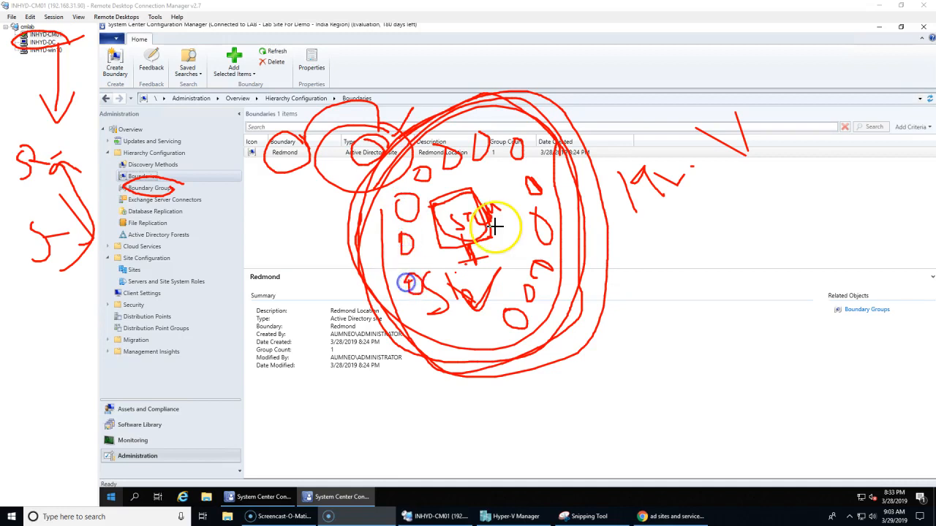
drag(445, 310, 456, 313)
drag(510, 236, 521, 253)
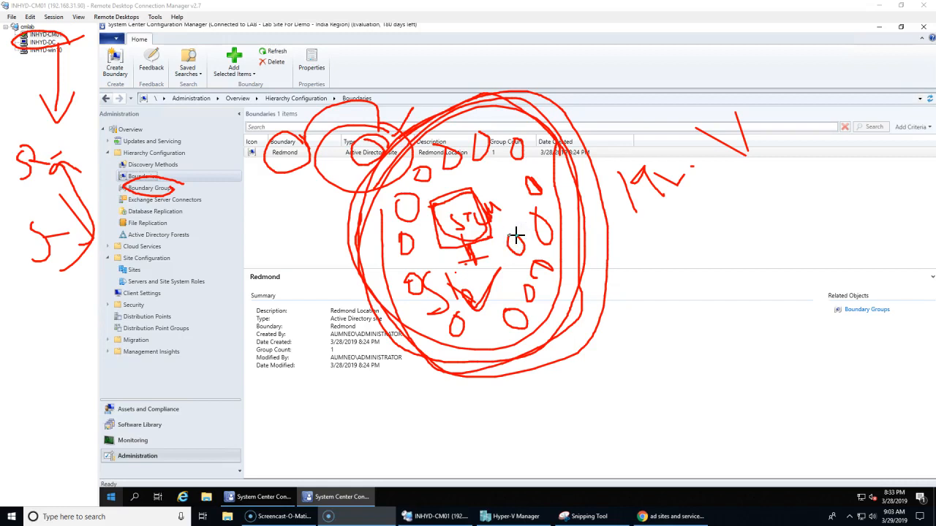
mouse_move(437, 235)
mouse_down()
mouse_move(396, 242)
mouse_move(388, 199)
mouse_up()
mouse_move(455, 230)
mouse_down()
mouse_move(448, 174)
mouse_move(475, 185)
mouse_move(490, 151)
mouse_up()
mouse_move(477, 210)
mouse_down()
mouse_move(539, 150)
mouse_move(533, 191)
mouse_move(554, 184)
mouse_move(560, 239)
mouse_up()
drag(492, 231, 512, 256)
drag(468, 212, 526, 301)
mouse_move(477, 245)
mouse_down()
mouse_move(510, 325)
mouse_move(460, 303)
mouse_move(454, 325)
mouse_up()
drag(446, 240, 431, 258)
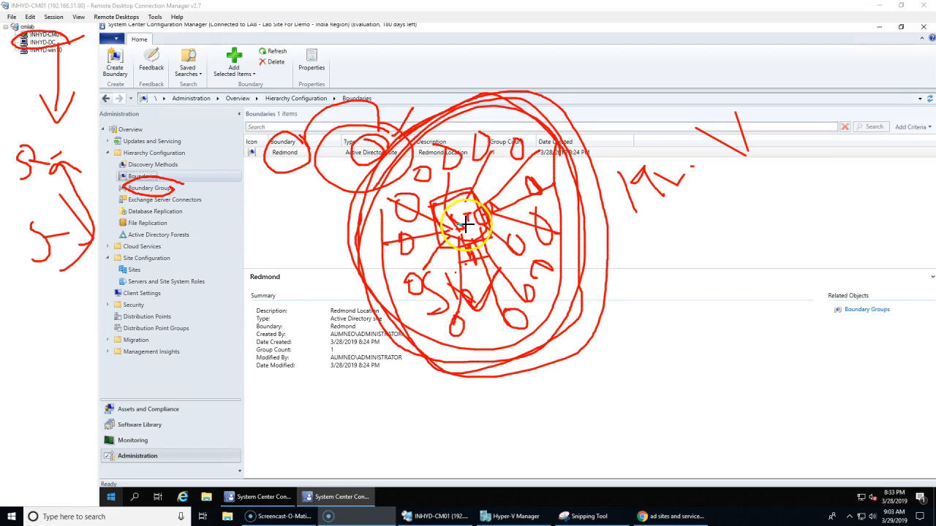
click(465, 10)
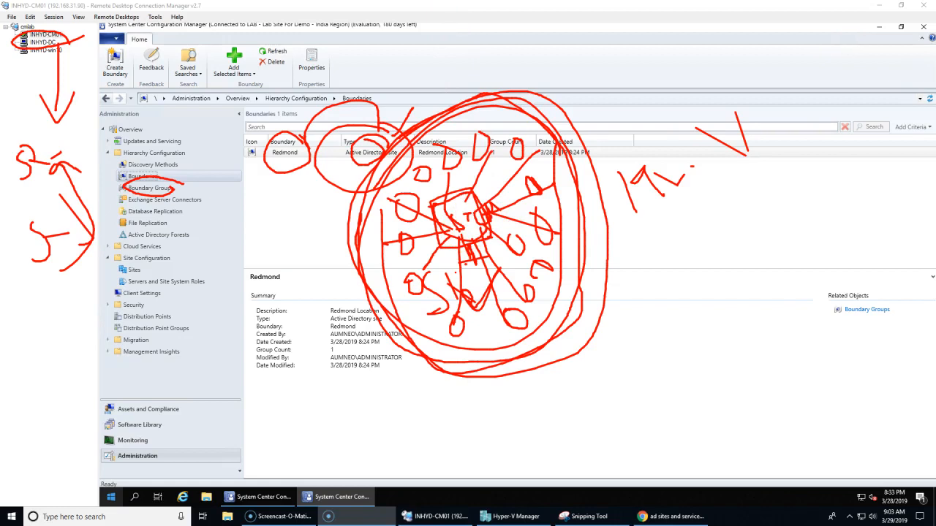
drag(449, 212, 450, 163)
drag(473, 203, 498, 135)
mouse_move(473, 203)
mouse_down()
mouse_move(499, 161)
mouse_move(536, 196)
mouse_up()
drag(479, 223, 533, 253)
mouse_move(484, 222)
mouse_down()
mouse_move(508, 281)
mouse_move(481, 295)
mouse_up()
drag(463, 239, 421, 277)
drag(462, 229, 437, 270)
drag(452, 211, 398, 232)
drag(461, 227, 413, 233)
drag(473, 212, 419, 188)
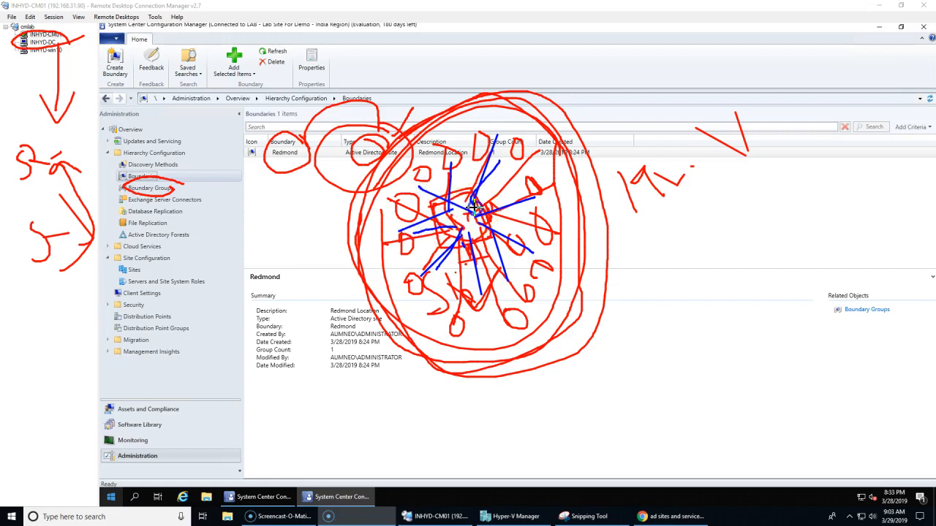
click(546, 7)
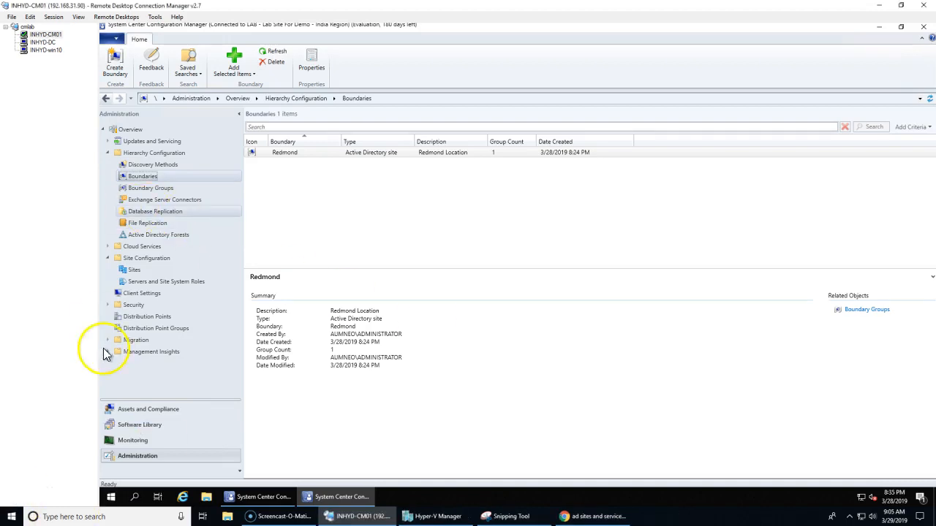
- Display the hierarchy's discovery methods, look through the Active Directory ones, and fit the Description column to its full text
click(153, 165)
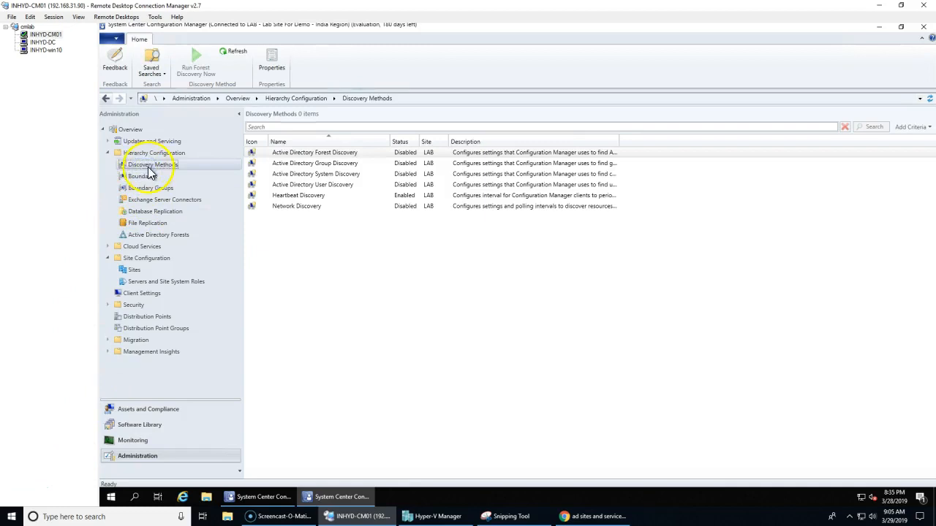
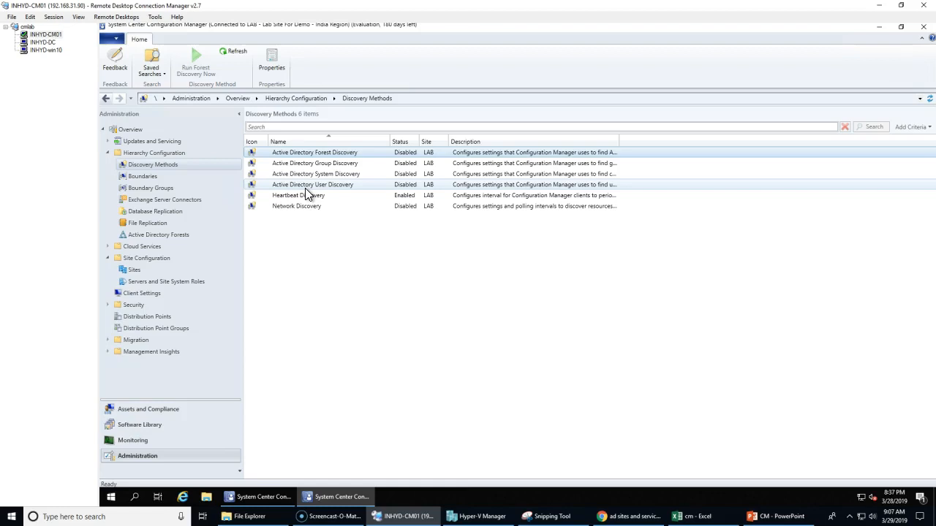
click(317, 190)
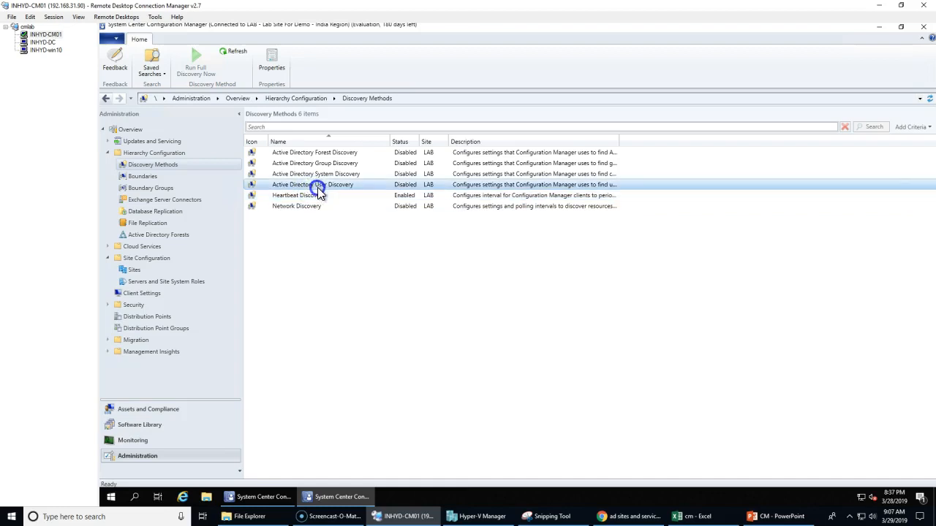
click(331, 177)
click(344, 165)
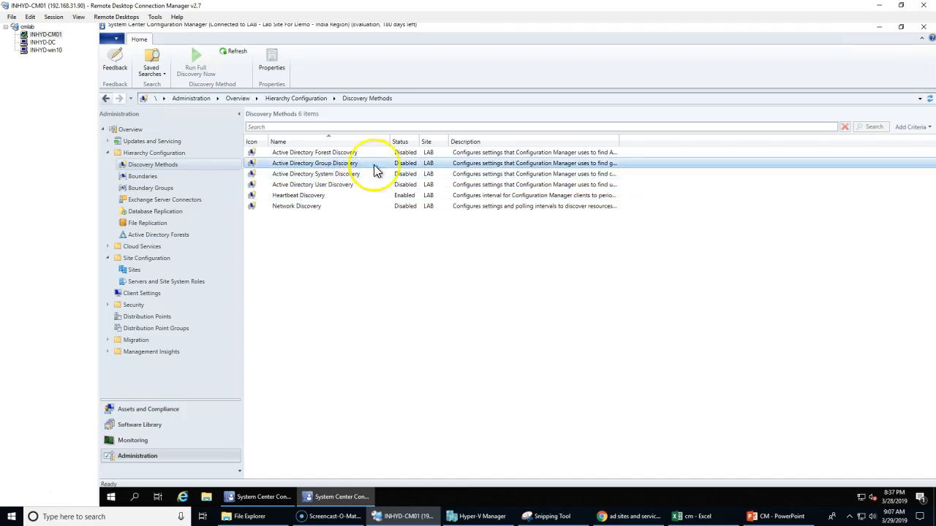
double_click(618, 139)
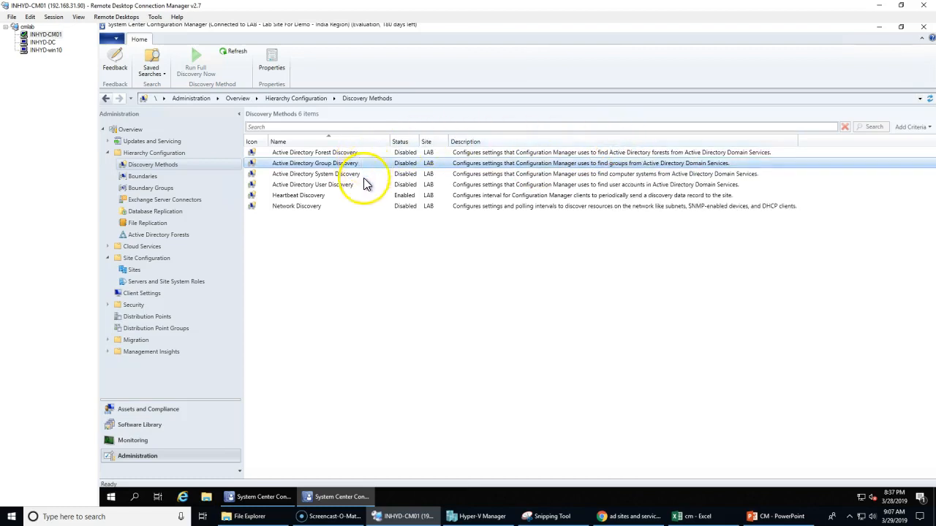
- Examine the Heartbeat Discovery schedule and its interval unit options, and close its properties without saving
click(313, 195)
click(314, 207)
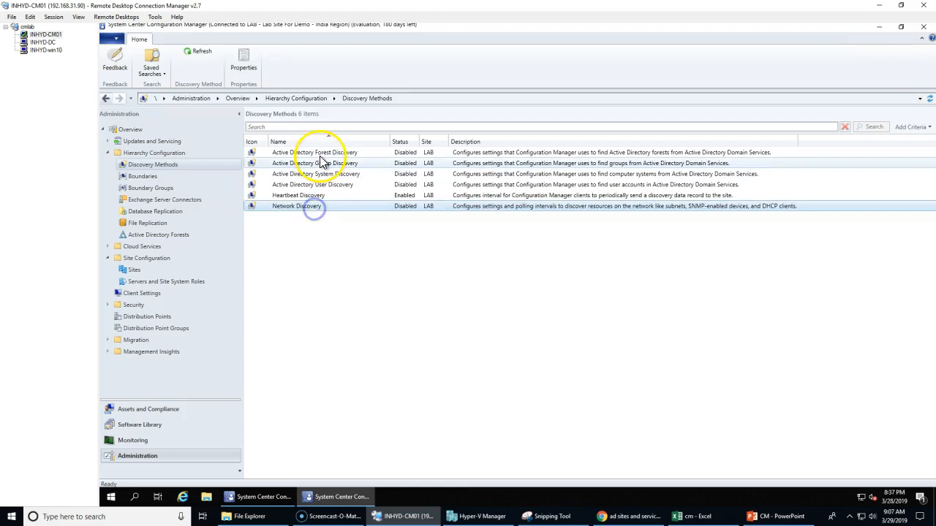
click(321, 157)
click(311, 197)
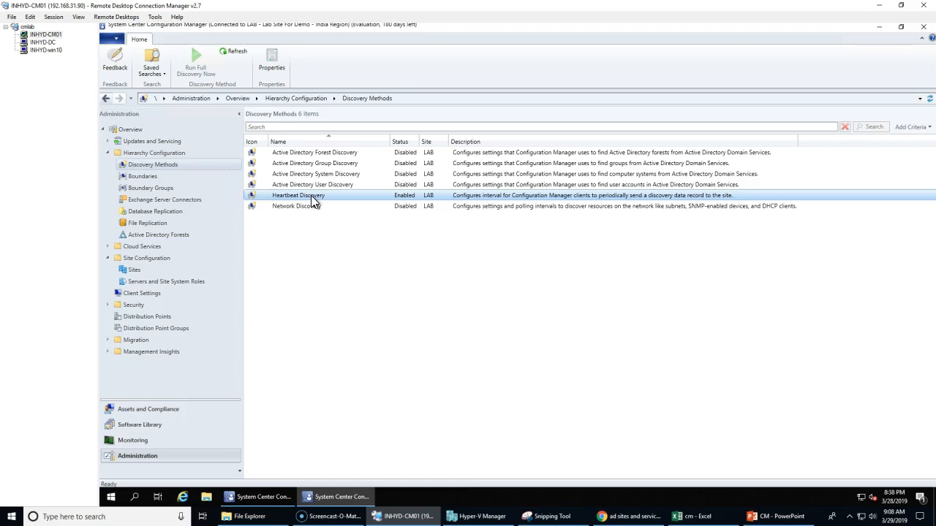
double_click(310, 195)
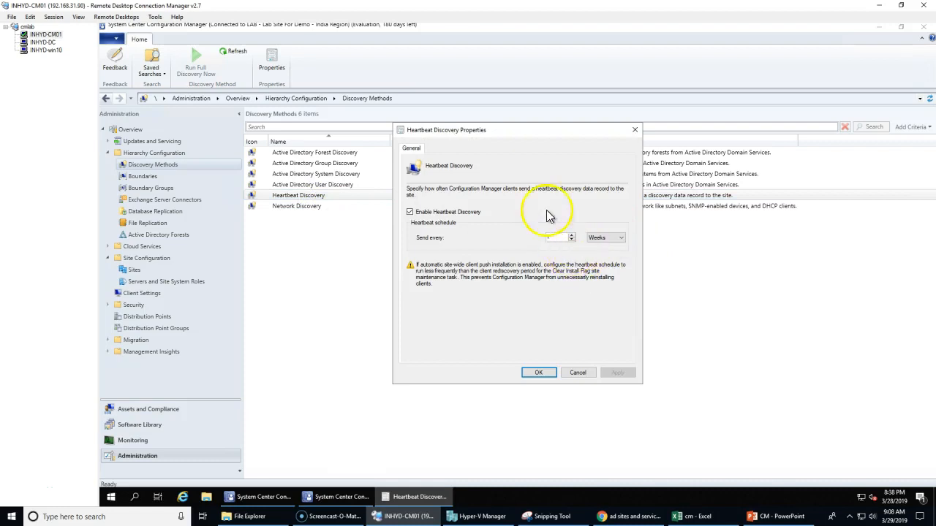
click(596, 239)
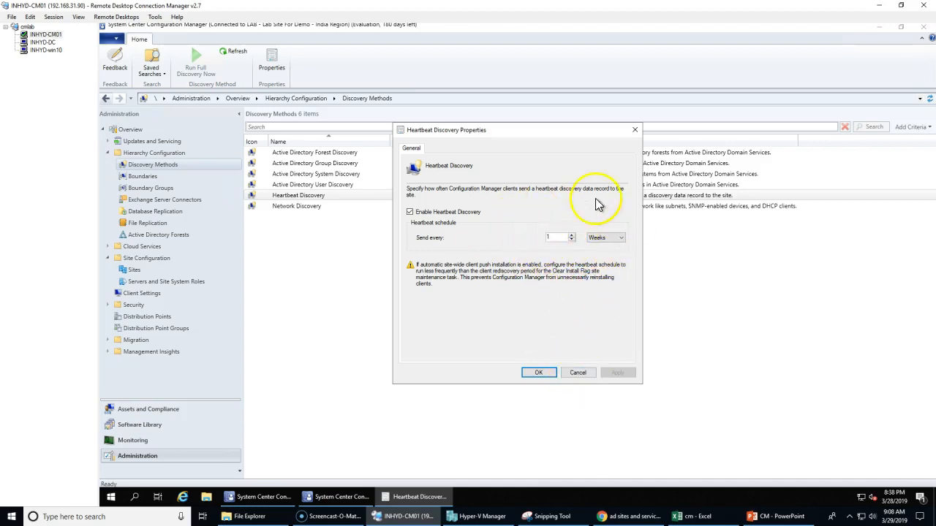
click(578, 373)
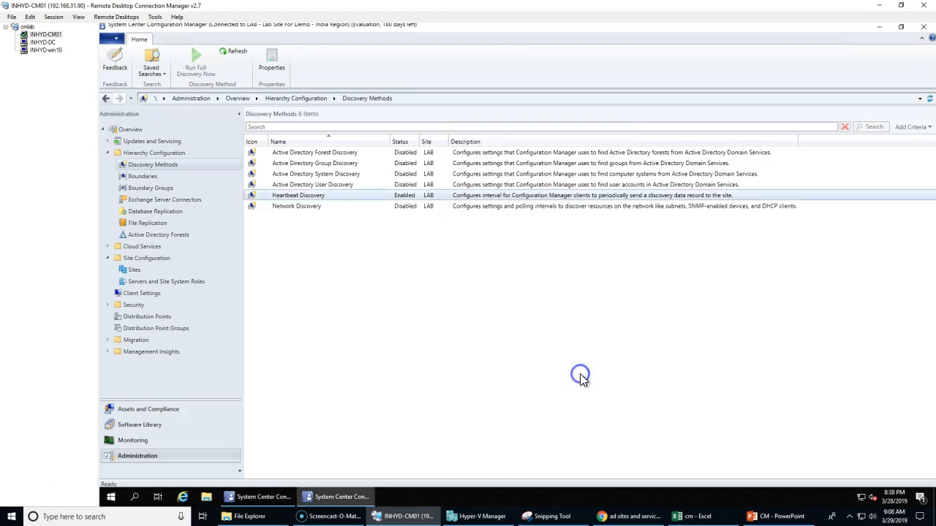
- Look over the Network Discovery and Active Directory User, System and Forest Discovery entries in the list
click(320, 209)
click(326, 184)
click(324, 173)
click(324, 153)
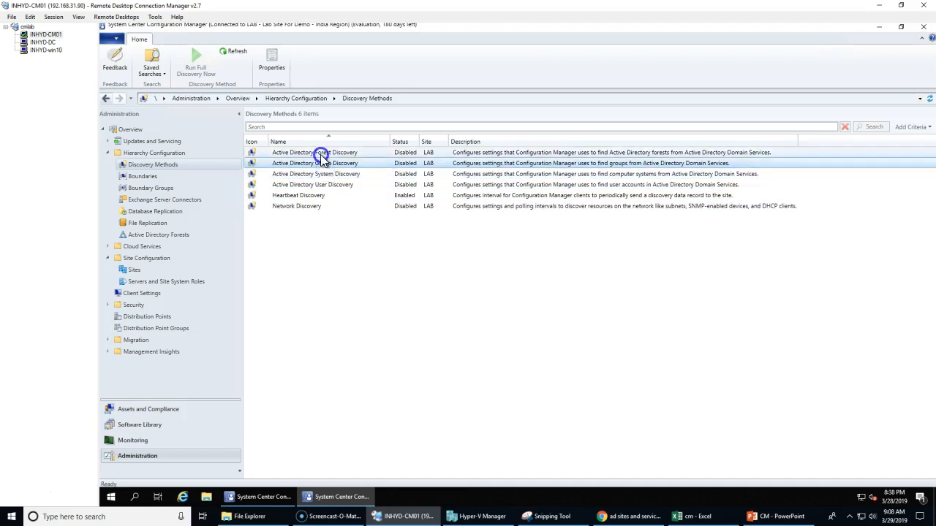
- Examine the Network Discovery properties from General through Schedule, close them without saving, and select Active Directory User Discovery
click(300, 210)
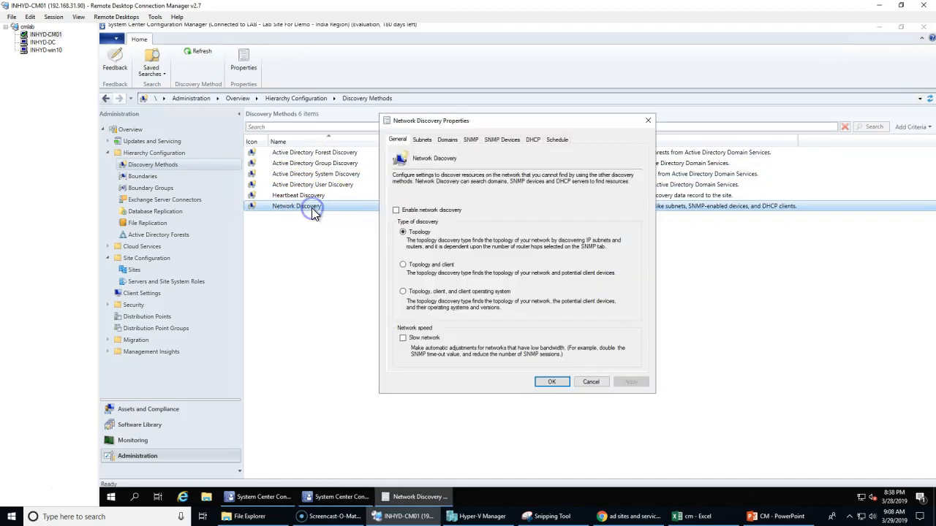
click(424, 140)
click(446, 141)
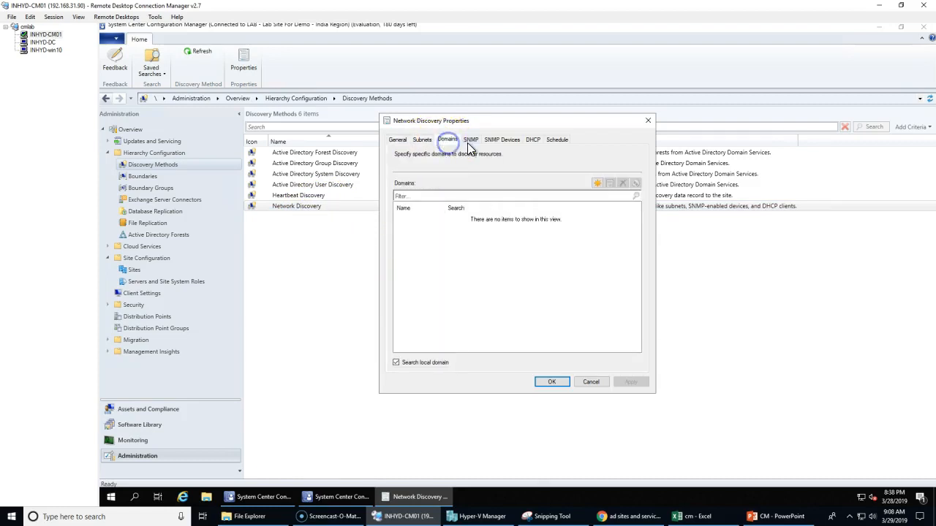
click(469, 142)
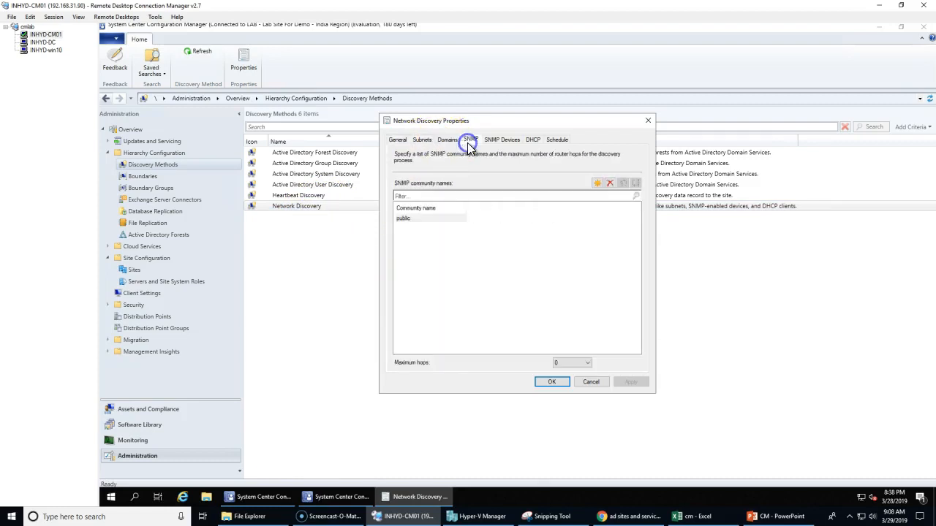
click(504, 140)
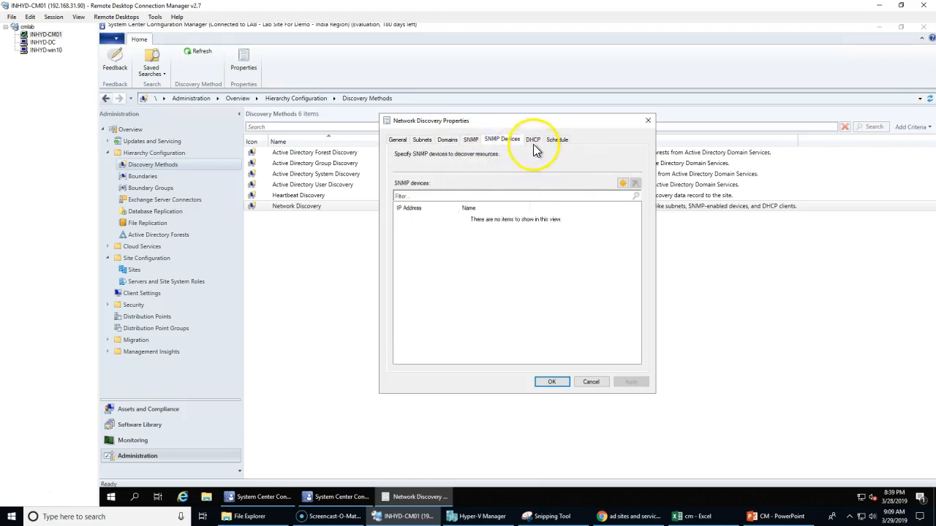
click(534, 142)
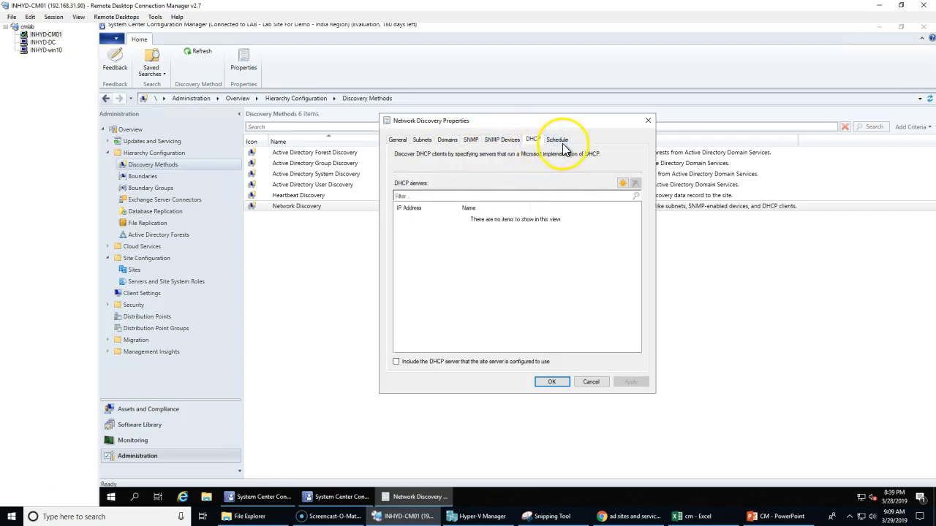
click(557, 140)
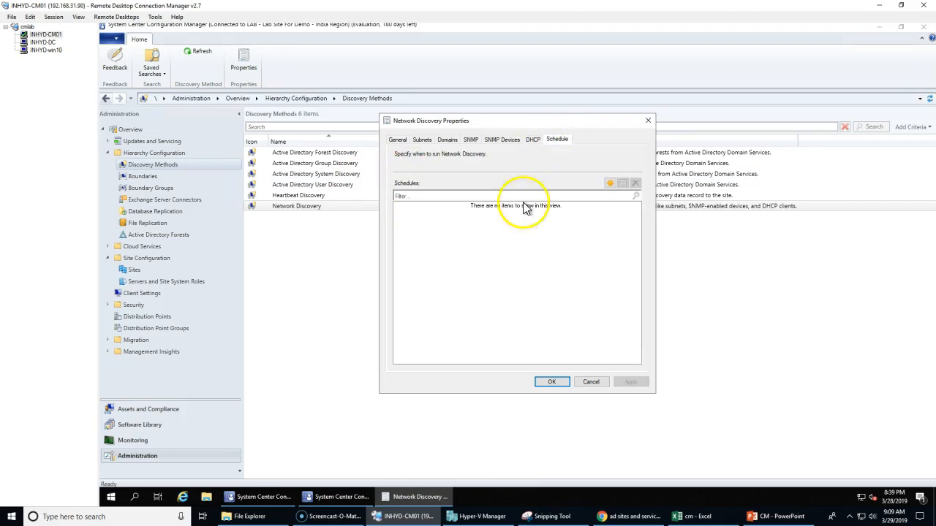
click(397, 139)
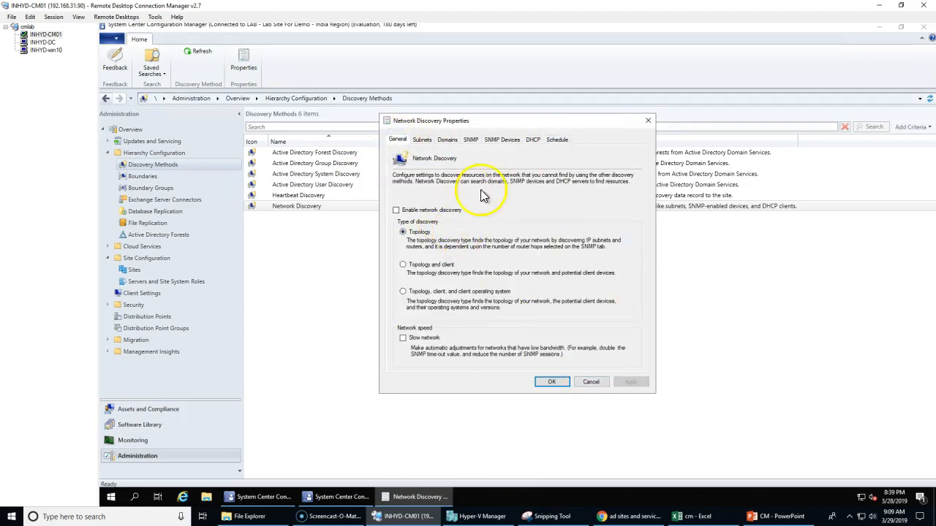
click(594, 382)
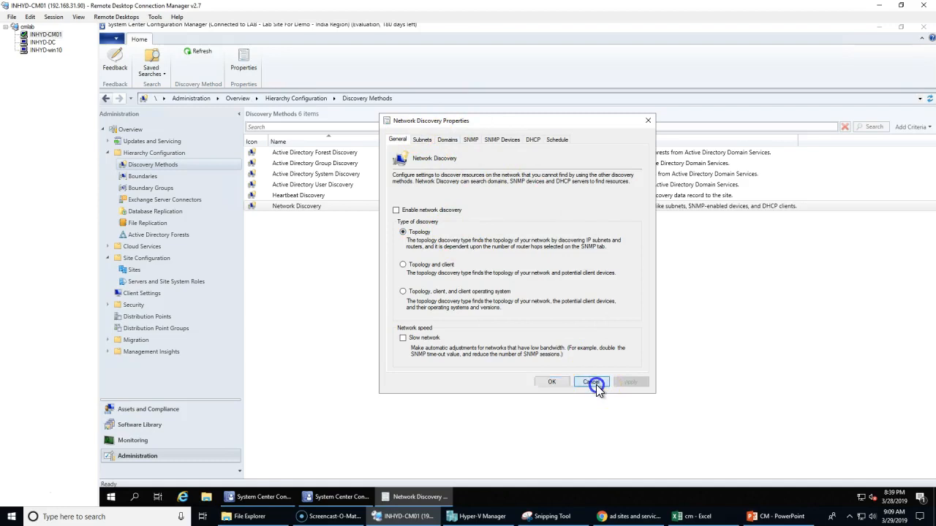
click(334, 185)
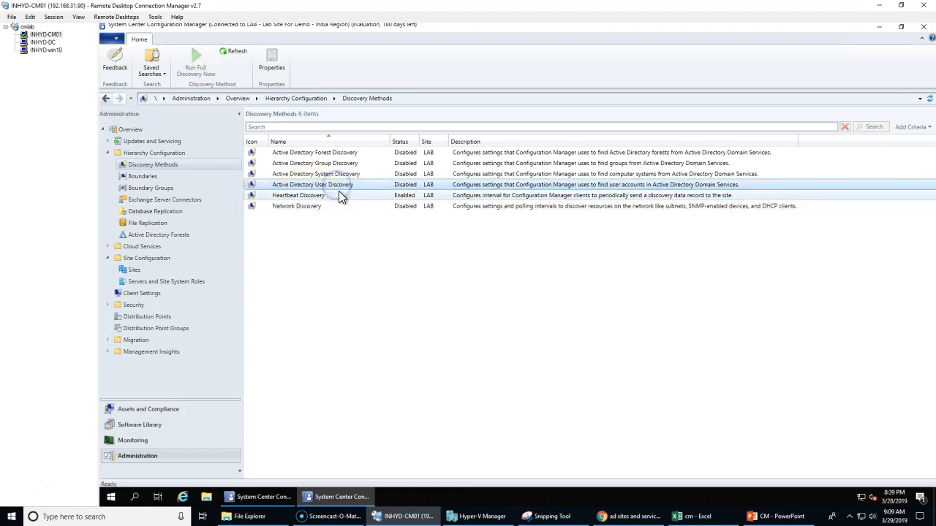
click(330, 188)
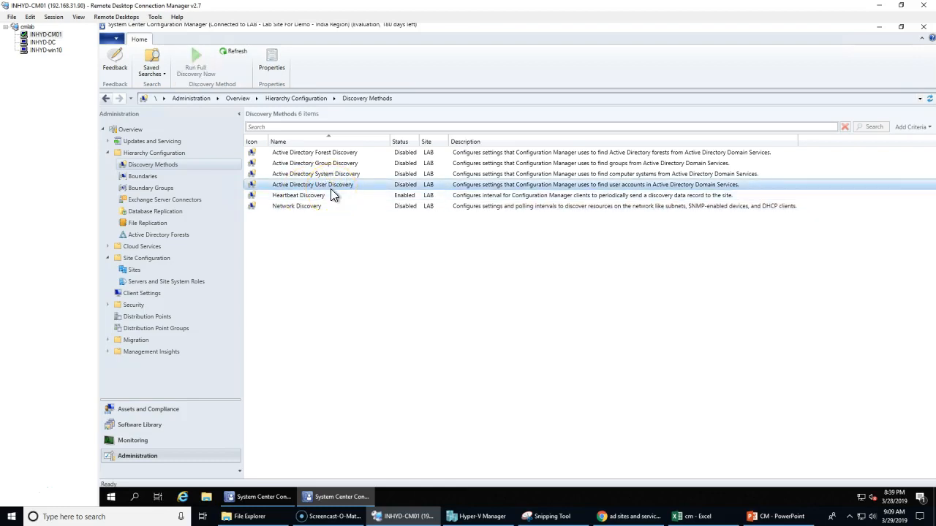
- Switch to File Explorer and open the D:\Program Files\Microsoft Configuration Manager\Logs folder
click(214, 500)
click(144, 163)
double_click(358, 159)
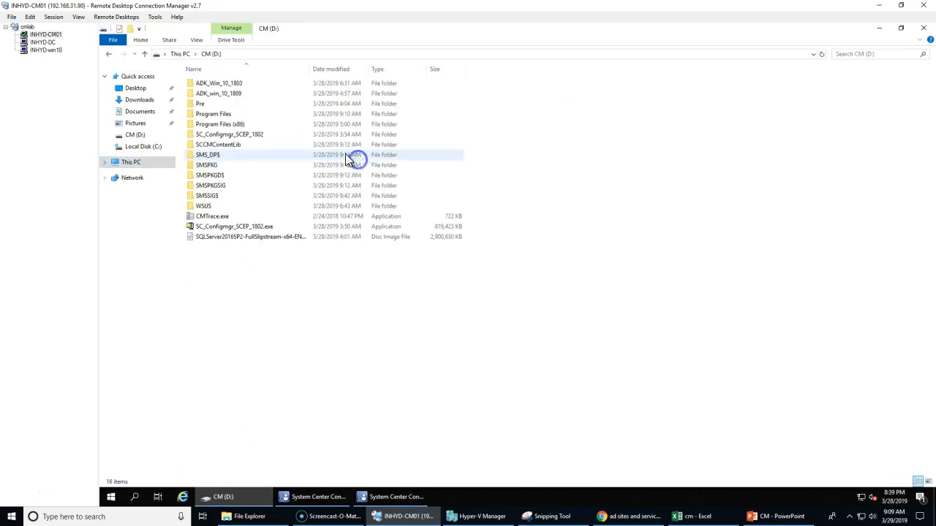
click(235, 115)
double_click(236, 115)
double_click(259, 84)
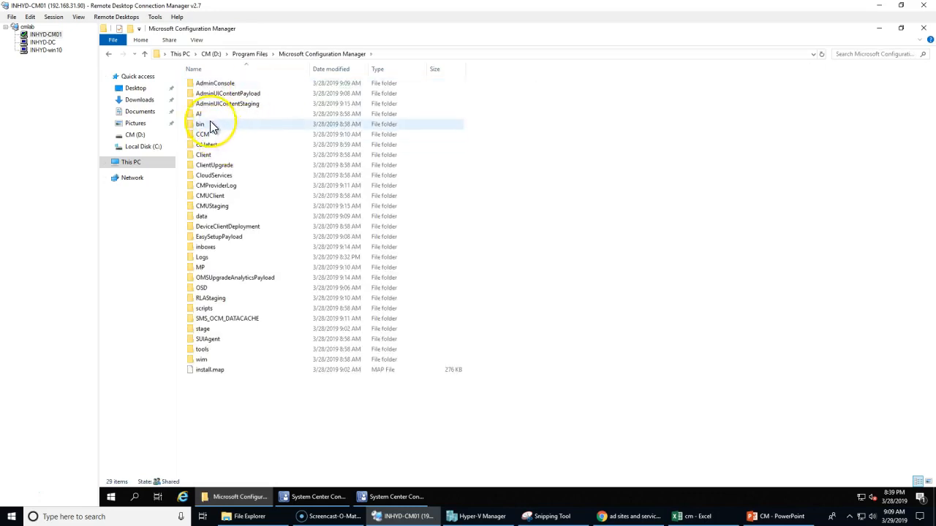
double_click(212, 259)
drag(930, 98, 932, 143)
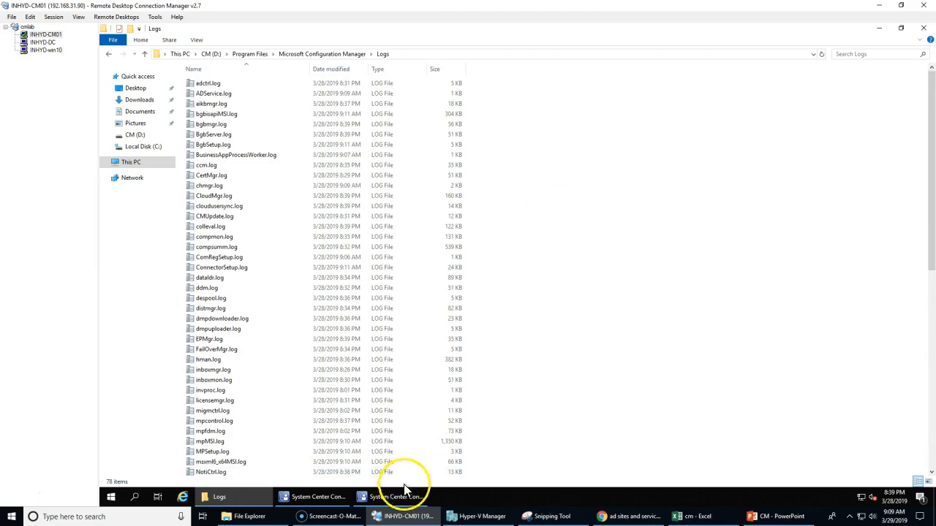
- Switch to the Configuration Manager console, display Component Status under Monitoring, and look through the component list
click(325, 496)
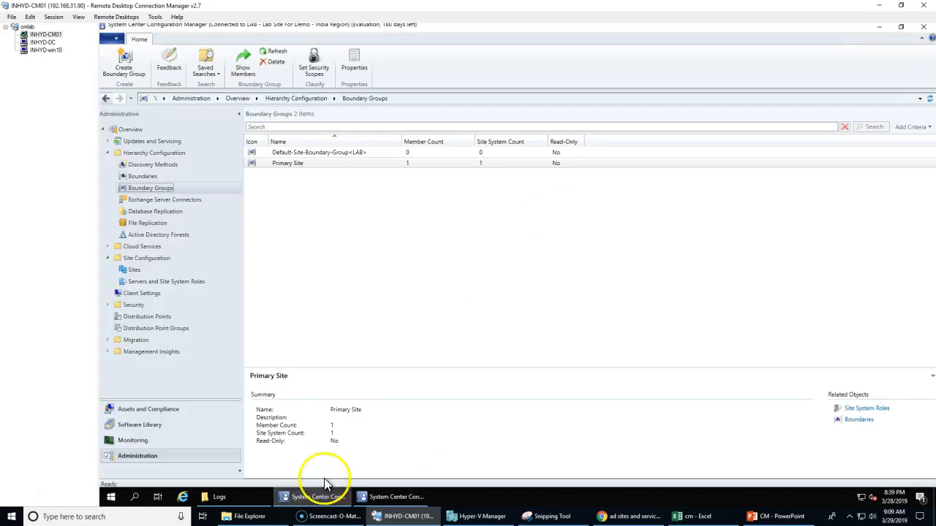
click(135, 441)
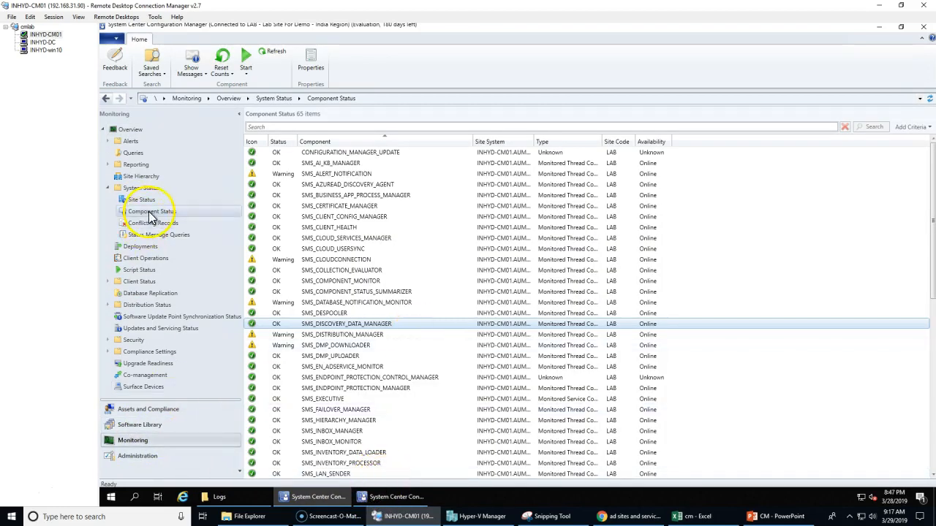
click(374, 377)
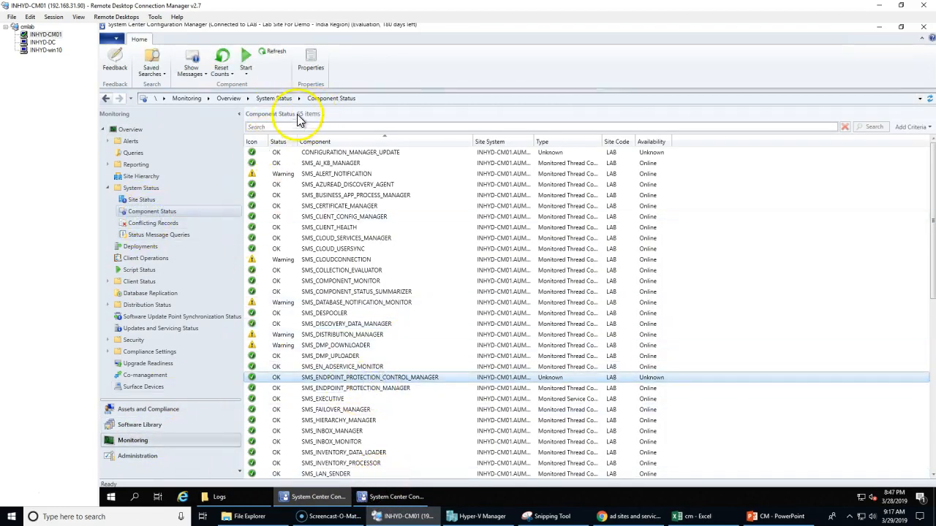
click(397, 389)
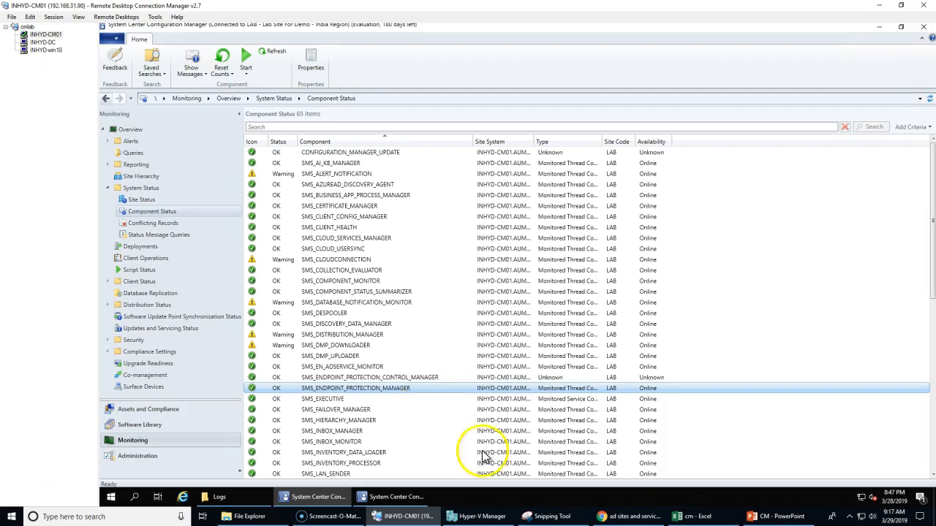
click(348, 337)
scroll(348, 337, down, 10)
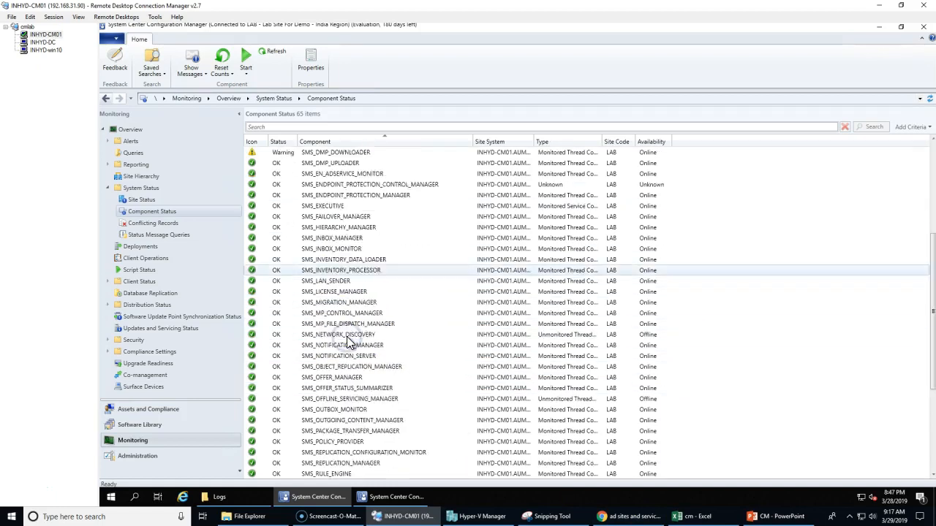
- Return to the Logs folder in File Explorer and compare the SMSProv.log and SMSProv.lo_ file entries
click(238, 497)
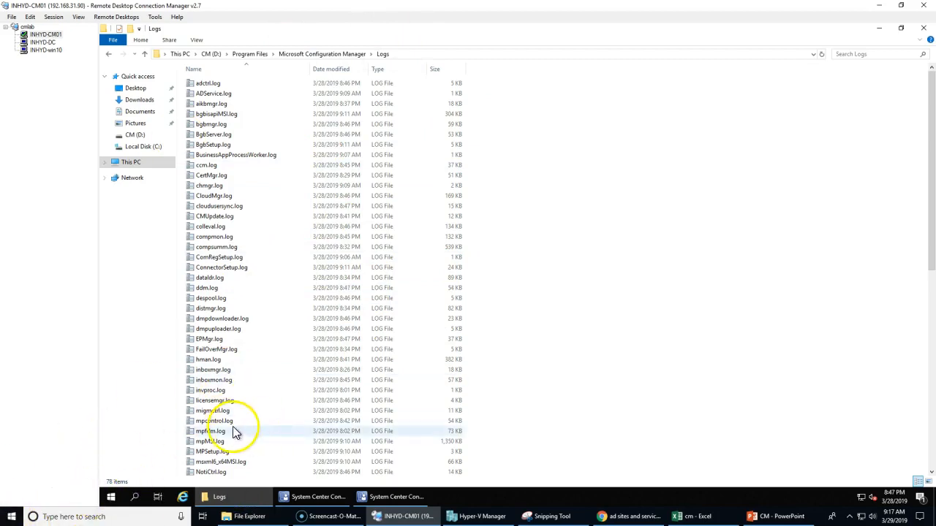
scroll(234, 432, down, 13)
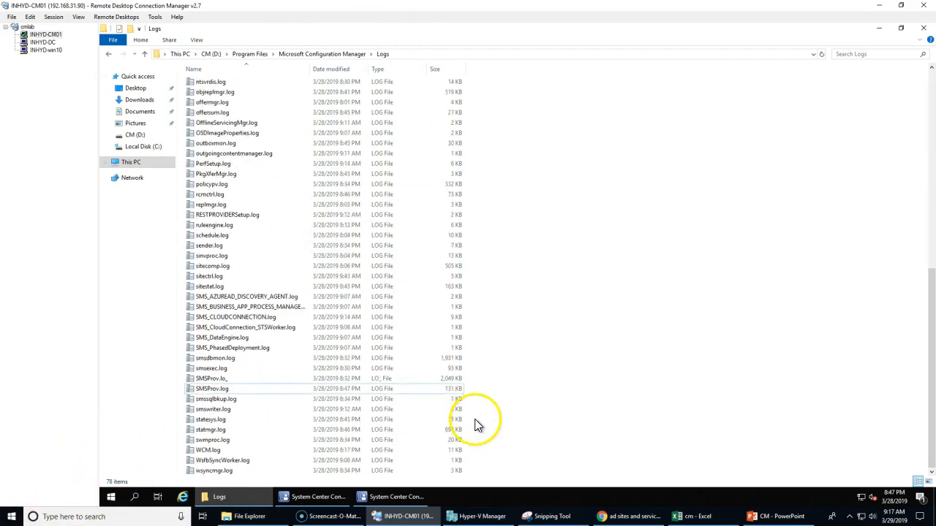
click(216, 378)
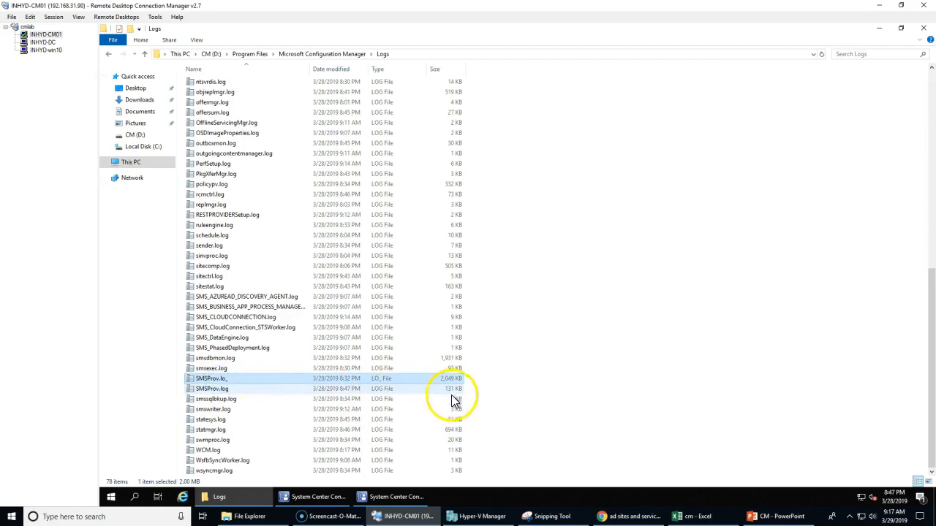
click(215, 389)
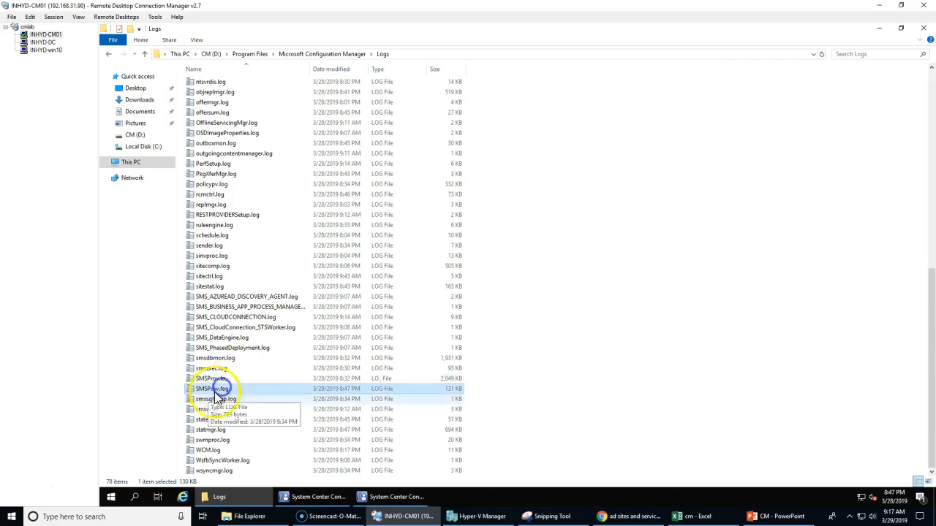
click(213, 380)
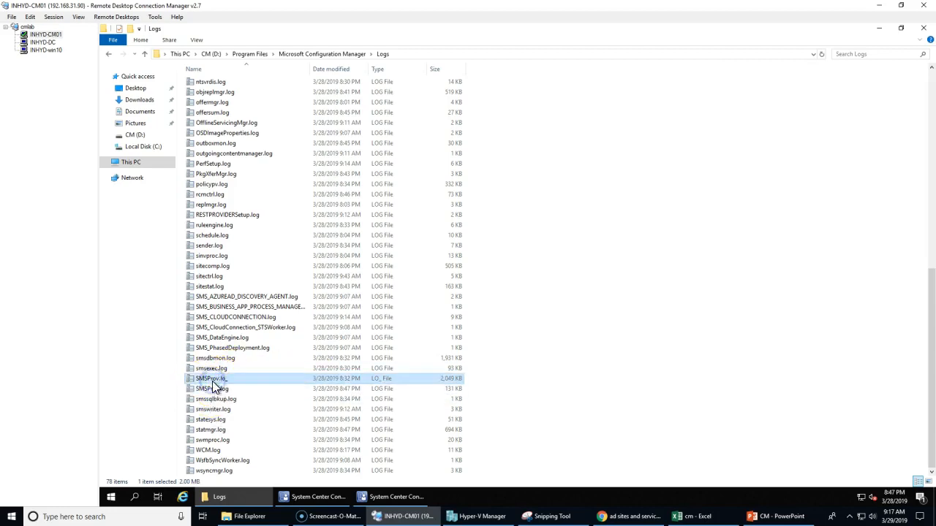
- Sort the log files by date modified, newest first, and look through the list
click(349, 69)
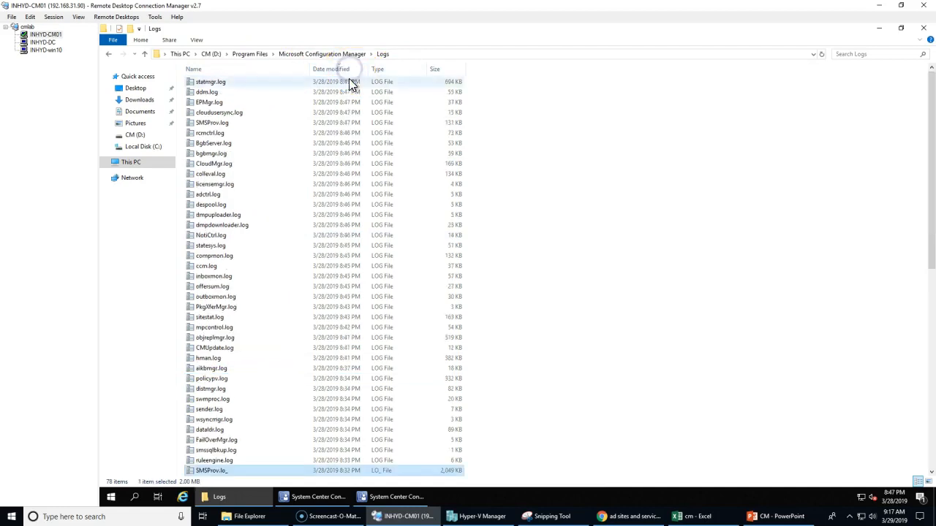
scroll(437, 422, down, 6)
scroll(438, 417, up, 5)
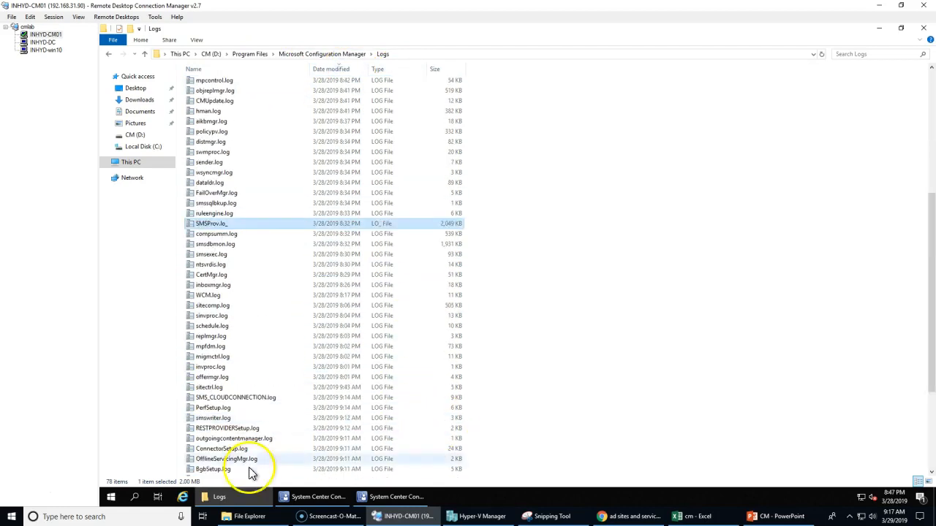
scroll(512, 448, up, 3)
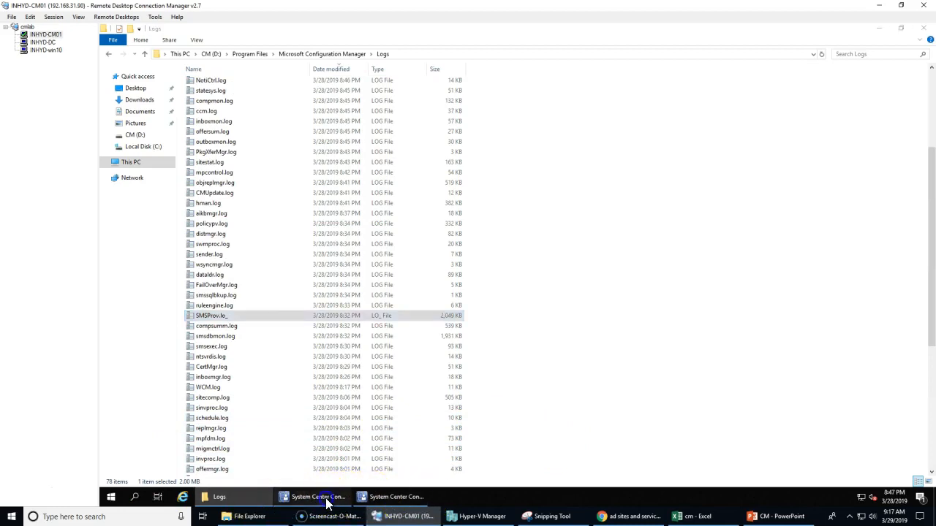
- Start Configuration Manager Service Manager from SMS_NETWORK_DISCOVERY in the console's Component Status and list the LAB site's components
click(327, 500)
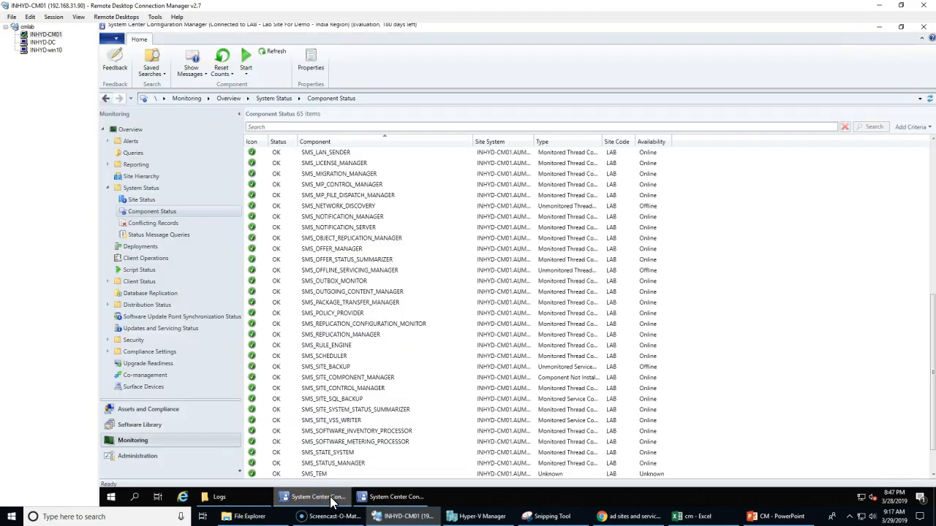
click(384, 166)
click(292, 206)
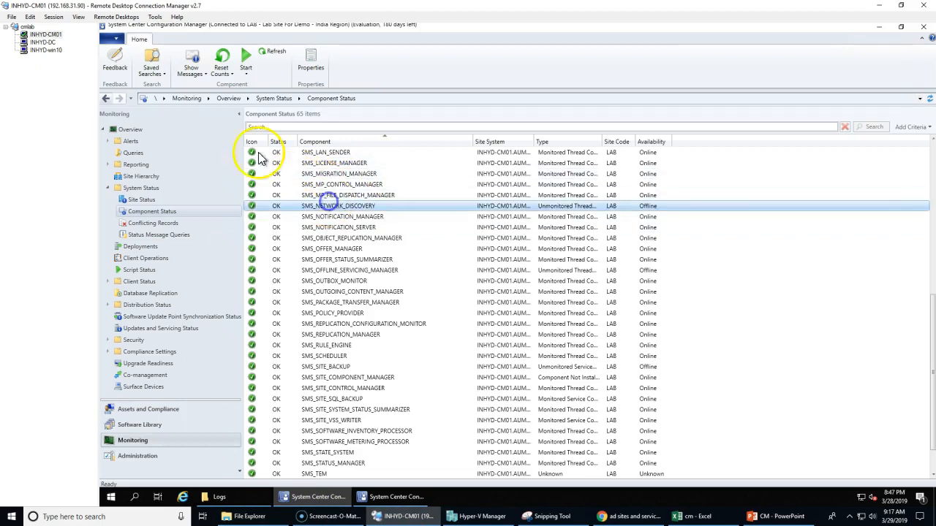
click(196, 68)
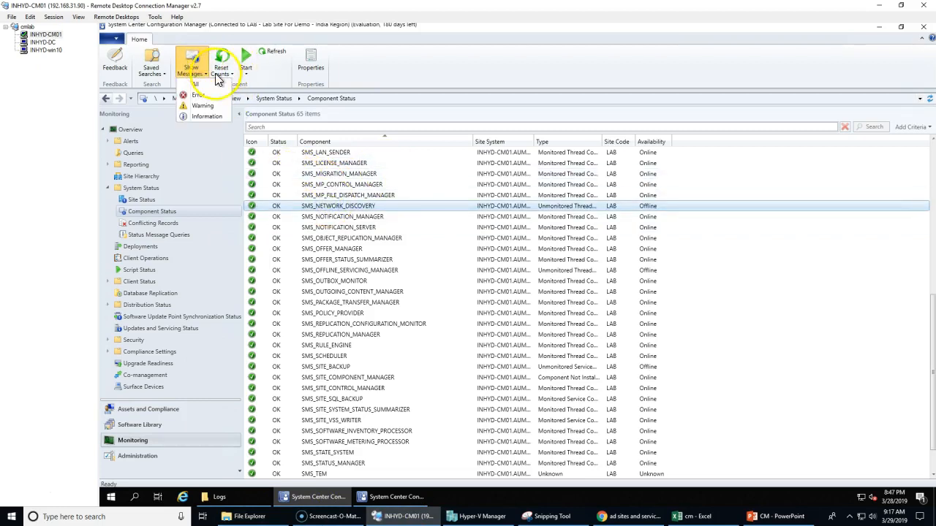
right_click(307, 208)
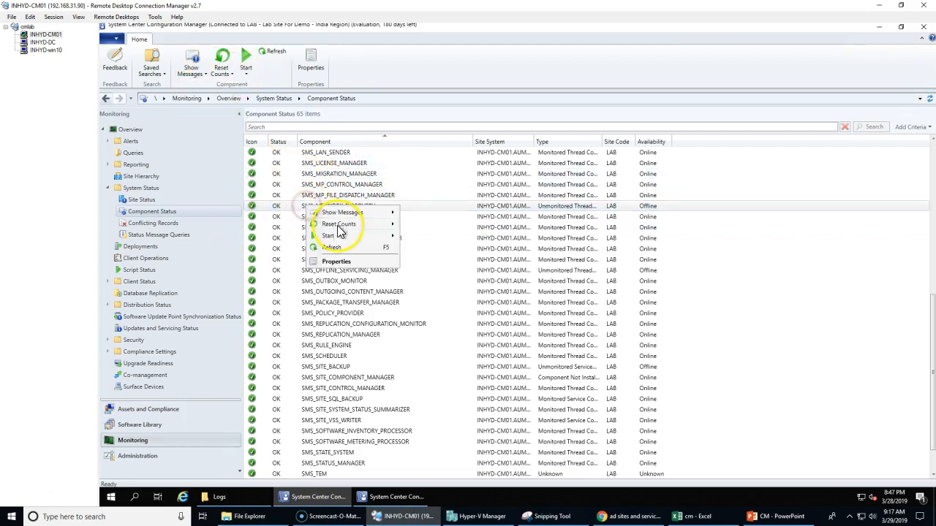
click(328, 236)
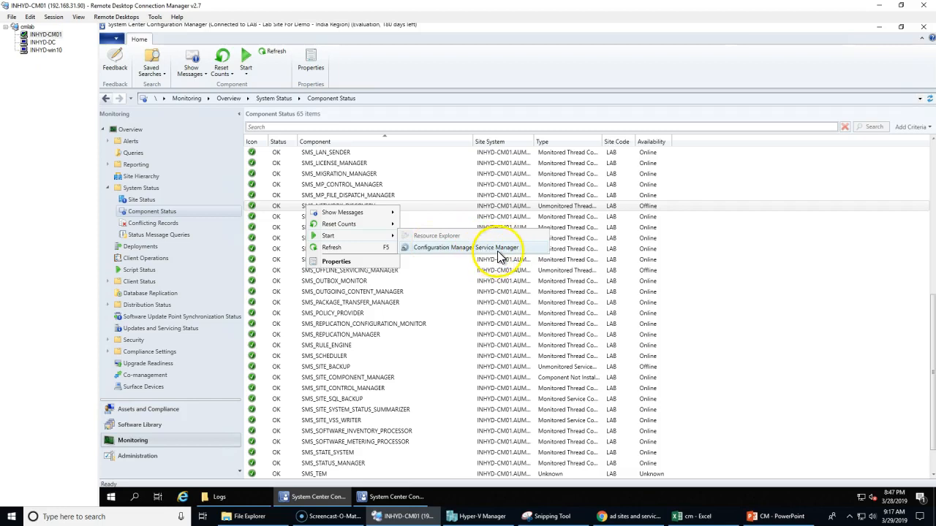
click(499, 249)
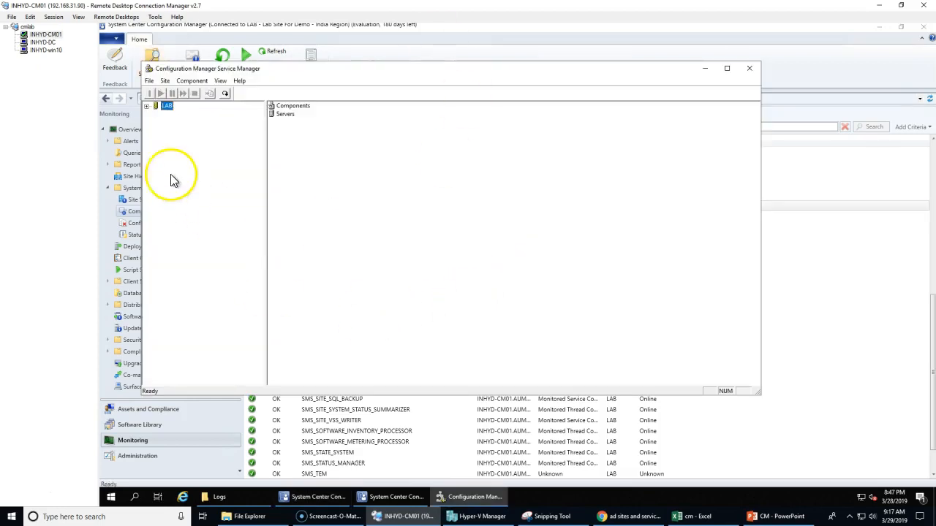
click(187, 115)
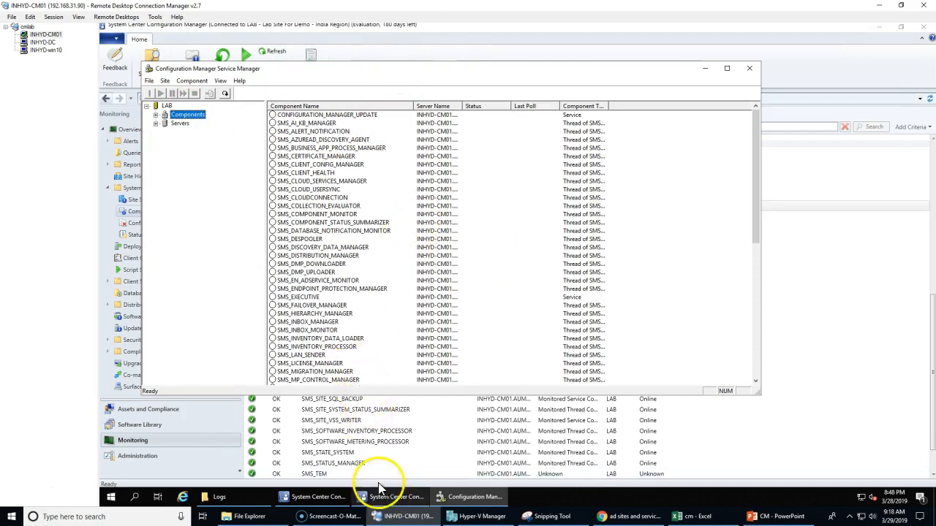
- Look back through the console's Component Status list and return to the Service Manager window
click(374, 464)
scroll(373, 410, down, 2)
scroll(371, 400, up, 5)
scroll(371, 400, up, 6)
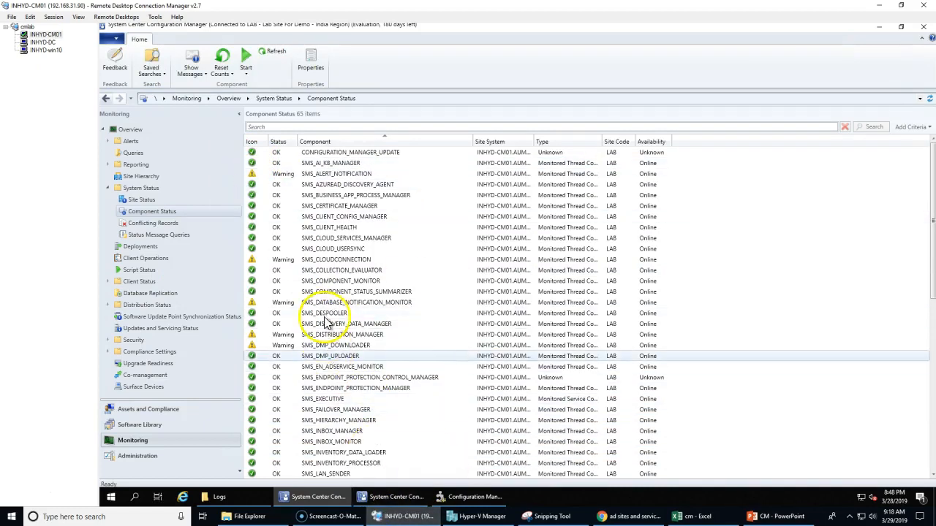
click(457, 498)
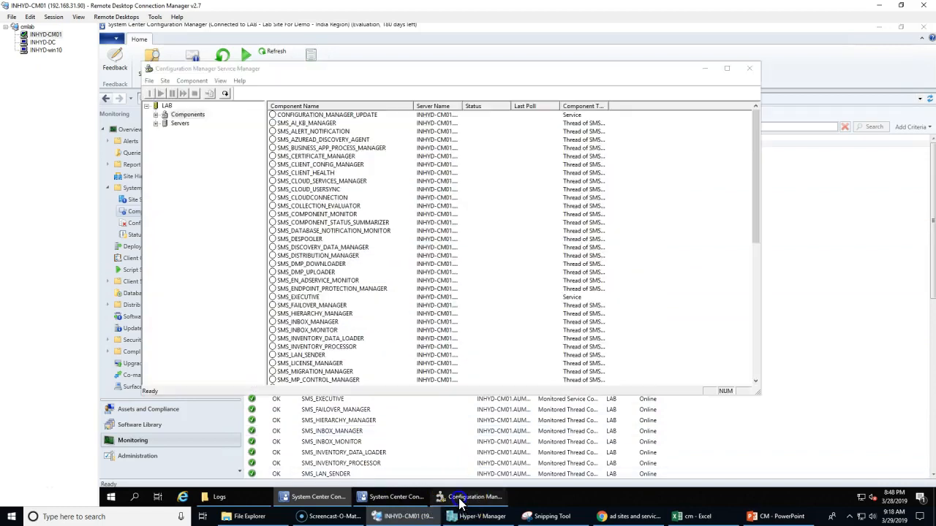
- Maximize the Configuration Manager Service Manager window and look through the full list of LAB site components
drag(307, 74, 429, 206)
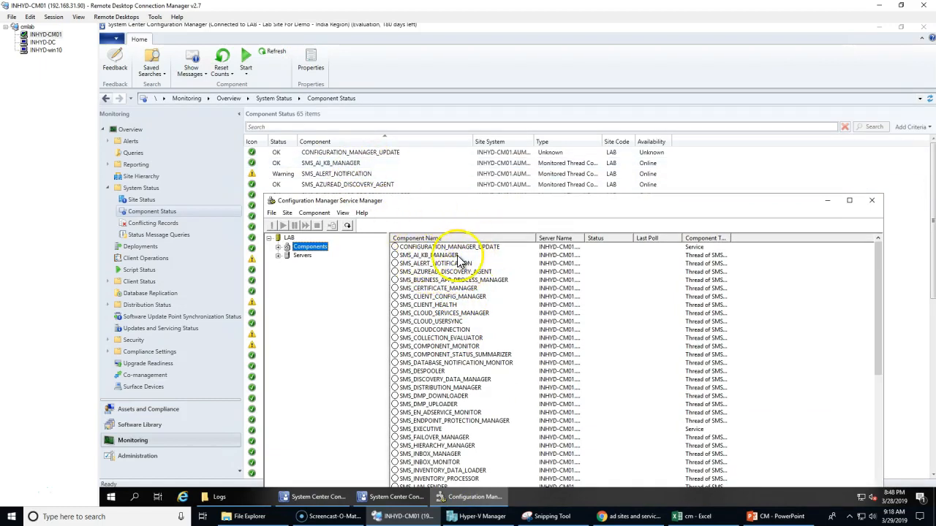
scroll(533, 394, down, 11)
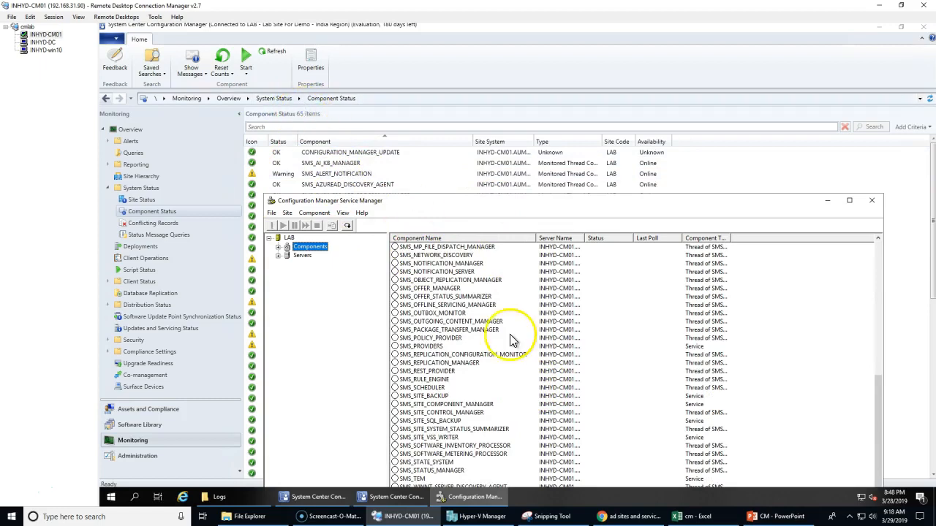
double_click(504, 201)
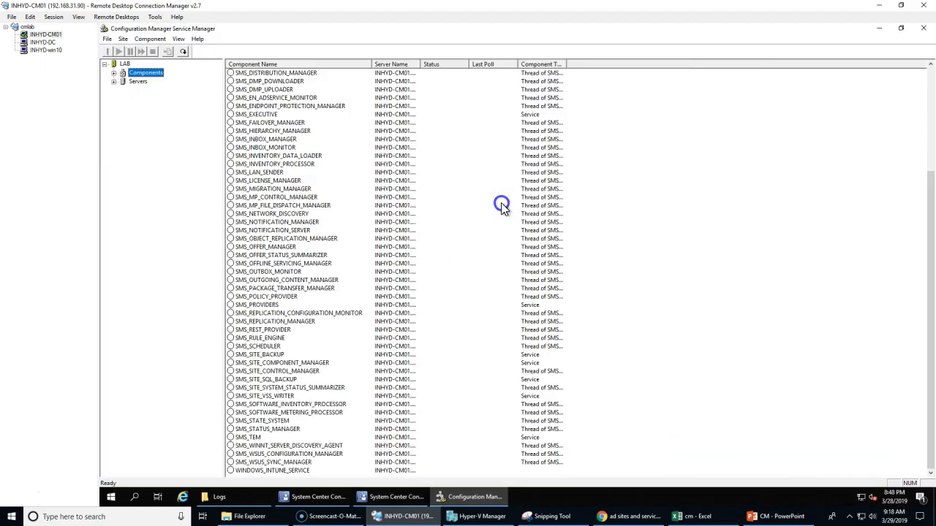
scroll(411, 316, up, 6)
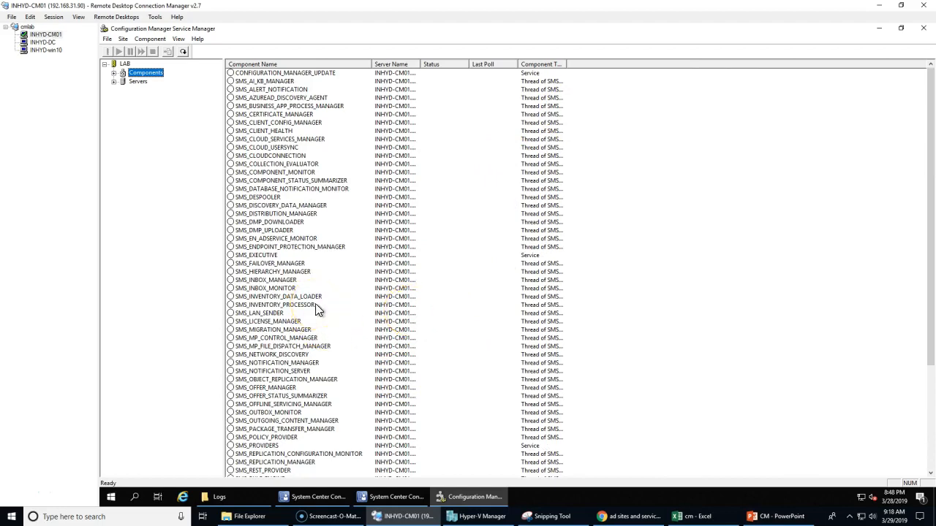
scroll(316, 310, down, 6)
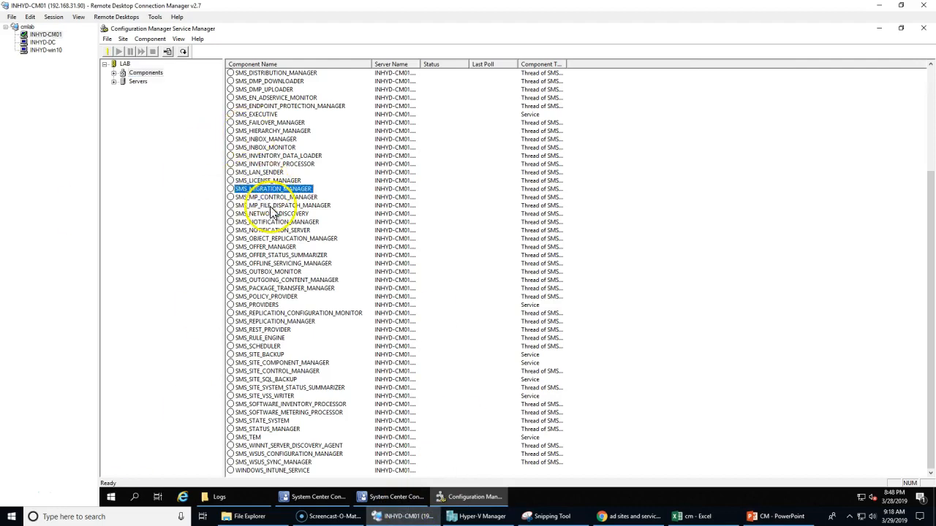
- View the logging settings of the SMS_PROVIDERS component and close them without changes
right_click(267, 304)
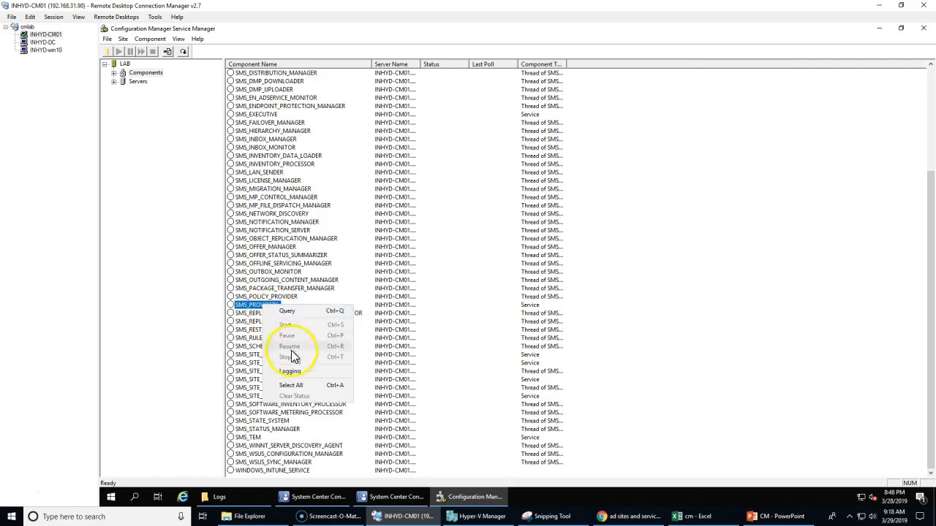
click(292, 372)
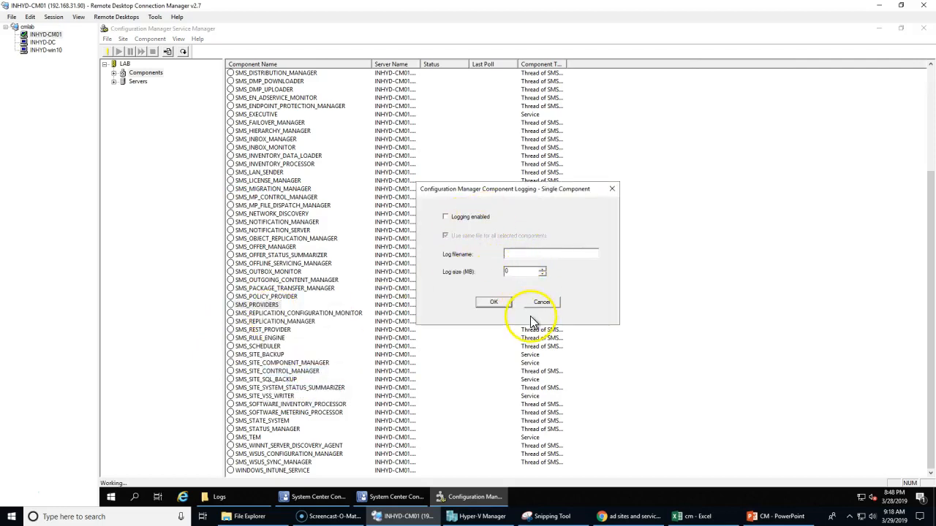
click(542, 302)
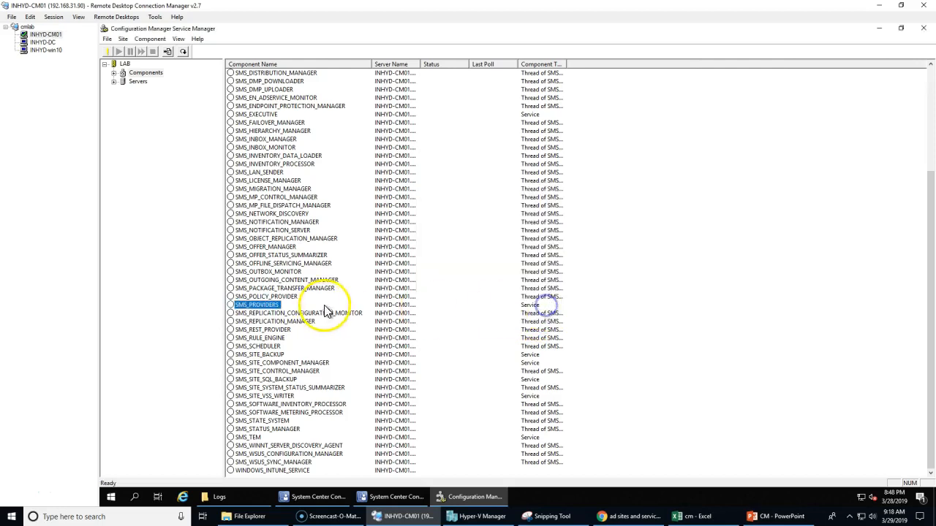
right_click(269, 308)
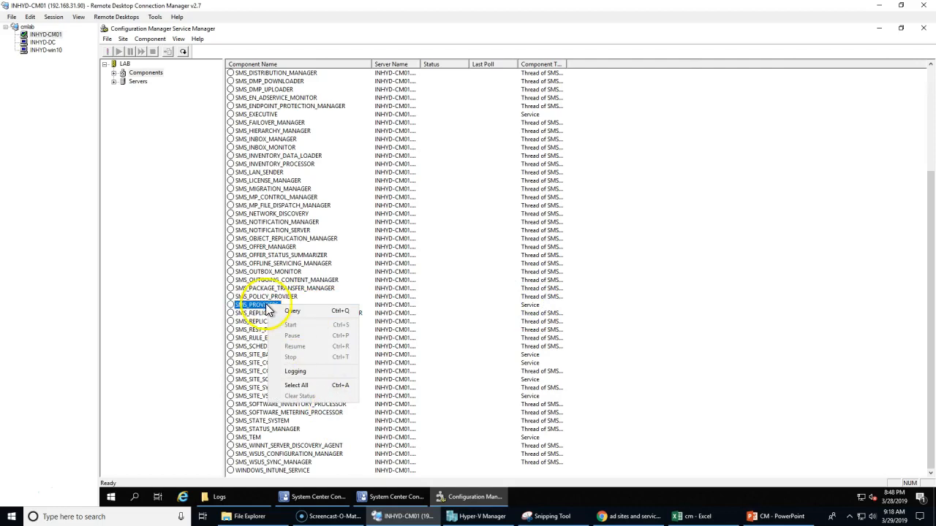
- Examine the log file name in the logging settings of SMS_OFFLINE_SERVICING_MANAGER and close them without changes
right_click(261, 265)
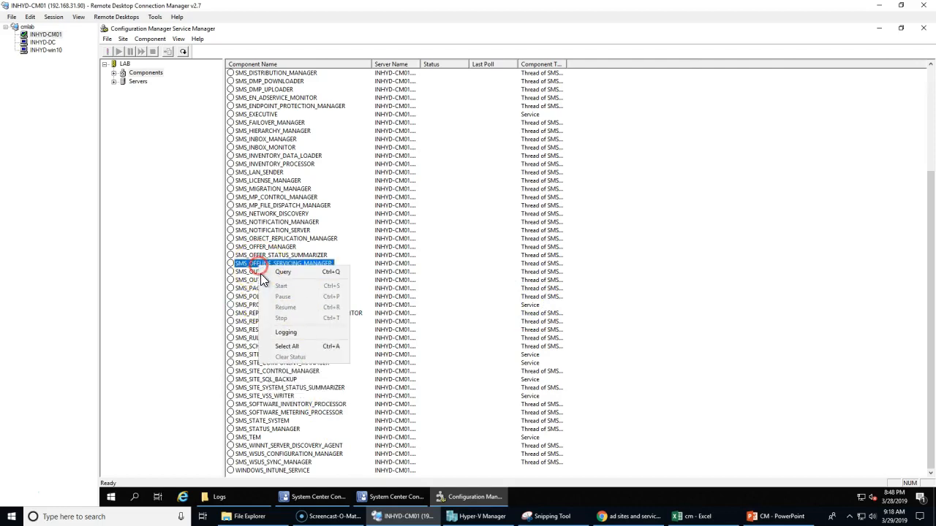
click(287, 332)
drag(522, 253, 610, 246)
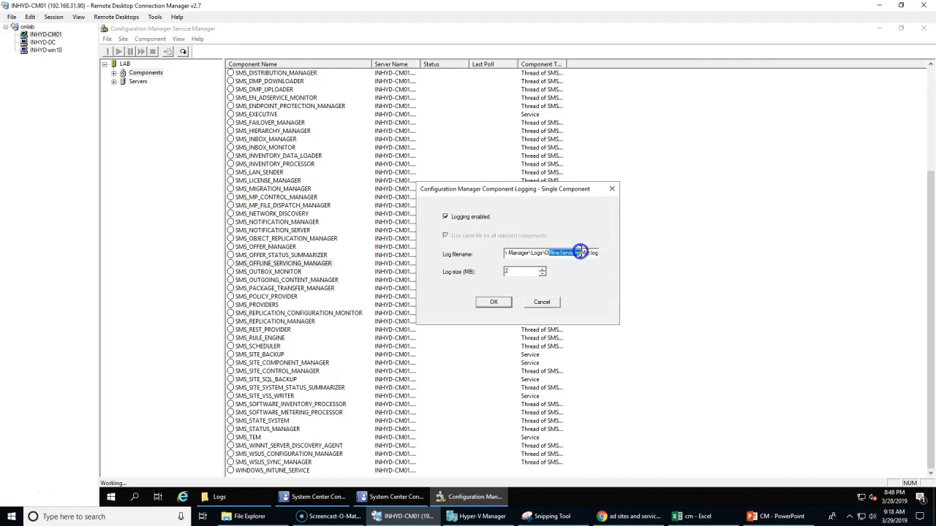
drag(546, 253, 756, 270)
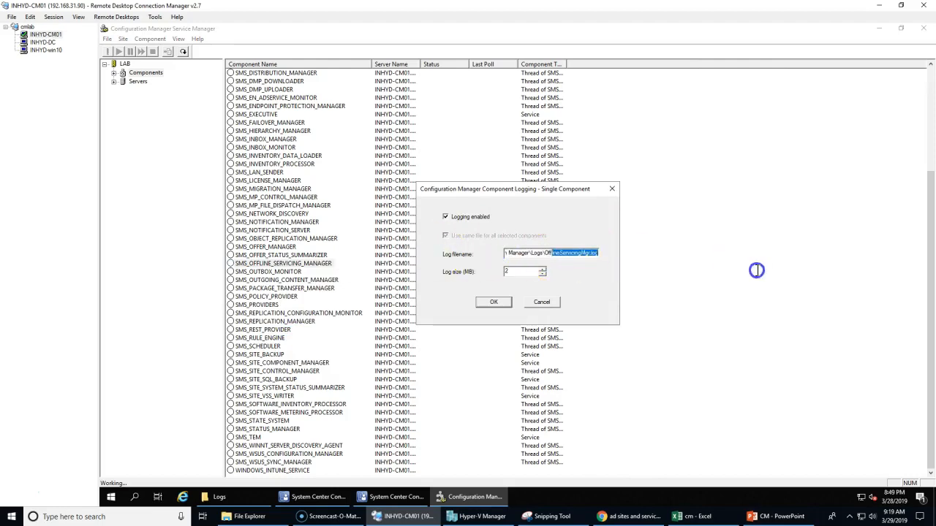
click(219, 497)
click(227, 496)
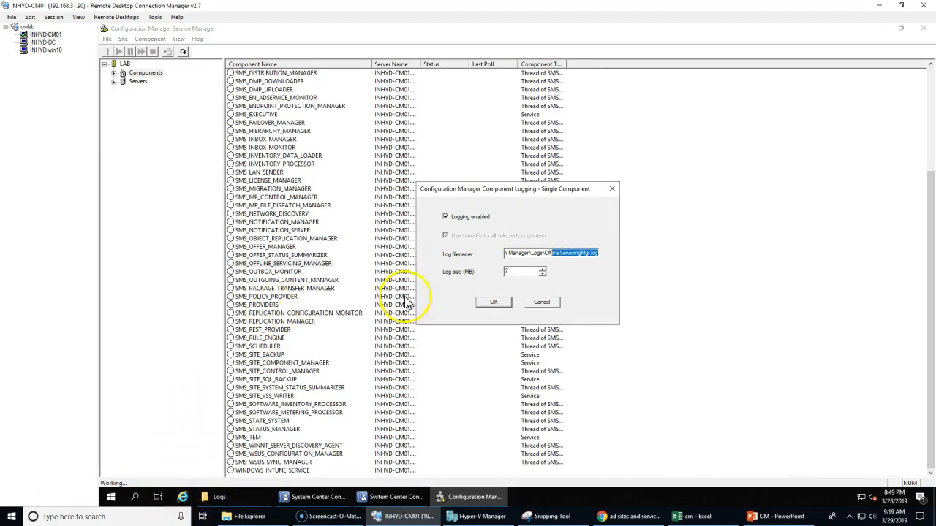
click(542, 302)
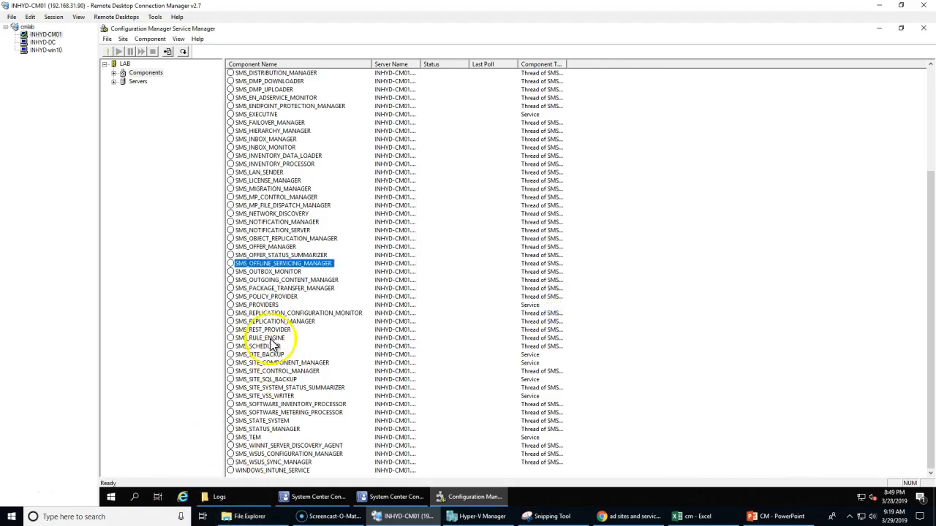
- Try enabling logging for the SMS_PROVIDERS component and discard the change
click(260, 305)
right_click(261, 308)
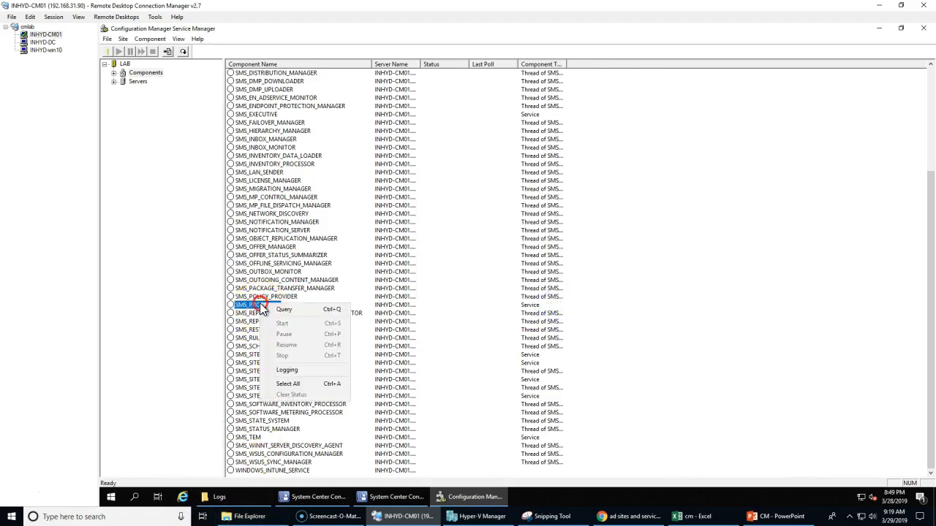
click(301, 370)
click(468, 219)
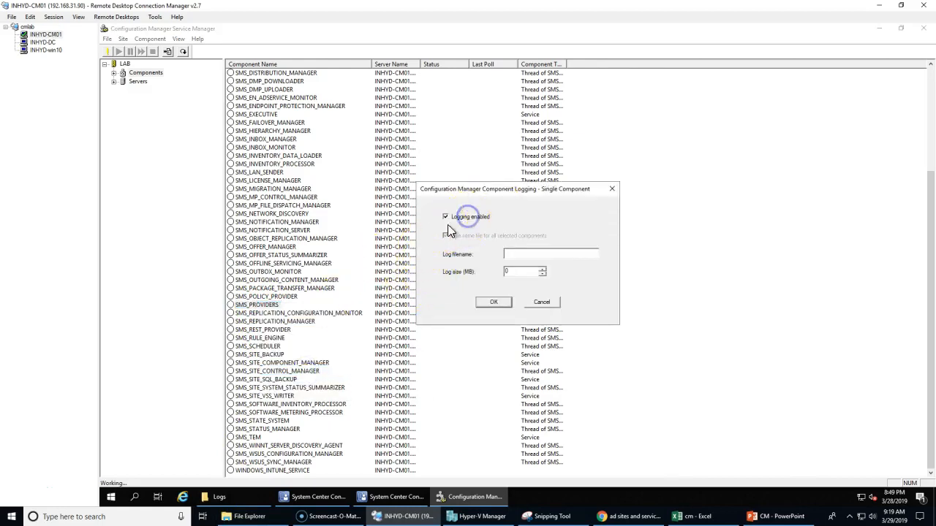
click(549, 302)
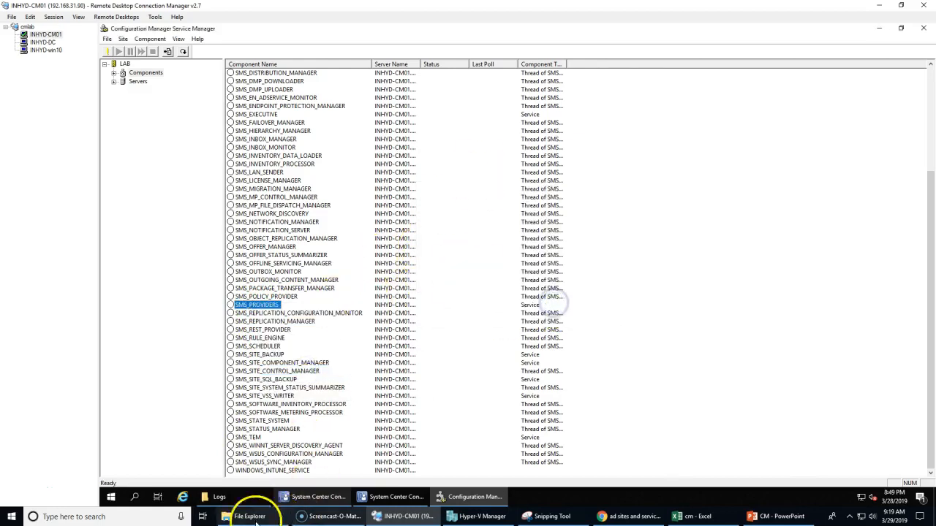
- Sort the Logs folder by name in File Explorer and open SMSProv.log in the trace log tool
click(236, 498)
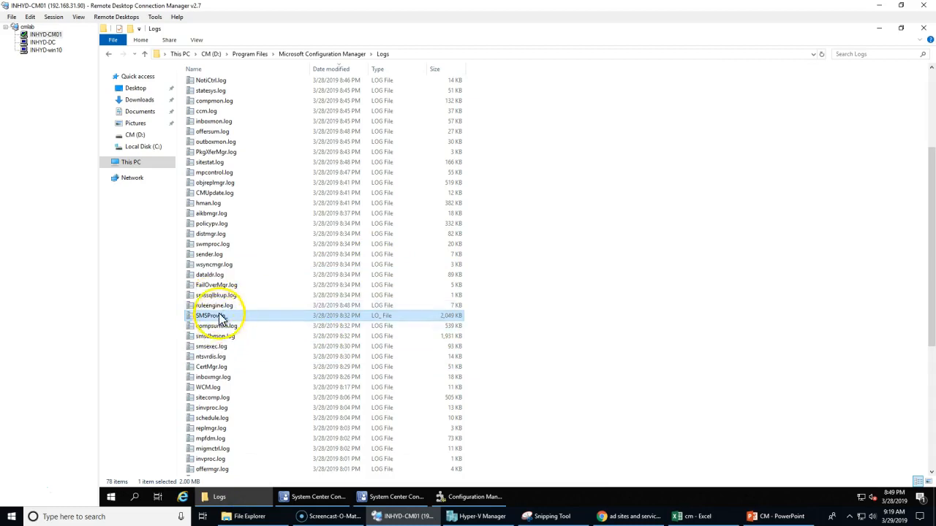
click(226, 71)
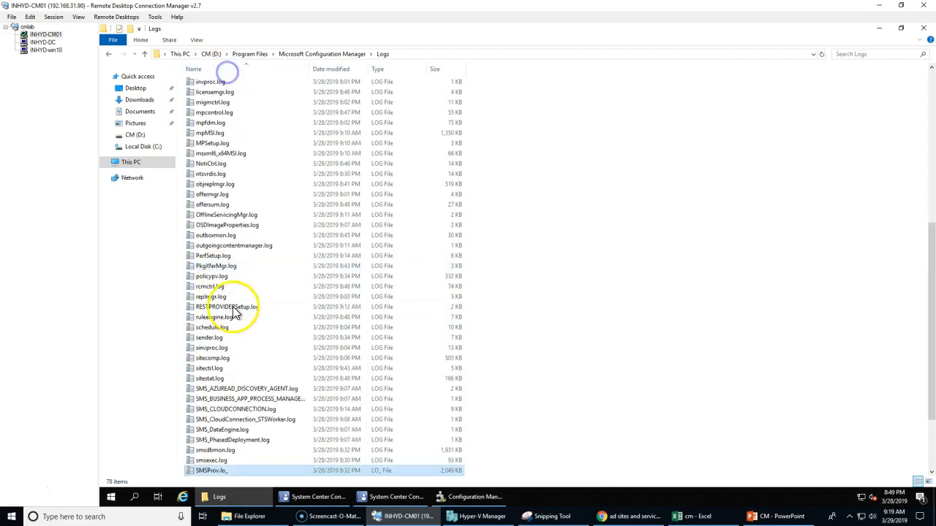
scroll(235, 471, down, 3)
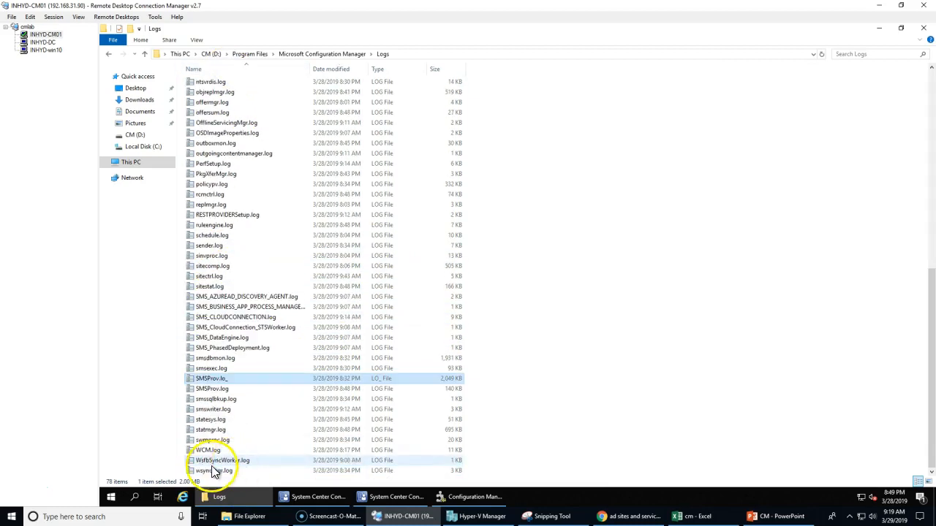
double_click(212, 388)
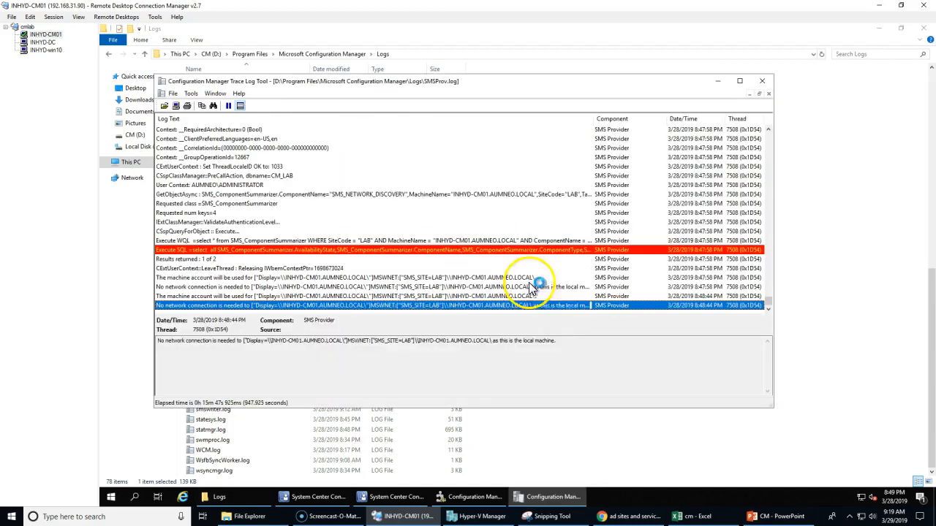
- Look back through the SMS Provider entries in SMSProv.log and close the log viewer
click(296, 296)
scroll(286, 306, up, 10)
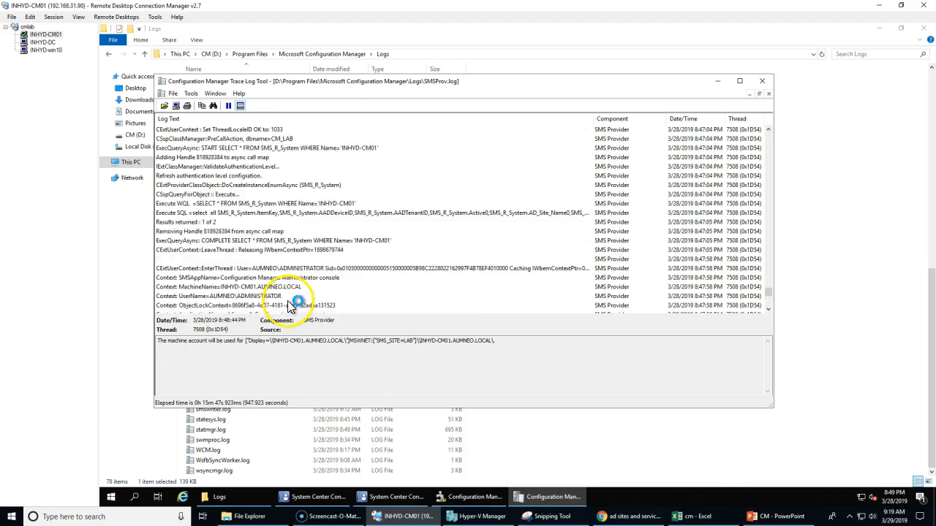
scroll(292, 300, up, 6)
click(315, 213)
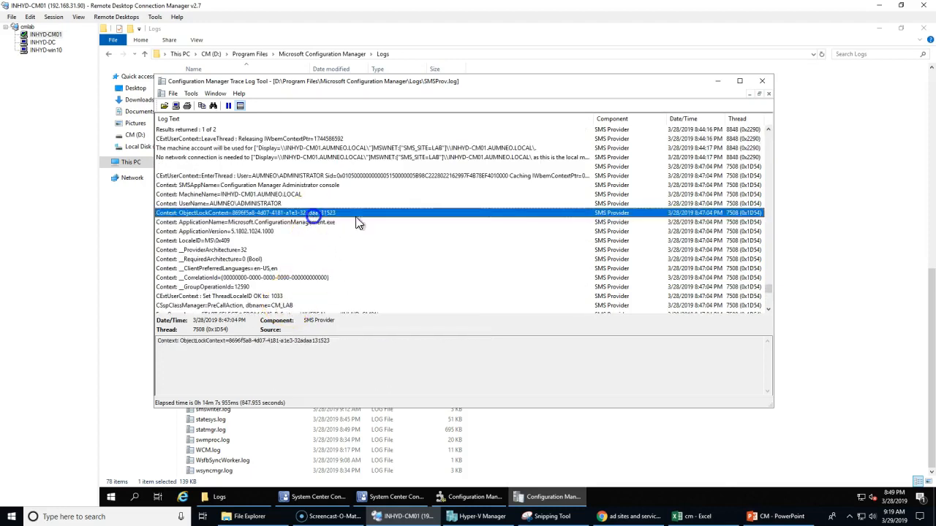
click(763, 82)
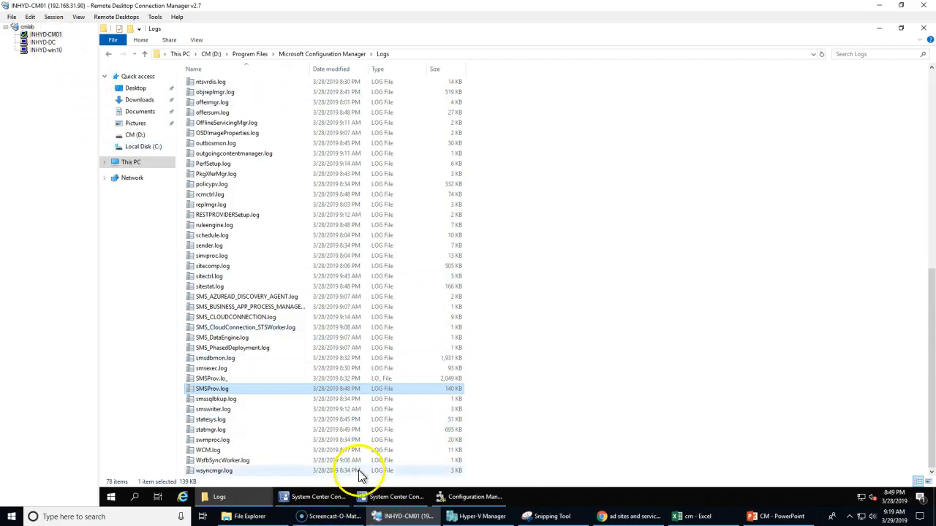
- Open the Active Directory User Discovery properties in the console and sort the Logs folder by date modified, newest first
click(373, 499)
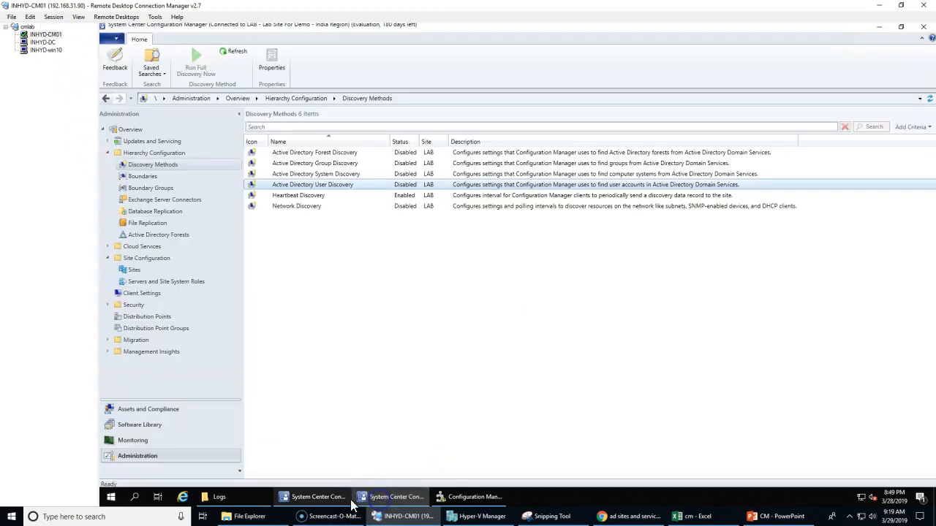
double_click(321, 191)
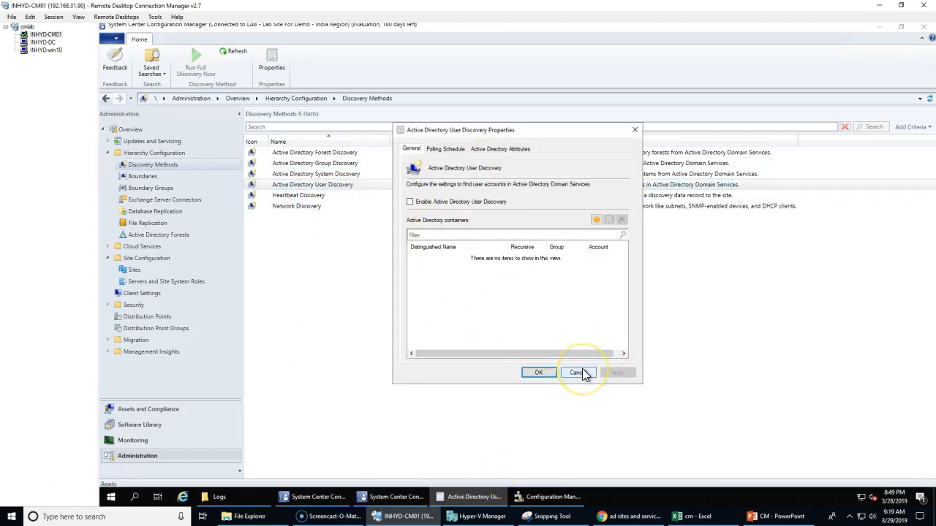
click(230, 501)
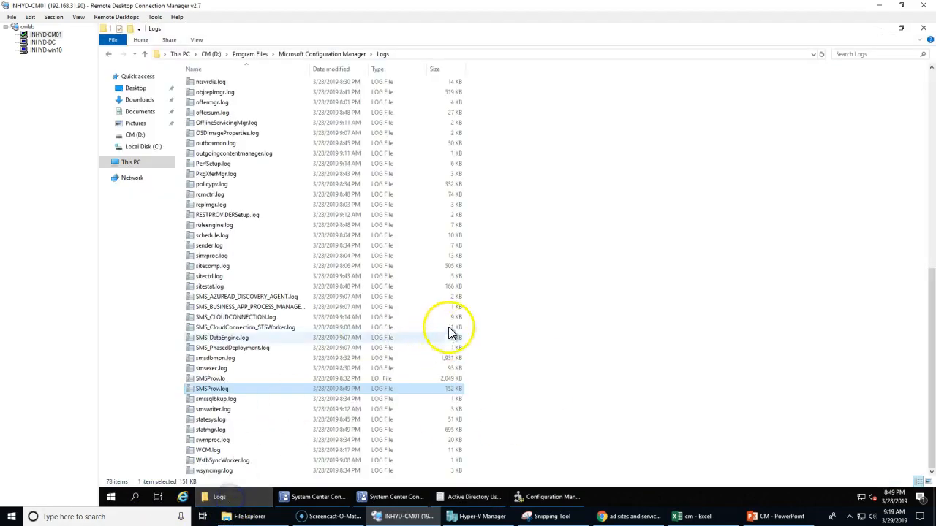
scroll(483, 329, up, 10)
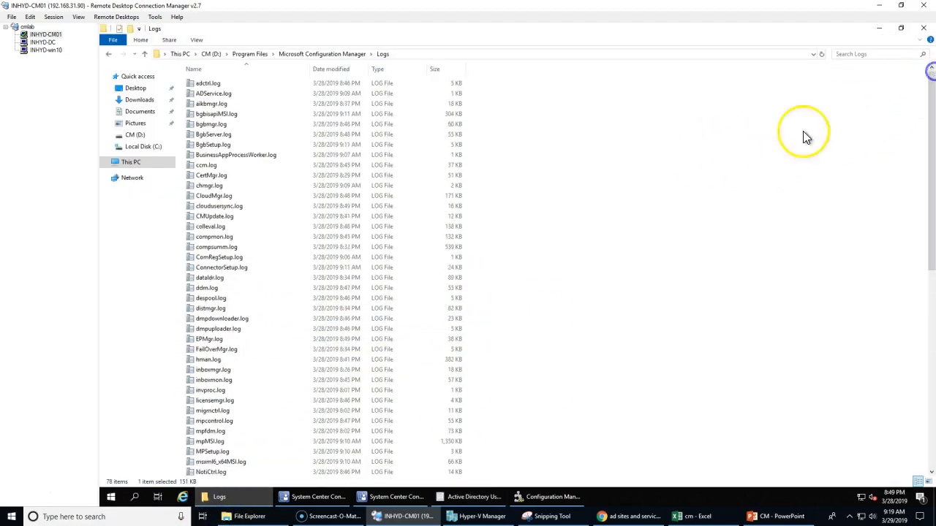
click(345, 69)
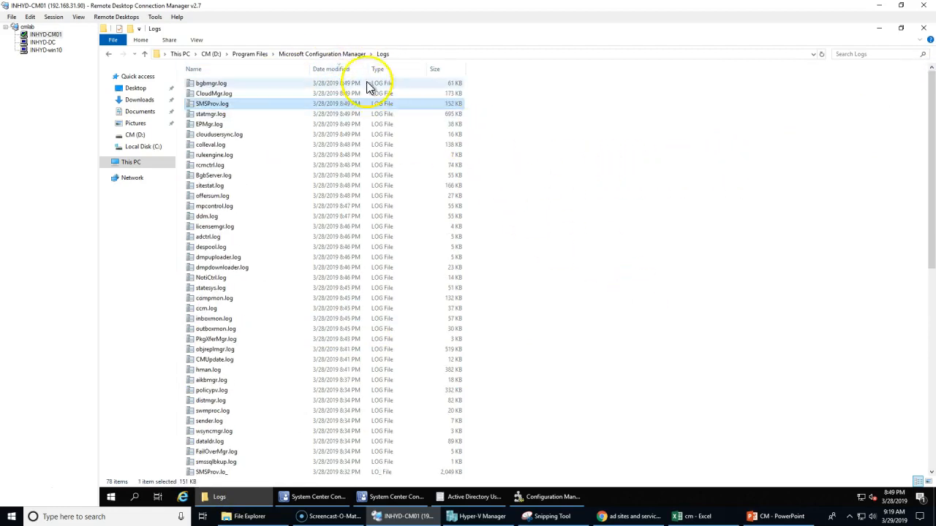
- Add the AUMNEO domain's Users container to Active Directory User Discovery, with child containers searched recursively and objects within groups discovered
click(450, 497)
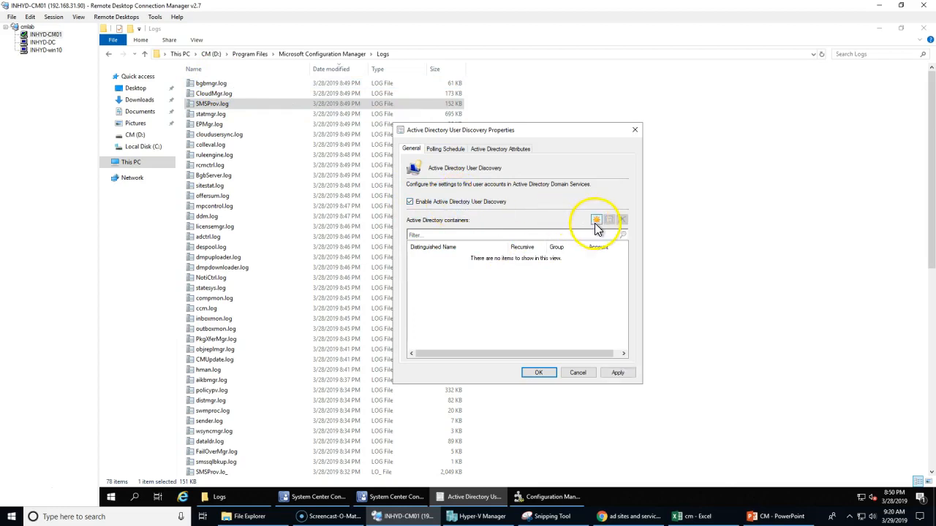
click(596, 220)
drag(531, 130, 599, 122)
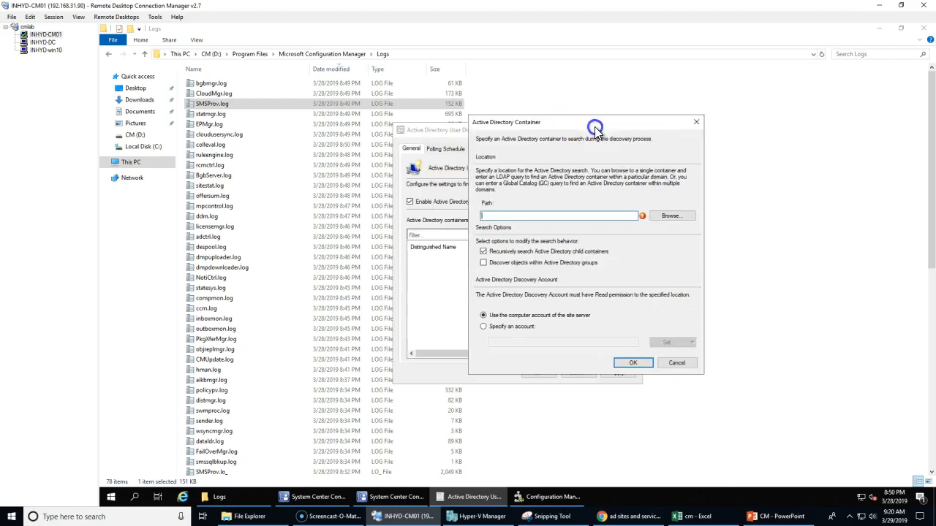
click(664, 216)
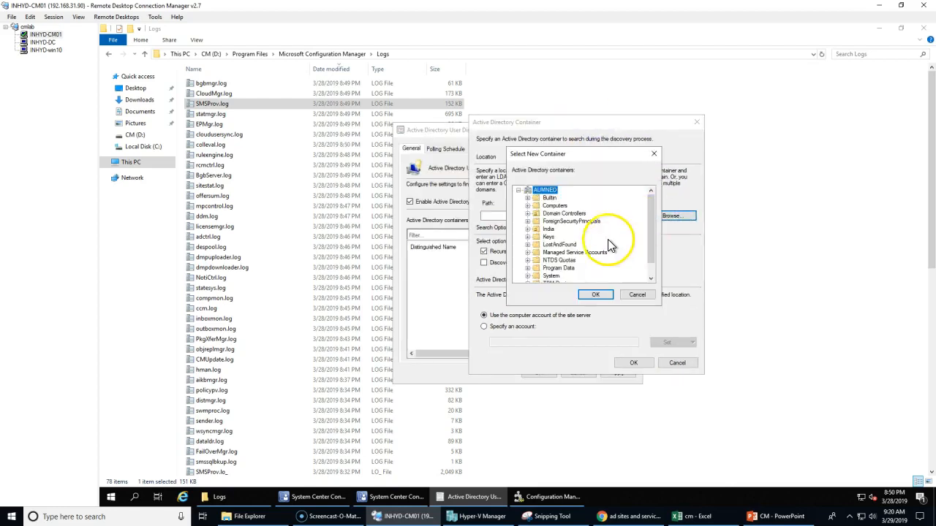
scroll(611, 245, down, 1)
click(550, 278)
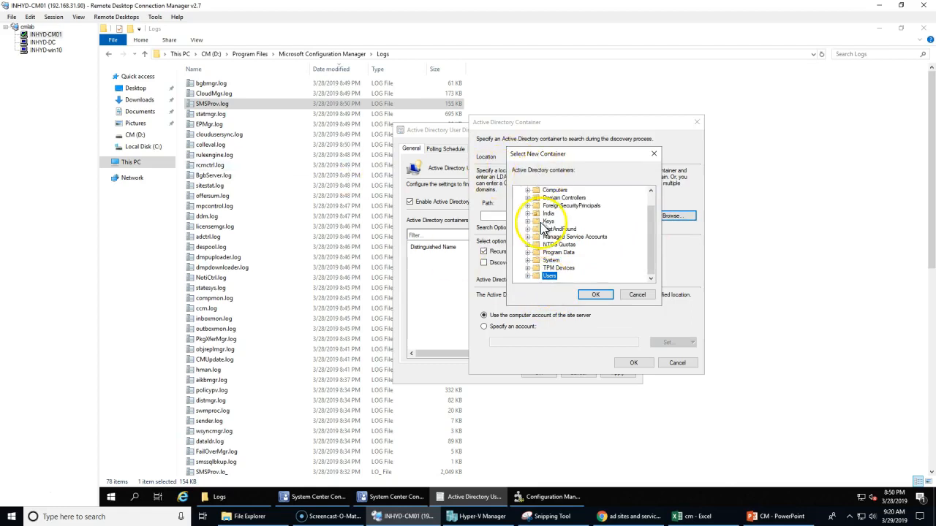
click(595, 295)
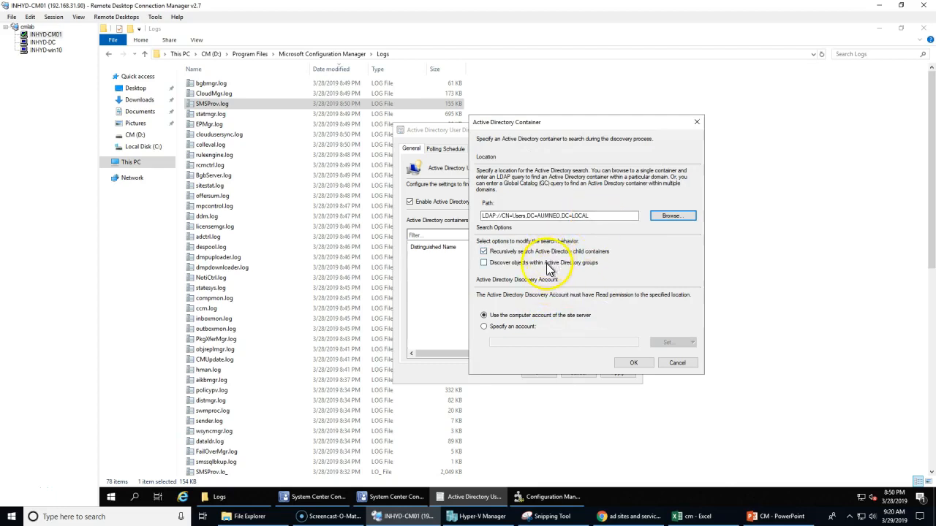
click(633, 365)
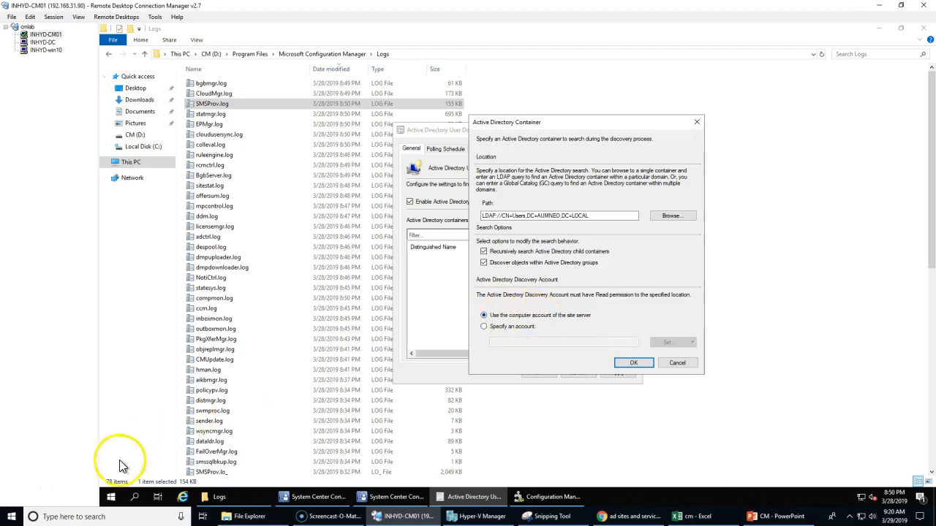
click(629, 362)
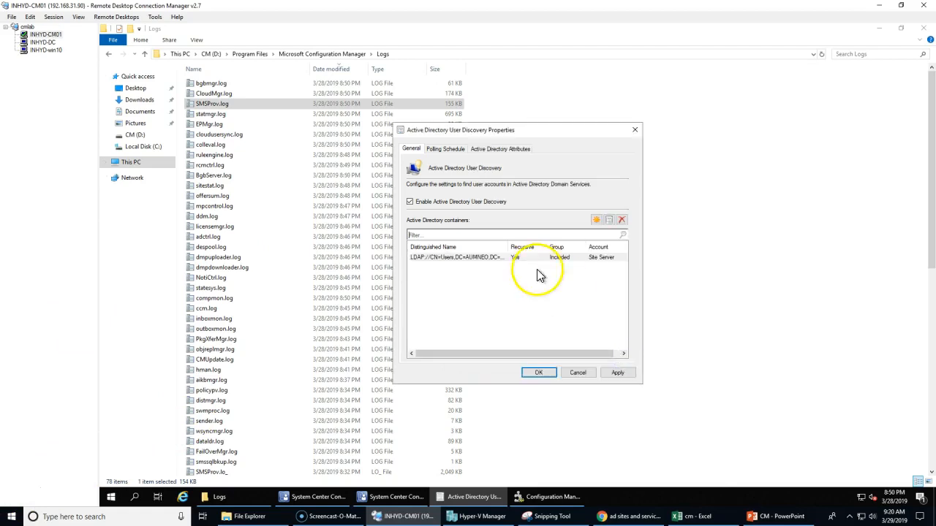
- Widen the Distinguished Name column to check the full LDAP path of the added container
drag(506, 248, 542, 252)
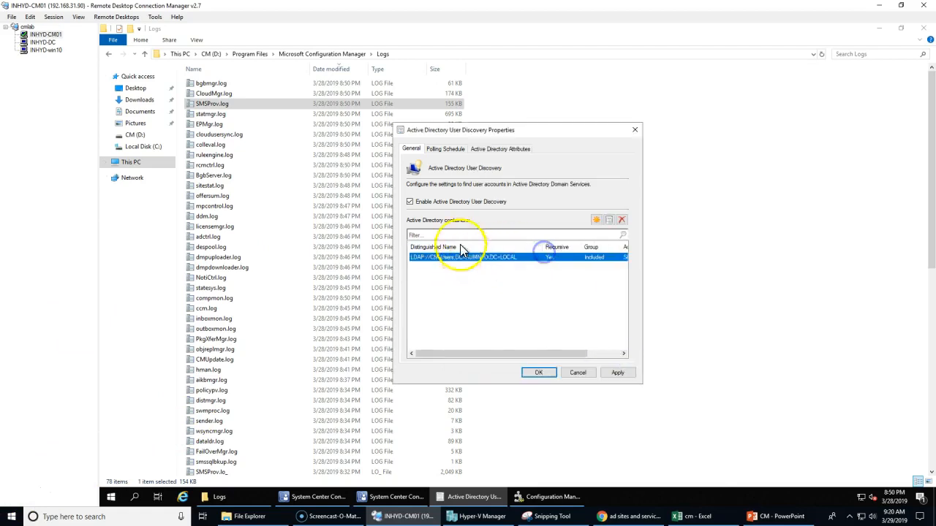
click(462, 266)
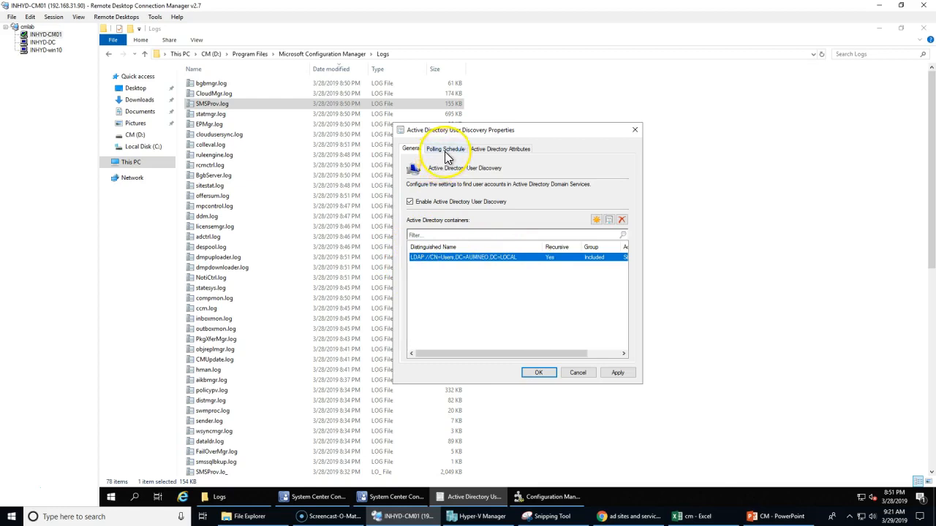
click(421, 261)
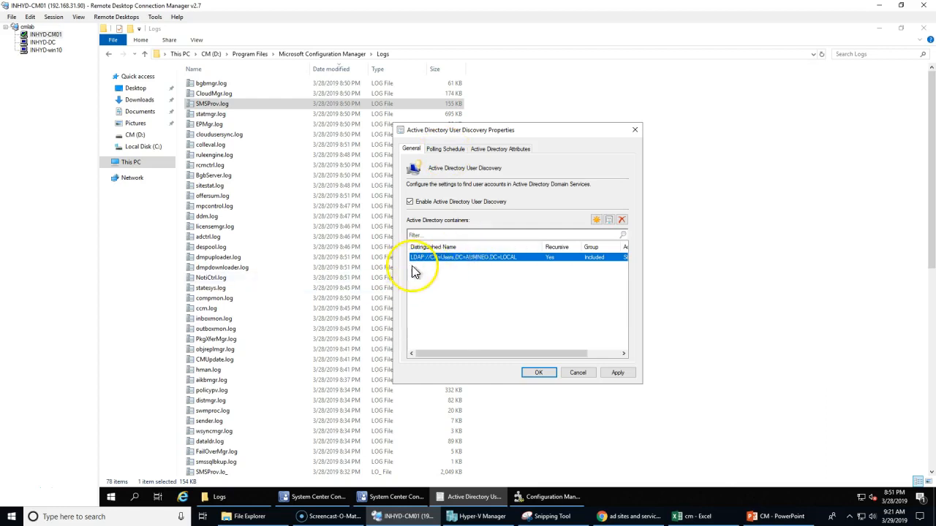
- Review the full discovery polling schedule and set the delta discovery interval to 15 minutes
click(453, 150)
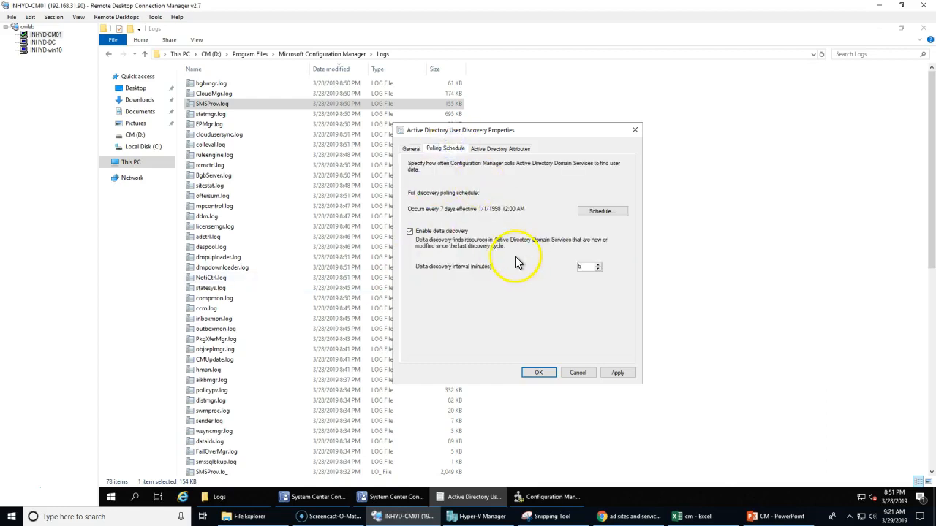
drag(583, 268, 516, 270)
click(572, 283)
drag(442, 211, 478, 210)
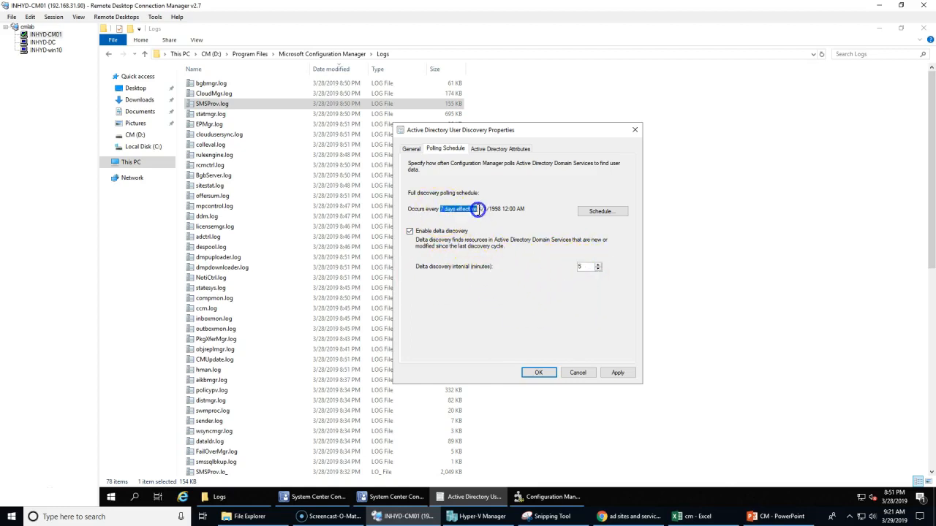
click(479, 210)
drag(479, 210, 410, 212)
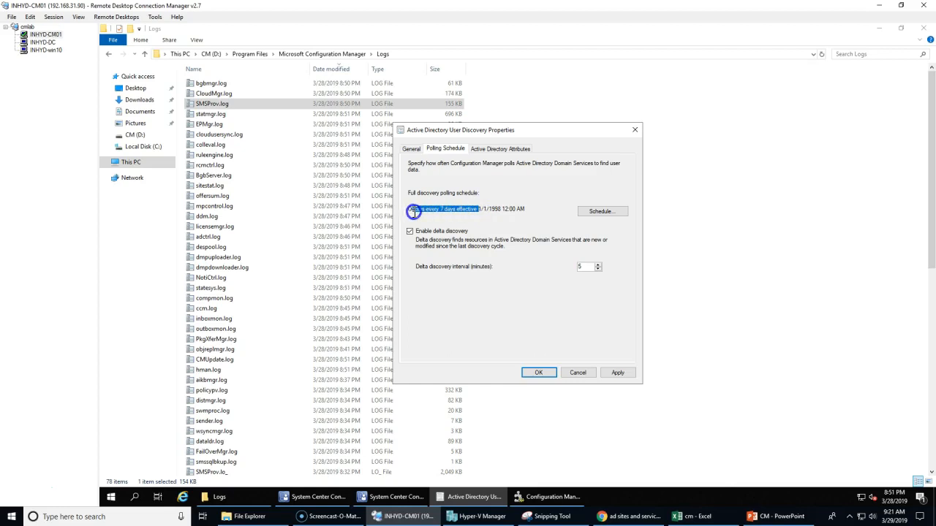
drag(479, 210, 518, 199)
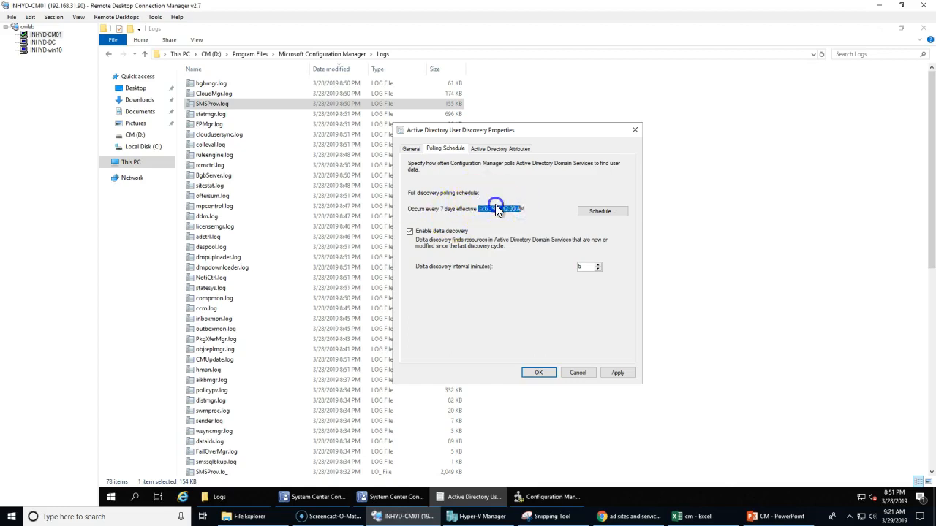
click(506, 207)
drag(481, 210, 550, 201)
click(515, 210)
text(15)
click(505, 294)
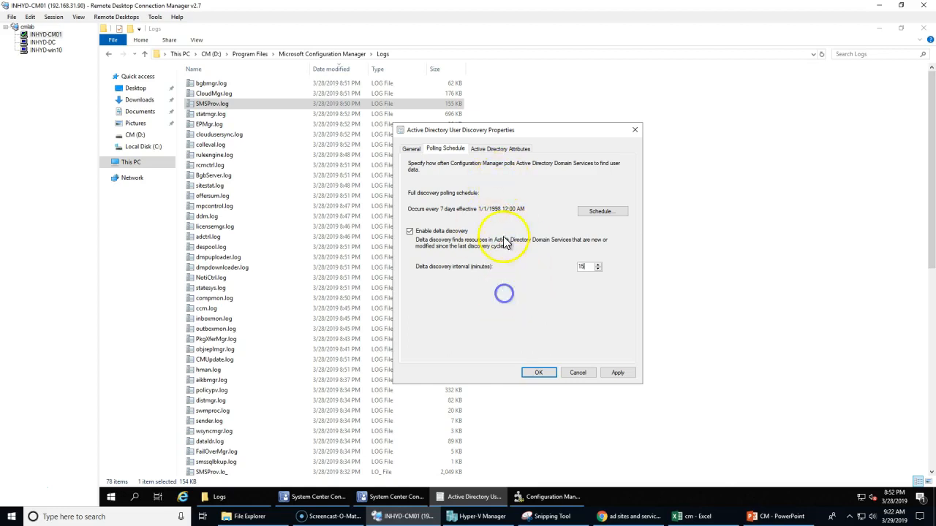
- Examine the additional attributes available for user discovery and the attributes discovered by default
click(493, 150)
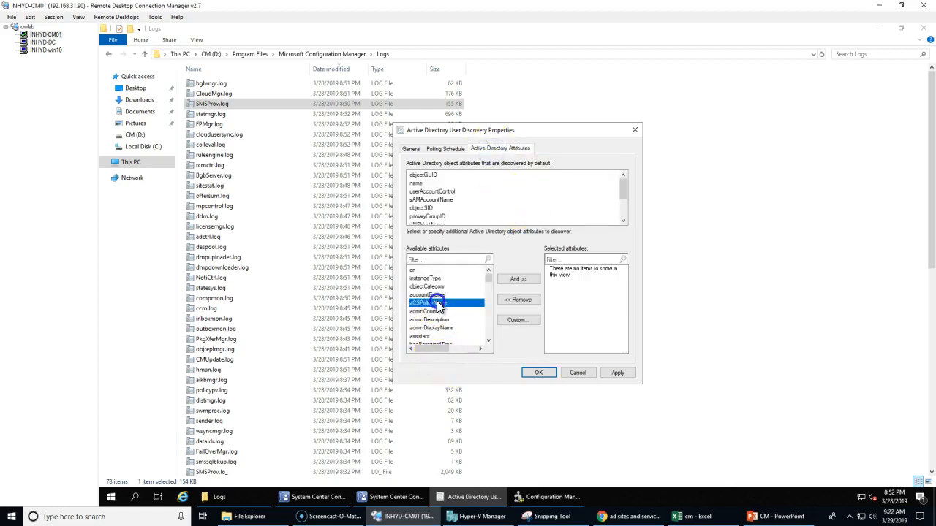
scroll(439, 301, down, 17)
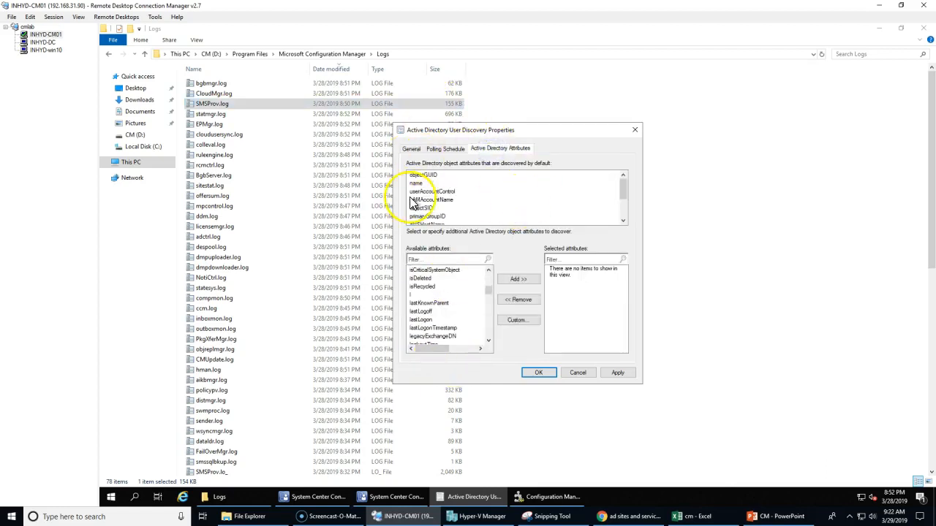
scroll(436, 315, down, 6)
scroll(439, 314, down, 15)
click(486, 314)
drag(486, 314, 487, 337)
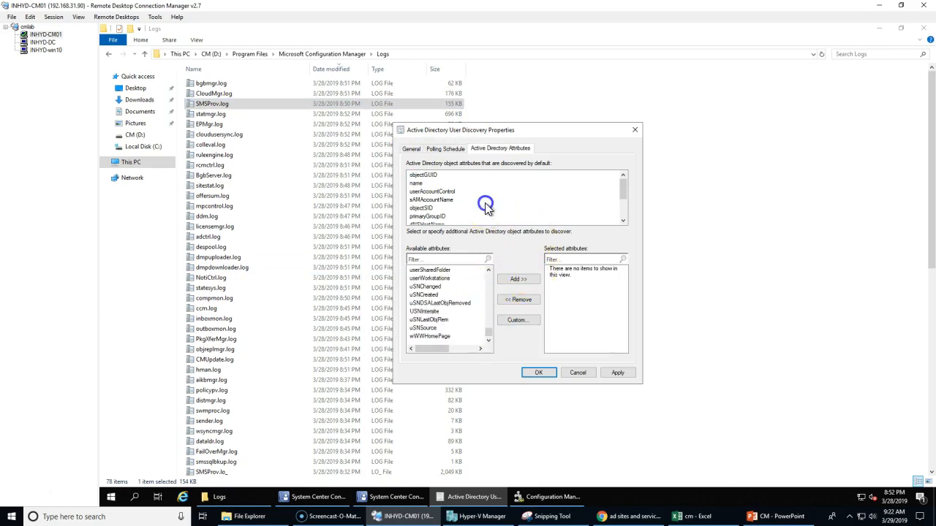
scroll(486, 211, down, 2)
click(439, 218)
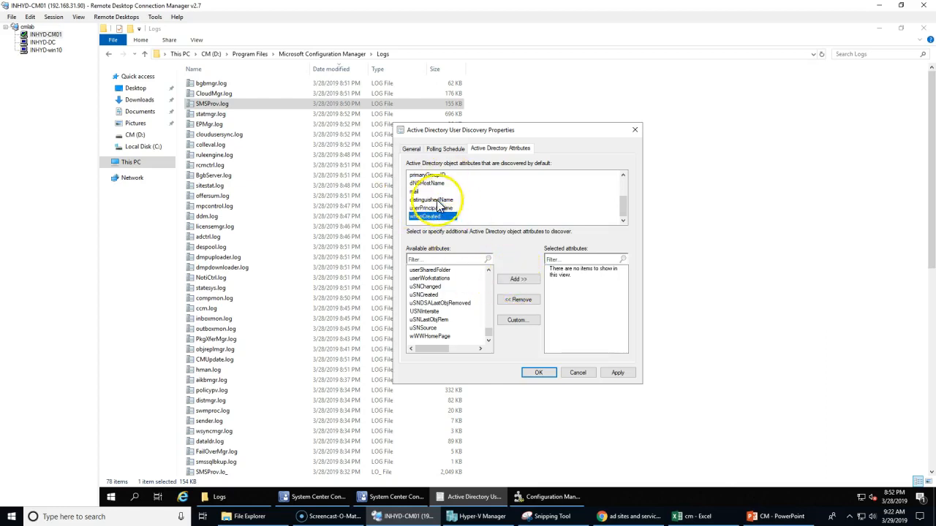
- Add employeeType to the selected discovery attributes, apply the settings and agree to run full discovery as soon as possible
scroll(442, 311, up, 10)
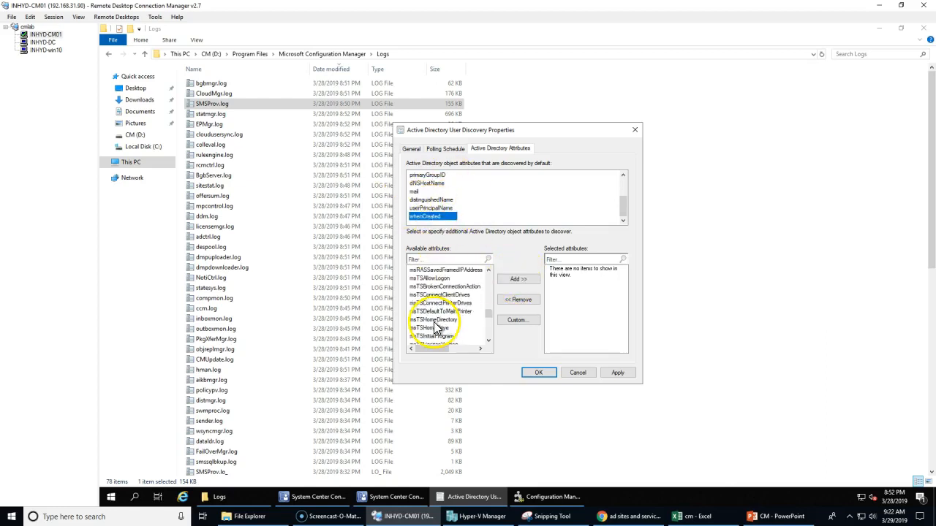
scroll(443, 329, up, 15)
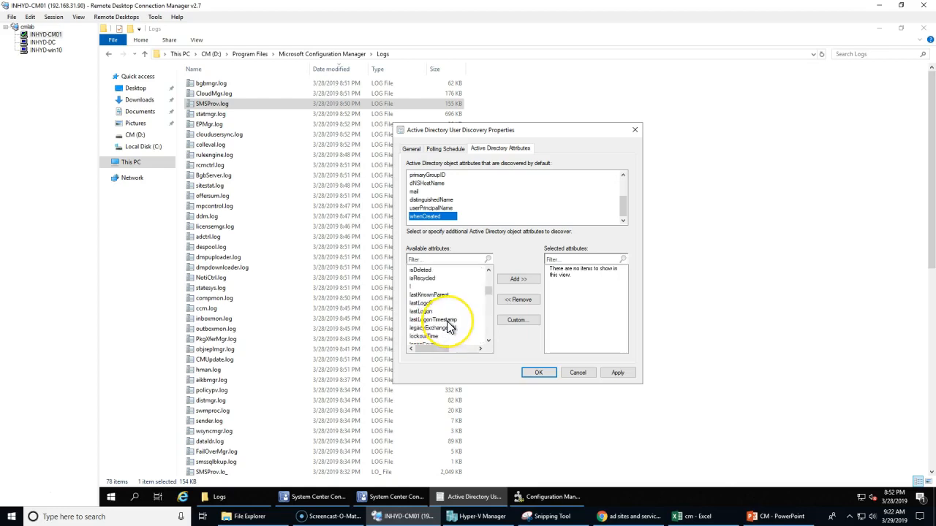
scroll(449, 327, up, 20)
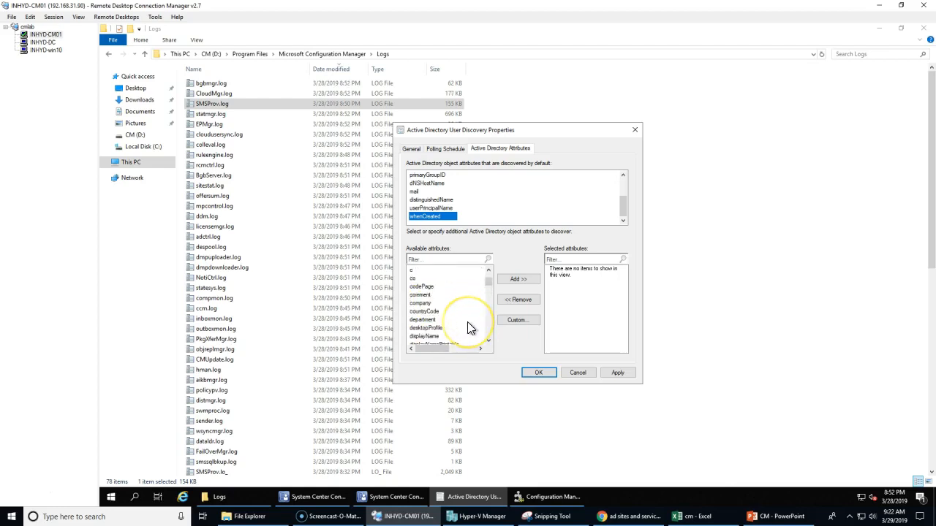
scroll(470, 329, up, 3)
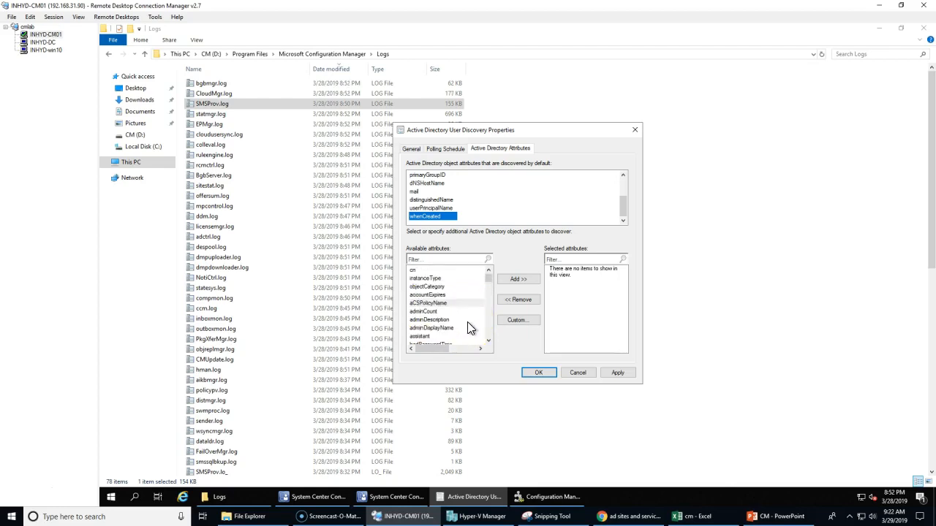
scroll(467, 321, down, 6)
click(437, 327)
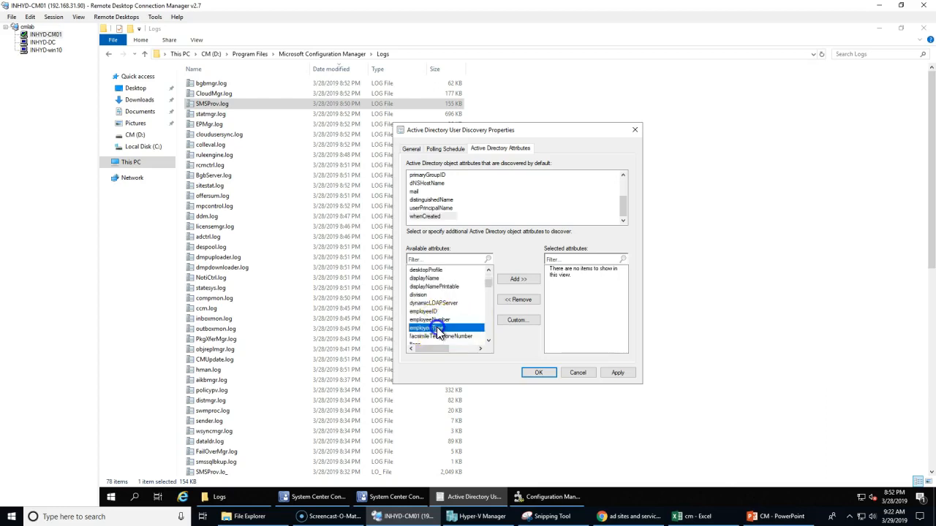
click(517, 279)
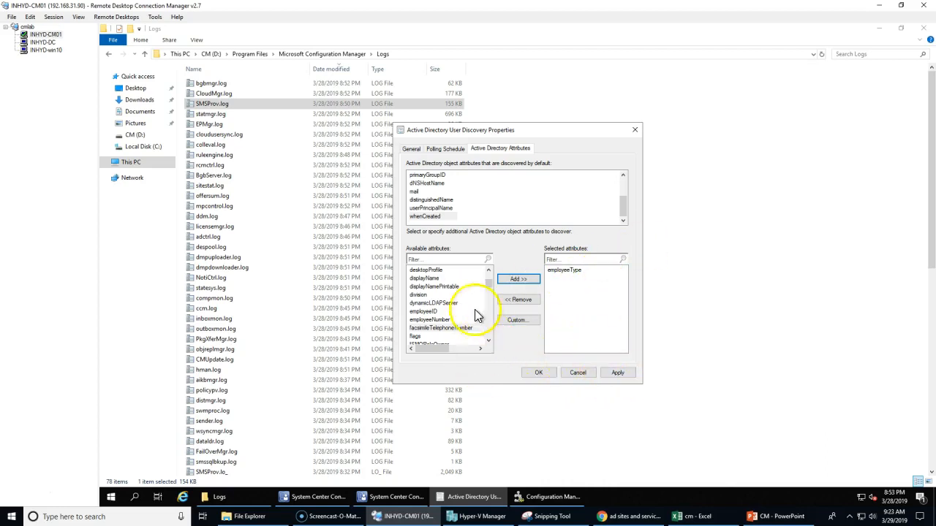
click(619, 374)
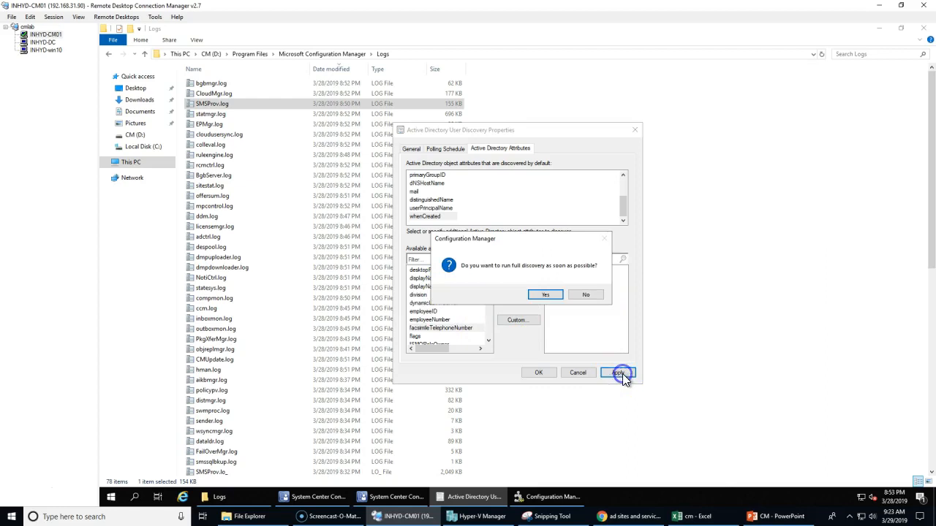
click(543, 295)
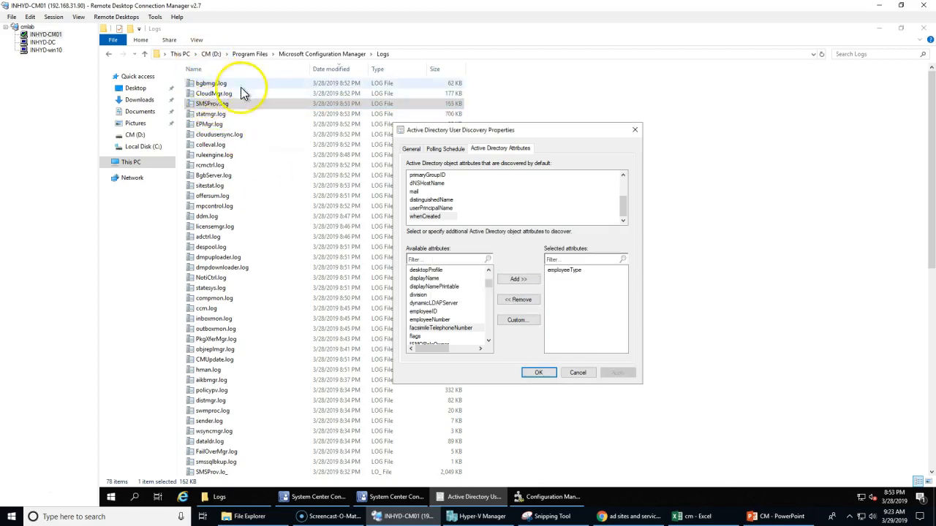
- Return to the Logs folder, refresh it repeatedly to check for recent discovery activity and select adusrdis.log
click(613, 93)
right_click(613, 91)
click(636, 128)
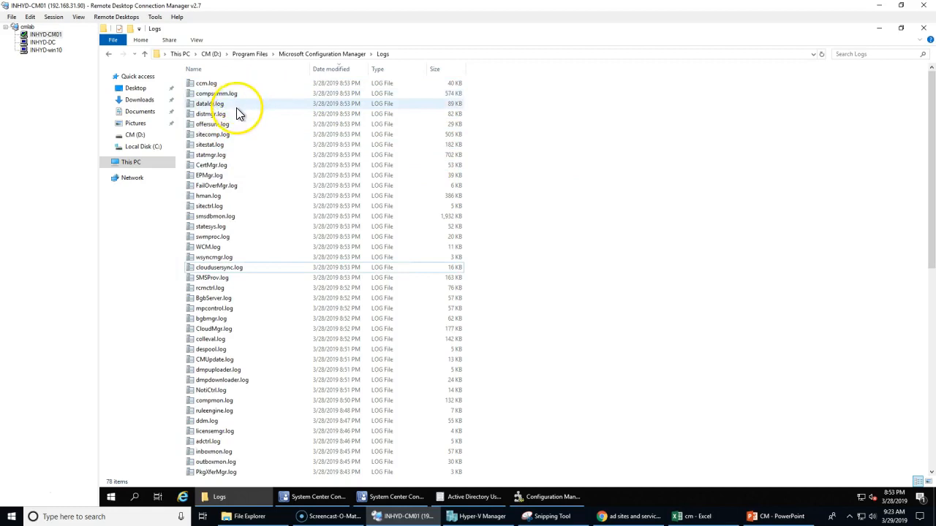
right_click(582, 98)
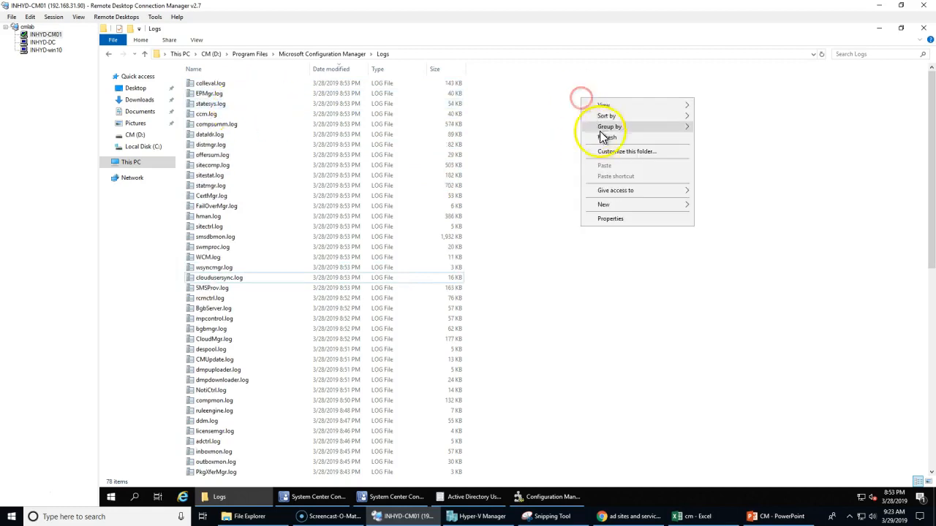
click(608, 139)
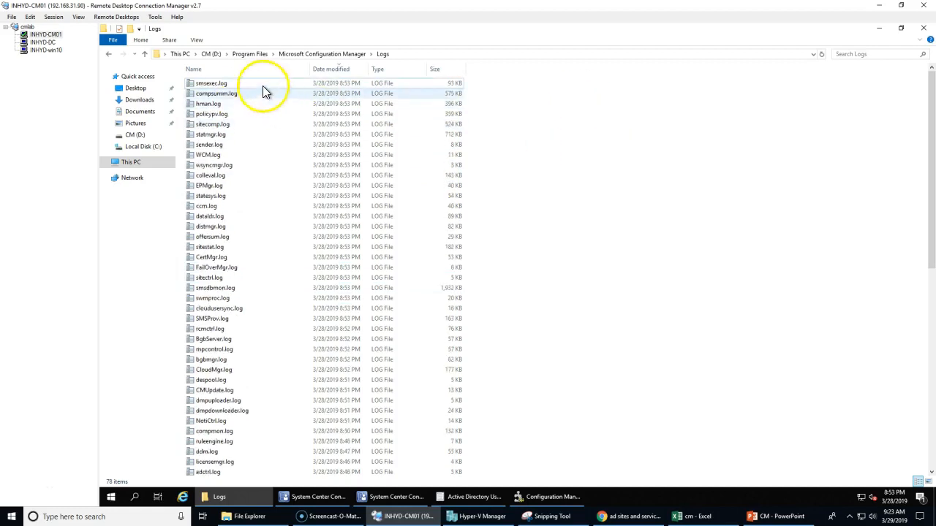
right_click(598, 104)
click(621, 142)
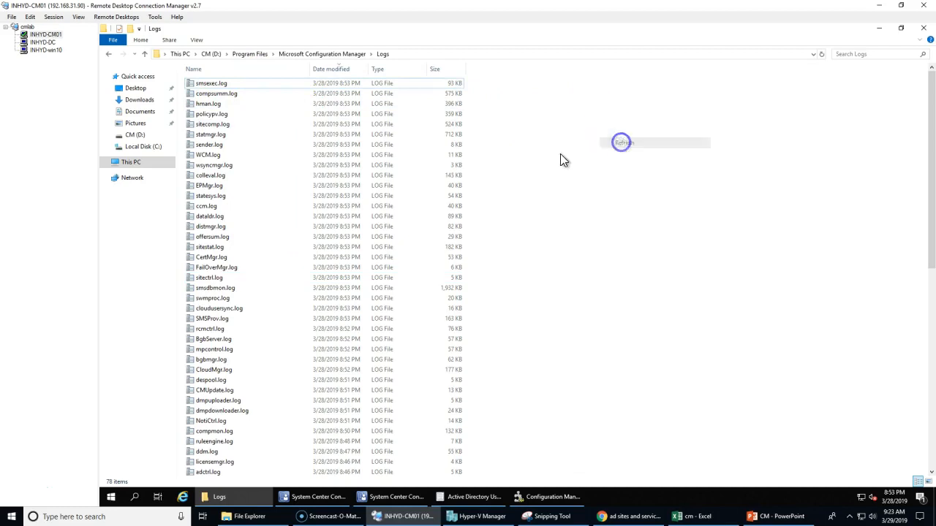
right_click(558, 115)
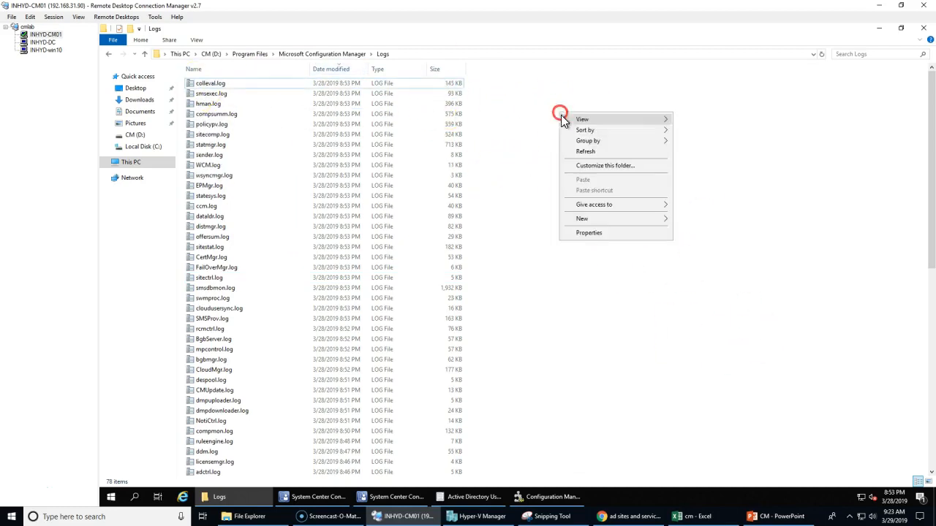
click(574, 154)
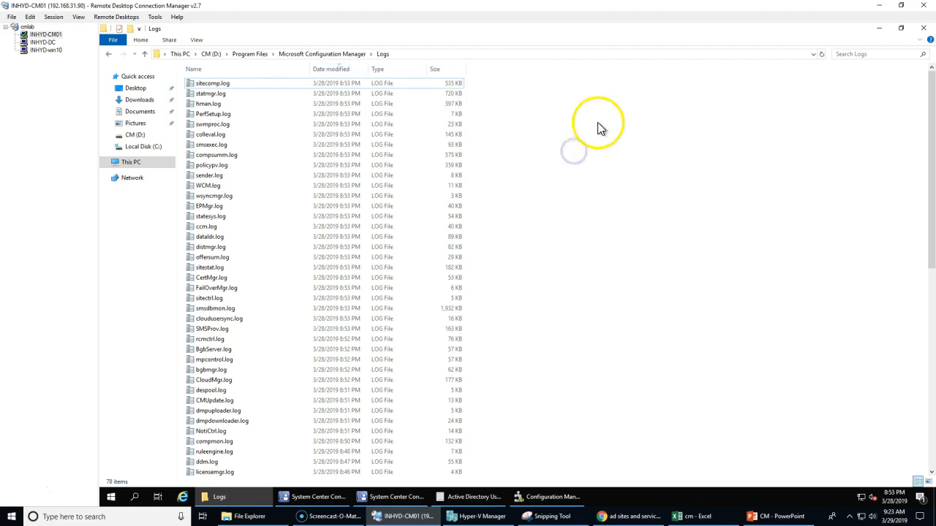
right_click(601, 125)
click(623, 161)
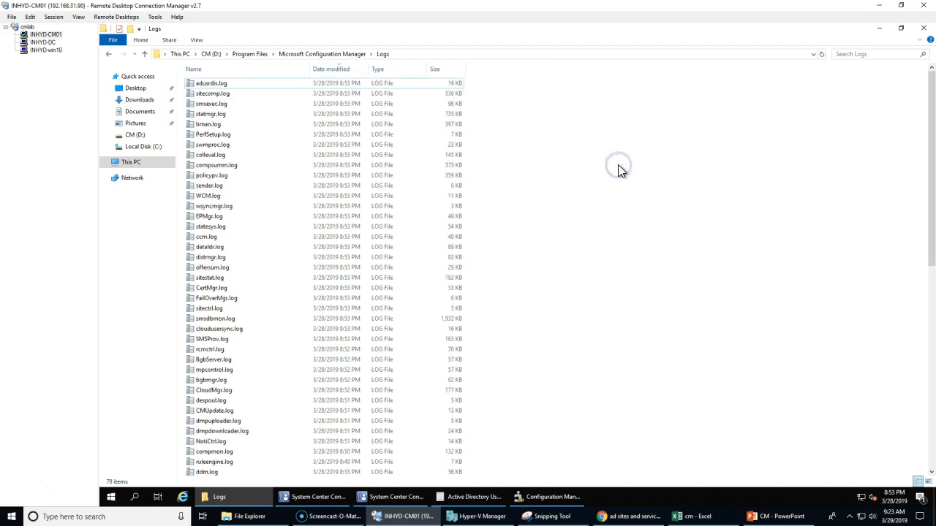
click(214, 93)
click(217, 84)
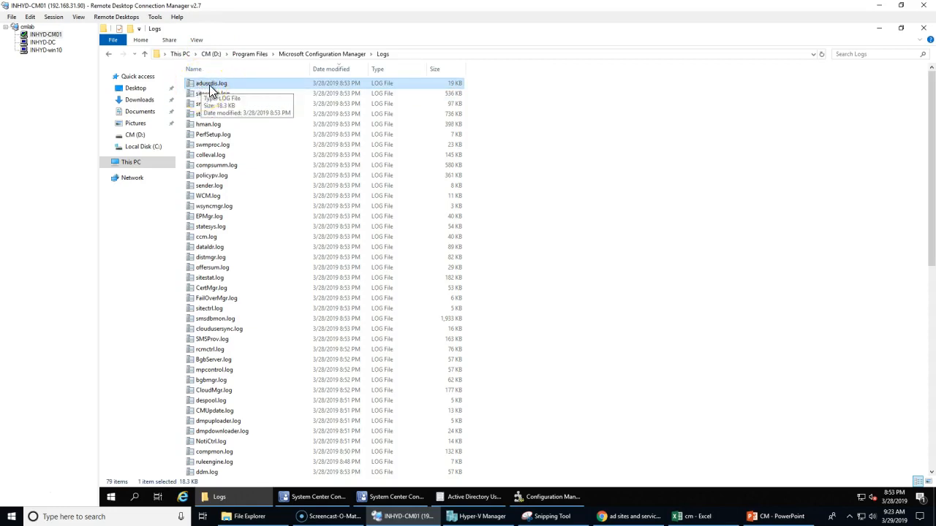
- Open adusrdis.log and examine its first entries, from the discovery agent's service start through the schedule settings to the search scope validation
double_click(215, 86)
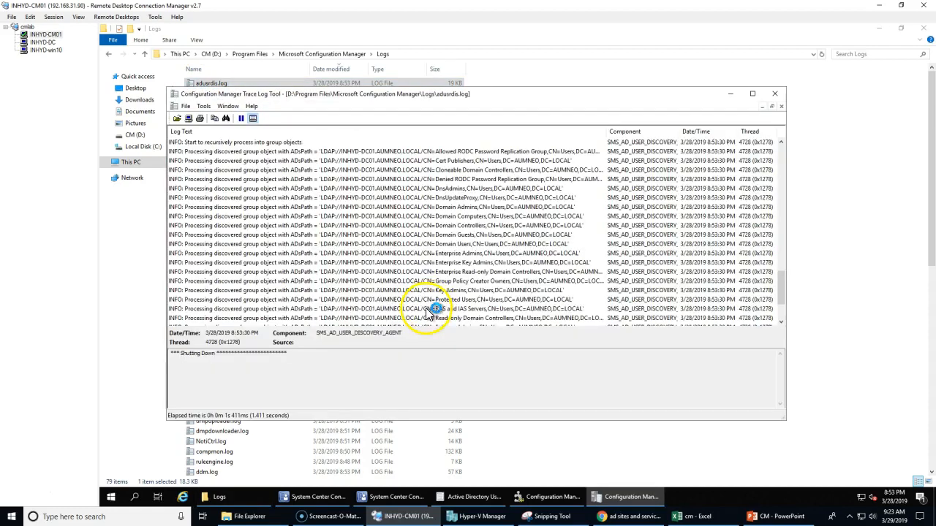
scroll(413, 284, up, 10)
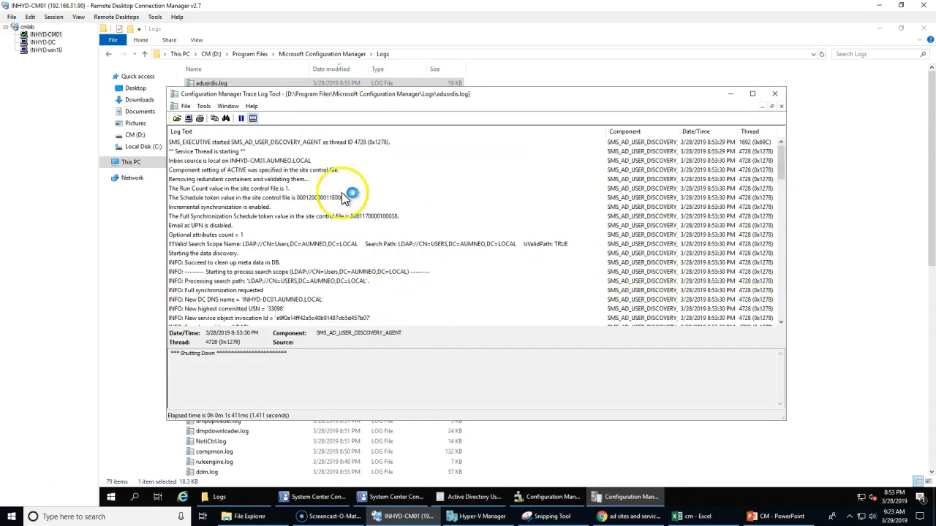
click(330, 142)
click(251, 152)
click(273, 199)
click(270, 207)
click(266, 244)
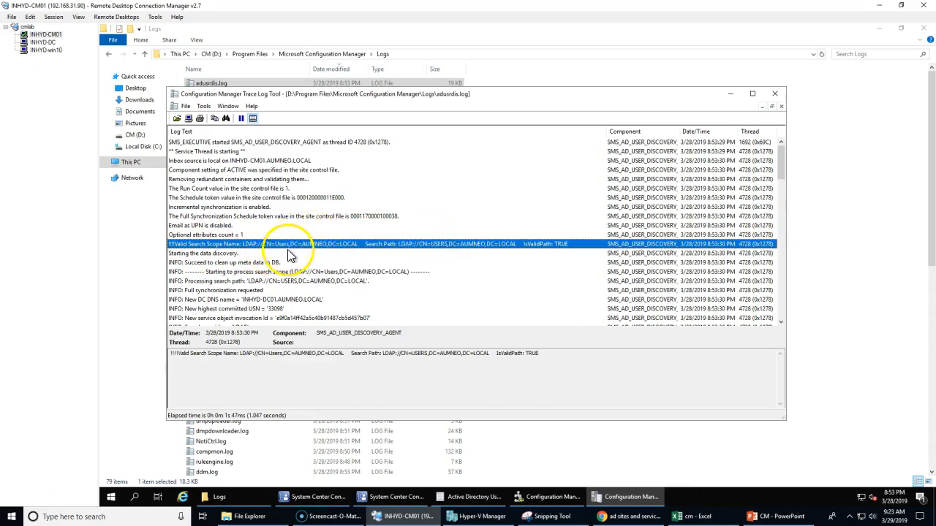
- Examine the log entries for the data discovery start, the Users container search scope processing and the domain controller's DNS name
click(207, 255)
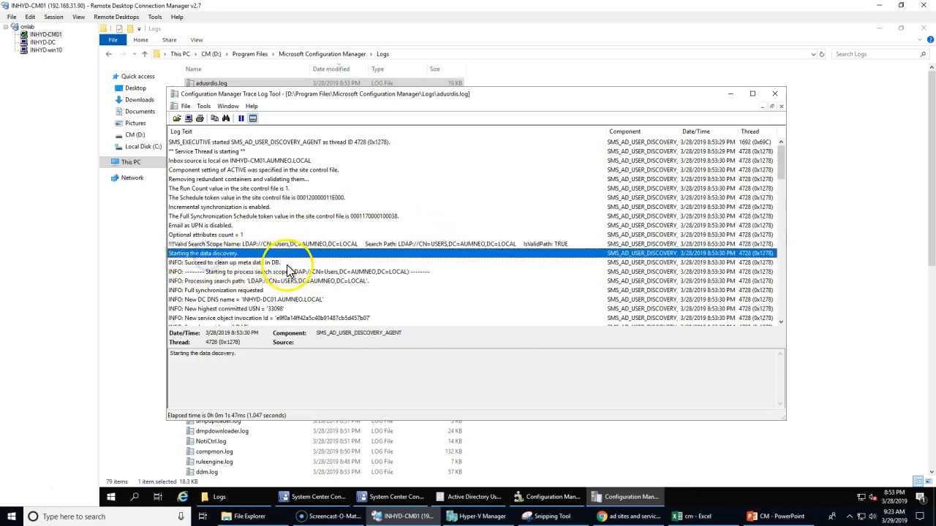
scroll(318, 245, down, 2)
click(328, 216)
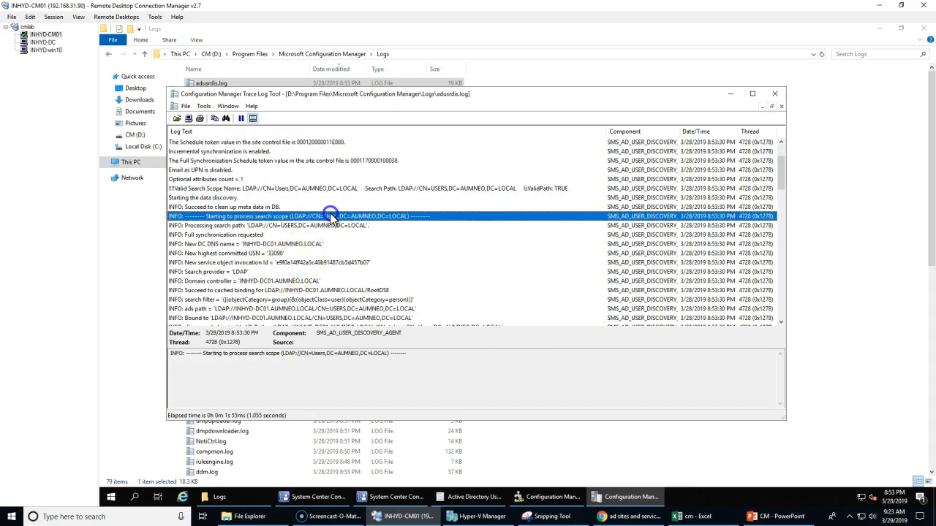
click(271, 243)
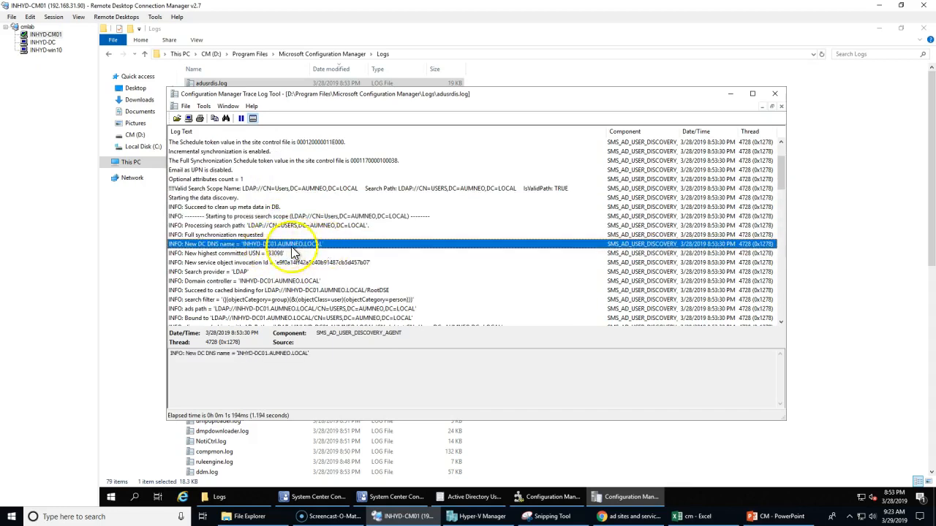
- Examine the adusrdis.log entries covering the LDAP binding, search filter and discovered group objects of the user discovery run
scroll(310, 253, down, 2)
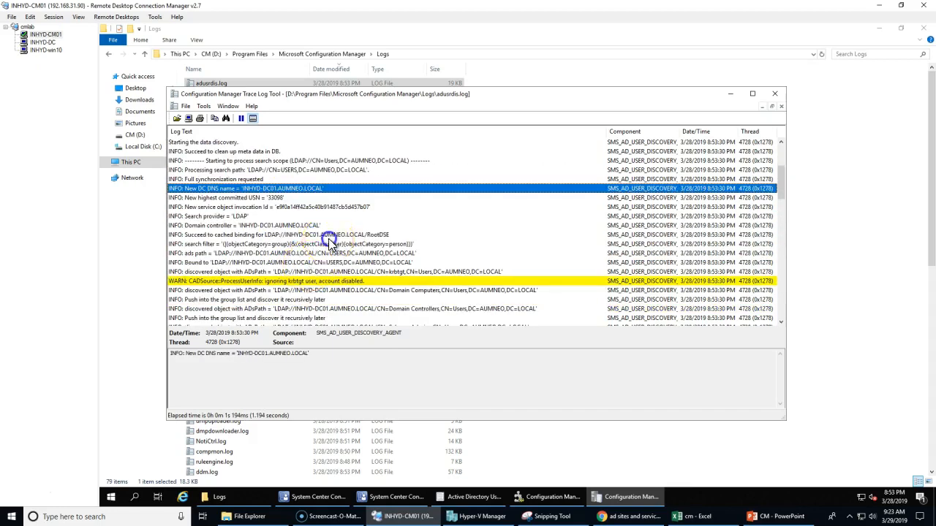
click(315, 253)
click(275, 235)
click(277, 245)
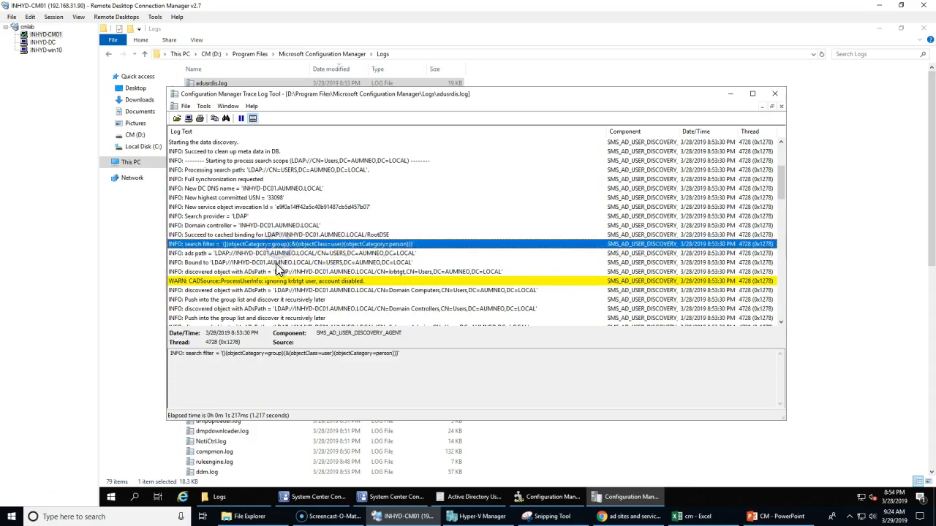
click(275, 265)
scroll(279, 296, down, 4)
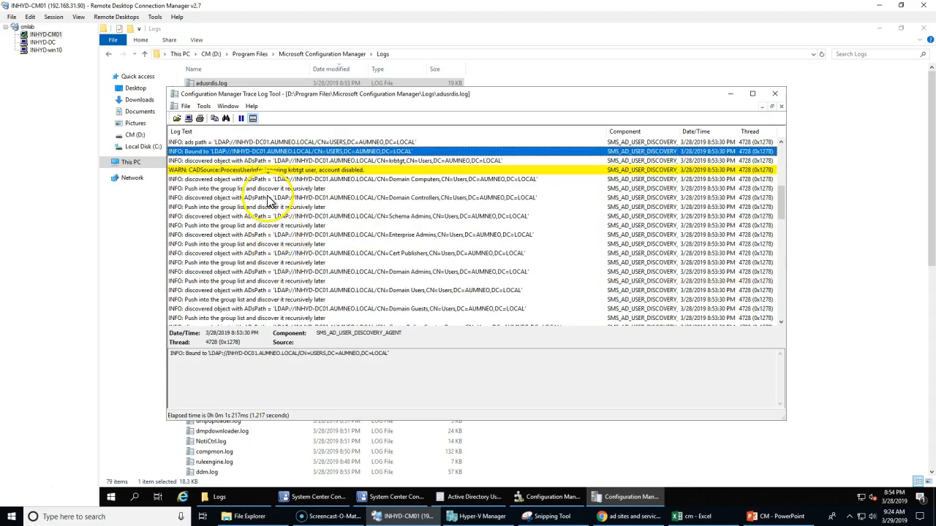
click(270, 197)
click(281, 279)
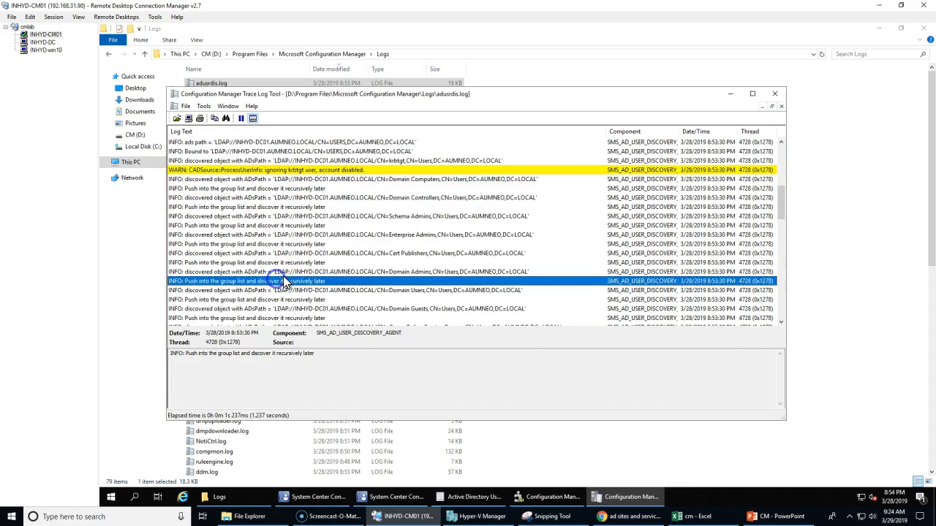
scroll(283, 272, down, 10)
click(297, 235)
scroll(292, 236, down, 1)
scroll(300, 243, down, 5)
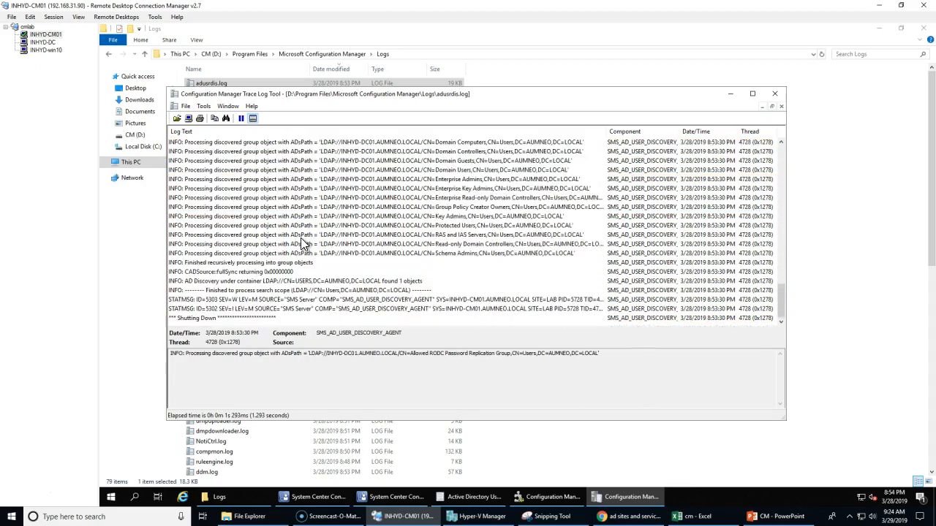
- Examine the closing entries of adusrdis.log, including the discovery result for the Users container and the status messages
click(365, 309)
click(364, 290)
click(356, 300)
click(349, 281)
scroll(347, 259, up, 5)
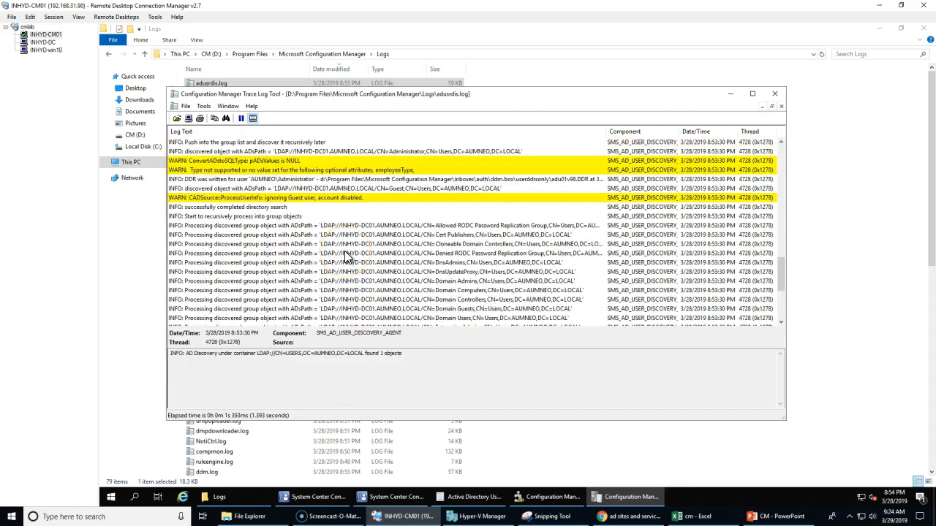
scroll(370, 311, down, 5)
click(370, 309)
click(394, 282)
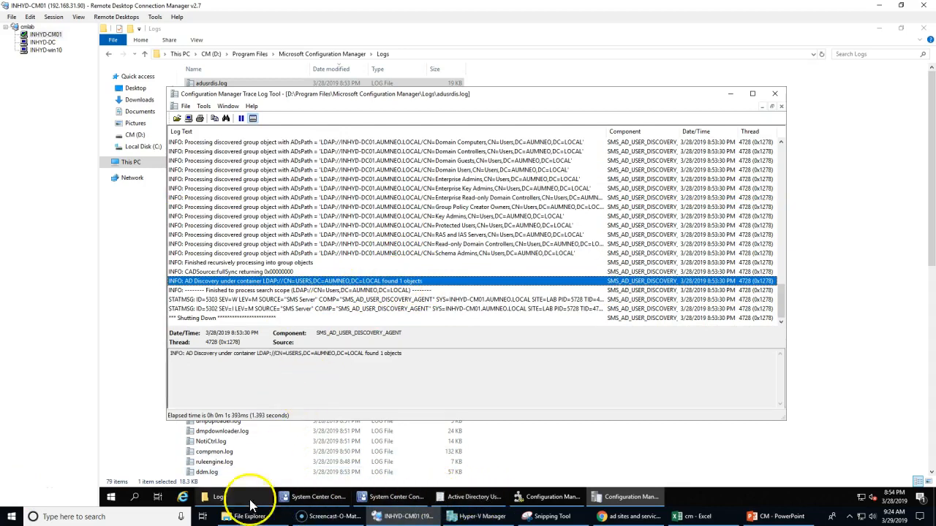
- Switch to the INHYD-DC session, open Active Directory Users and Computers and display the AUMNEO.LOCAL Users container
click(43, 41)
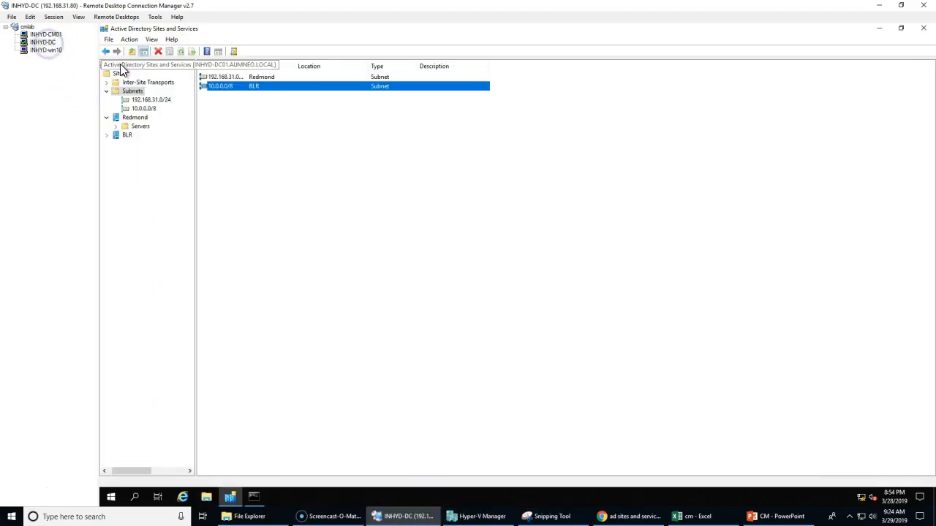
click(209, 500)
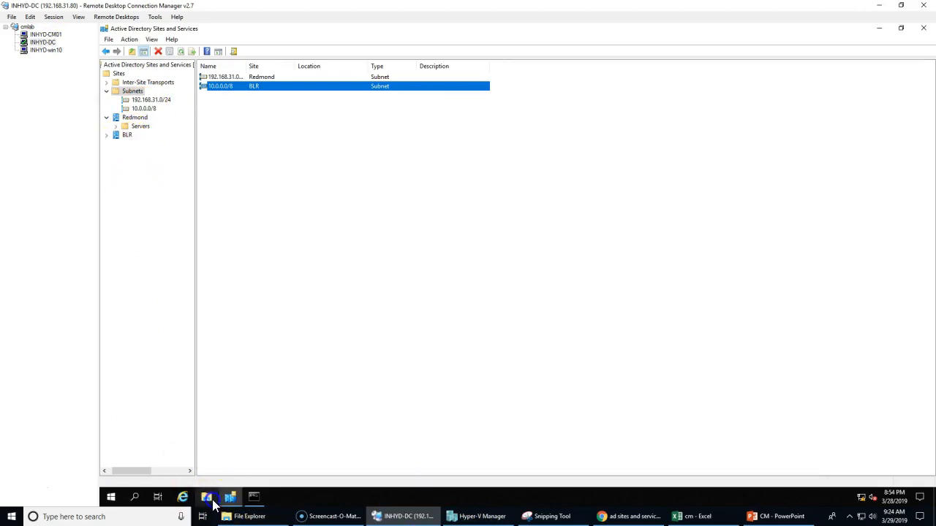
click(111, 502)
click(282, 283)
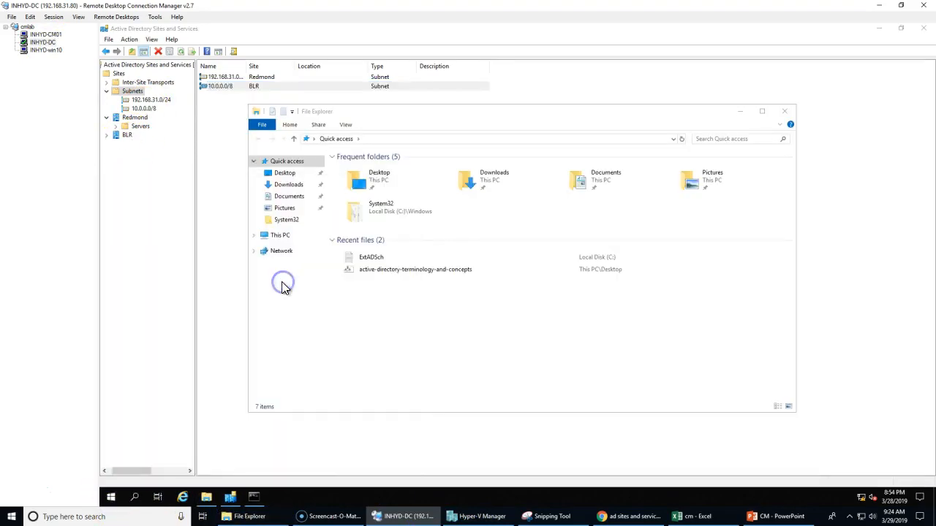
double_click(226, 136)
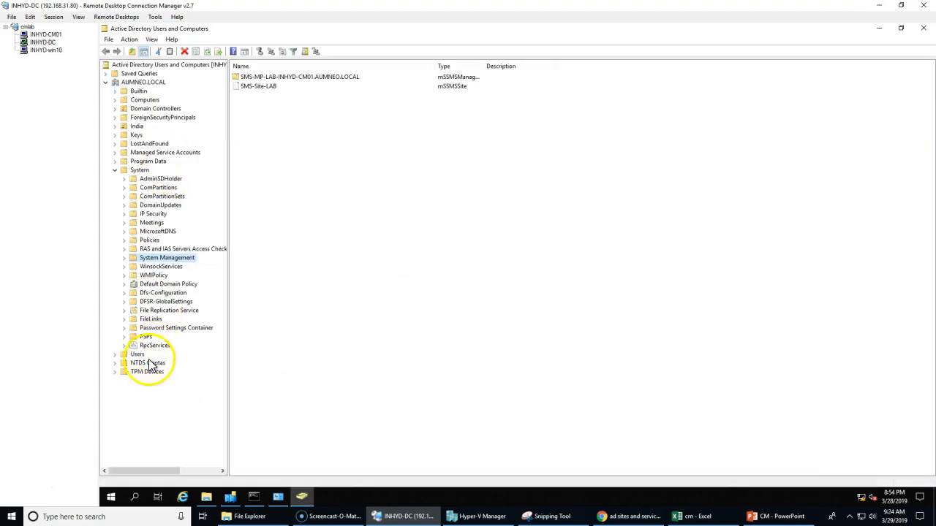
click(137, 355)
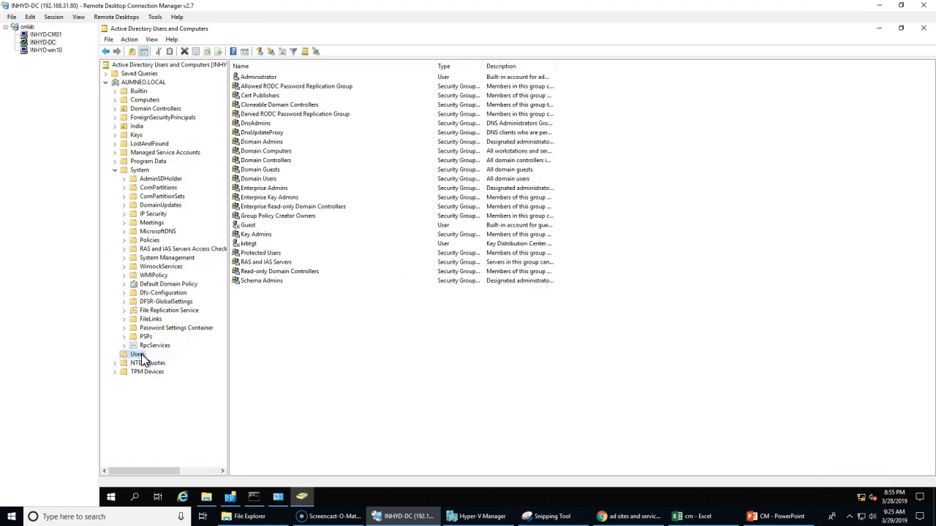
- Sort the Users container by type and examine its user accounts, including Guest, krbtgt and Administrator
click(295, 320)
click(248, 225)
click(249, 244)
click(330, 393)
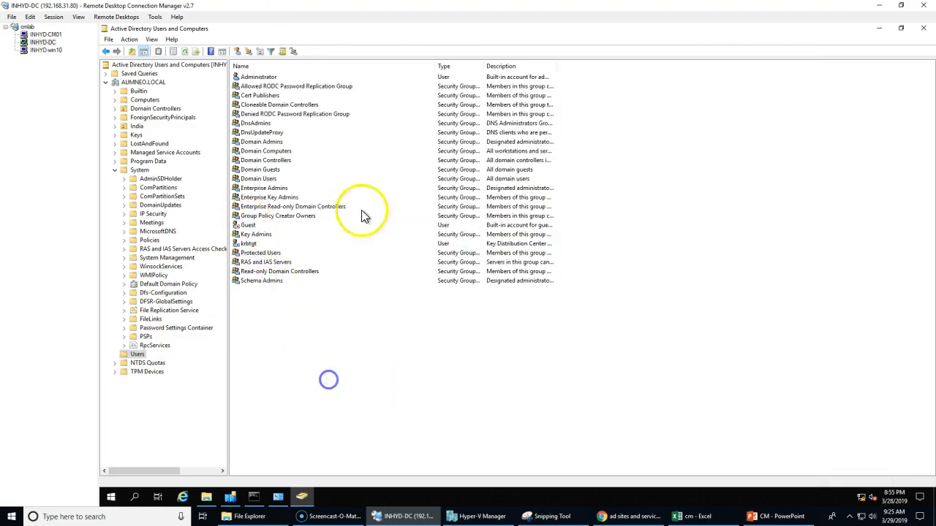
click(444, 66)
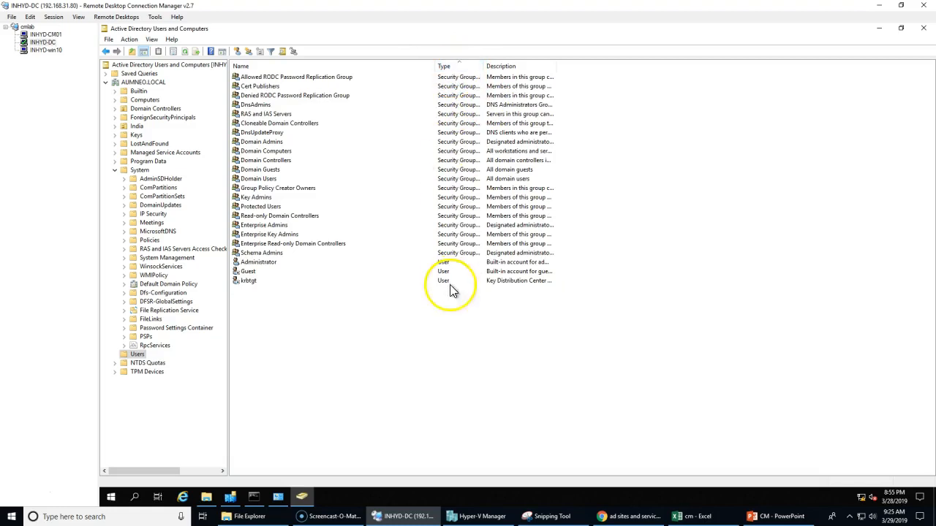
drag(453, 347, 433, 270)
click(494, 347)
drag(408, 341, 250, 268)
click(304, 343)
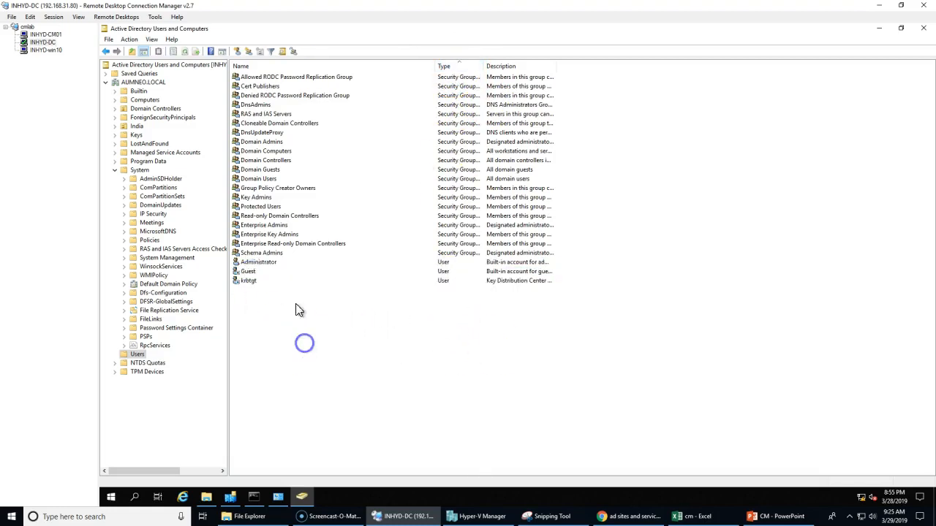
click(267, 262)
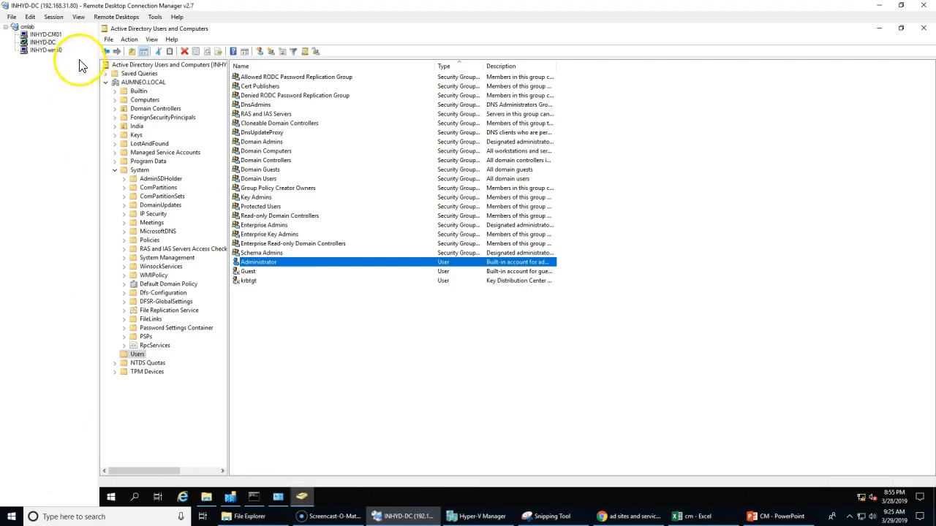
- Return to the INHYD-CM01 session and review adusrdis.log from its start to its end, checking the run count, optional attributes and discovery result
click(45, 34)
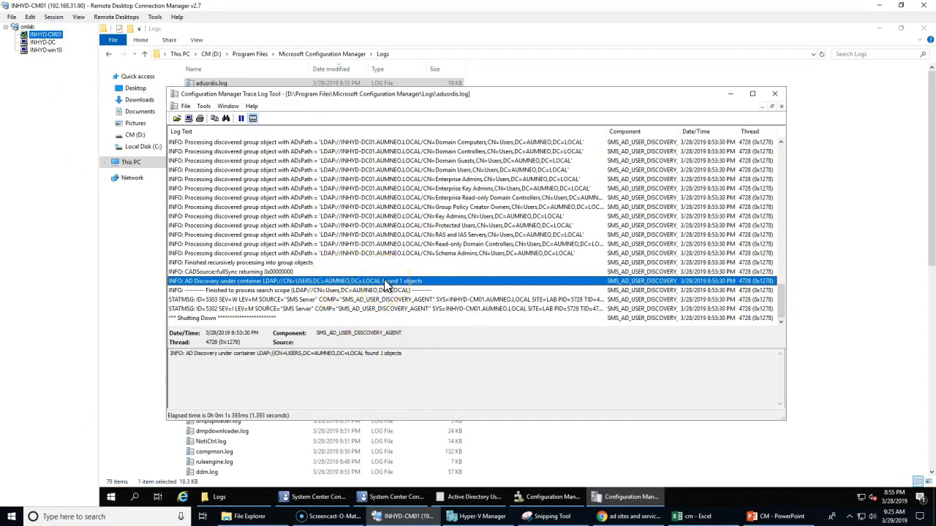
scroll(385, 286, up, 15)
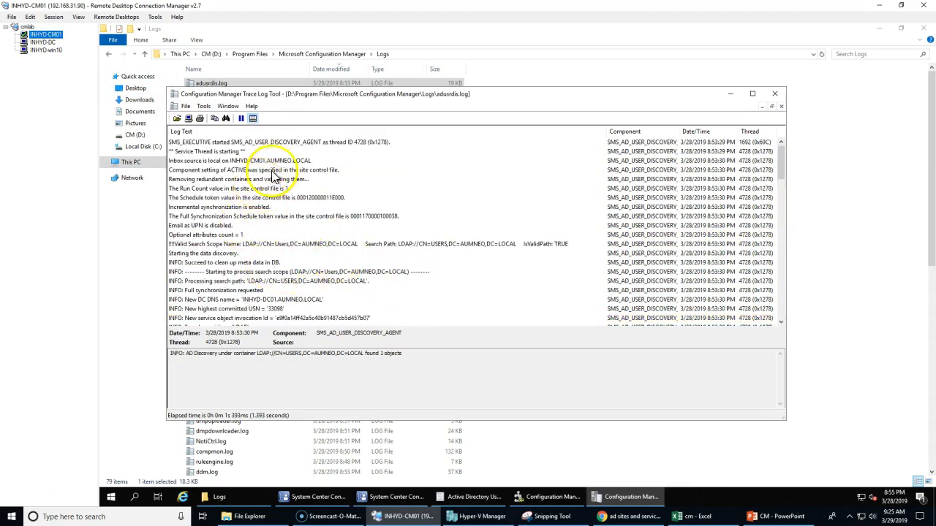
click(212, 143)
click(267, 188)
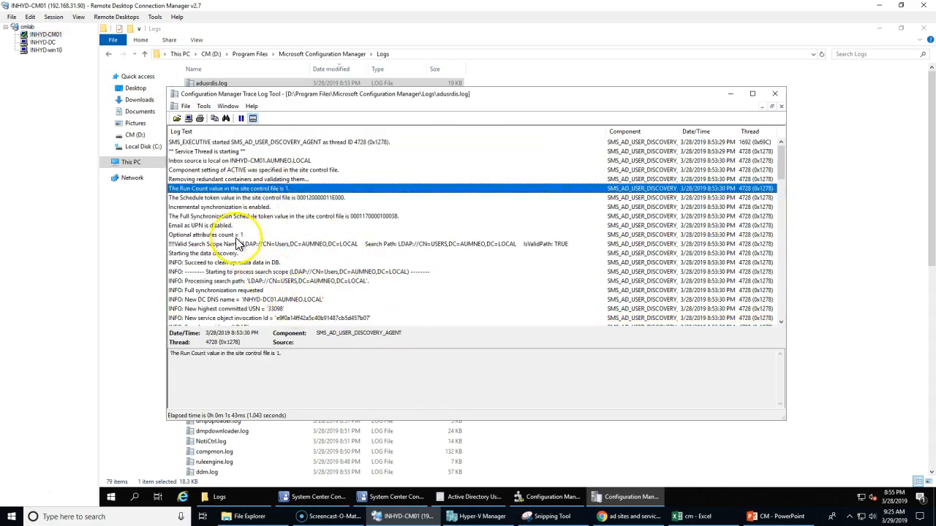
click(243, 234)
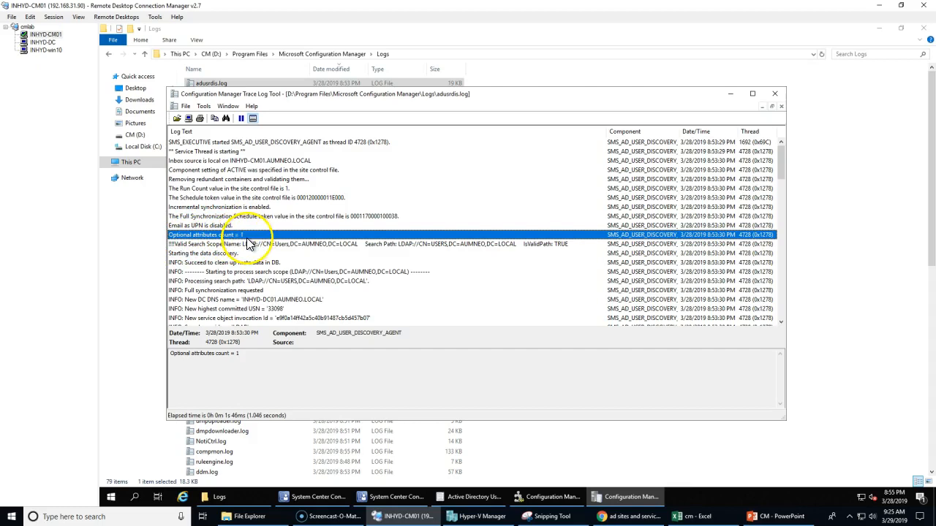
scroll(296, 256, down, 1)
scroll(296, 256, down, 15)
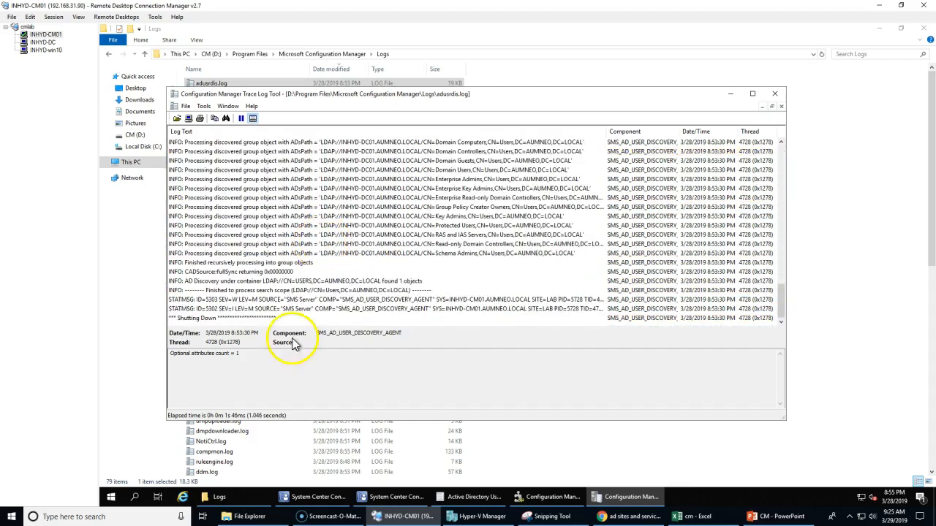
click(395, 318)
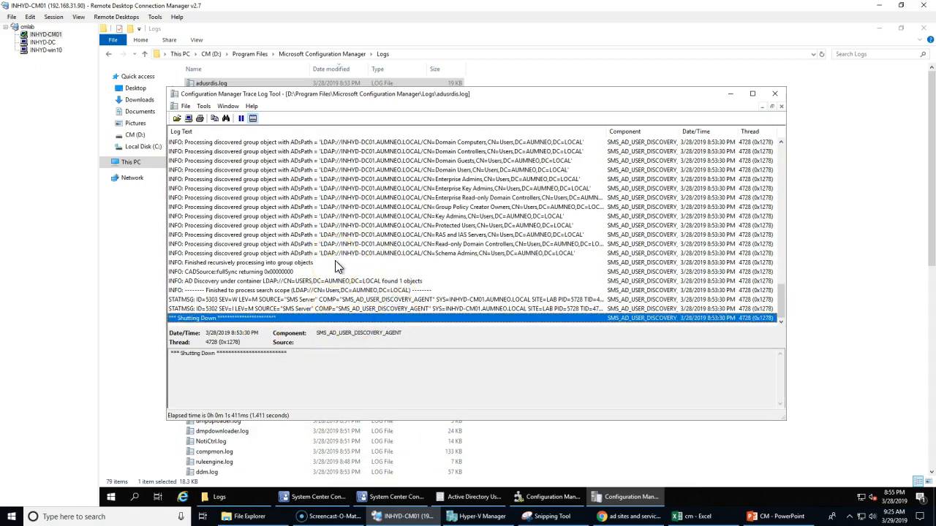
click(264, 281)
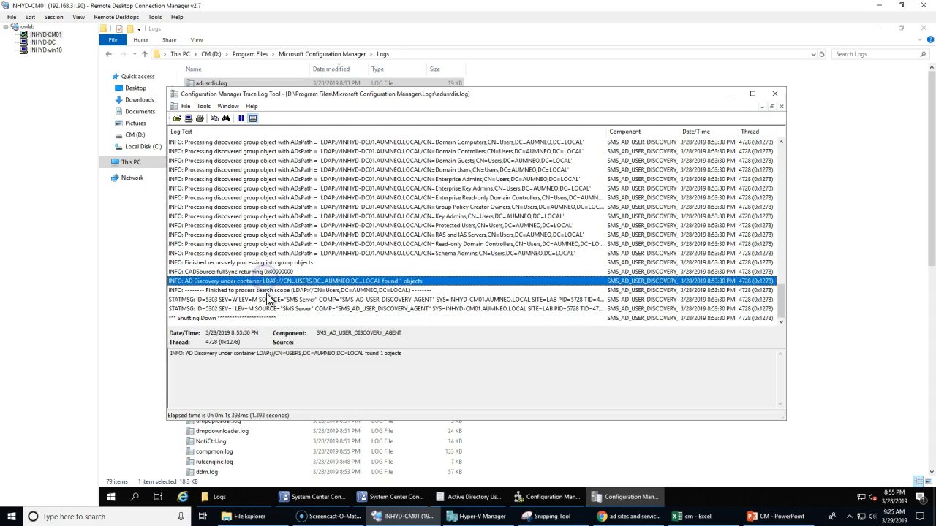
- Switch to the Configuration Manager console, list the Users under Assets and Compliance and widen the Name column
click(319, 496)
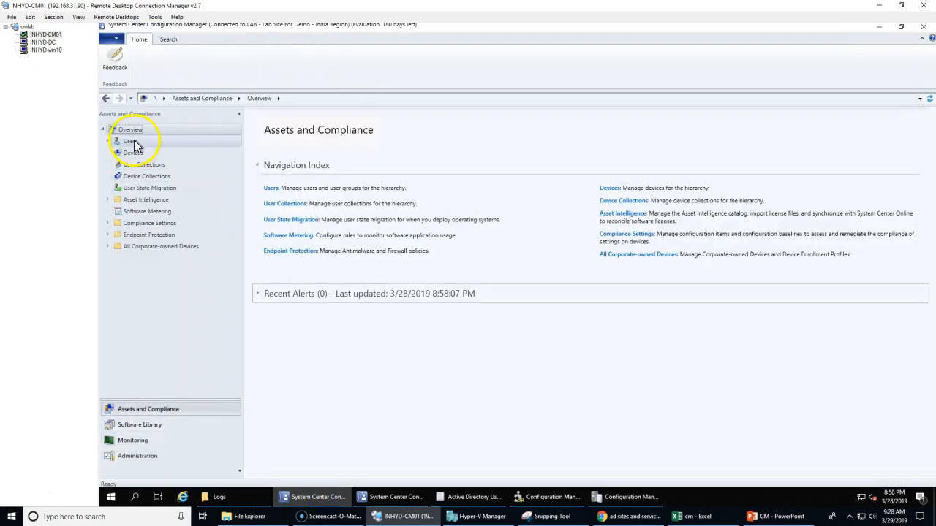
click(130, 143)
drag(376, 142, 402, 142)
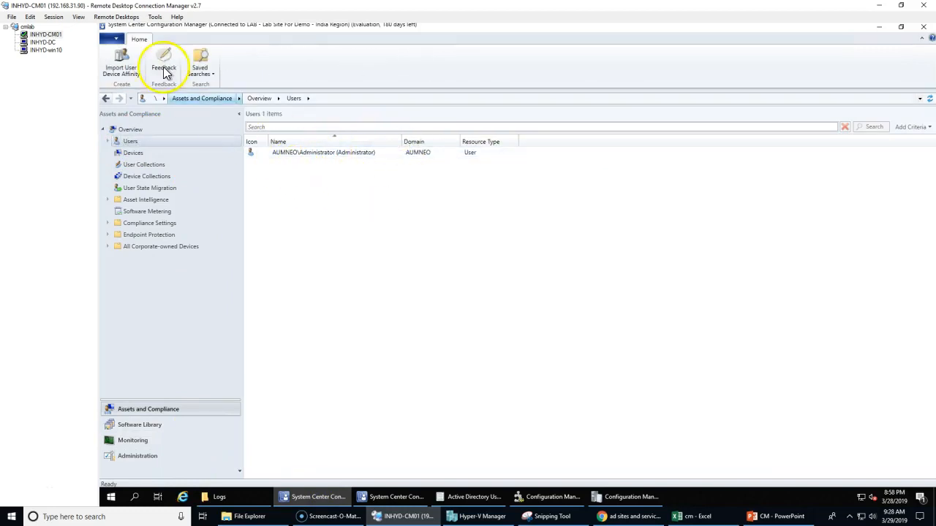
- Compare the discovered Administrator user with its account on INHYD-DC and inspect the discovery data in its properties
click(43, 42)
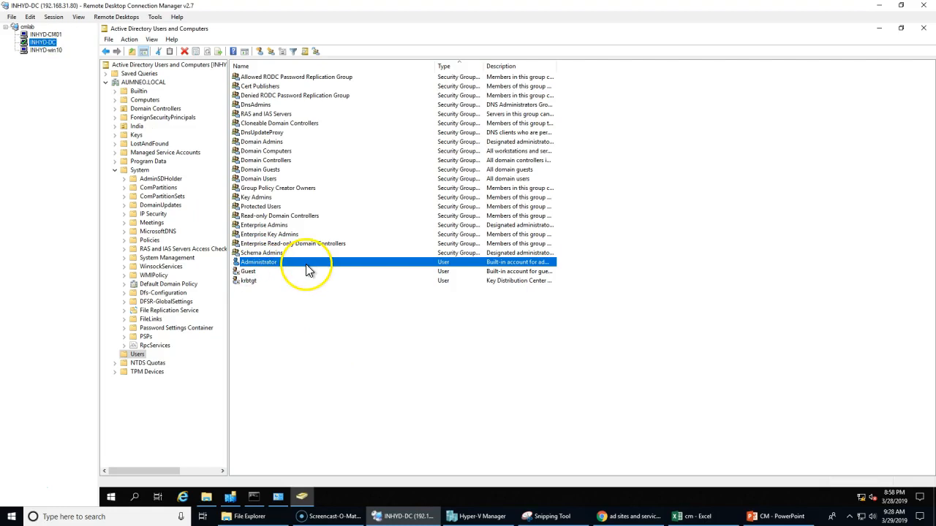
click(45, 35)
click(301, 152)
double_click(301, 153)
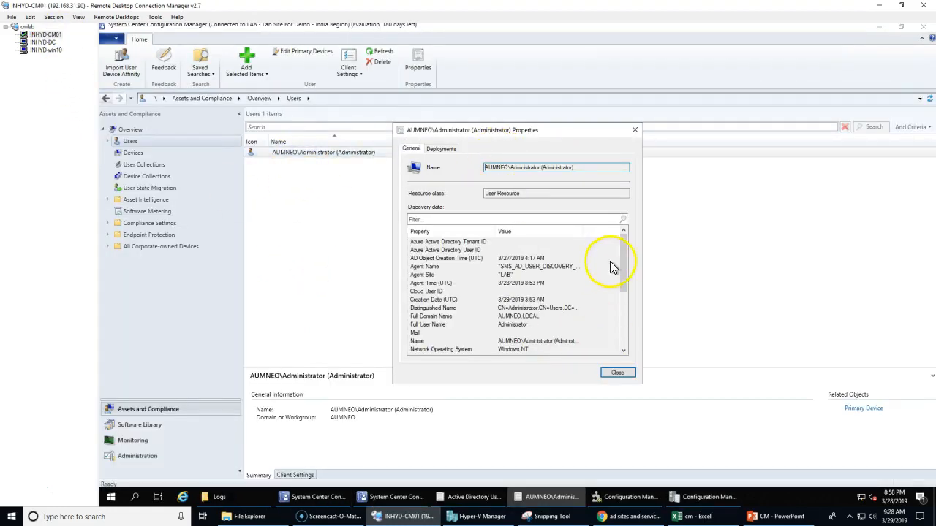
mouse_move(622, 263)
mouse_down()
mouse_move(625, 320)
mouse_move(619, 258)
mouse_up()
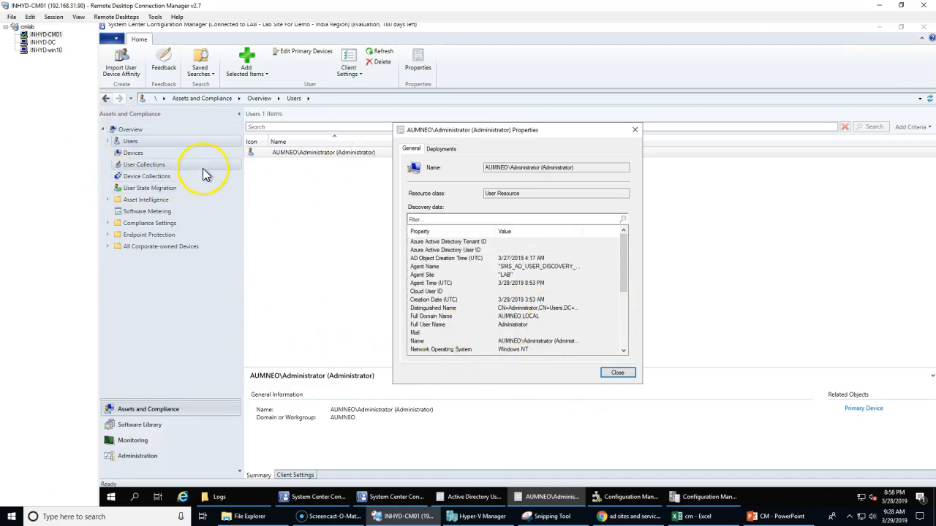
click(618, 373)
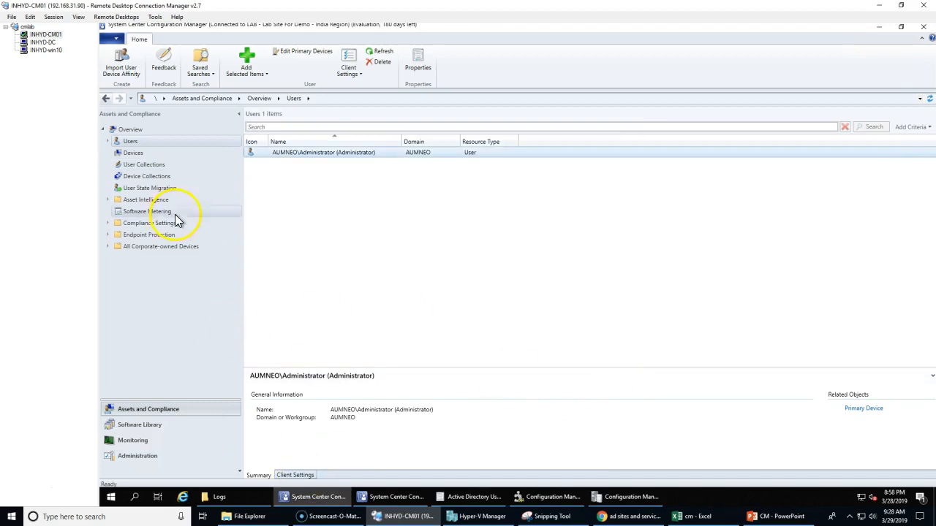
- View the Discovery Methods in the second Configuration Manager console window and return to the Assets and Compliance window
click(384, 501)
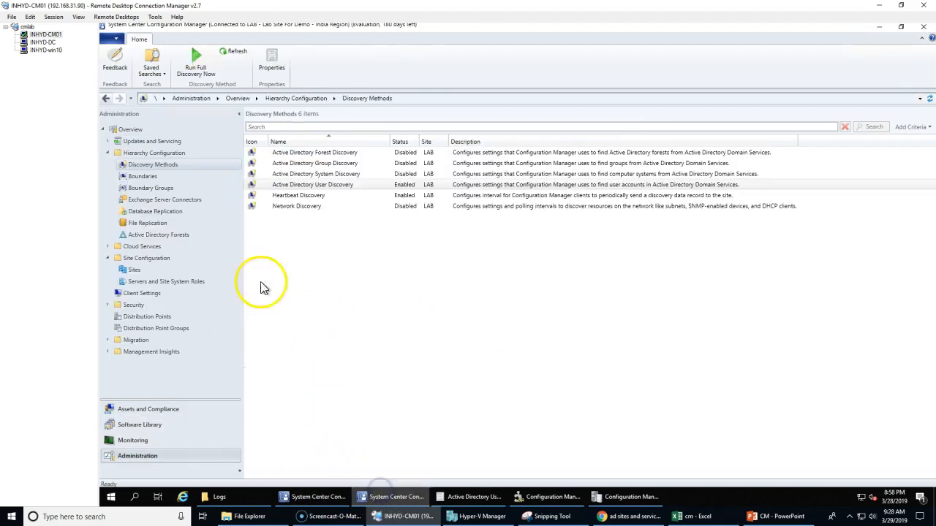
click(319, 176)
click(316, 498)
click(316, 498)
click(316, 497)
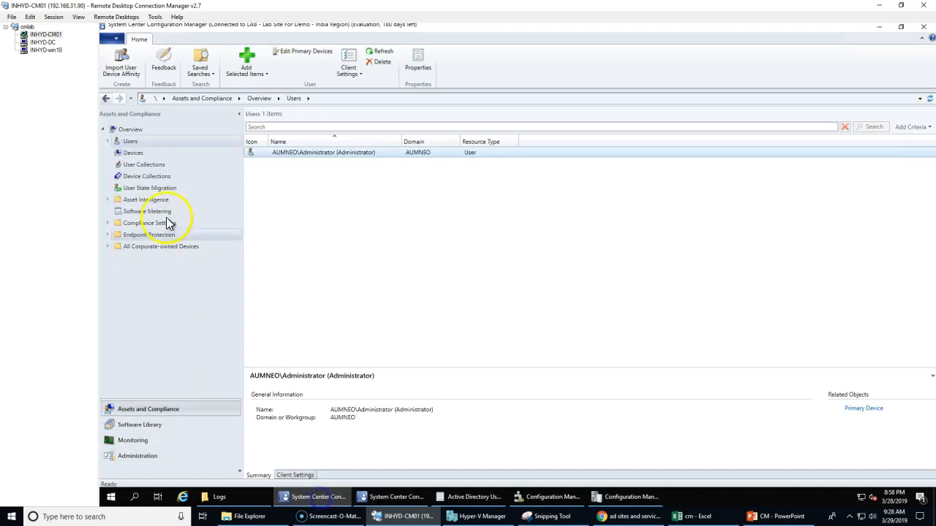
- List the Devices under Assets and Compliance and widen the Name column to show the full device names
click(131, 152)
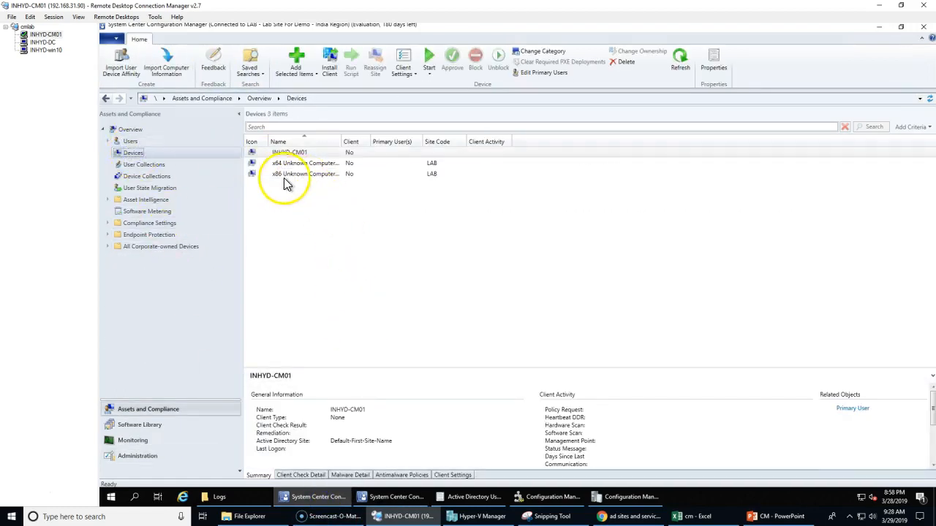
drag(343, 141, 453, 141)
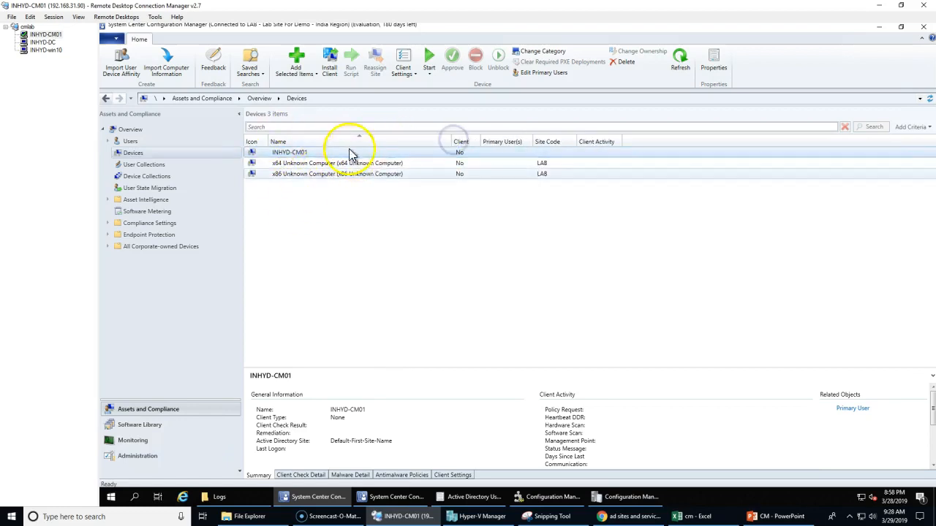
- Bring up the open Active Directory User Discovery properties and close them without applying changes
click(451, 503)
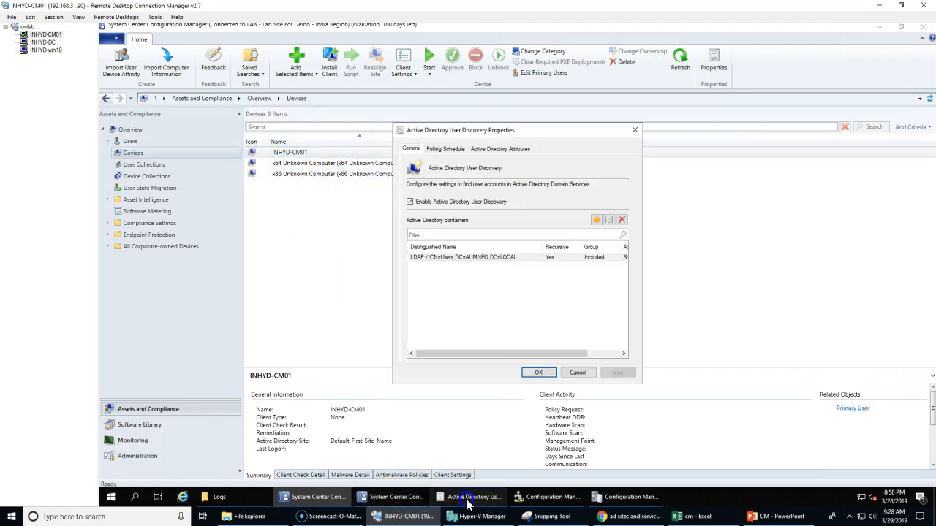
click(578, 374)
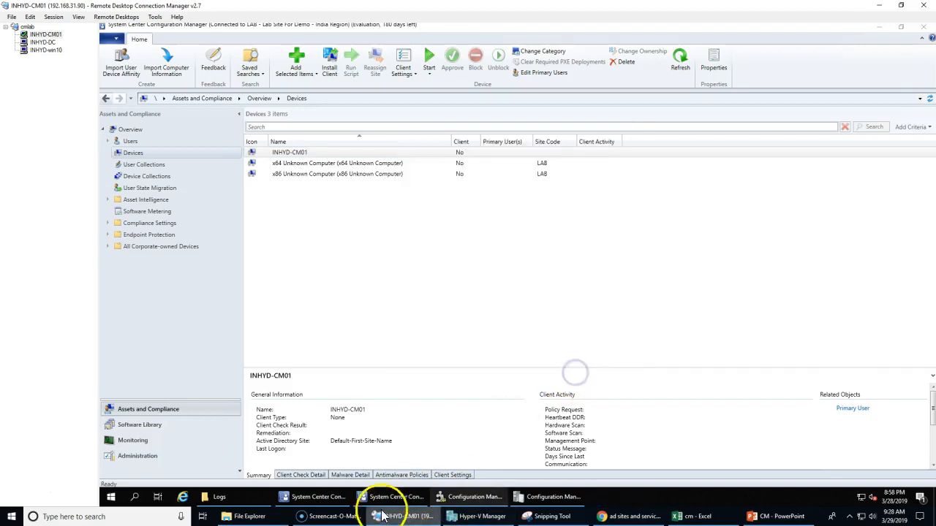
- Bring up the Active Directory System Discovery properties in the console window showing Discovery Methods and enable the method
click(393, 497)
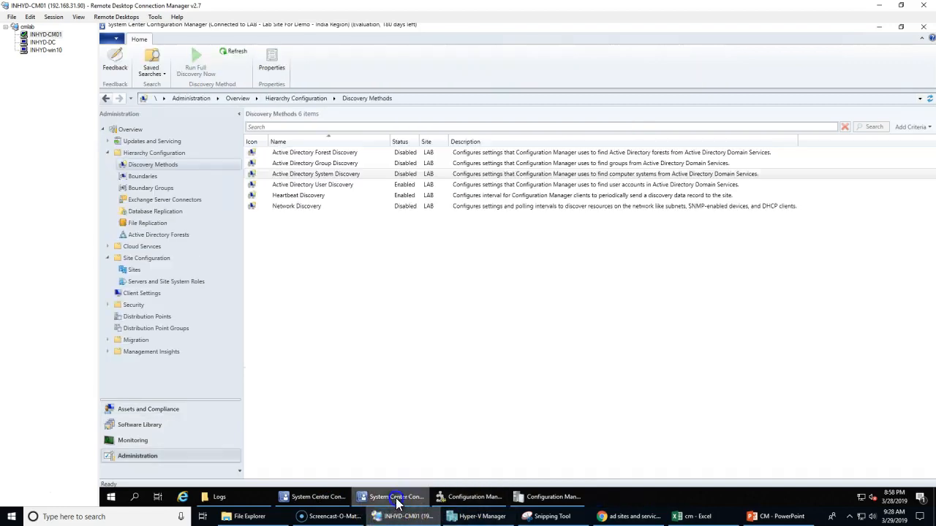
double_click(281, 177)
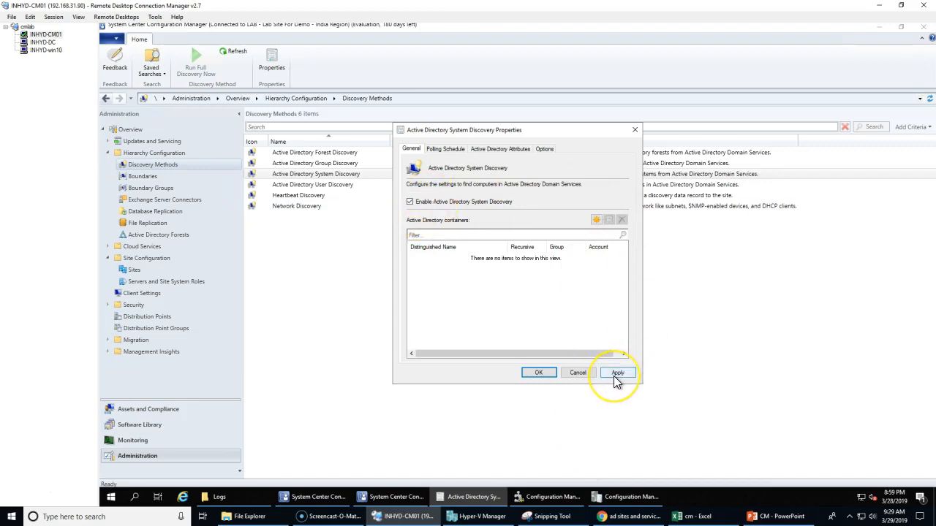
- Examine the opening entries of adusrdis.log for the search scope and search path that user discovery processed
click(628, 498)
scroll(355, 241, up, 10)
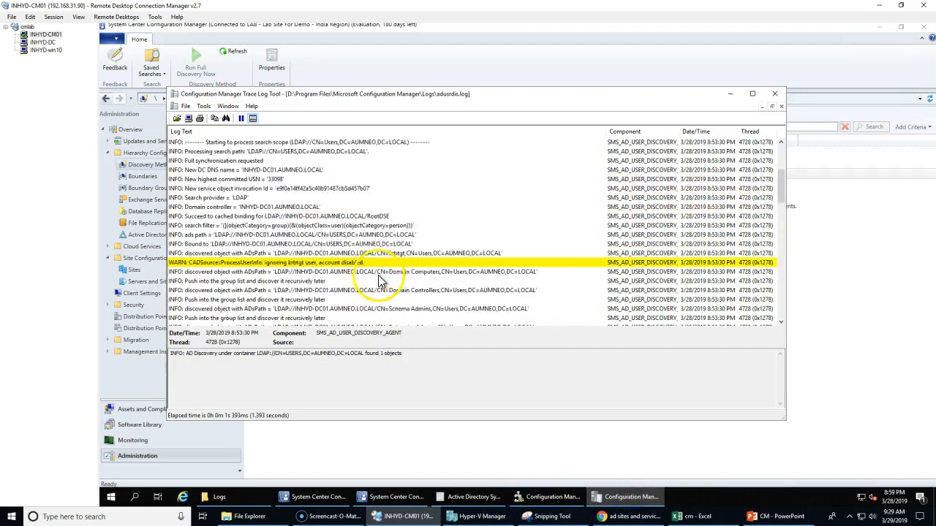
click(271, 142)
click(272, 179)
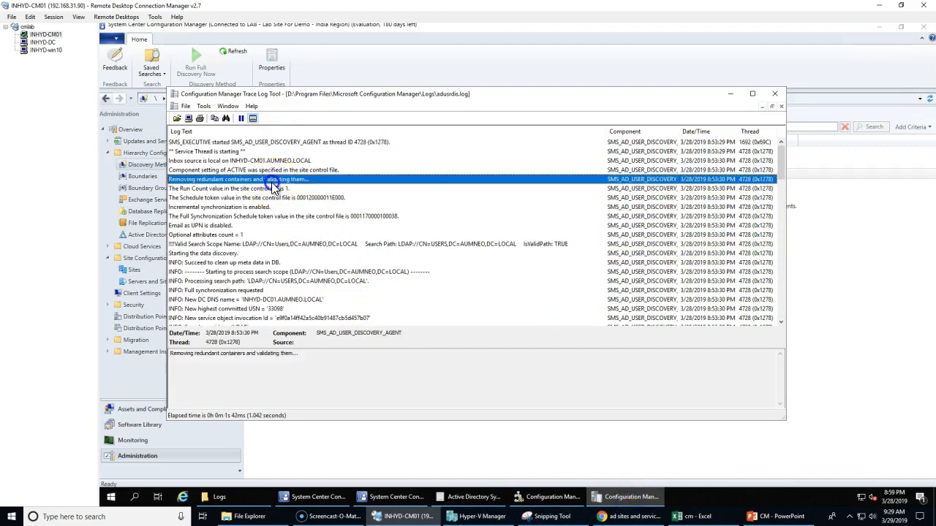
click(284, 224)
click(269, 282)
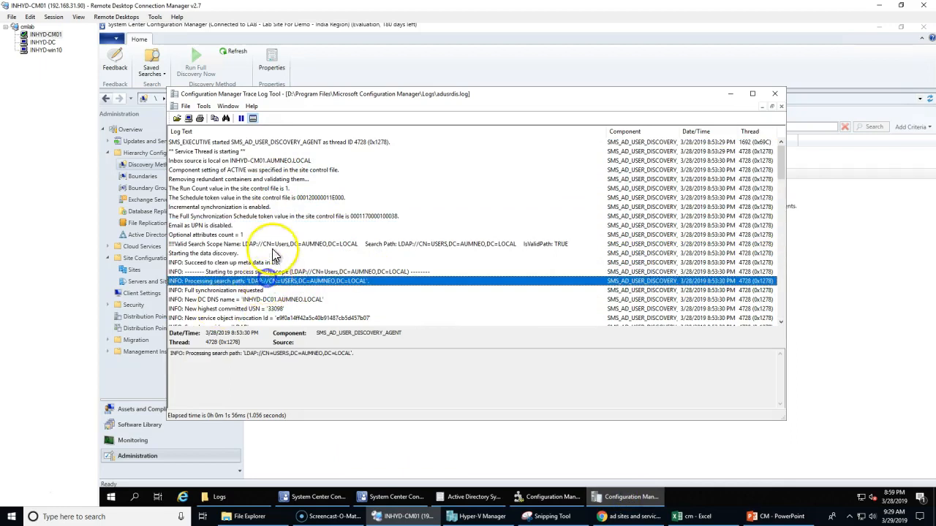
click(241, 244)
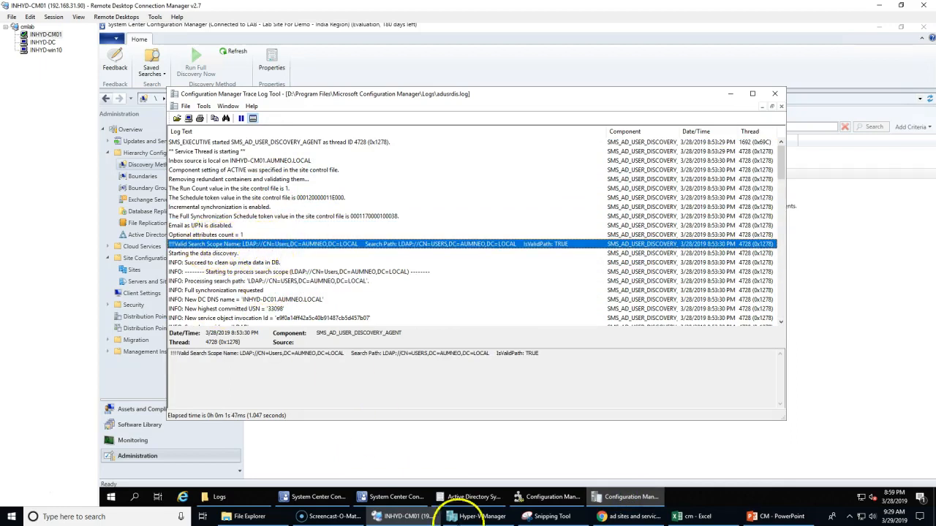
- Add the India OU as a System Discovery container with recursive child search and discovery of objects within Active Directory groups
click(501, 498)
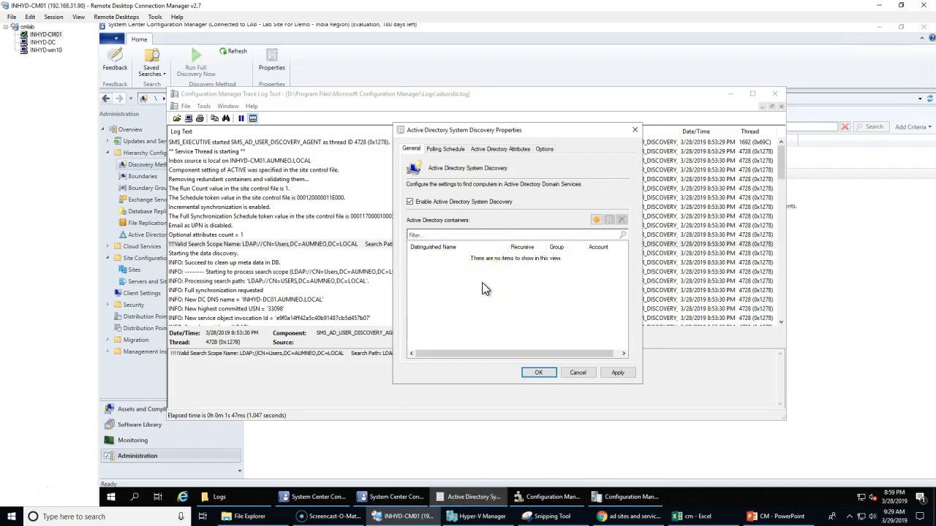
click(596, 220)
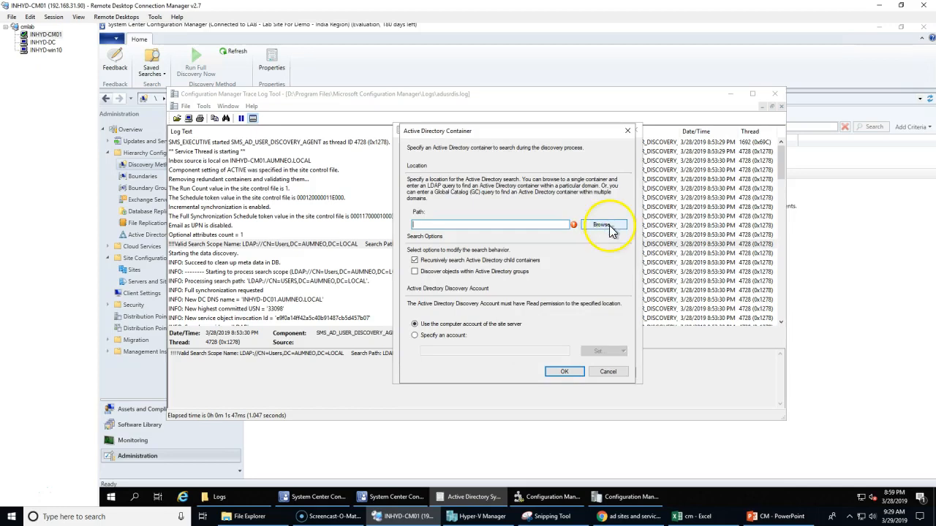
click(603, 226)
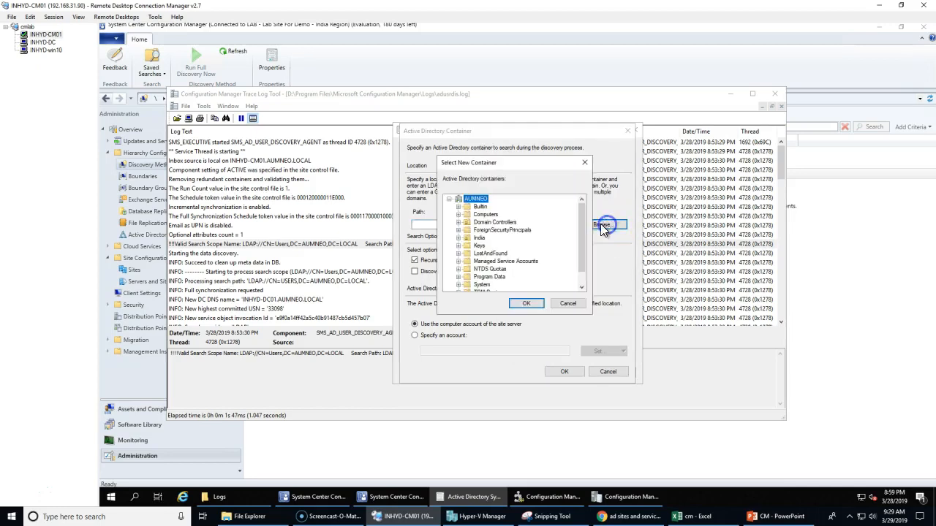
click(459, 238)
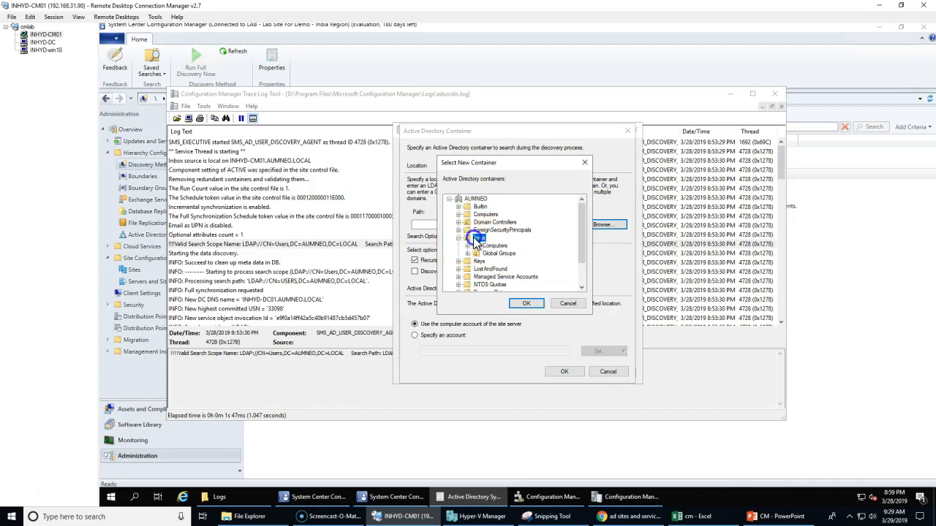
click(527, 310)
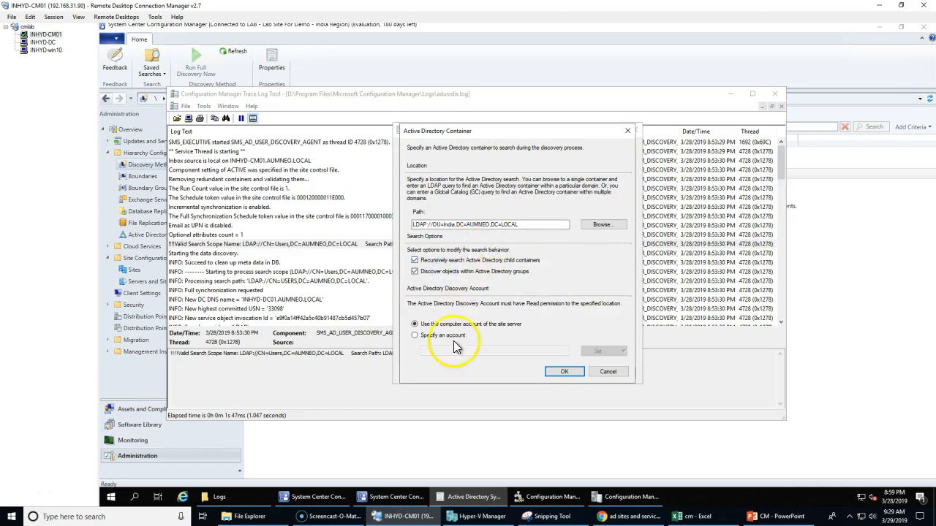
click(566, 370)
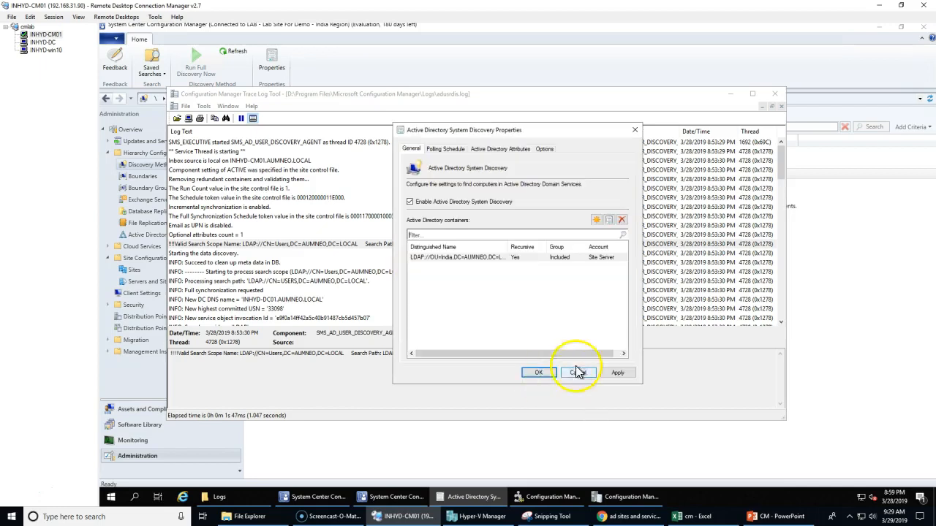
- Check the System Discovery polling schedule, then apply the settings and close the properties
click(445, 148)
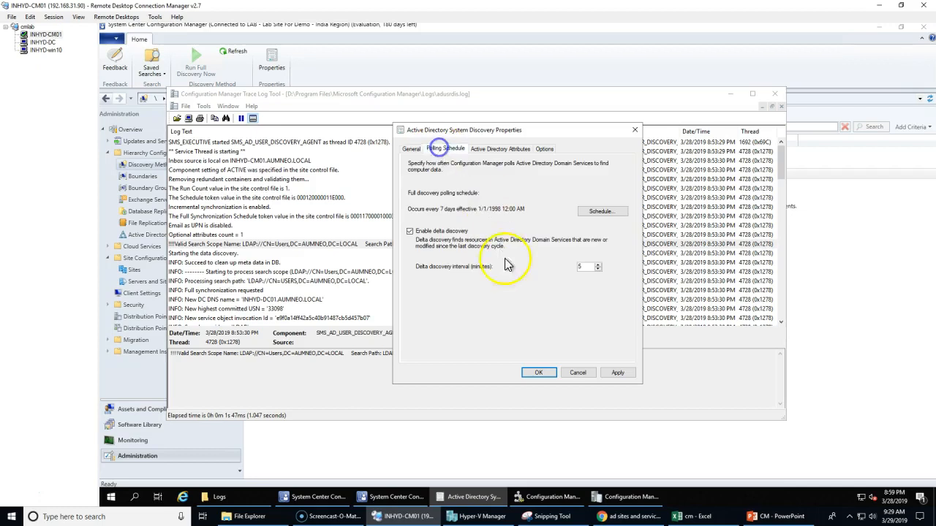
click(617, 374)
click(539, 292)
click(539, 373)
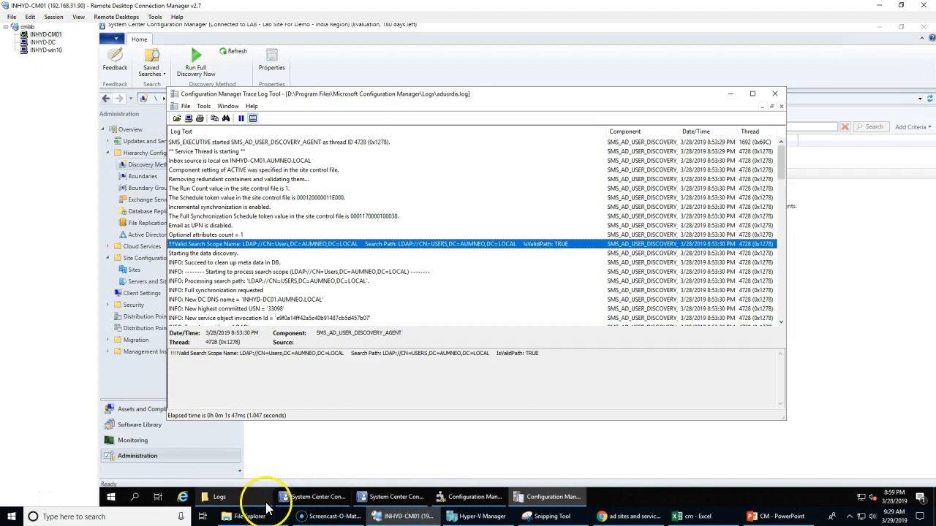
- Look further through adusrdis.log and move its window down to check Active Directory System Discovery in the Discovery Methods list
scroll(480, 271, down, 10)
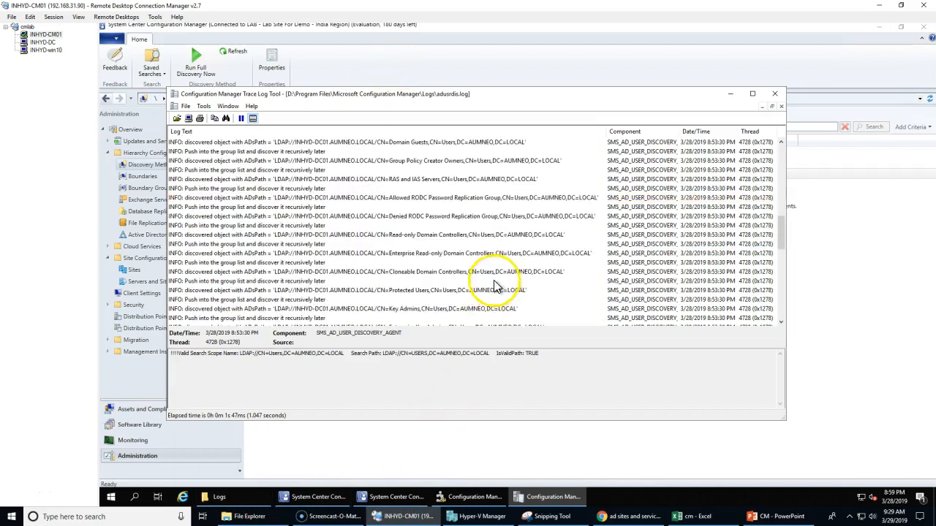
scroll(494, 285, down, 6)
click(476, 299)
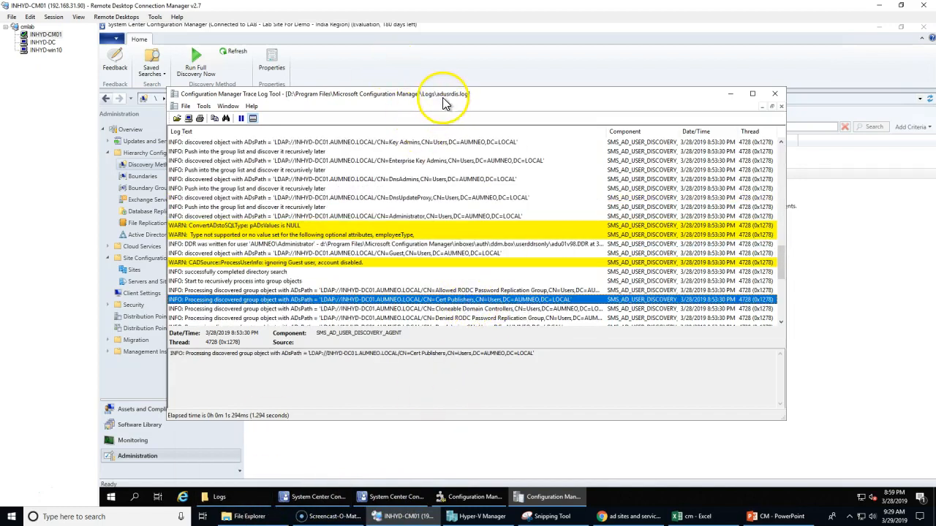
drag(402, 93, 435, 222)
click(279, 177)
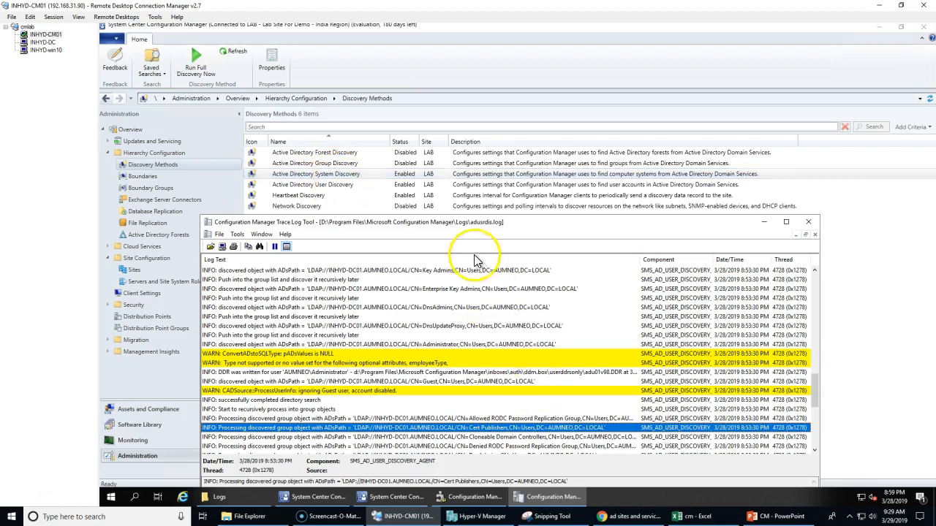
- Switch to the Configuration Manager Logs folder in File Explorer and refresh its contents twice
click(263, 495)
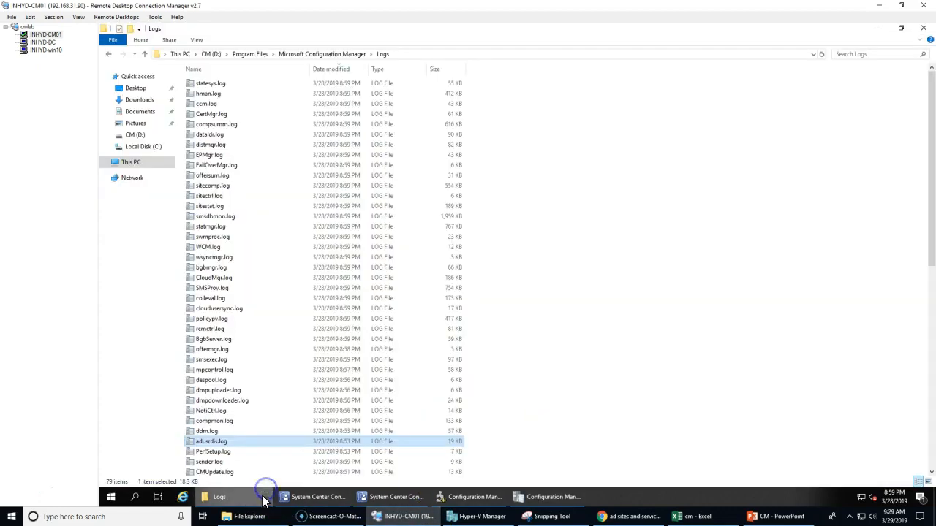
right_click(625, 242)
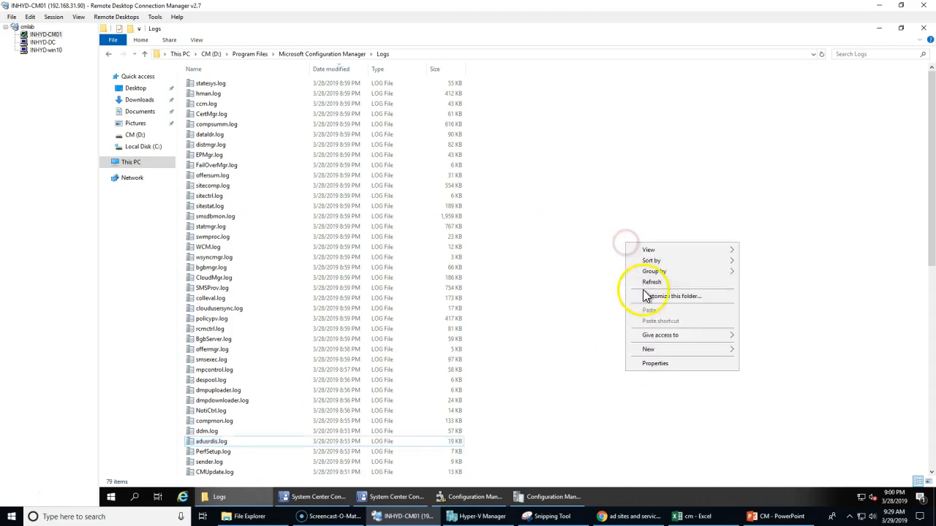
click(637, 282)
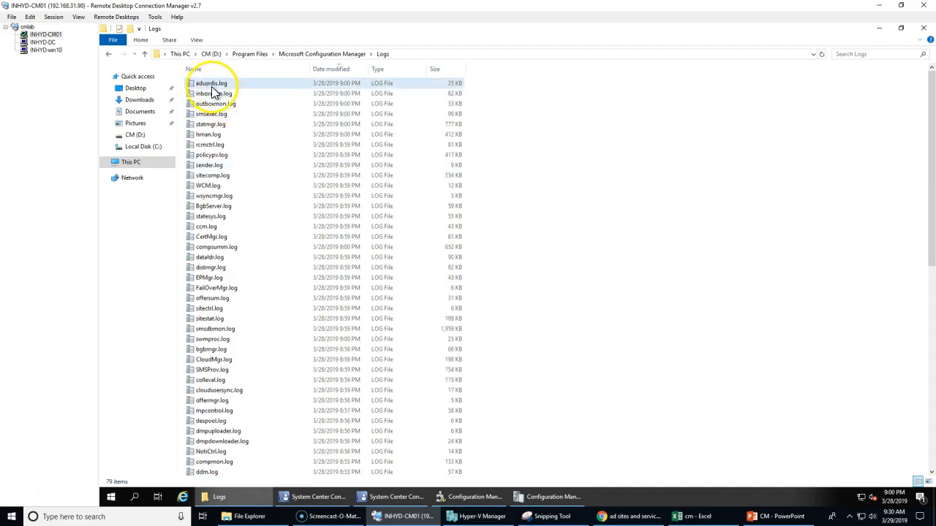
click(556, 115)
click(571, 153)
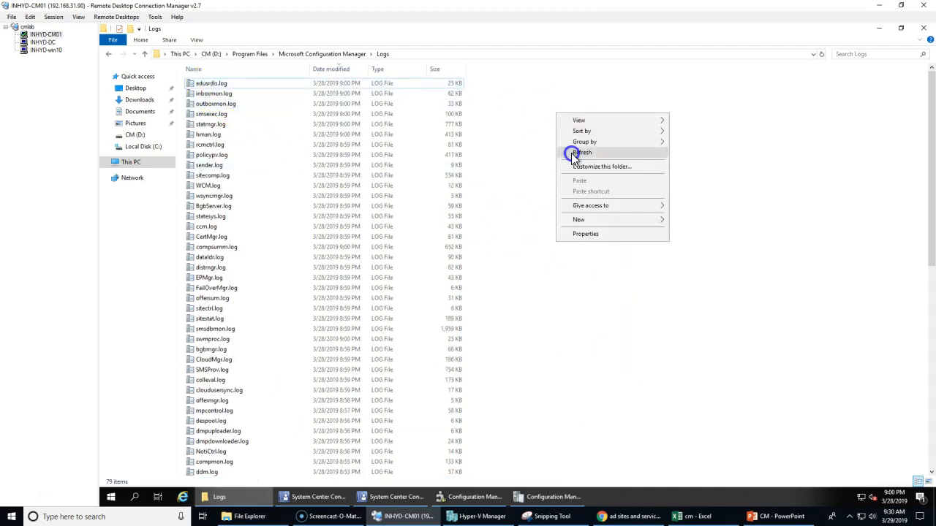
- Locate adsysdis.log, sitecomp.log and smsexec.log among the most recently modified files in the Logs folder
click(219, 86)
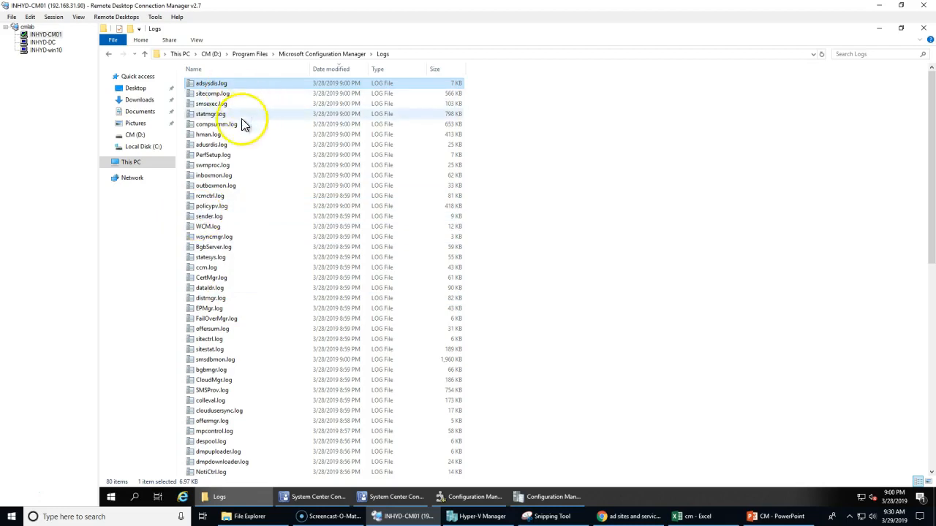
click(204, 106)
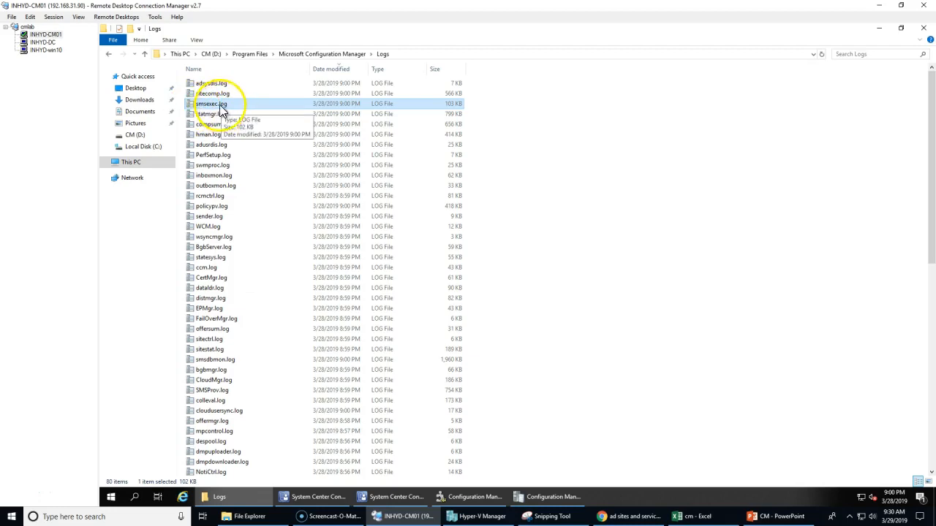
click(217, 95)
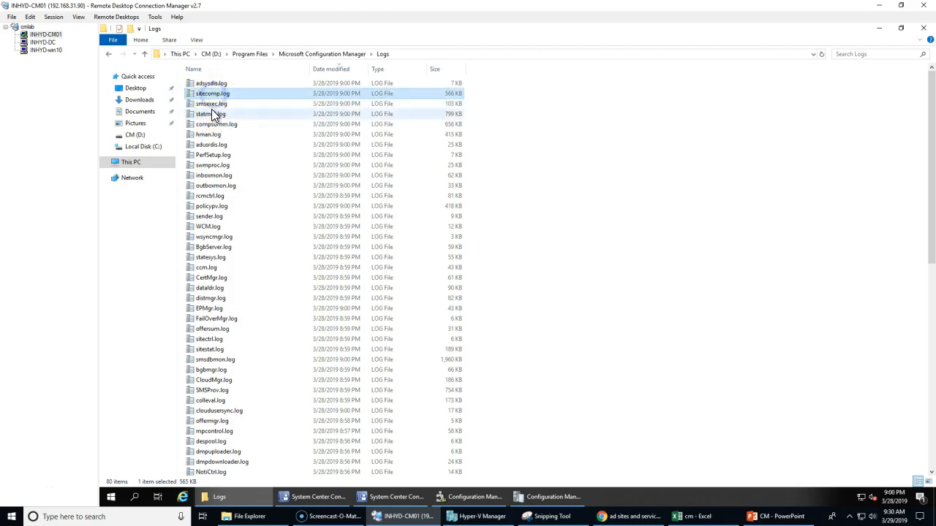
click(206, 105)
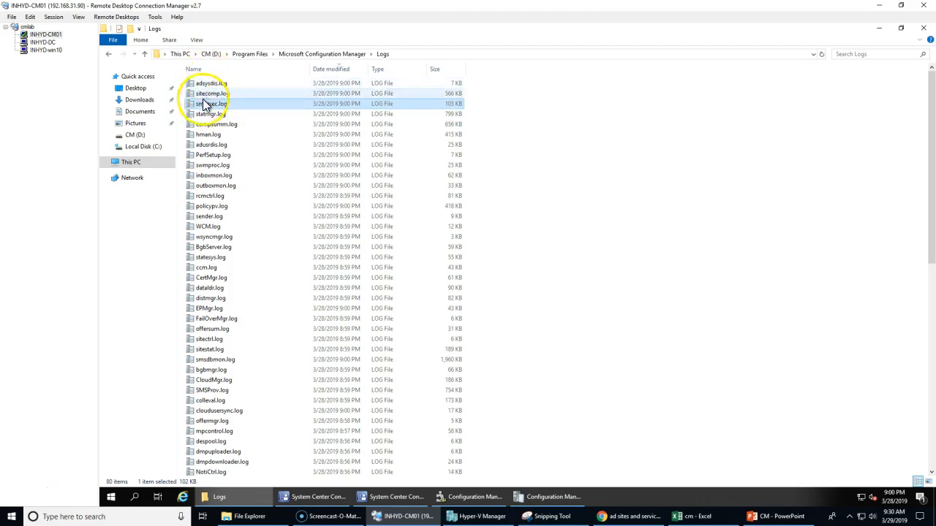
click(205, 85)
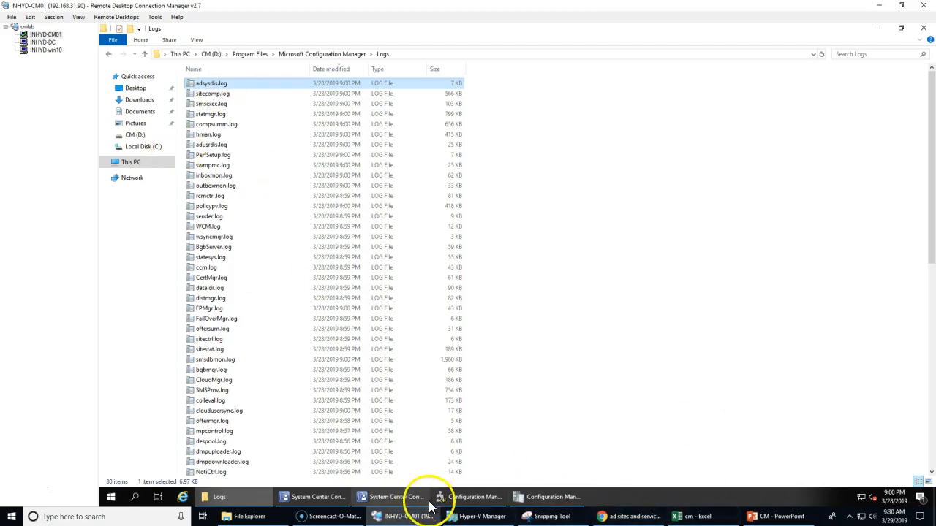
click(236, 109)
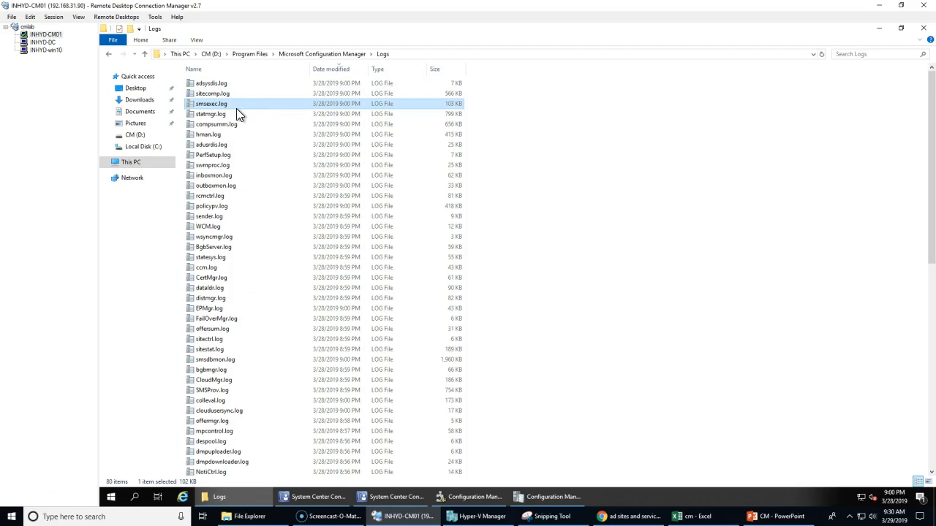
- Open sitecomp.log, look through its latest site component manager entries, and minimize the log window
double_click(230, 95)
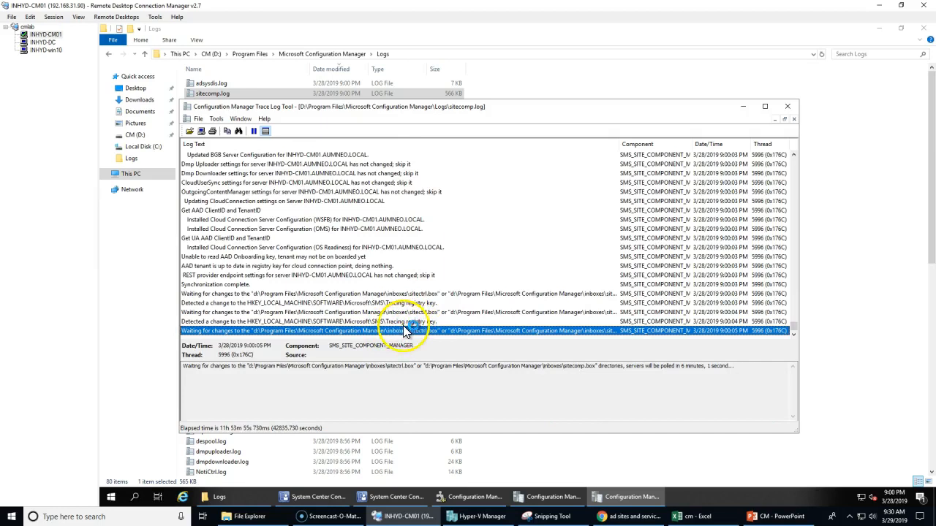
click(421, 313)
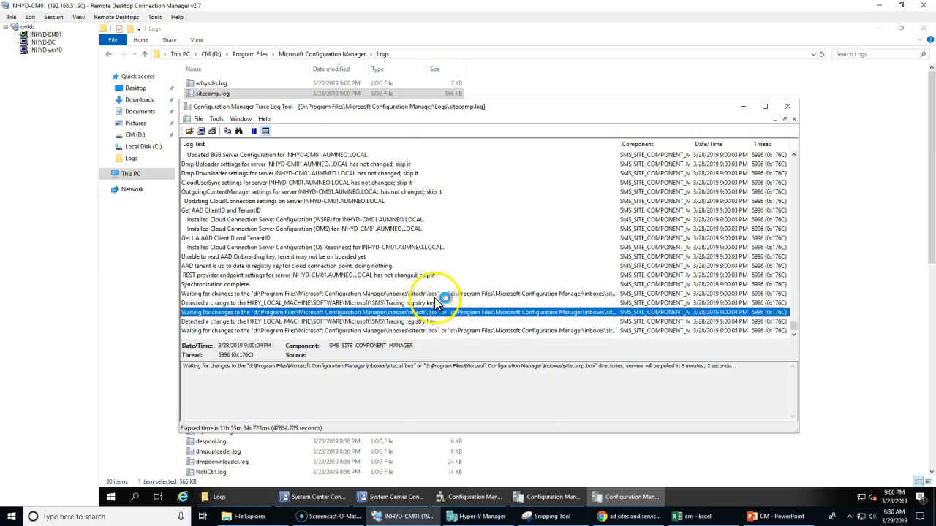
scroll(443, 315, up, 4)
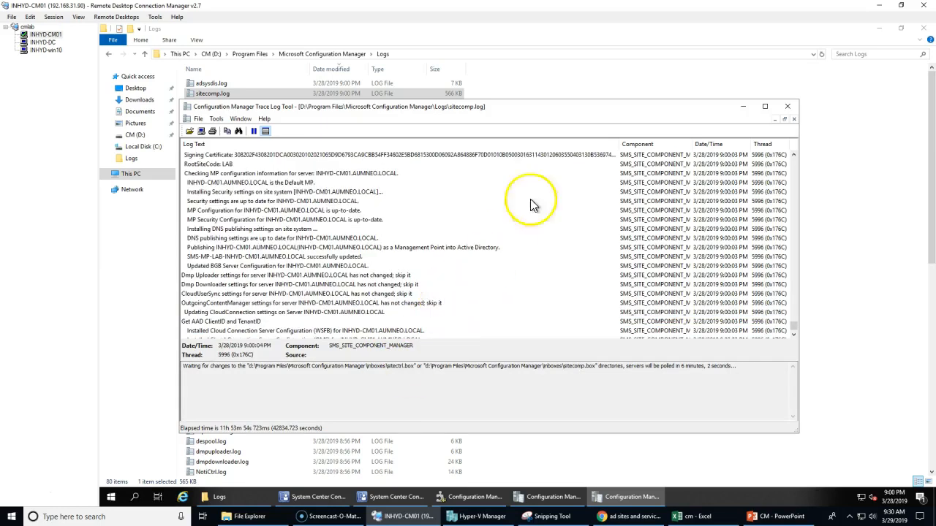
click(744, 108)
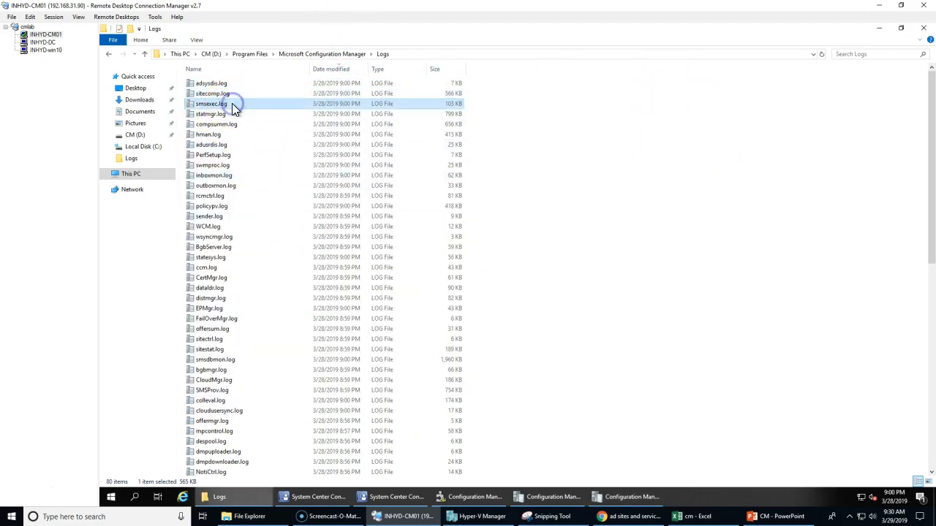
- Open adsysdis.log and examine how the India OU was searched, which systems were discovered and the discovery summary entry
double_click(233, 83)
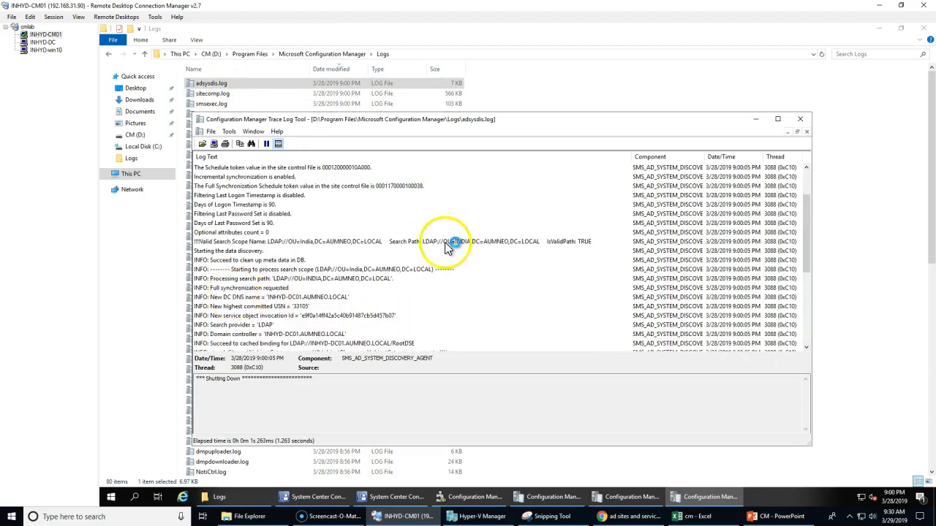
click(363, 269)
scroll(363, 301, down, 3)
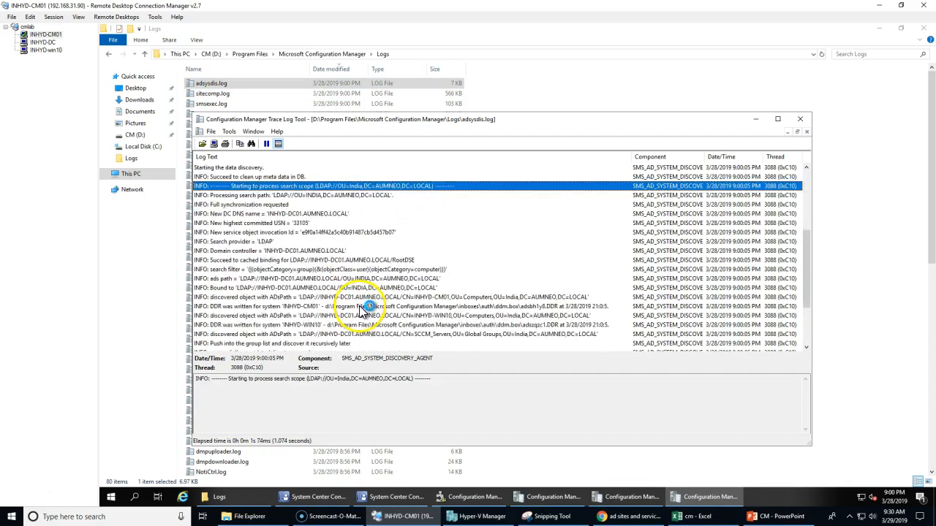
click(319, 234)
click(309, 288)
scroll(326, 321, down, 3)
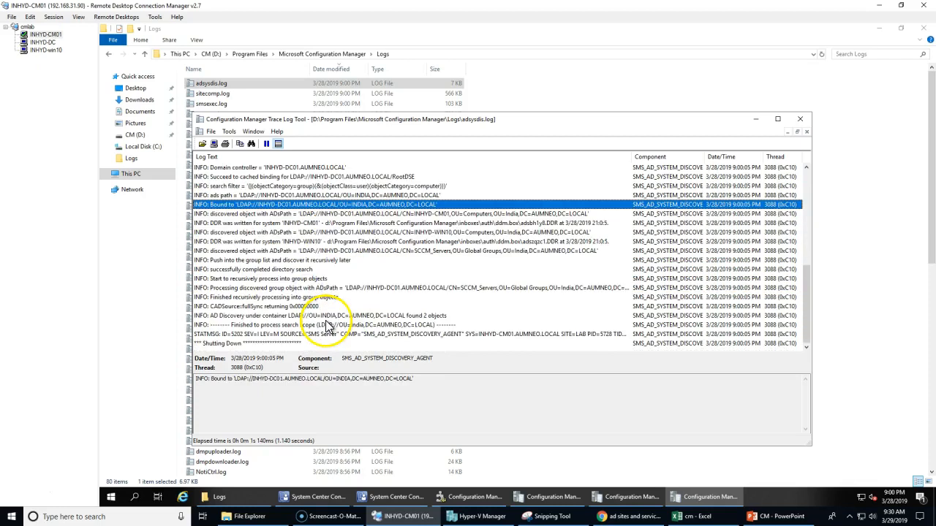
click(418, 315)
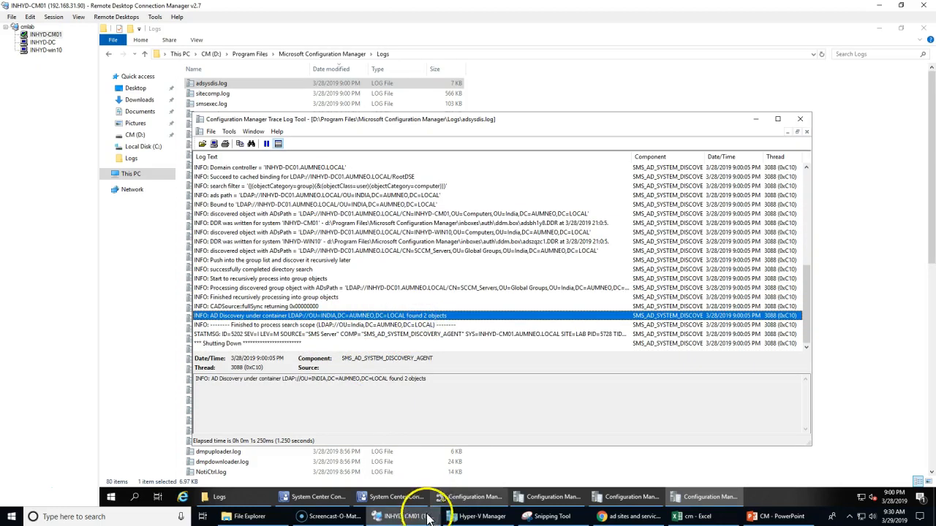
- Switch to the Configuration Manager console's Devices list and examine the INHYD-CM01 entry and the x64 and x86 unknown computer entries
click(346, 502)
click(404, 294)
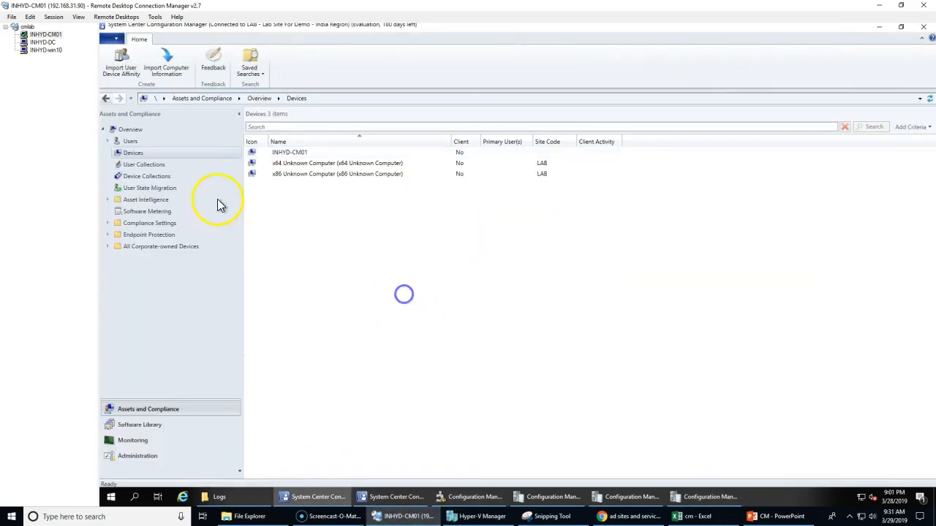
click(306, 154)
click(251, 259)
click(306, 164)
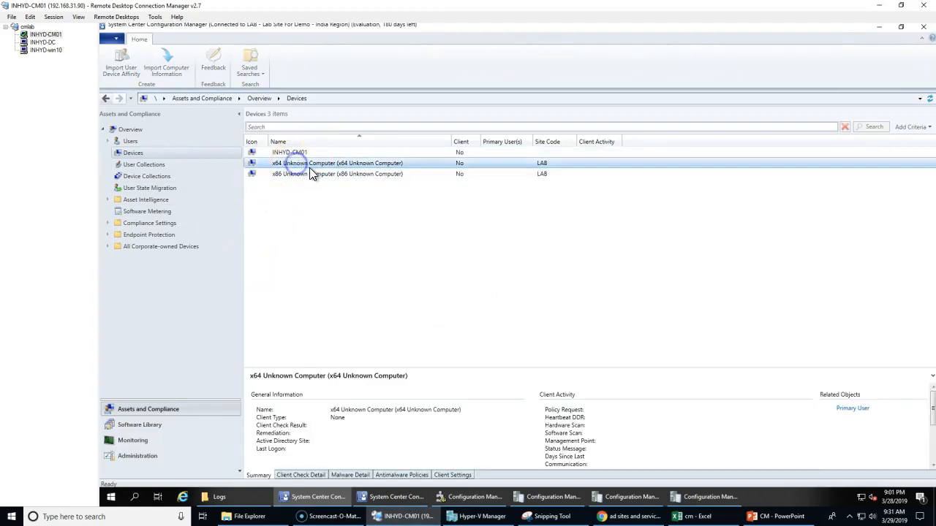
click(322, 174)
click(321, 163)
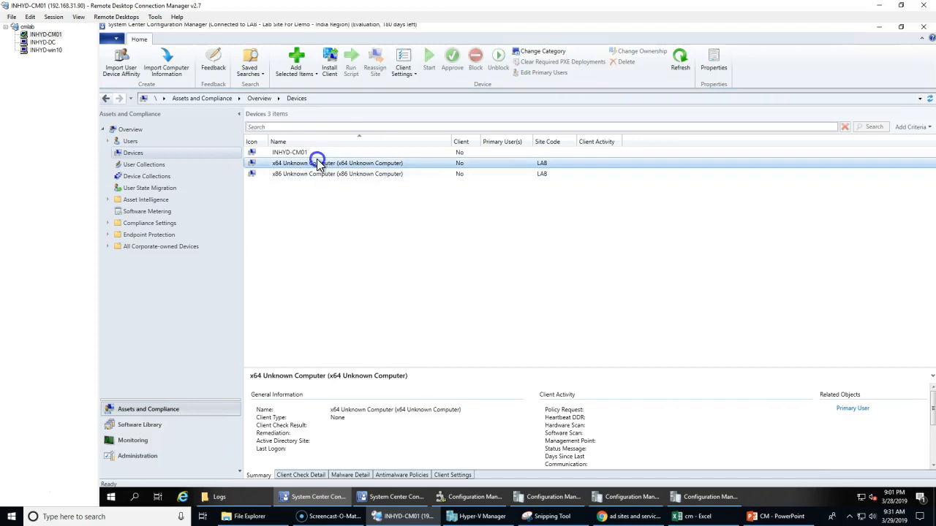
click(319, 174)
click(309, 163)
click(309, 176)
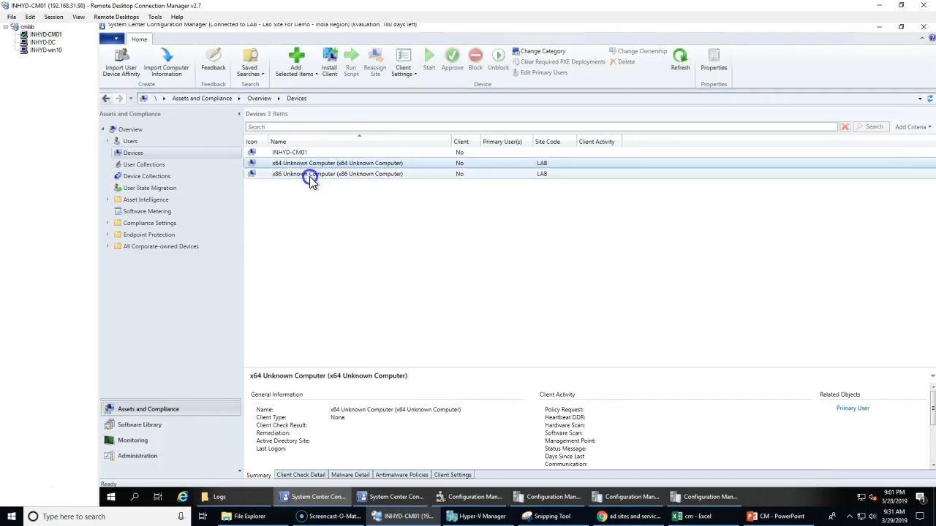
click(314, 166)
click(339, 248)
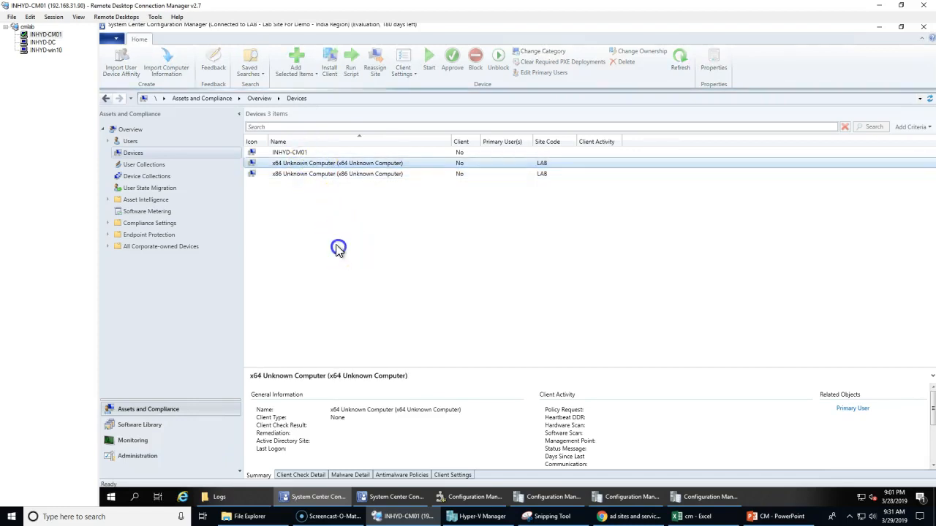
click(137, 153)
right_click(136, 152)
click(317, 300)
- Open Device Collections, check the All Systems collection's member count, and view its member devices
click(145, 177)
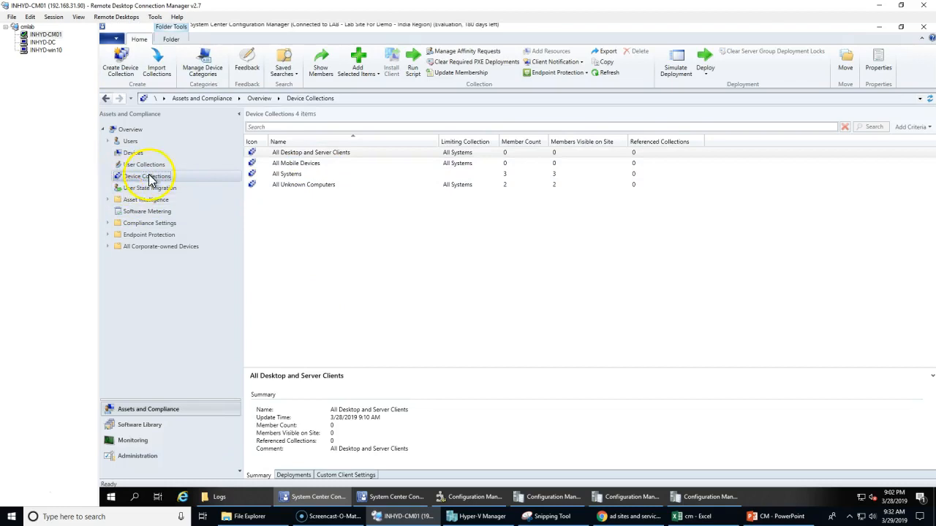
click(511, 178)
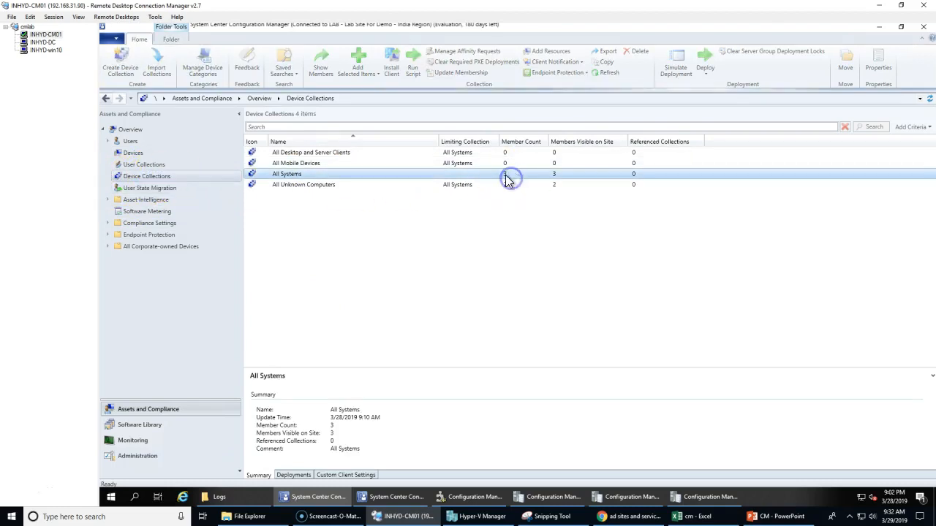
double_click(278, 176)
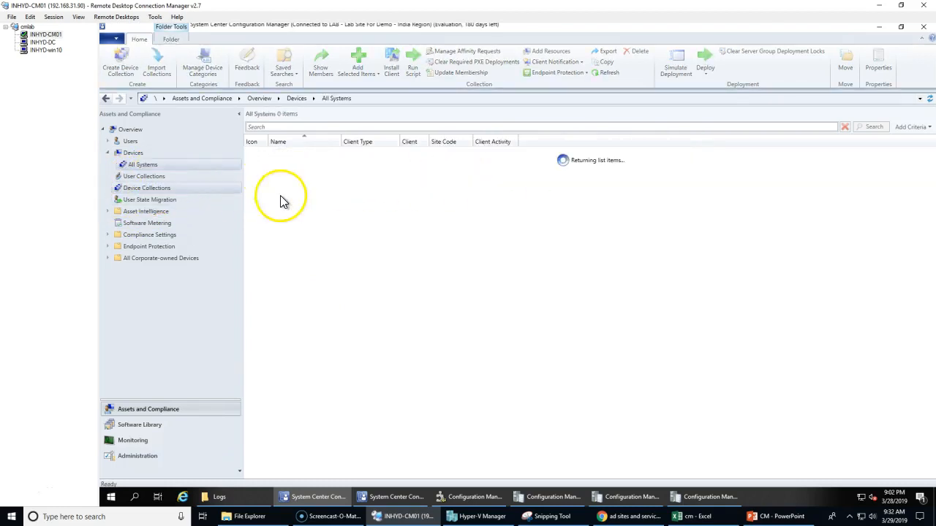
click(293, 152)
click(303, 165)
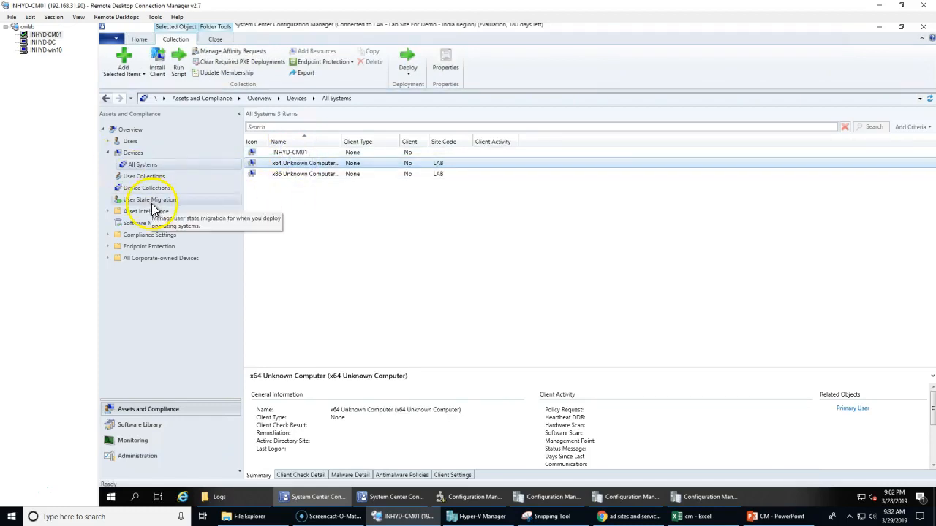
- Return to Device Collections and update the membership of the All Systems collection, accepting the re-evaluation of its rules
click(139, 188)
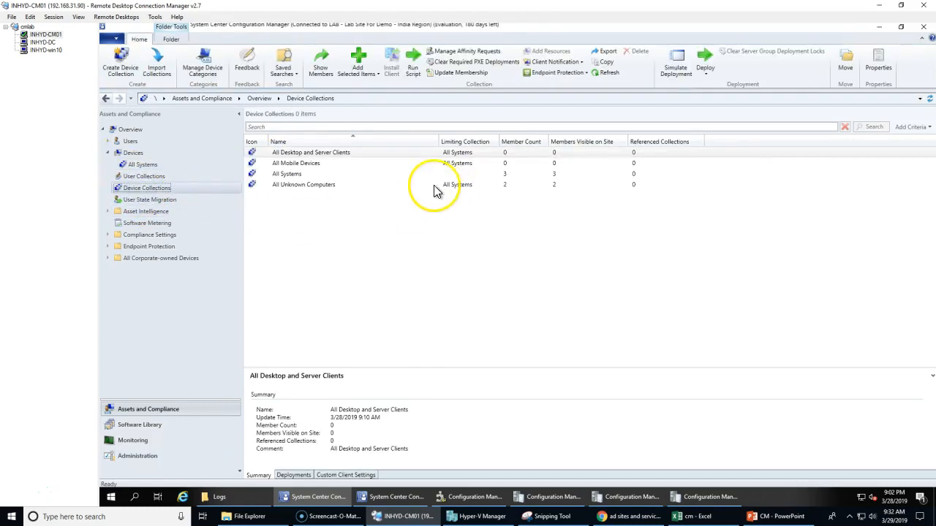
click(359, 184)
click(338, 174)
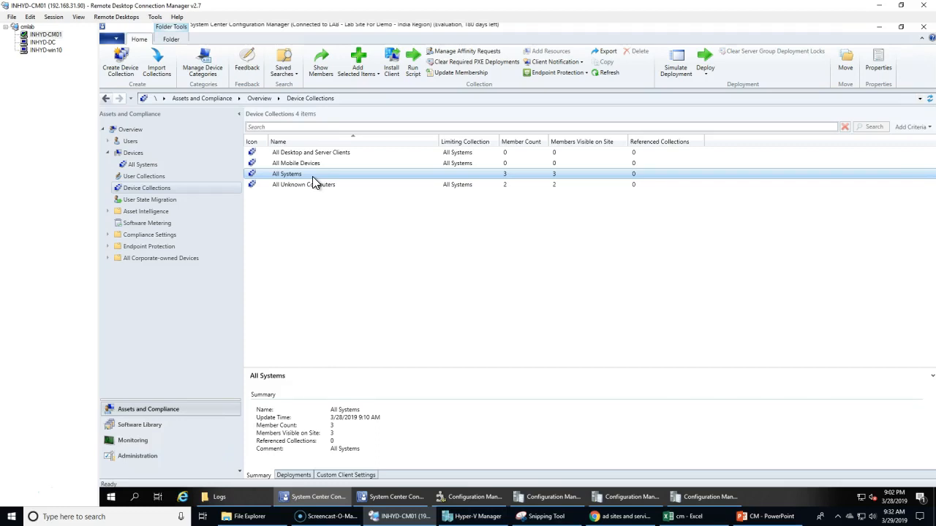
click(464, 75)
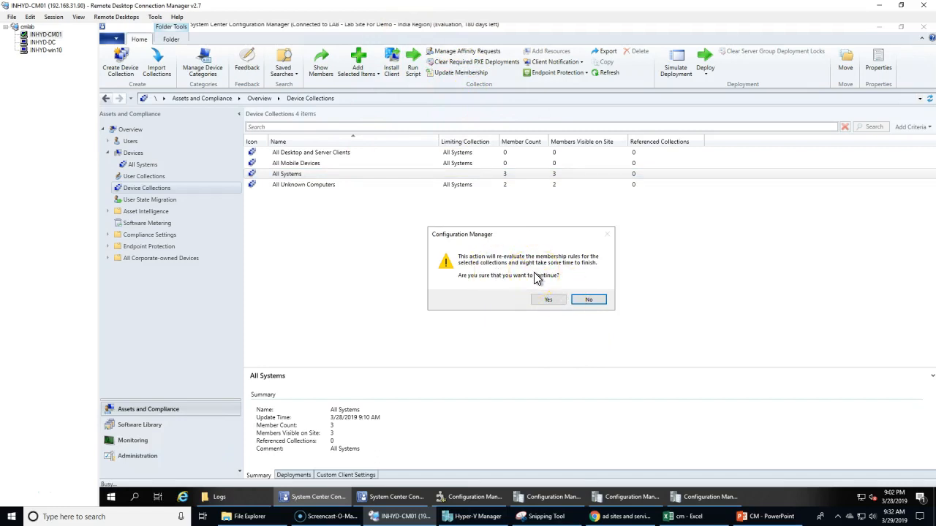
click(548, 301)
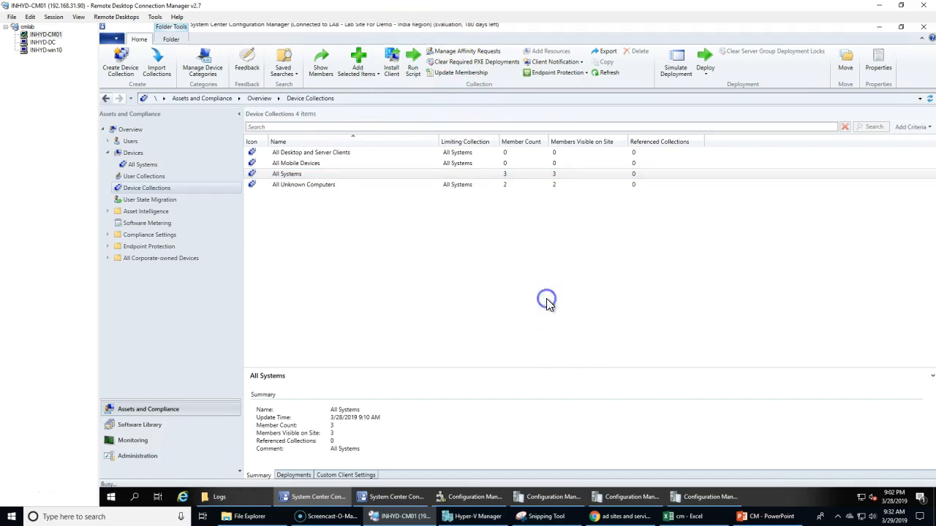
- Refresh the All Systems collection twice
right_click(282, 180)
click(310, 327)
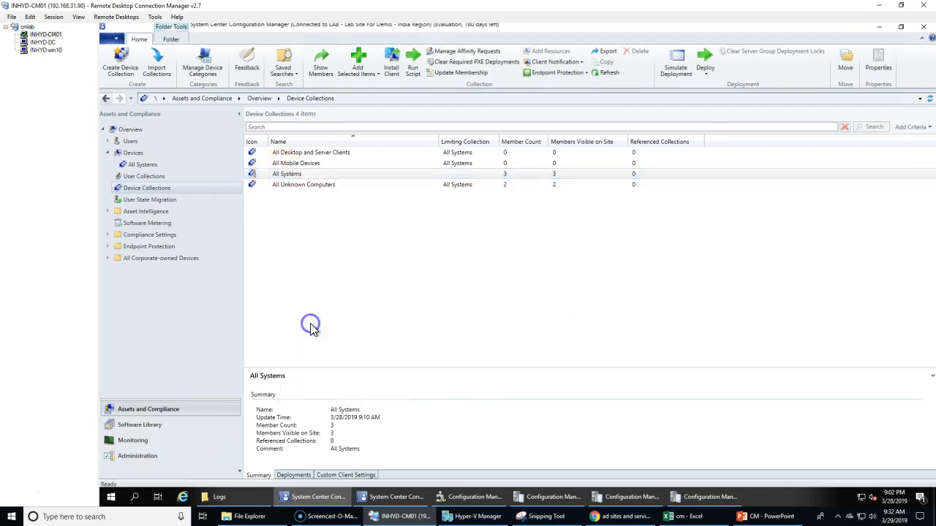
click(298, 176)
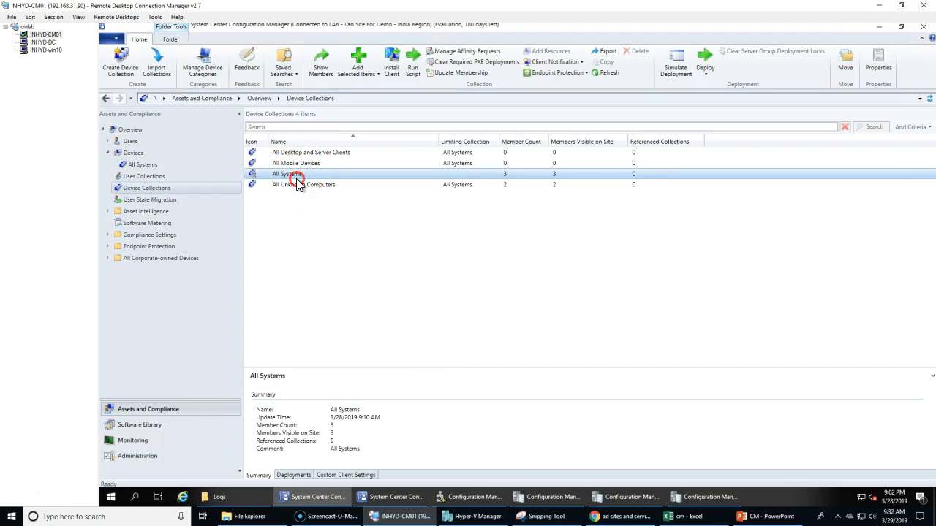
right_click(297, 183)
click(324, 330)
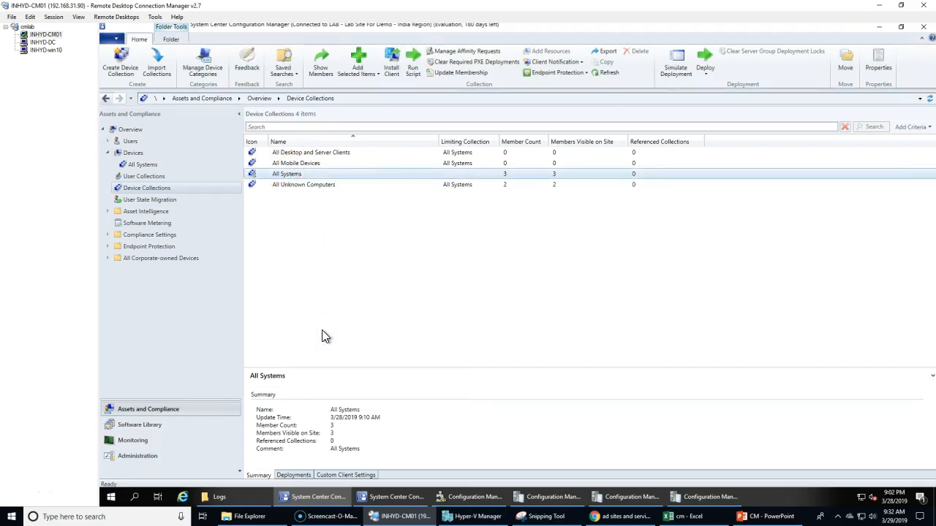
- Check the Devices list for INHYD-WIN10, and check the All Systems collection's member count in Device Collections
click(130, 154)
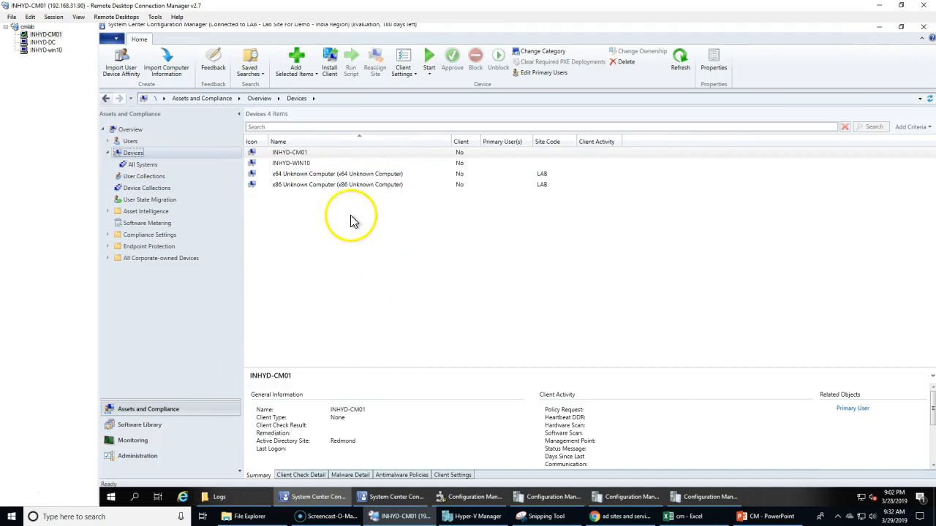
click(308, 163)
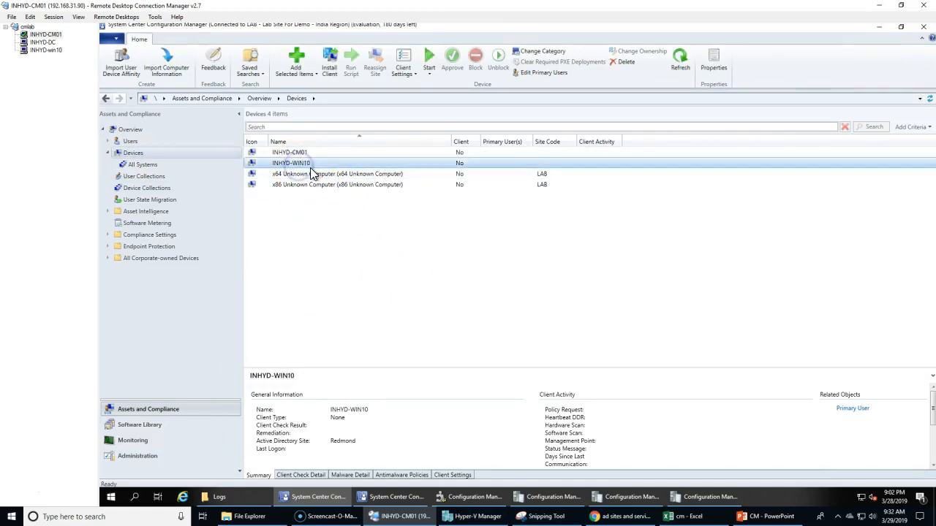
click(147, 191)
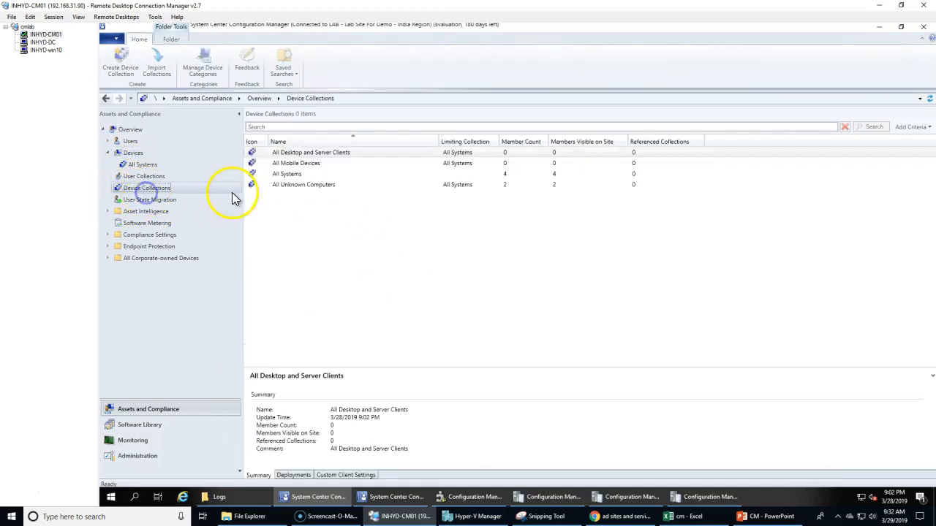
click(292, 174)
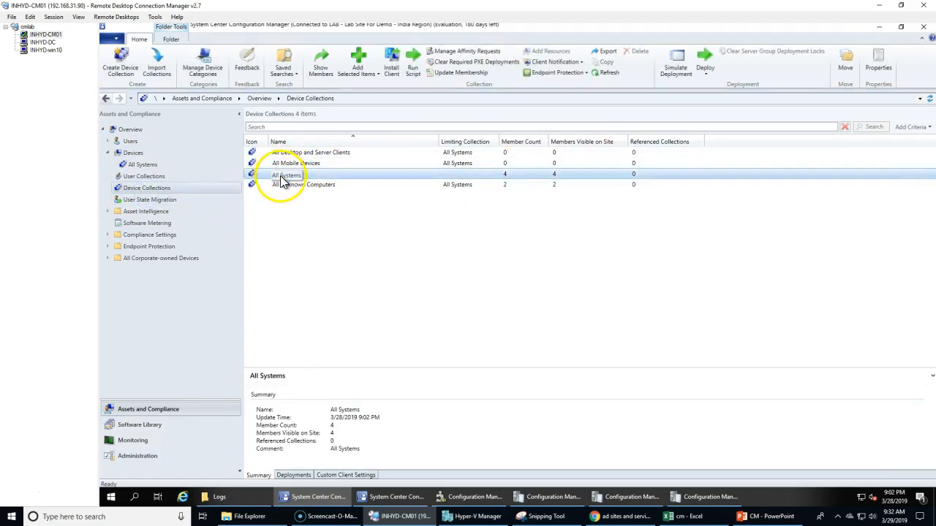
- Reopen the Devices list and examine the INHYD-CM01 and INHYD-WIN10 entries
click(147, 159)
right_click(147, 158)
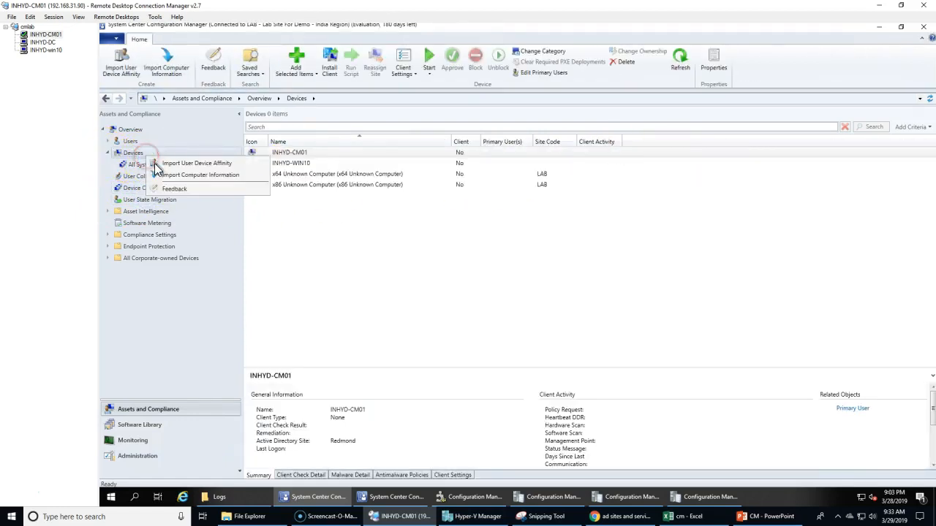
click(324, 279)
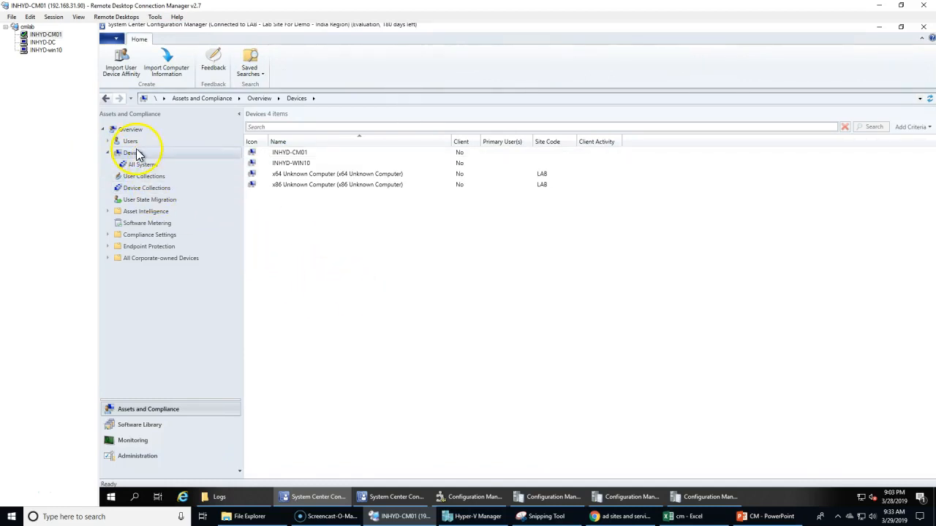
click(136, 153)
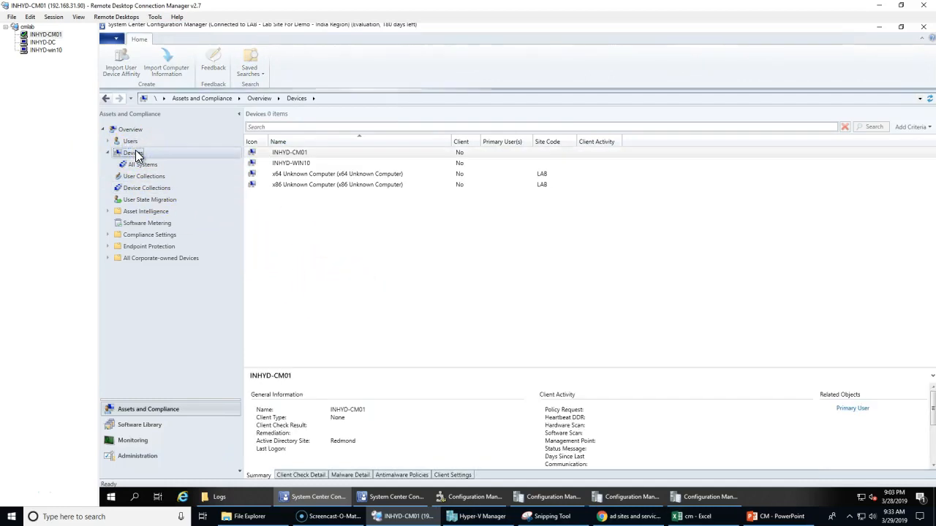
click(316, 154)
click(306, 163)
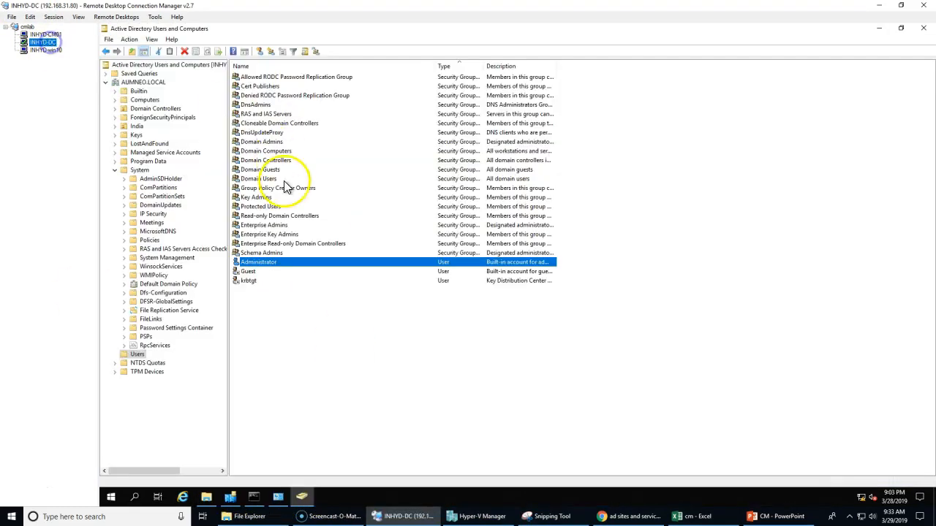
- In the INHYD-DC session, expand the India OU, examine its Computers and Global Groups OUs, and select the AUMNEO.LOCAL domain
double_click(136, 126)
click(150, 136)
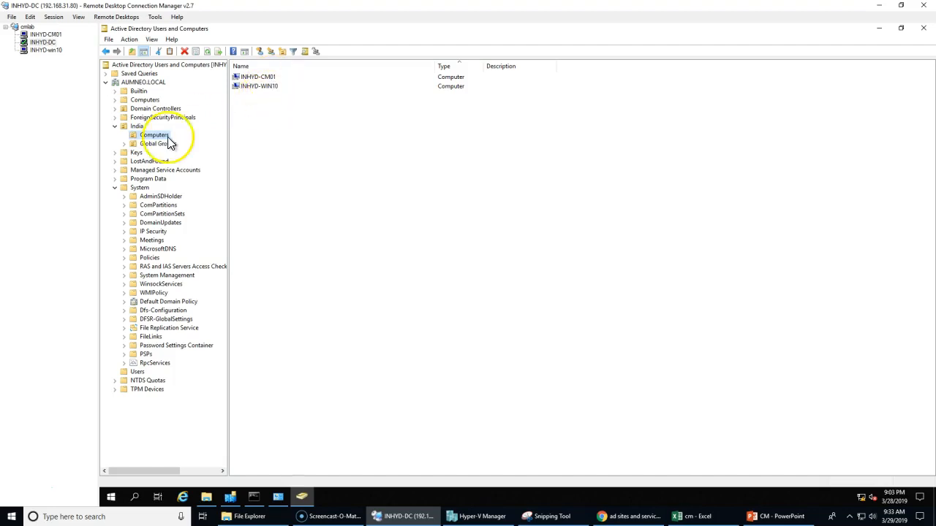
click(271, 78)
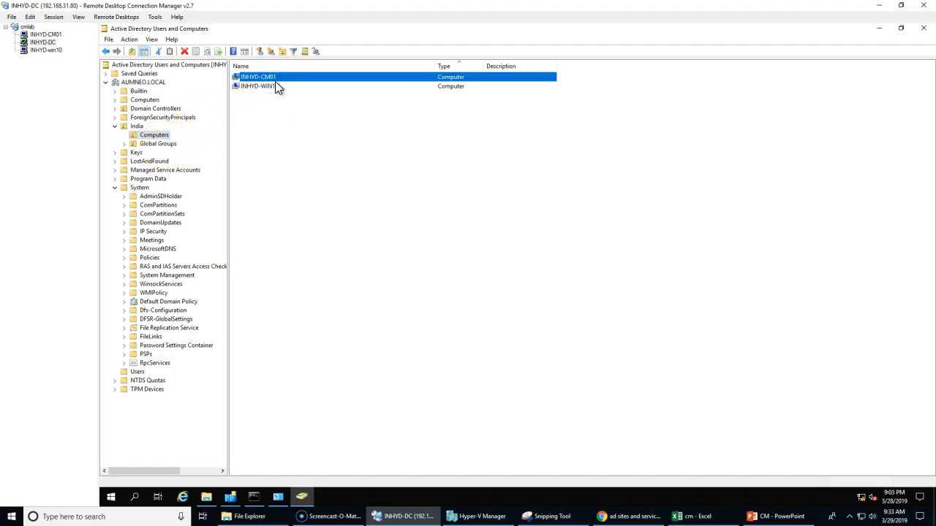
click(273, 87)
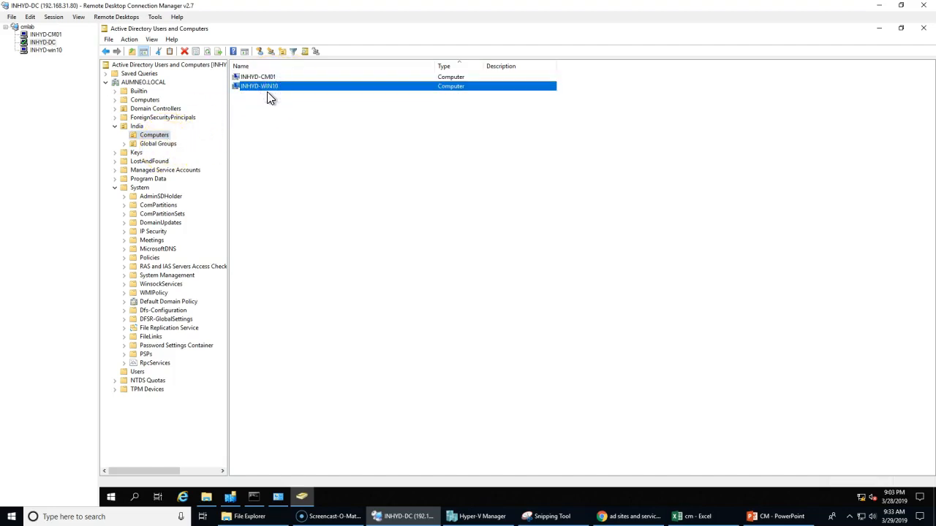
click(156, 143)
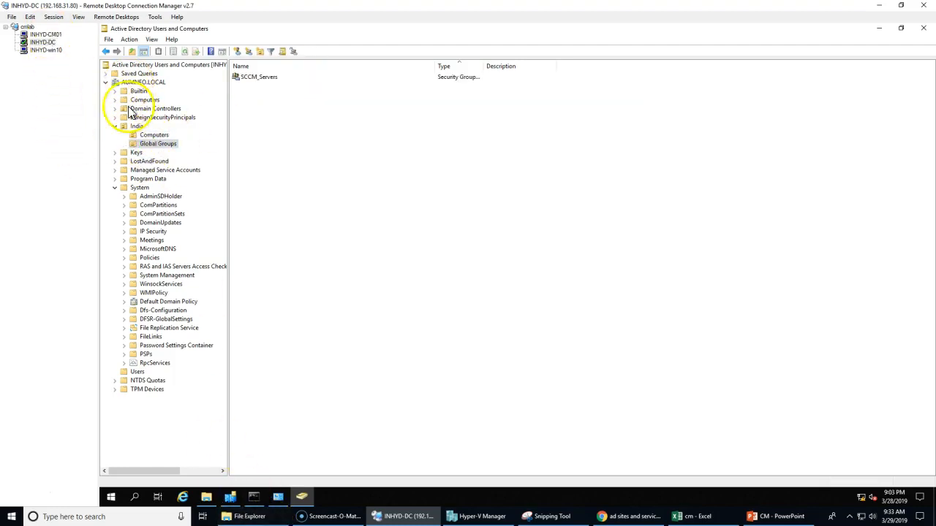
click(138, 84)
- In the INHYD-CM01 session, replace Active Directory System Discovery's India OU container with the domain root LDAP://DC=AUMNEO,DC=LOCAL, searched recursively
click(44, 34)
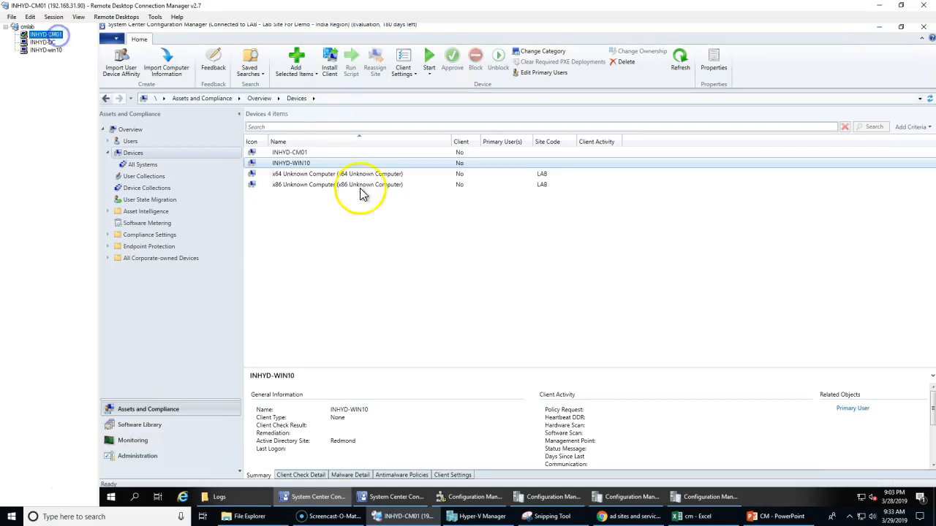
click(387, 498)
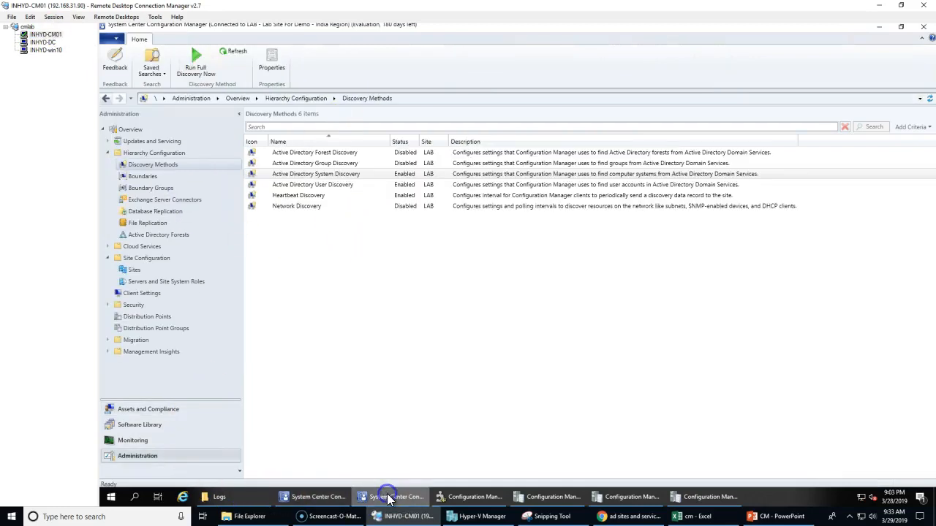
double_click(335, 174)
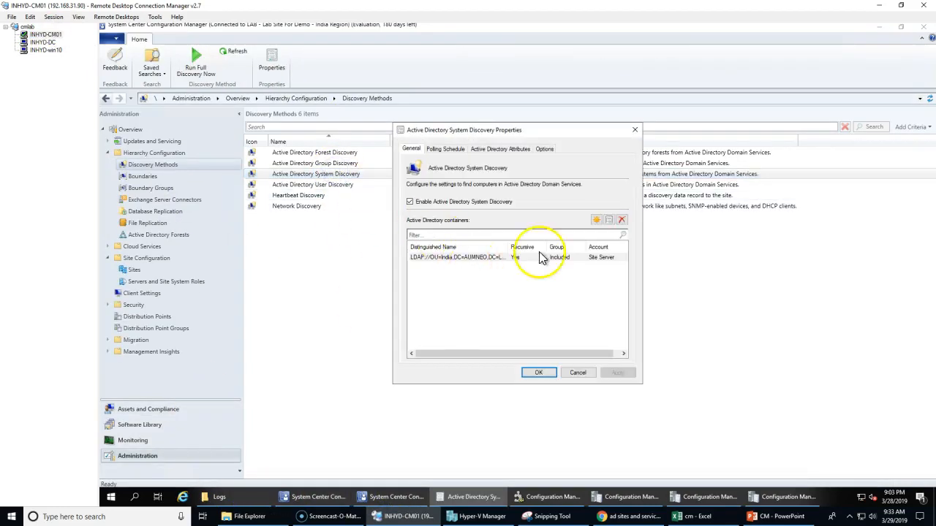
click(597, 220)
click(603, 225)
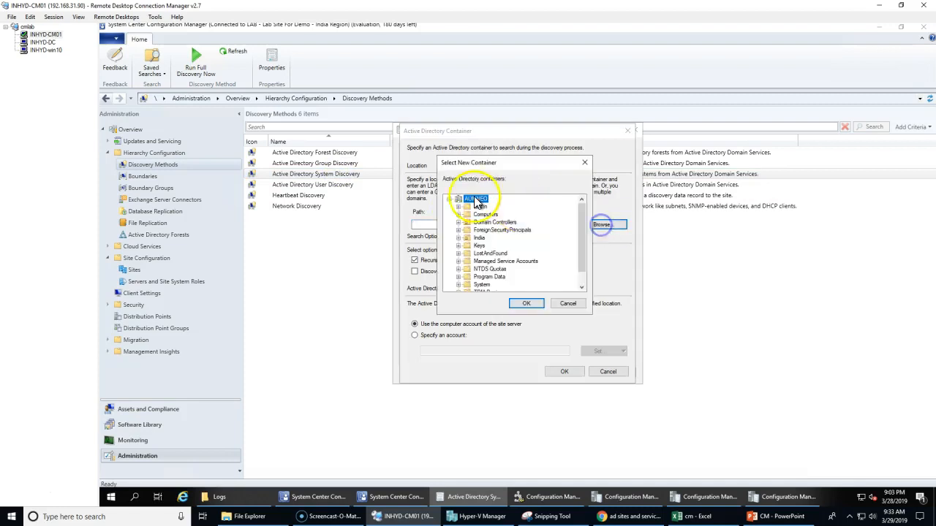
click(526, 304)
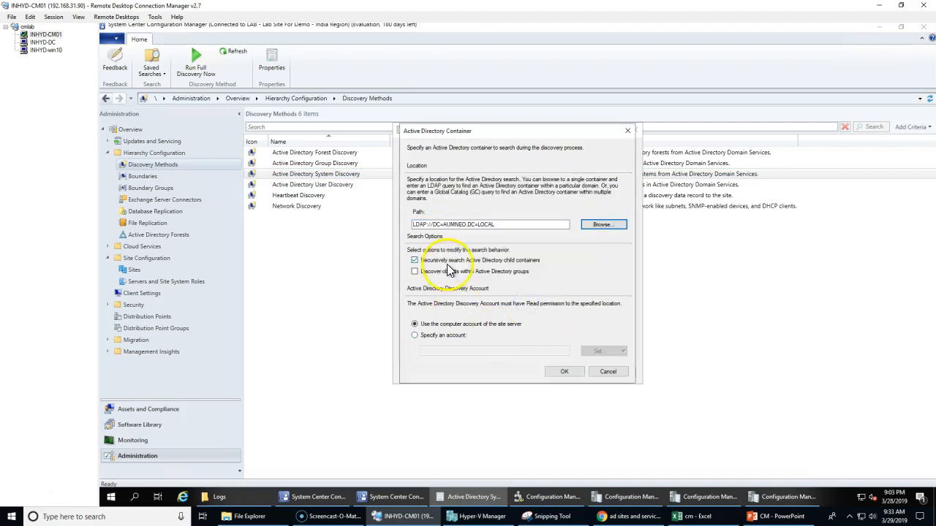
click(564, 371)
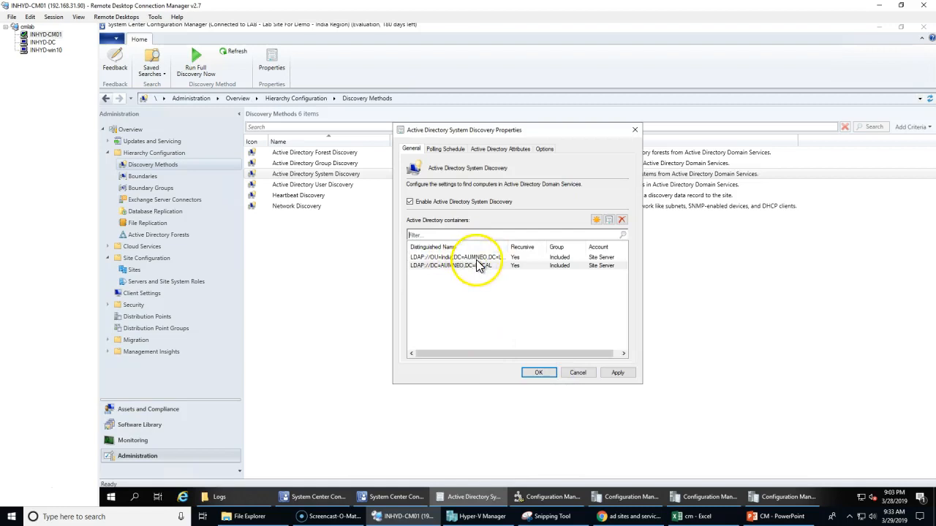
click(479, 258)
click(623, 220)
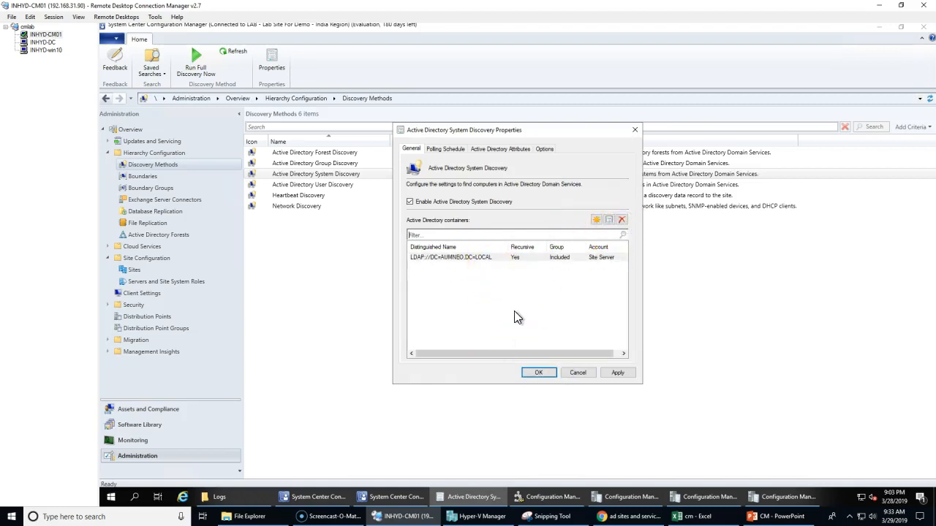
- Apply the new container to Active Directory System Discovery, check its polling schedule, and close the properties
click(620, 374)
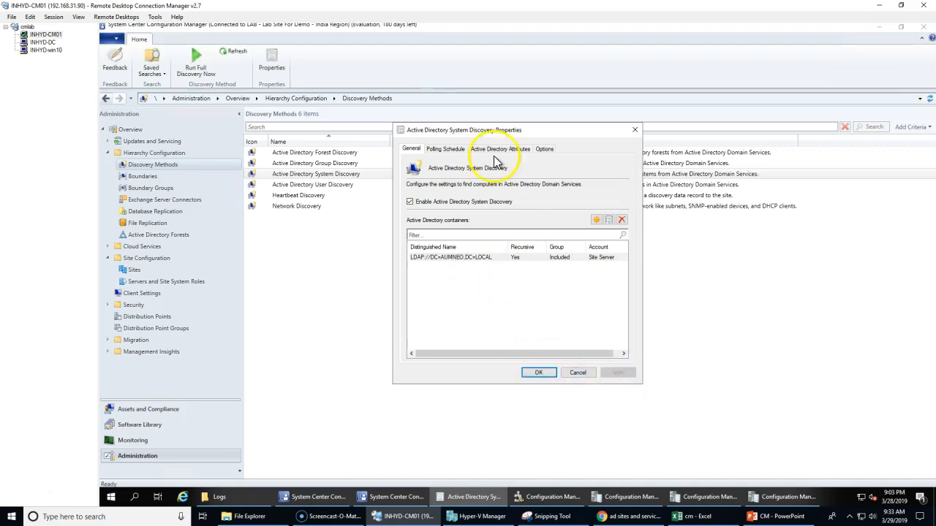
click(444, 149)
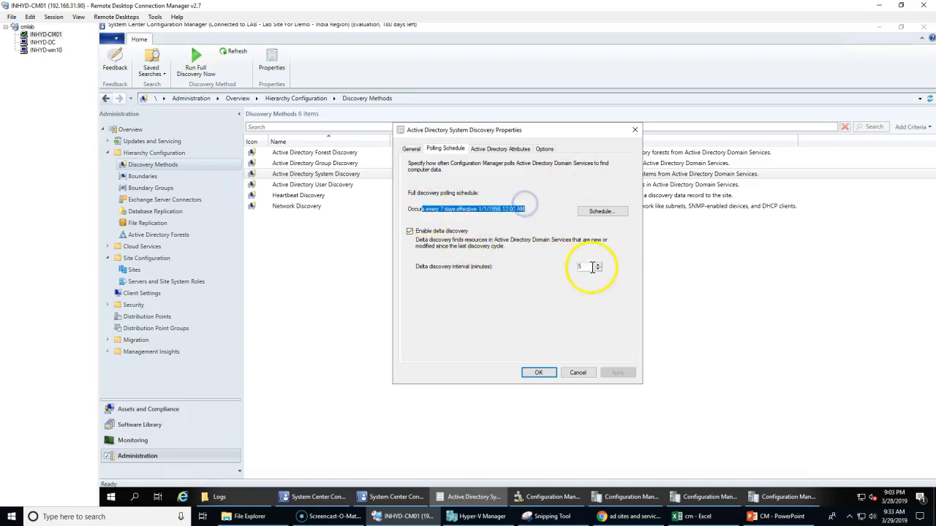
click(409, 149)
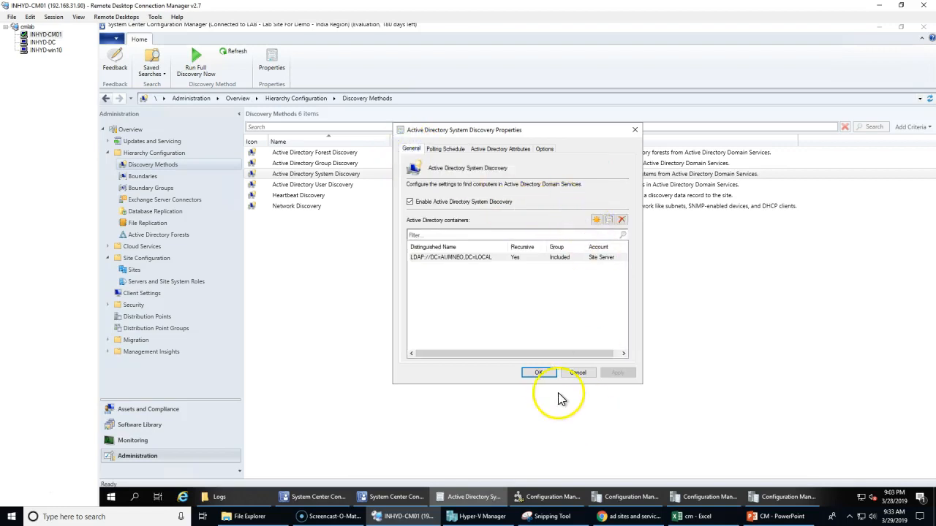
click(541, 374)
- Reopen Active Directory System Discovery's properties and review its polling schedule, attributes, exclusion options and container list
double_click(341, 175)
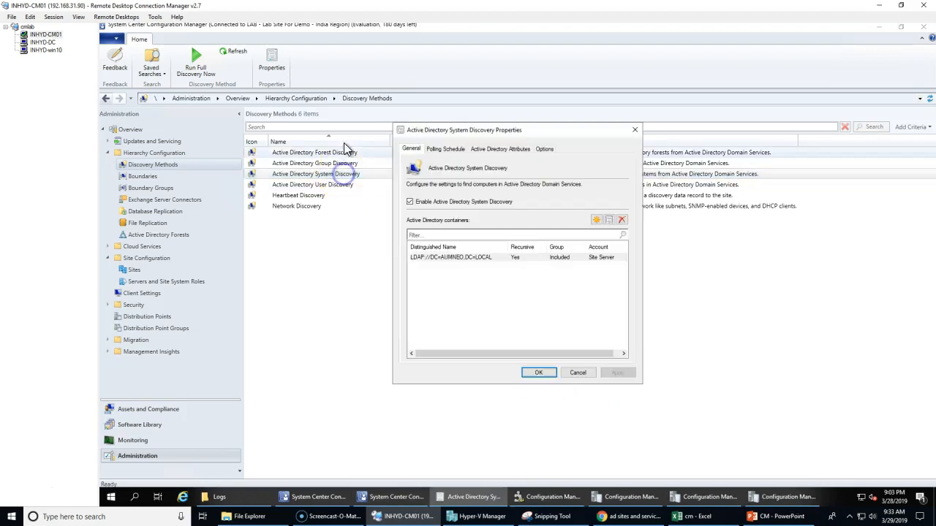
click(459, 150)
click(485, 150)
click(545, 149)
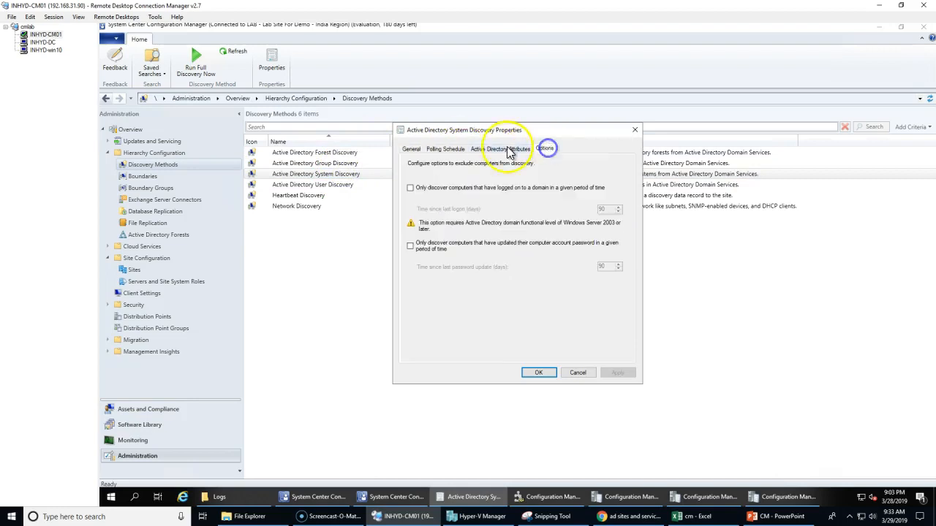
click(421, 149)
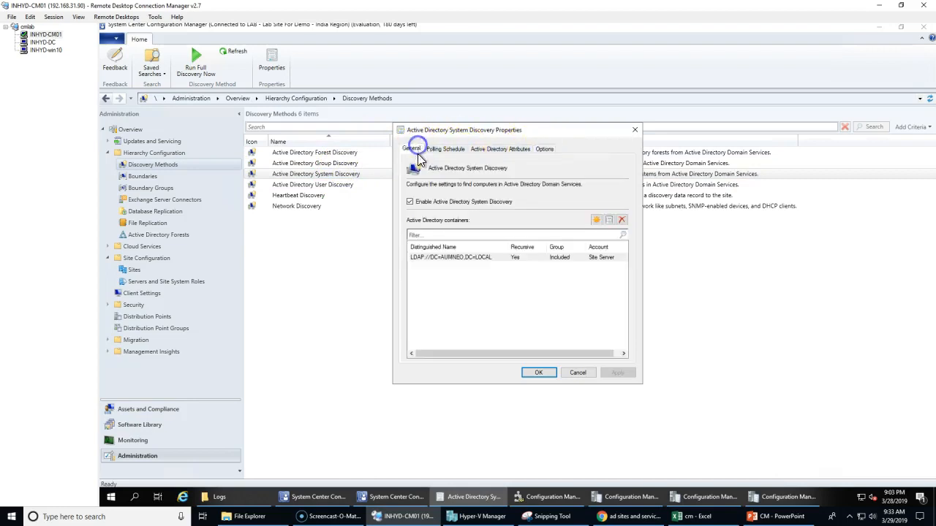
click(541, 374)
- Run a full discovery for Active Directory System Discovery and confirm it
right_click(359, 176)
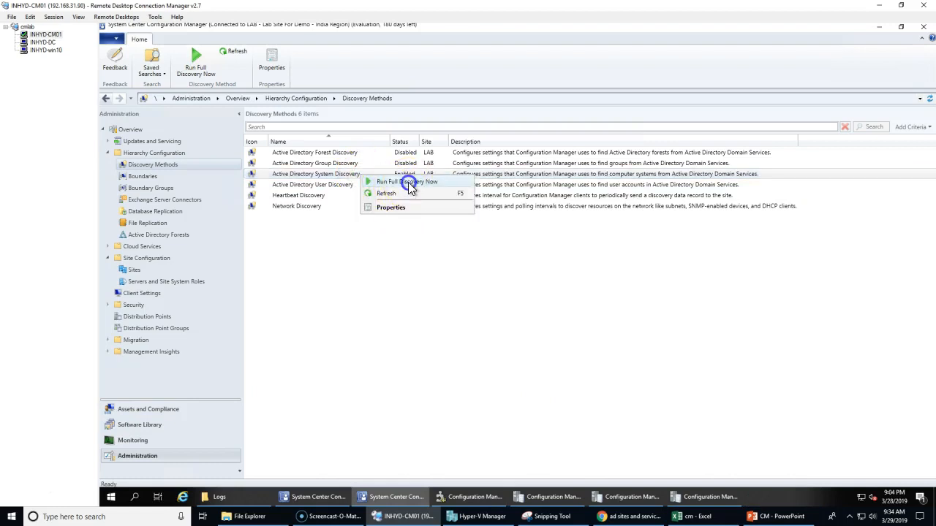
click(408, 182)
click(544, 295)
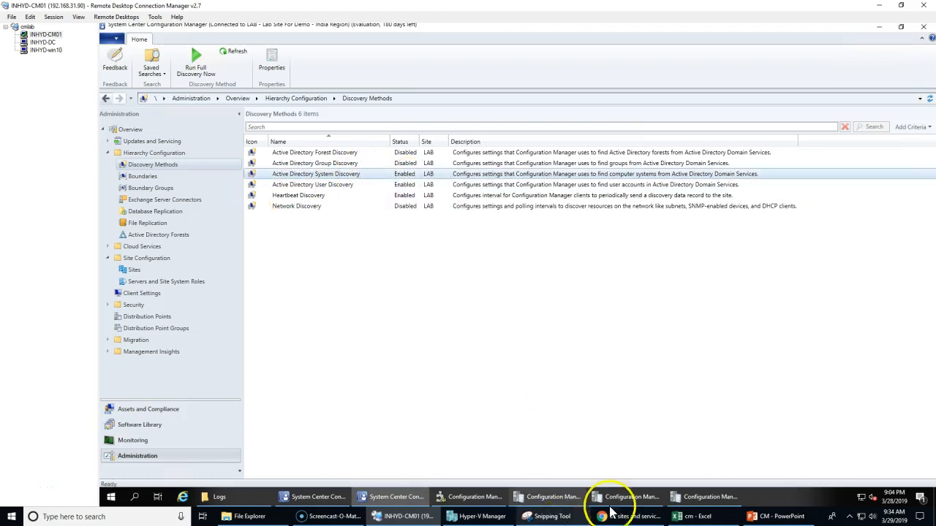
- In adsysdis.log, examine the valid search scope, run count and next-run entries, and the object total for the earlier India OU discovery
click(709, 498)
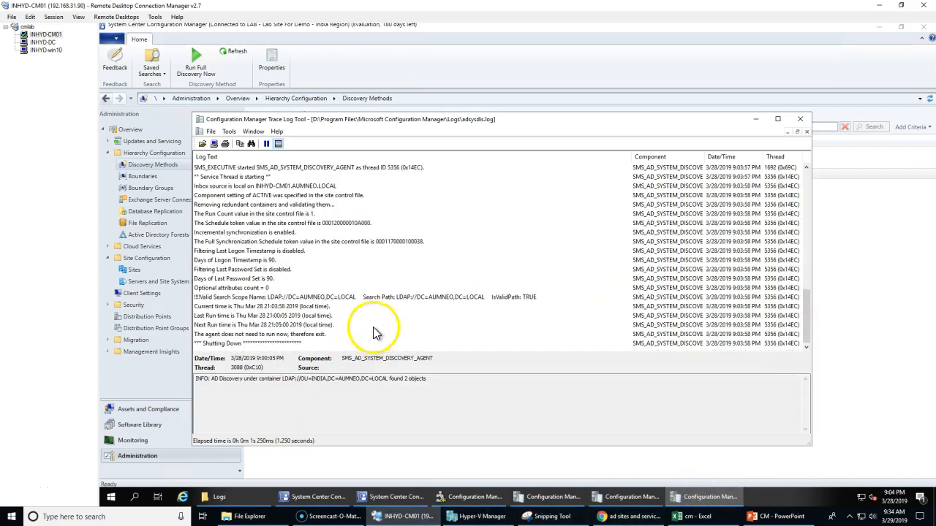
click(375, 297)
click(372, 335)
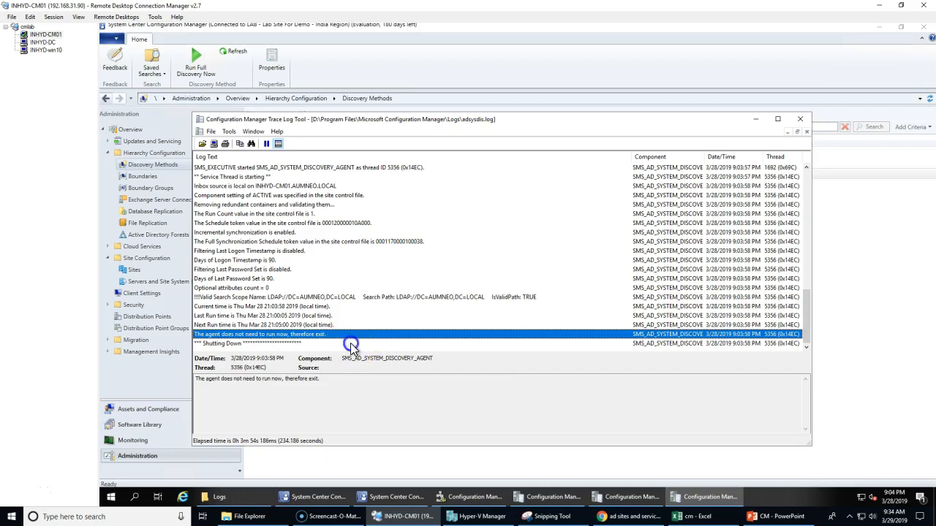
click(409, 300)
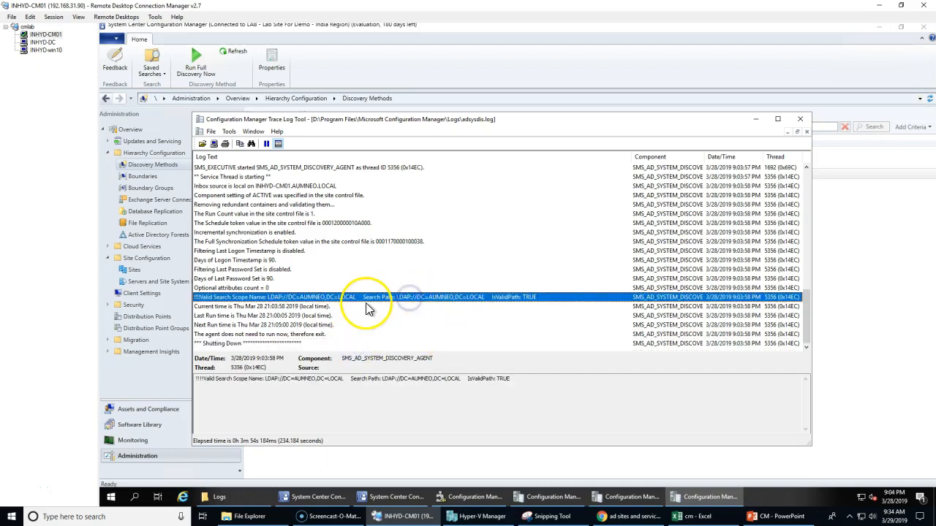
click(282, 214)
scroll(358, 274, up, 3)
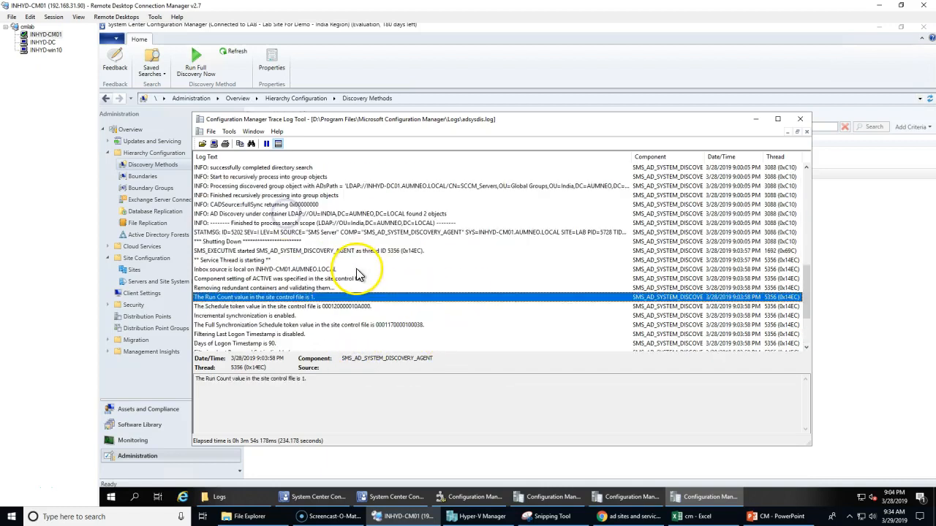
click(359, 279)
scroll(365, 292, up, 1)
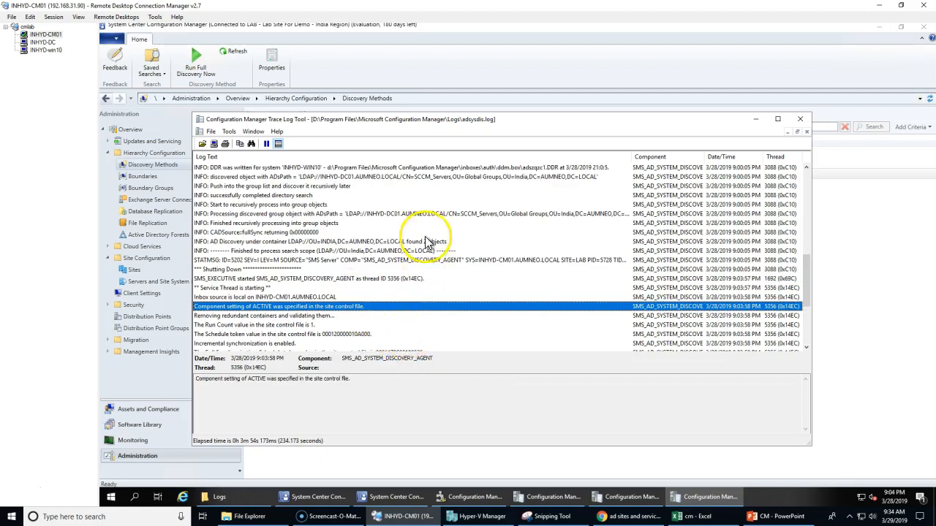
click(425, 242)
- Follow the full discovery of DC=AUMNEO,DC=LOCAL through adsysdis.log and examine its discovered objects and final object-total entry
scroll(431, 260, down, 9)
click(411, 308)
scroll(423, 312, down, 5)
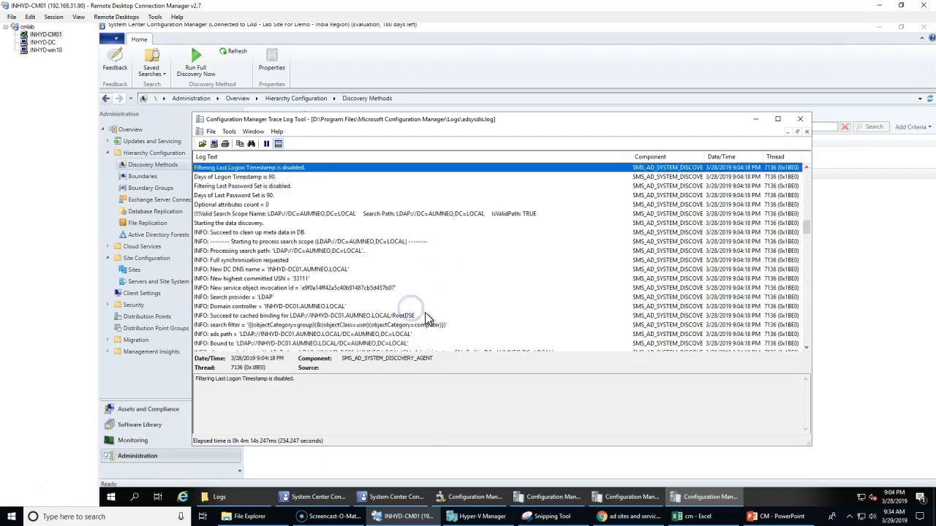
scroll(424, 312, down, 5)
click(424, 307)
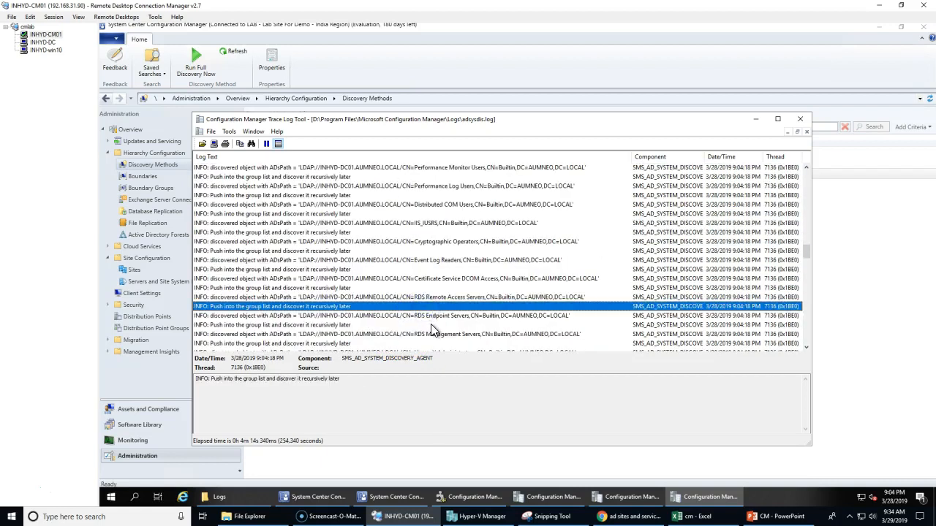
click(421, 280)
click(417, 317)
click(416, 325)
scroll(416, 325, down, 20)
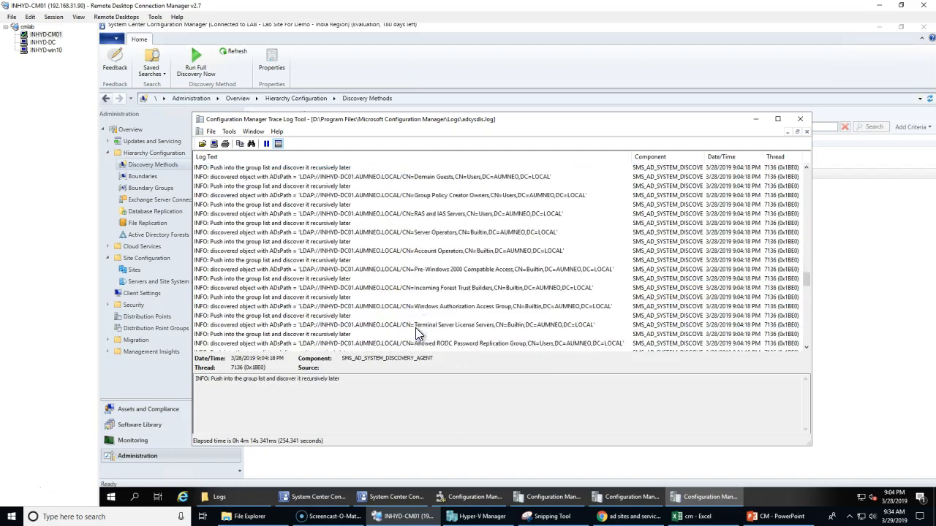
scroll(415, 327, down, 15)
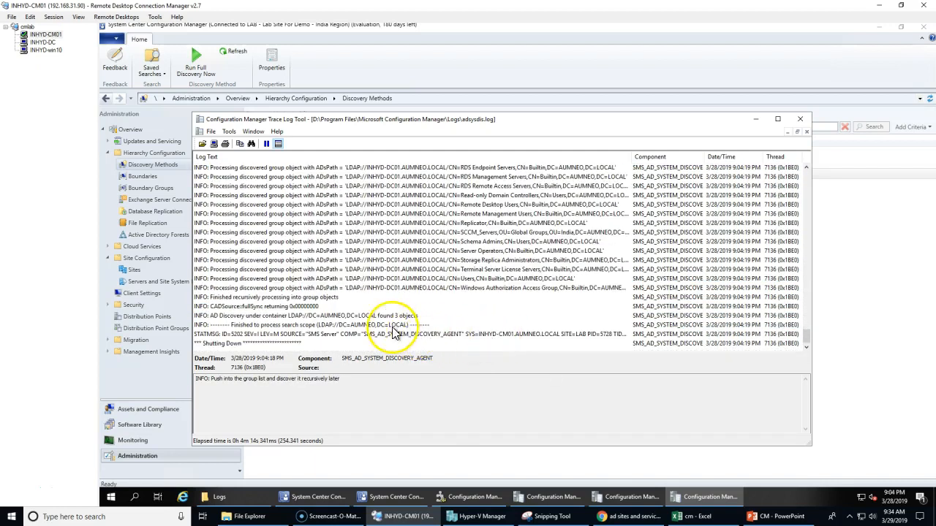
click(385, 316)
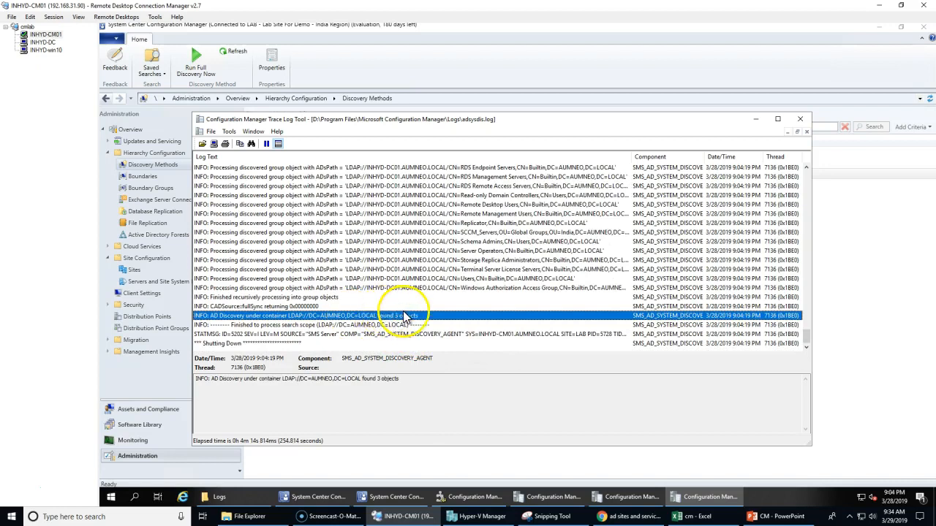
- Return to the console's Device Collections and update the membership of the All Systems collection
click(373, 496)
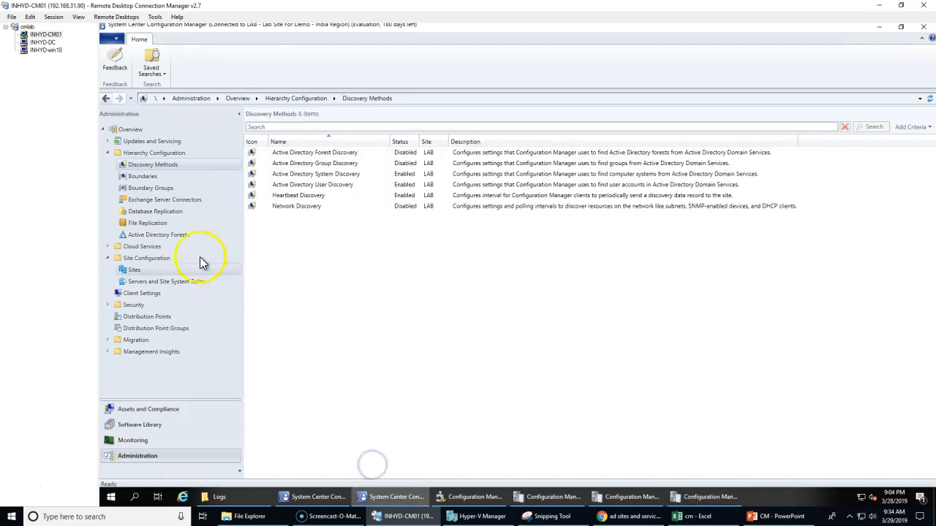
click(166, 414)
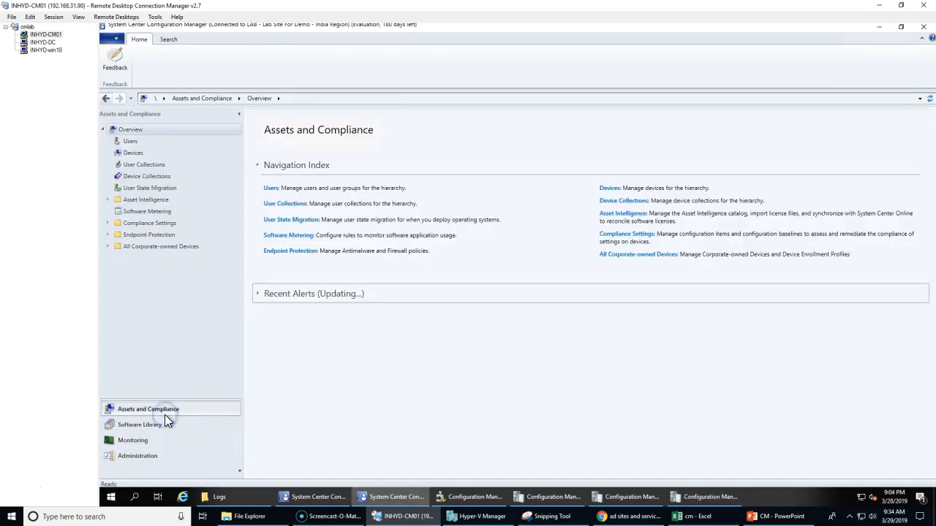
click(139, 176)
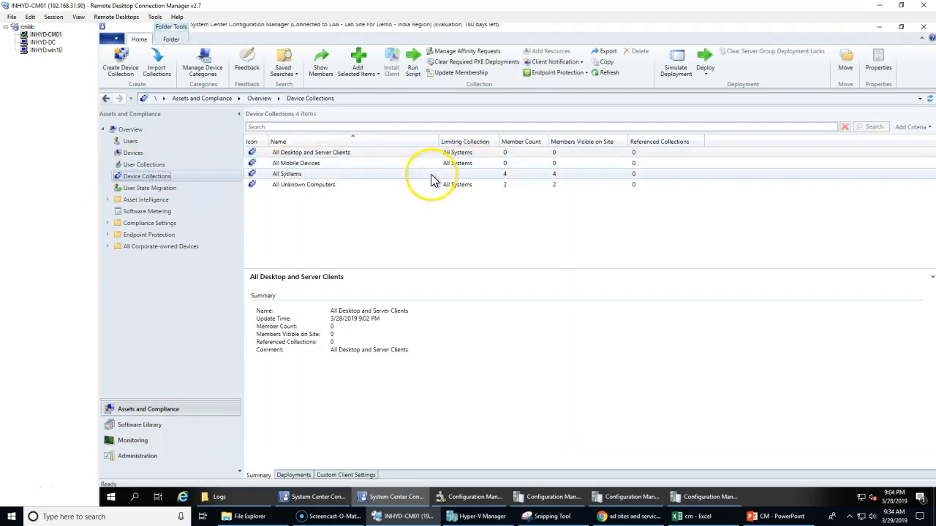
click(428, 174)
right_click(346, 176)
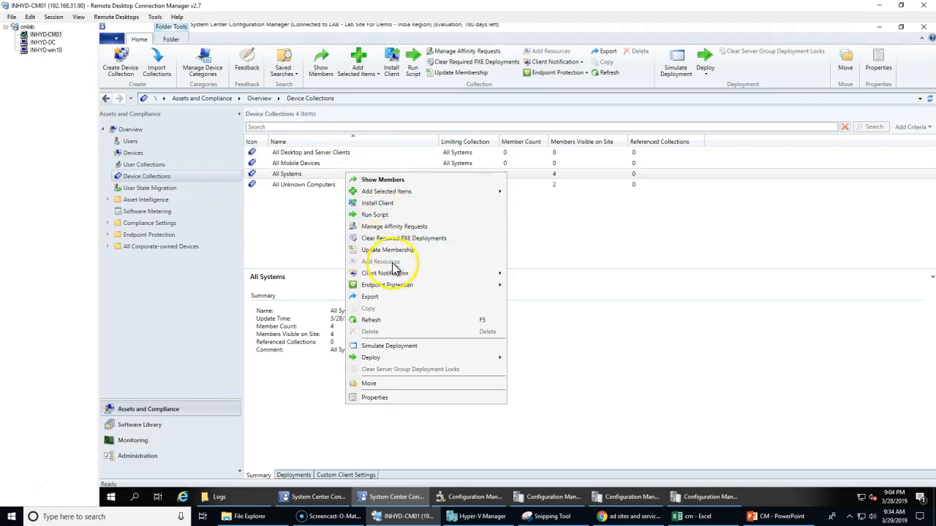
click(389, 253)
click(548, 300)
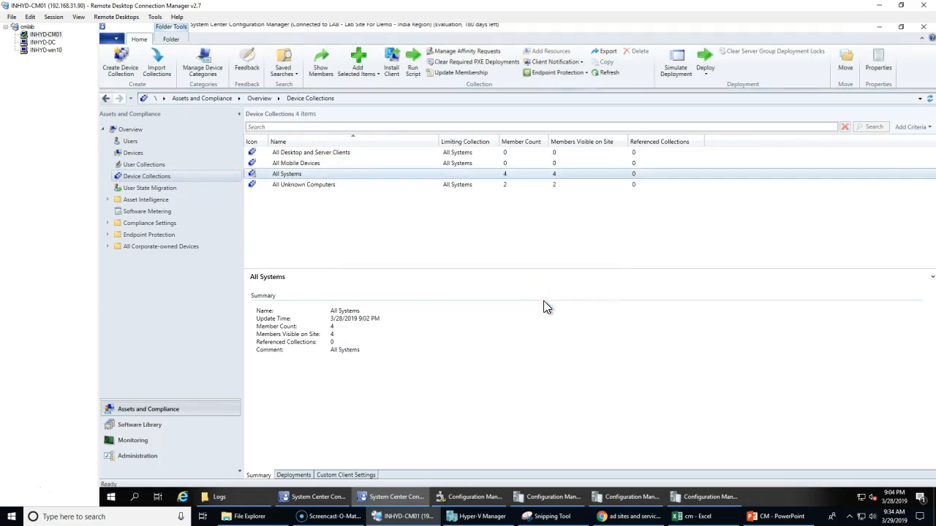
- Refresh the All Systems collection and show its members
click(302, 175)
right_click(302, 176)
click(334, 322)
right_click(285, 176)
click(331, 326)
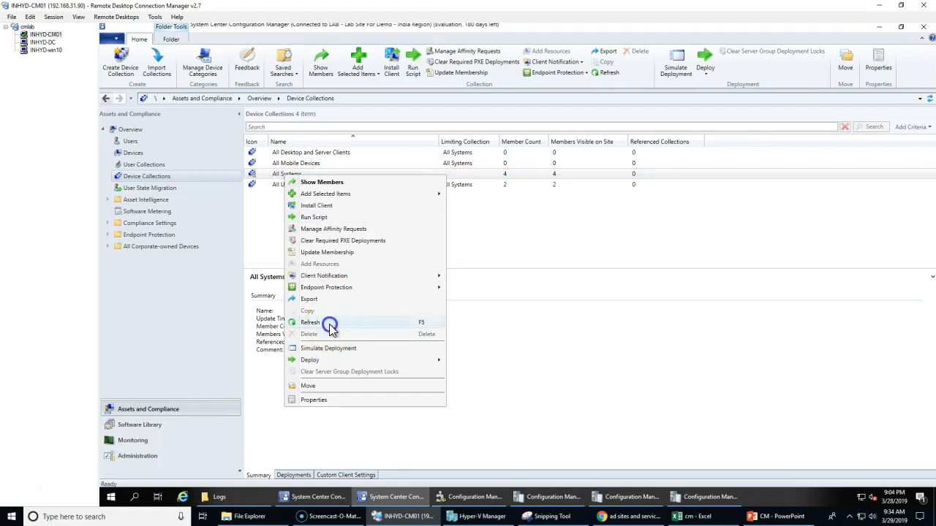
double_click(509, 177)
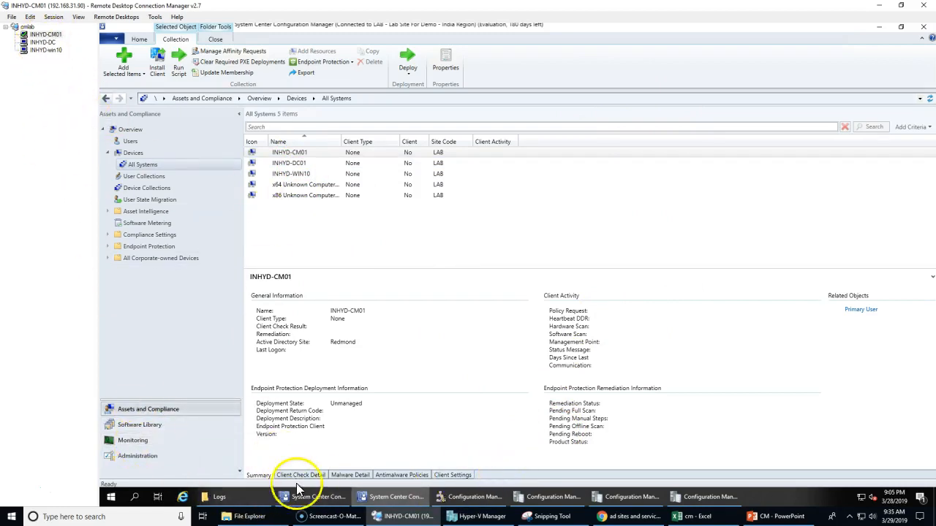
- In the other console window, go to Discovery Methods under Administration and enable Active Directory Group Discovery in its properties
click(379, 503)
click(315, 497)
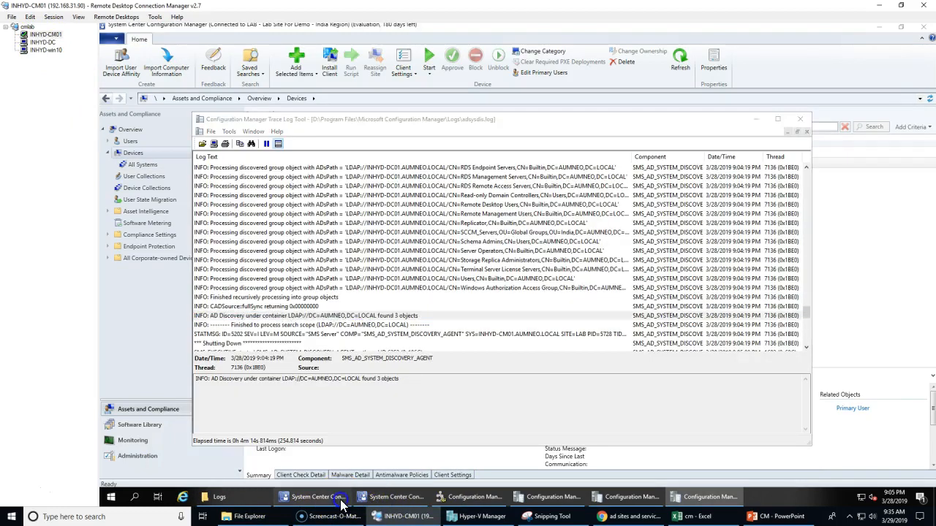
click(142, 457)
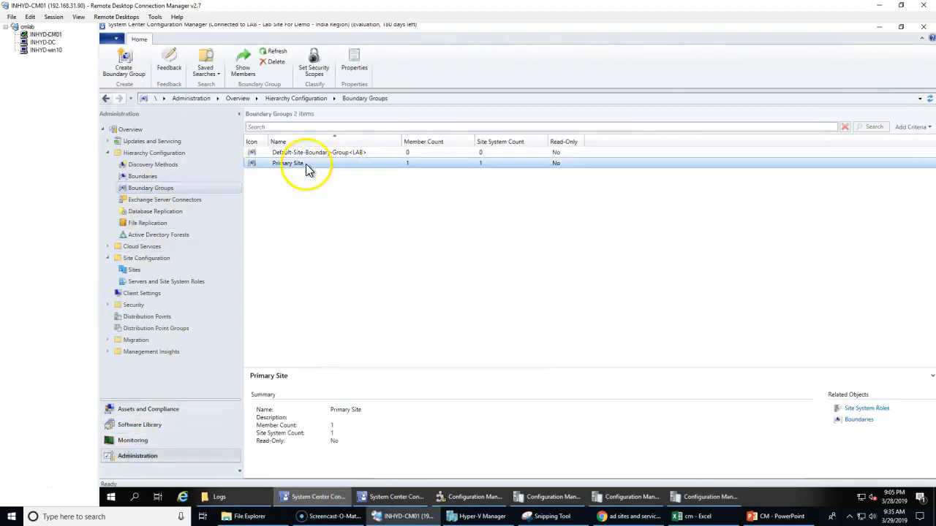
click(149, 167)
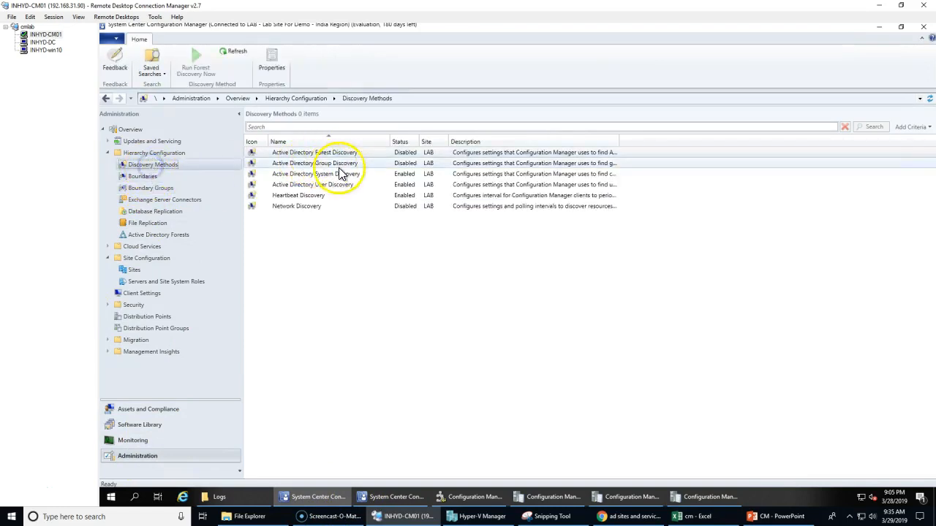
click(331, 187)
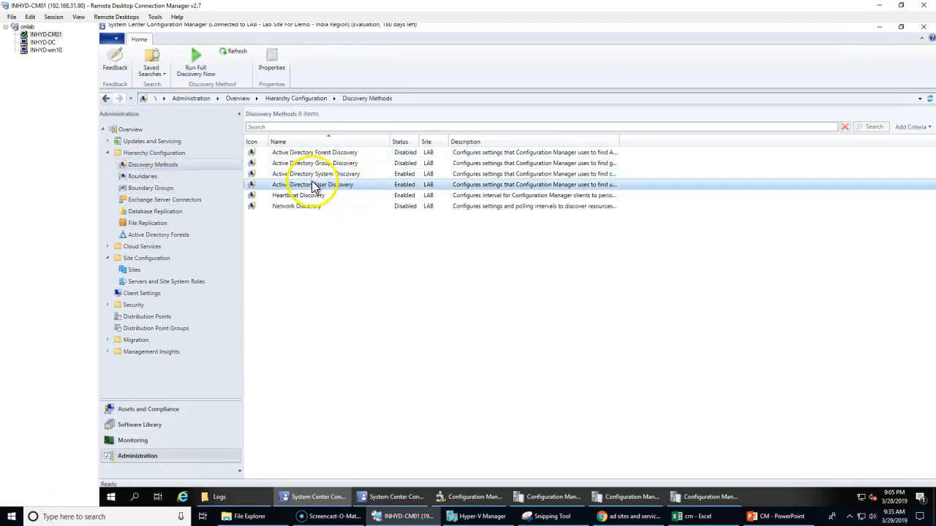
click(315, 176)
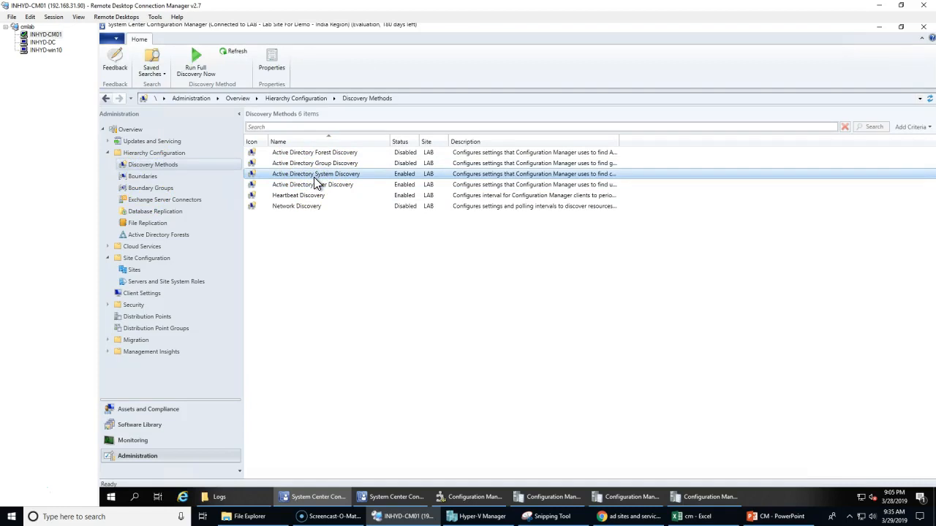
double_click(314, 164)
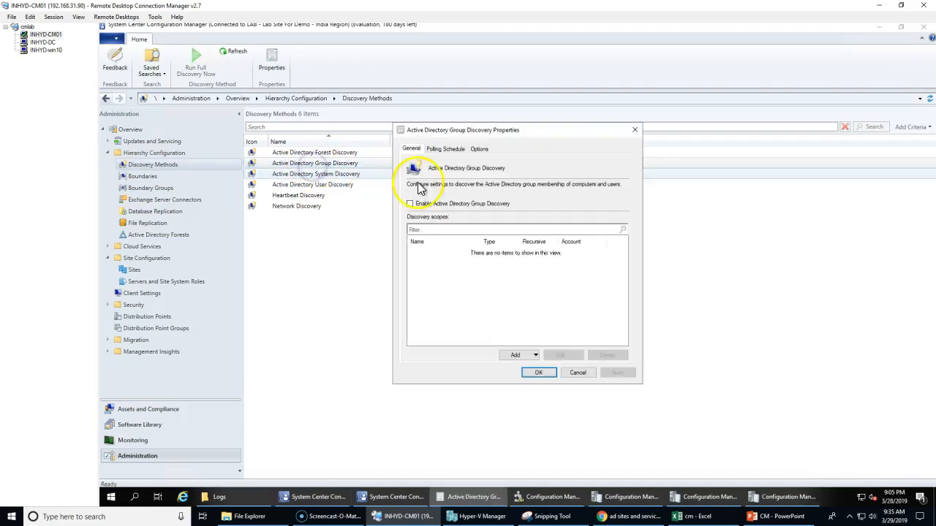
click(433, 204)
click(518, 356)
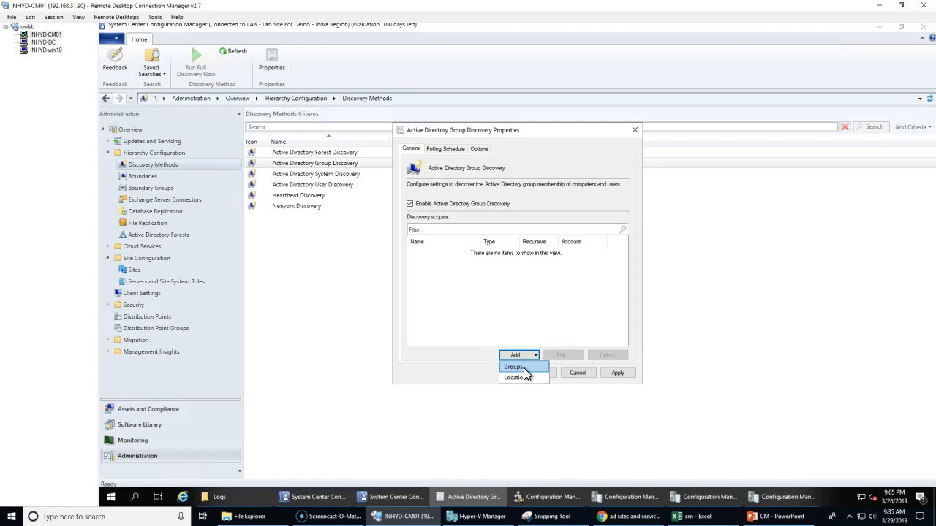
click(523, 368)
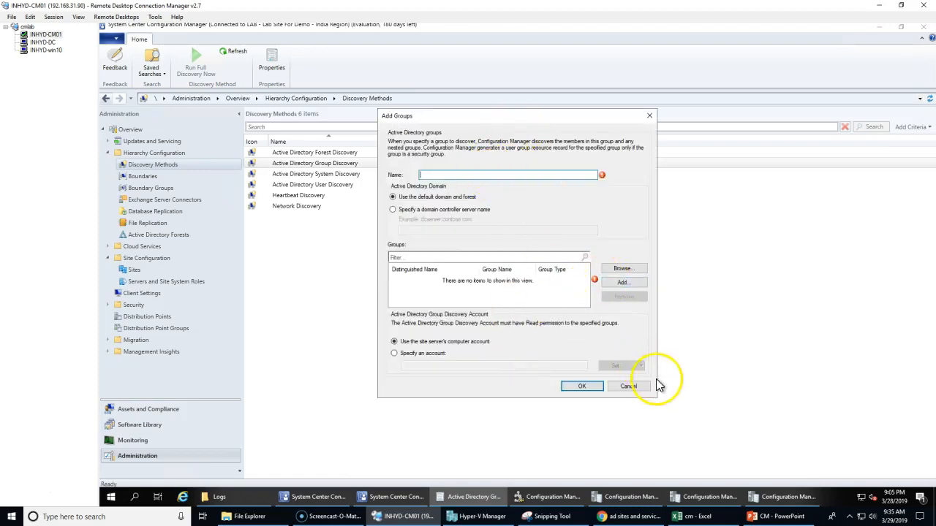
click(629, 387)
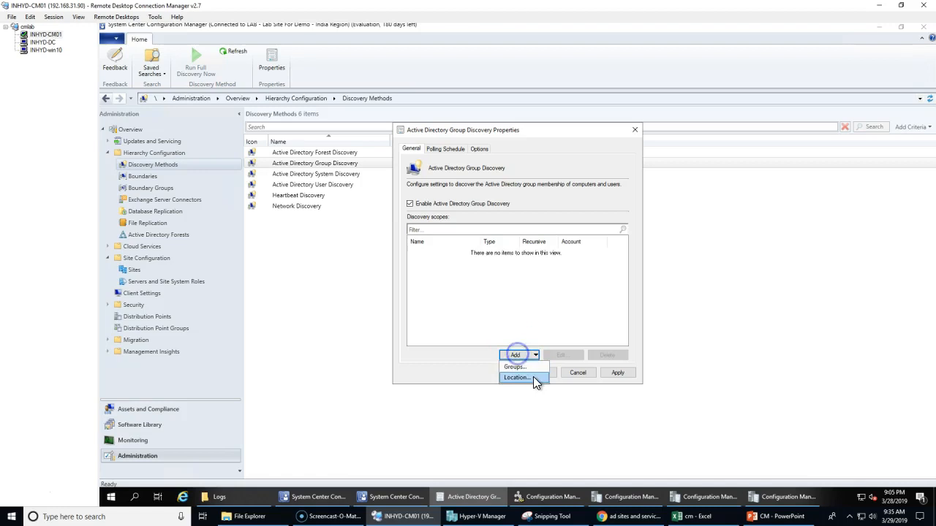
- Add a location discovery scope named AD Groups for LDAP://DC=AUMNEO,DC=LOCAL, using the site server's computer account
click(532, 376)
click(611, 248)
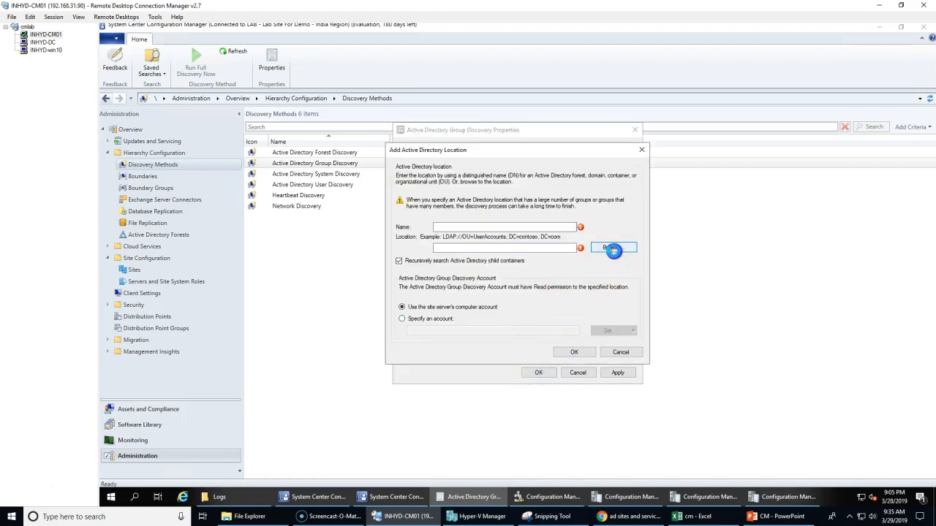
click(513, 322)
click(467, 228)
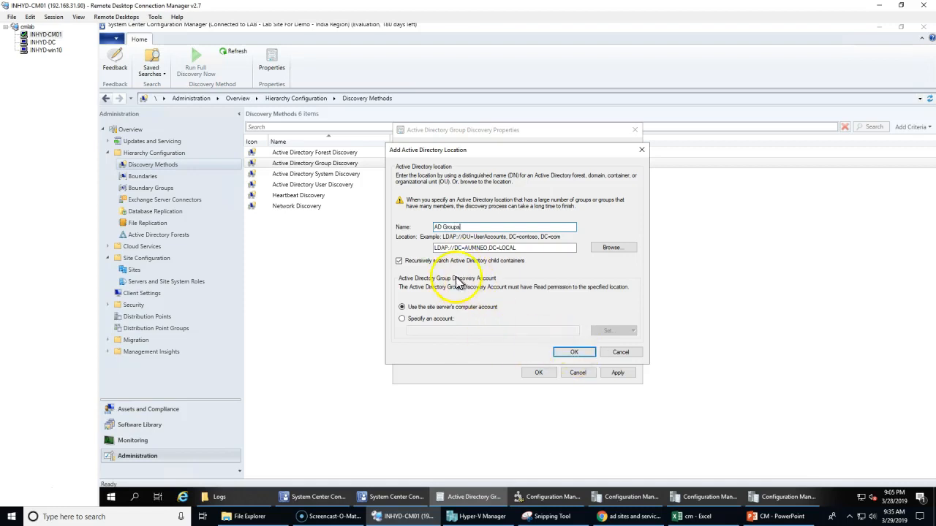
click(583, 354)
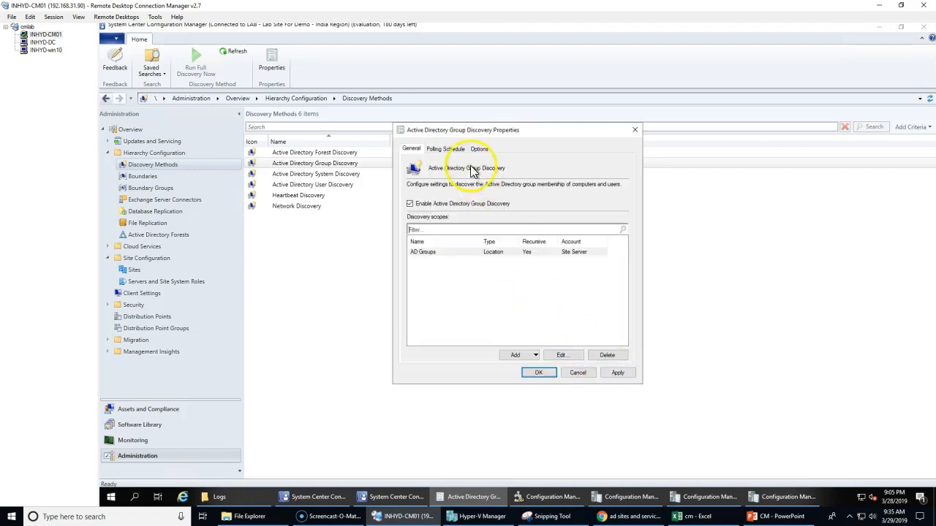
- Review the group discovery polling schedule, apply the settings with a full discovery run as soon as possible, and close the properties
click(445, 149)
drag(512, 209, 366, 208)
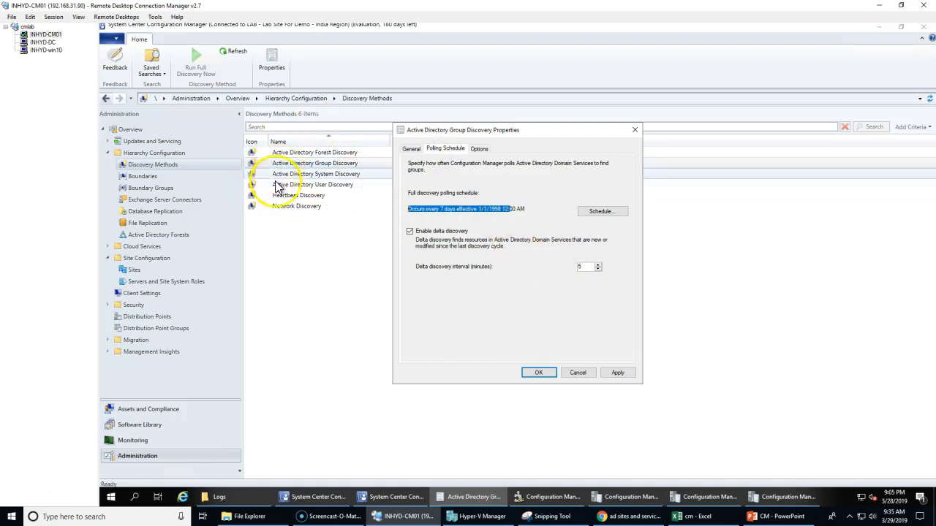
click(625, 375)
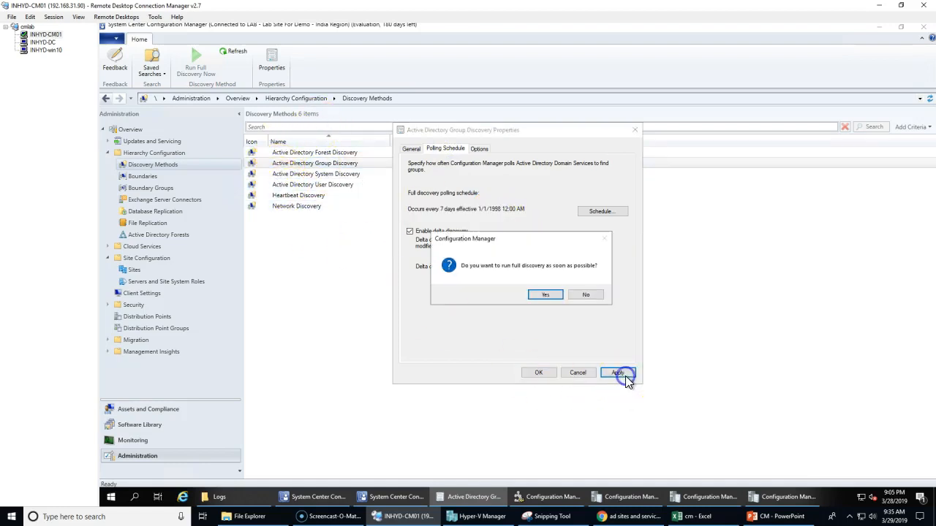
click(547, 291)
click(543, 373)
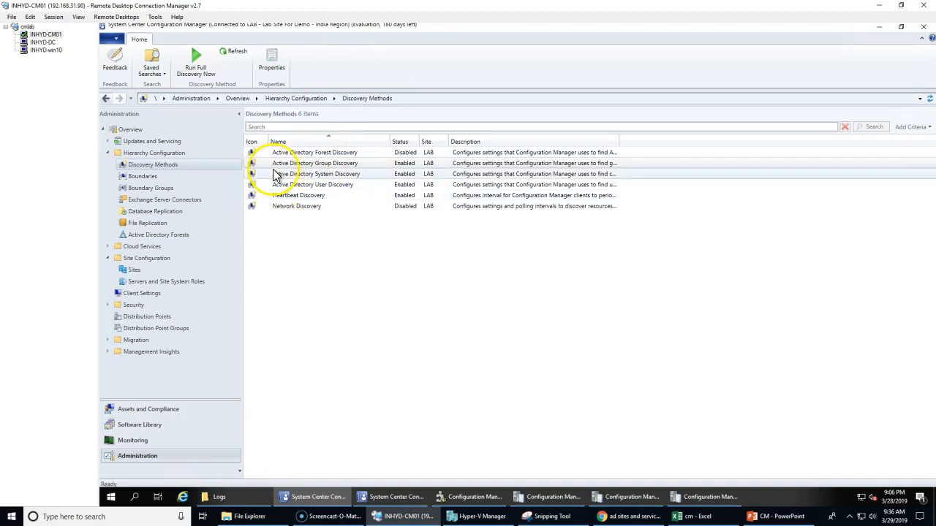
- Go from the adsysdis.log window to the Configuration Manager Logs folder and open adsgdis.log in the Trace Log Tool
click(700, 498)
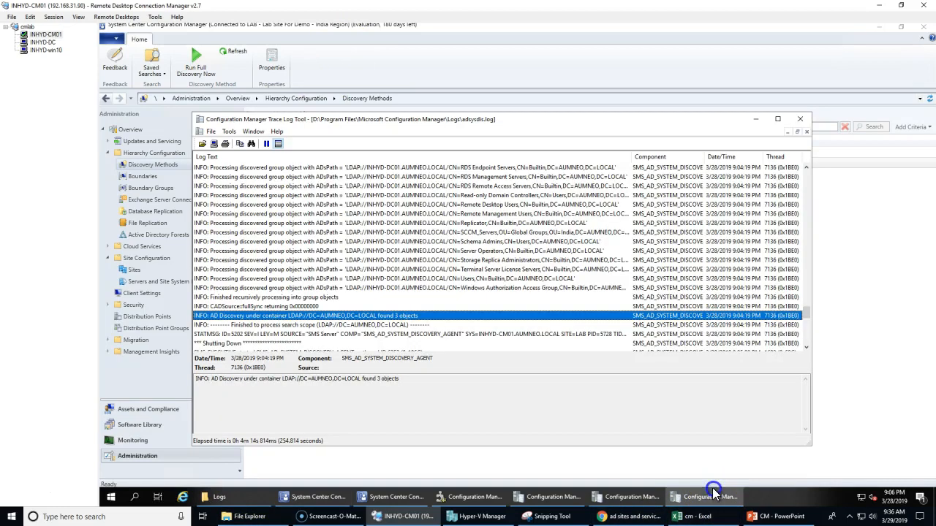
drag(470, 128, 505, 209)
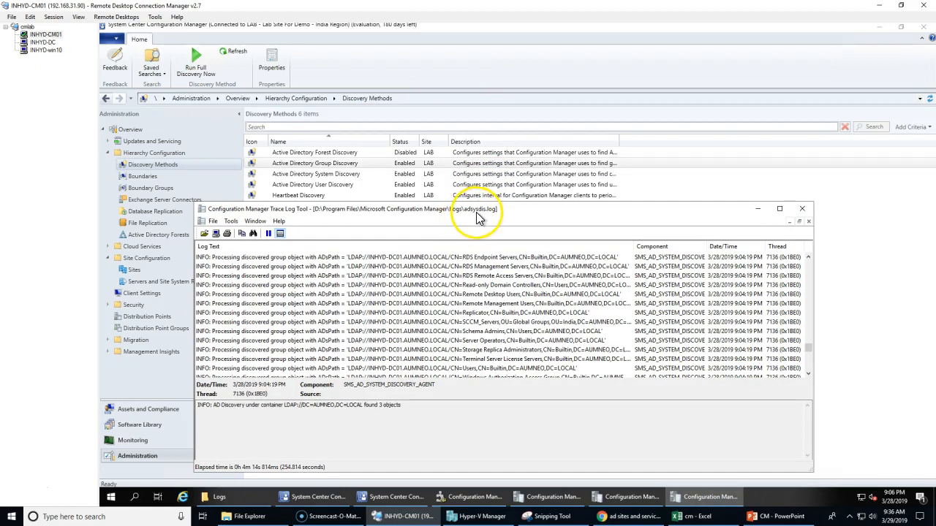
click(357, 163)
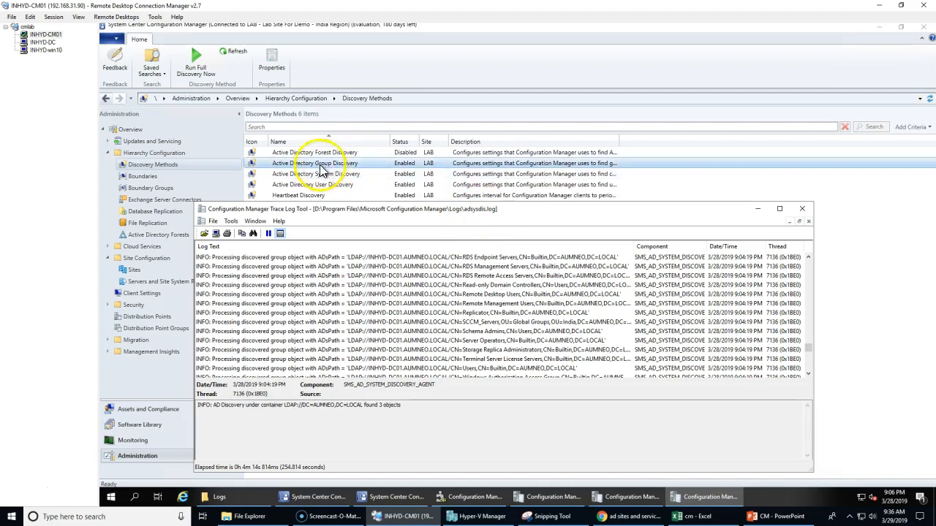
click(485, 218)
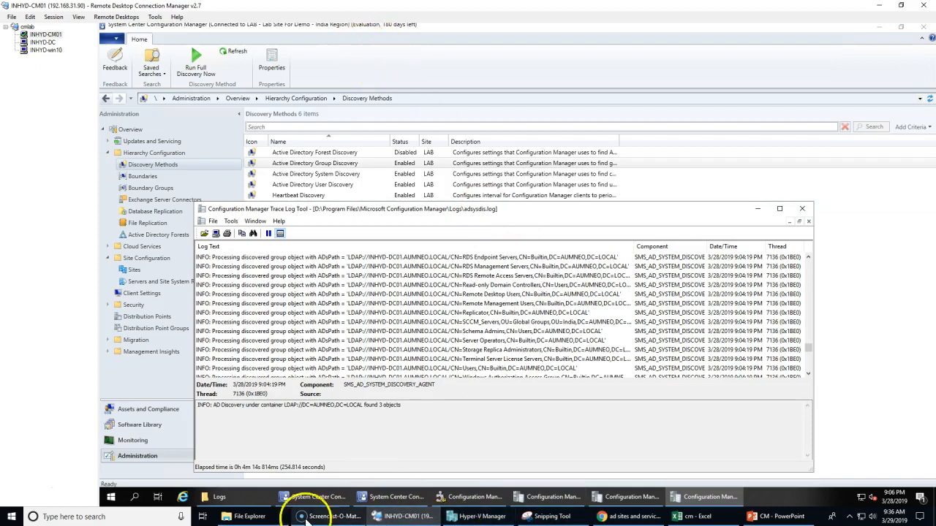
click(241, 497)
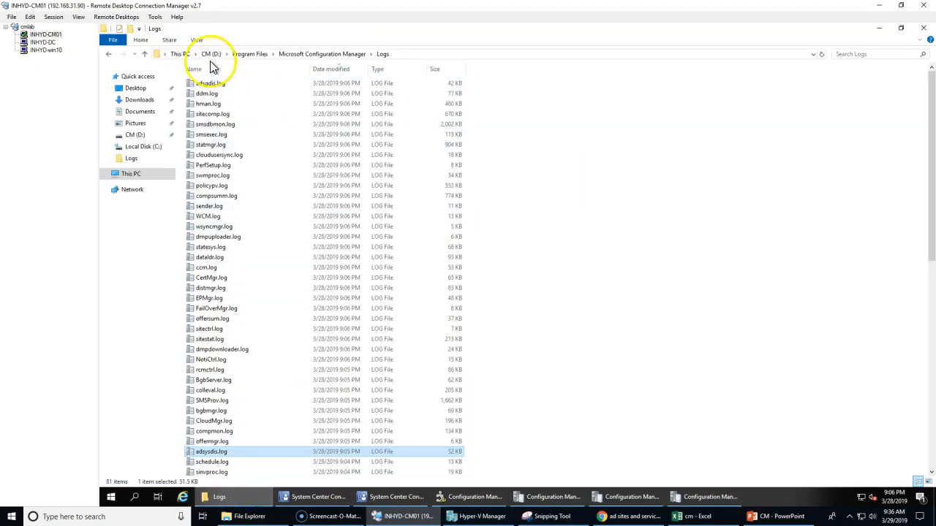
click(212, 85)
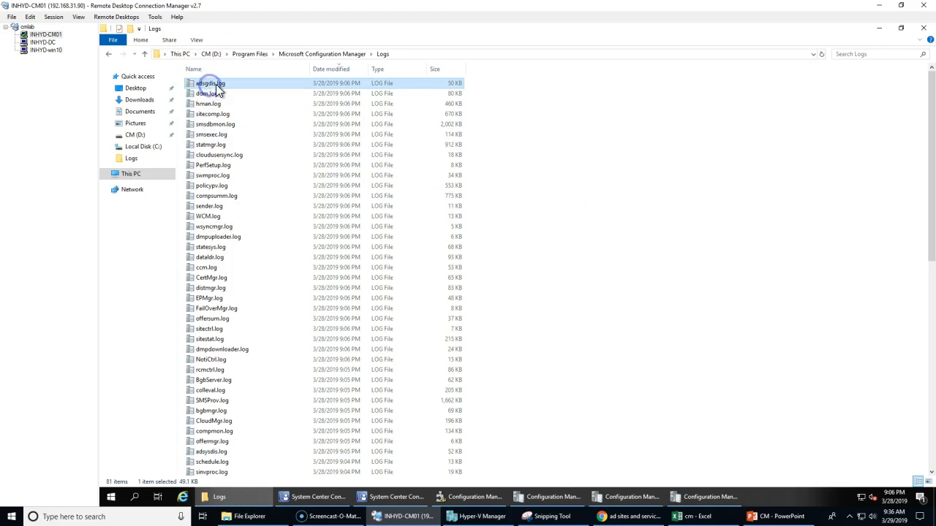
double_click(206, 85)
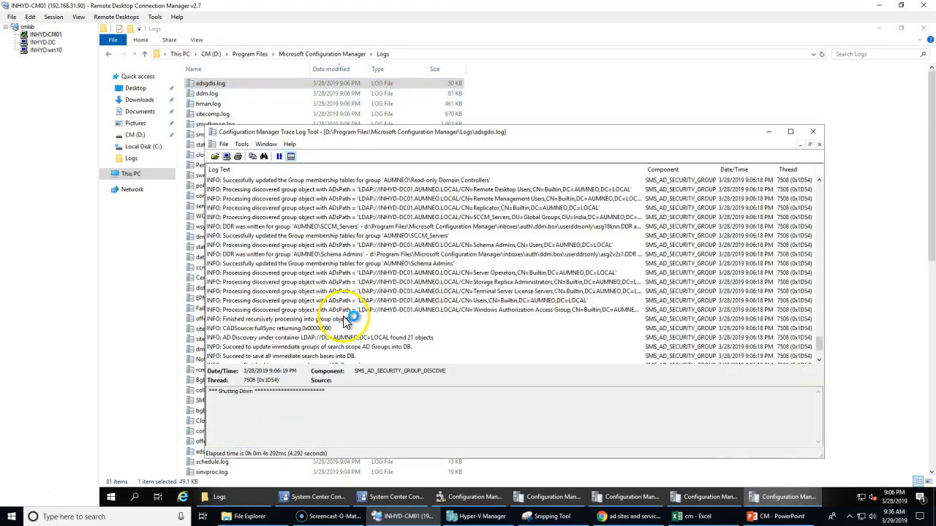
click(209, 85)
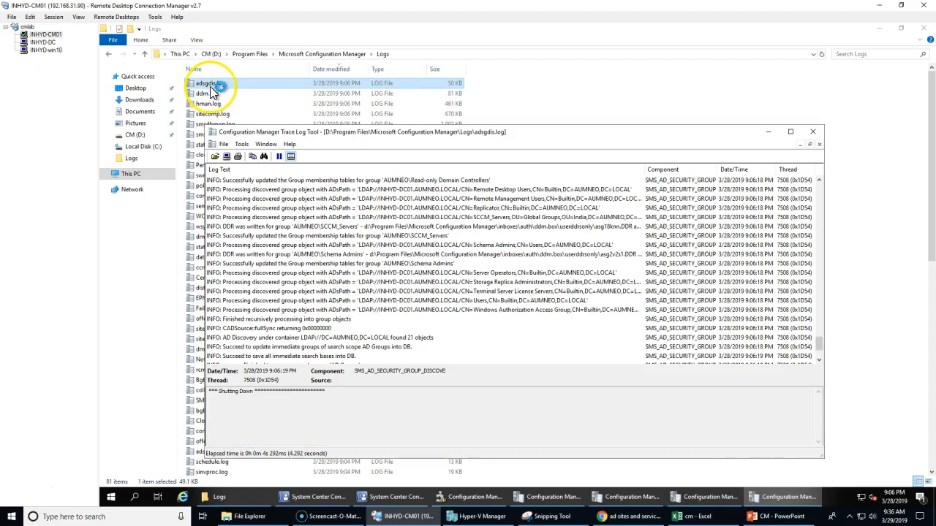
- Examine the discovered group entries in adsgdis.log and the object-total entry for DC=AUMNEO,DC=LOCAL
scroll(488, 339, down, 3)
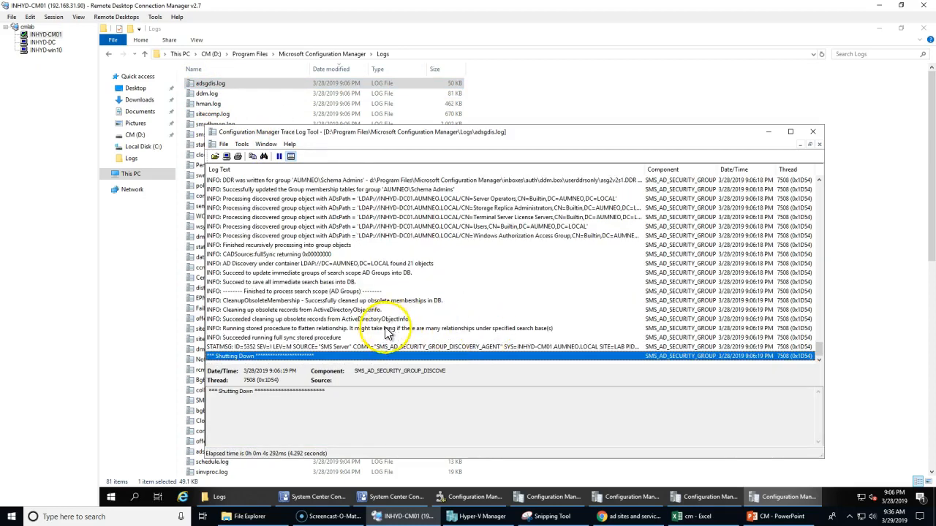
click(413, 264)
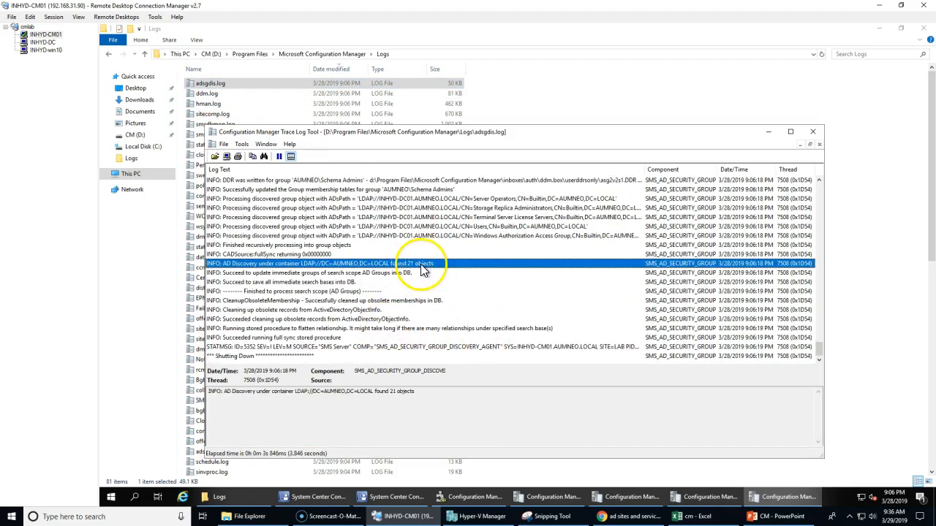
click(479, 236)
drag(481, 392, 629, 399)
click(457, 209)
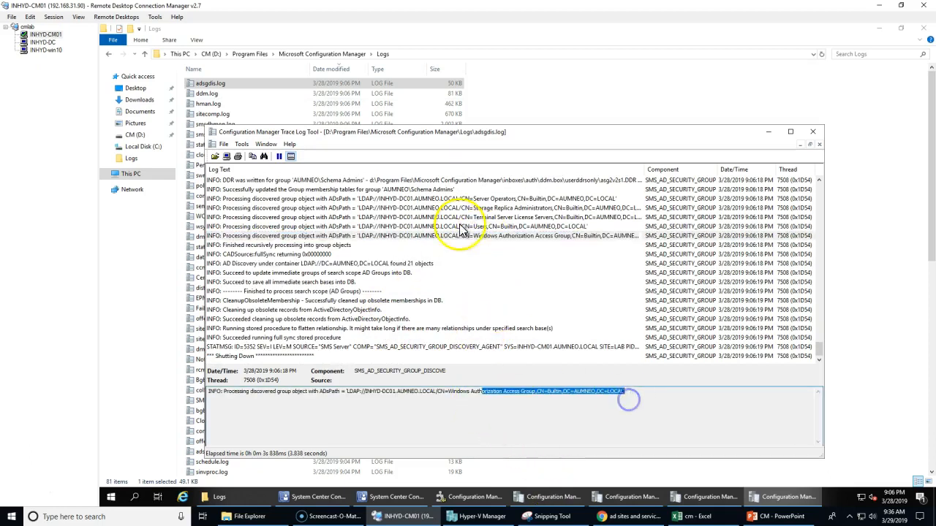
scroll(499, 329, up, 10)
scroll(499, 329, down, 10)
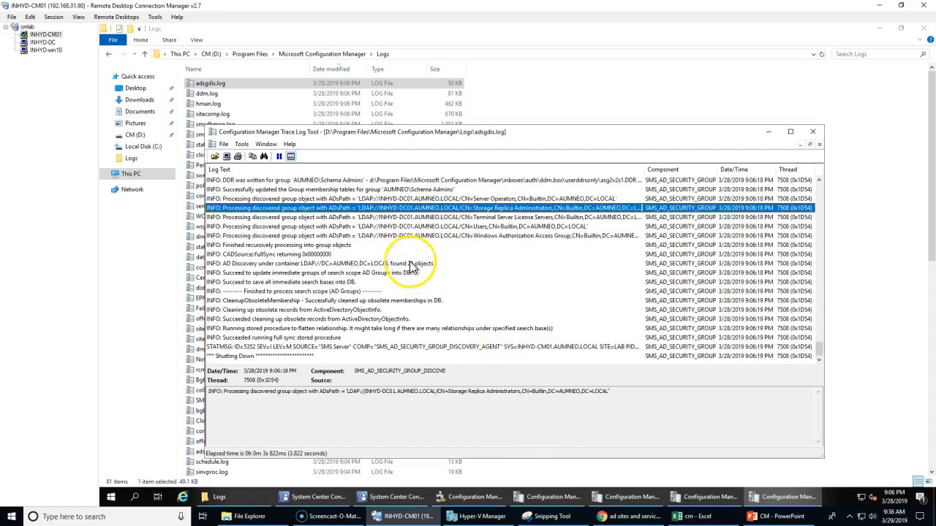
click(411, 264)
- Return to the Assets and Compliance console window, go to User Collections, and show the members of All Users
click(341, 502)
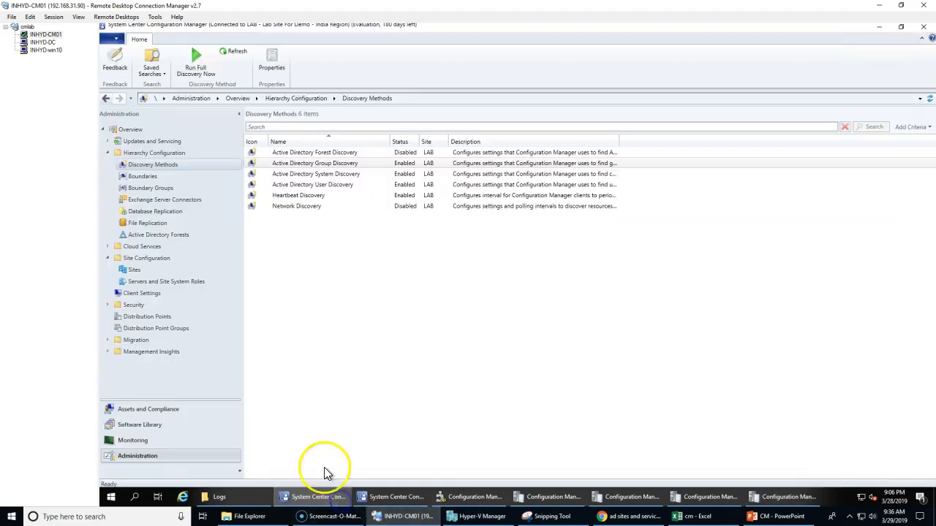
click(381, 497)
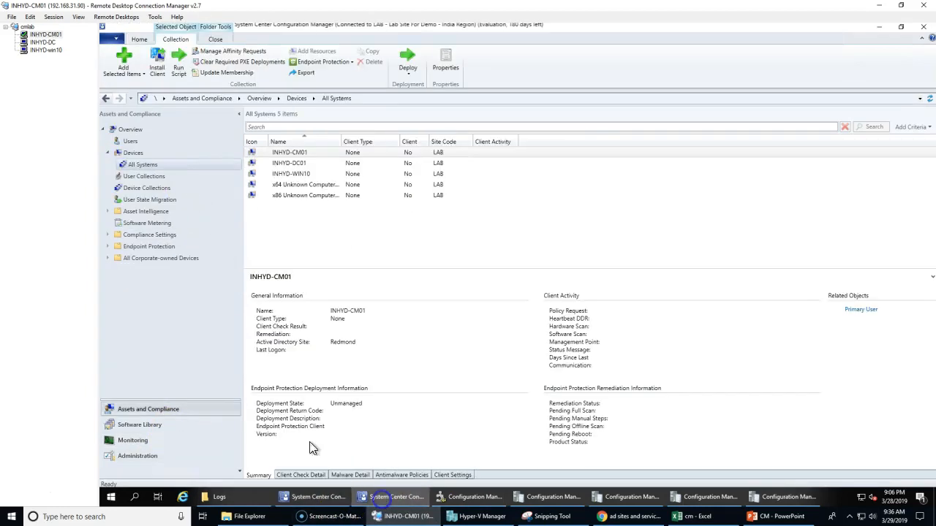
click(143, 188)
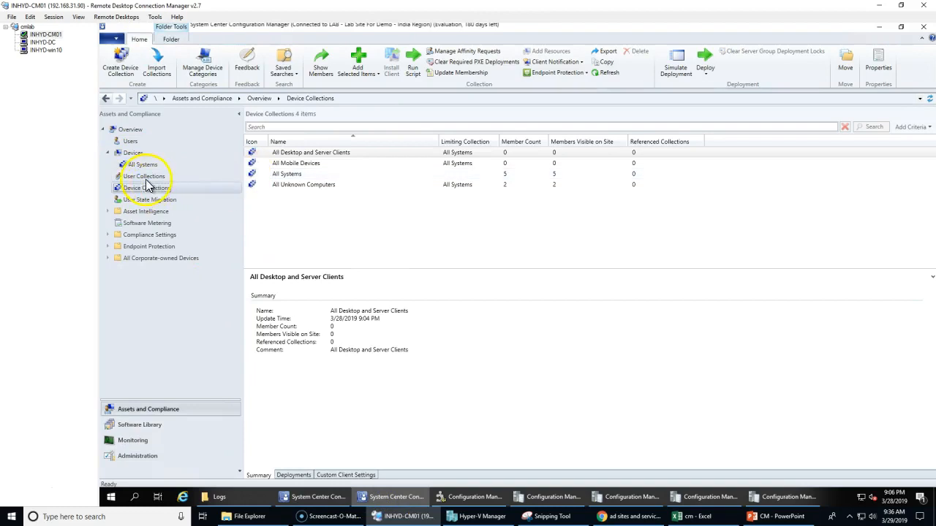
click(147, 180)
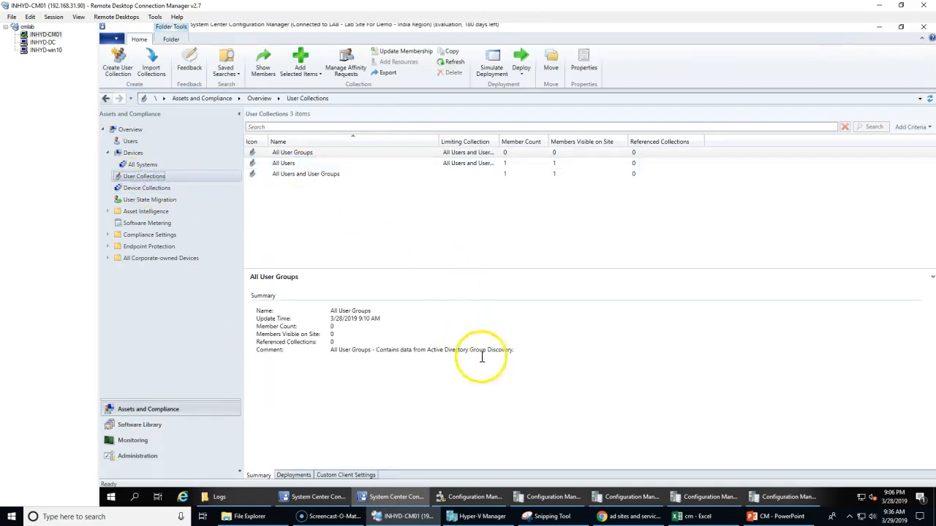
double_click(283, 164)
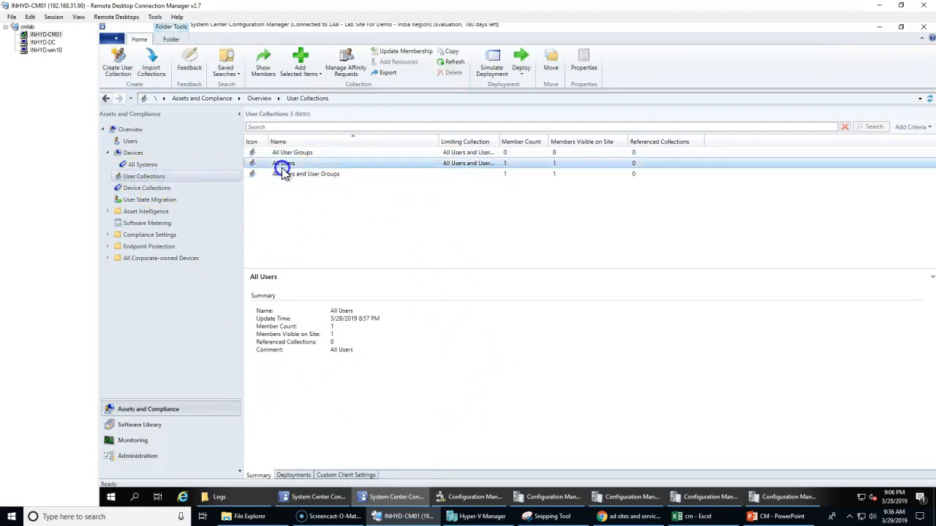
- Return to User Collections and update the membership of the All User Groups collection
click(144, 188)
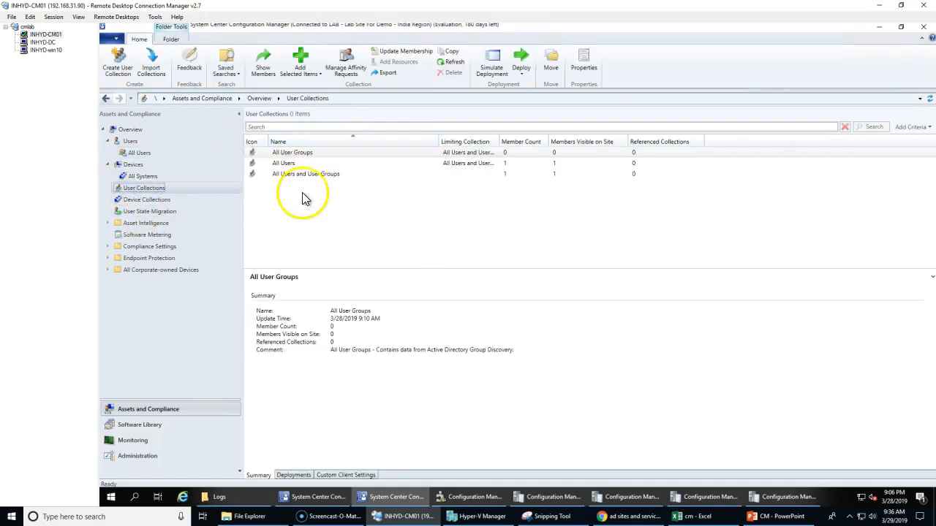
click(296, 152)
click(395, 51)
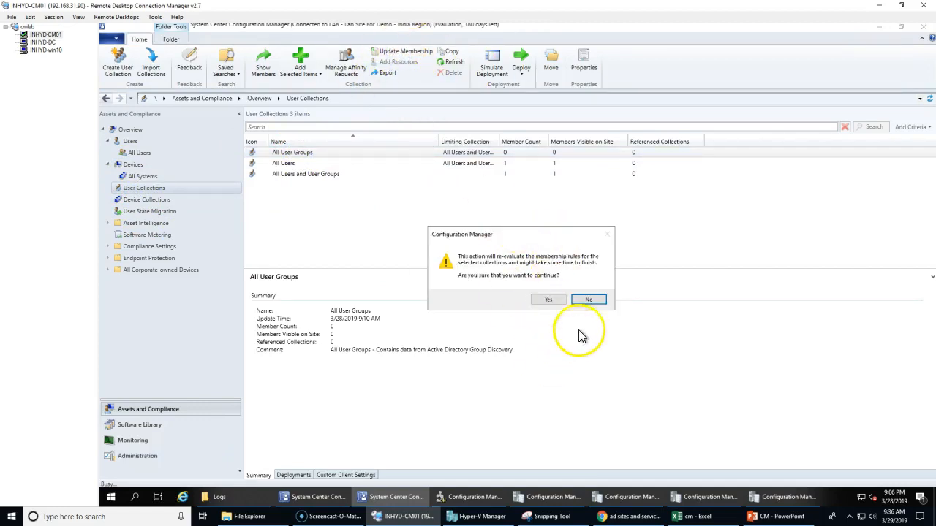
click(548, 300)
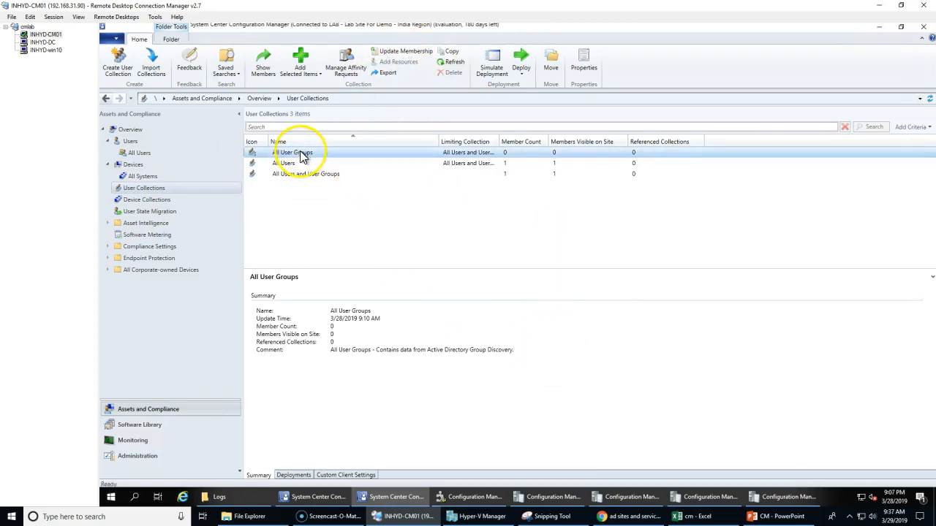
- Show the Users node and enlarge its list pane to examine the discovered AUMNEO users and user groups
click(129, 141)
scroll(440, 226, down, 4)
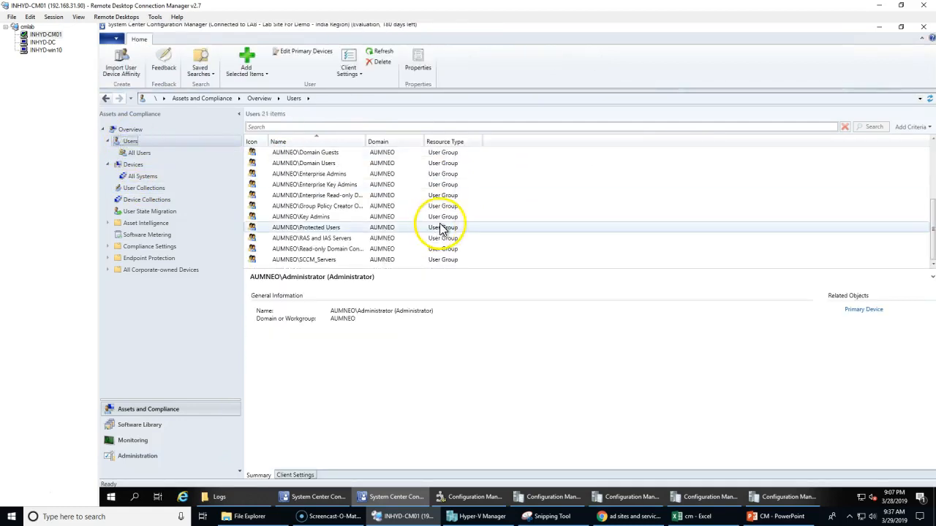
scroll(317, 253, up, 4)
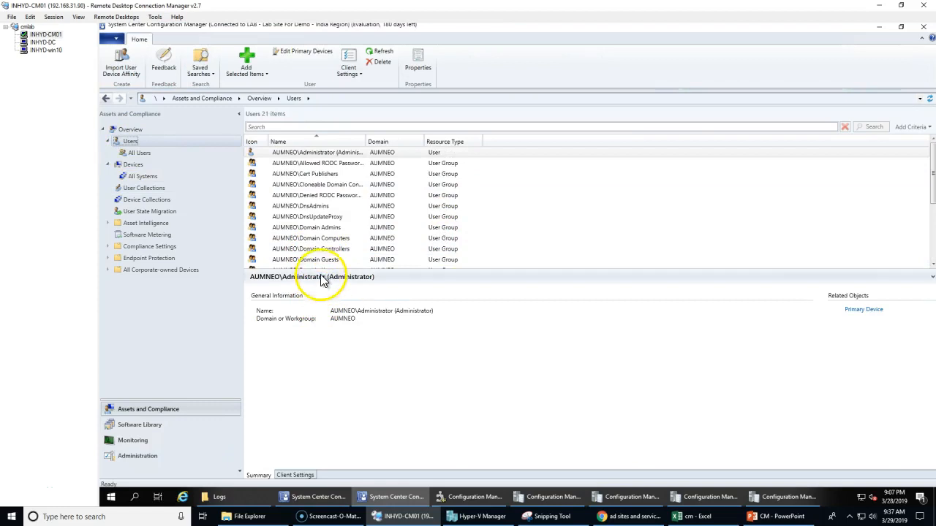
drag(319, 270, 318, 348)
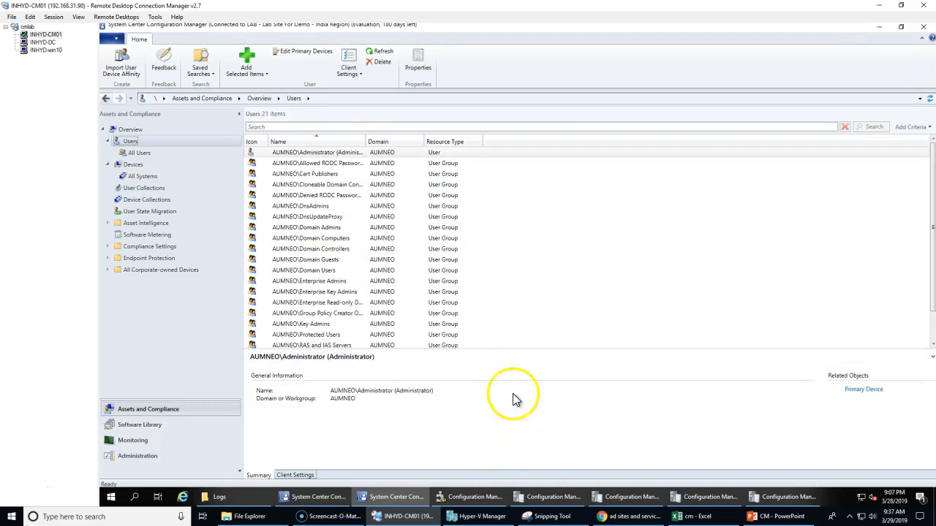
scroll(538, 313, down, 1)
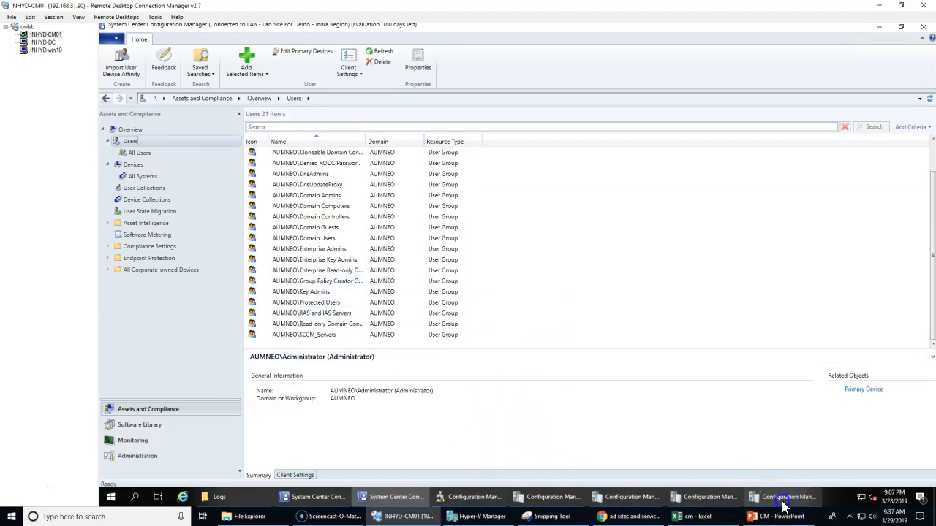
- Compare the object-total entry in adsgdis.log with the resources listed under the Users node
click(628, 501)
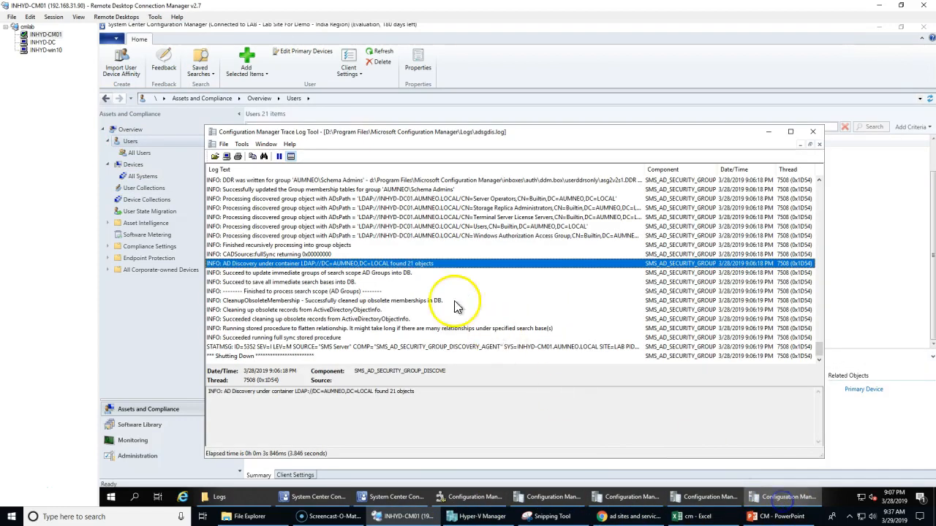
click(775, 499)
scroll(539, 286, up, 1)
scroll(469, 311, down, 1)
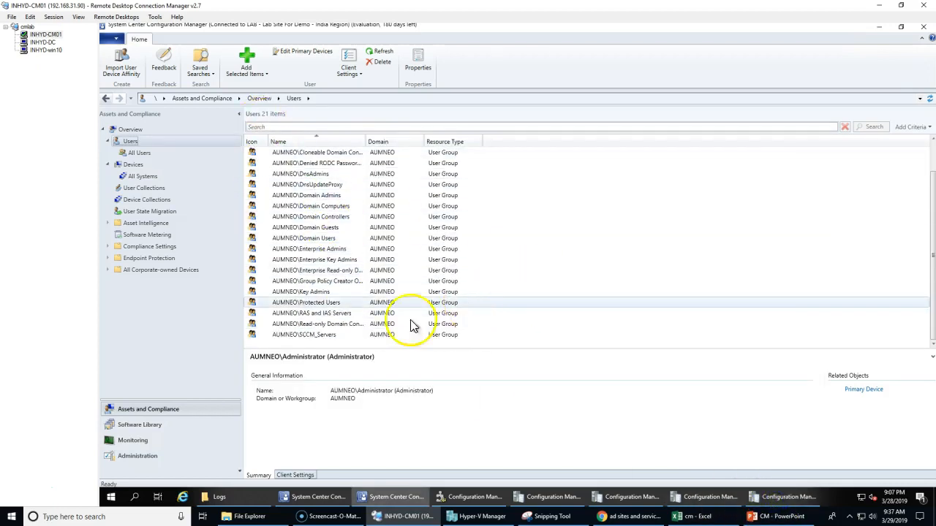
scroll(499, 302, up, 1)
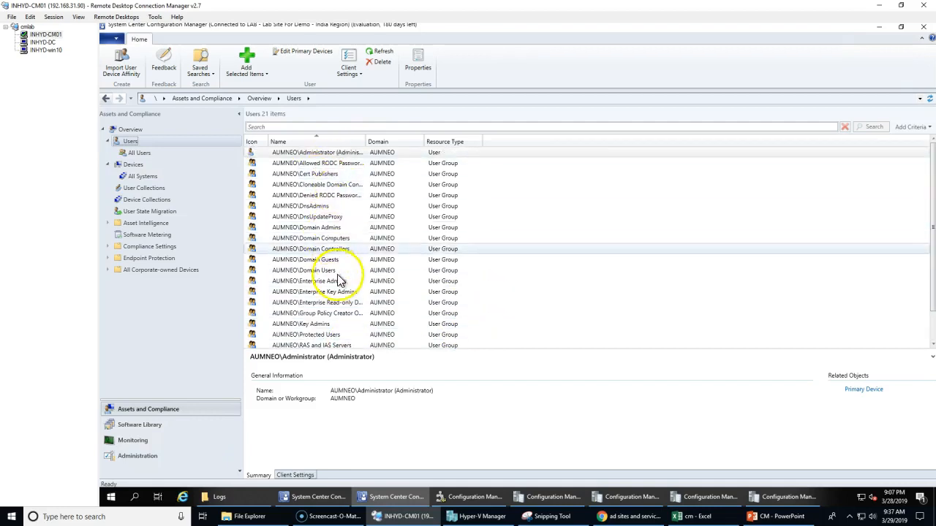
scroll(342, 293, down, 1)
scroll(340, 308, up, 1)
scroll(340, 310, down, 1)
scroll(340, 308, up, 1)
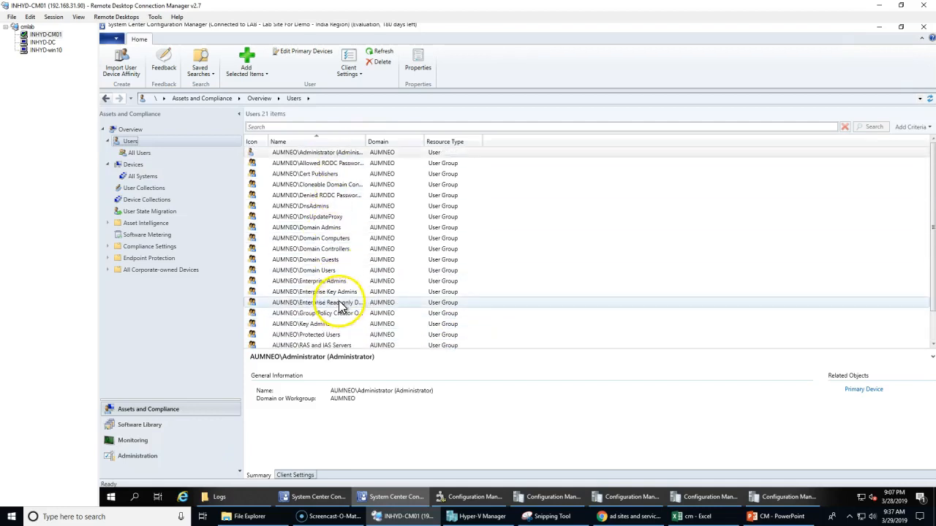
right_click(135, 145)
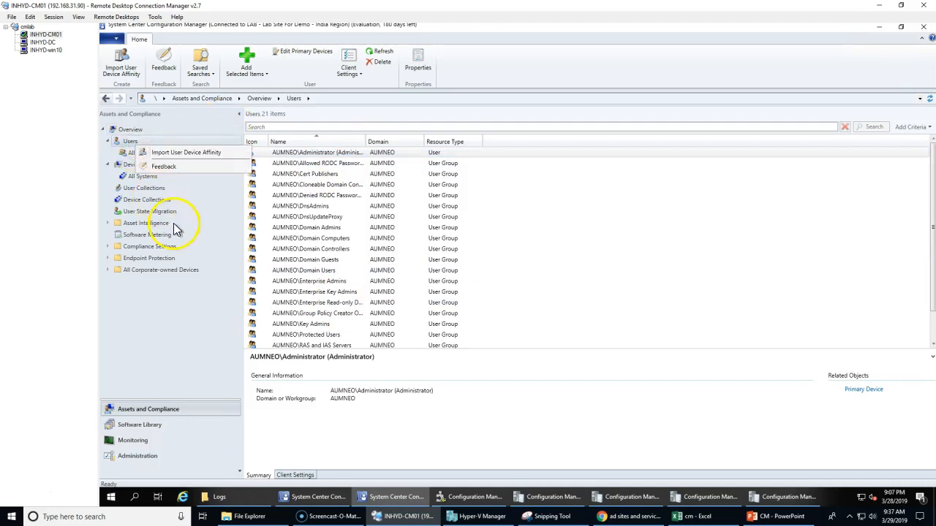
- Go back to User Collections and re-evaluate the membership of the All User Groups collection
click(143, 191)
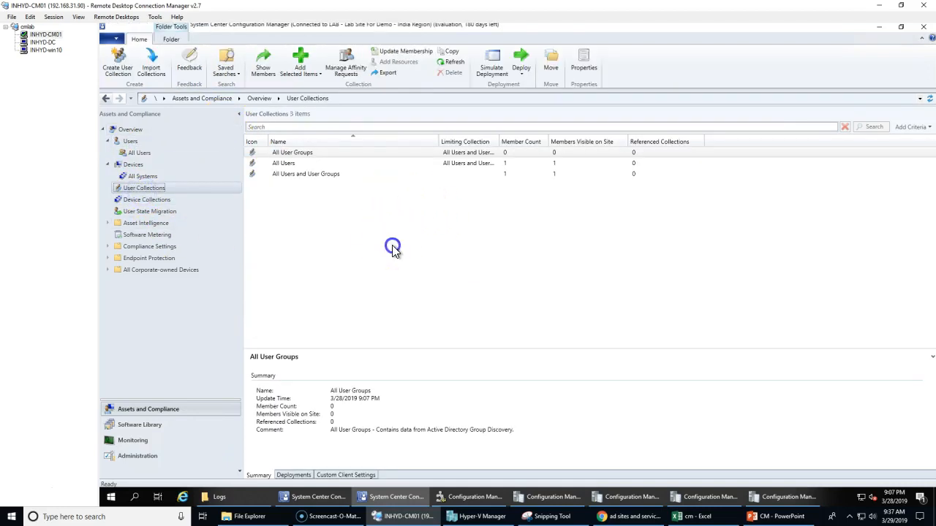
click(331, 152)
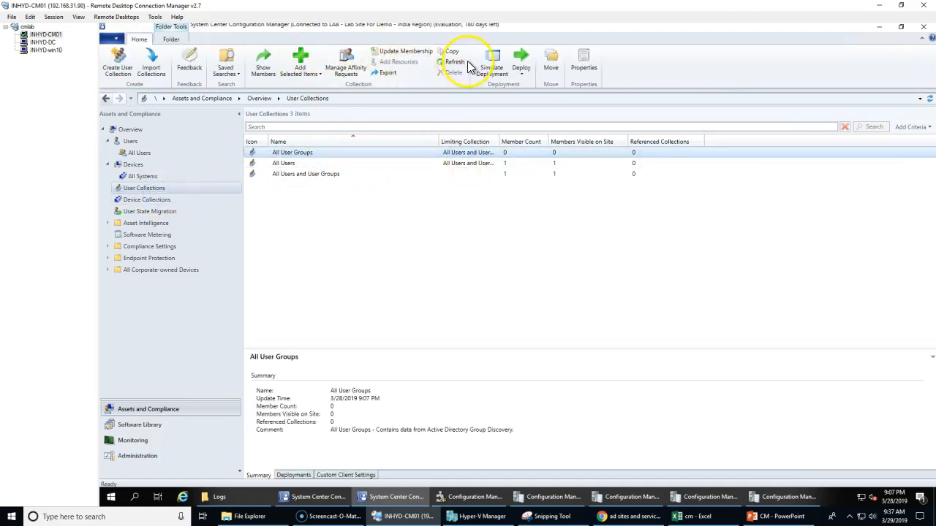
right_click(316, 156)
click(399, 199)
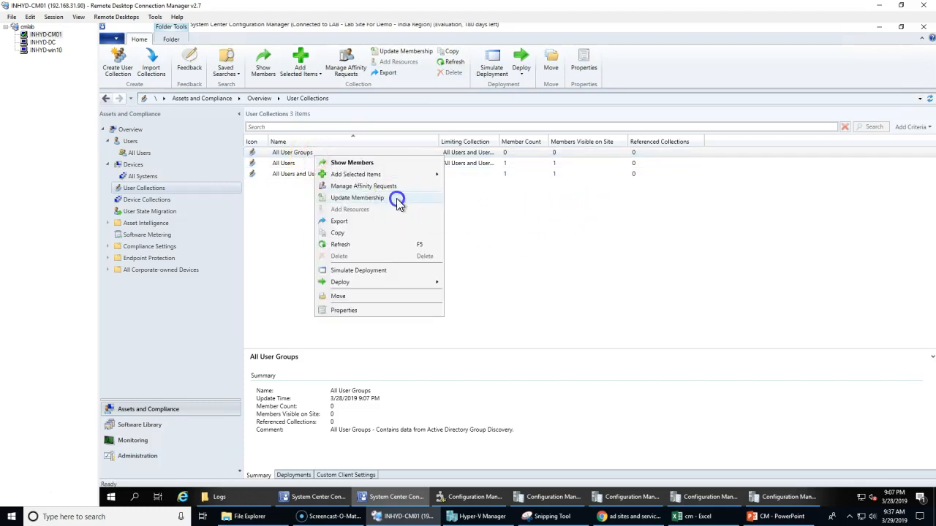
click(549, 300)
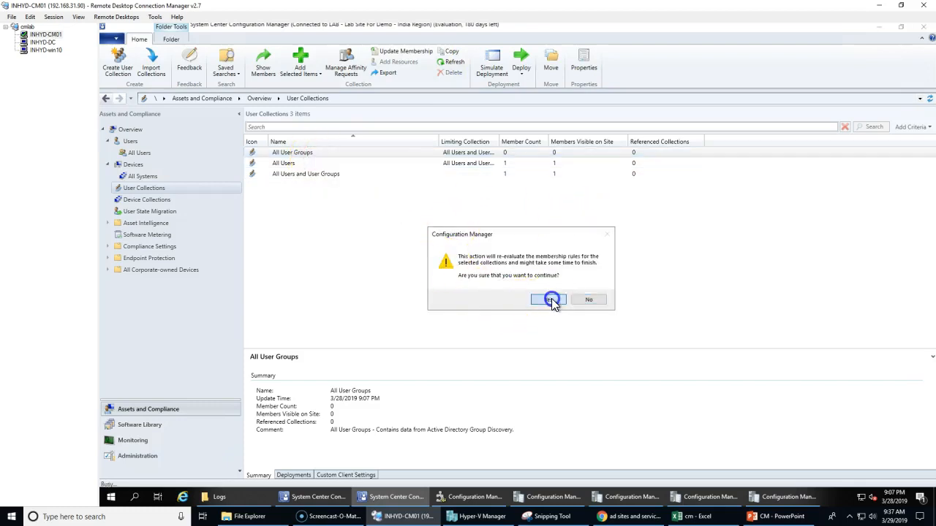
- Switch to the Administration console window, inspect the Active Directory Forest Discovery properties without changes, and show the existing boundaries
click(382, 499)
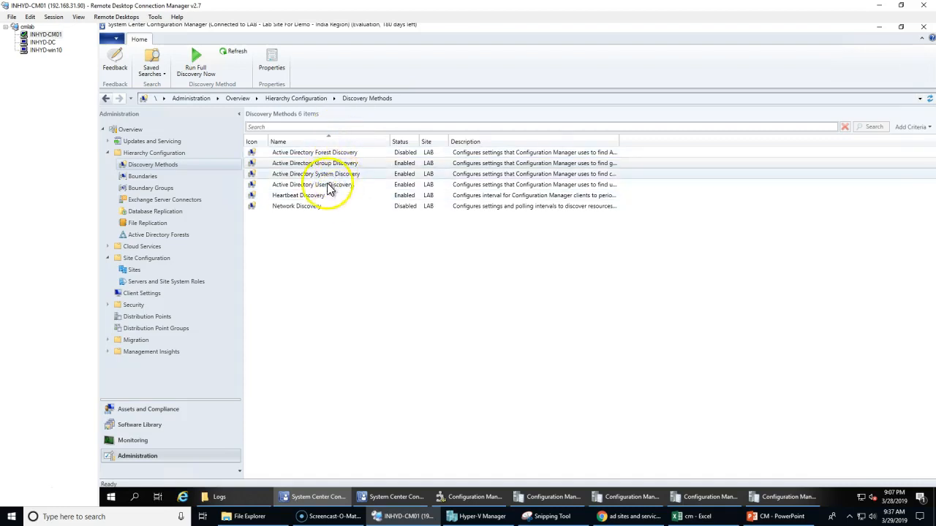
click(303, 196)
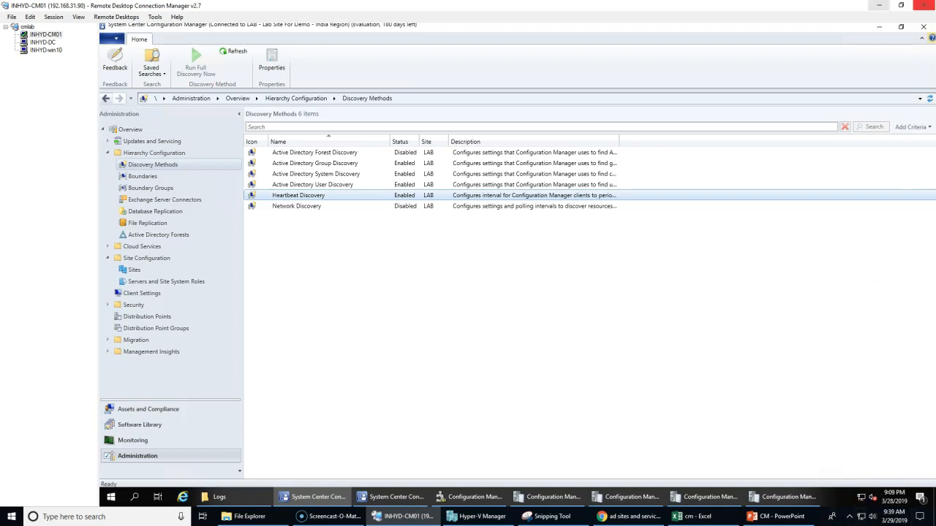
click(309, 155)
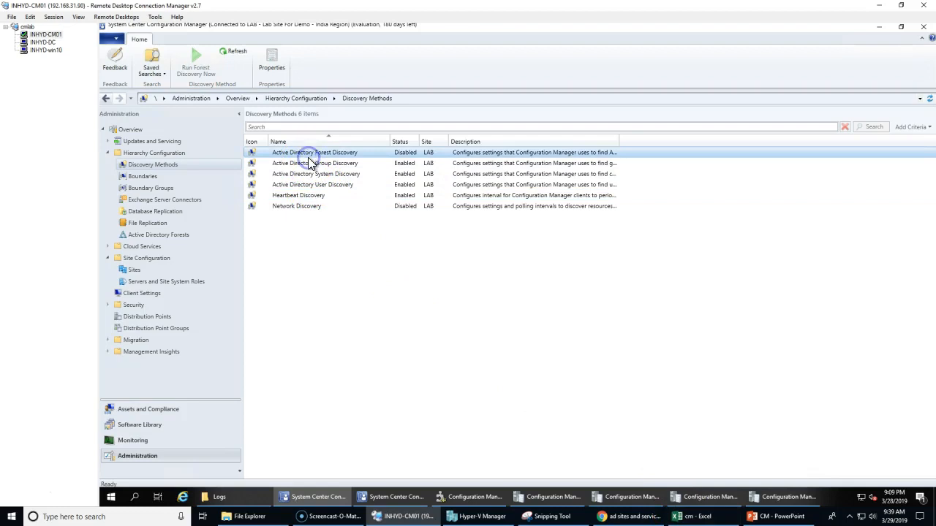
double_click(308, 155)
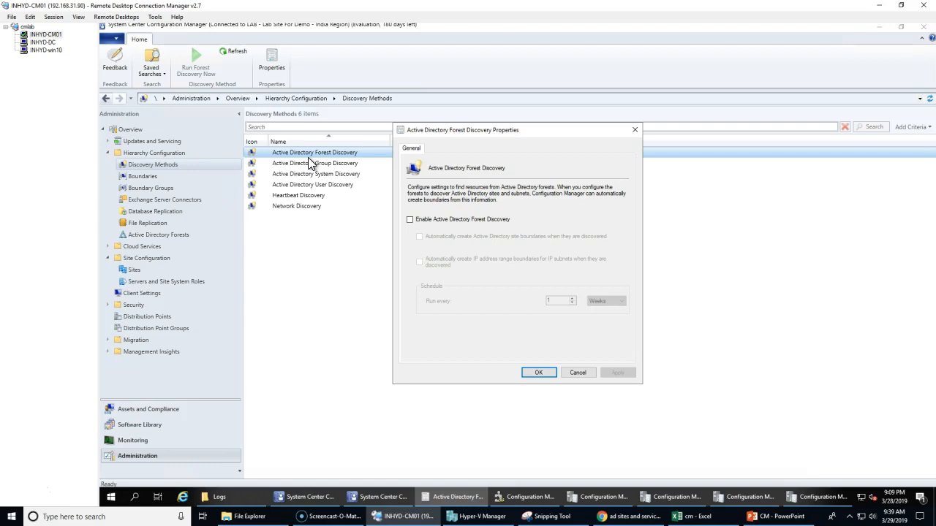
click(577, 372)
click(146, 177)
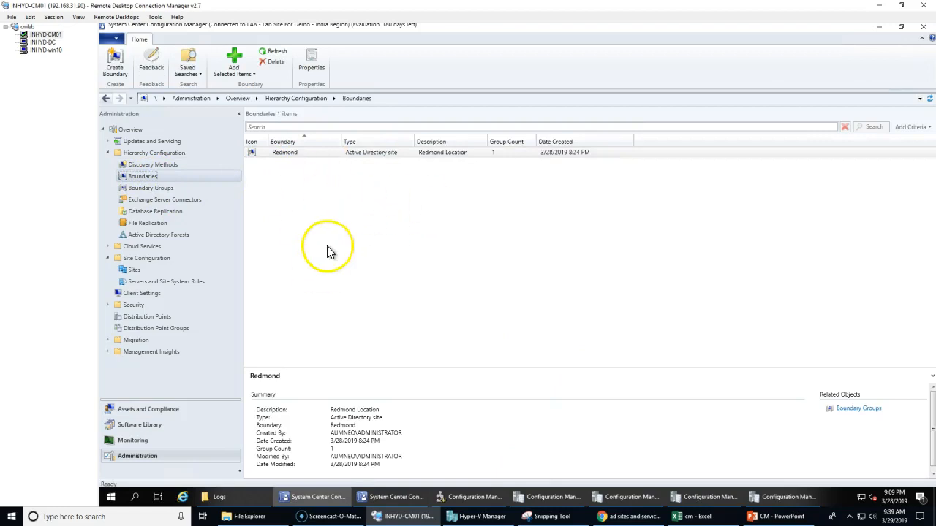
- Enable Active Directory Forest Discovery with automatic creation of both Active Directory site boundaries and IP address range boundaries
click(165, 165)
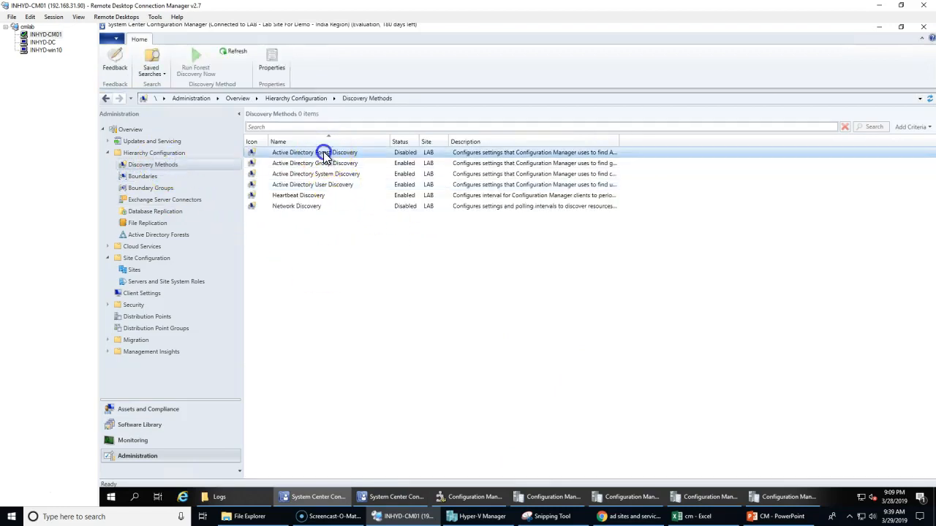
double_click(323, 153)
click(423, 220)
click(483, 236)
click(452, 263)
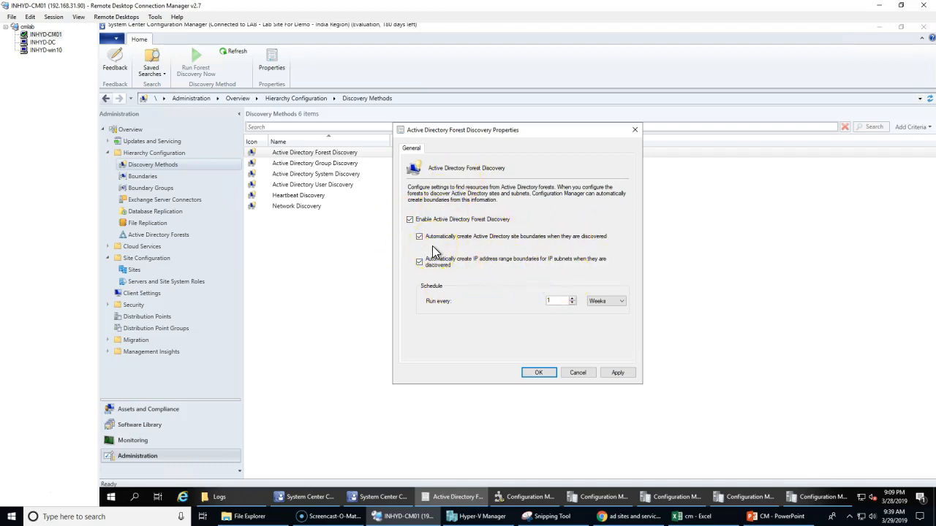
- Check the Boundaries list again and return to the open Active Directory Forest Discovery properties
click(153, 179)
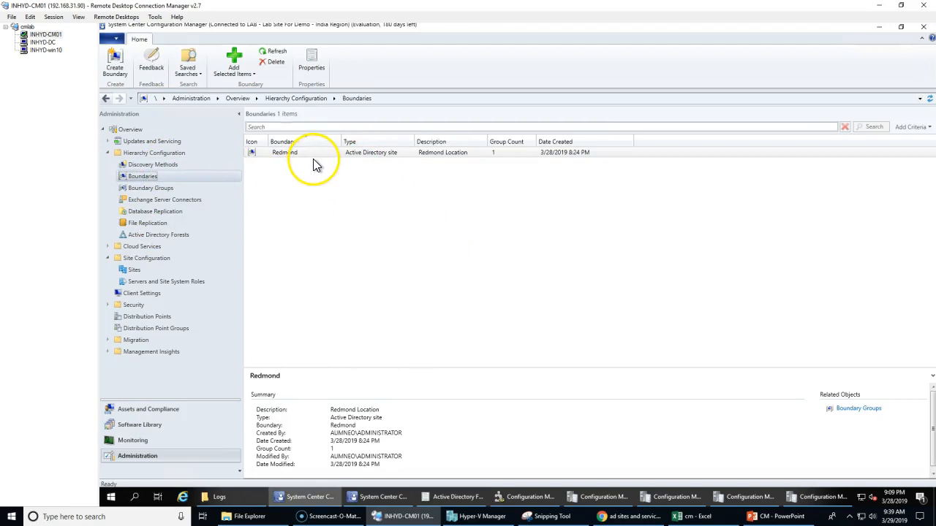
click(171, 165)
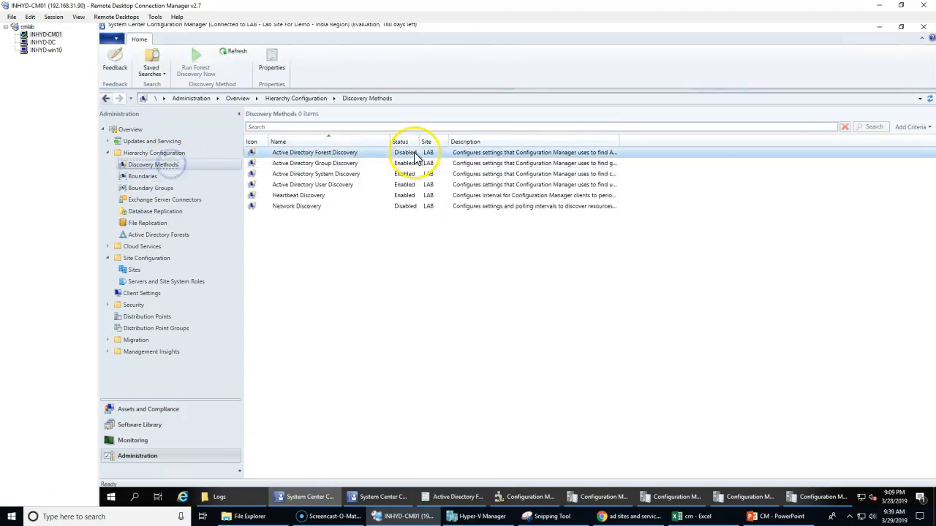
click(374, 160)
double_click(374, 157)
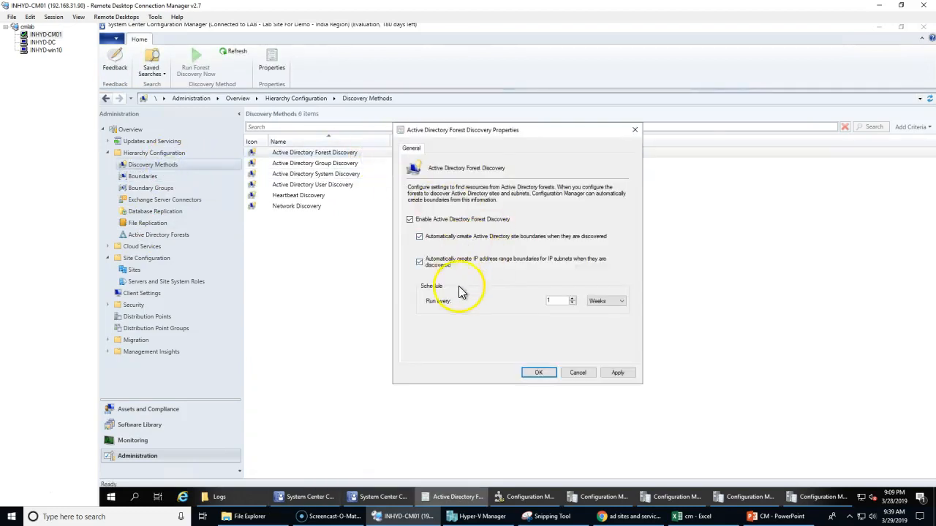
- Keep automatic IP address range boundaries enabled, apply the Forest Discovery settings, and run full discovery as soon as possible
click(430, 267)
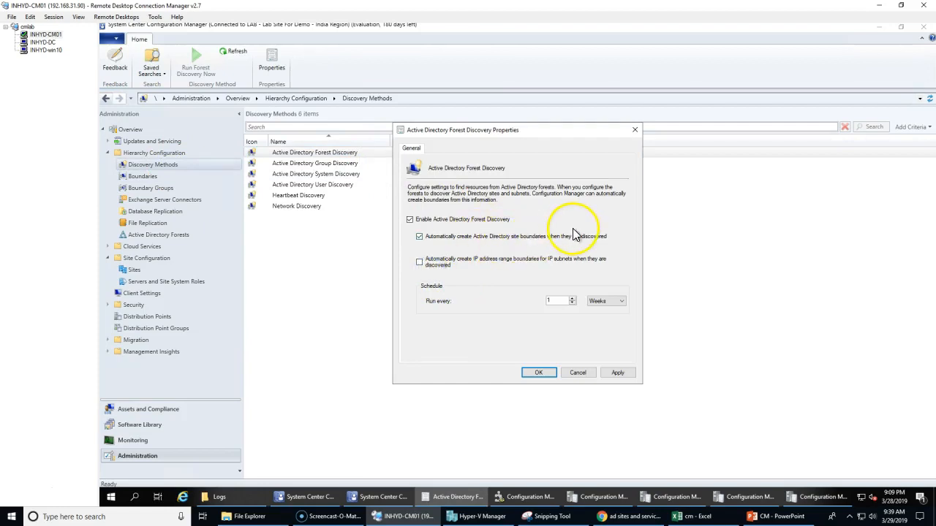
click(439, 267)
click(618, 374)
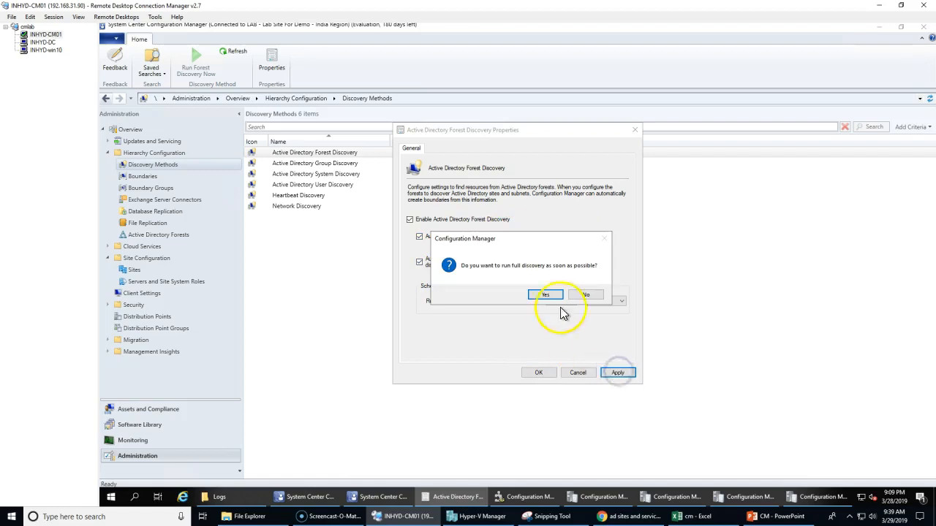
click(548, 295)
click(540, 373)
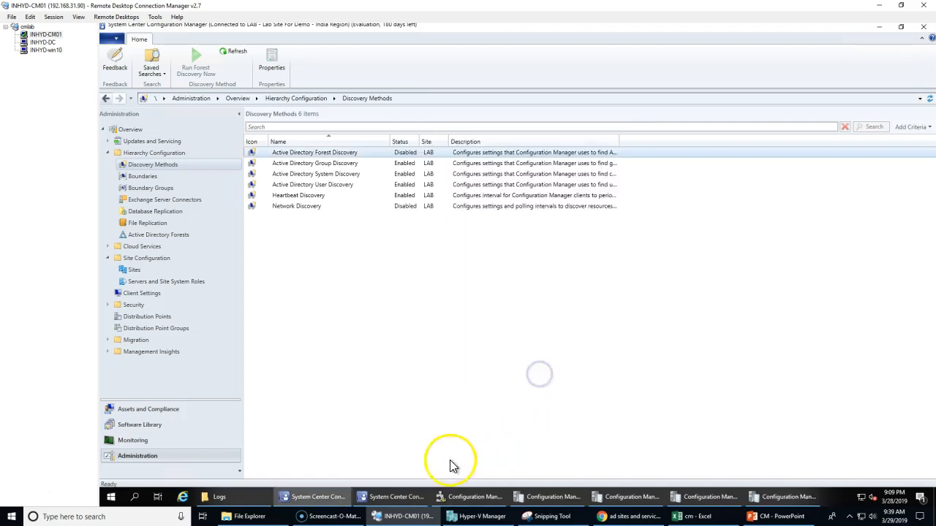
- Switch to the Configuration Manager Logs folder and refresh its file list repeatedly to look for the forest discovery log
click(220, 497)
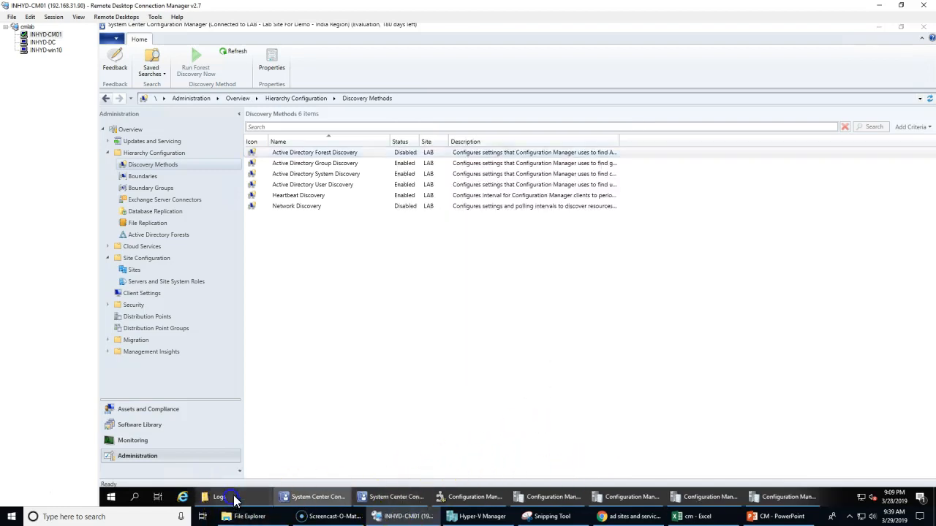
right_click(586, 222)
click(611, 261)
click(614, 230)
right_click(615, 231)
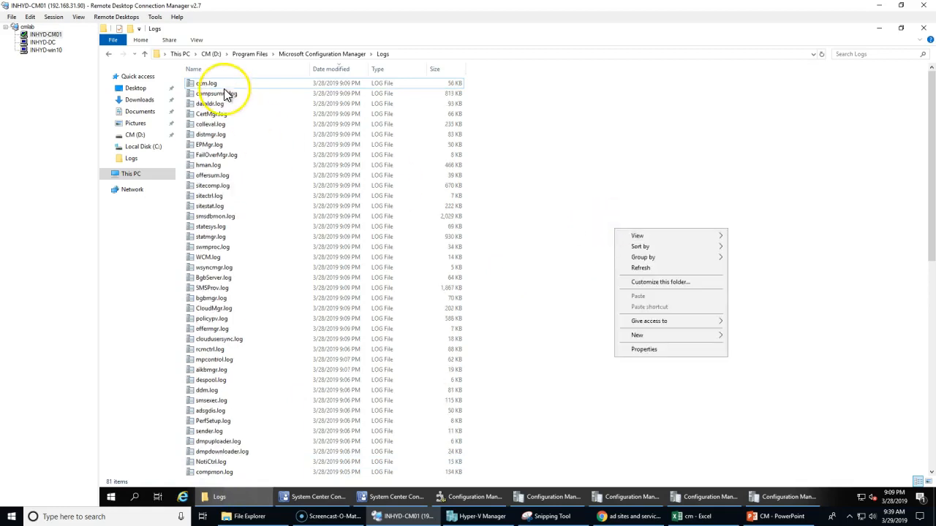
click(676, 269)
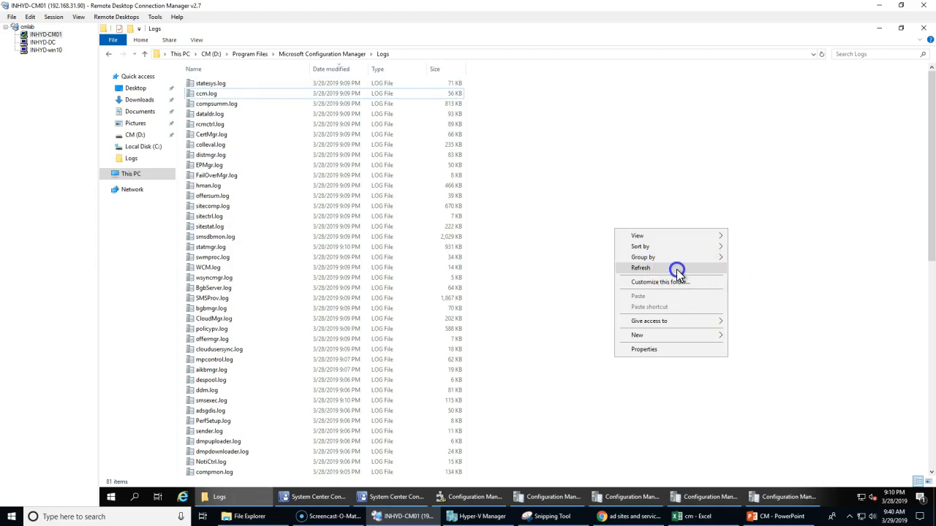
right_click(648, 176)
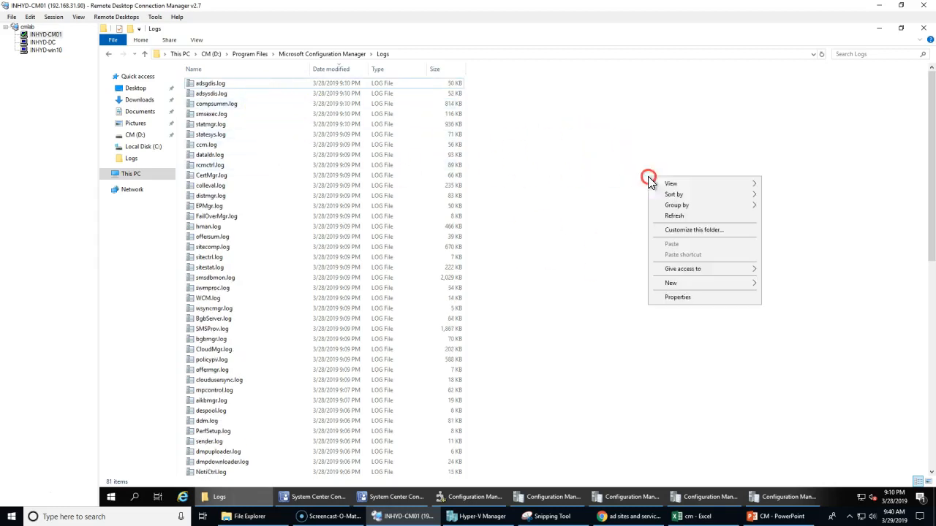
click(684, 217)
right_click(694, 190)
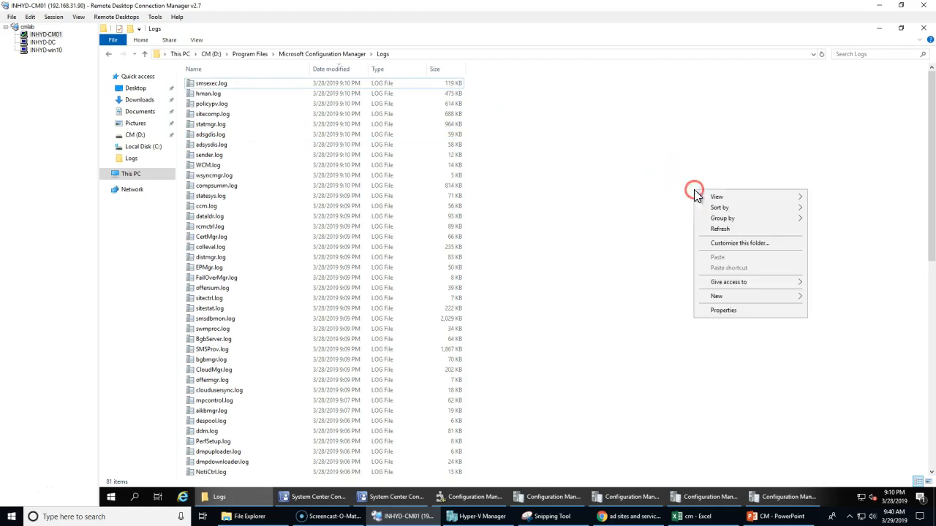
click(721, 227)
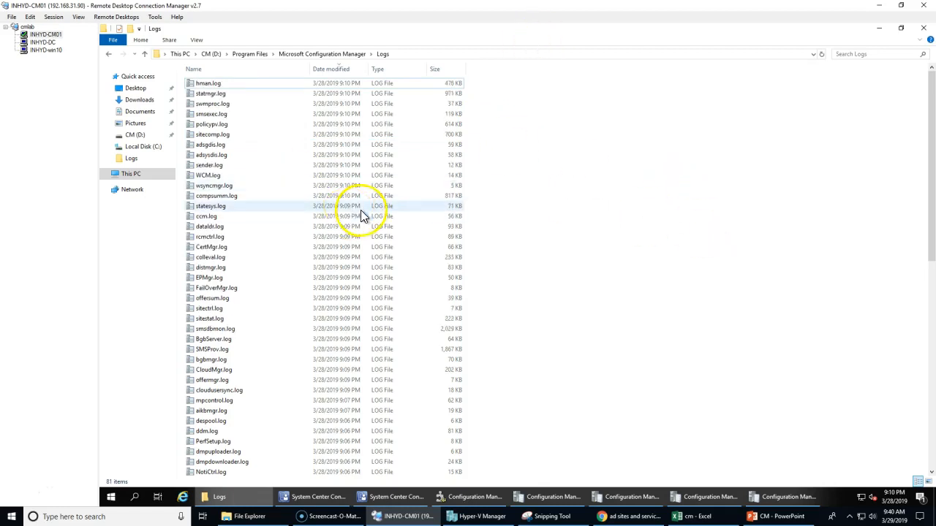
click(324, 495)
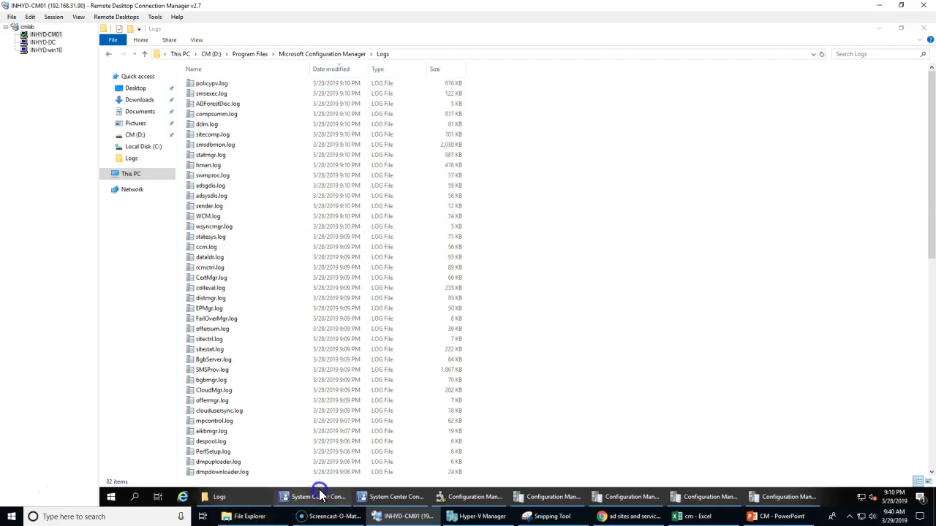
click(324, 498)
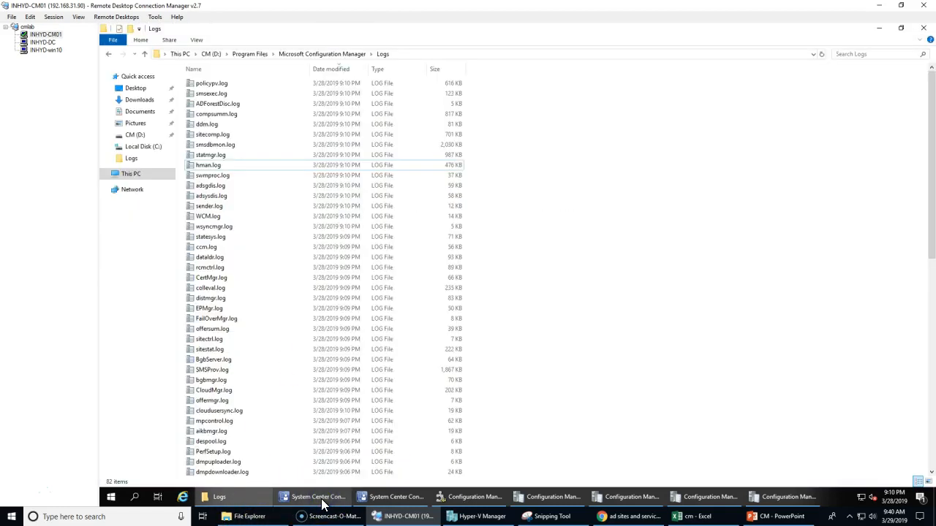
click(324, 502)
click(320, 502)
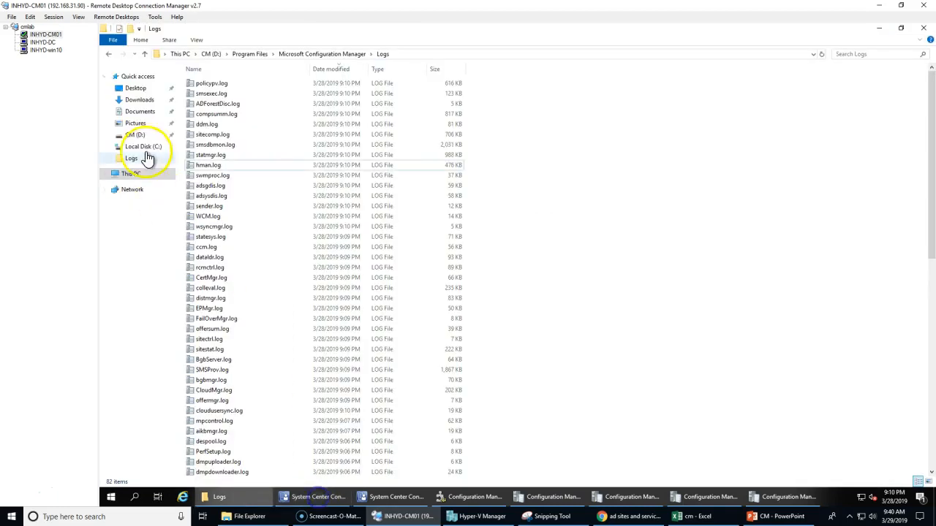
- Open ADForestDisc.log and examine the discovery status entry on sites and subnets for the AUMNEO.LOCAL forest
click(219, 107)
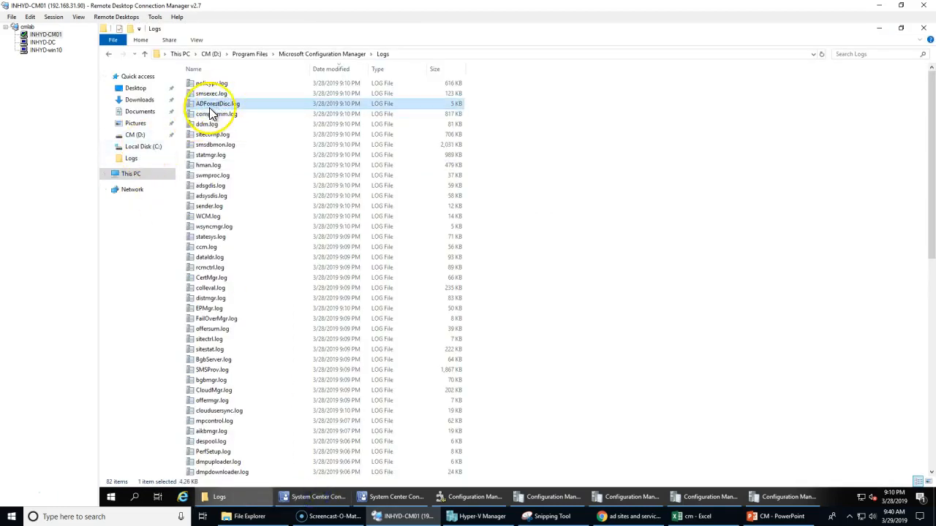
double_click(222, 106)
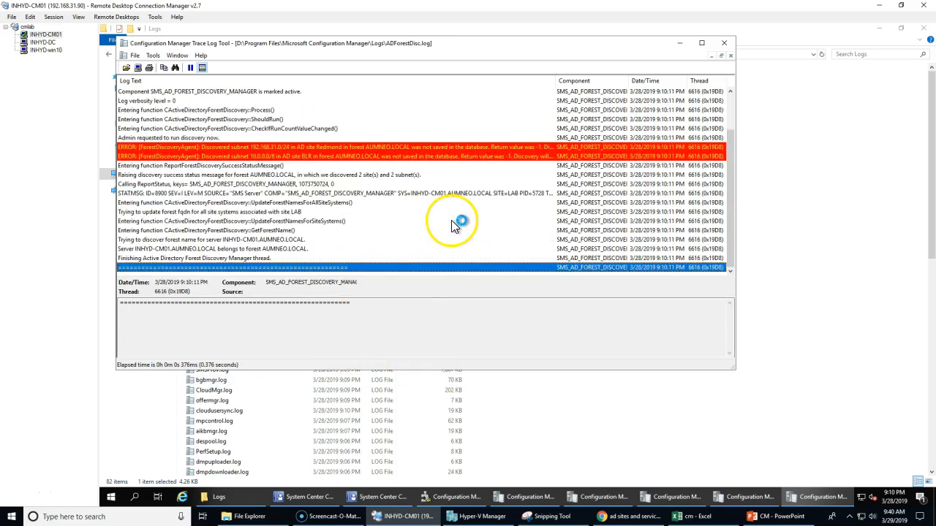
click(406, 176)
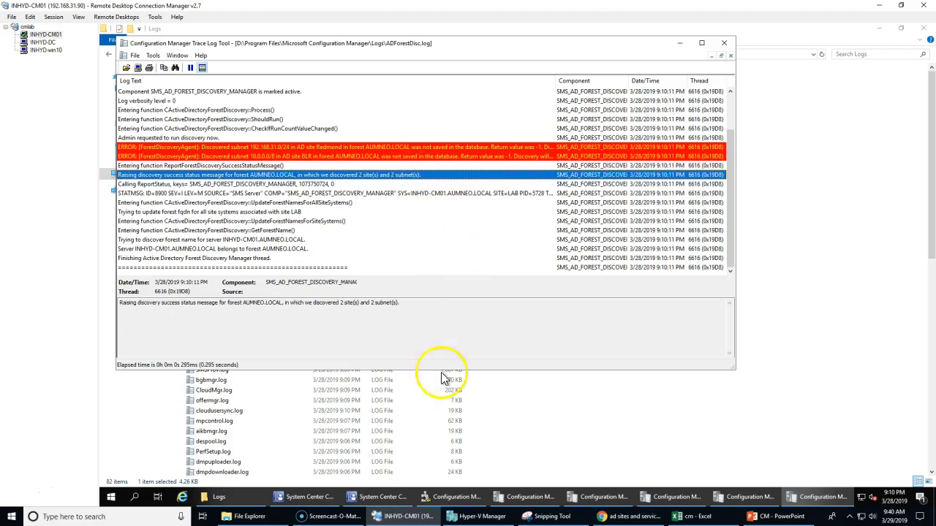
- Return to the Administration console window and examine the Active Directory site and IP address range entries under Boundaries
click(382, 499)
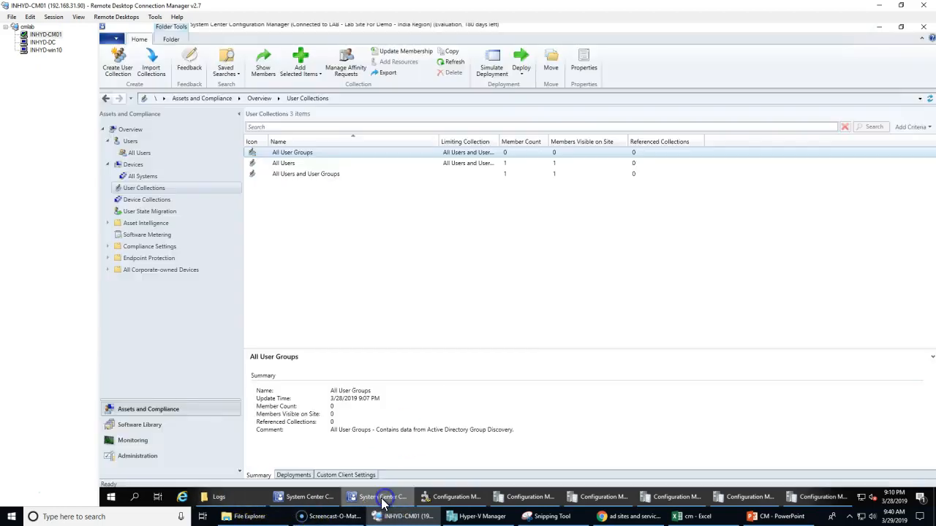
click(376, 499)
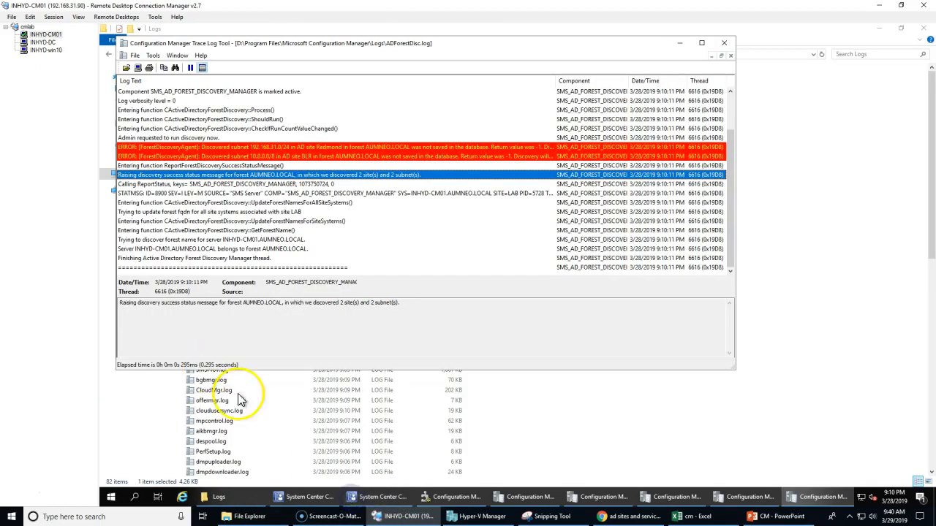
click(373, 497)
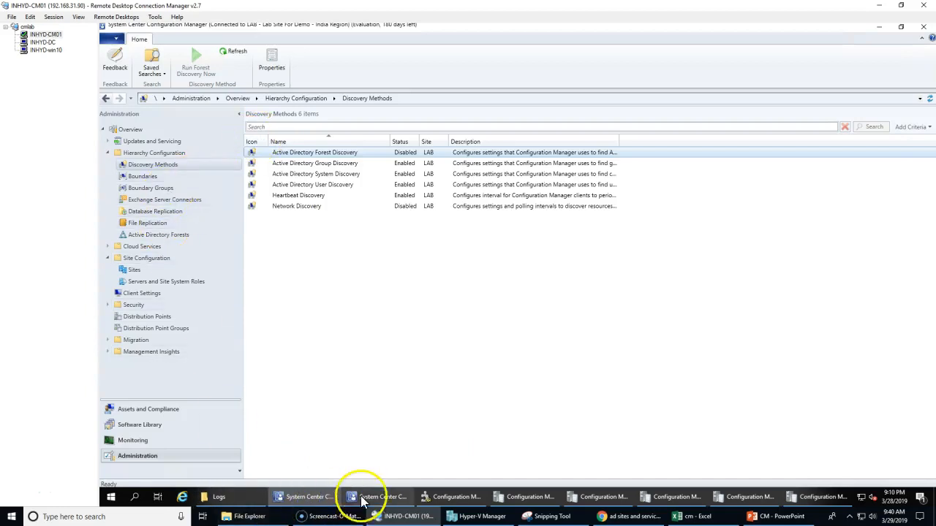
click(144, 177)
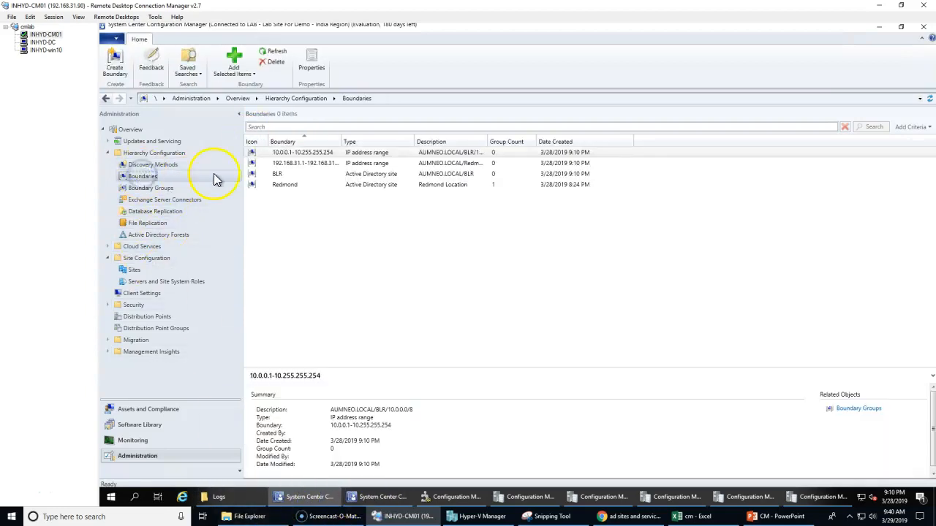
click(282, 185)
ctrl+click(278, 177)
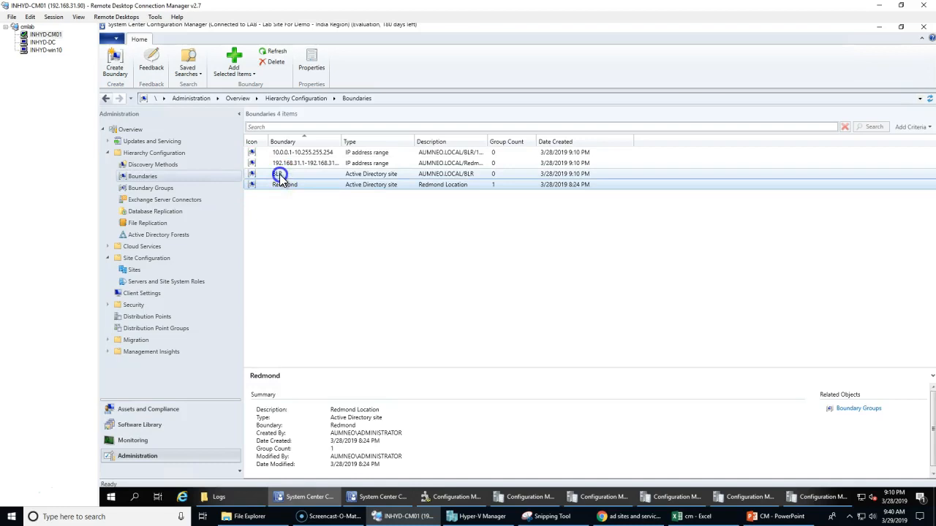
click(280, 176)
click(286, 164)
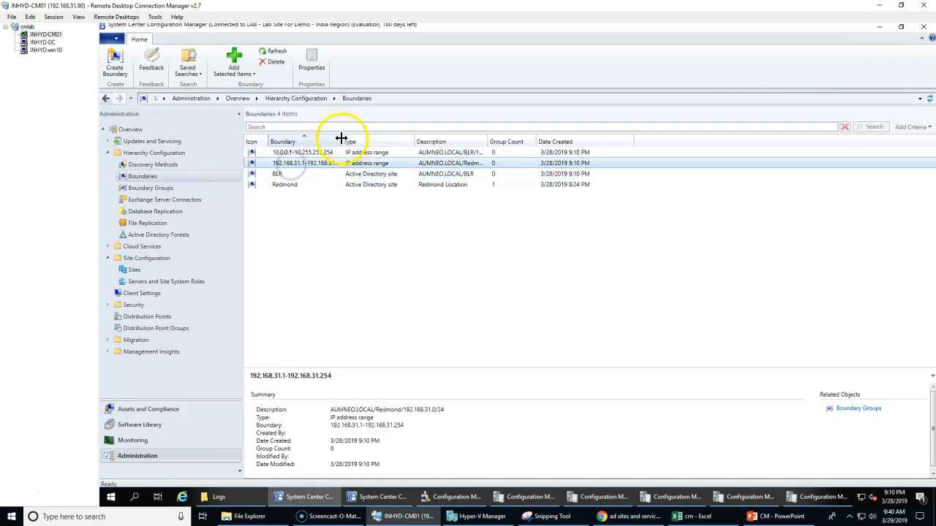
- Widen the Boundary column and examine the IP range and site boundaries, along with the existing boundary groups
drag(341, 138, 399, 136)
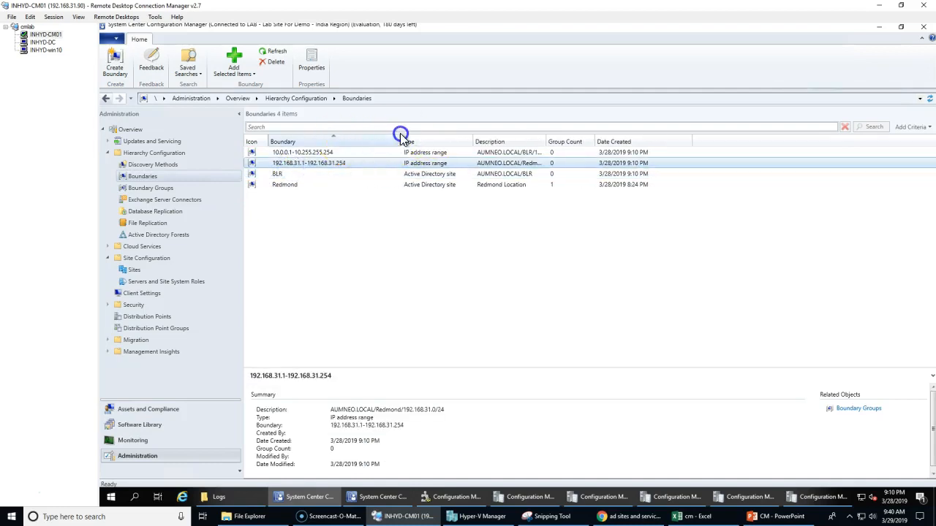
click(287, 152)
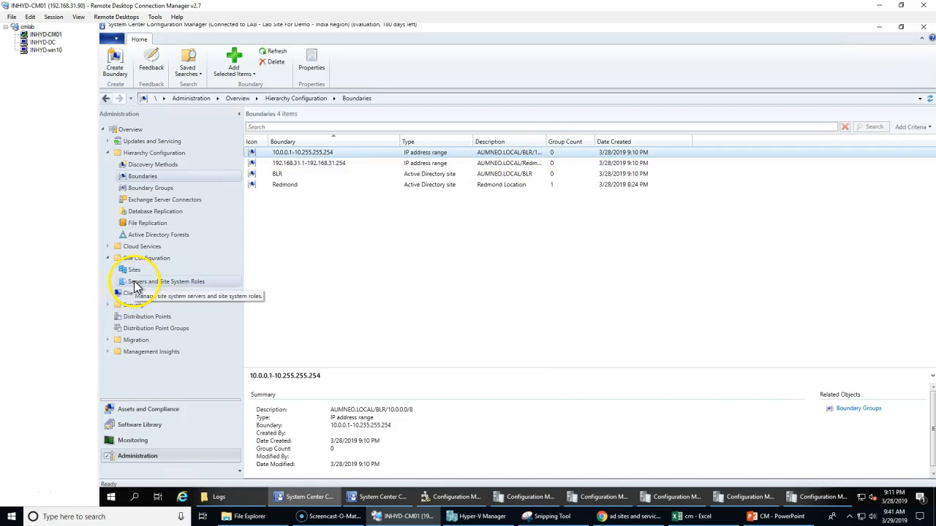
click(153, 189)
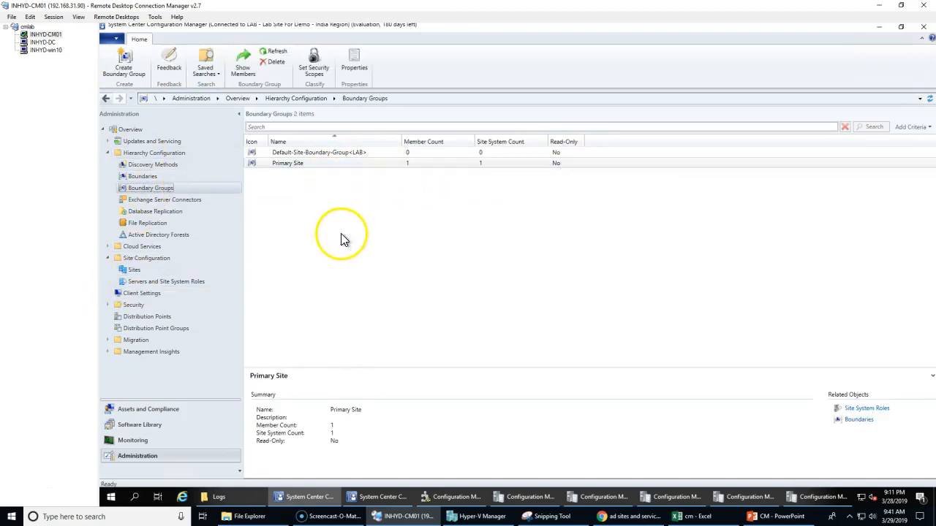
click(159, 179)
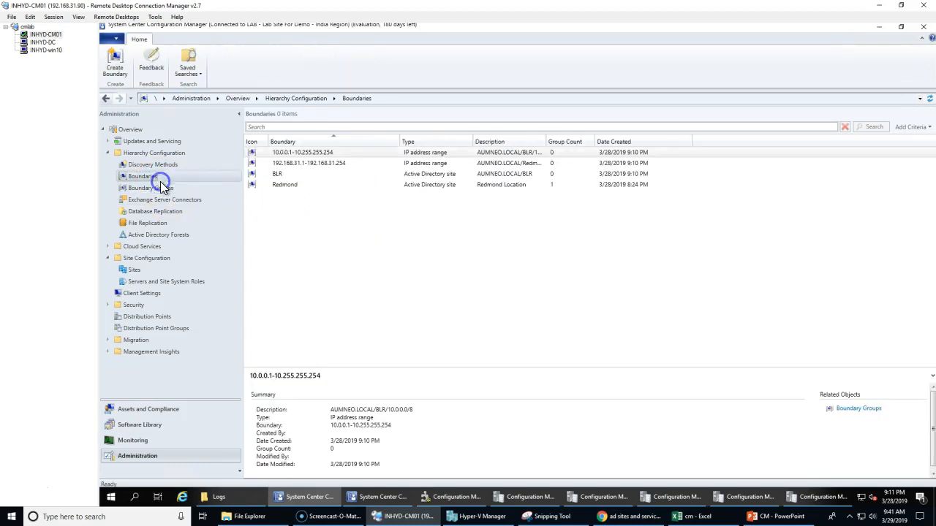
click(510, 173)
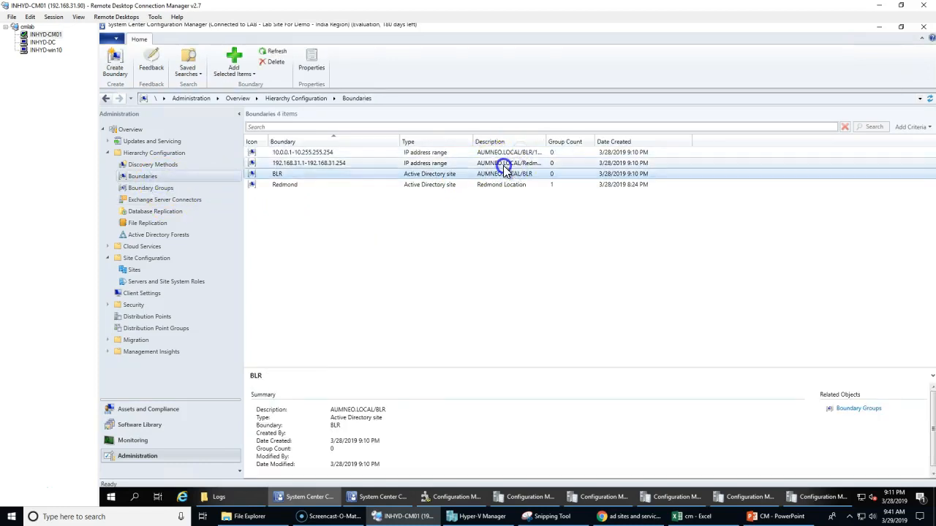
click(504, 162)
click(315, 173)
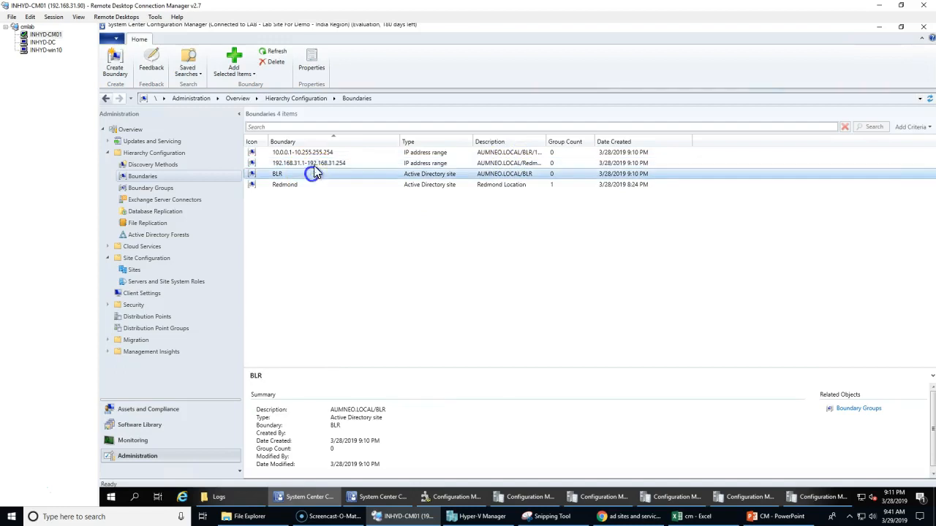
click(504, 282)
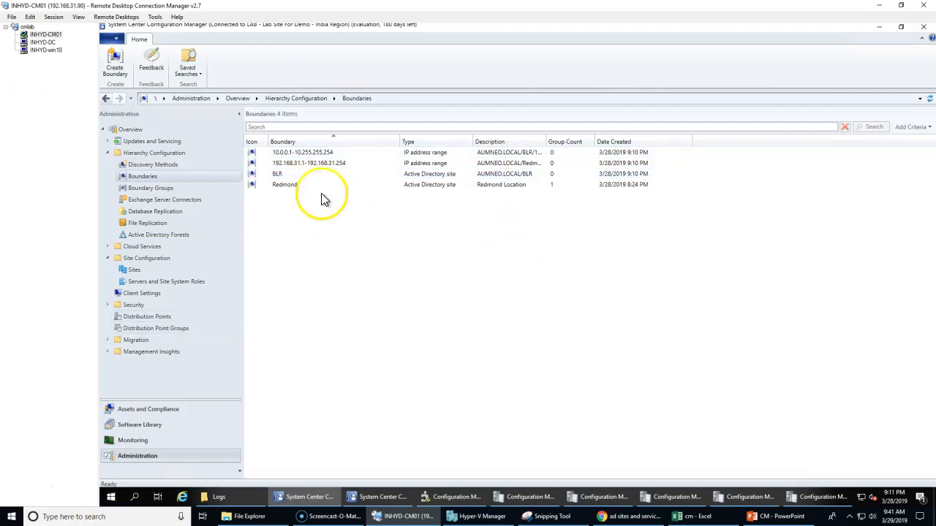
- Add the 192.168.31.1-192.168.31.254 IP range boundary to the Primary Site boundary group and save its properties
click(327, 164)
right_click(327, 163)
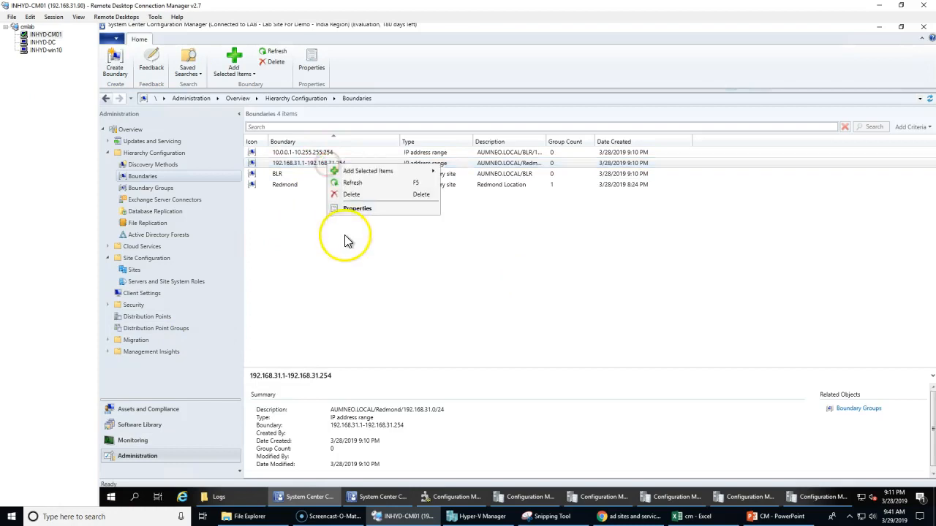
click(352, 208)
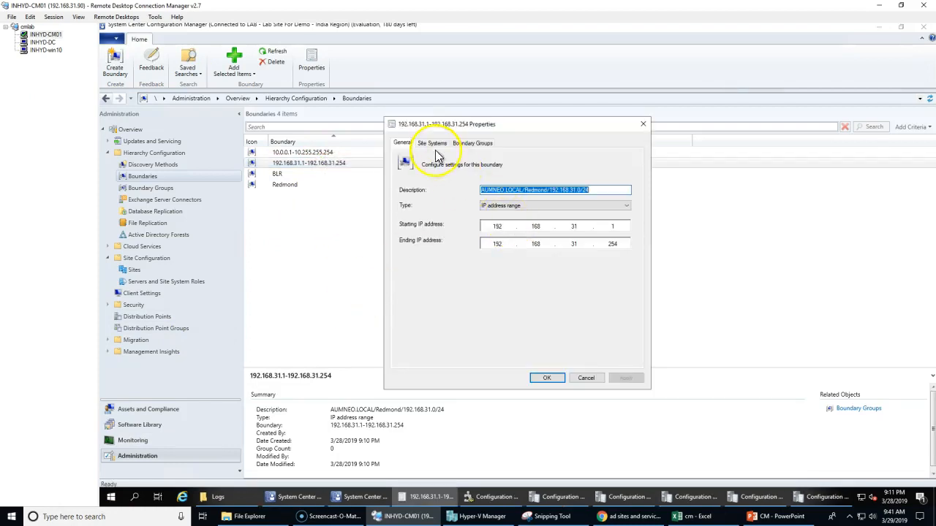
click(433, 145)
click(474, 145)
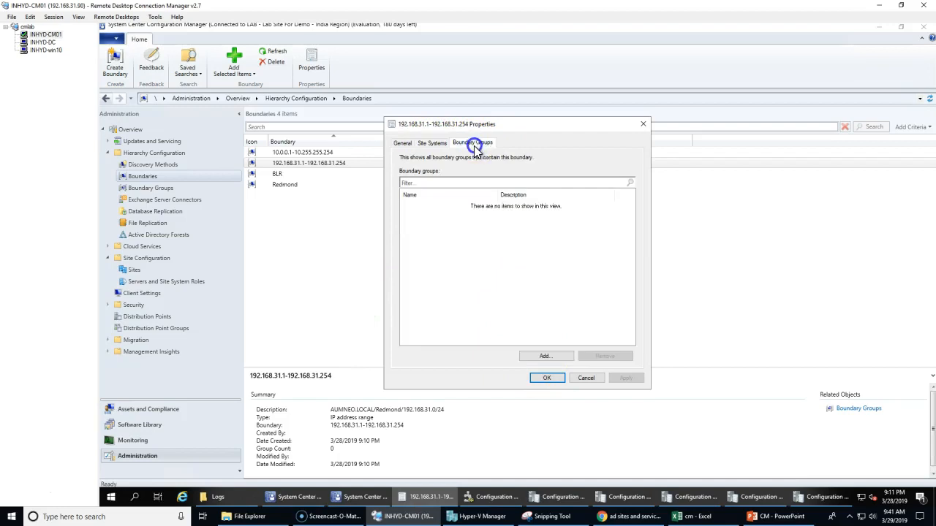
click(546, 356)
click(422, 226)
click(555, 349)
click(640, 378)
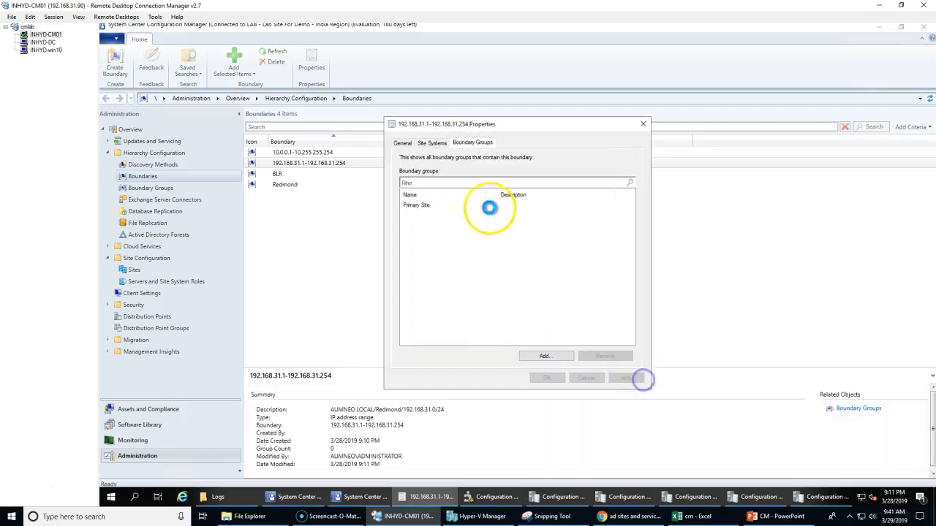
click(554, 379)
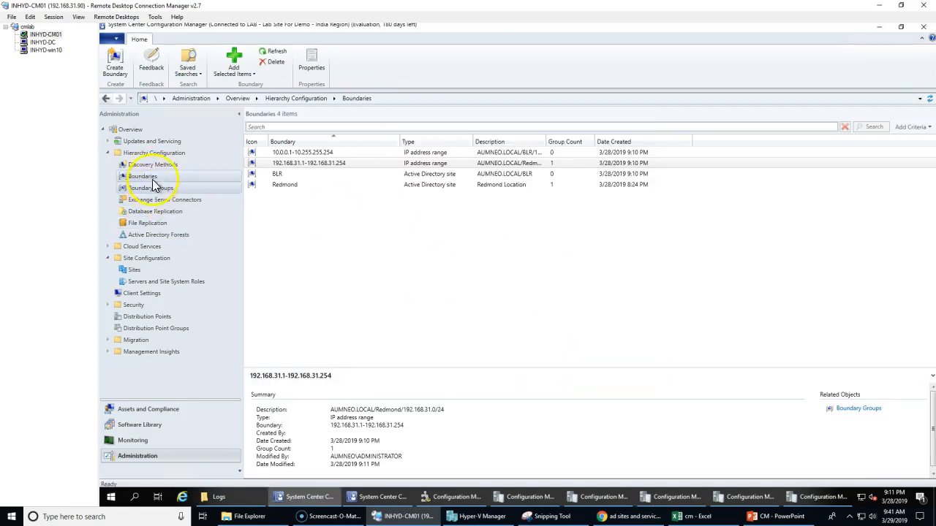
- Review the Discovery Methods statuses, examine the discovered users and devices under Assets and Compliance, and return to Discovery Methods
click(133, 165)
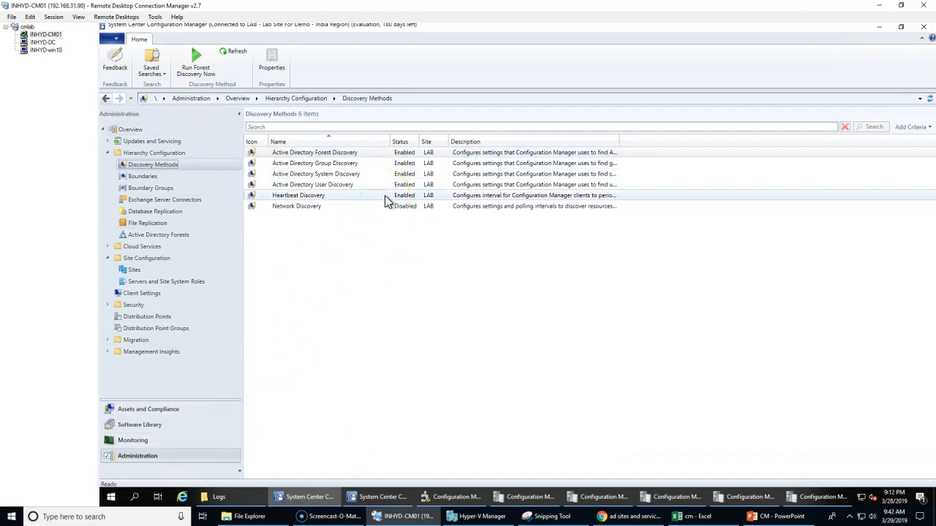
click(153, 411)
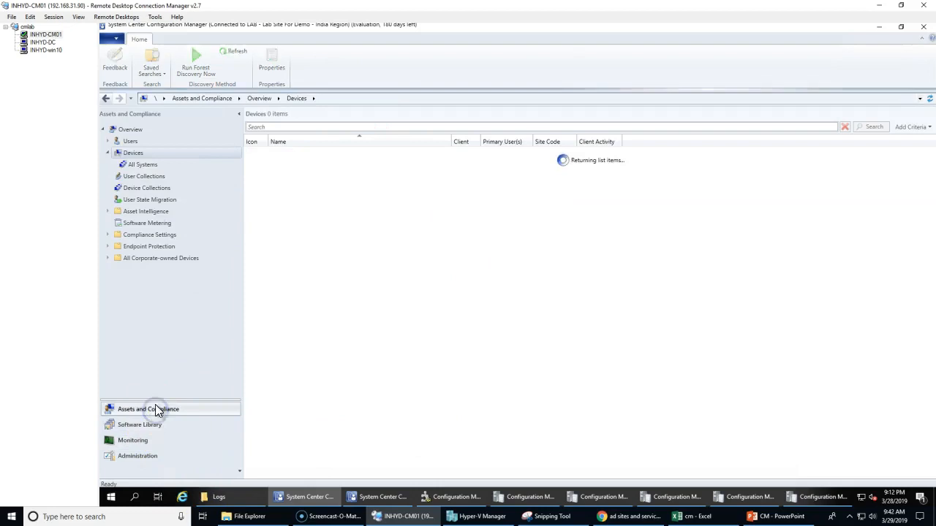
click(130, 141)
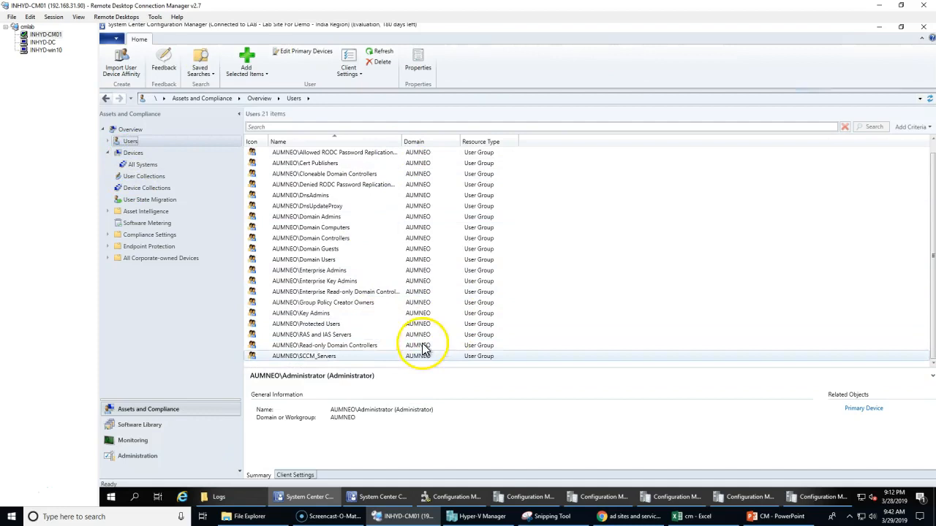
click(134, 153)
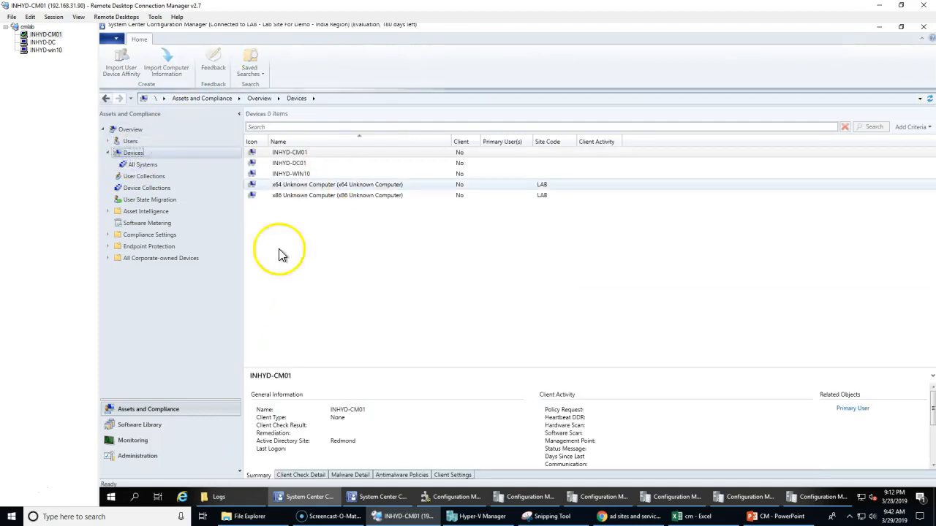
click(107, 152)
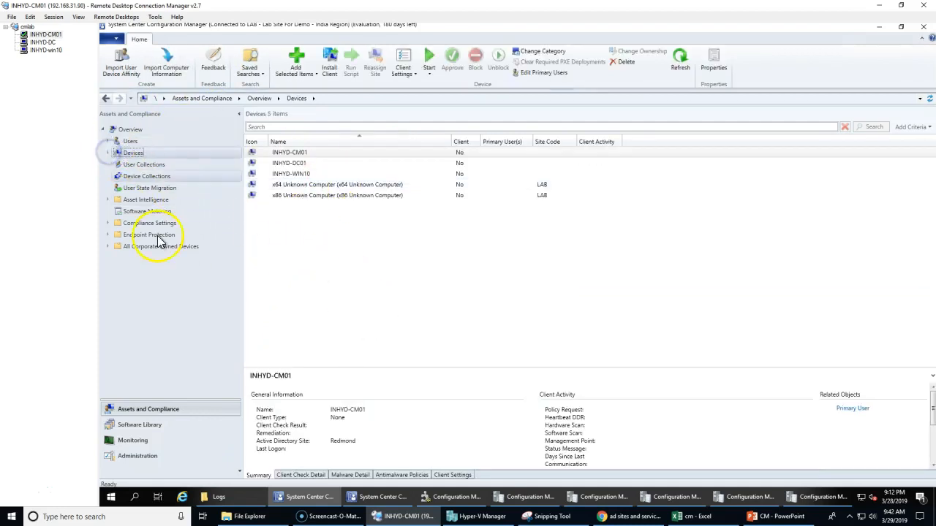
click(137, 455)
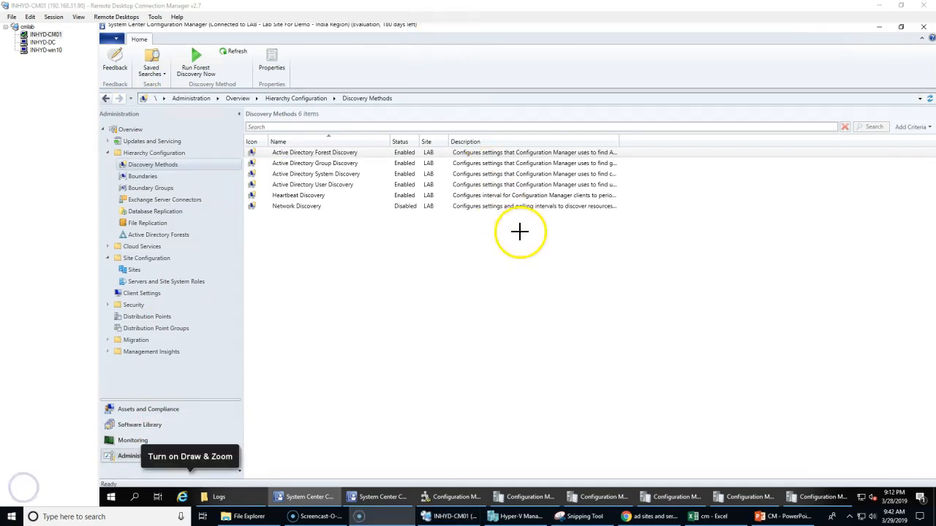
mouse_move(531, 188)
mouse_down()
mouse_move(478, 424)
mouse_move(556, 215)
mouse_move(519, 180)
mouse_up()
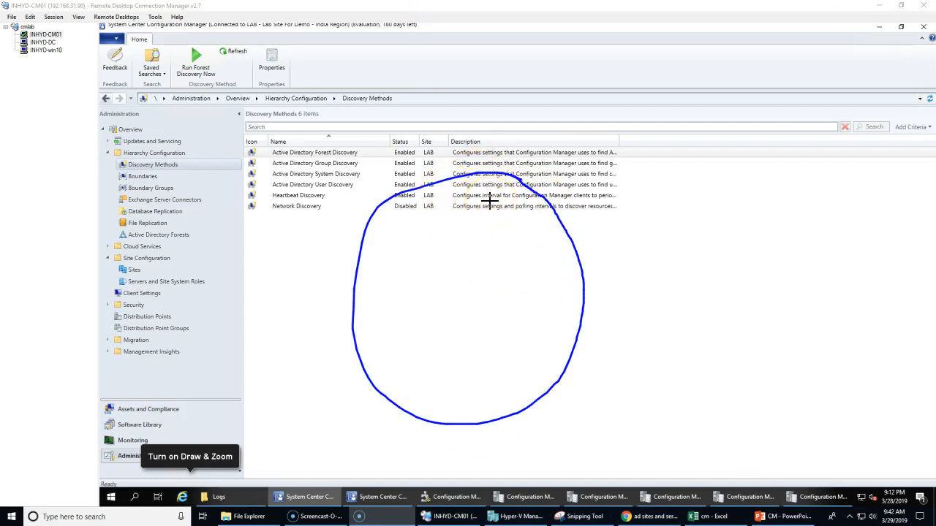
mouse_move(429, 378)
mouse_down()
mouse_move(434, 388)
mouse_move(431, 378)
mouse_move(491, 362)
mouse_move(528, 373)
mouse_move(521, 343)
mouse_move(539, 330)
mouse_up()
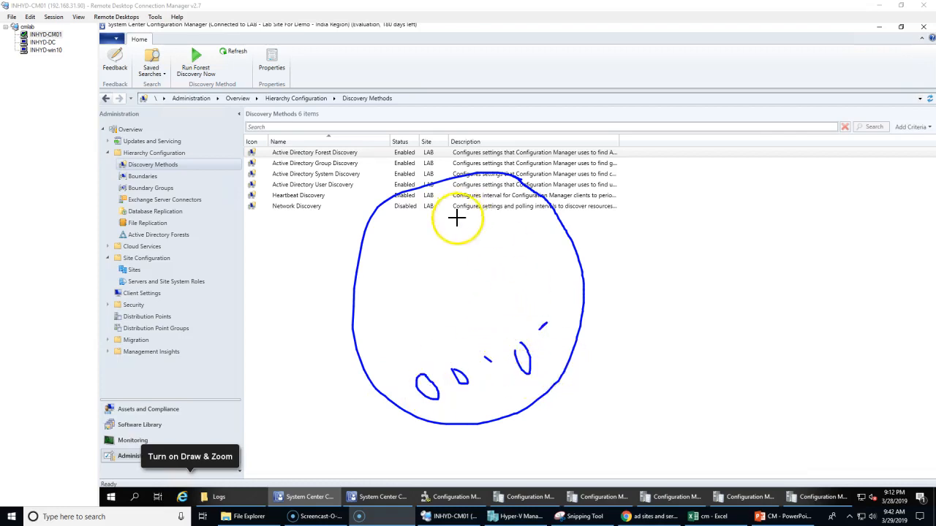
drag(365, 352, 405, 385)
drag(400, 321, 441, 376)
mouse_move(439, 321)
mouse_down()
mouse_move(490, 366)
mouse_move(482, 385)
mouse_move(490, 369)
mouse_up()
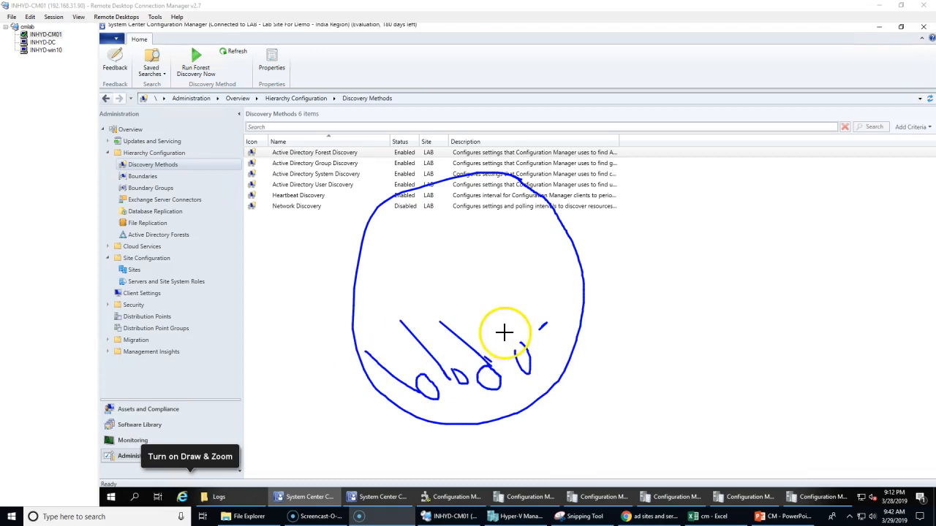
drag(463, 307, 518, 351)
mouse_move(494, 300)
mouse_down()
mouse_move(543, 328)
mouse_move(566, 328)
mouse_move(532, 325)
mouse_up()
mouse_move(565, 285)
mouse_down()
mouse_move(552, 303)
mouse_move(564, 295)
mouse_up()
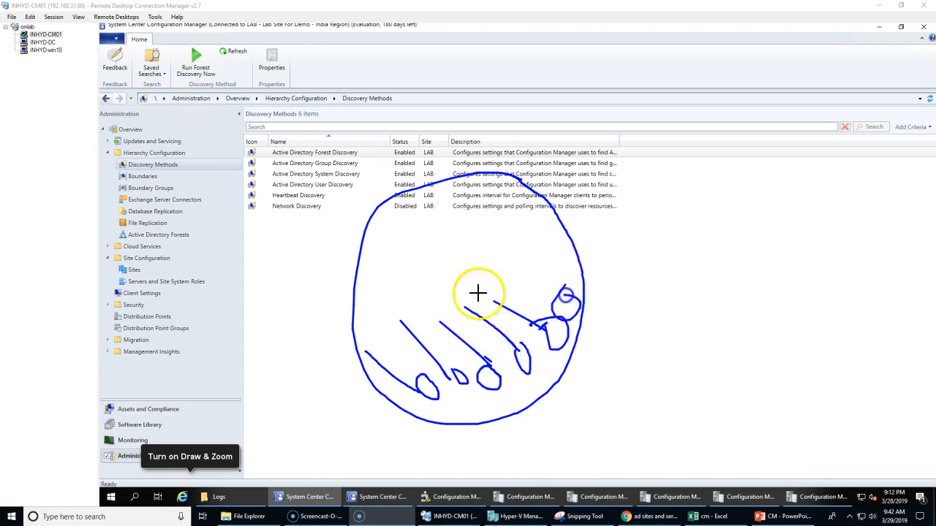
mouse_move(620, 194)
mouse_down()
mouse_move(672, 163)
mouse_move(691, 110)
mouse_up()
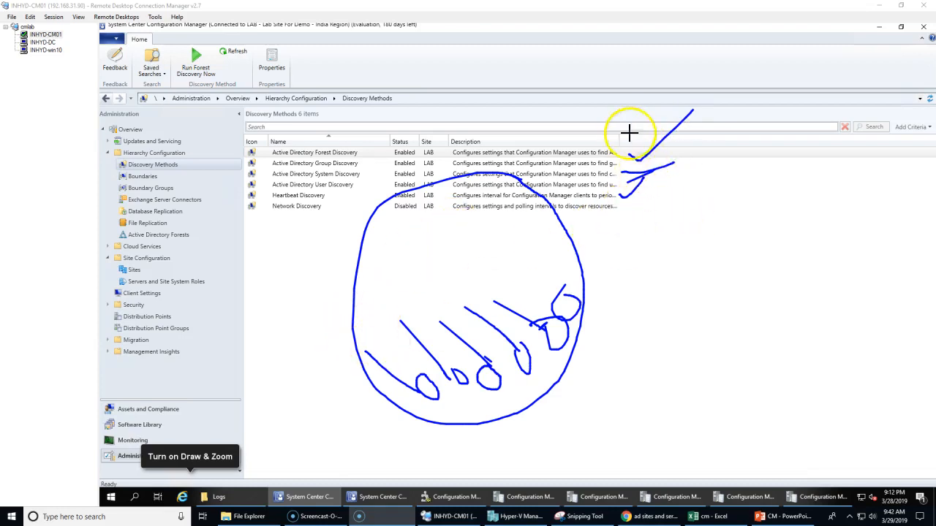
mouse_move(620, 125)
mouse_down()
mouse_move(641, 157)
mouse_move(614, 205)
mouse_up()
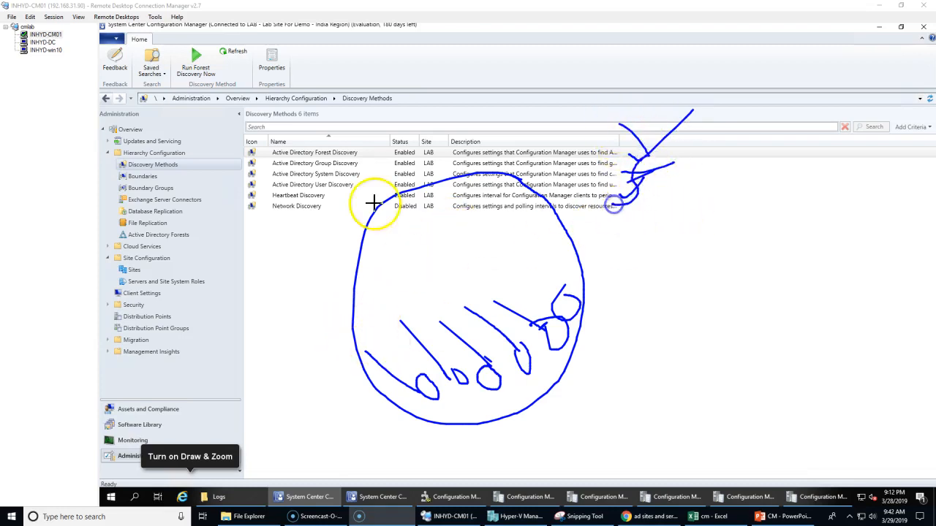
mouse_move(304, 210)
mouse_down()
mouse_move(341, 215)
mouse_move(320, 228)
mouse_up()
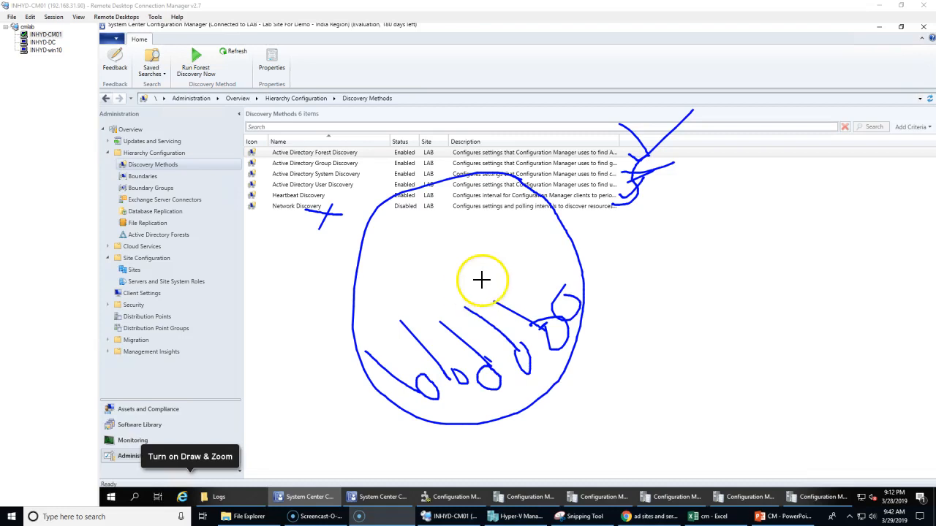
mouse_move(424, 244)
mouse_down()
mouse_move(468, 297)
mouse_move(441, 230)
mouse_up()
mouse_move(450, 294)
mouse_down()
mouse_move(451, 326)
mouse_move(465, 326)
mouse_up()
mouse_move(425, 387)
mouse_down()
mouse_move(418, 392)
mouse_move(437, 376)
mouse_move(448, 422)
mouse_move(385, 321)
mouse_up()
mouse_move(401, 379)
mouse_down()
mouse_move(422, 385)
mouse_move(420, 365)
mouse_move(405, 378)
mouse_move(407, 344)
mouse_up()
mouse_move(421, 378)
mouse_down()
mouse_move(450, 406)
mouse_move(437, 382)
mouse_move(465, 371)
mouse_move(461, 379)
mouse_move(459, 293)
mouse_move(473, 288)
mouse_move(486, 313)
mouse_up()
mouse_move(520, 352)
mouse_down()
mouse_move(472, 261)
mouse_move(495, 269)
mouse_up()
mouse_move(547, 323)
mouse_down()
mouse_move(446, 249)
mouse_move(465, 285)
mouse_up()
drag(436, 233, 443, 249)
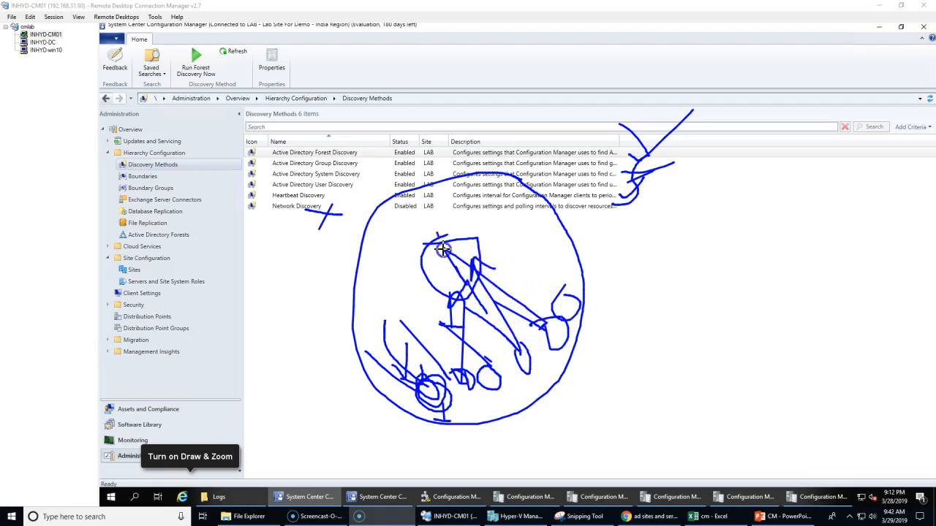
mouse_move(562, 300)
mouse_down()
mouse_move(461, 251)
mouse_move(479, 250)
mouse_up()
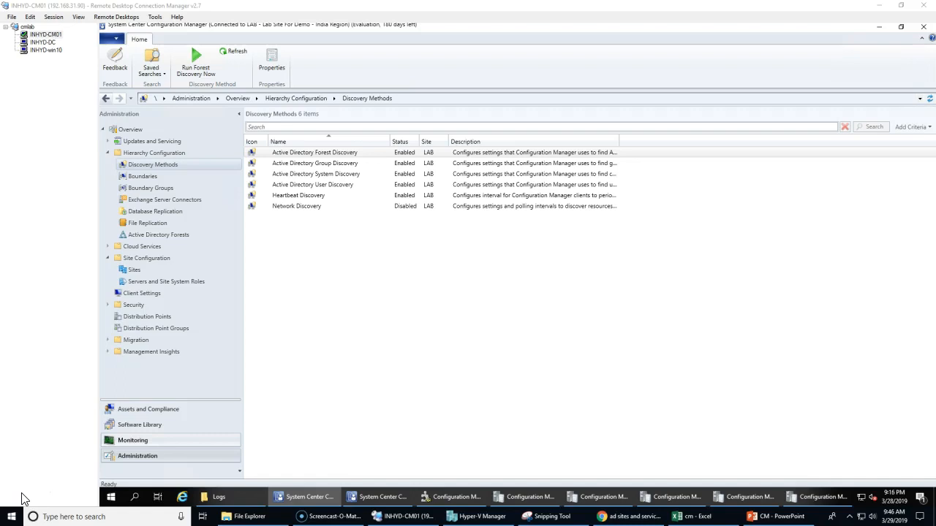
- Switch to the INHYD-win10 remote session and open the network path \\inhyd-cm01 through the Run dialog
click(54, 52)
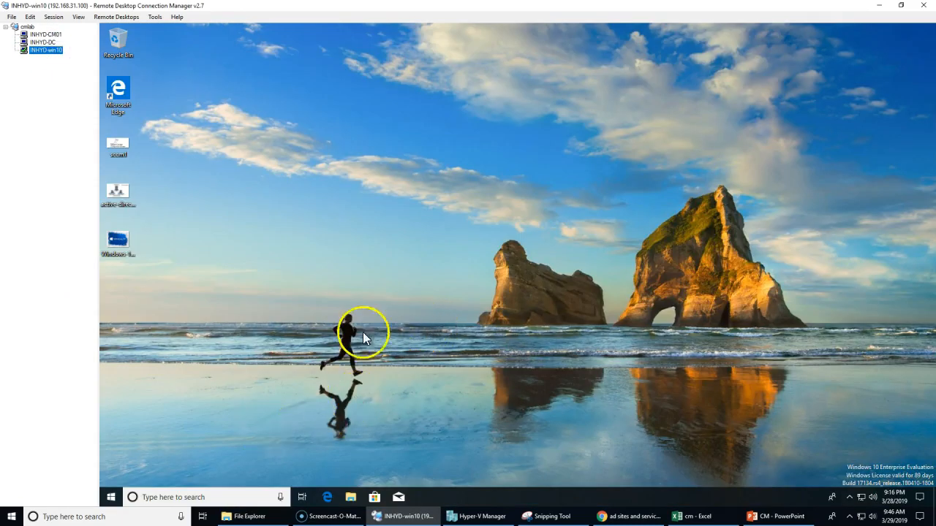
right_click(111, 497)
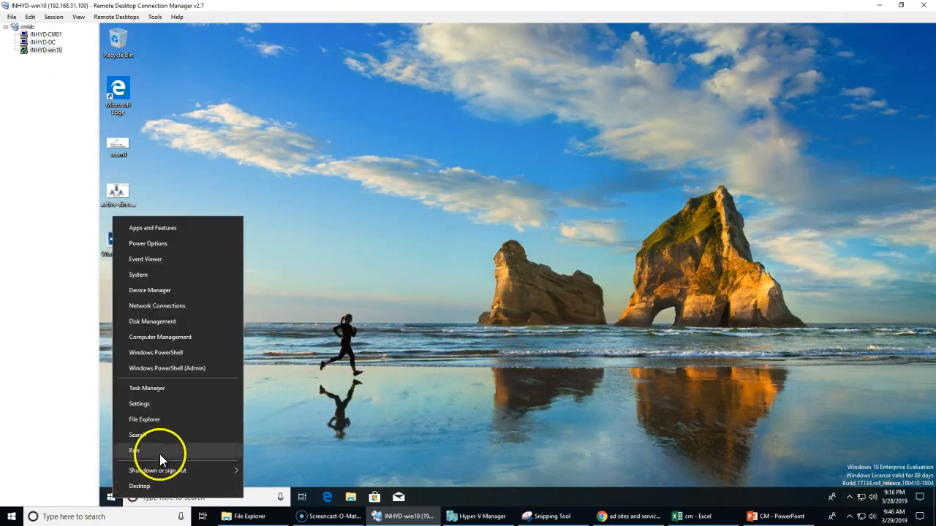
click(162, 458)
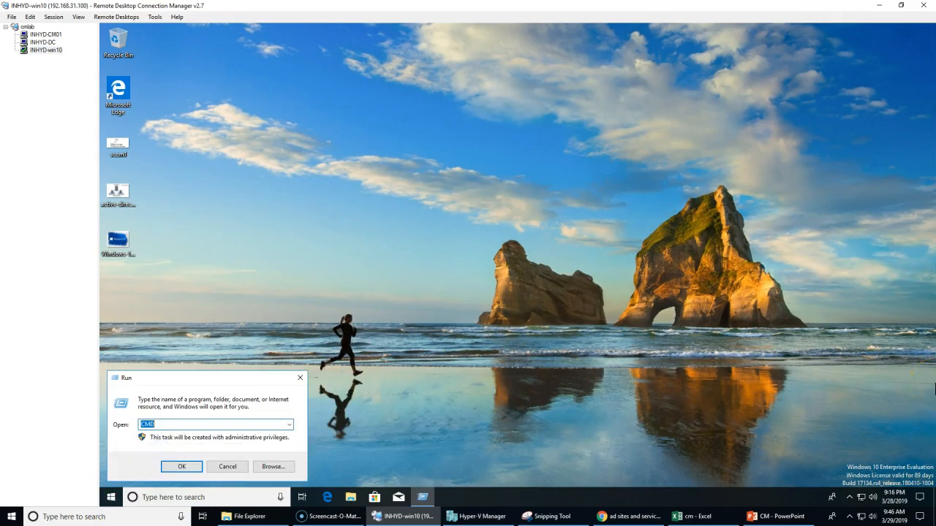
text(\\inhyd-cm01)
key(Return)
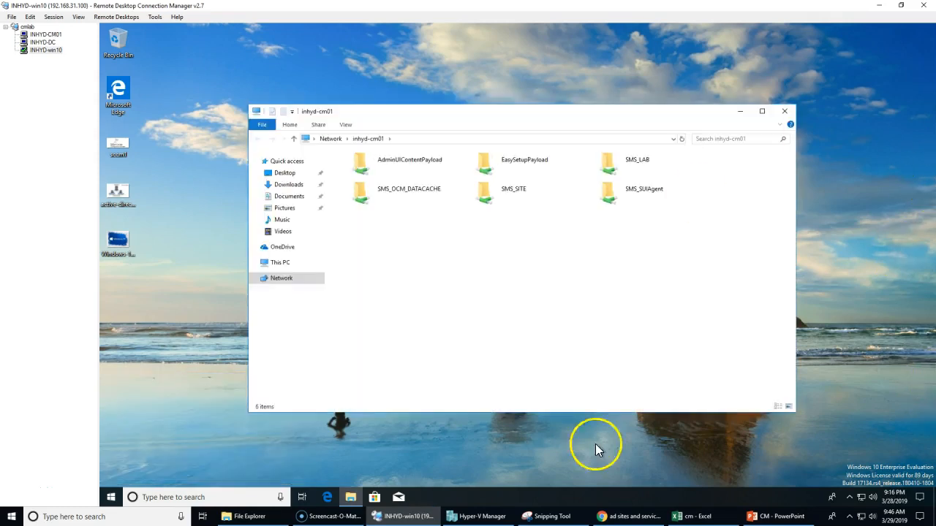
- Open the Client folder inside the SMS_LAB share and select all the client installation files and folders
click(538, 351)
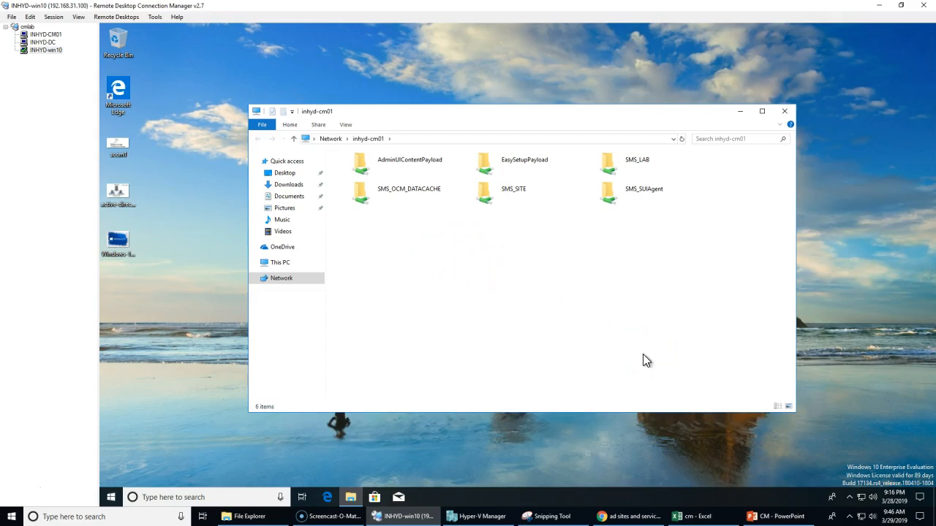
click(403, 193)
click(495, 167)
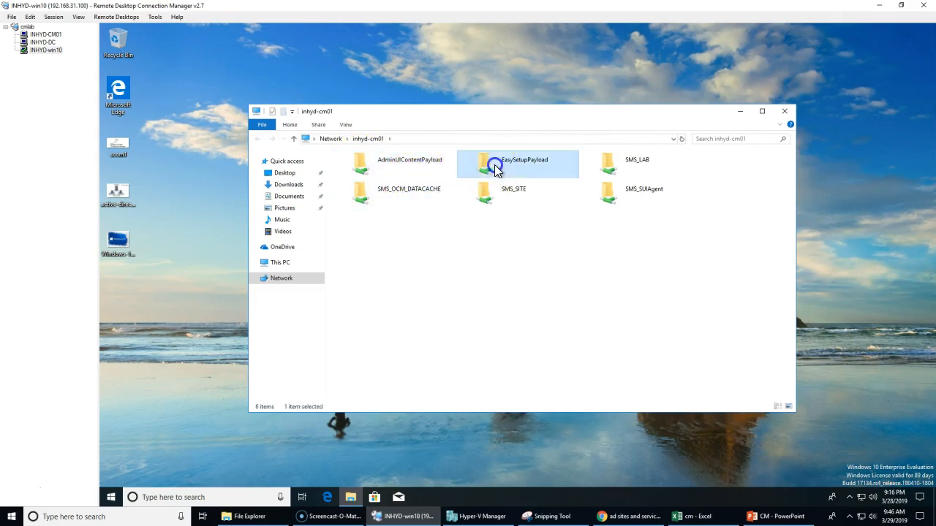
double_click(641, 171)
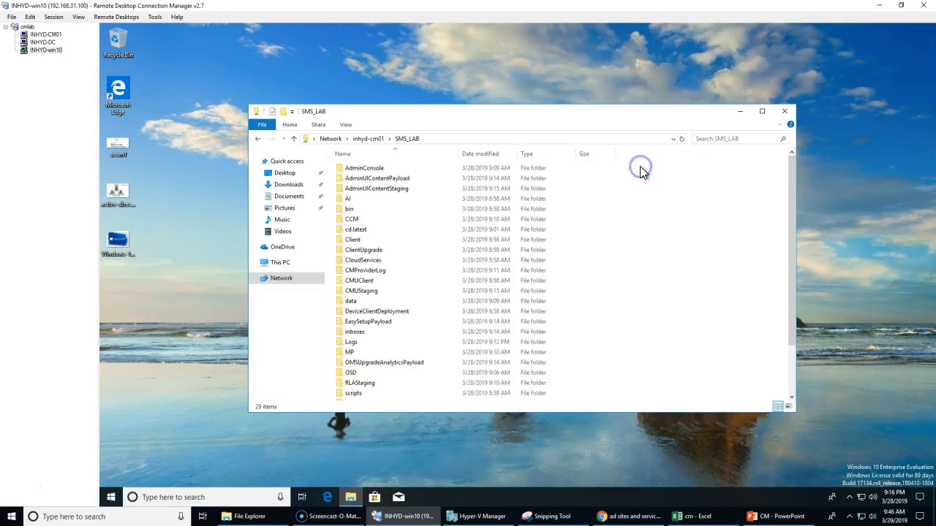
double_click(375, 239)
drag(560, 301, 329, 125)
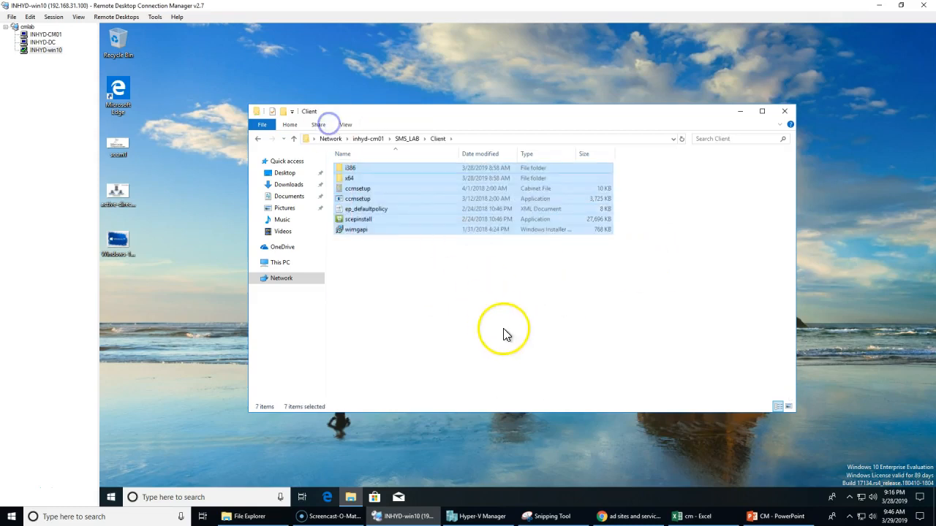
- Examine the ccmsetup application, its available file actions and the other client installation files in the Client folder
click(502, 333)
drag(480, 328, 633, 300)
click(460, 290)
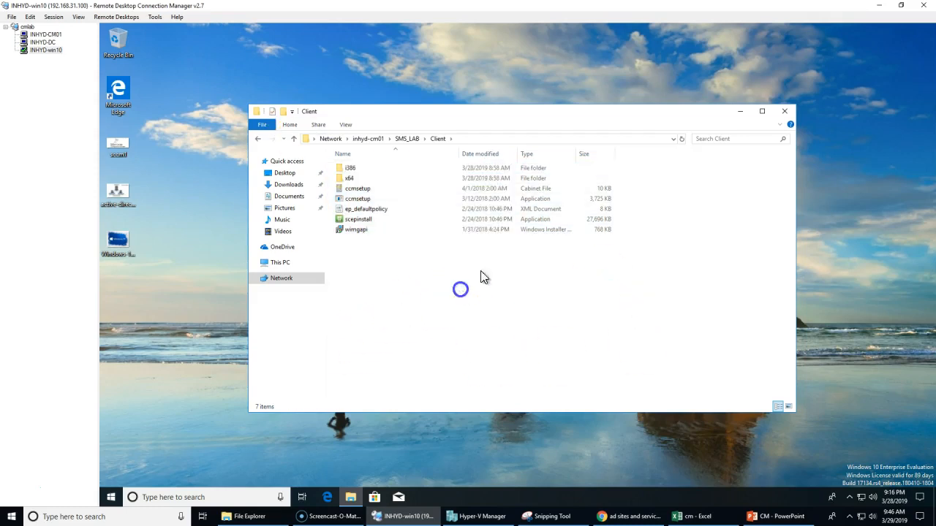
click(568, 199)
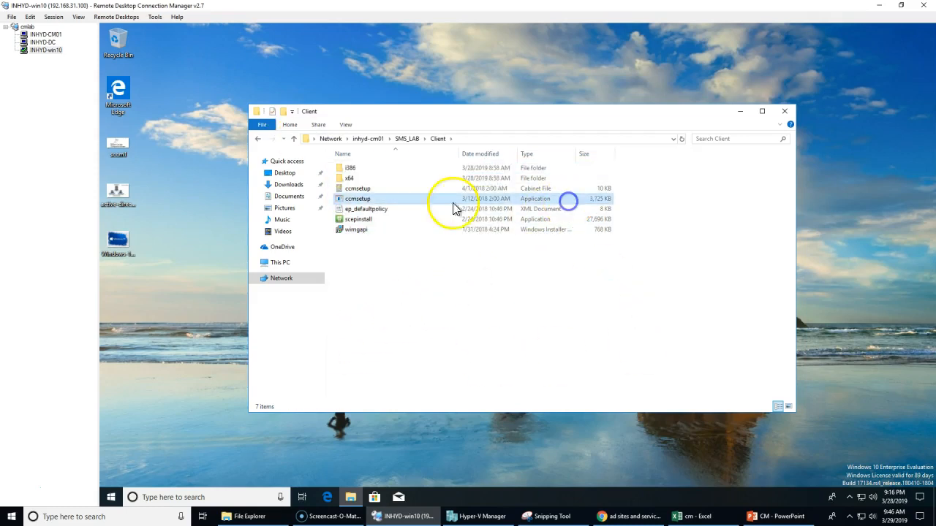
click(376, 201)
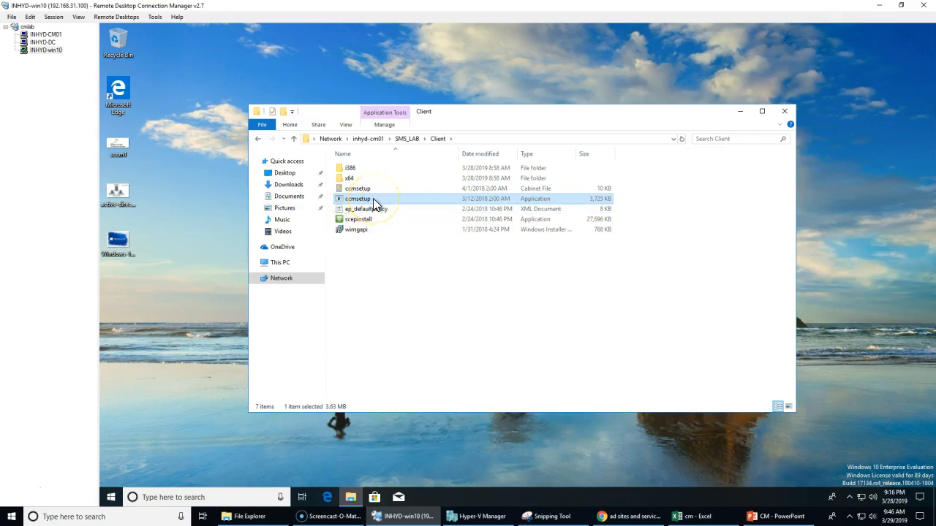
click(377, 205)
click(403, 288)
click(367, 202)
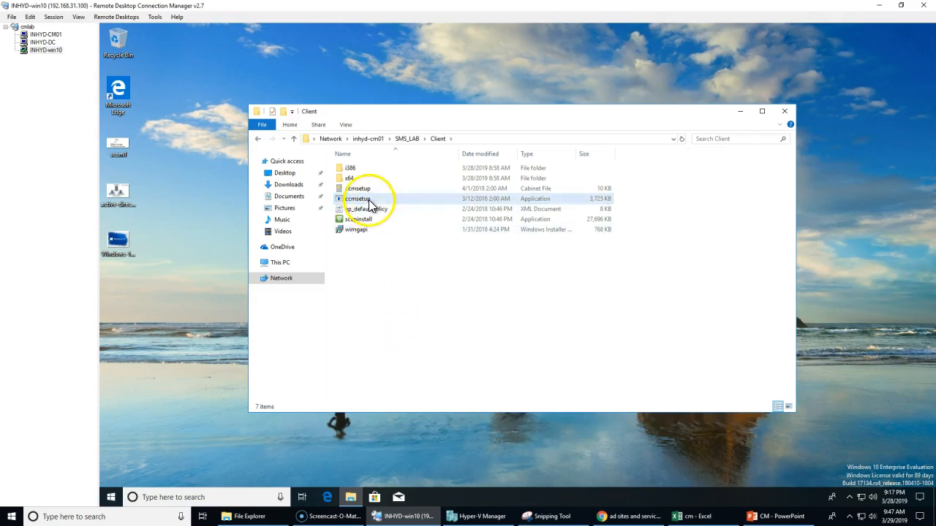
click(367, 199)
right_click(368, 200)
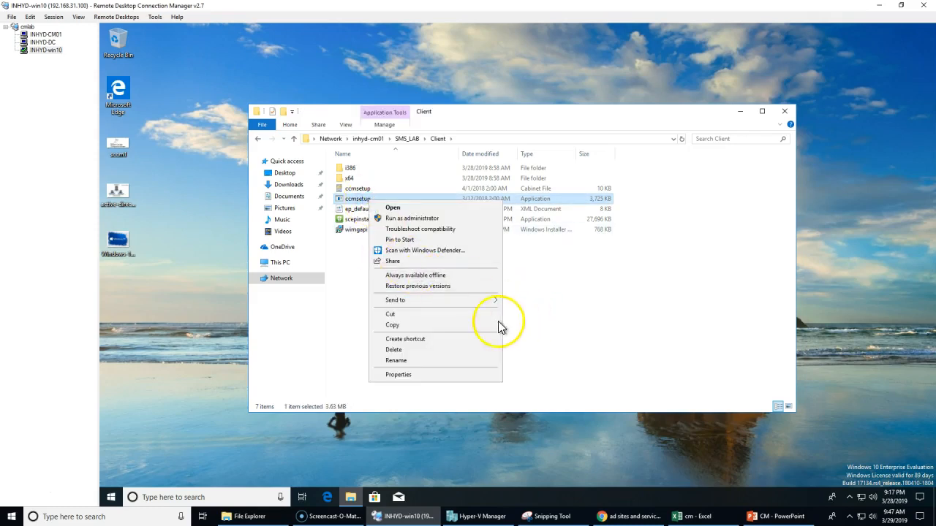
click(588, 321)
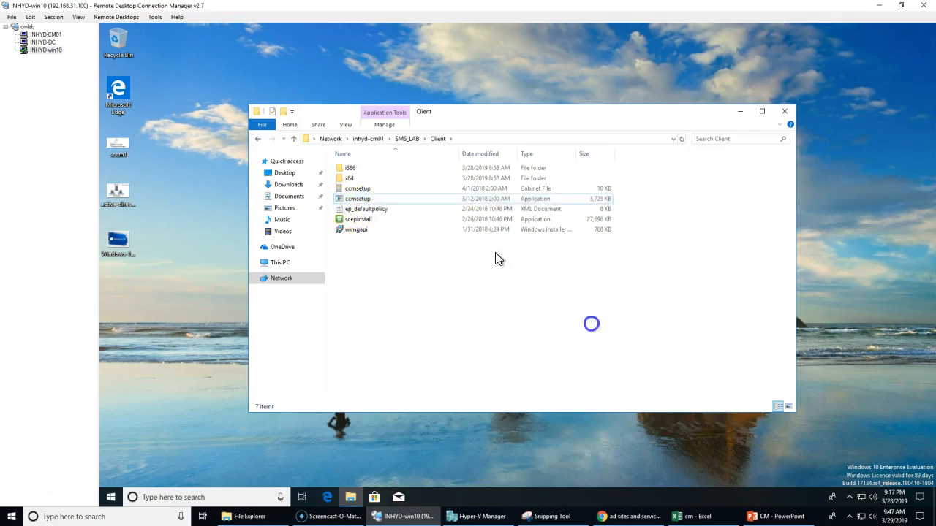
click(401, 202)
right_click(399, 202)
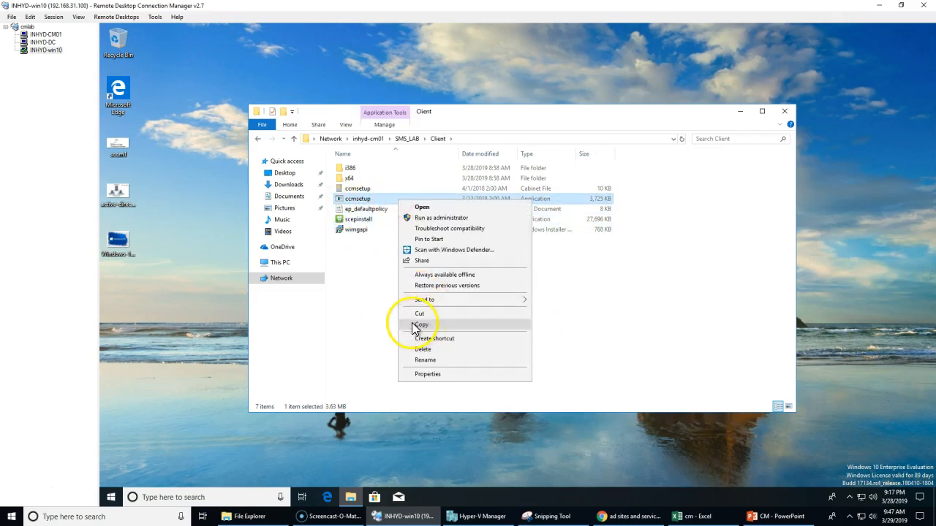
click(627, 341)
drag(511, 299, 342, 155)
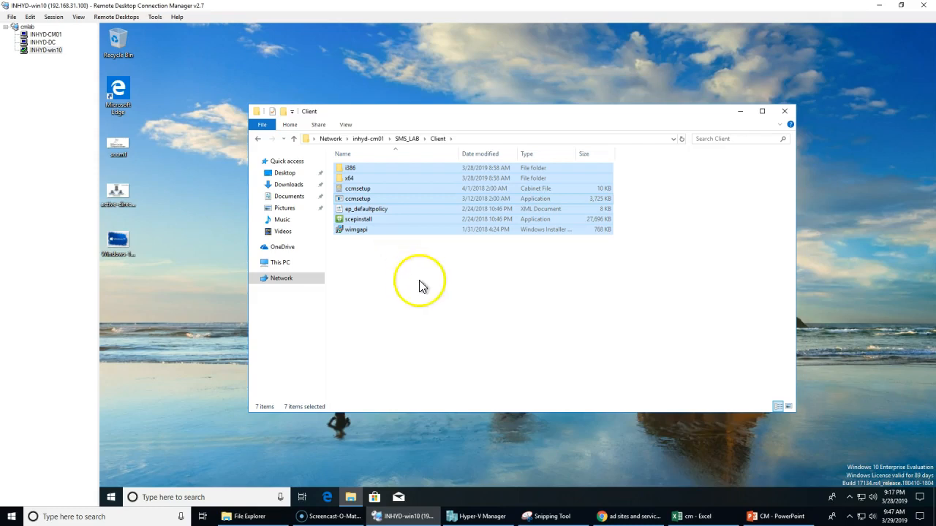
click(443, 336)
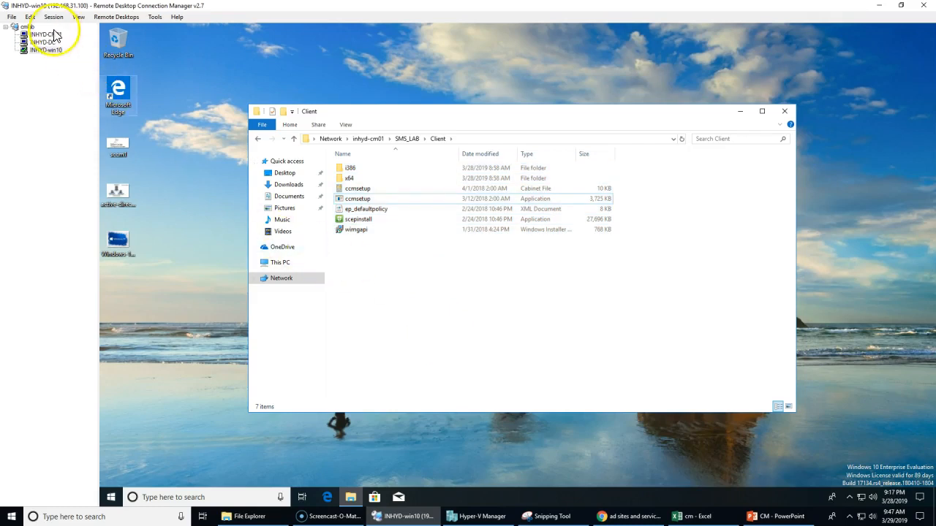
- Switch to the INHYD-CM01 remote session and review the client status and site code of the devices under Assets and Compliance
click(47, 35)
click(141, 414)
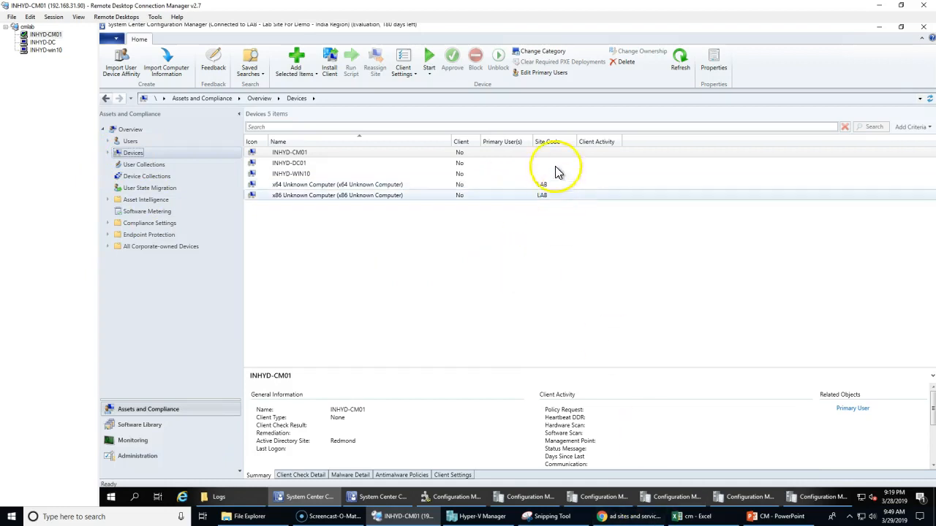
click(134, 156)
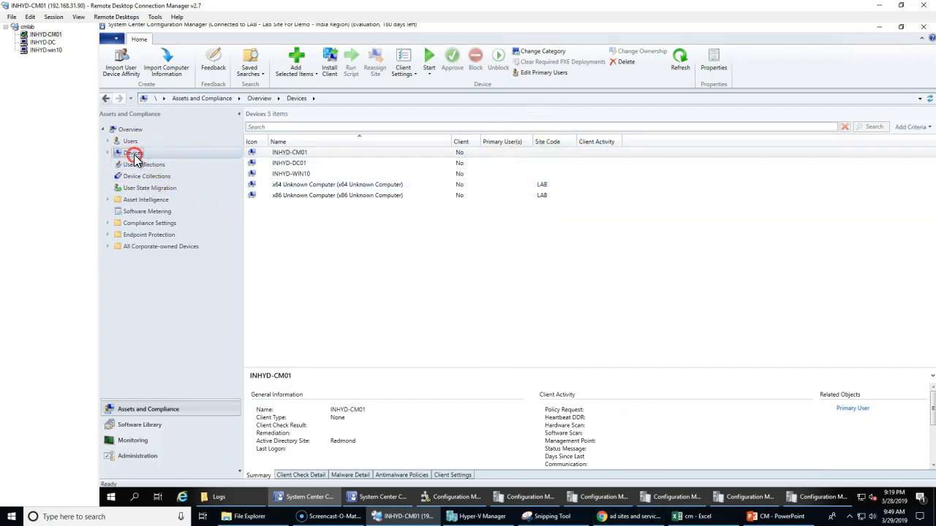
right_click(134, 156)
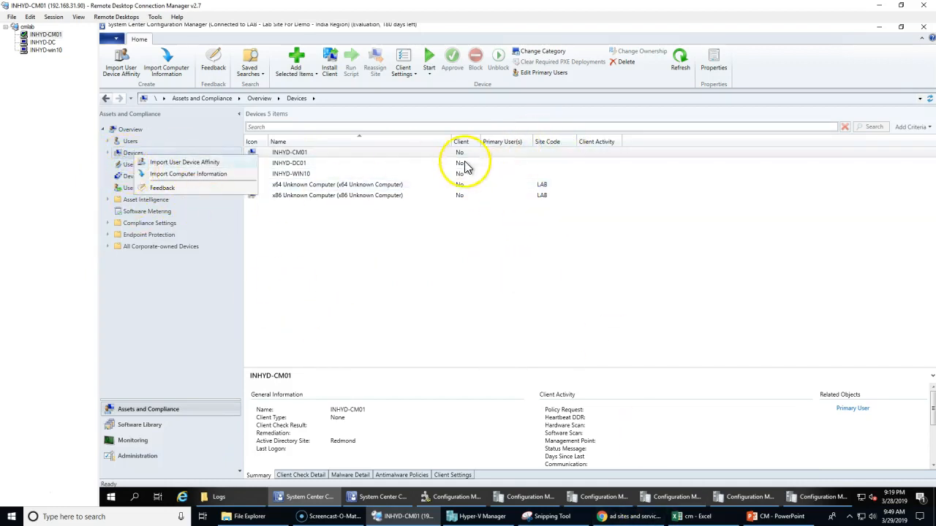
click(589, 234)
click(535, 195)
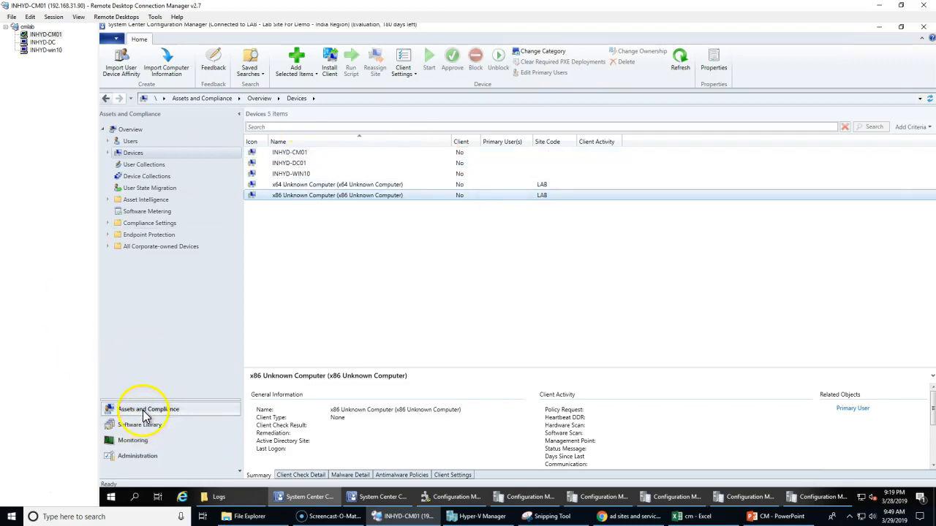
right_click(123, 162)
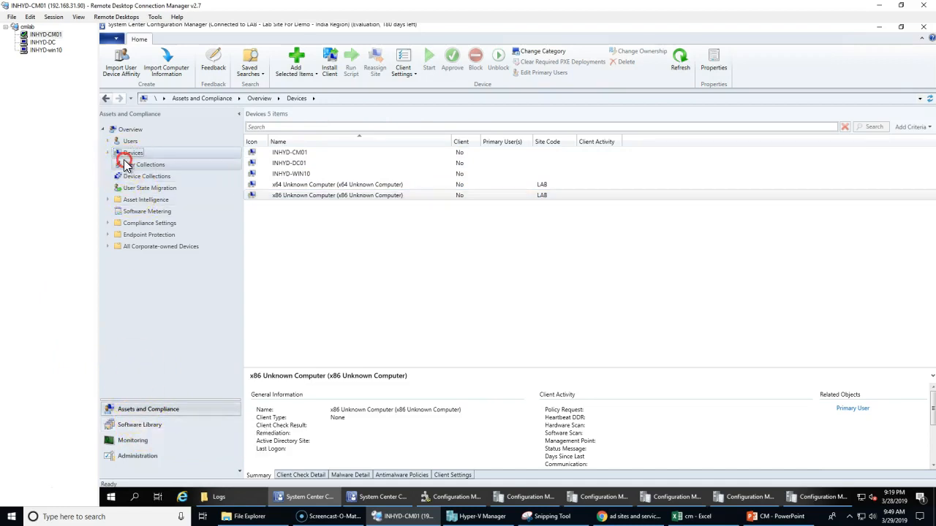
click(468, 326)
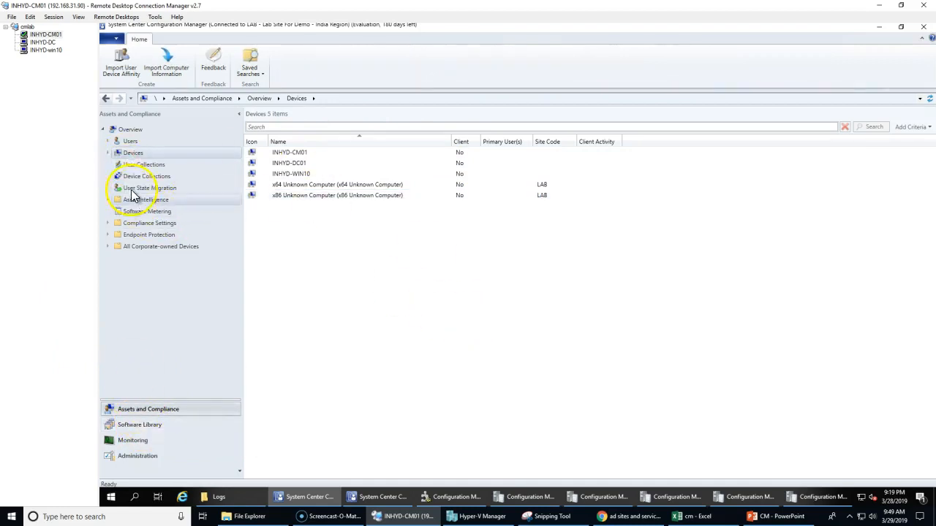
- Open the All Systems device collection and examine the actions available for INHYD-WIN10, including Install Client
click(132, 177)
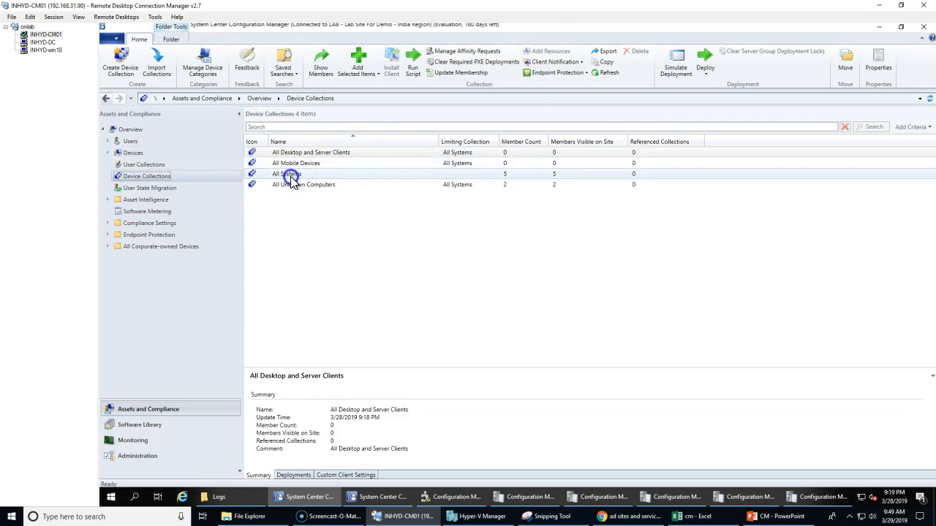
double_click(287, 176)
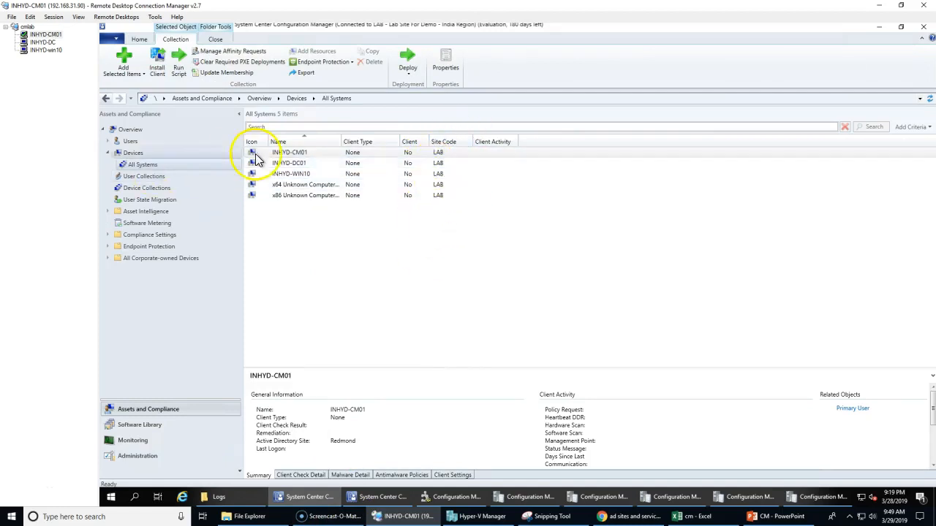
click(292, 153)
click(288, 175)
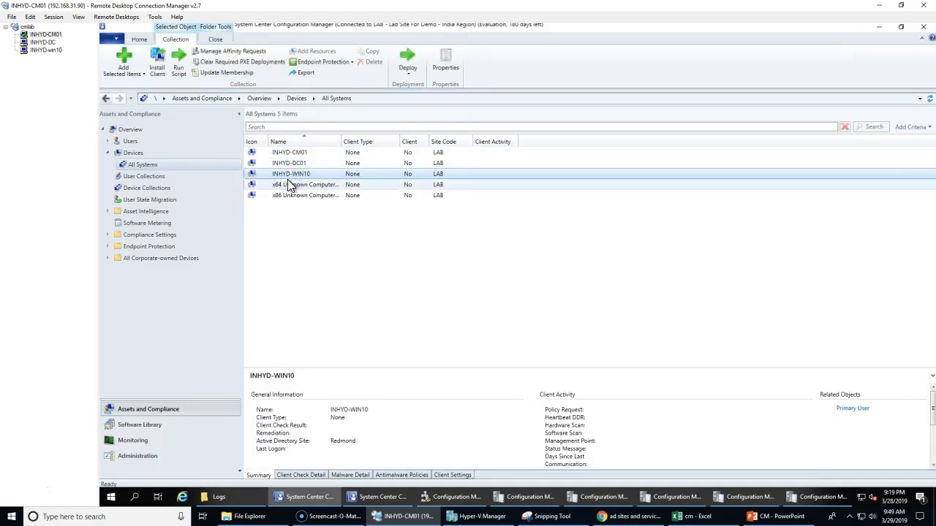
right_click(291, 180)
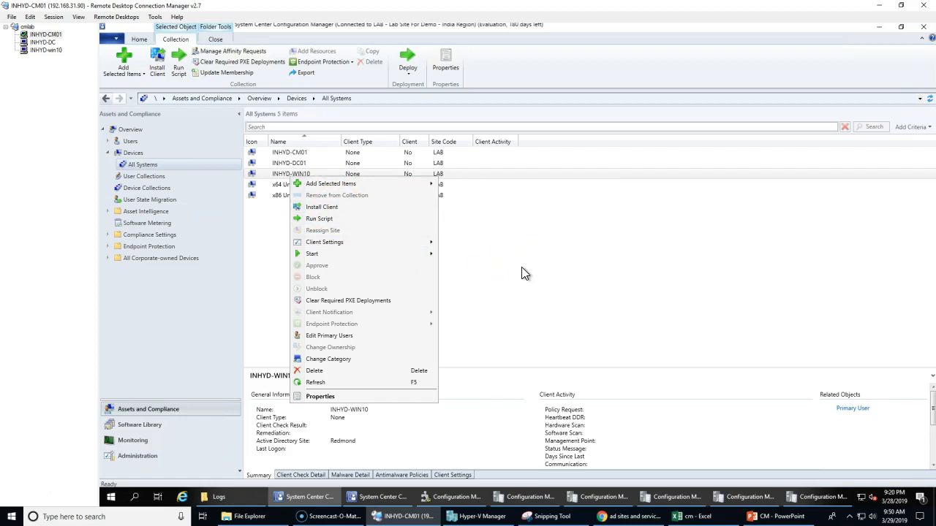
click(611, 295)
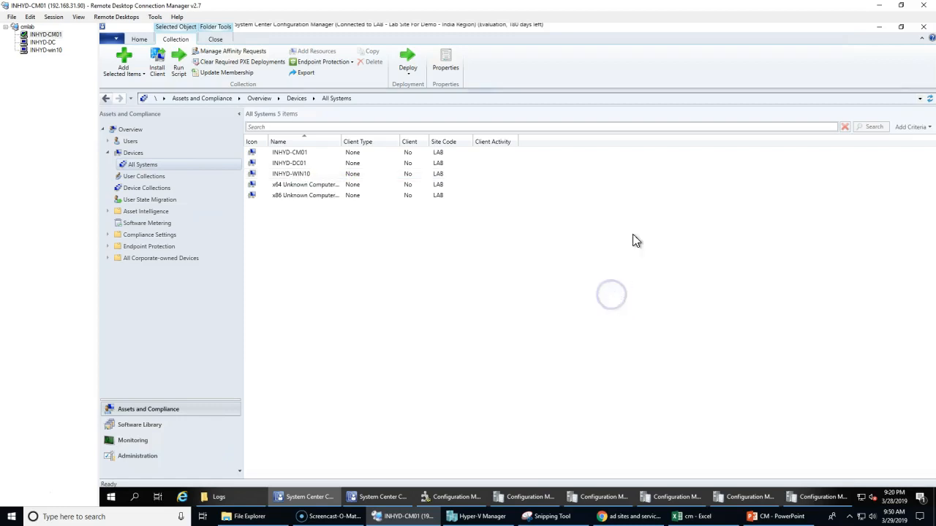
- Switch back to the INHYD-win10 remote session and copy the ccmsetup application from the Client folder
click(44, 56)
click(46, 50)
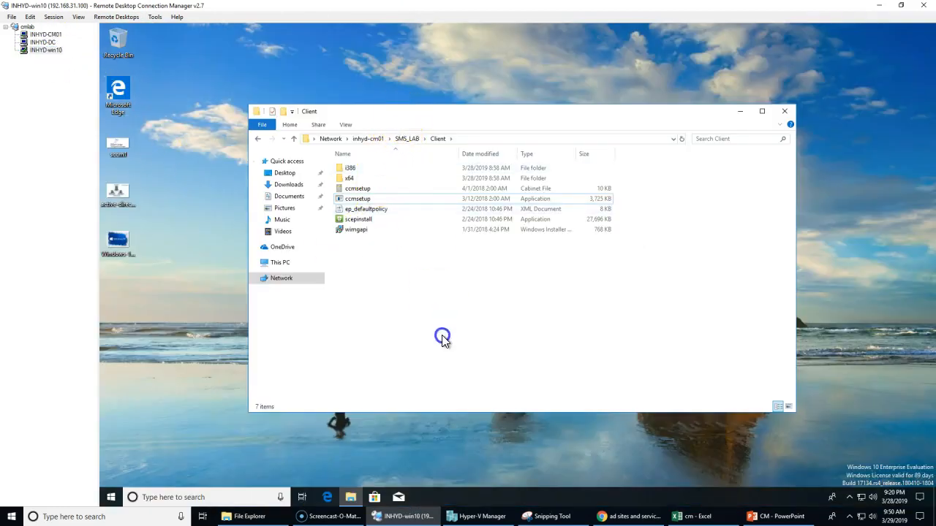
drag(468, 114, 508, 69)
click(401, 155)
right_click(400, 156)
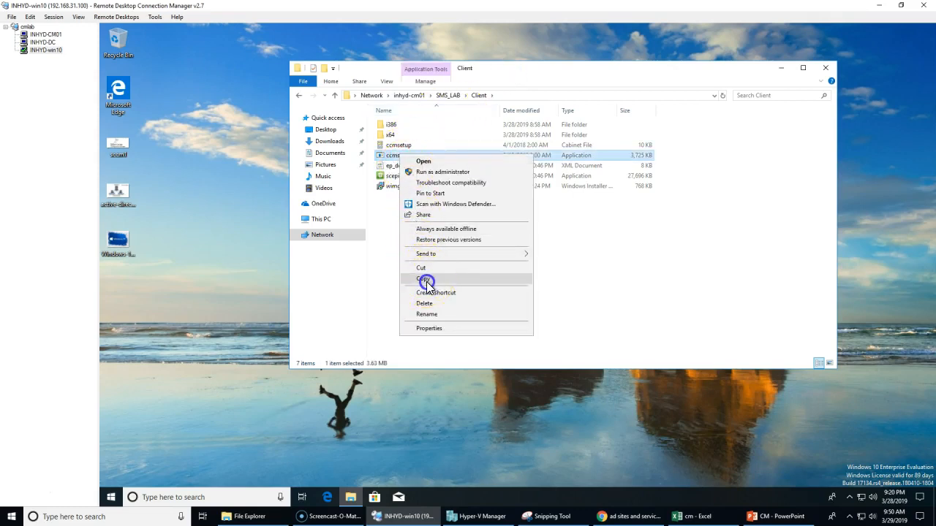
click(422, 280)
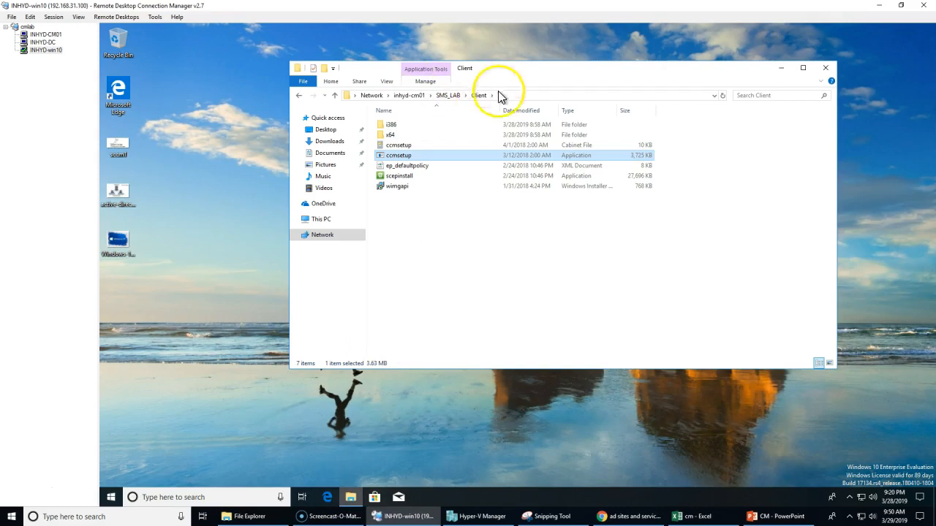
- Show file name extensions in the Client folder and copy ccmsetup.exe again
click(386, 81)
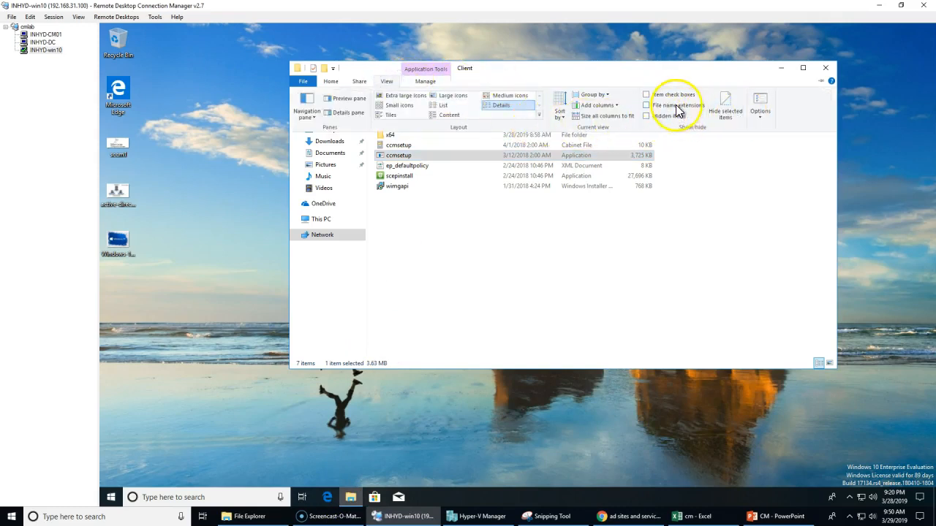
click(676, 106)
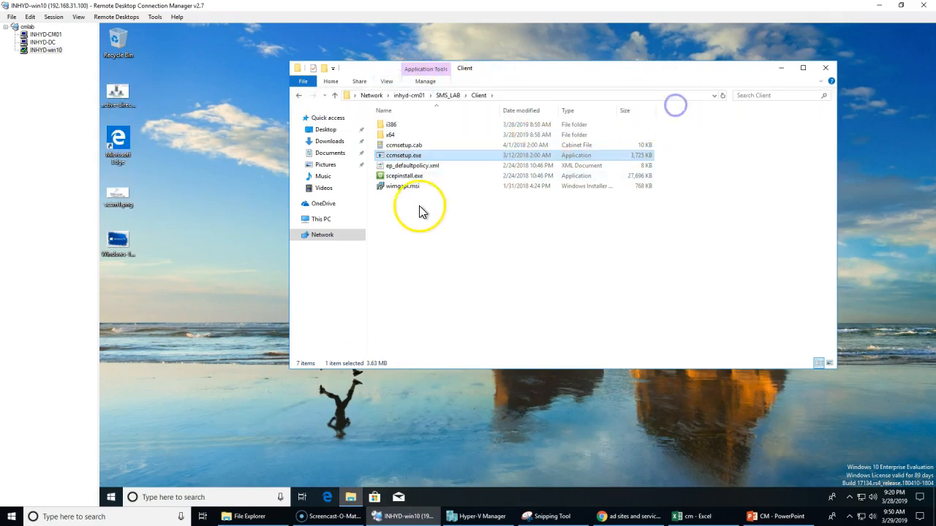
right_click(424, 161)
click(443, 282)
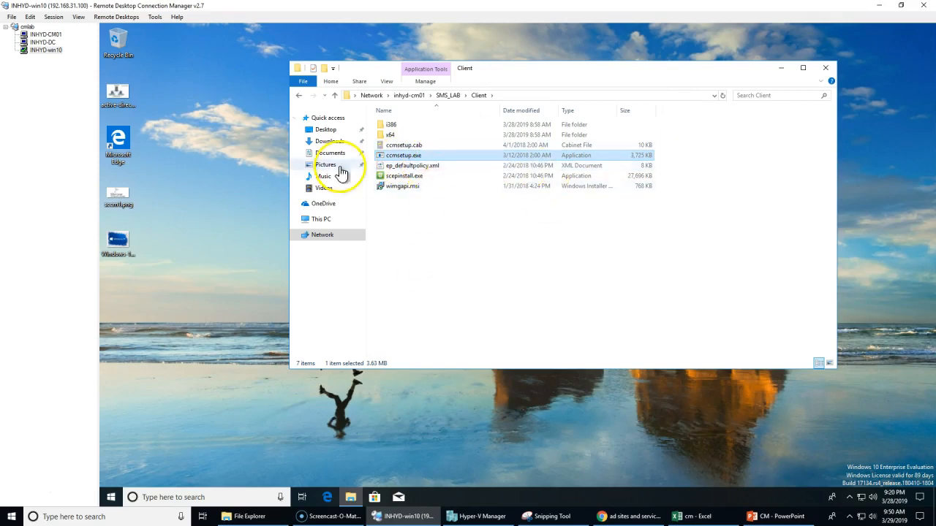
- Create a folder named temp on Local Disk (C:) and paste ccmsetup.exe into it
click(330, 220)
double_click(436, 241)
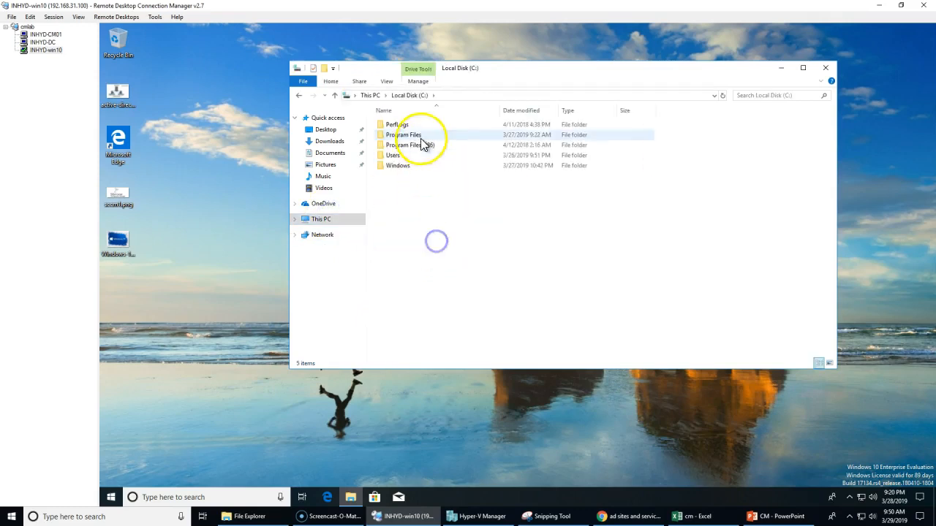
click(326, 68)
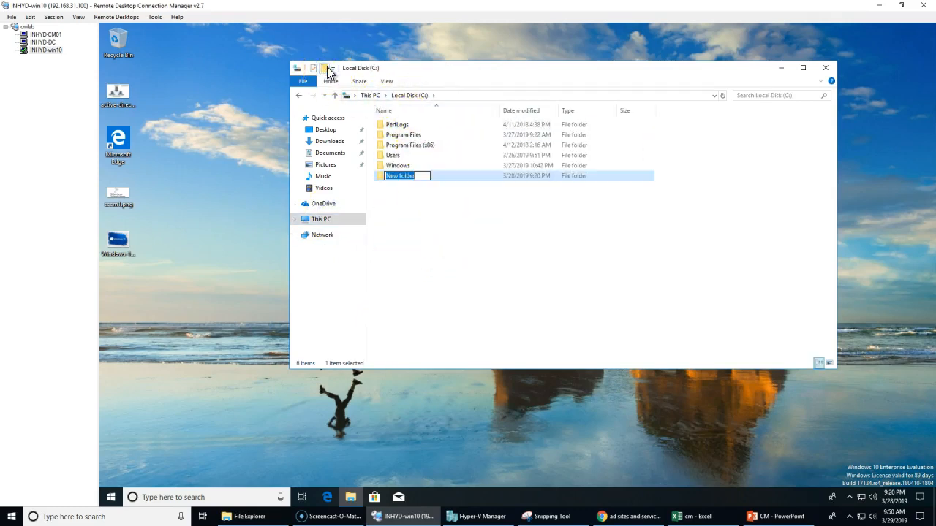
key(Return)
key(Return)
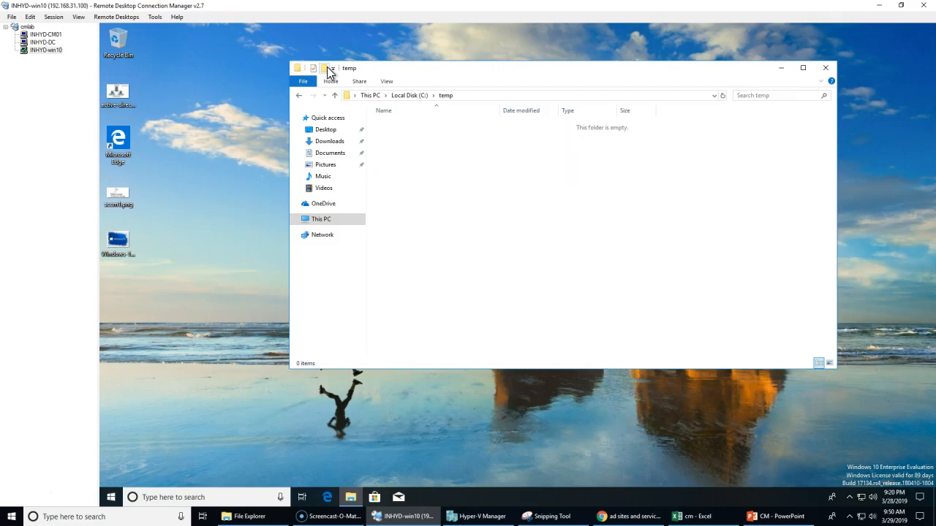
key(ctrl+v)
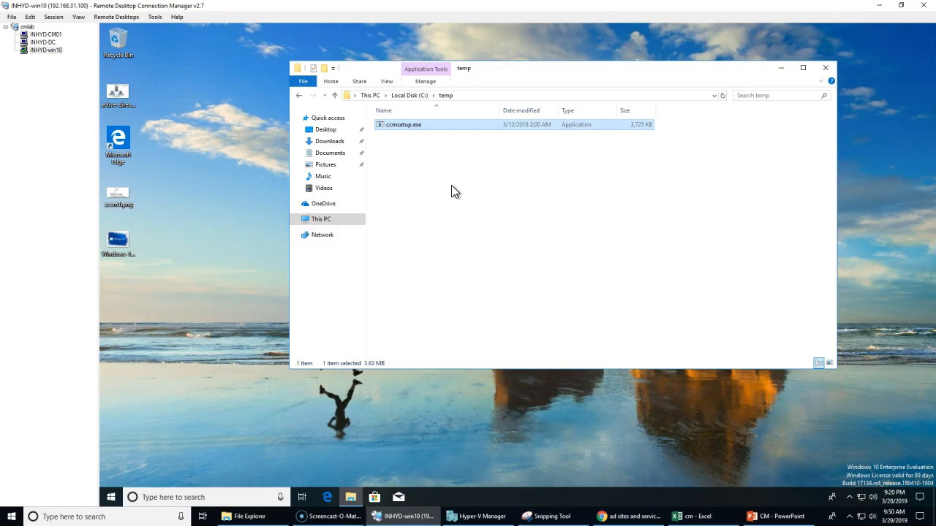
click(484, 223)
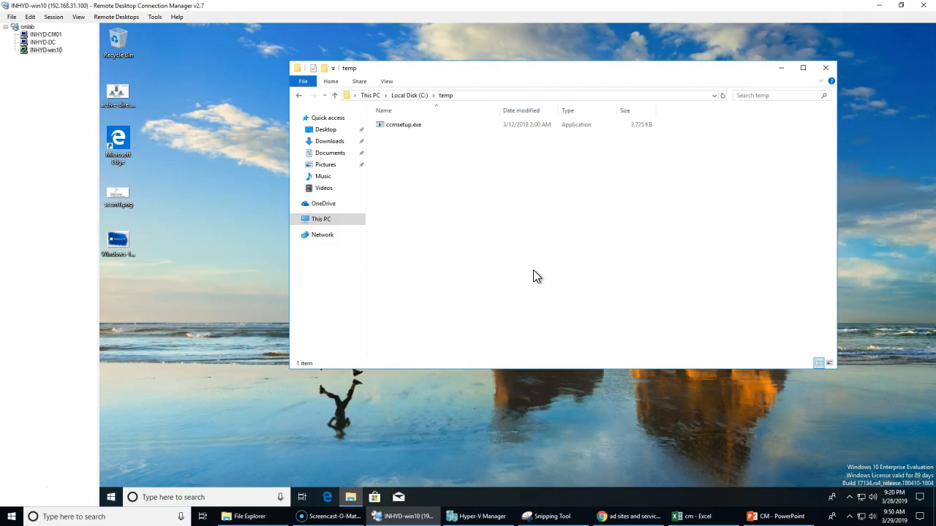
- Switch to the INHYD-CM01 remote session and copy CMTrace.exe from the CM (D:) drive
click(44, 35)
click(234, 497)
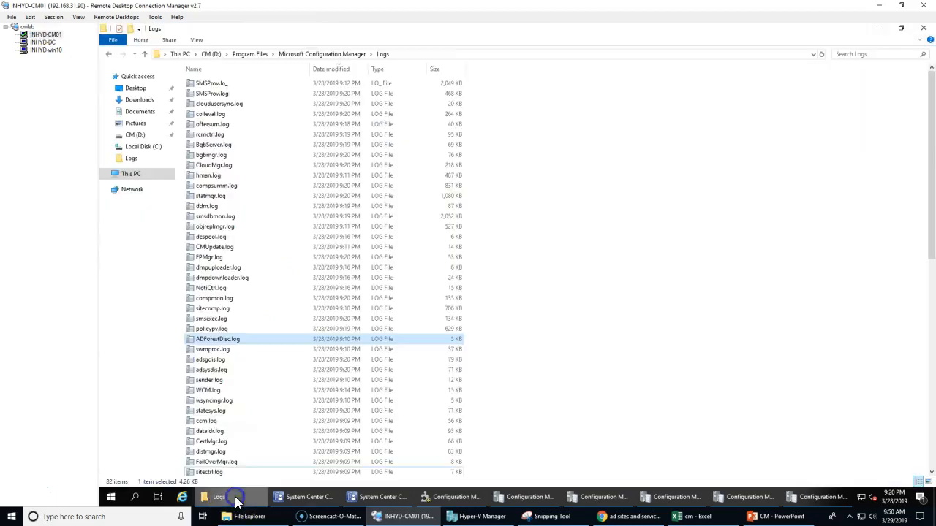
click(136, 178)
double_click(375, 154)
right_click(209, 219)
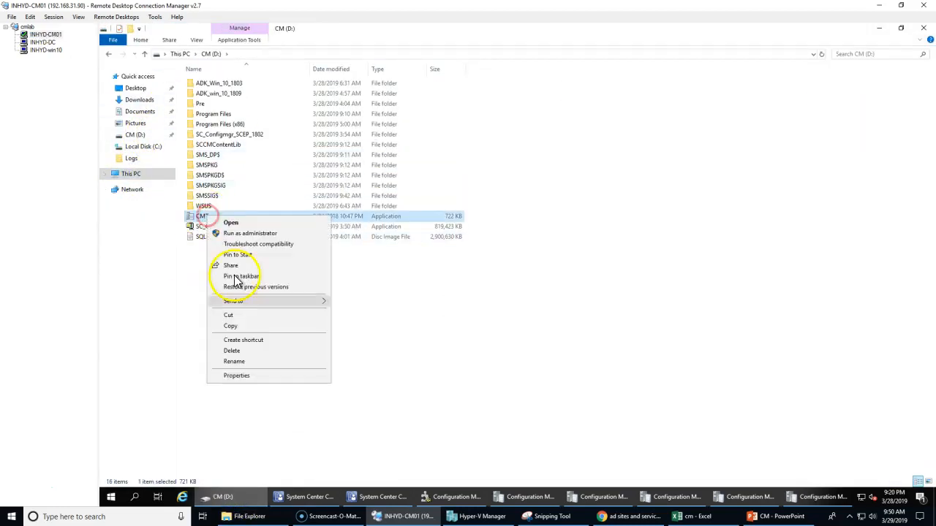
click(238, 327)
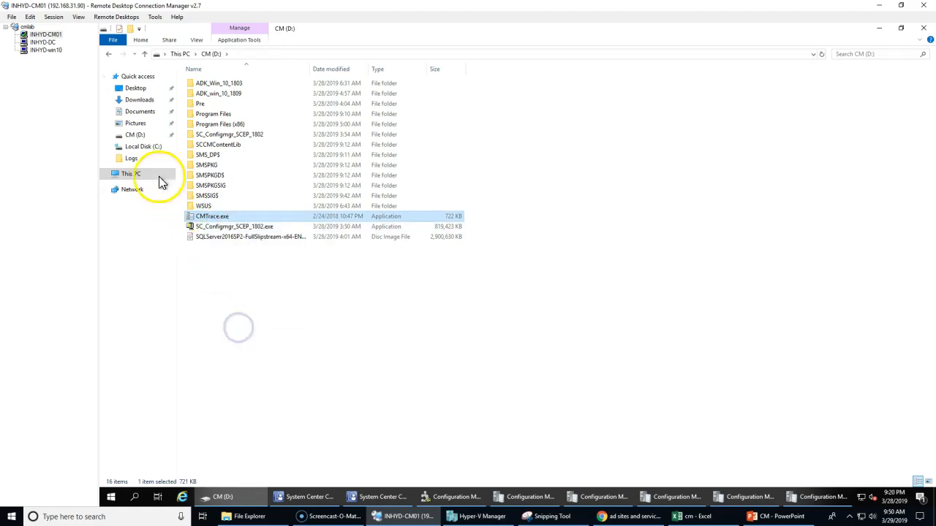
- Switch to the INHYD-win10 remote session and paste CMTrace.exe into the root of Local Disk (C:)
click(45, 51)
right_click(447, 212)
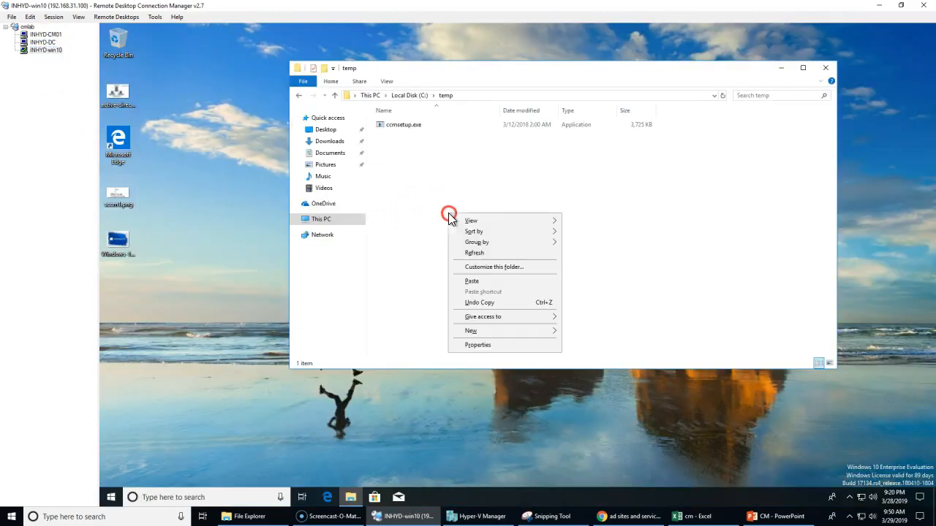
click(402, 96)
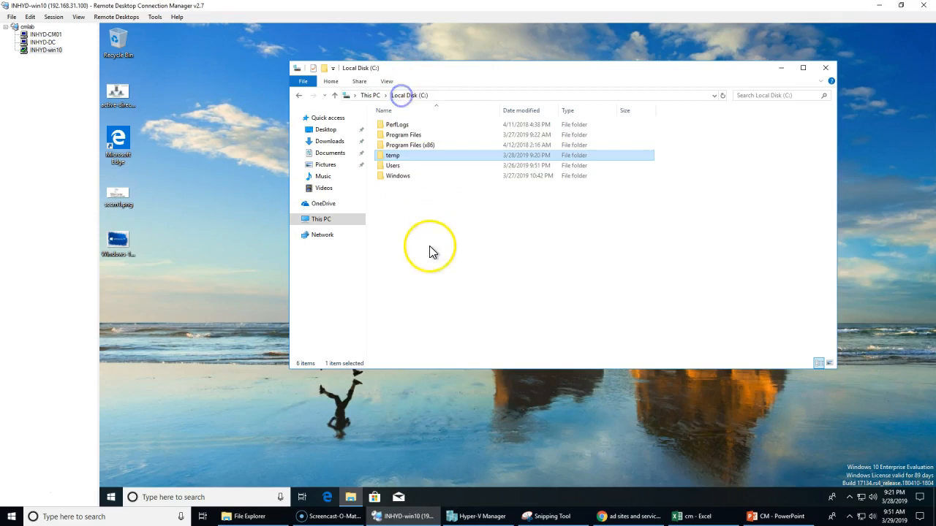
right_click(427, 276)
click(455, 331)
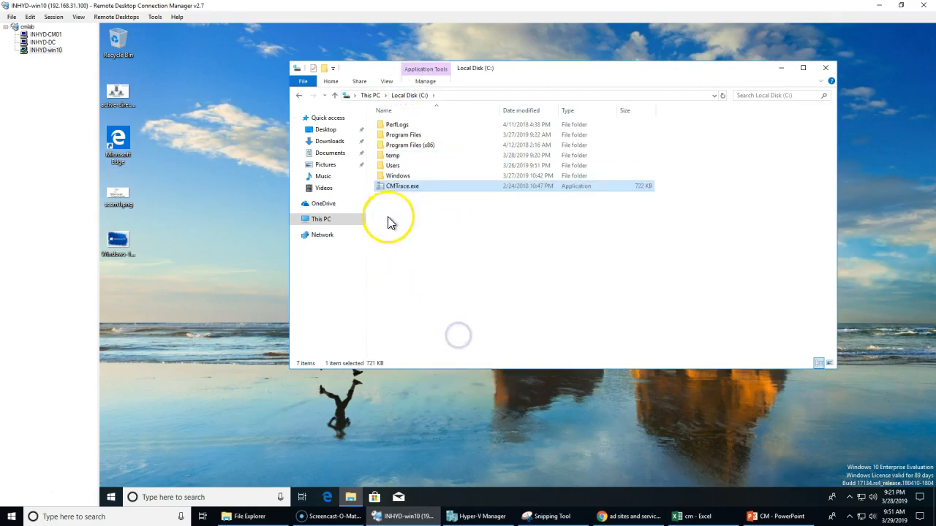
- Run CMTrace.exe, accept it as the default viewer for log files, and close it
double_click(400, 187)
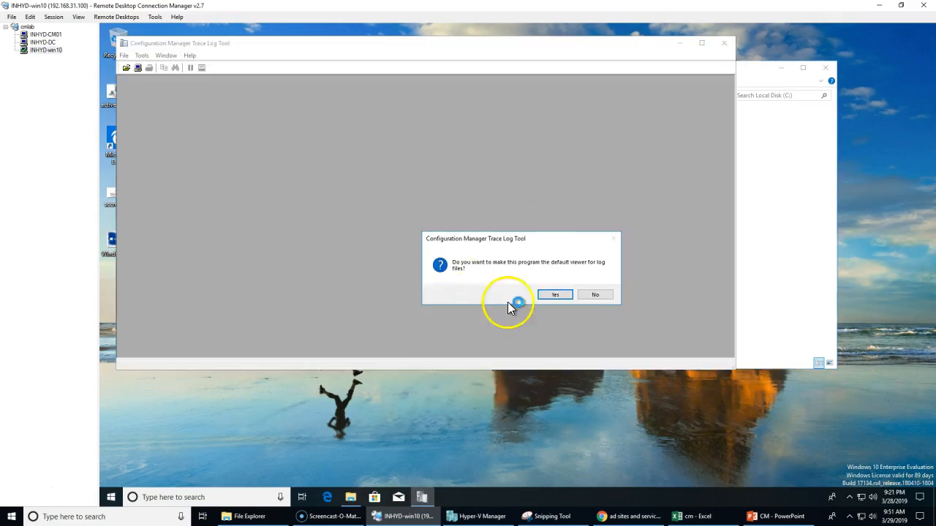
click(553, 298)
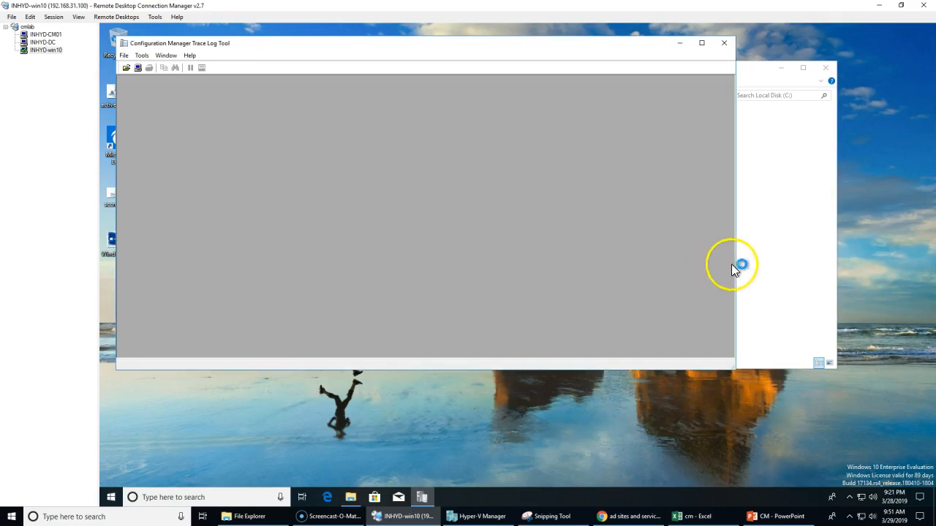
click(724, 42)
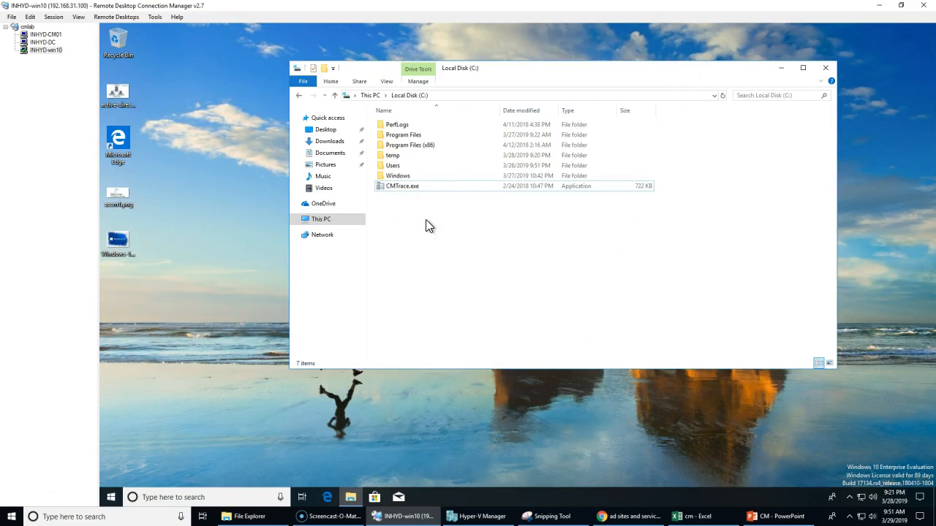
- Open the temp folder and start Command Prompt as administrator, placing its window below the folder's file list
double_click(400, 156)
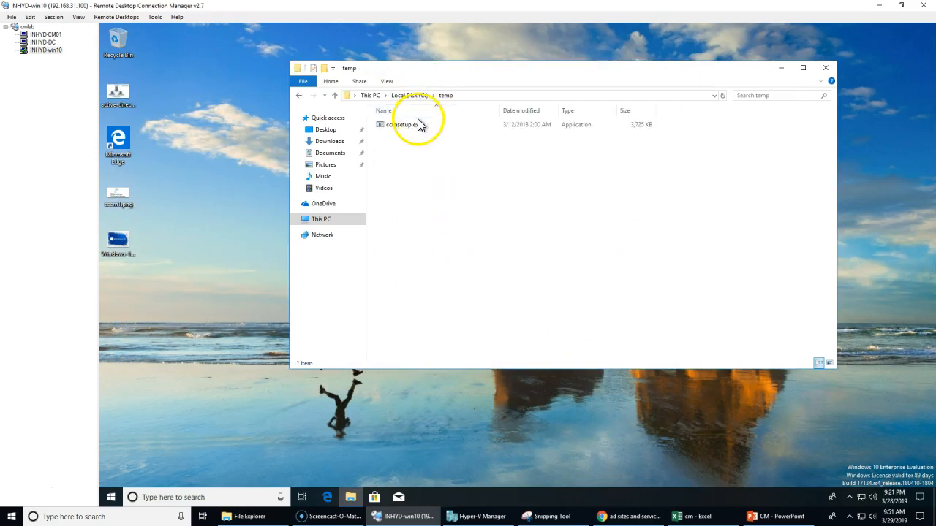
click(112, 498)
text(cmd)
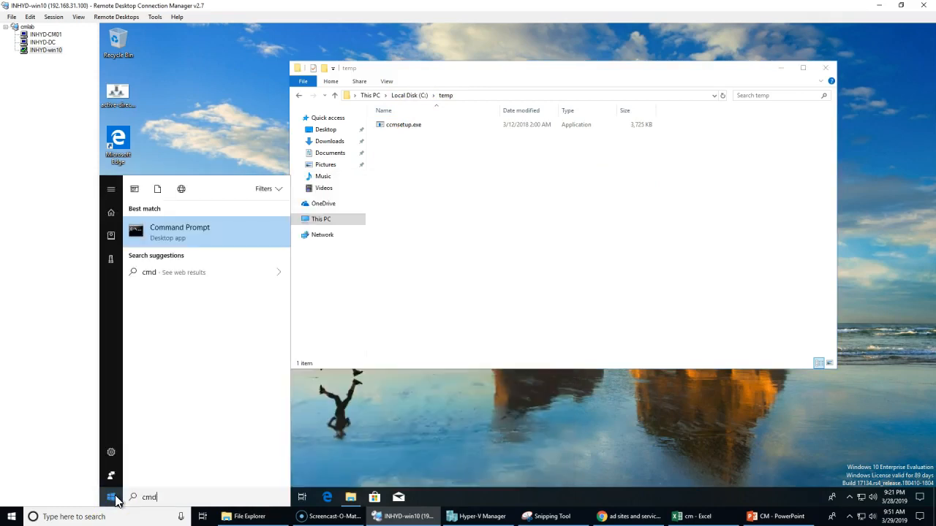
click(189, 235)
click(189, 235)
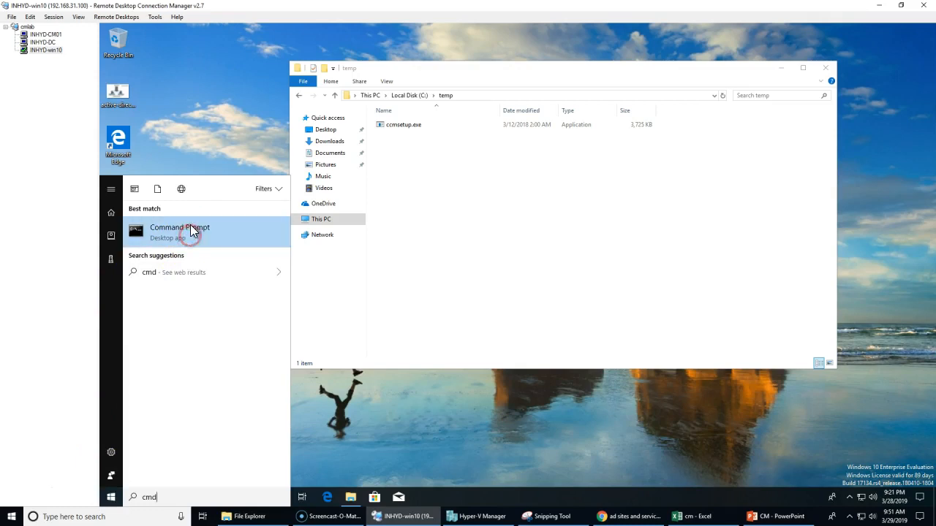
right_click(191, 234)
click(211, 242)
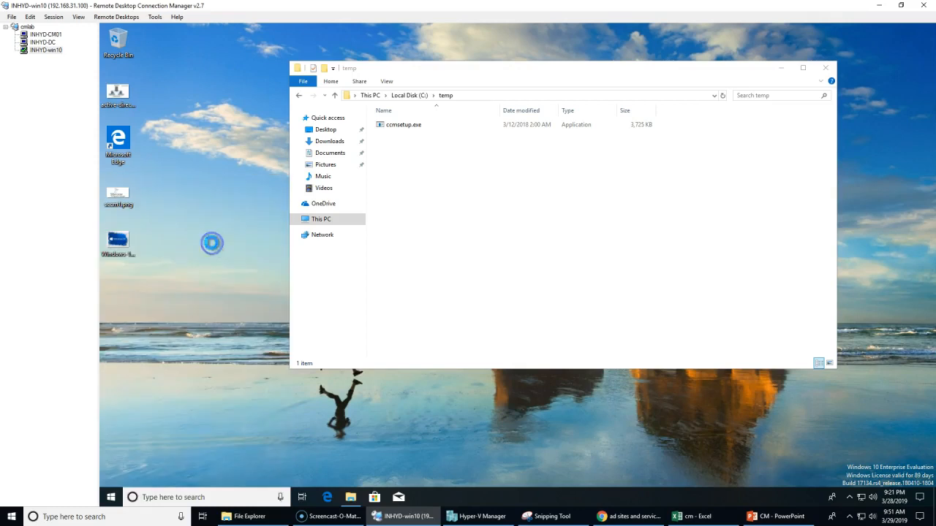
drag(331, 73, 511, 253)
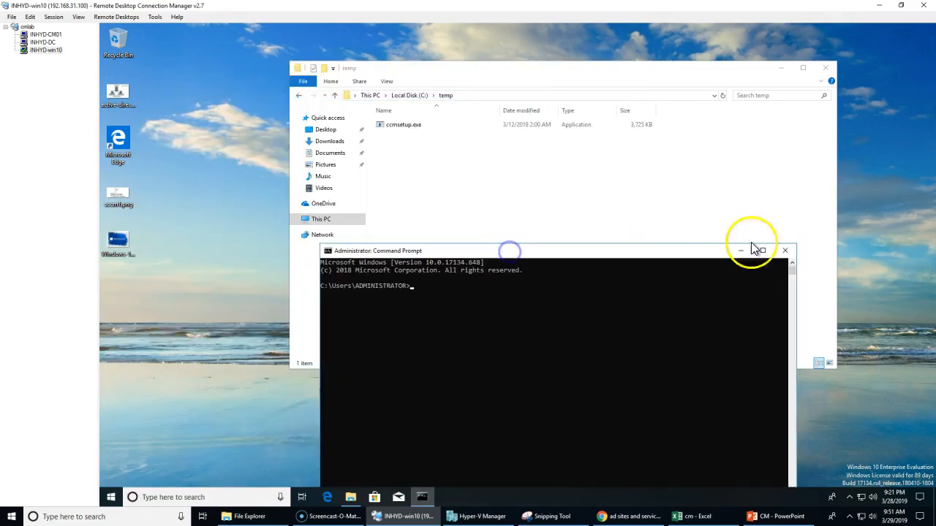
- Change the command prompt directory to C:\temp and run ccmsetup.exe /? to show its usage help
text(cd\)
key(Return)
text(cd)
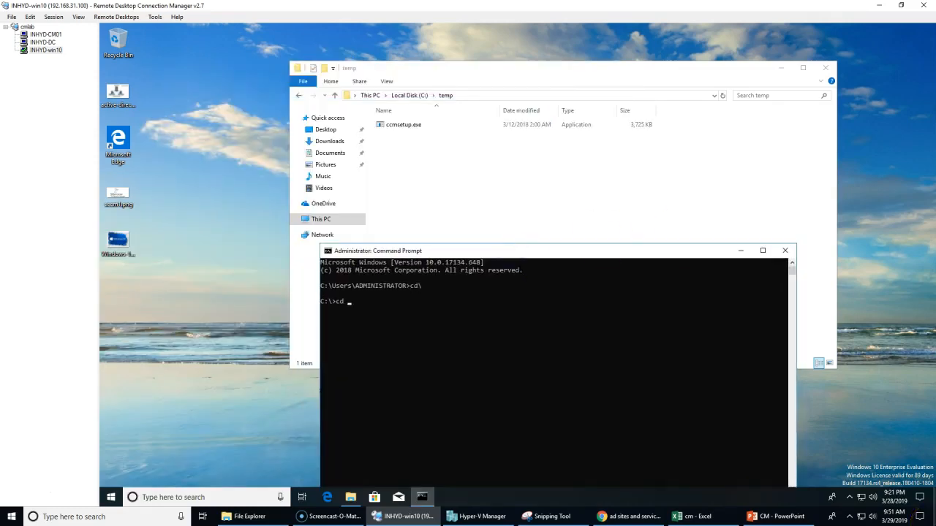
text( temp)
key(Return)
text(c)
key(Tab)
key(Return)
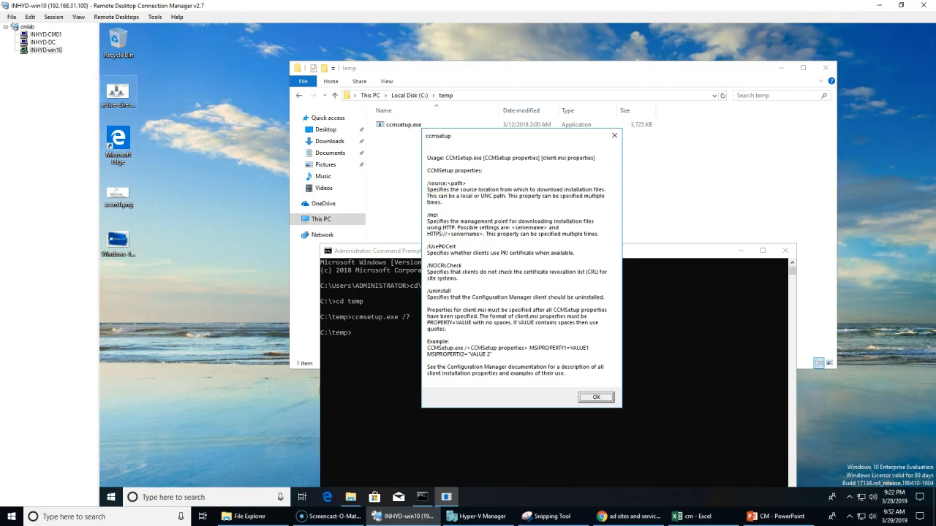
- Switch to the INHYD-DC remote session and refresh the System Management container in Active Directory Users and Computers
click(44, 34)
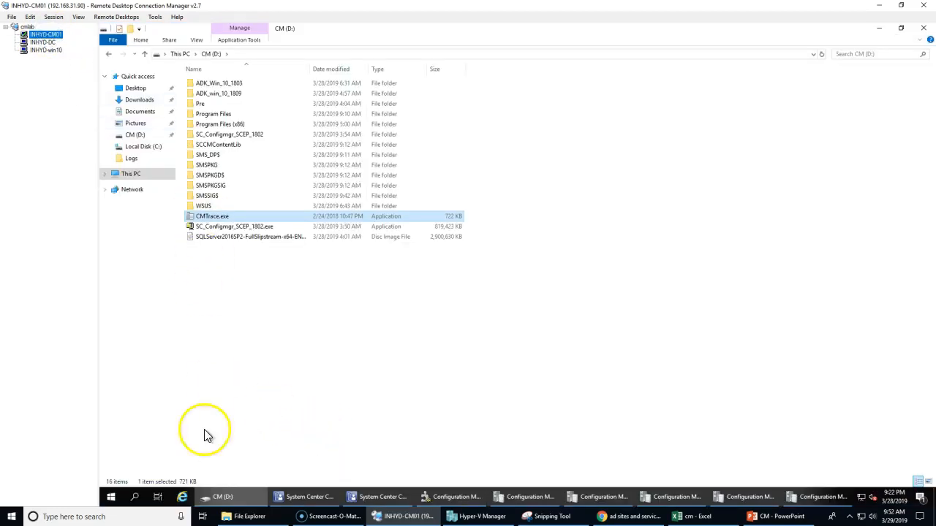
click(42, 42)
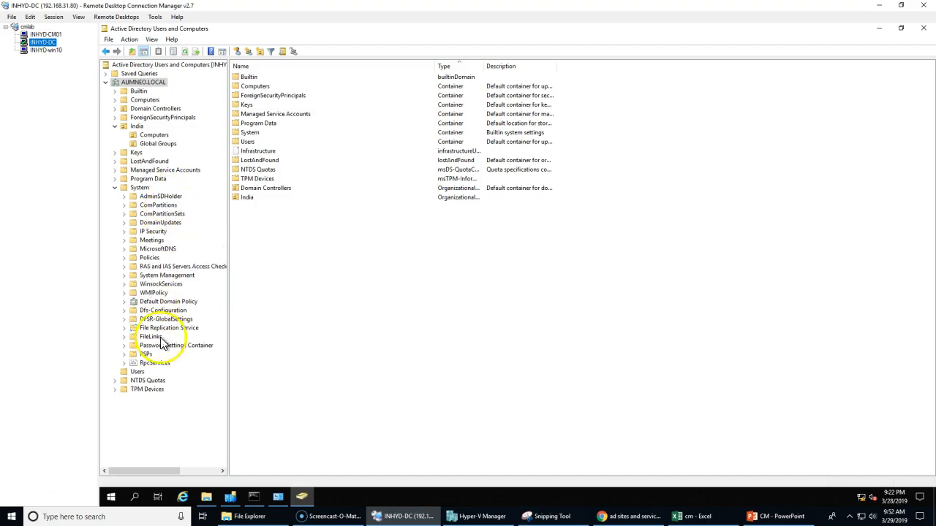
click(171, 277)
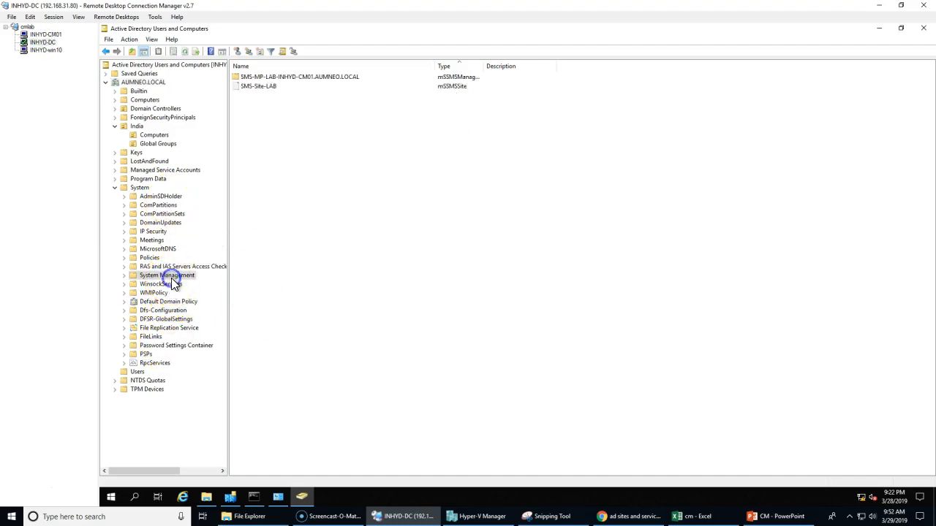
right_click(171, 278)
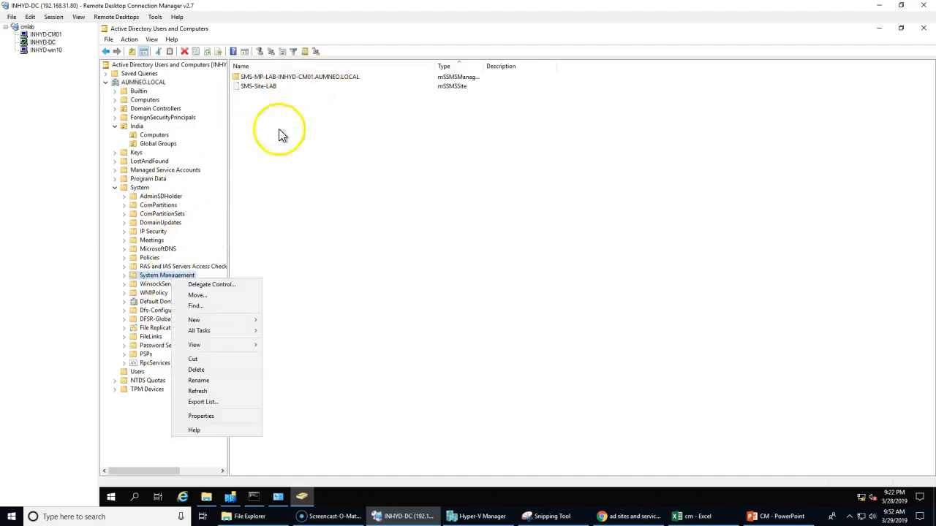
click(207, 392)
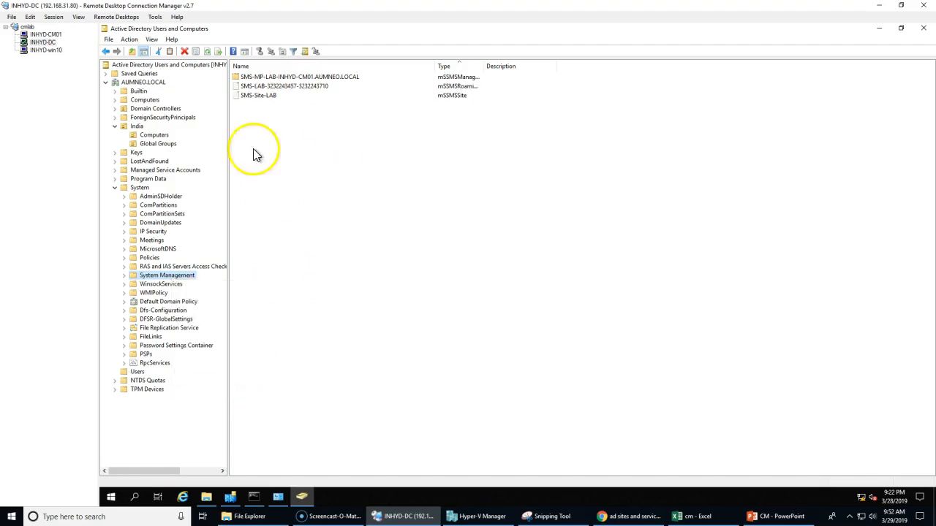
- Widen the Type column and examine the boundary range and management point objects published in System Management
click(299, 86)
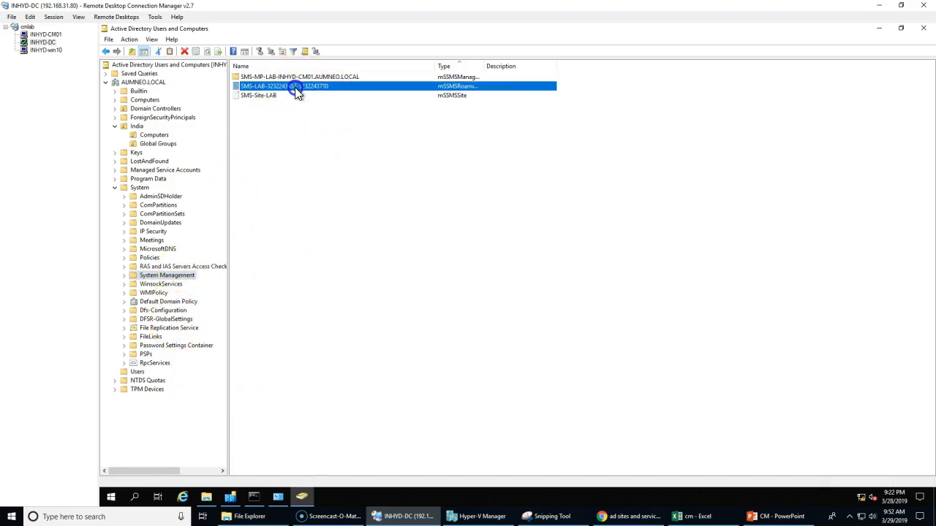
double_click(482, 67)
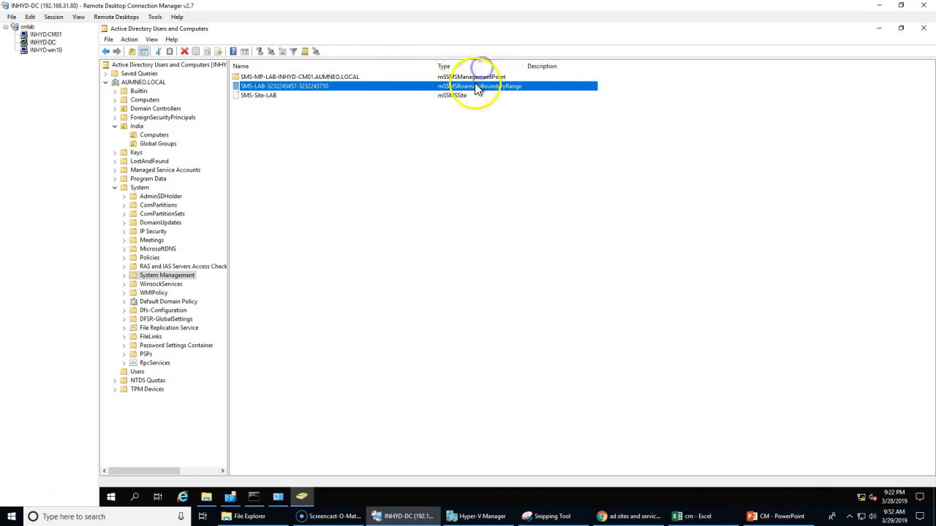
click(334, 316)
click(299, 87)
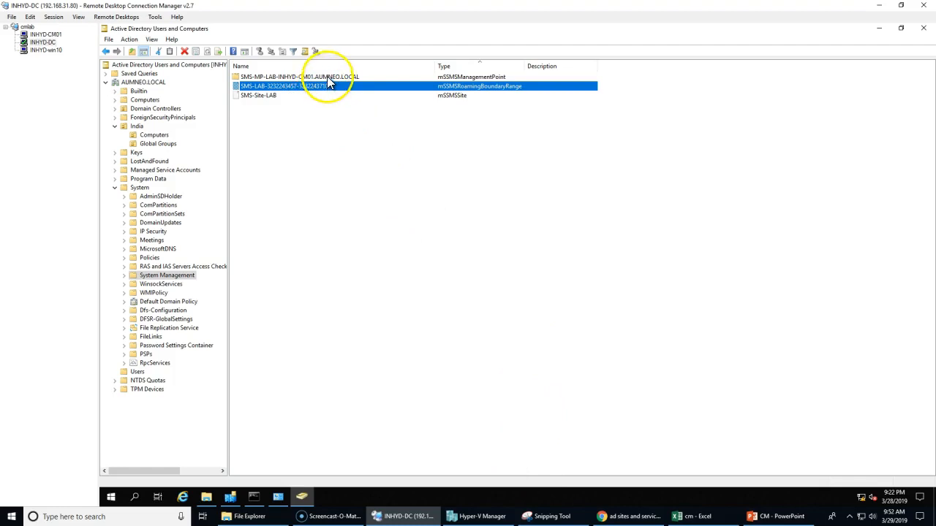
click(326, 77)
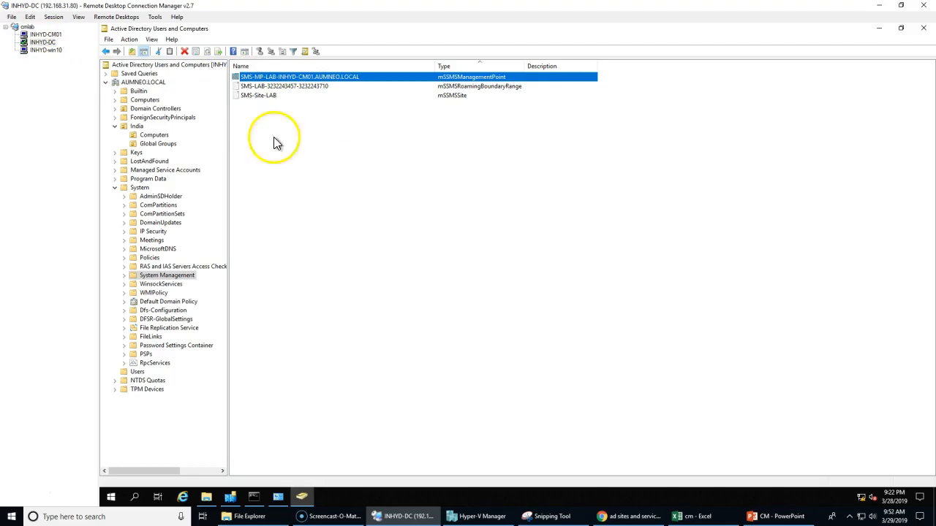
- Return to the INHYD-win10 remote session and close the ccmsetup usage dialog
click(45, 35)
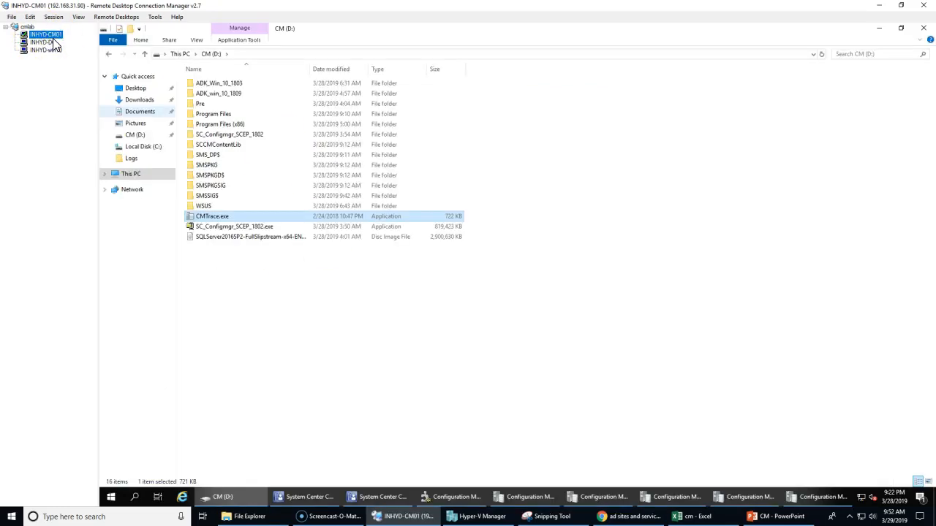
click(51, 50)
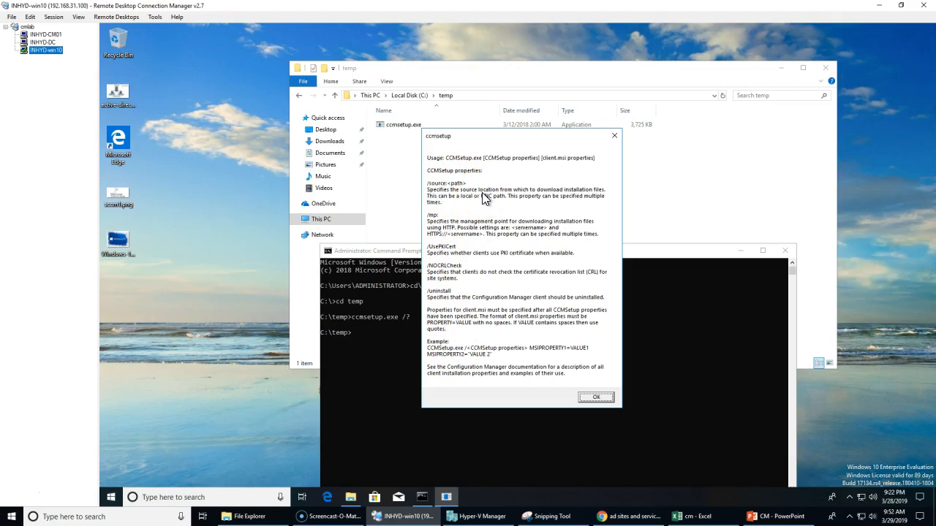
click(590, 399)
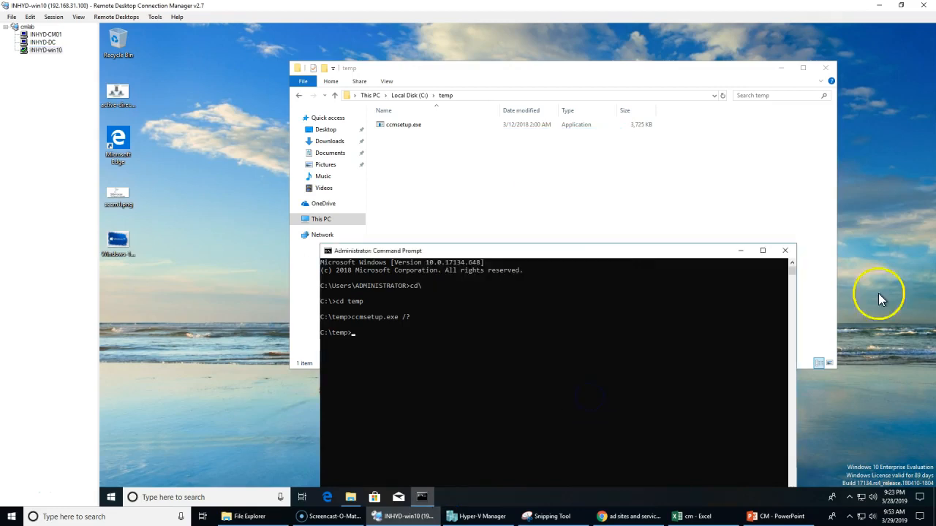
- Move the Command Prompt window up and enter the command ccmsetup.exe SMSSITE=AUTO at the C:\temp prompt
text(cm)
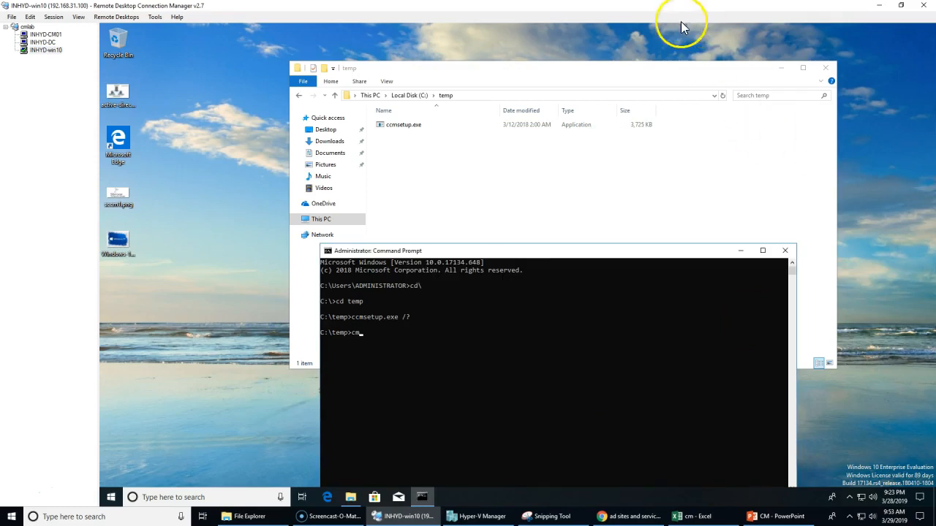
drag(484, 251, 485, 156)
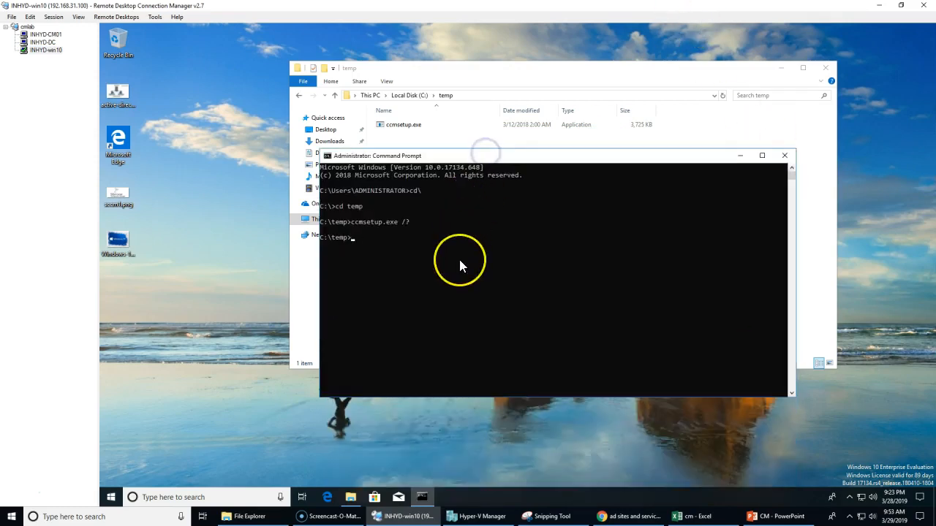
text(mm)
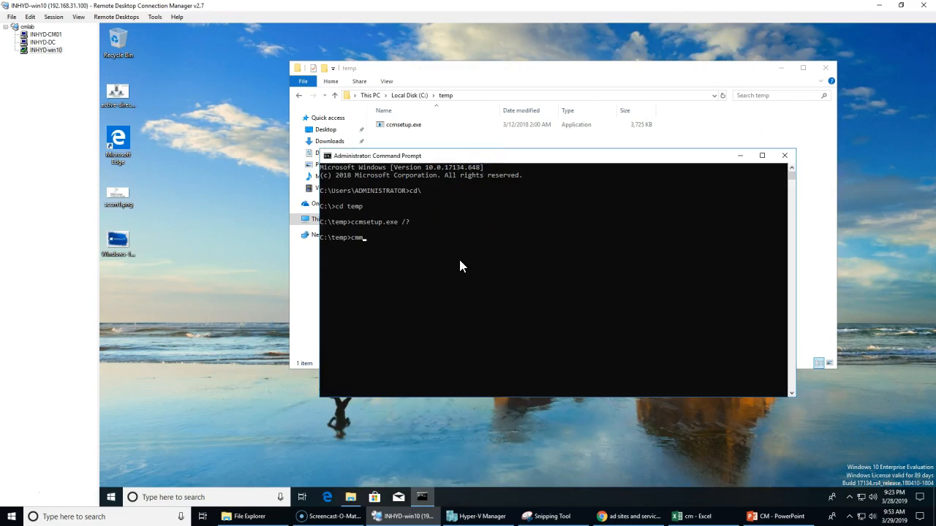
key(BackSpace)
key(BackSpace)
key(BackSpace)
text(cc)
key(Tab)
text(sms)
key(BackSpace)
key(BackSpace)
key(BackSpace)
text(SMSSITE)
- Switch to the INHYD-CM01 session and check the site code of INHYD-WIN10 in the Configuration Manager console
click(46, 34)
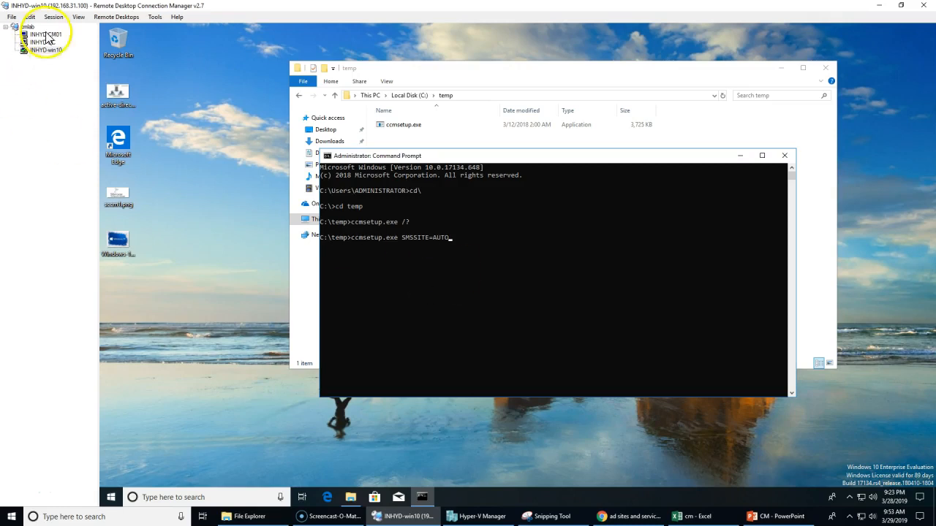
click(311, 497)
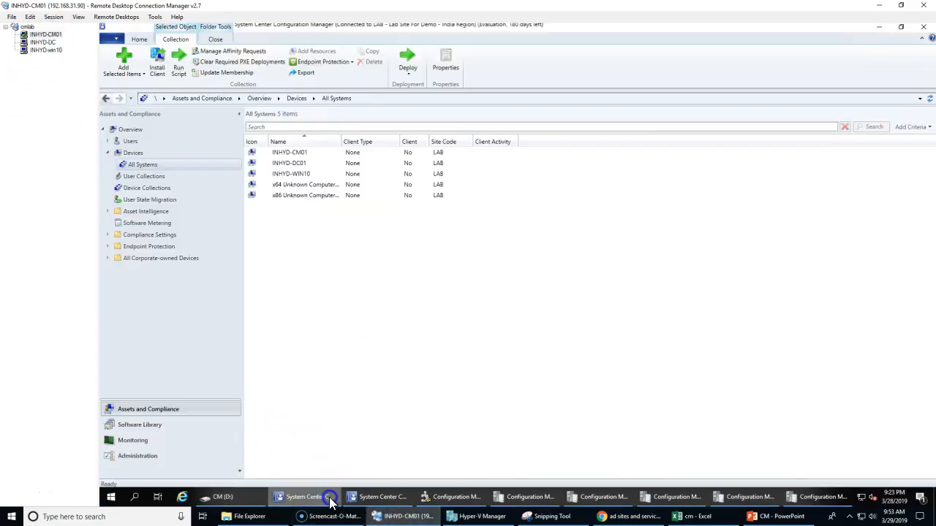
click(115, 40)
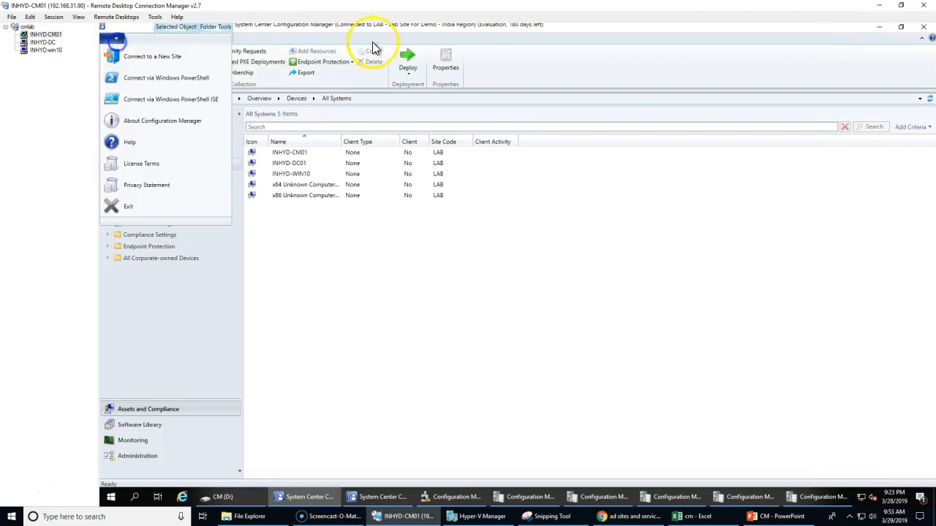
click(524, 26)
double_click(796, 27)
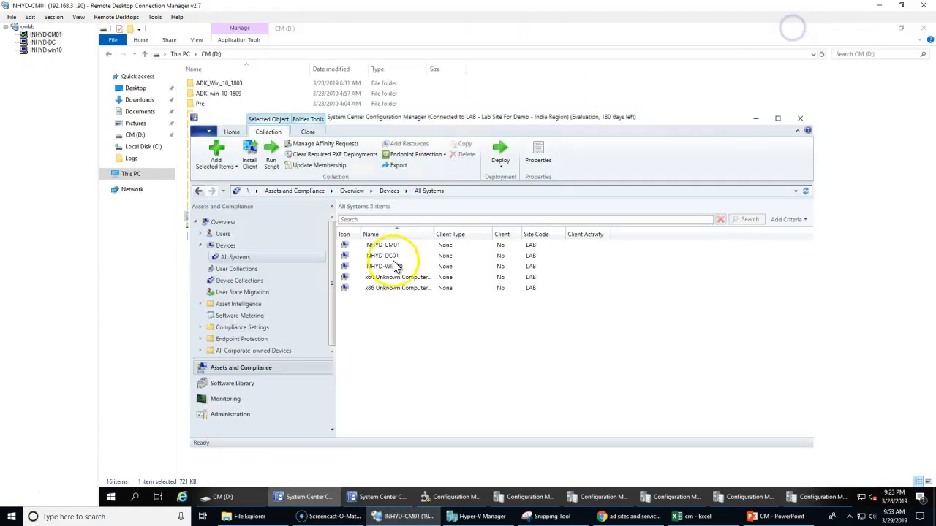
click(538, 267)
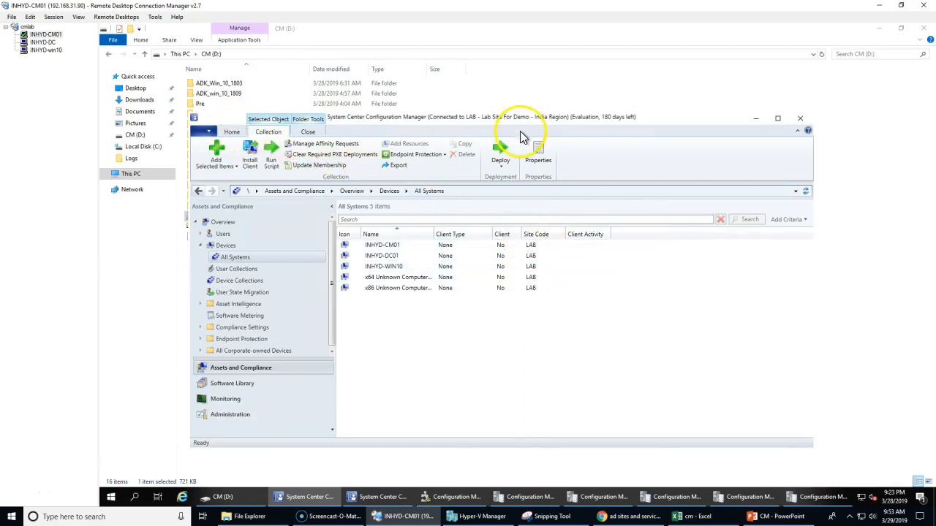
- Return to the INHYD-win10 remote session and open the Windows folder on Local Disk (C:)
click(45, 49)
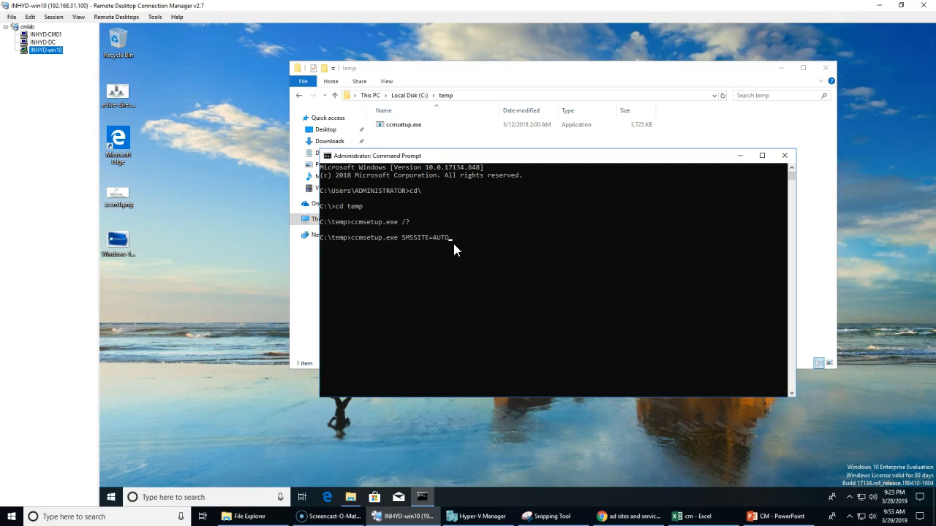
click(521, 272)
right_click(521, 272)
click(410, 95)
double_click(398, 176)
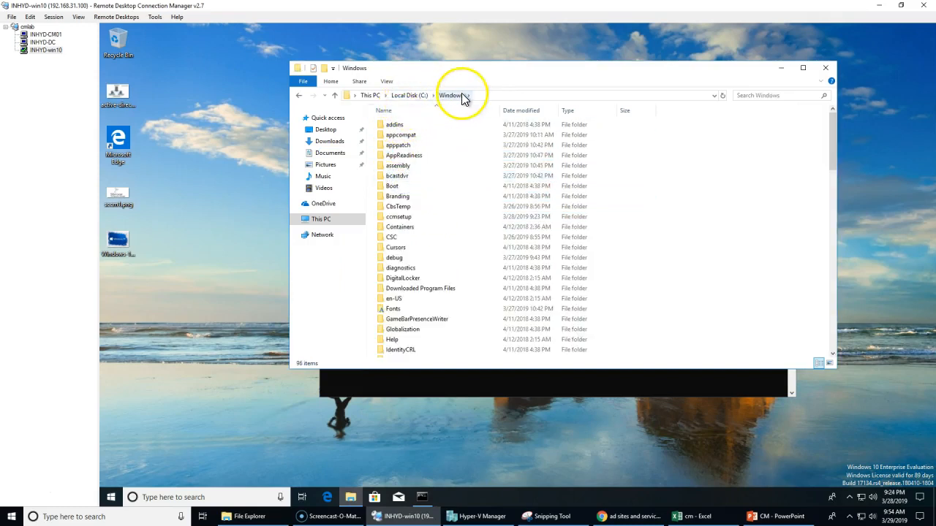
- Open ccmsetup.log from the Logs folder inside C:\Windows\ccmsetup
double_click(399, 218)
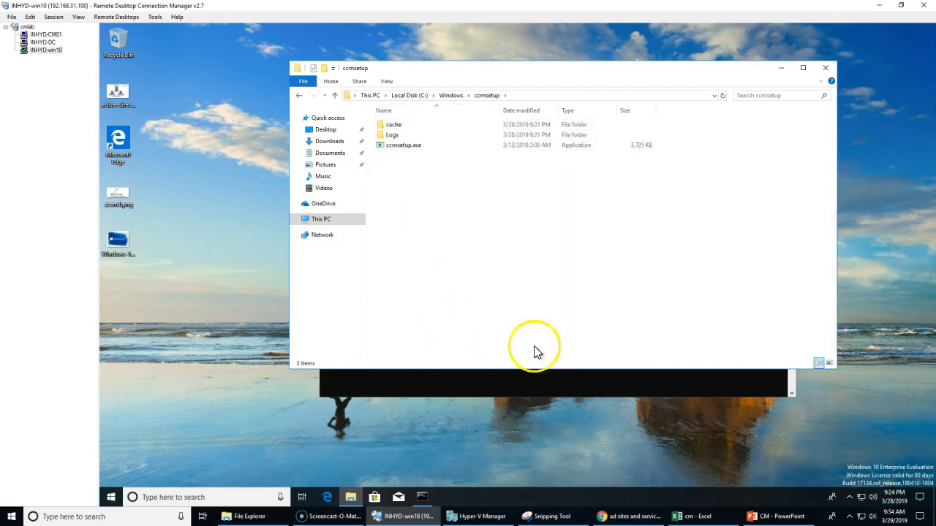
click(394, 137)
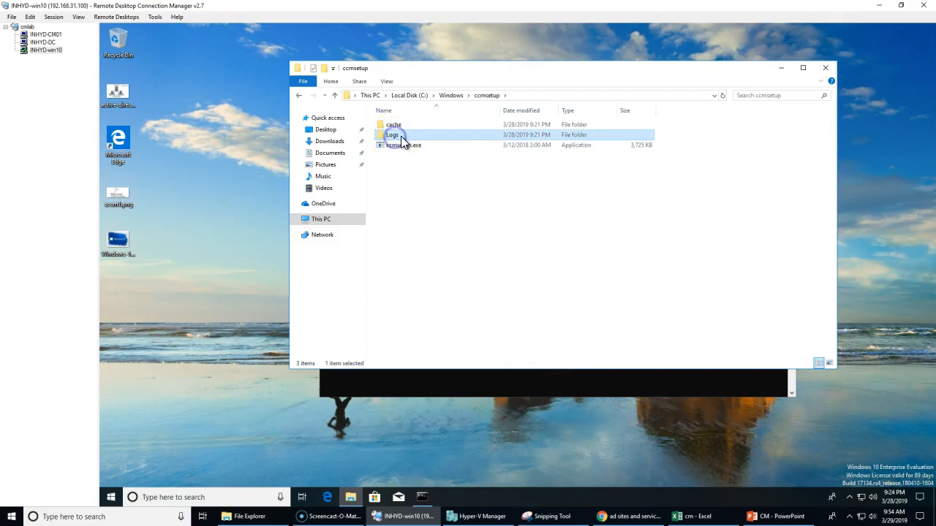
double_click(407, 135)
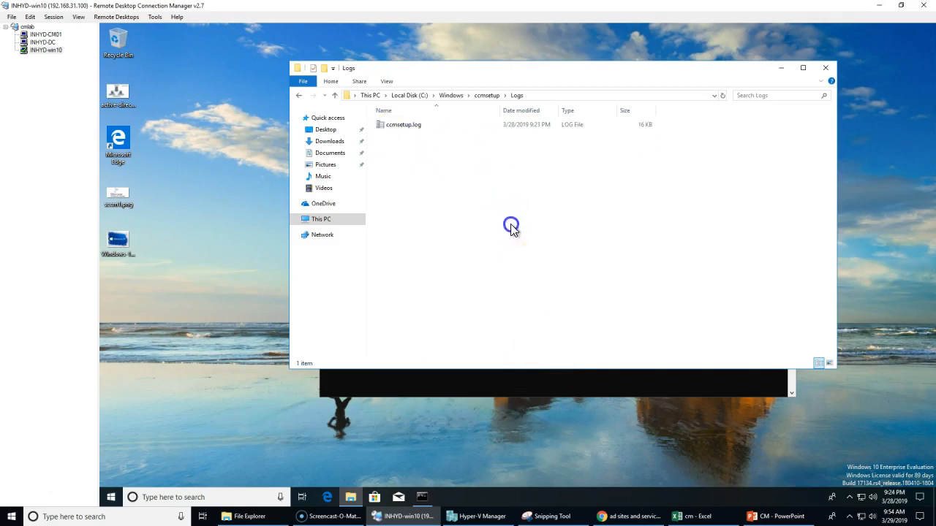
double_click(413, 124)
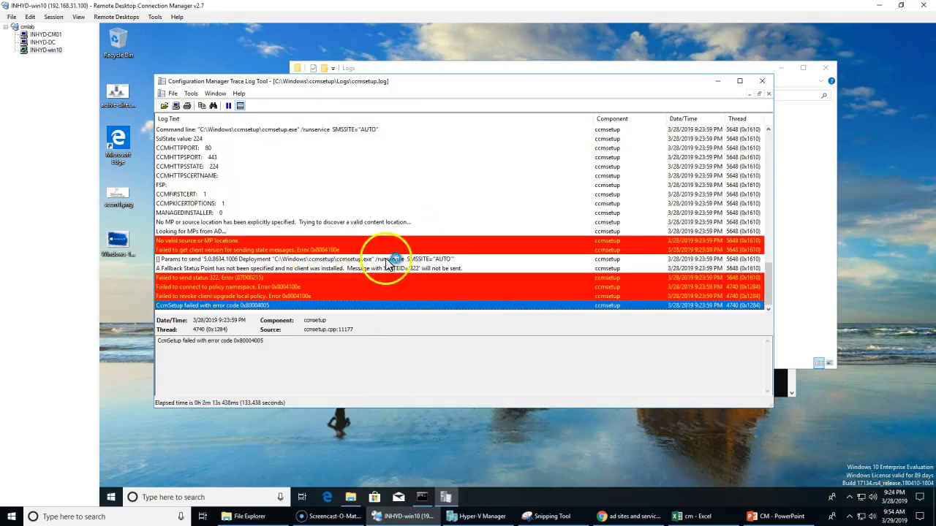
- Examine the most recent ccmsetup.log entries about the management point lookup, client version, policy namespace and local policy errors
click(399, 260)
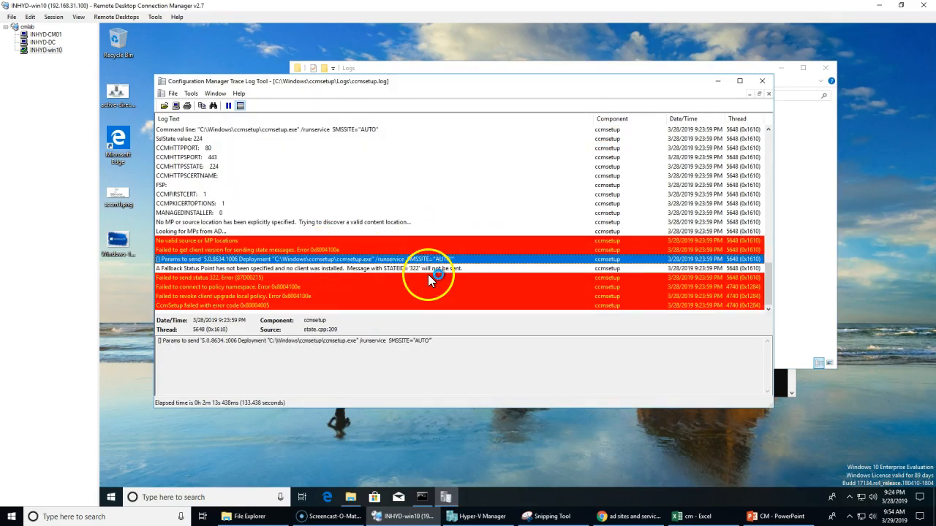
click(205, 286)
click(249, 297)
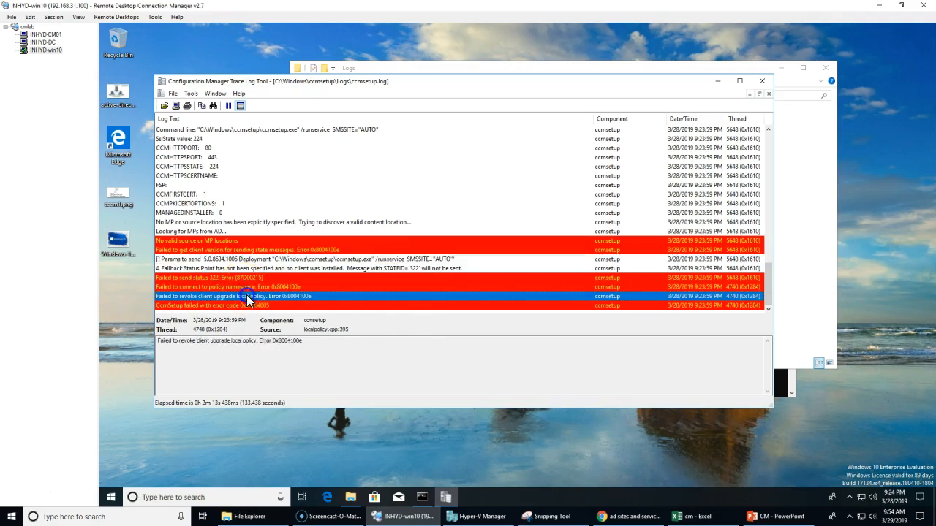
click(190, 232)
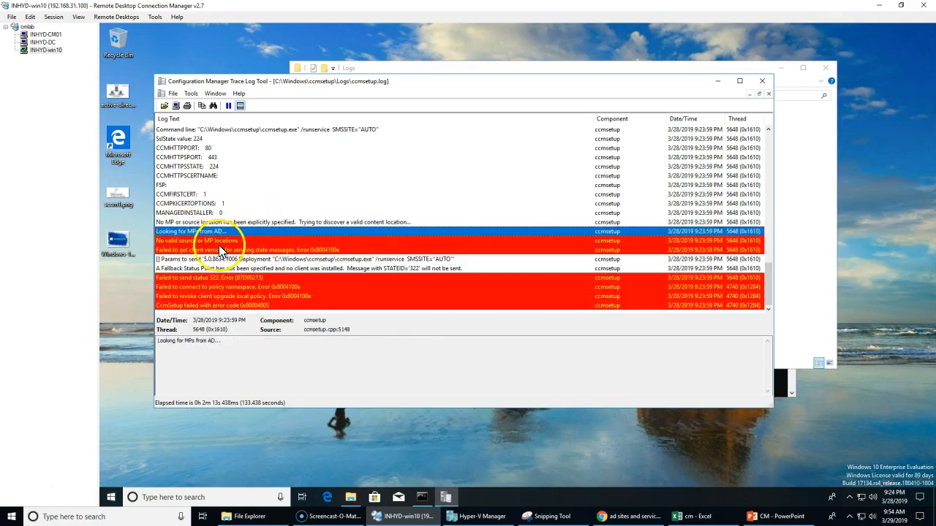
click(224, 242)
click(232, 250)
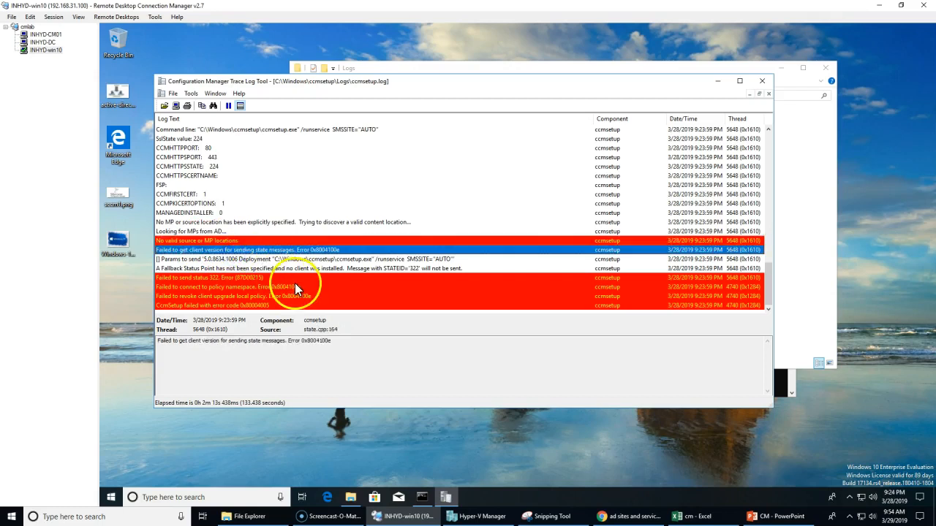
scroll(297, 284, up, 5)
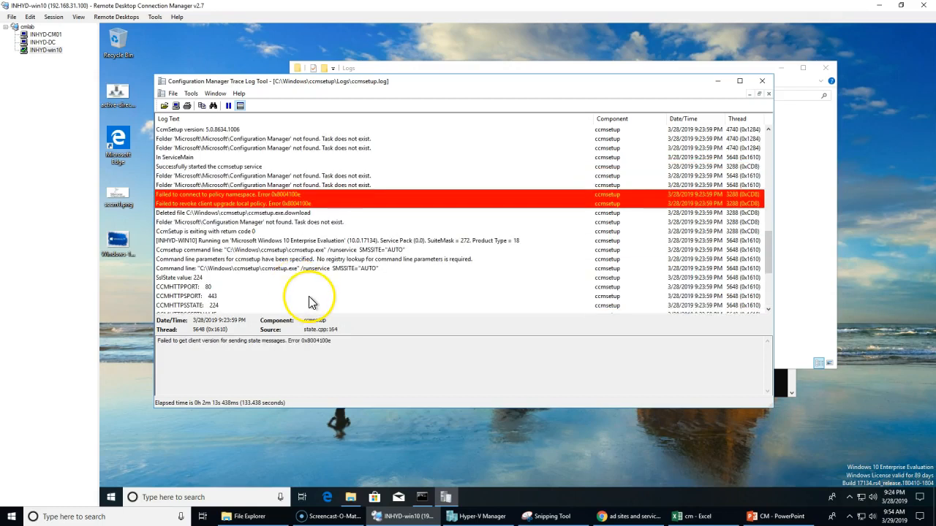
click(337, 260)
click(319, 222)
click(313, 203)
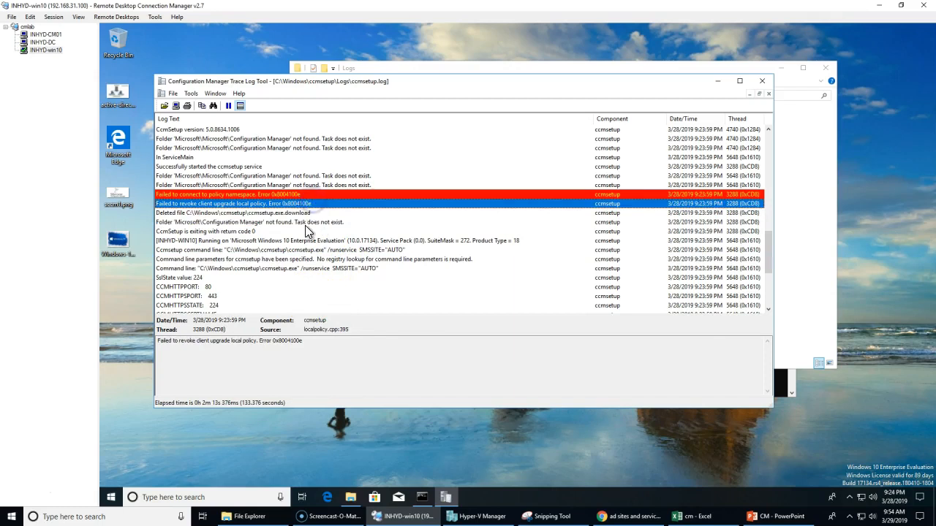
- Review the beginning of the log, from the ccmsetup.exe /? run through the opening entries of the following ccmsetup run
scroll(305, 226, up, 8)
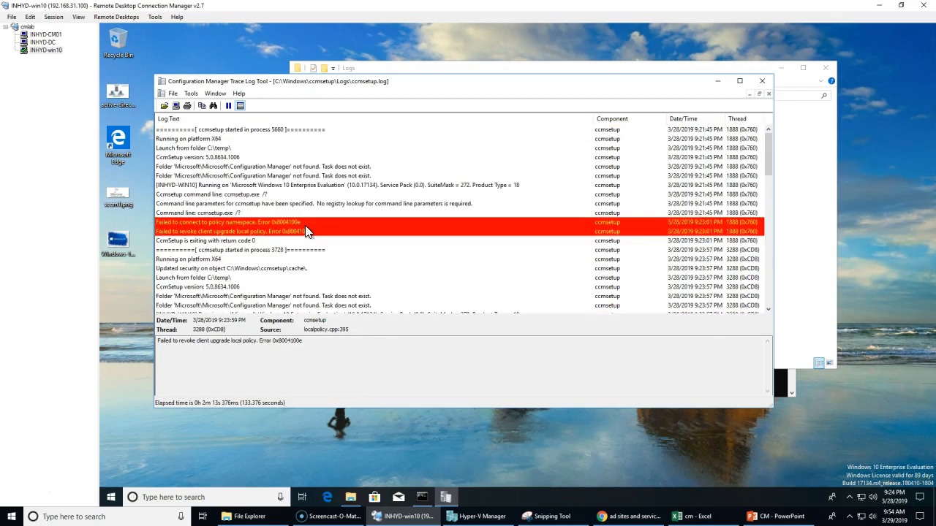
click(264, 240)
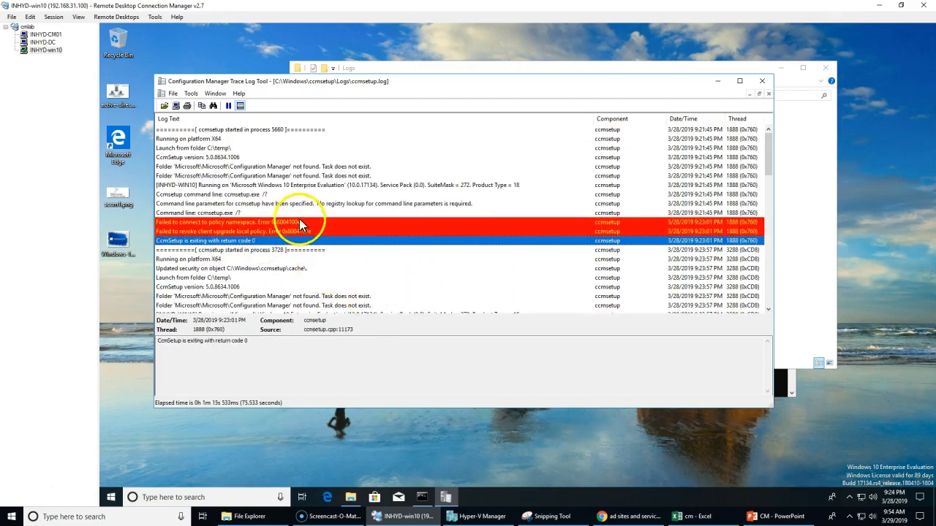
click(224, 213)
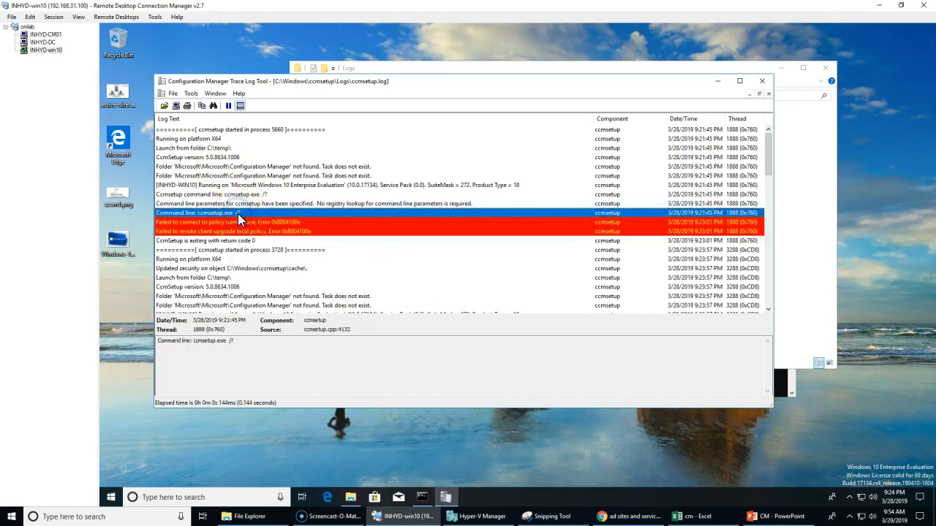
scroll(248, 223, down, 1)
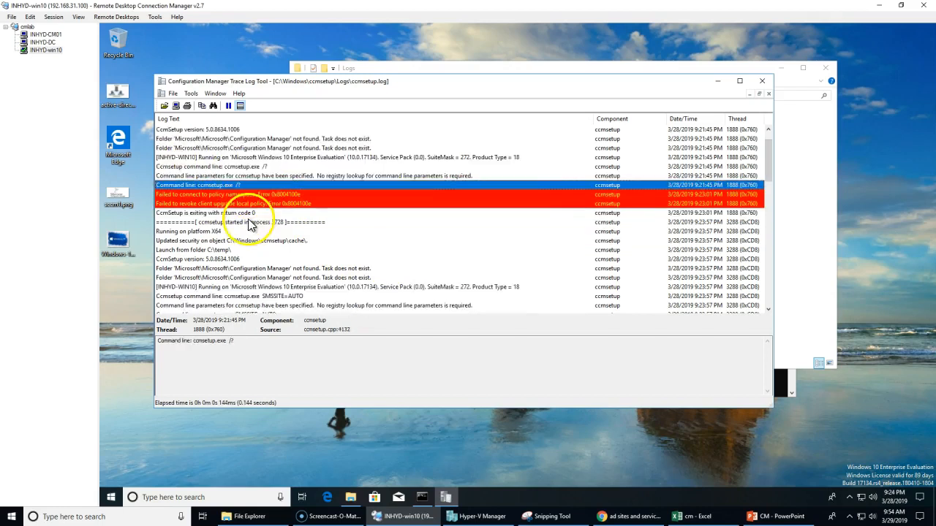
scroll(249, 223, down, 1)
click(219, 195)
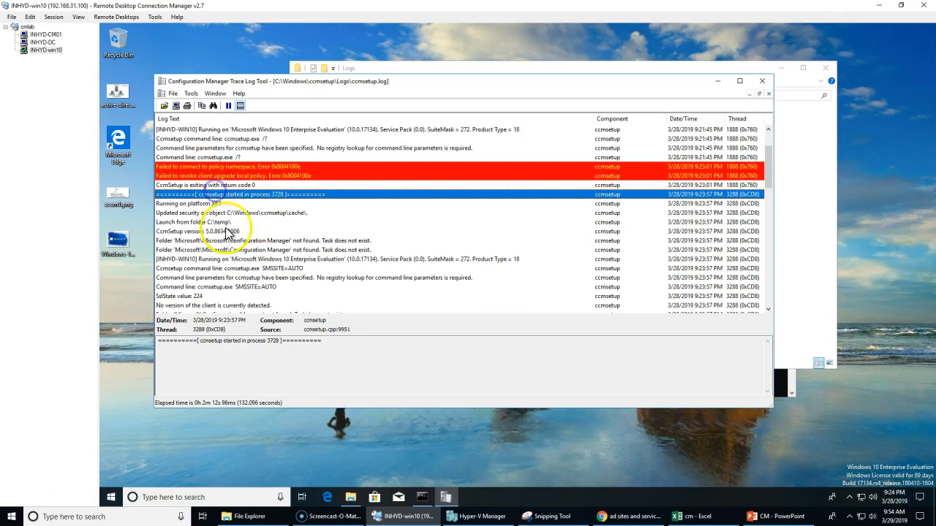
click(219, 213)
click(219, 231)
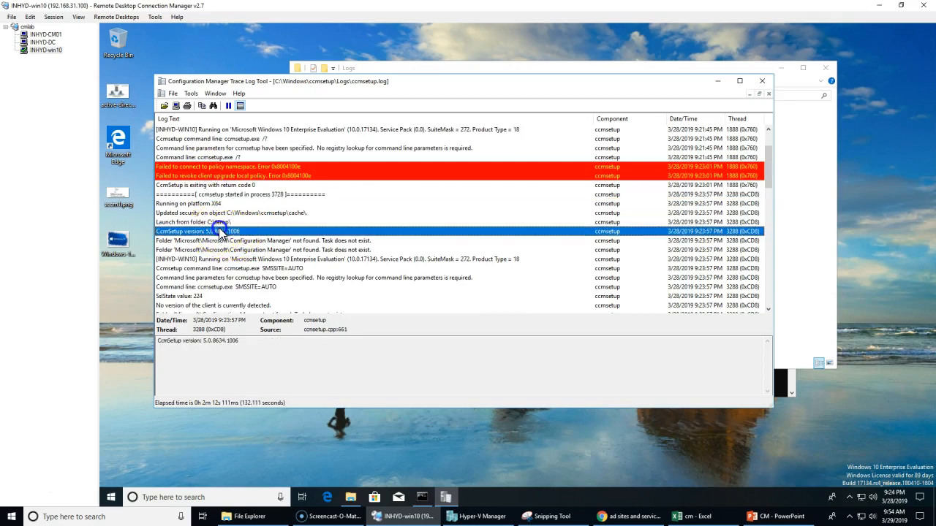
- Review the log entries on downloading ccmsetup.exe from C:\temp to C:\Windows\ccmsetup
scroll(289, 267, down, 3)
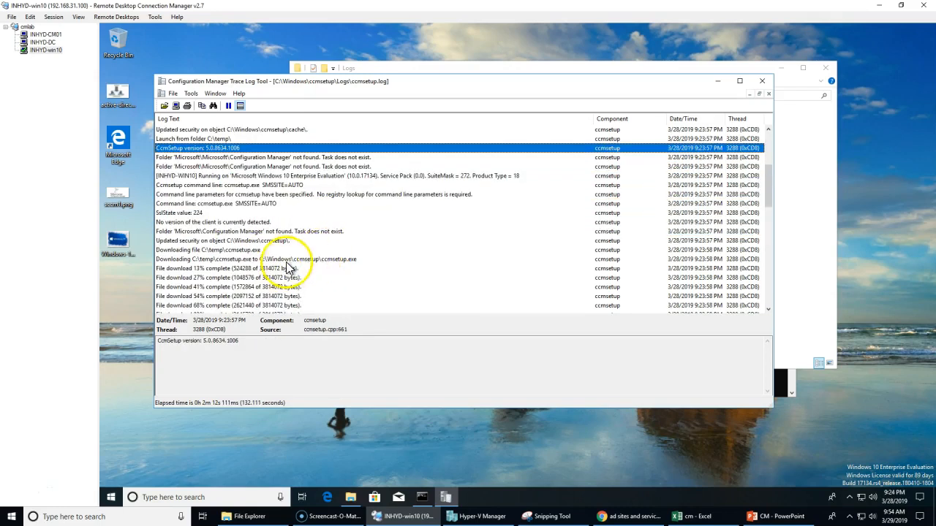
click(242, 260)
click(231, 250)
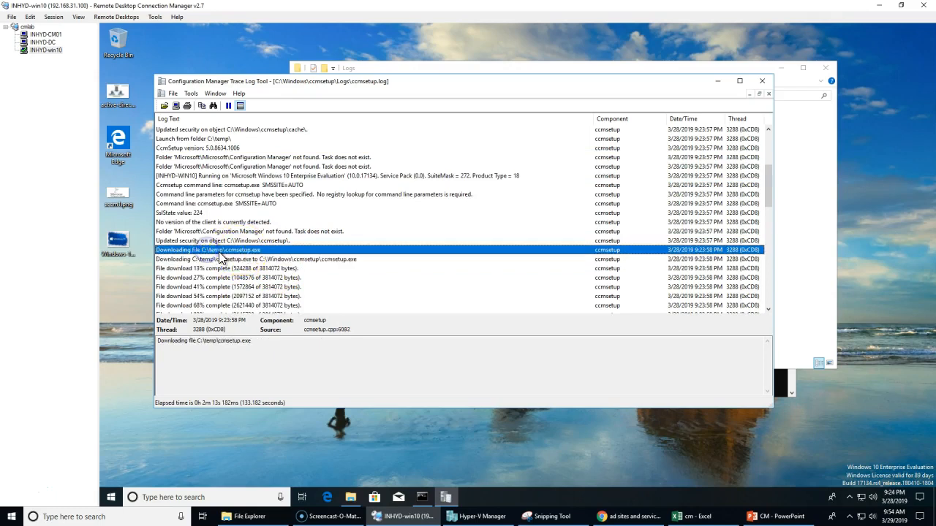
click(241, 260)
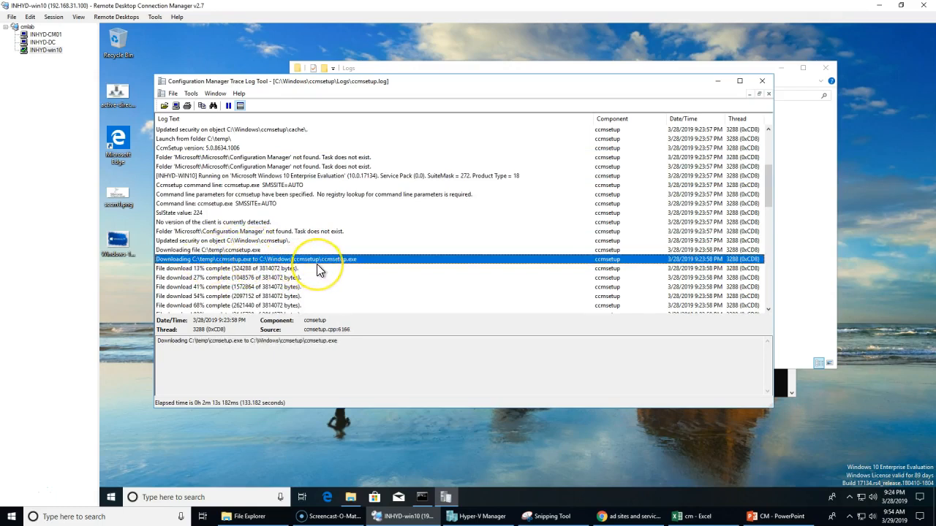
scroll(320, 272, down, 4)
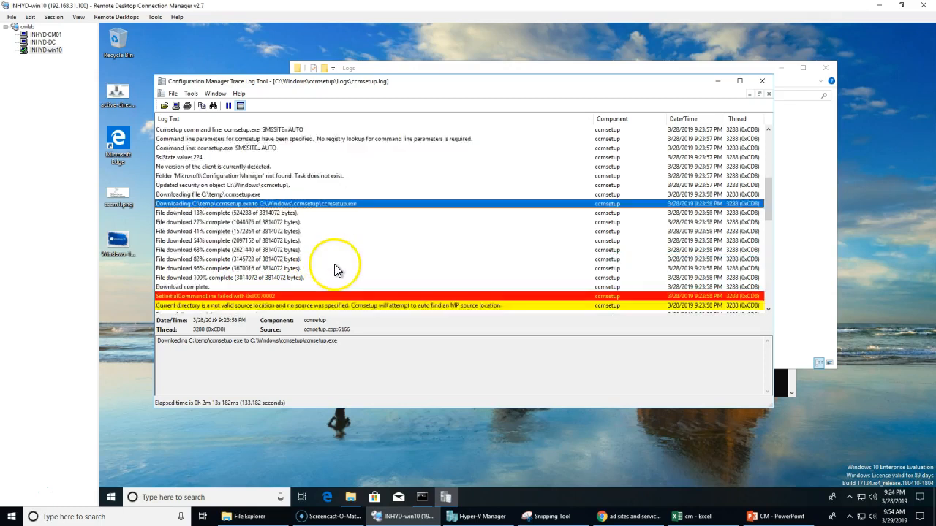
click(282, 156)
click(284, 213)
click(293, 223)
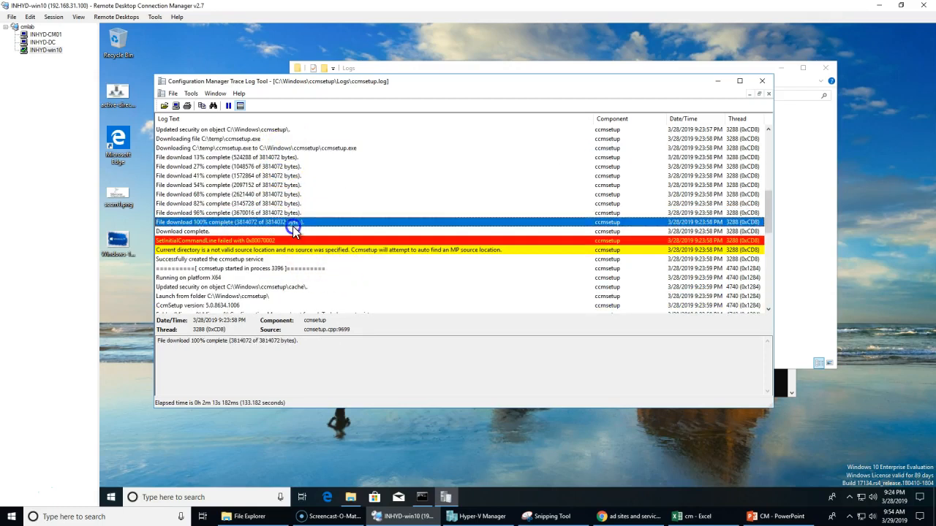
- Examine the log entries on automatic MP source discovery and the ccmsetup.exe /runservice SMSSITE="AUTO" command line
scroll(300, 303, down, 3)
scroll(301, 306, down, 1)
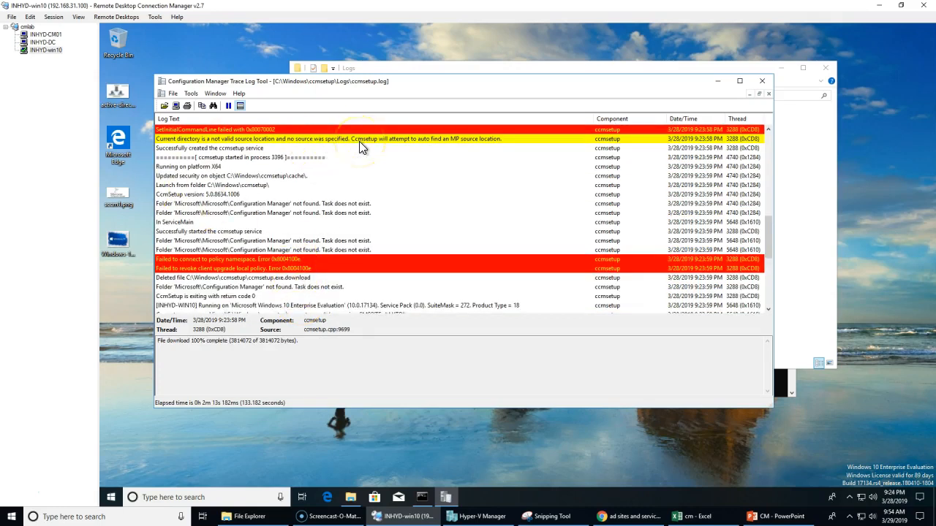
click(327, 278)
click(395, 138)
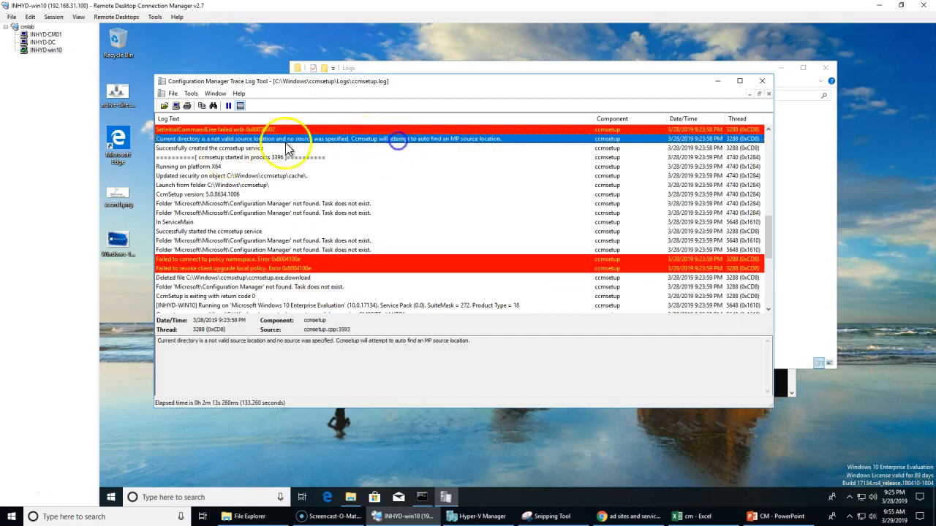
scroll(368, 247, down, 4)
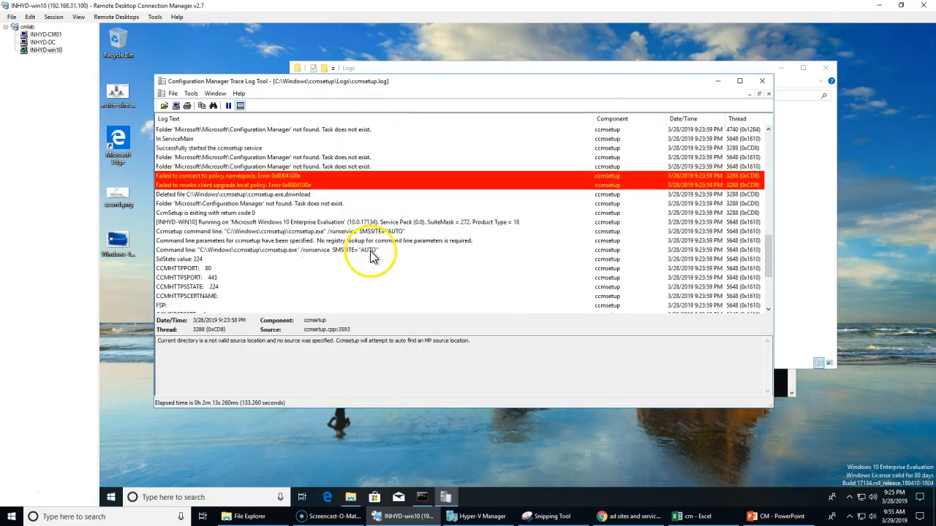
click(260, 223)
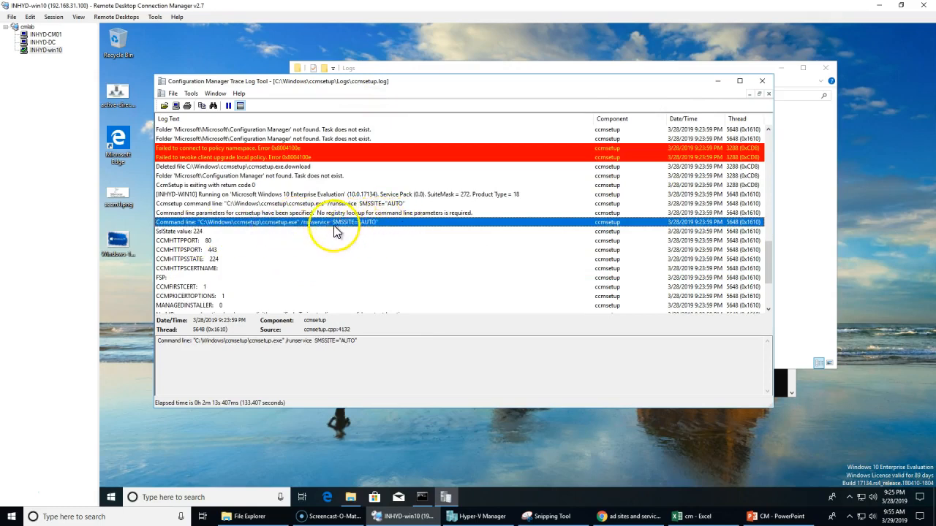
- Run SERVICES.MSC from the Command Prompt and select the ccmsetup service in the services list
click(422, 497)
text(SER)
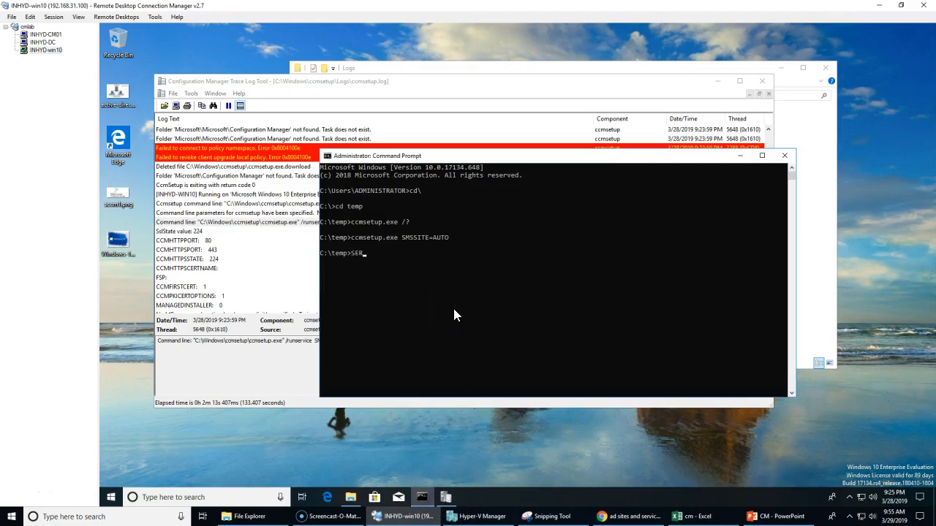
text(VICES.msc)
key(Return)
click(351, 213)
text(ccm)
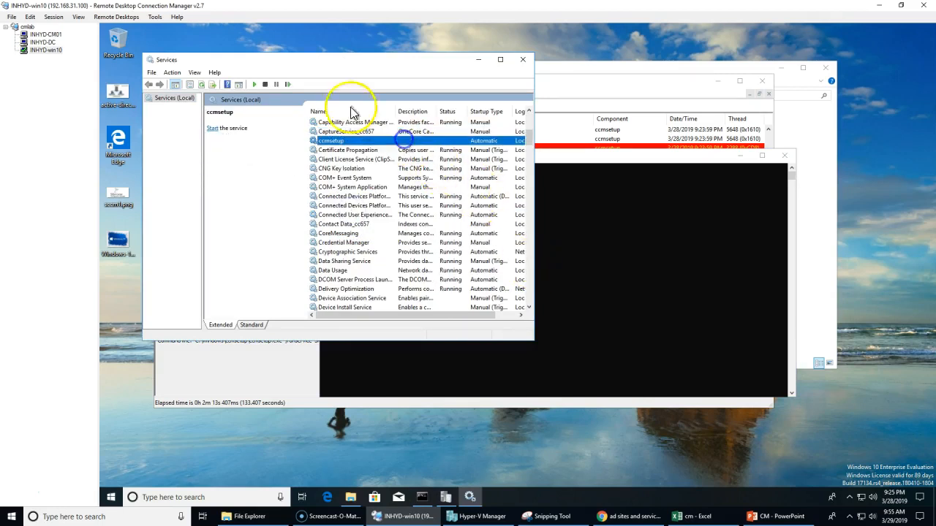
- Move the Services window clear of the log, recheck the log's command line entry and open the ccmsetup service's properties
mouse_move(356, 63)
mouse_down()
mouse_move(531, 166)
mouse_move(653, 267)
mouse_up()
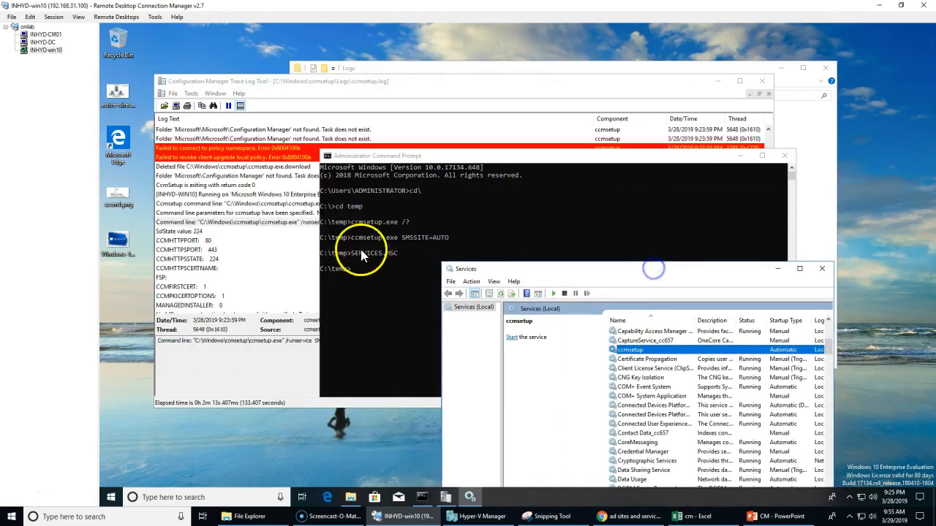
click(258, 221)
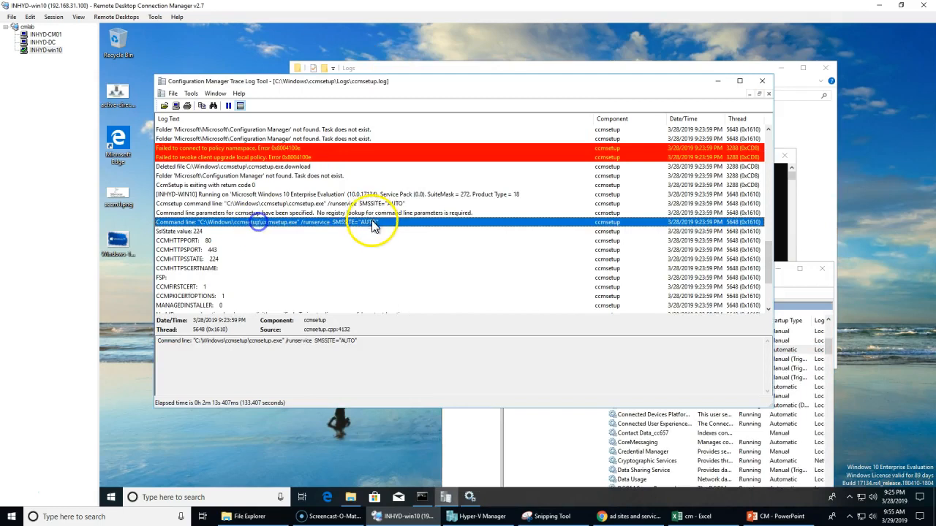
click(538, 441)
click(627, 352)
double_click(627, 352)
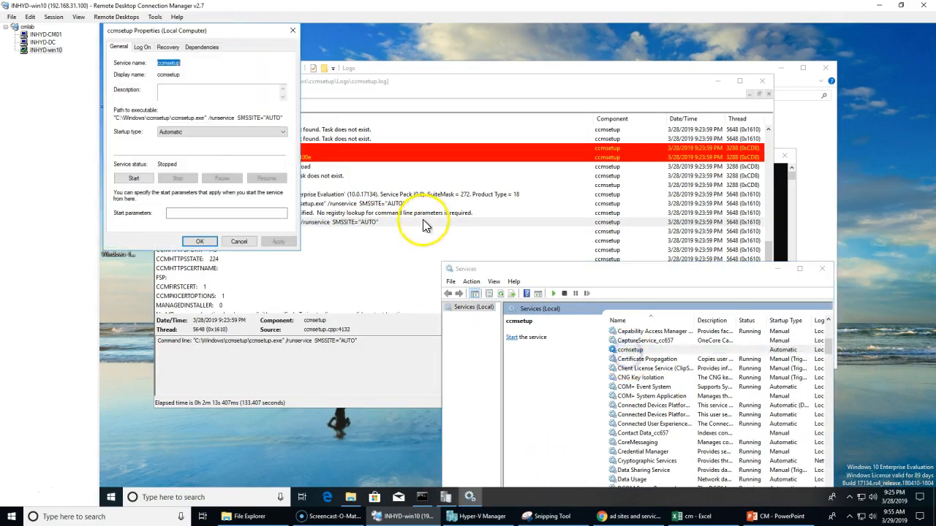
- Compare the ccmsetup service's path to executable with the log's command line, moving the log window beside the properties dialog
drag(122, 118, 294, 120)
drag(233, 341, 371, 343)
drag(354, 83, 553, 82)
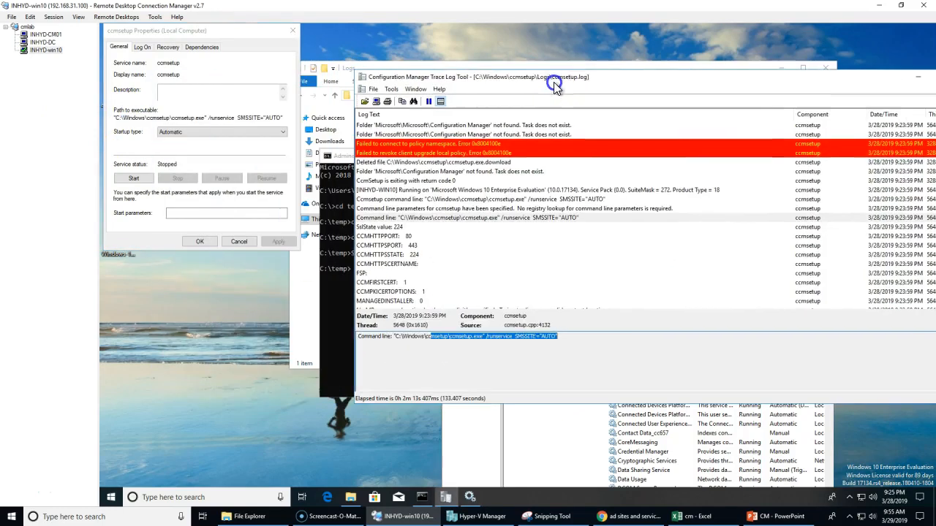
drag(146, 118, 290, 126)
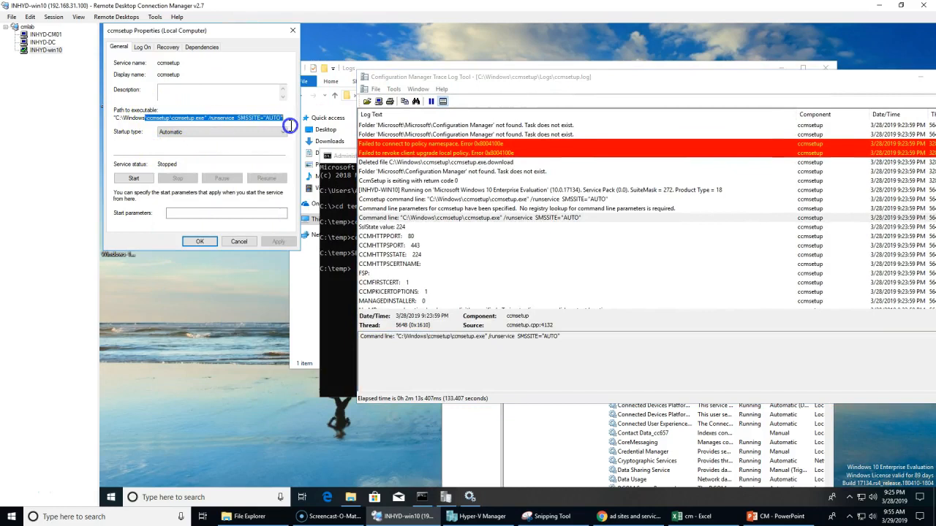
- Start the ccmsetup service from its properties dialog, with the ccmsetup.log window placed so both can be watched
mouse_move(201, 32)
mouse_down()
mouse_move(280, 84)
mouse_move(591, 98)
mouse_move(605, 89)
mouse_up()
click(401, 246)
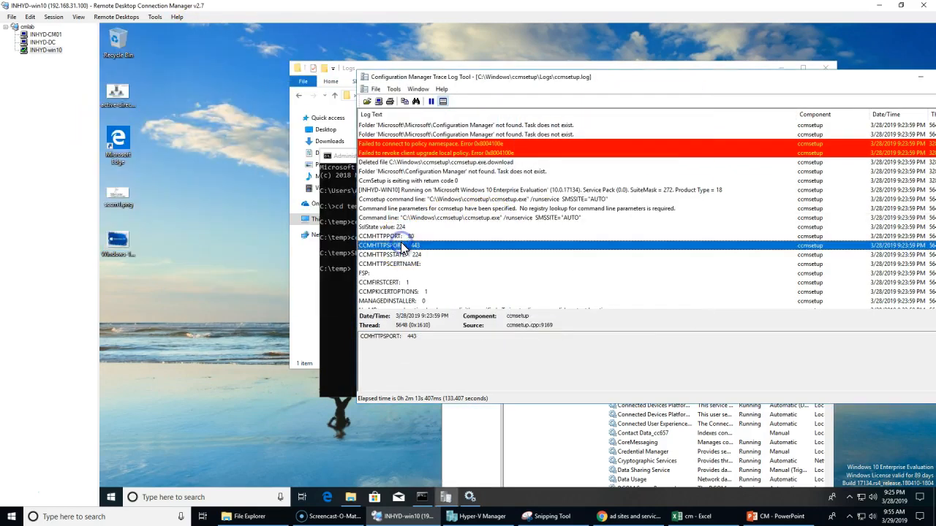
key(Page_Down)
key(Page_Down)
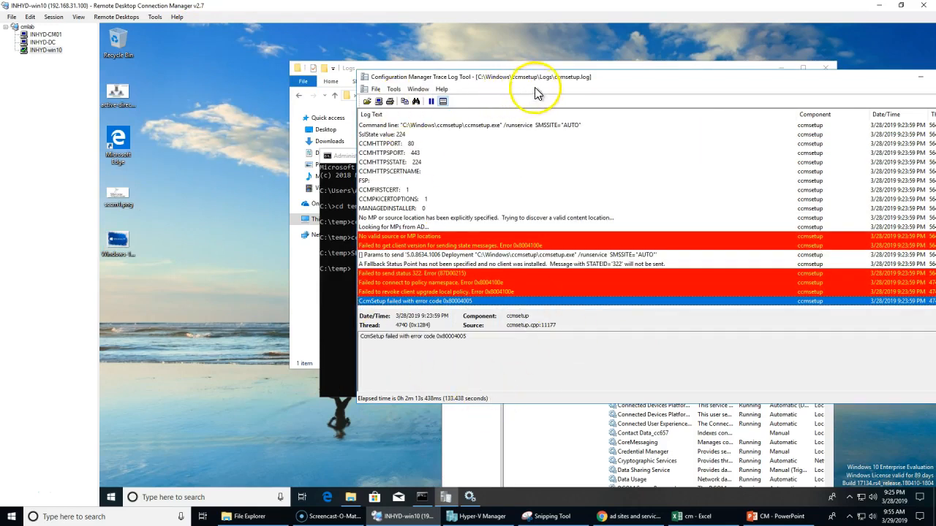
drag(550, 77, 389, 111)
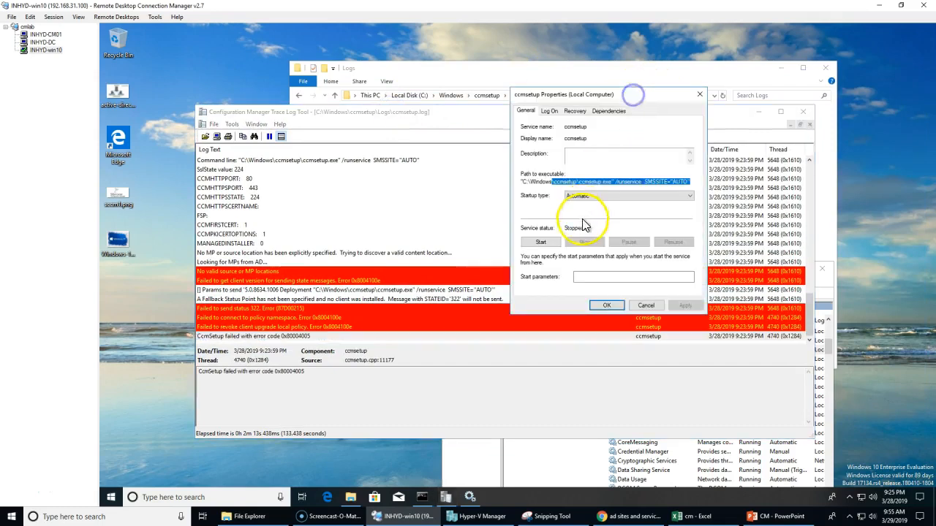
click(547, 241)
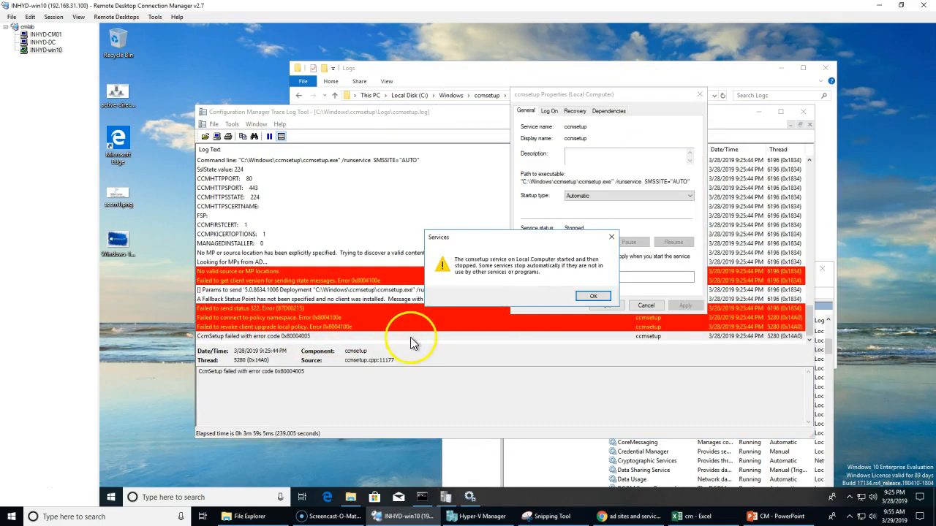
click(594, 295)
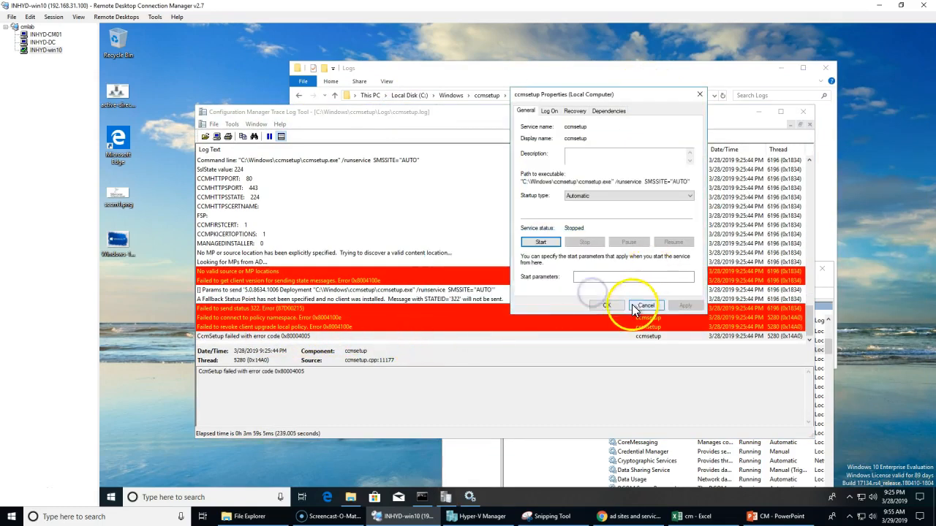
- Examine the latest ccmsetup.log entries for the management point lookup, the errors and the parameters sent
click(310, 339)
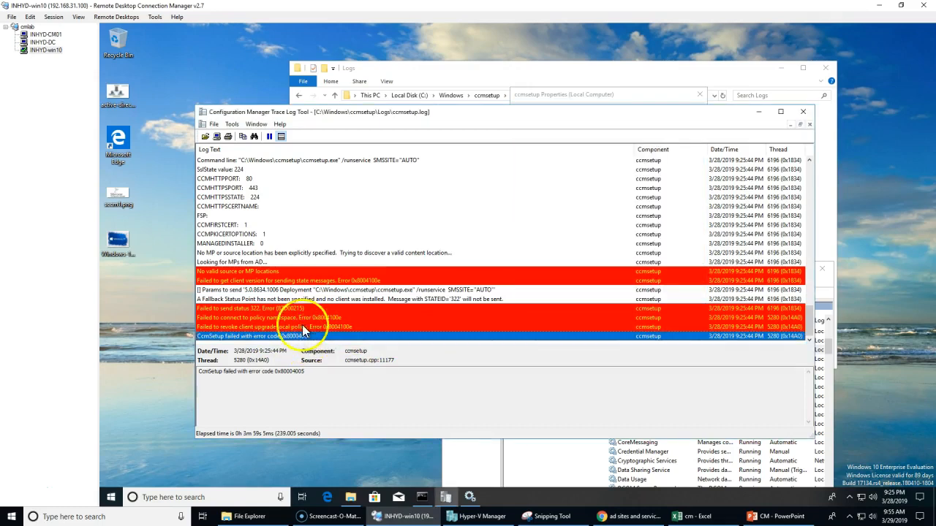
scroll(313, 301, up, 2)
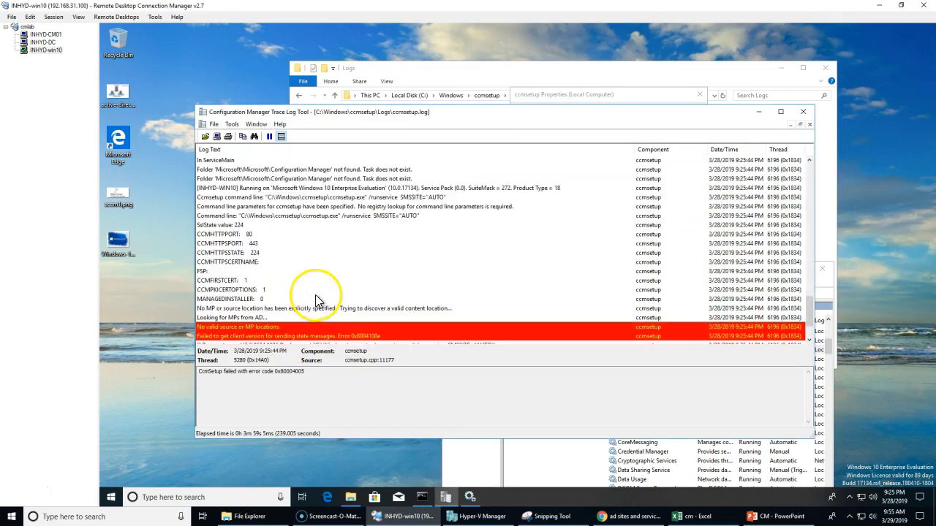
click(316, 306)
scroll(651, 338, down, 2)
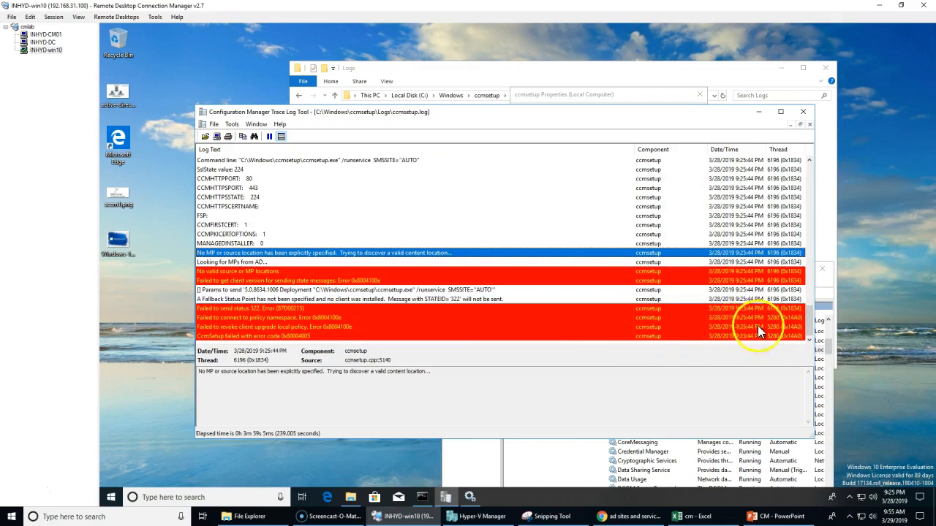
click(744, 340)
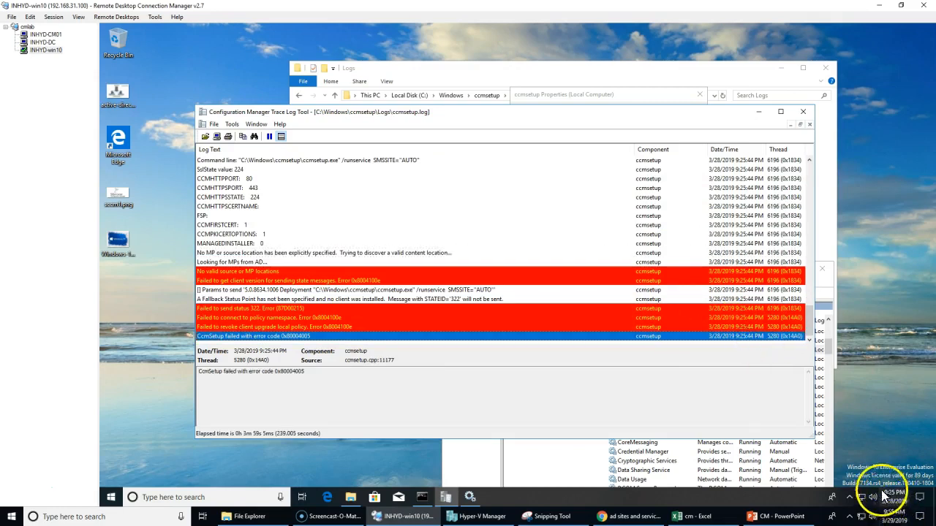
click(357, 326)
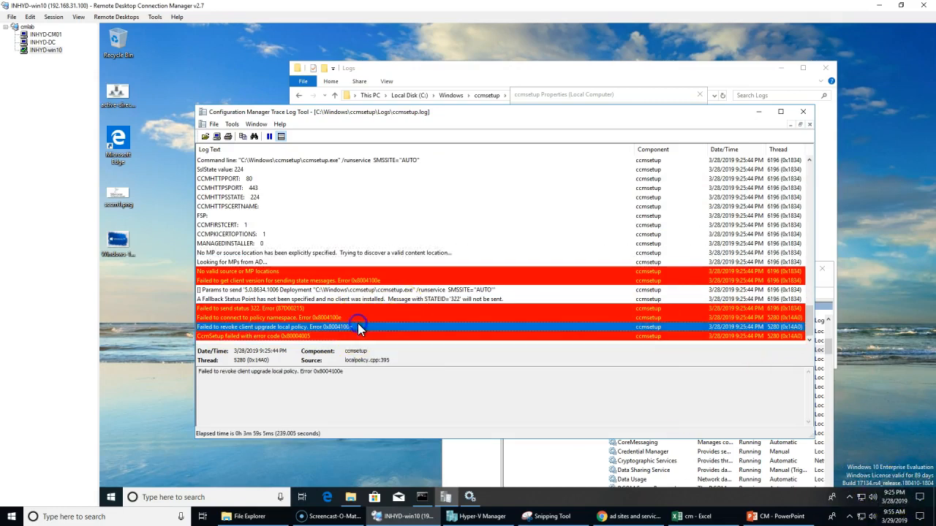
click(430, 291)
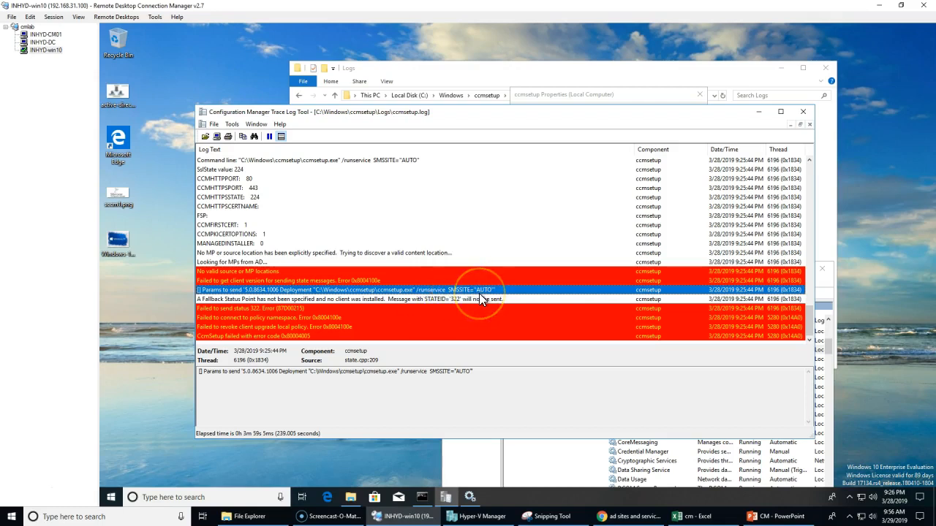
- Run ccmsetup.exe SMSSITECODE=AUTO from C:\temp in the command prompt and return to ccmsetup.log
click(421, 496)
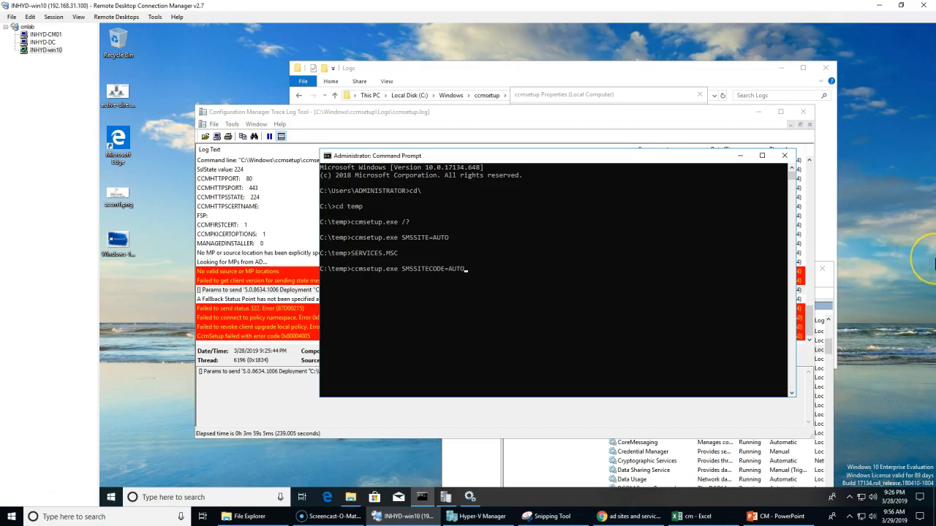
click(290, 301)
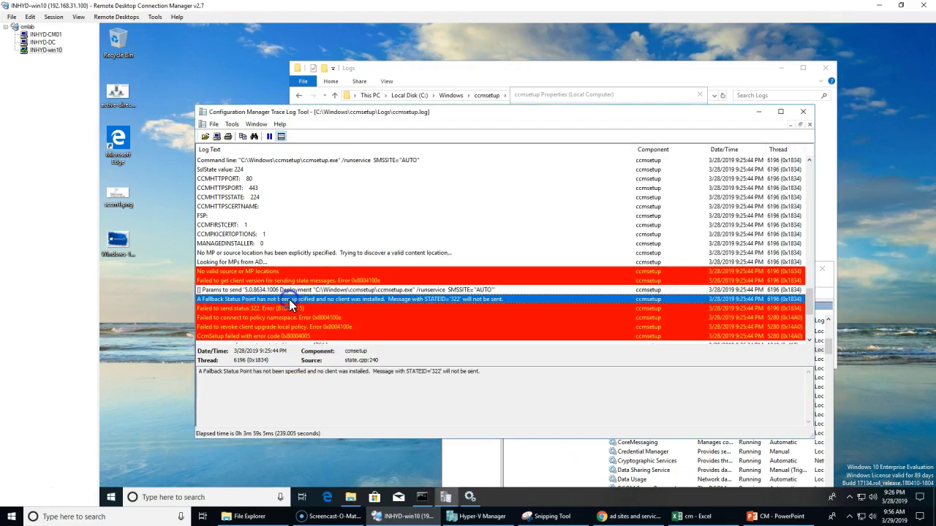
key(Down)
key(Down)
key(Down)
key(Down)
click(384, 290)
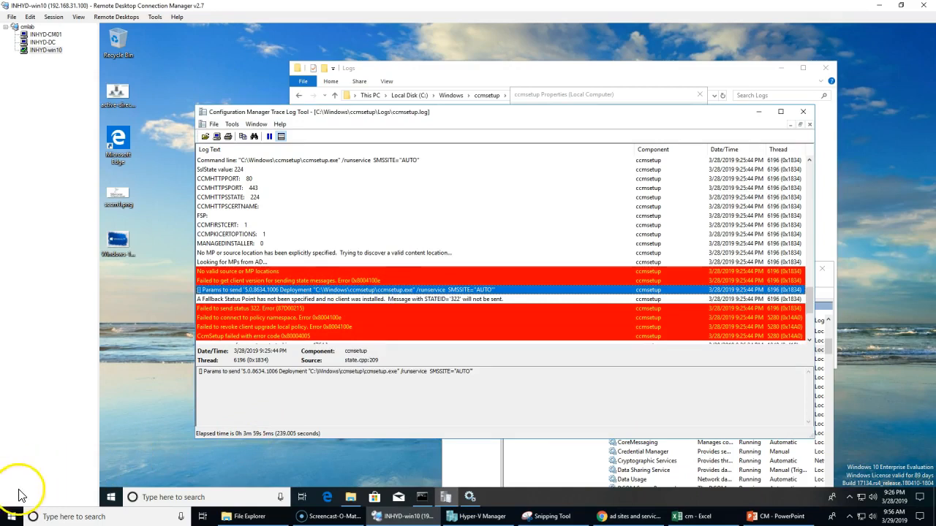
- Look back through the new run's ccmsetup.log entries for the command line with SMSSITECODE="AUTO"
click(354, 235)
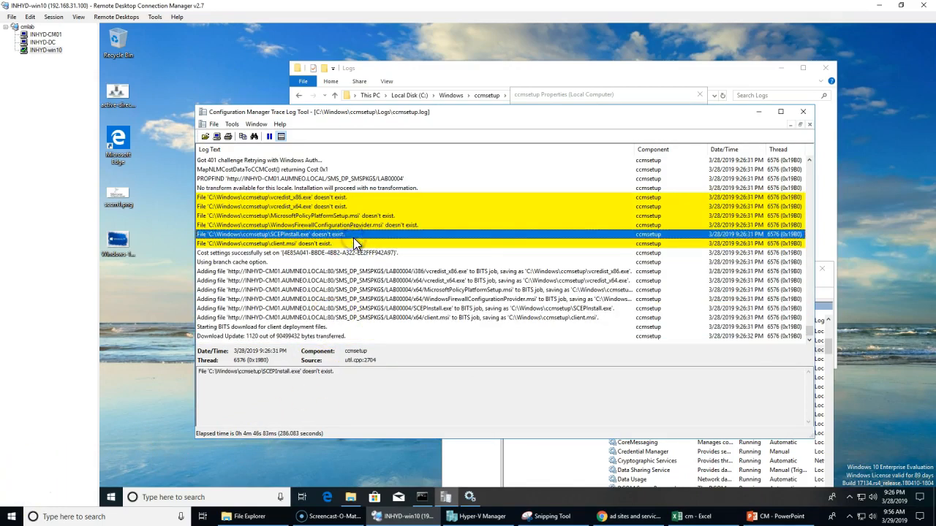
scroll(395, 274, up, 10)
click(397, 208)
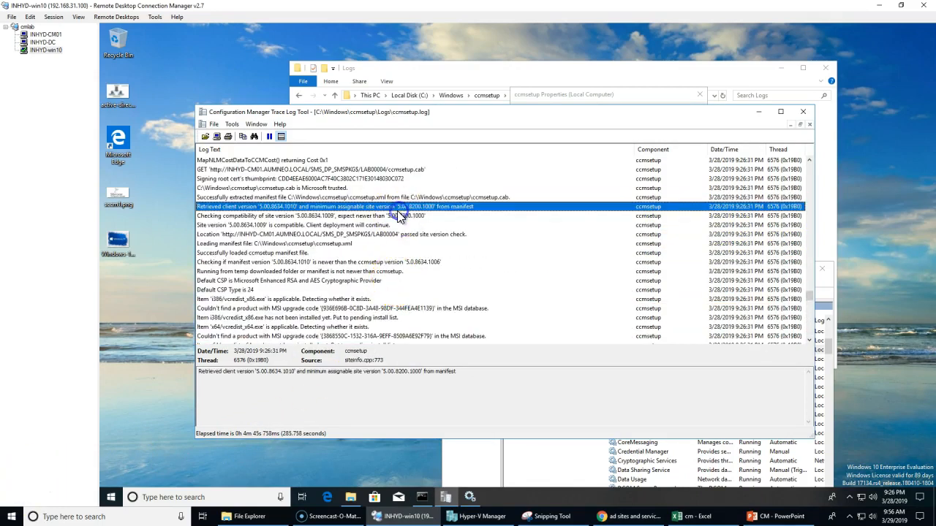
scroll(395, 274, up, 10)
scroll(392, 277, up, 15)
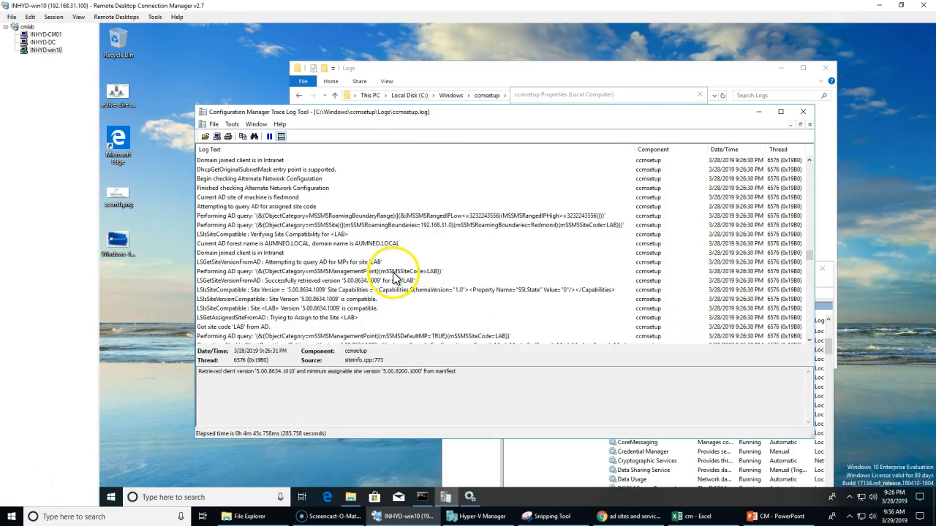
scroll(395, 288, down, 5)
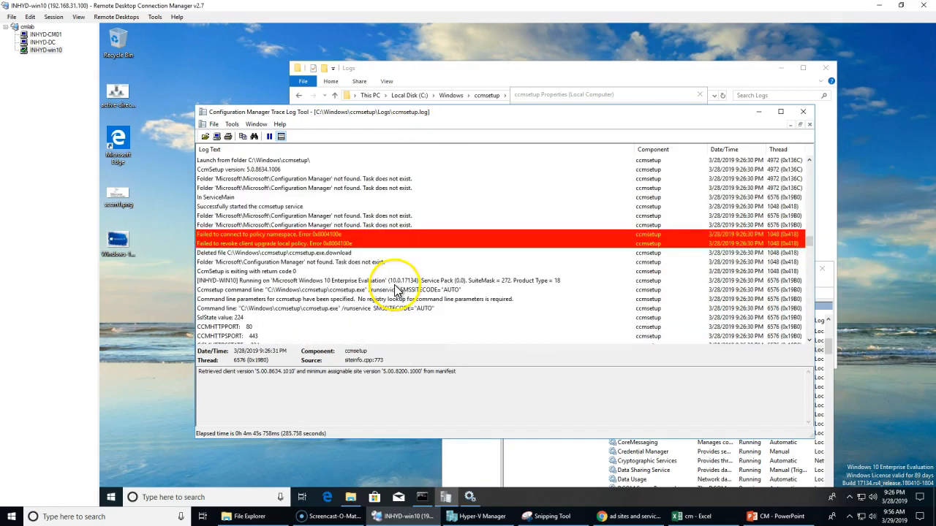
click(426, 290)
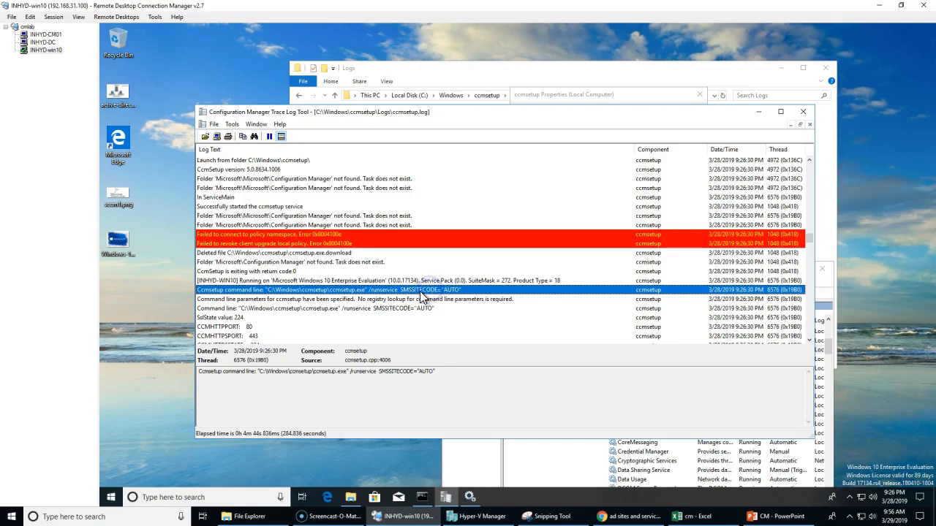
scroll(313, 300, down, 2)
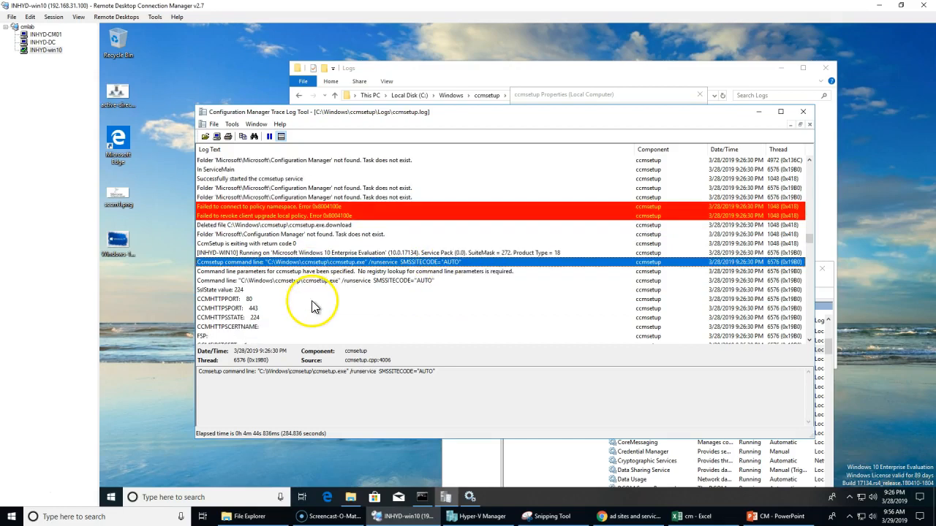
scroll(318, 298, down, 2)
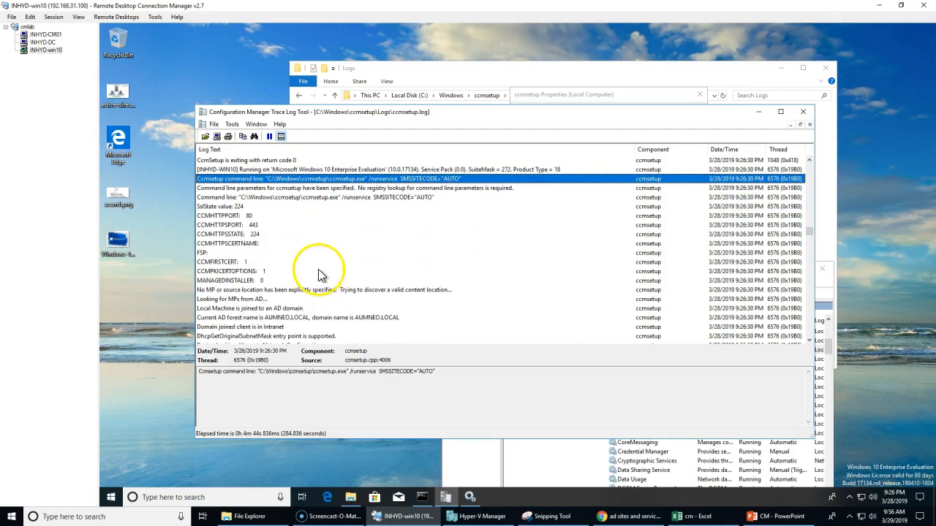
- Check the CCMHTTPPORT and CCMHTTPSPORT entries of the new run in ccmsetup.log
click(247, 216)
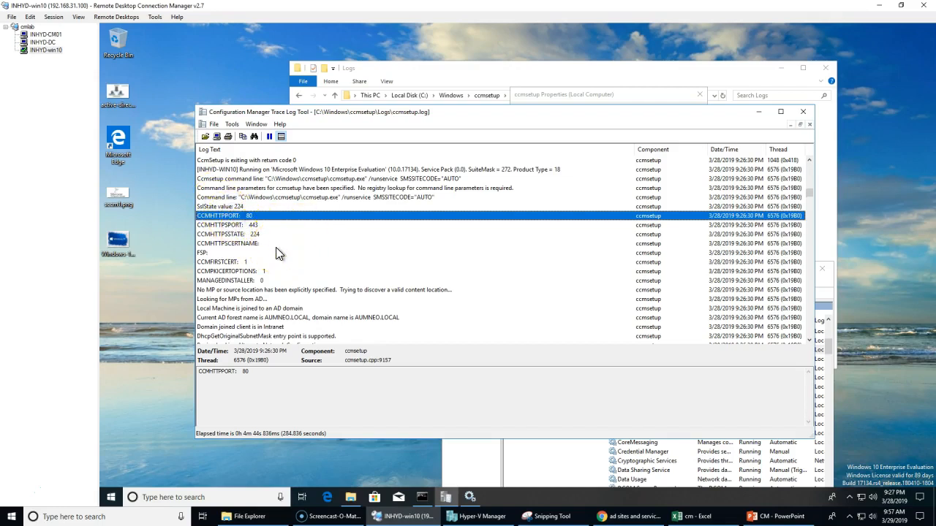
scroll(276, 253, up, 1)
click(256, 253)
scroll(366, 303, down, 4)
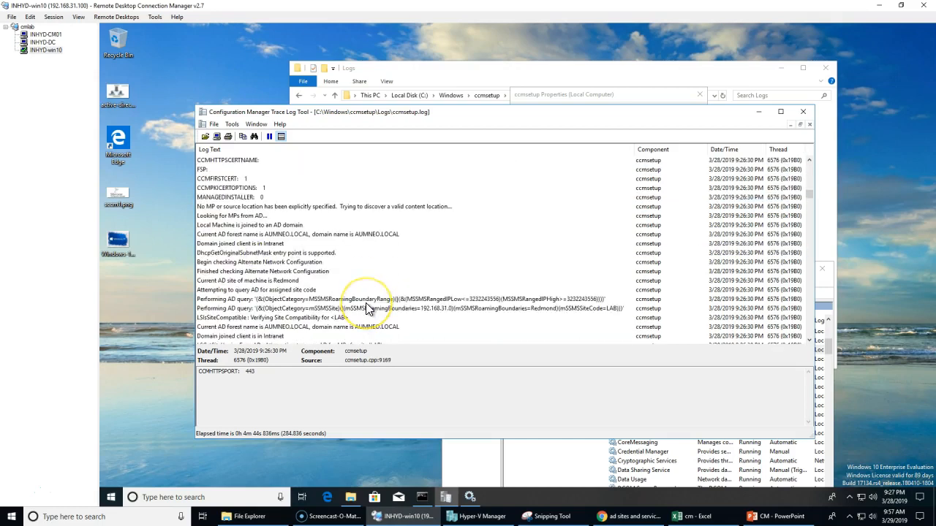
- Examine the MSSMSRoamingBoundaryRange AD query in the log, highlighting its object category and IP range limits
scroll(367, 308, down, 3)
click(329, 224)
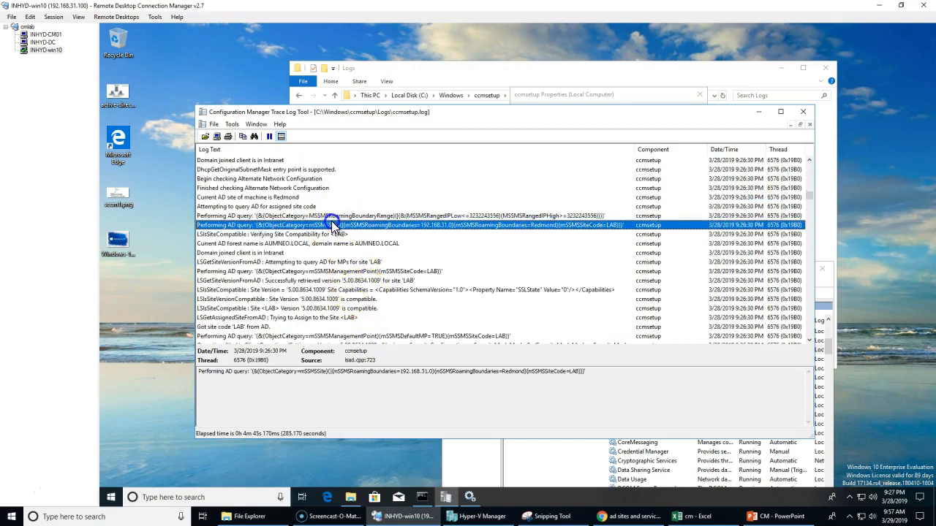
click(231, 217)
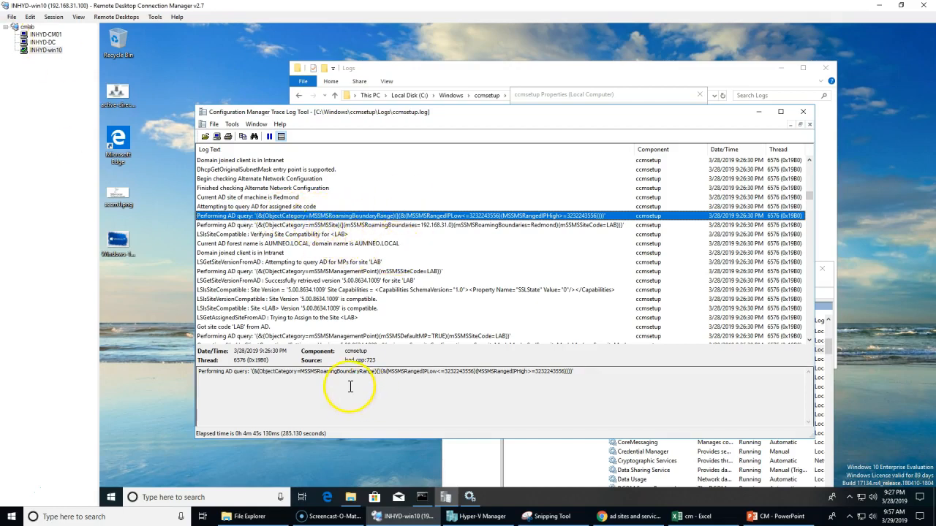
drag(301, 372, 329, 373)
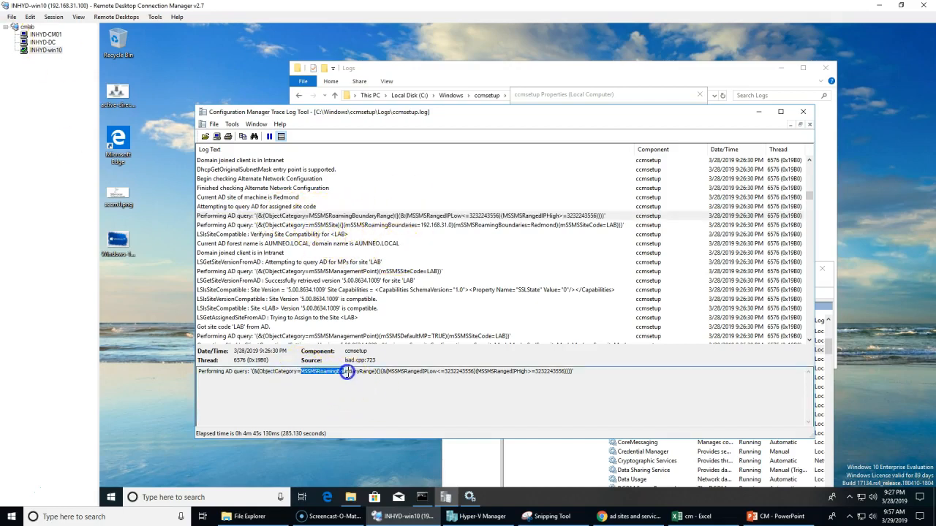
drag(404, 373, 446, 373)
drag(527, 372, 573, 372)
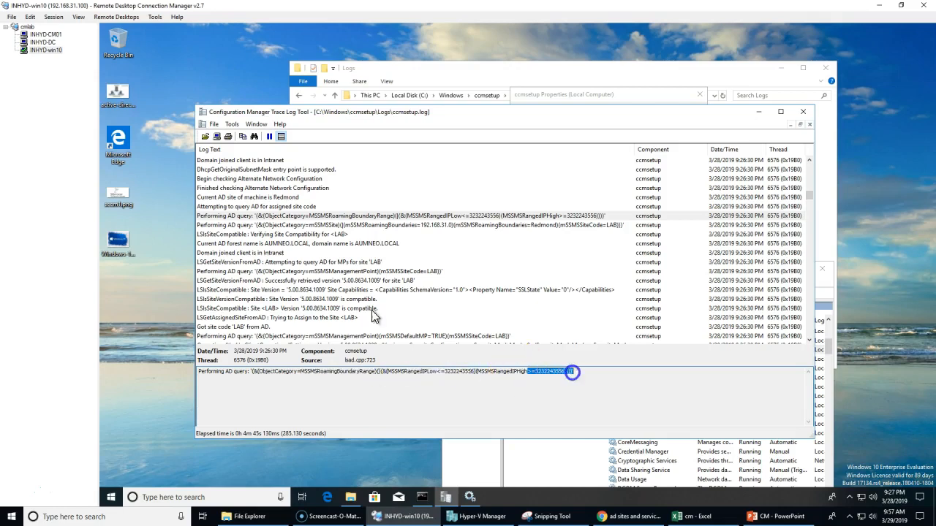
- Compare the boundary range object in INHYD-DC's System Management container with the boundary query logged on INHYD-win10
click(45, 34)
click(42, 41)
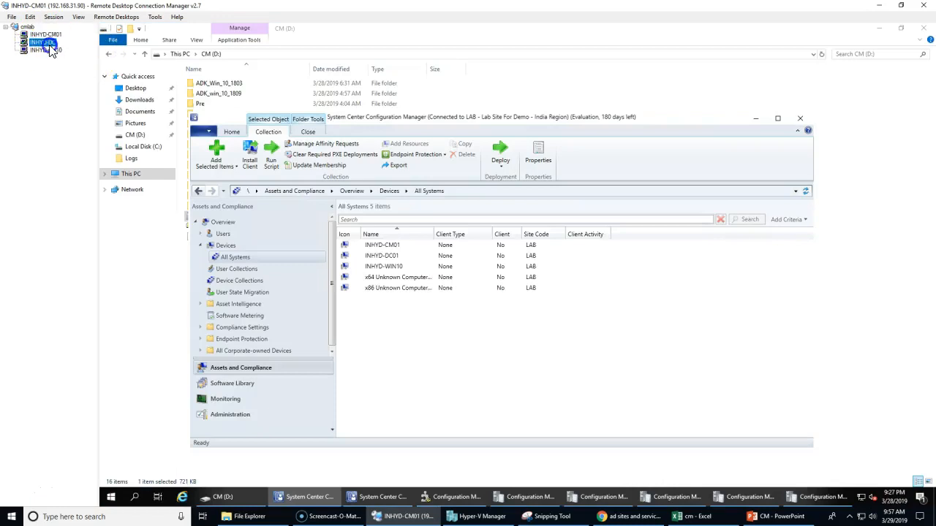
click(301, 87)
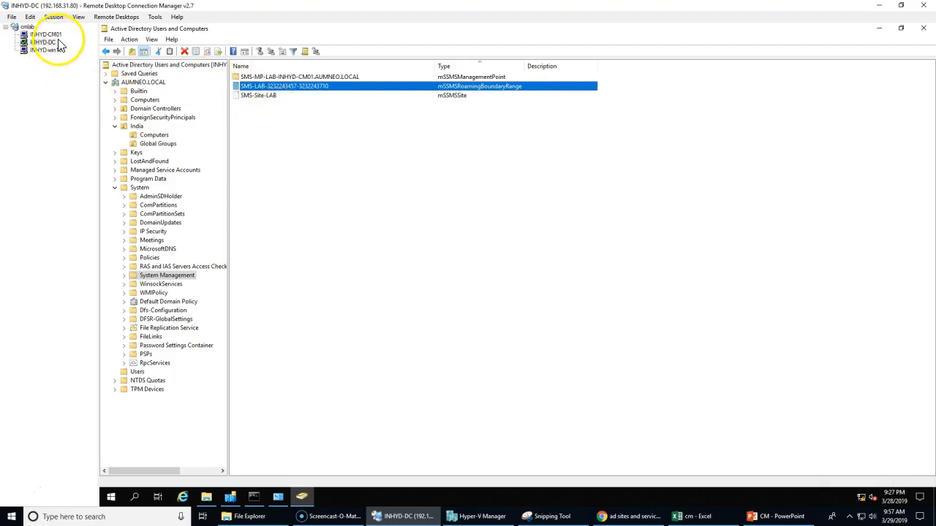
click(44, 34)
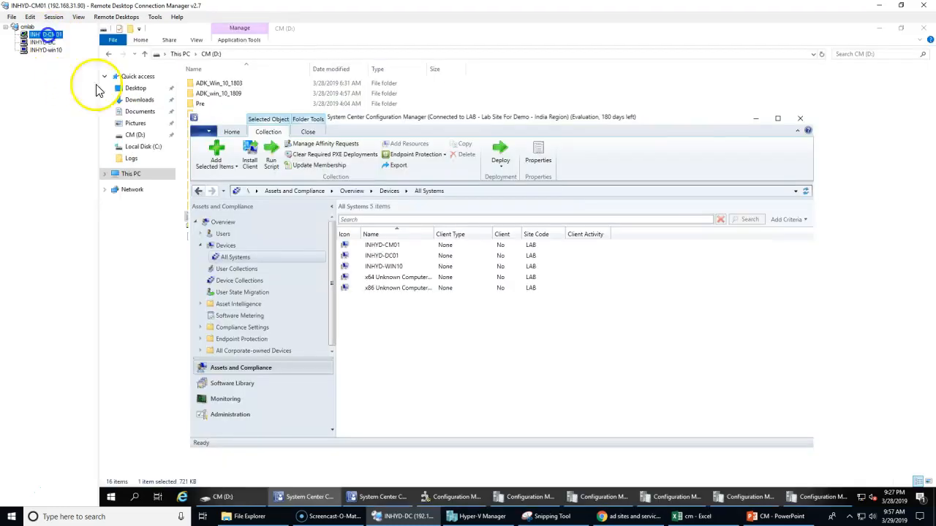
click(45, 50)
click(341, 271)
click(333, 217)
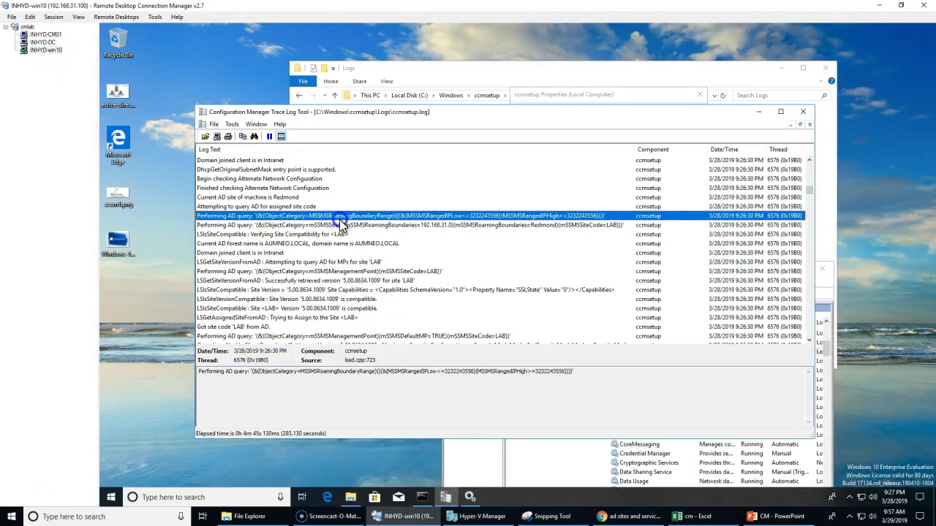
- Examine the log entries on LAB site compatibility, the AD forest and the mSSMSManagementPoint query
click(254, 234)
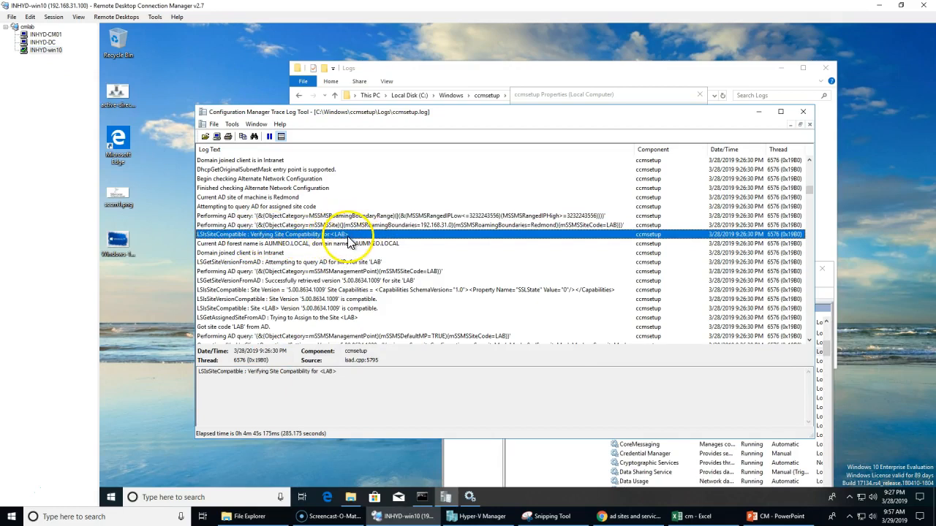
click(293, 246)
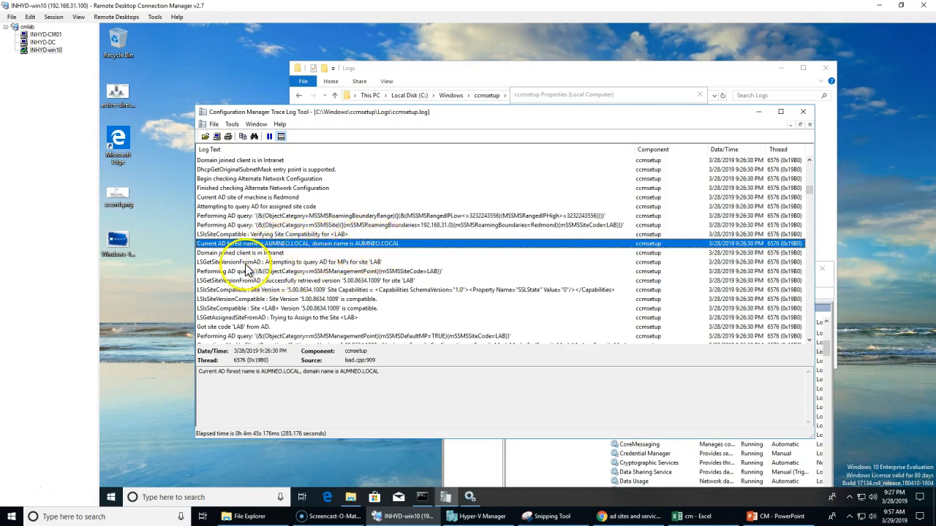
click(325, 262)
scroll(380, 280, down, 1)
click(412, 245)
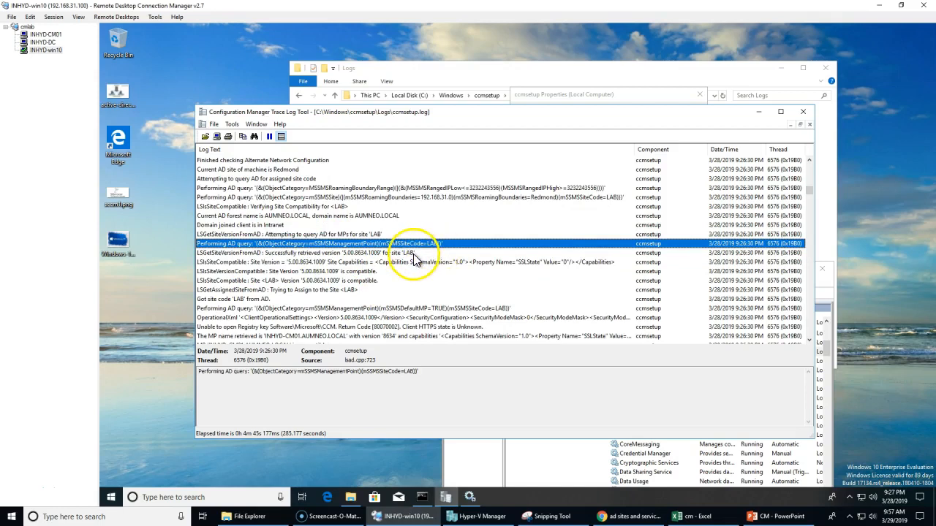
click(401, 245)
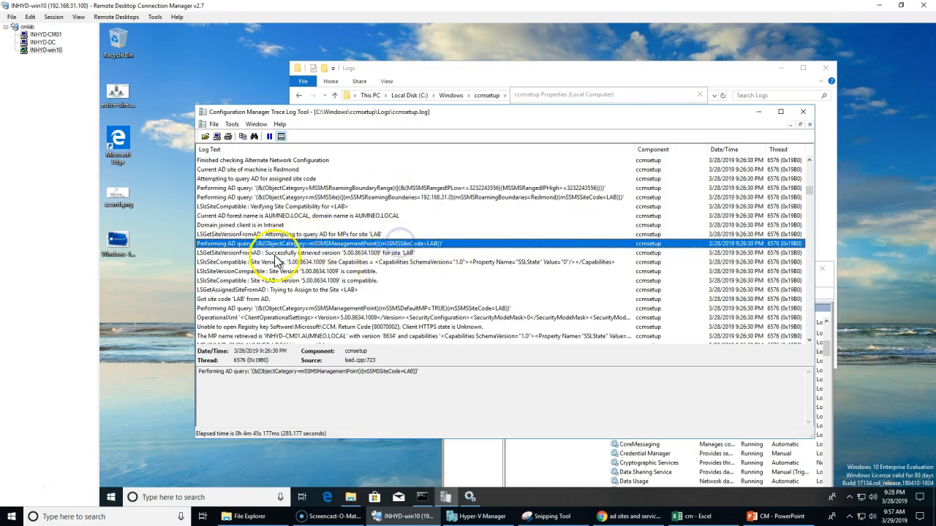
- Examine the log entries on the LAB site version, the retrieved management point name and the MP records from AD
click(400, 254)
scroll(340, 256, down, 2)
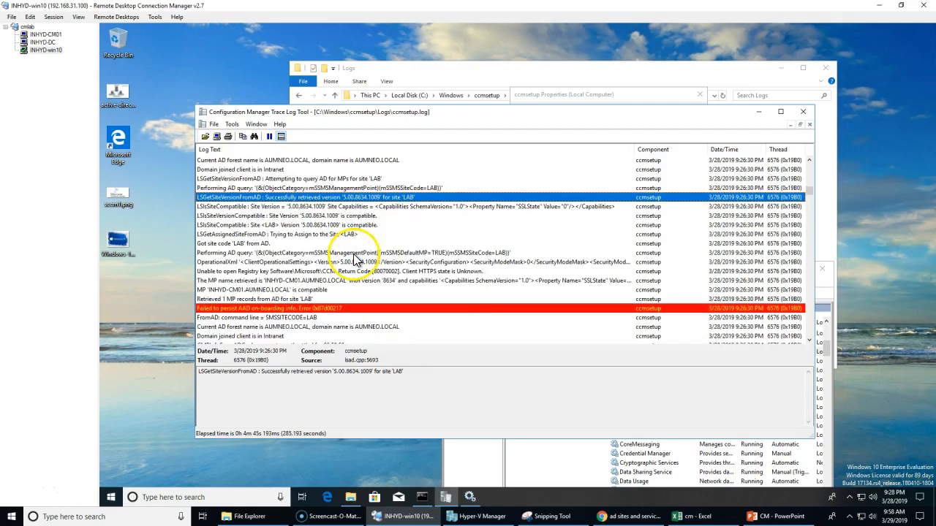
click(319, 272)
click(313, 300)
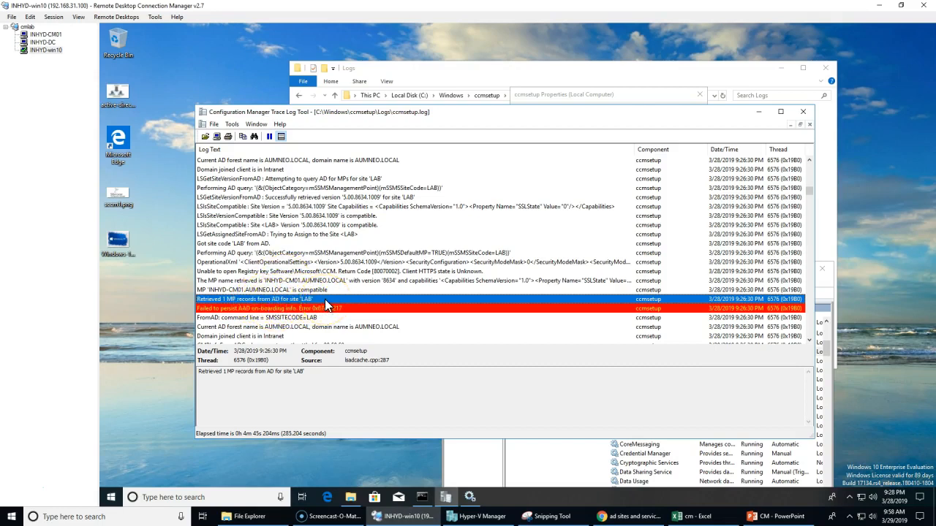
scroll(324, 299, down, 5)
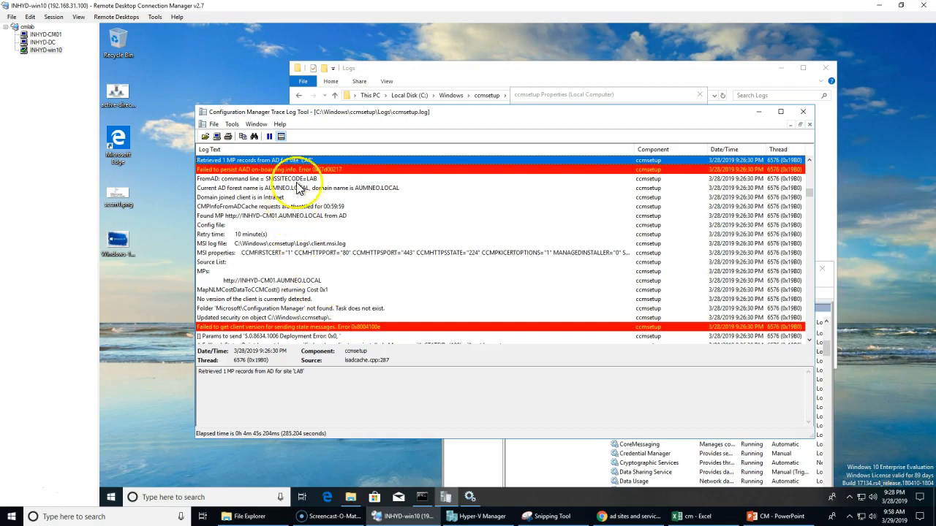
- Examine the AAD on-boarding, retry time and MSI properties entries in ccmsetup.log
key(Down)
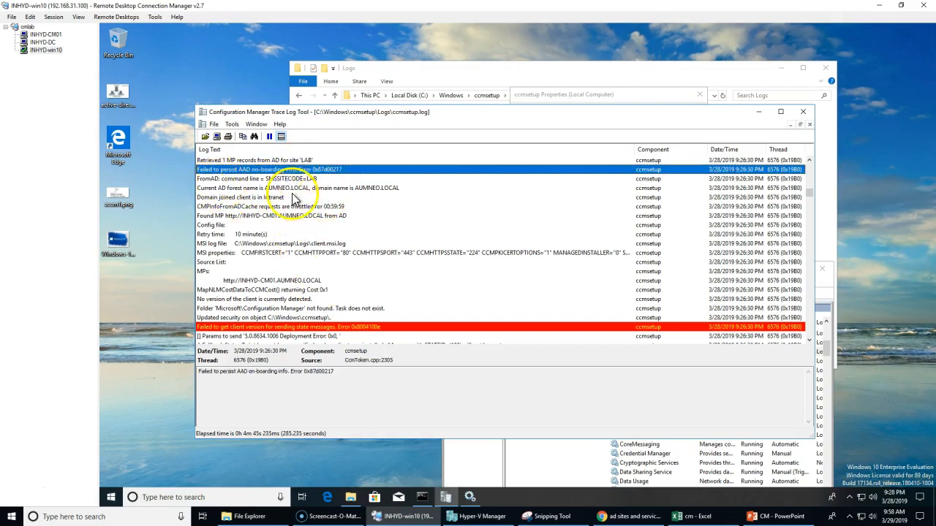
click(292, 291)
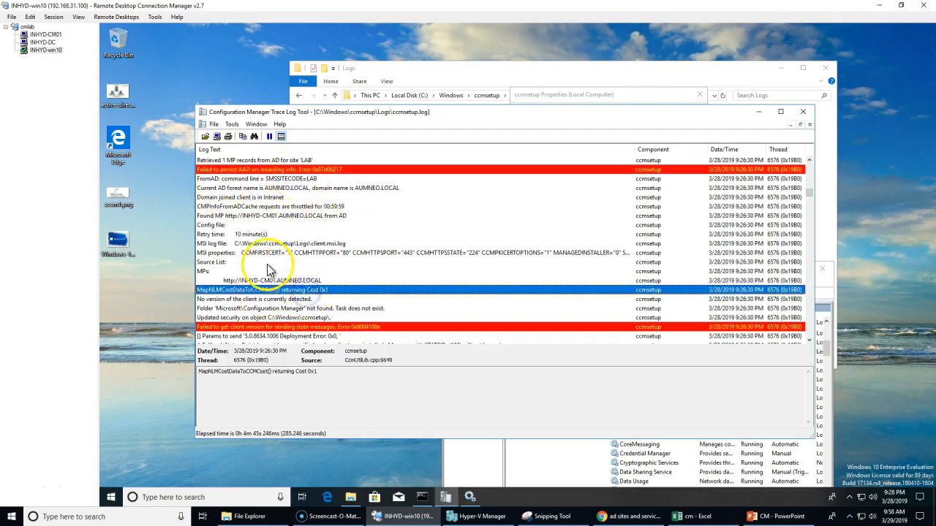
click(249, 235)
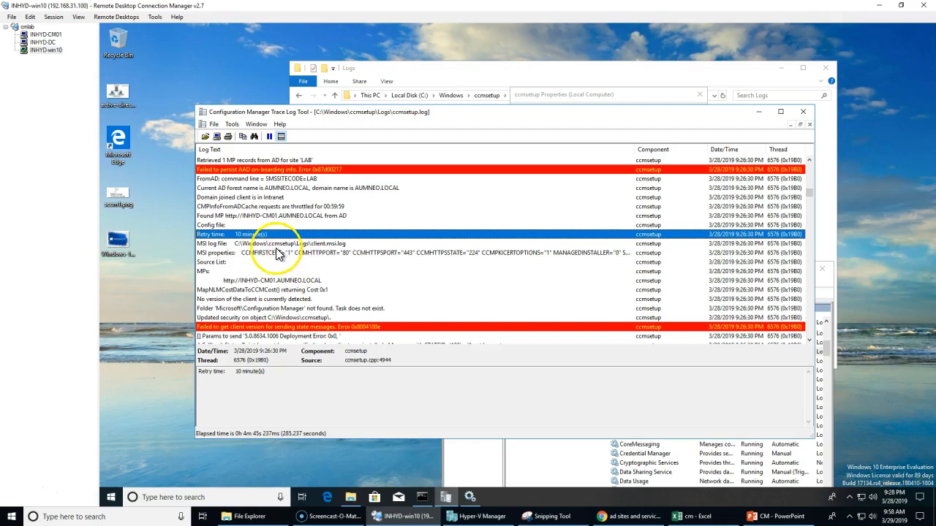
click(250, 252)
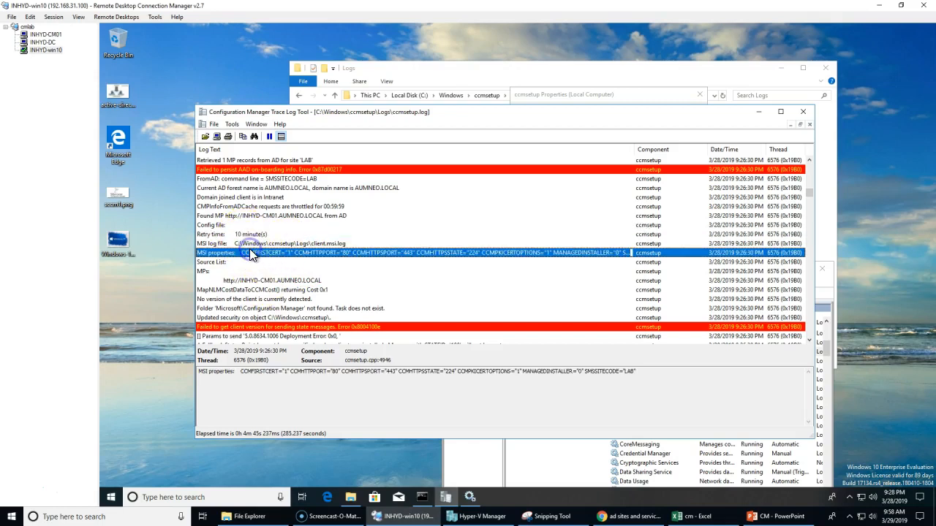
scroll(250, 263, down, 4)
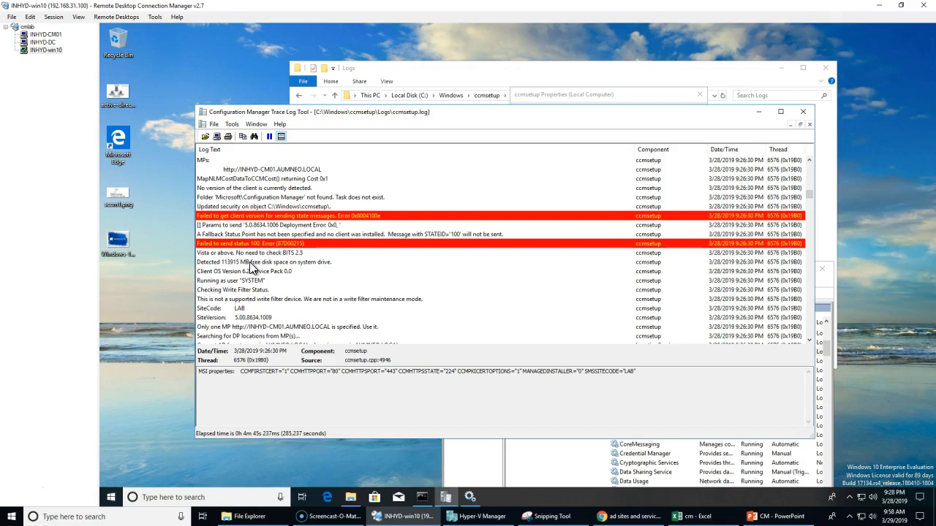
- Dismiss the service status warning, close the ccmsetup service properties and refresh the Services list
click(531, 452)
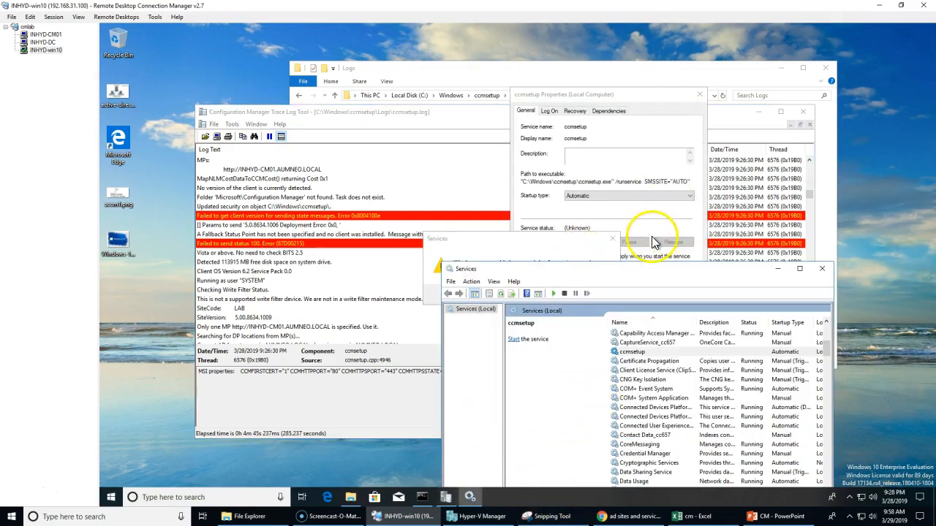
click(598, 297)
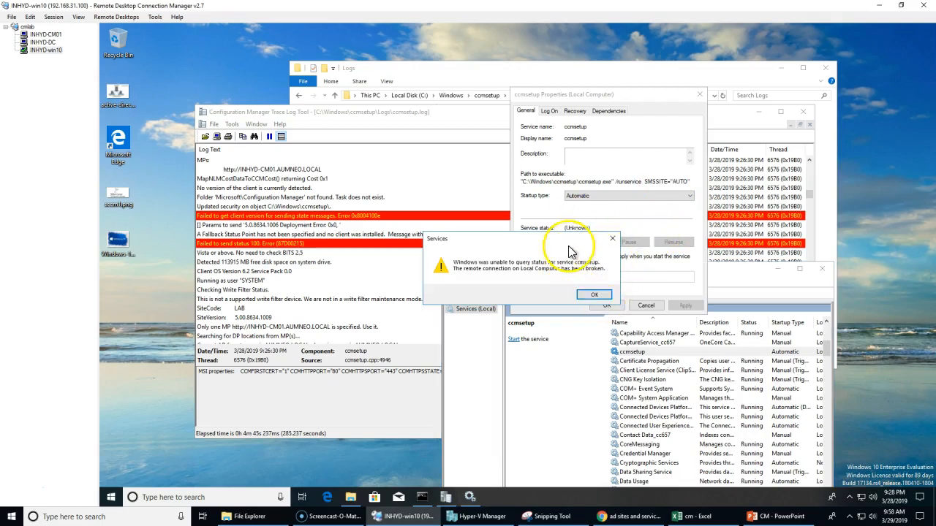
click(601, 299)
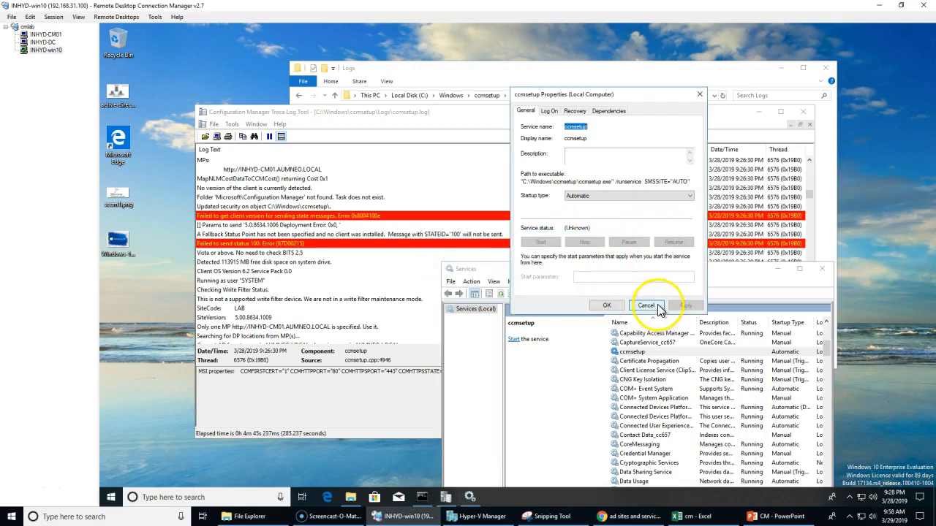
click(657, 308)
click(502, 294)
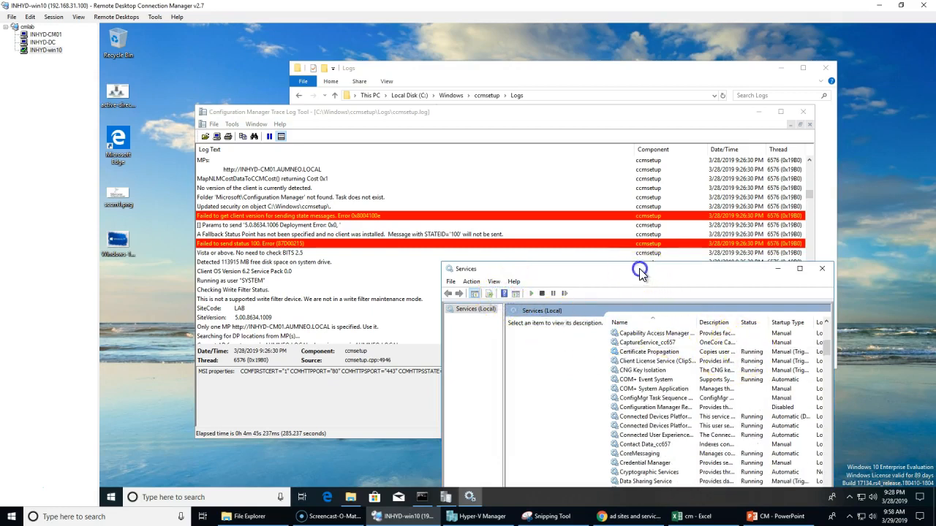
- Look through the services beginning with C for the Configuration Manager client services
drag(638, 272, 562, 115)
click(612, 251)
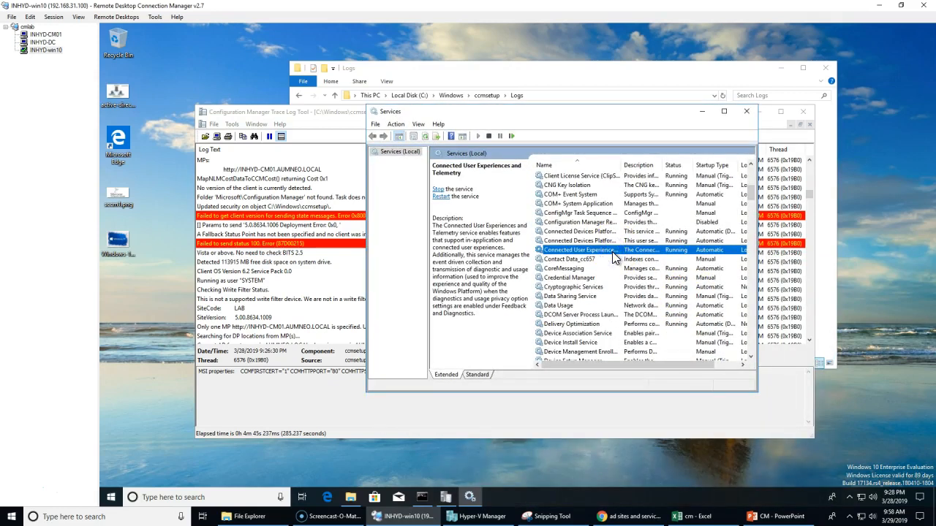
key(c)
key(c)
key(c)
key(c)
key(c)
key(c)
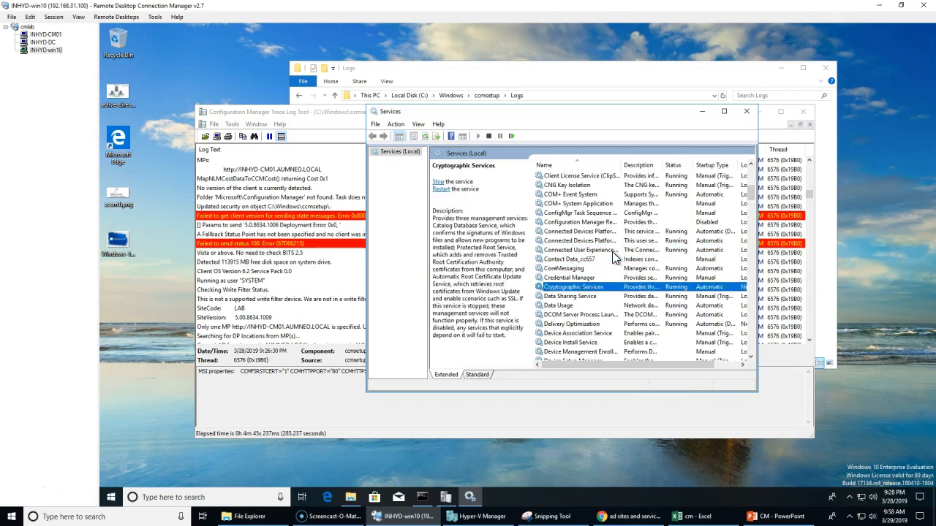
key(c)
key(c)
key(c)
key(c)
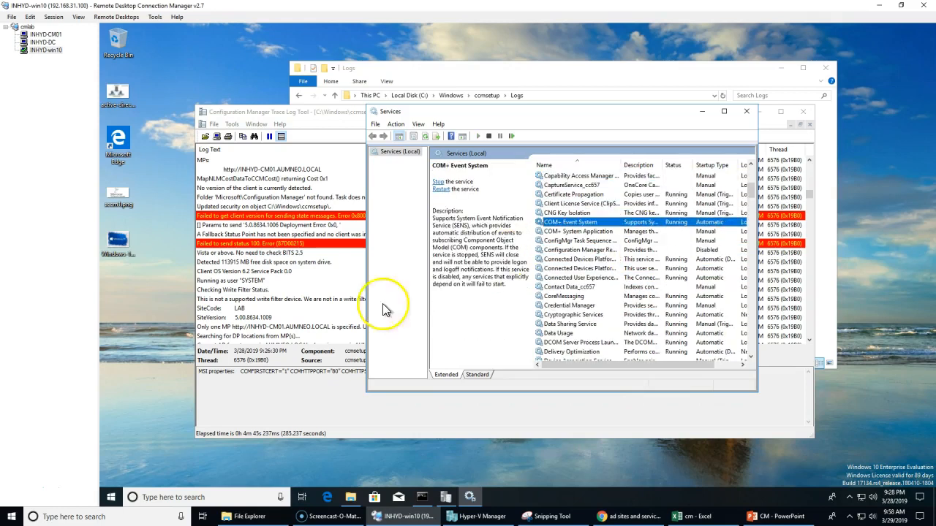
- Return to ccmsetup.log and review the entries around the site code and the distribution point location search
click(291, 282)
mouse_move(810, 195)
mouse_down()
mouse_move(821, 397)
mouse_move(809, 182)
mouse_move(815, 205)
mouse_up()
click(404, 240)
scroll(403, 256, up, 10)
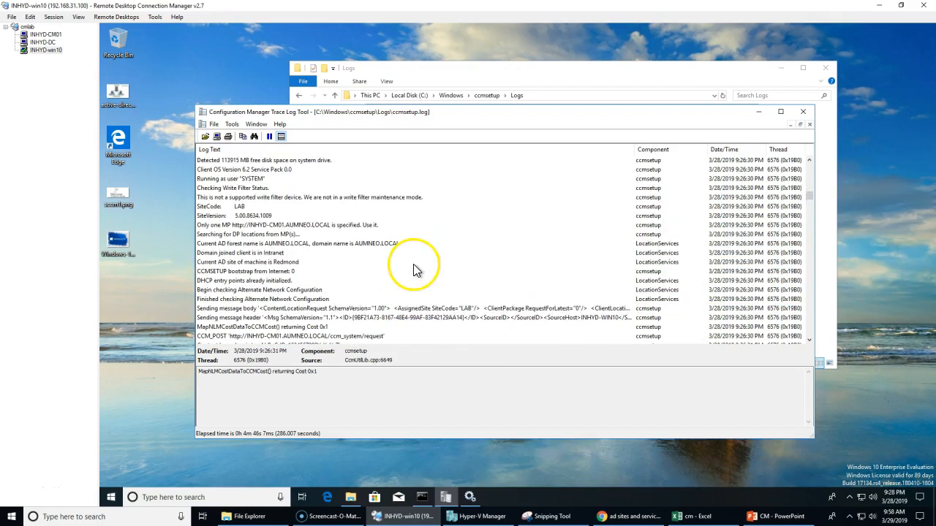
scroll(431, 299, up, 5)
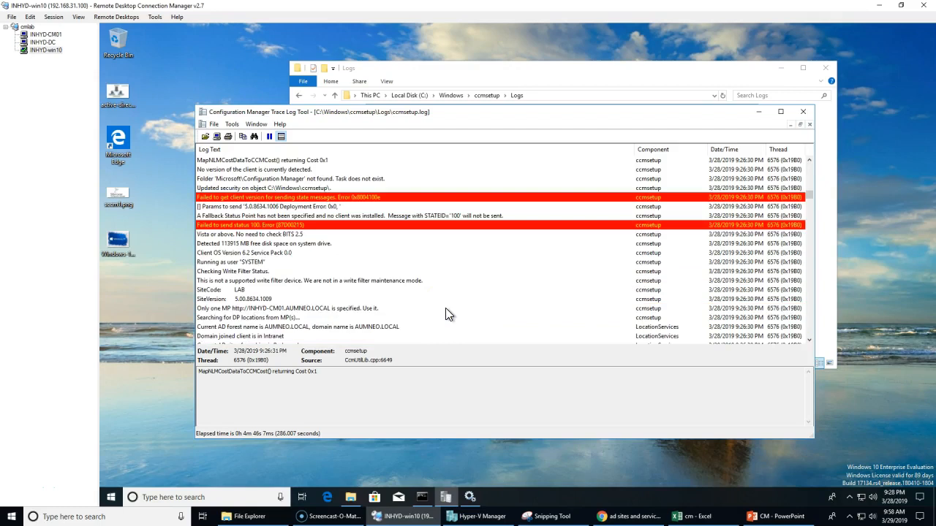
scroll(438, 308, down, 3)
click(110, 499)
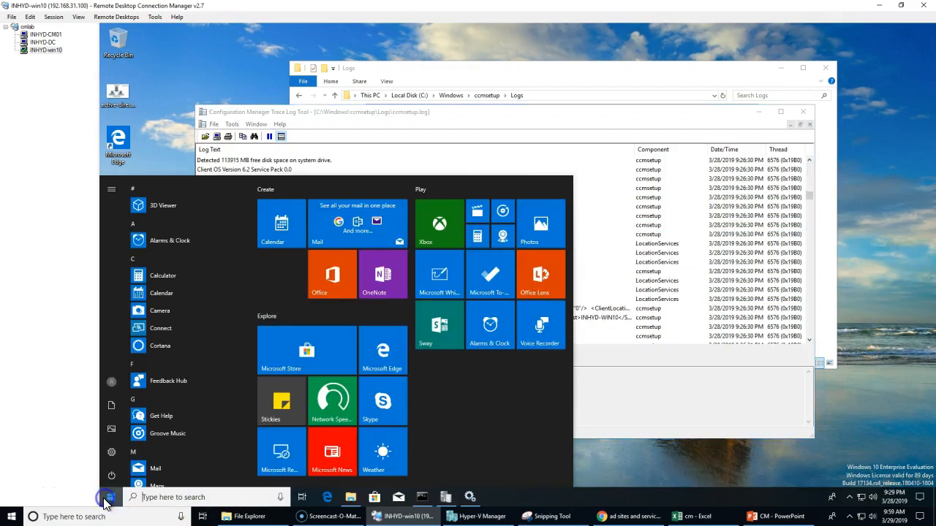
scroll(194, 415, down, 6)
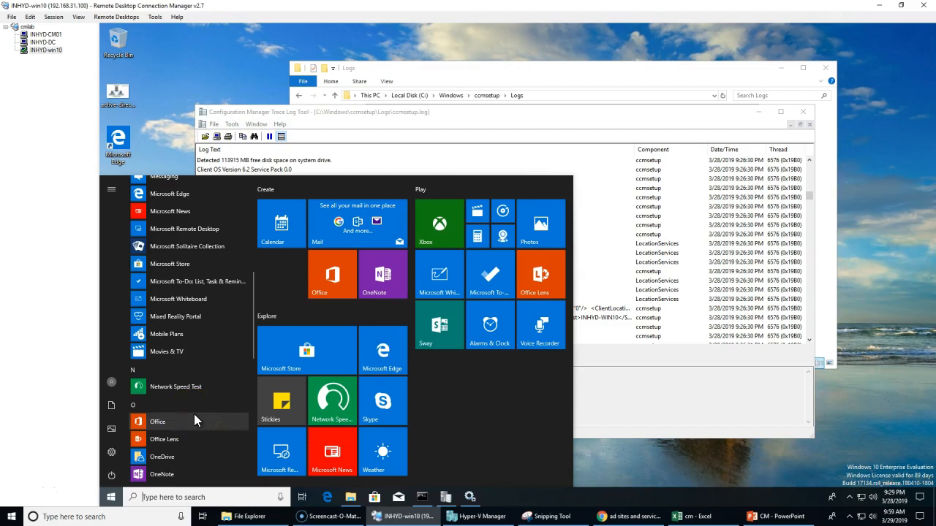
click(117, 500)
click(725, 357)
click(184, 496)
key(super)
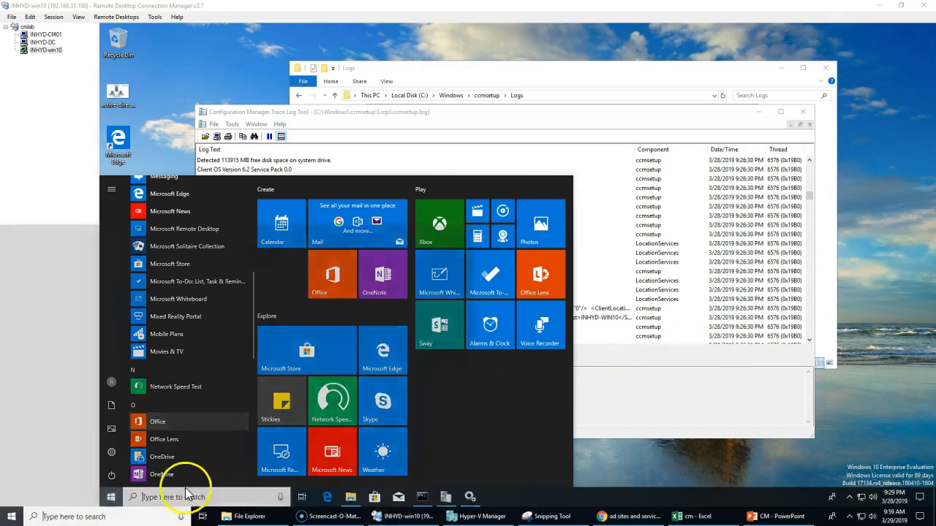
click(415, 443)
- Open Control Panel on INHYD-win10 through the Run dialog and show its items as small icons
right_click(114, 495)
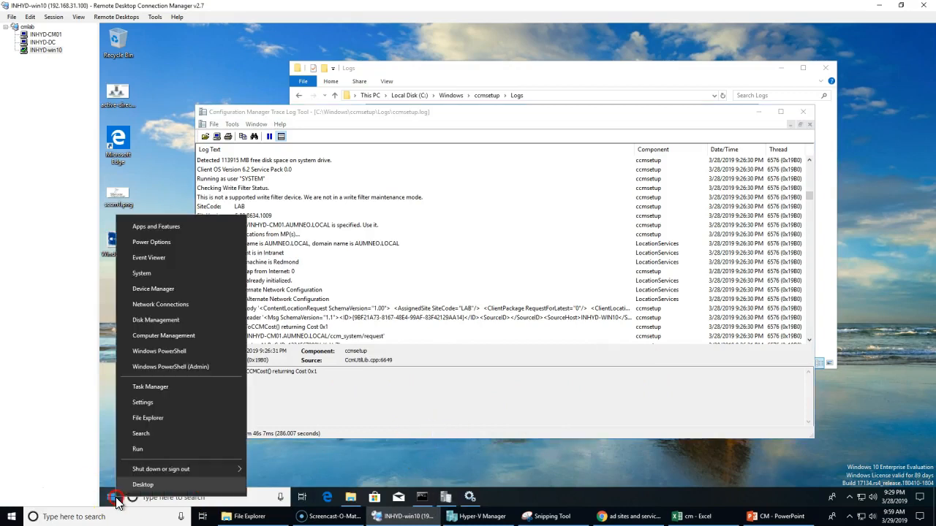
click(155, 447)
text(COPN)
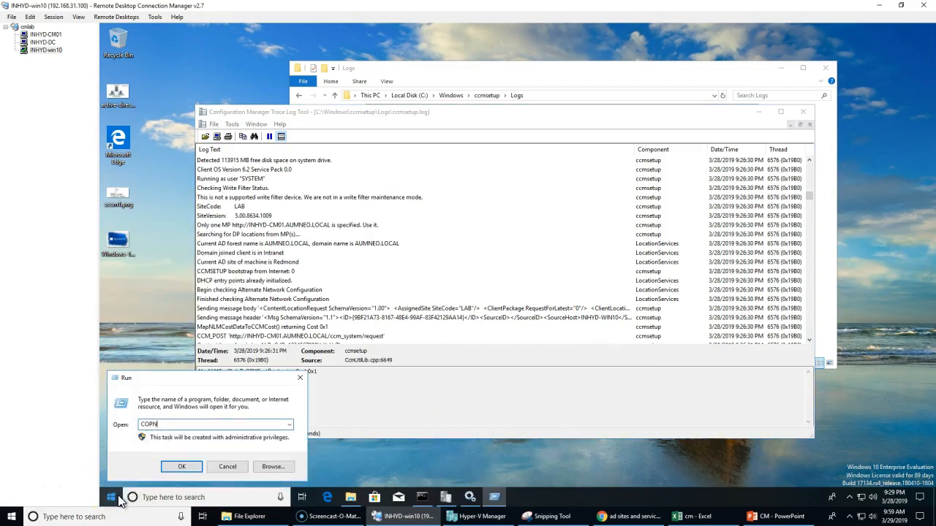
text(ROL)
key(Return)
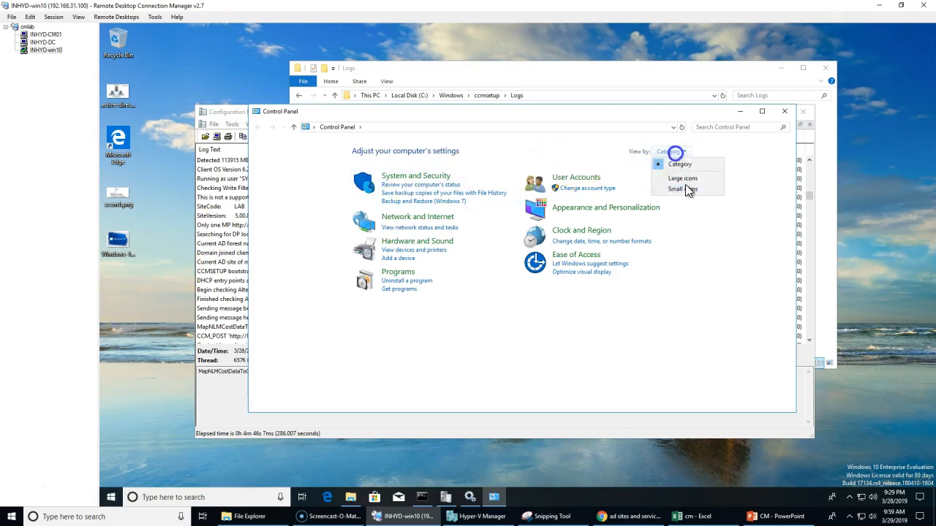
click(691, 188)
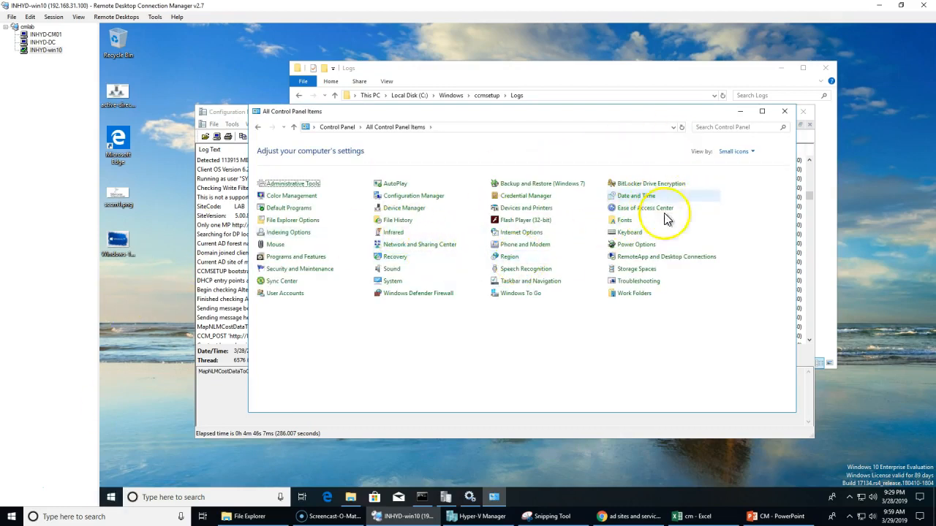
- Open the Configuration Manager client properties, view the available client actions and move the dialog aside
click(403, 197)
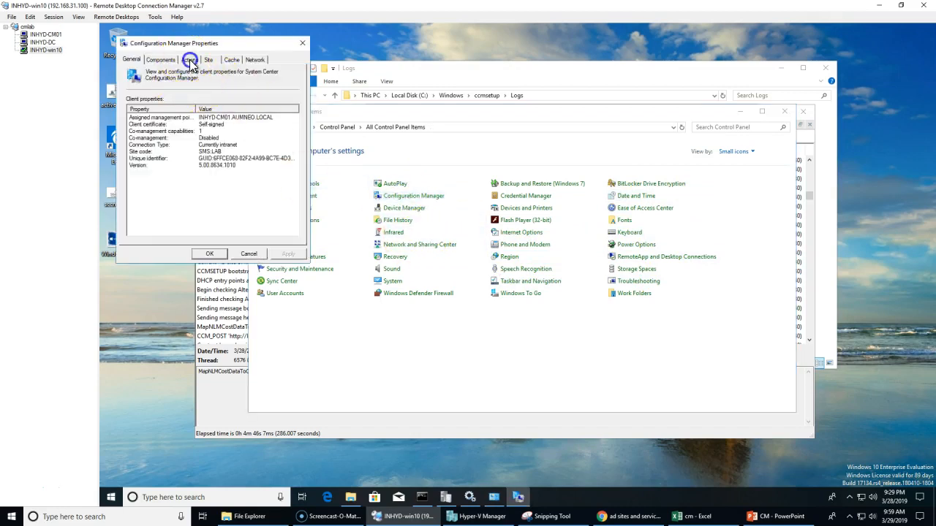
click(189, 60)
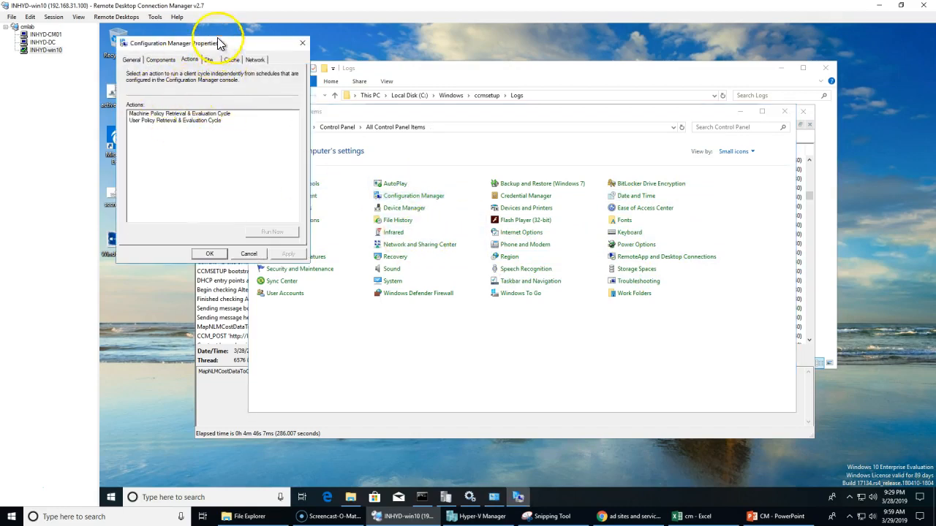
drag(218, 43, 609, 244)
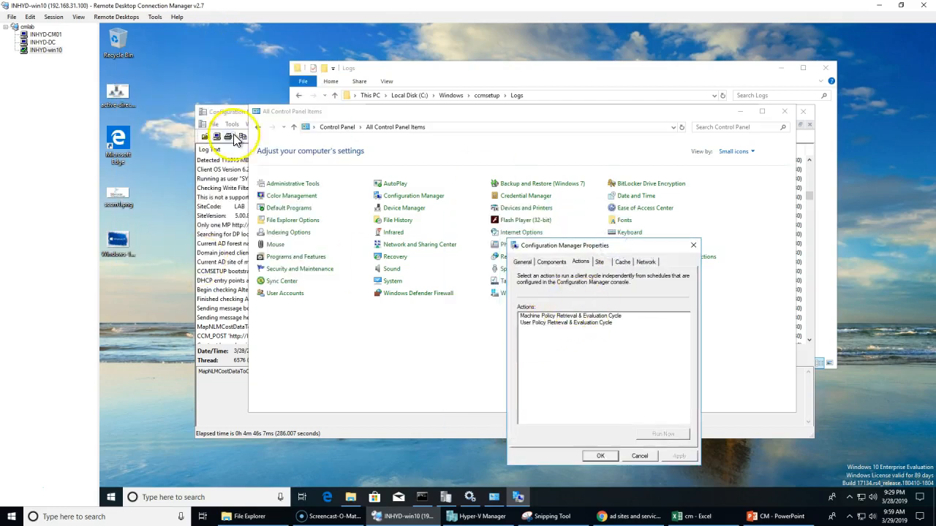
- Examine the AD forest, client version error, status 100 error and SiteCode entries in ccmsetup.log
click(221, 112)
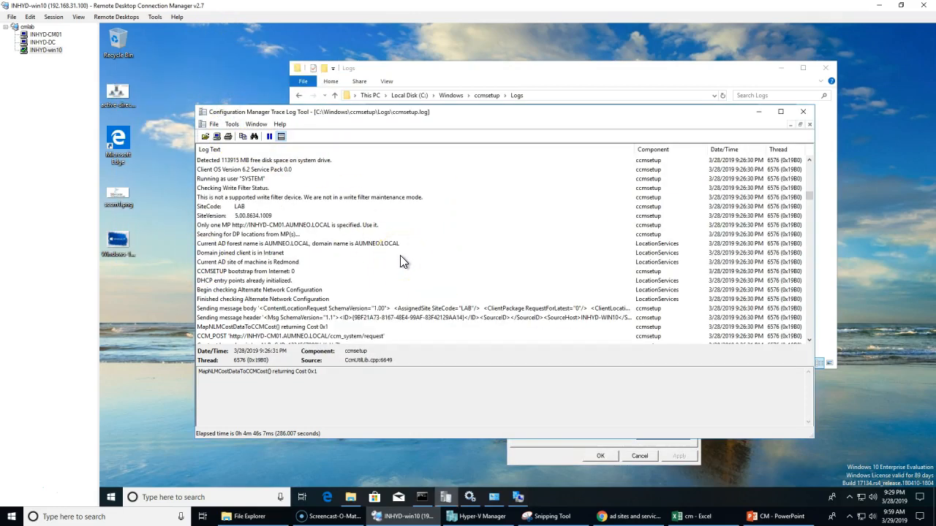
click(384, 243)
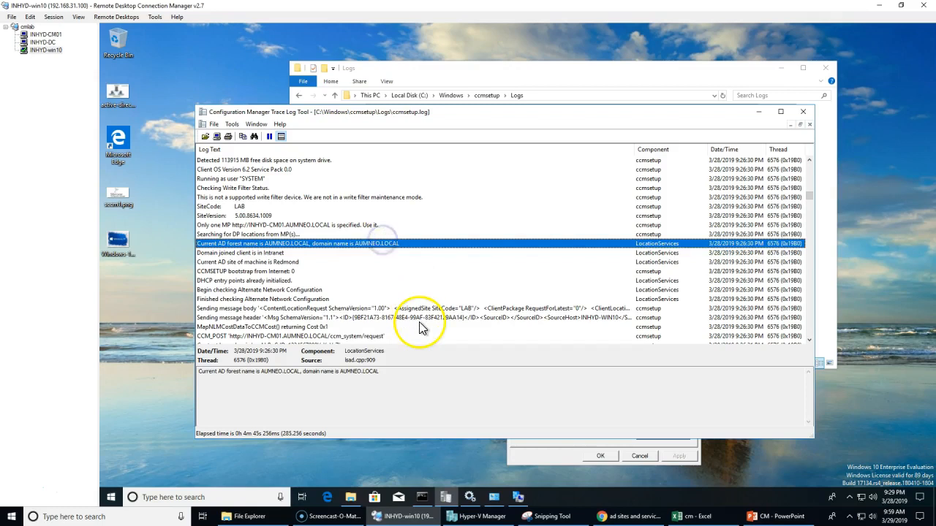
scroll(344, 256, up, 7)
scroll(355, 267, down, 4)
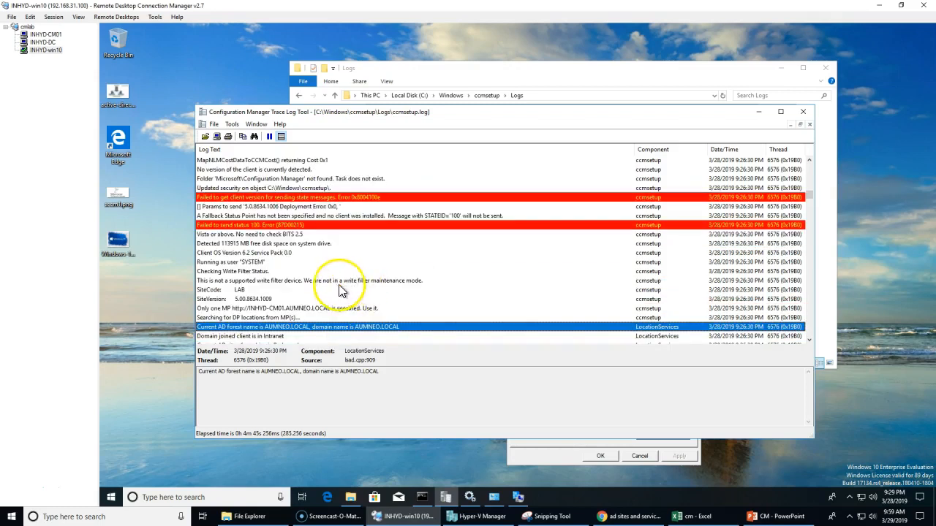
click(309, 197)
click(322, 226)
click(333, 291)
scroll(318, 315, down, 2)
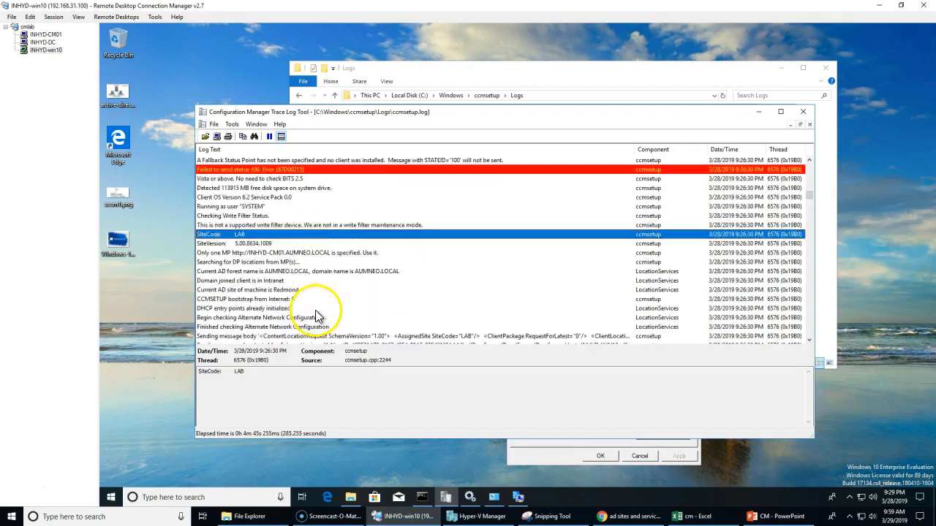
- Examine the log entries on the content location request, the distribution point location and the ccmsetup.cab download
scroll(318, 307, down, 1)
scroll(329, 300, down, 3)
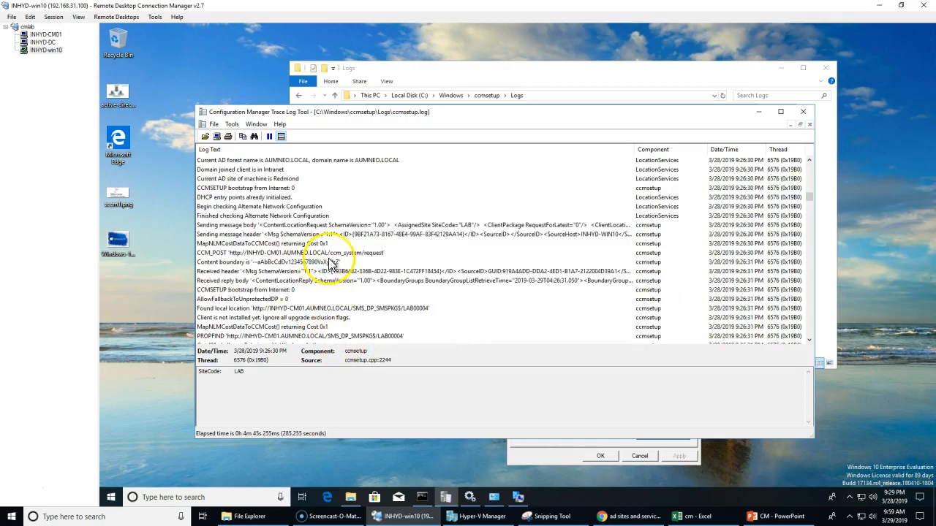
click(302, 263)
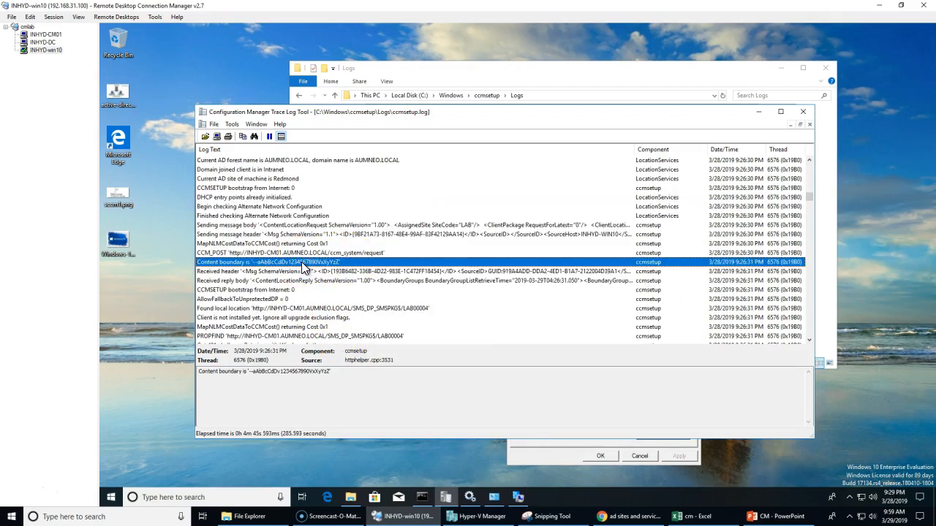
scroll(324, 322, down, 4)
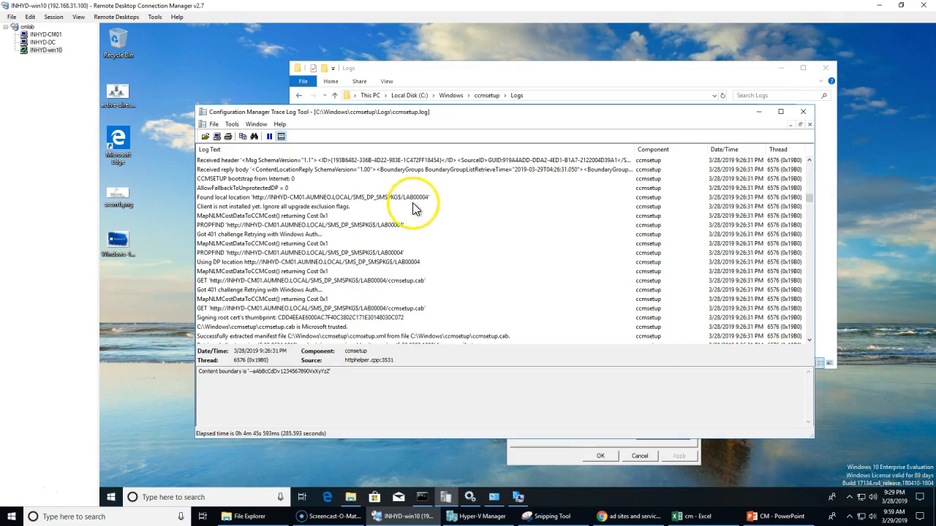
click(359, 290)
click(274, 282)
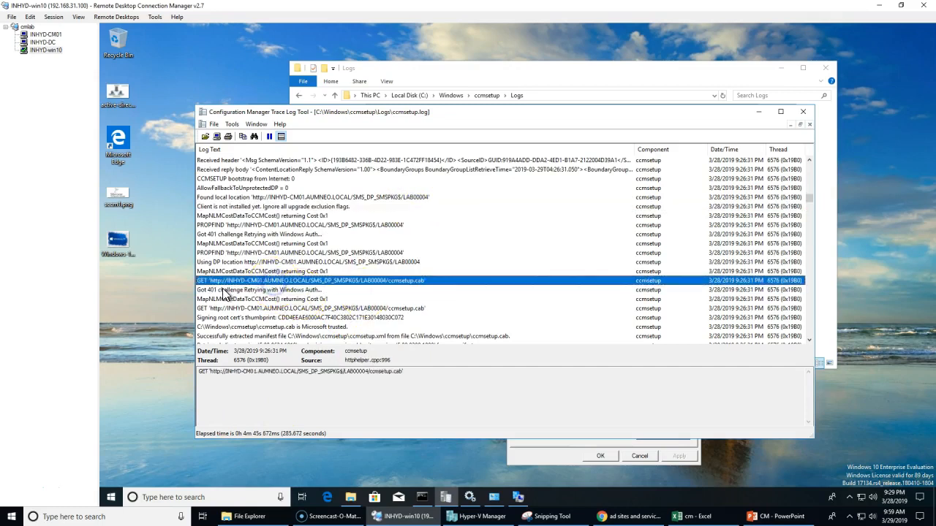
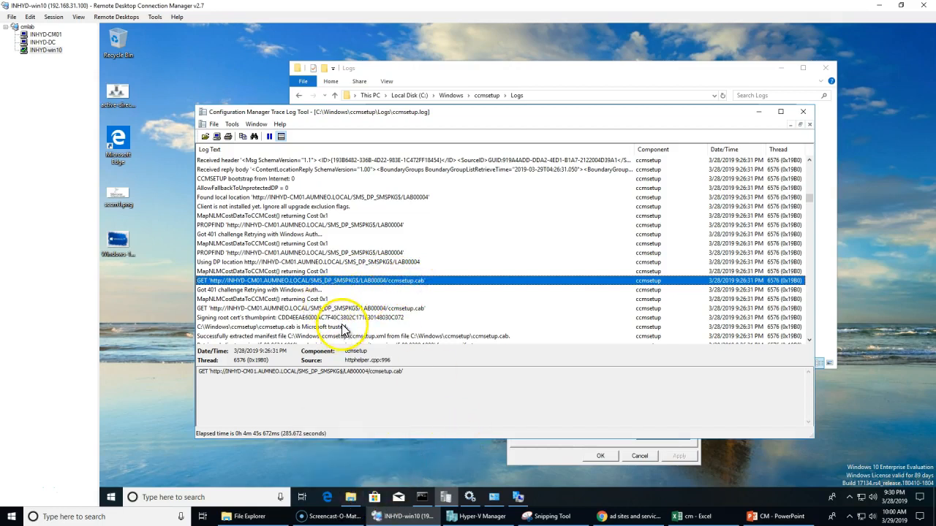
- Check the ccmsetup.cab trust entry in the log and view the downloaded files in C:\Windows\ccmsetup, moving the folder window aside
click(331, 327)
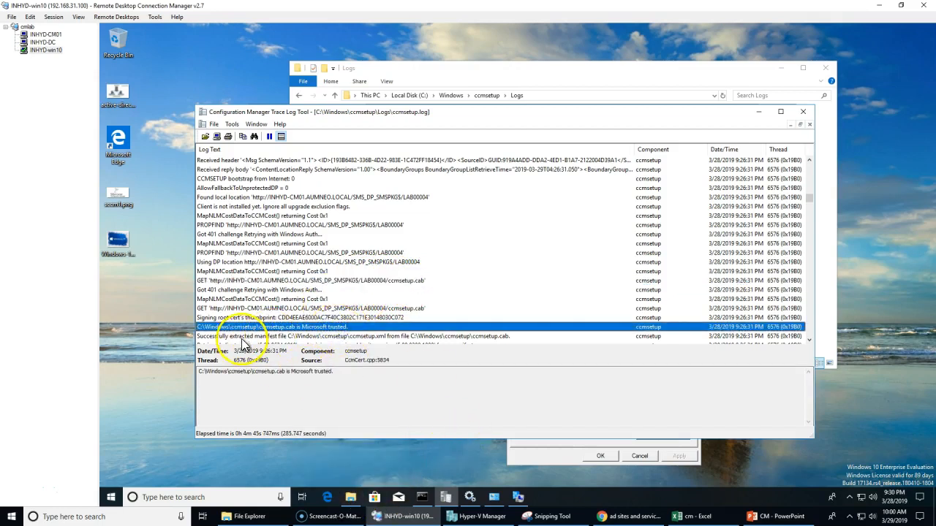
click(350, 497)
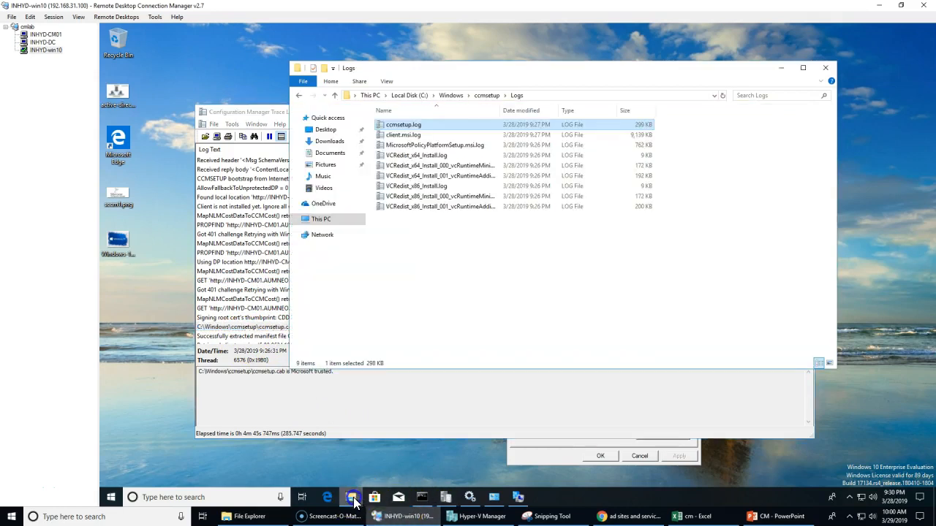
click(483, 96)
drag(556, 329, 453, 151)
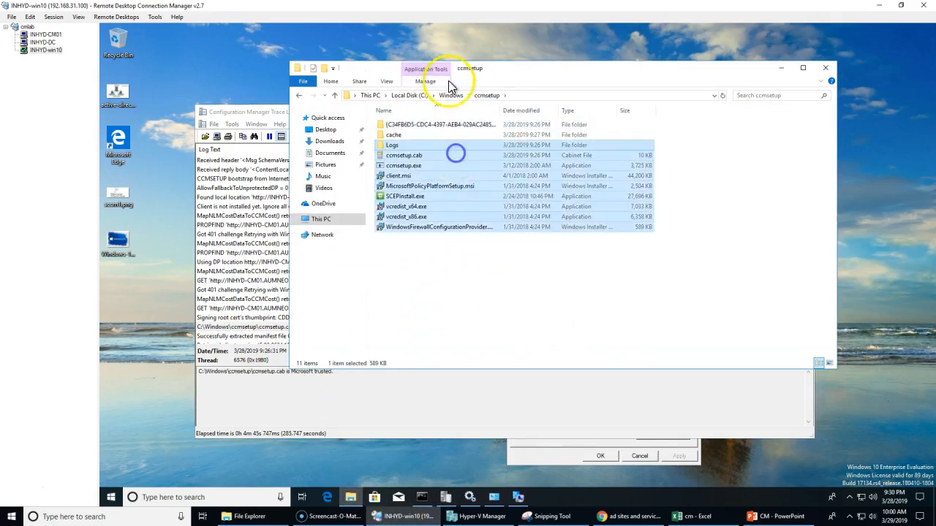
drag(451, 71, 707, 89)
click(755, 315)
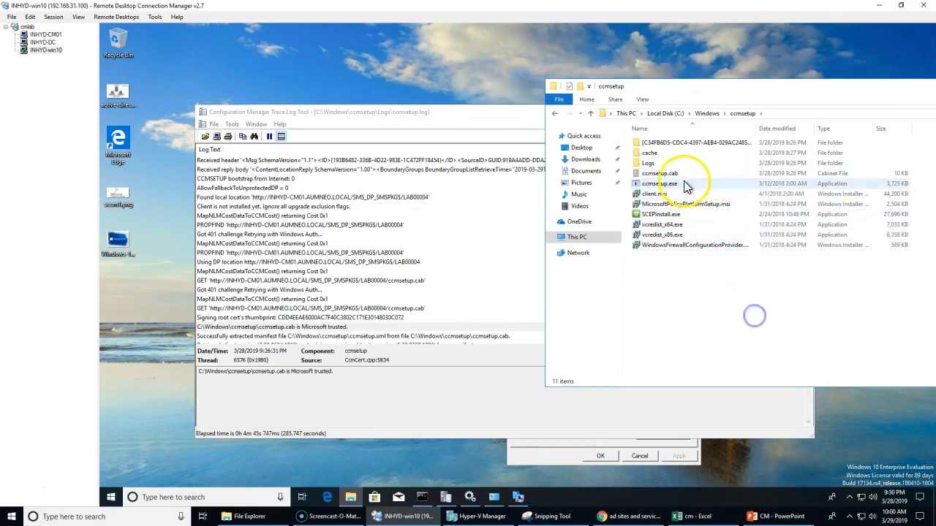
click(700, 187)
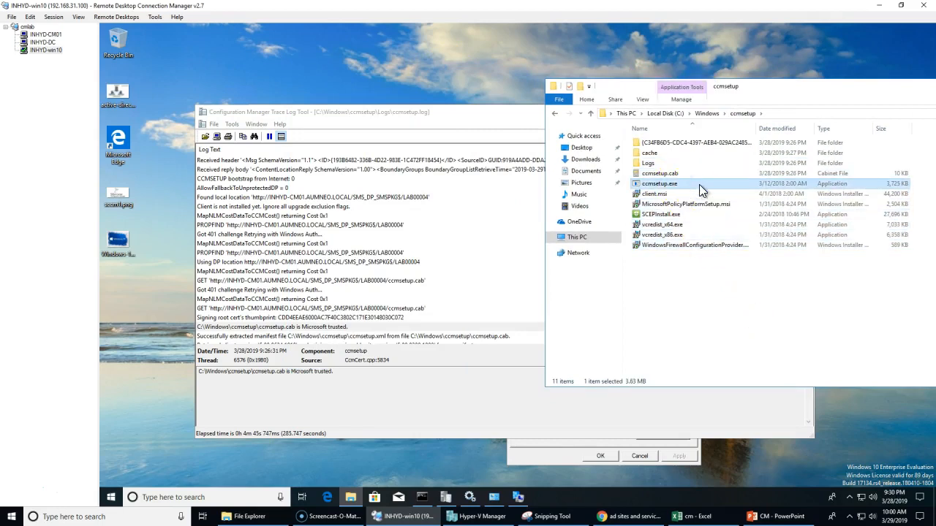
drag(744, 283, 681, 146)
- Examine the ccmsetup.log entries on the manifest version check, the prerequisite detection and the search for an available transform
click(364, 319)
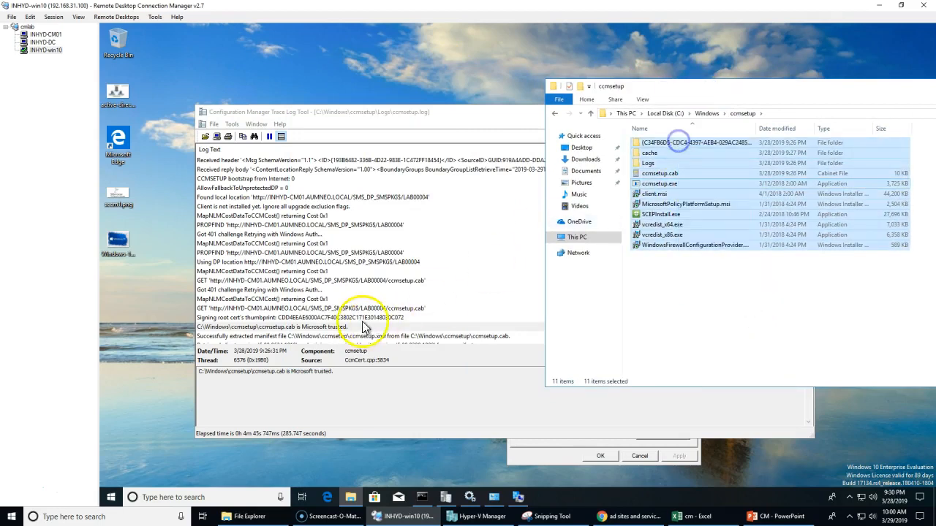
scroll(364, 325, down, 3)
click(373, 290)
scroll(380, 281, down, 6)
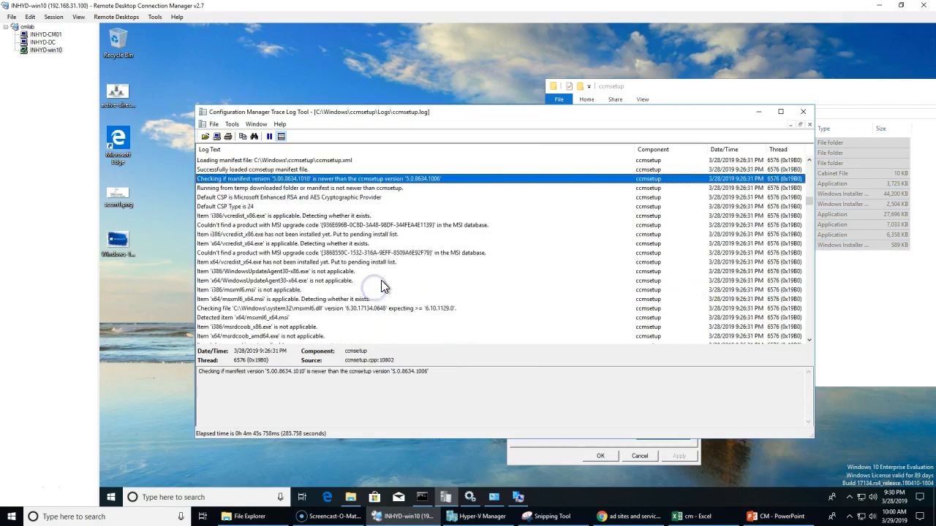
scroll(381, 281, down, 10)
click(324, 225)
click(322, 204)
click(315, 215)
click(316, 225)
click(320, 243)
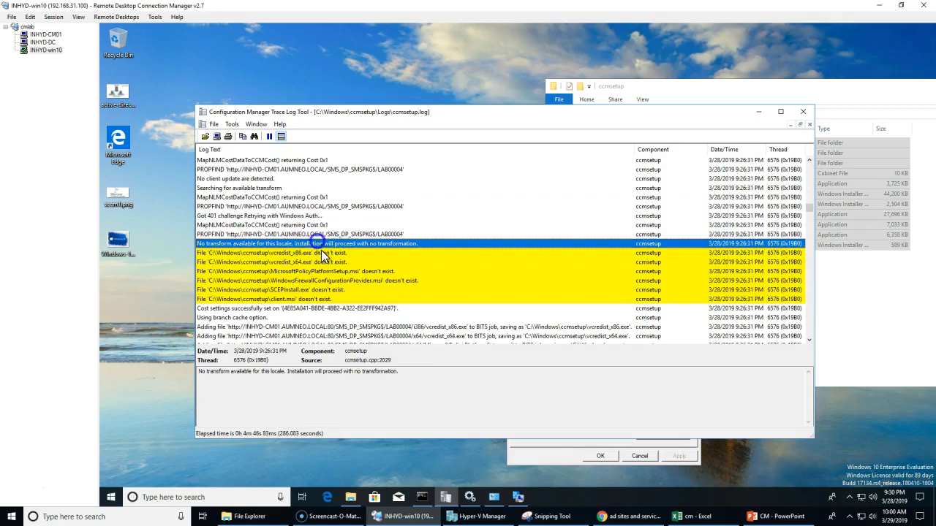
- Examine the log entries on adding the client files to the BITS job and validating vcredist_x86.exe
scroll(321, 286, down, 5)
click(373, 206)
click(376, 225)
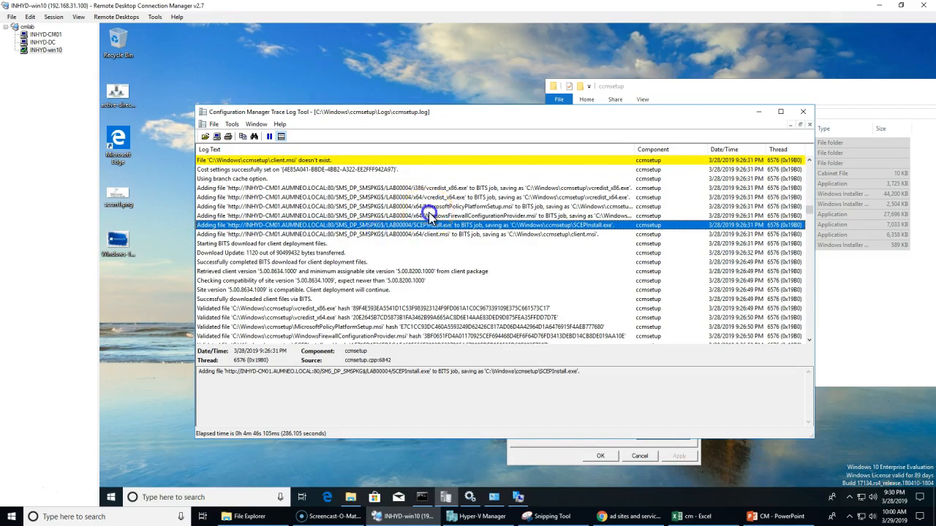
click(430, 217)
click(437, 207)
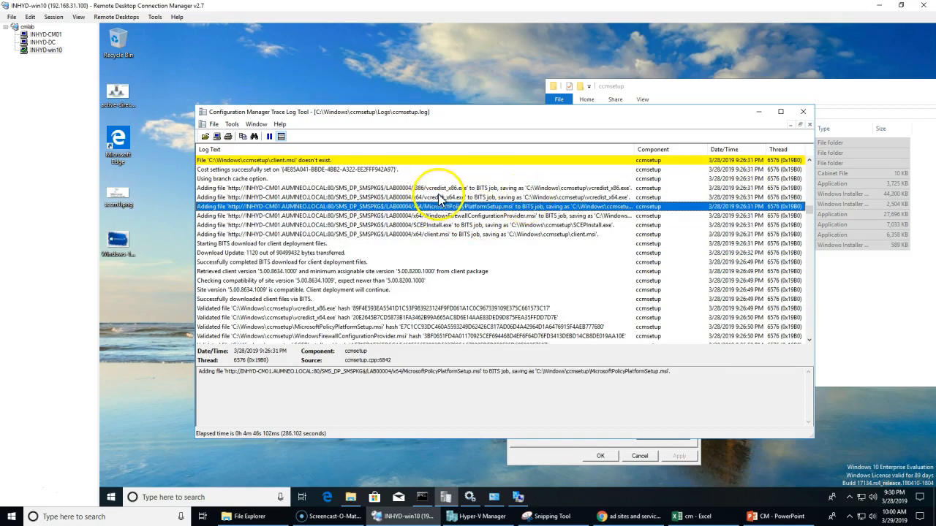
click(435, 197)
click(342, 308)
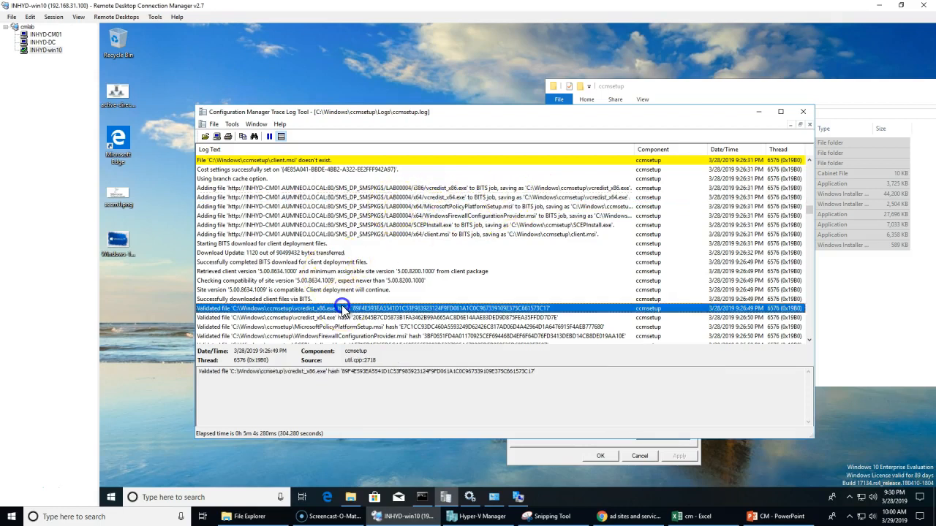
- Examine the log entries on the MicrosoftPolicyPlatformSetup.msi installation and its MSI actions, including MofcompDocnsAuthoredConfigPointReportMof.SetProperty
scroll(352, 304, down, 5)
scroll(353, 303, down, 10)
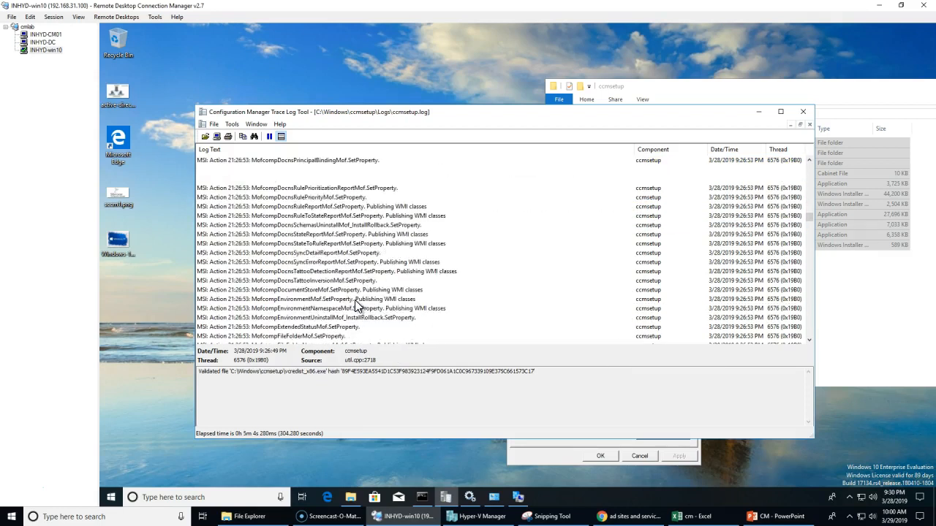
scroll(329, 292, up, 5)
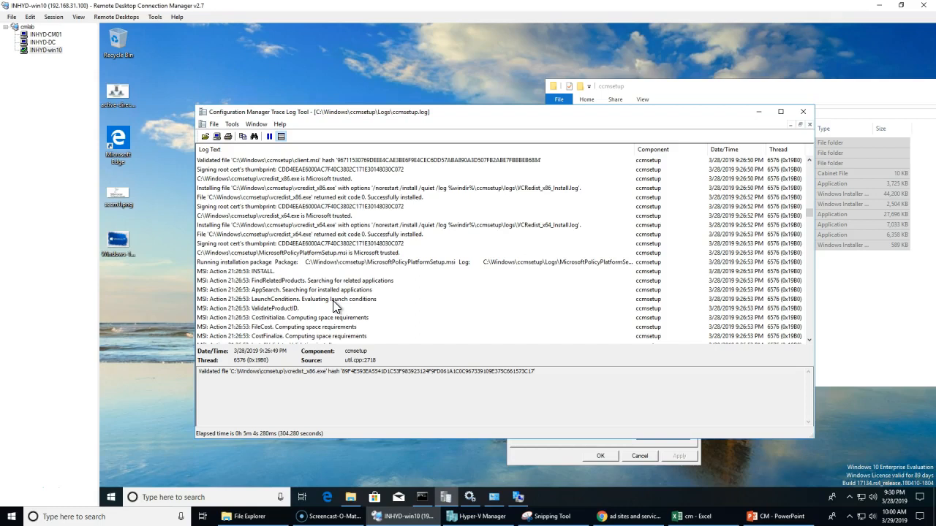
click(350, 252)
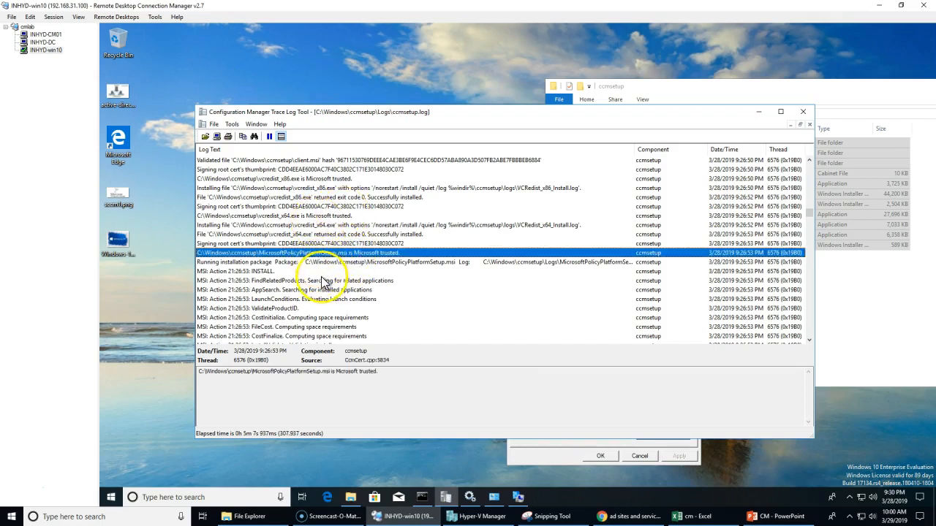
scroll(314, 285, down, 2)
scroll(315, 285, down, 3)
click(329, 244)
click(329, 301)
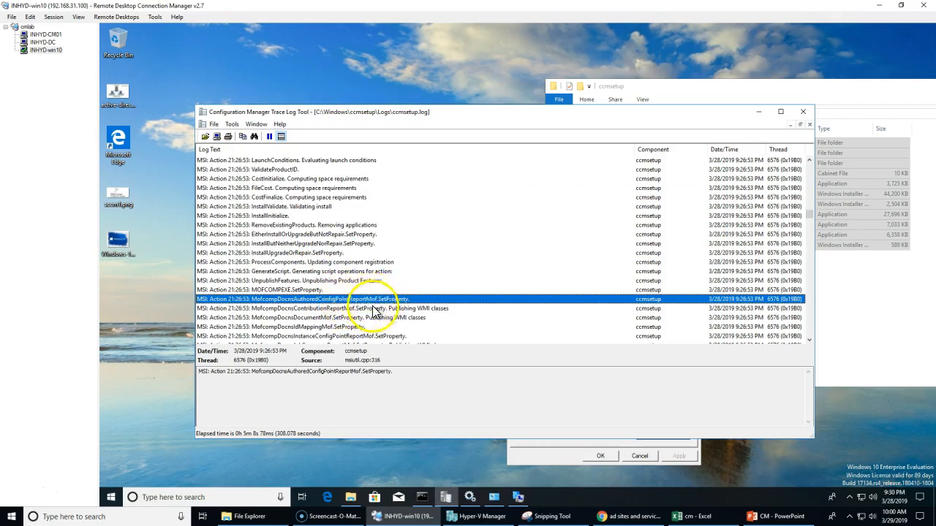
scroll(277, 321, down, 3)
scroll(276, 322, down, 1)
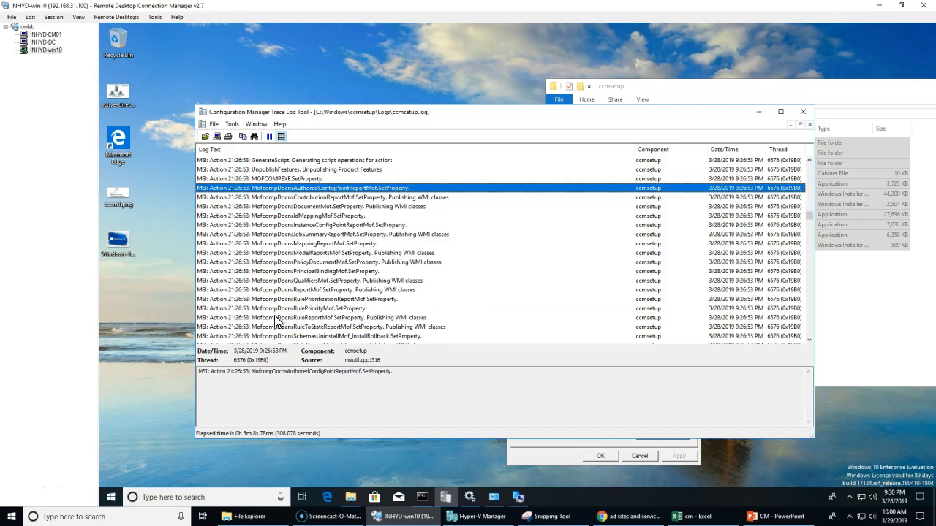
- Trace the remaining MSI actions in ccmsetup.log through the WMI namespace creation and the CcmRegisterSystemTask entries
scroll(365, 278, down, 10)
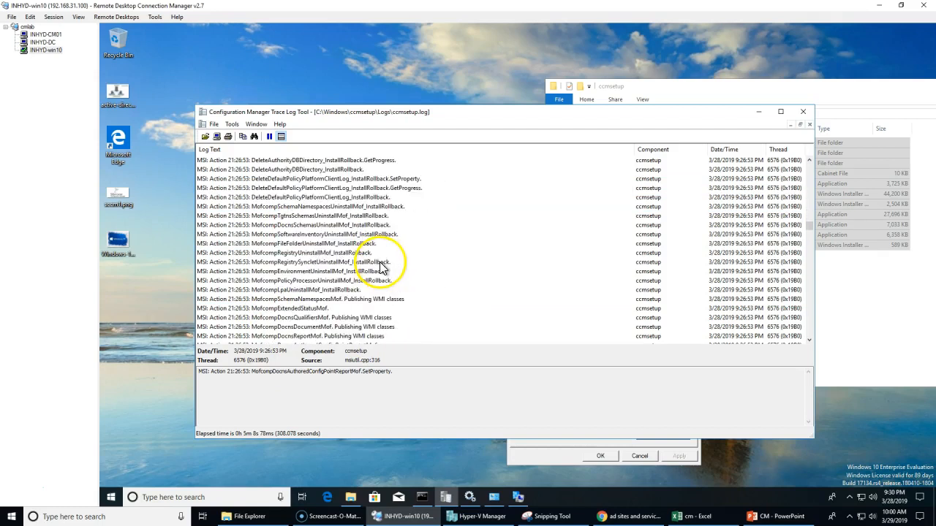
scroll(388, 278, down, 5)
scroll(400, 289, down, 1)
drag(806, 246, 819, 265)
click(418, 285)
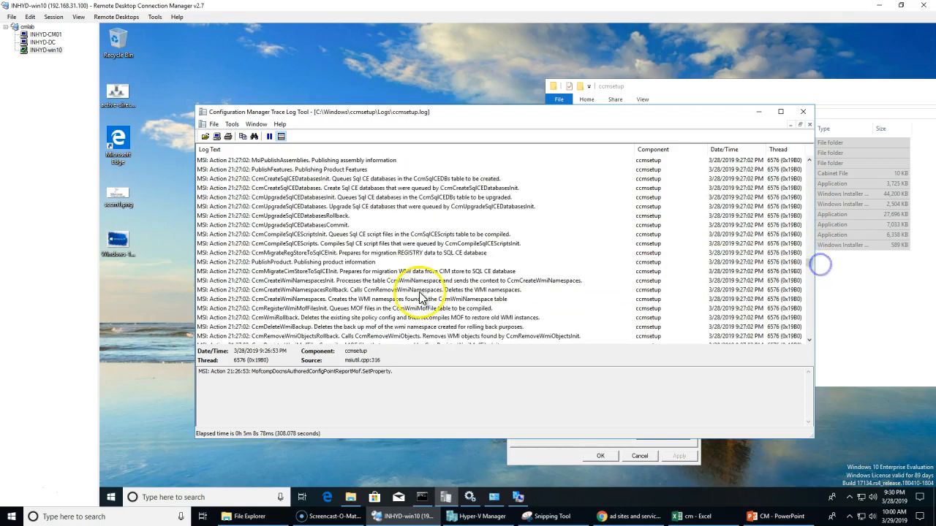
scroll(419, 291, down, 5)
scroll(421, 296, down, 5)
click(414, 264)
click(390, 291)
click(380, 315)
scroll(381, 310, down, 10)
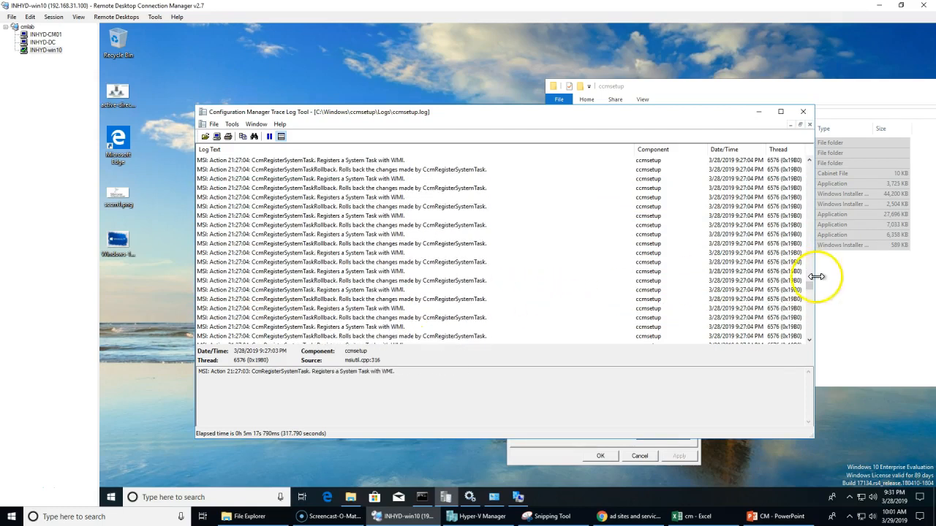
- Examine the closing entries of ccmsetup.log on RemoveExistingProducts and the client.msi installation result
drag(807, 317, 810, 338)
click(303, 262)
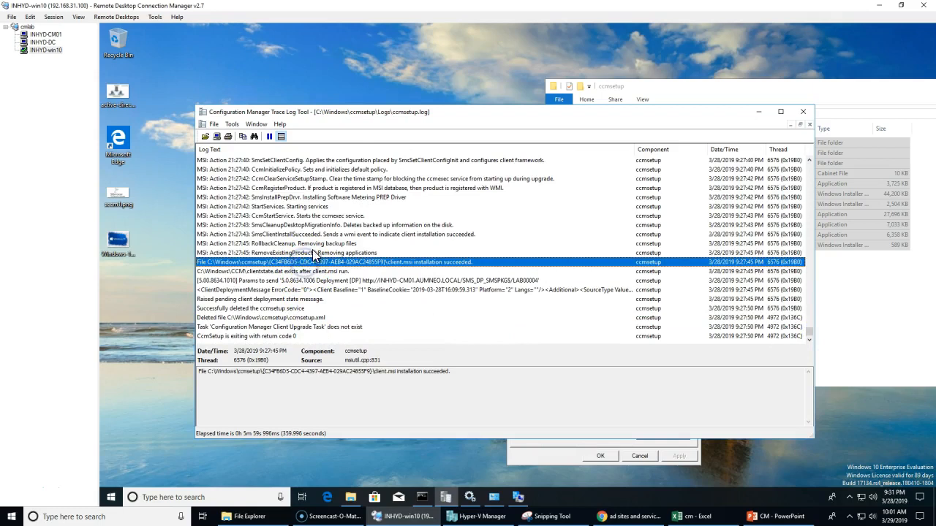
click(313, 251)
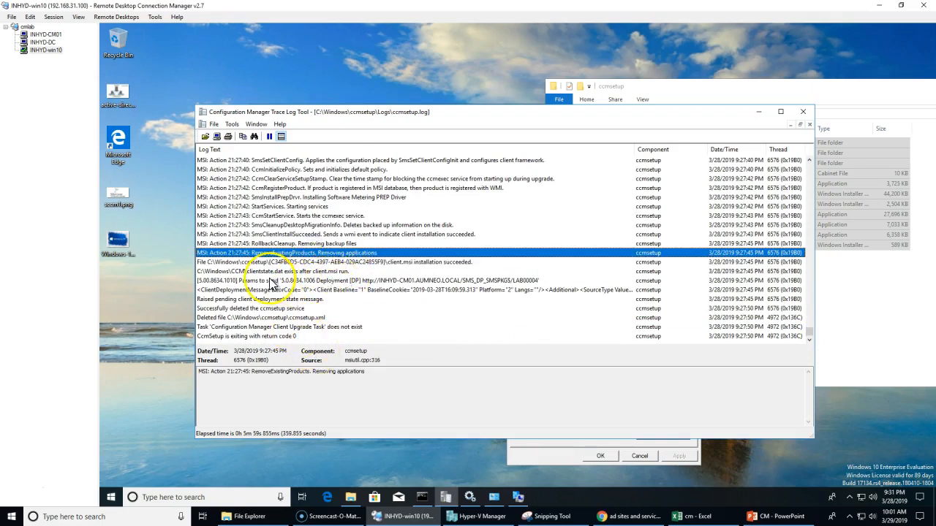
click(249, 263)
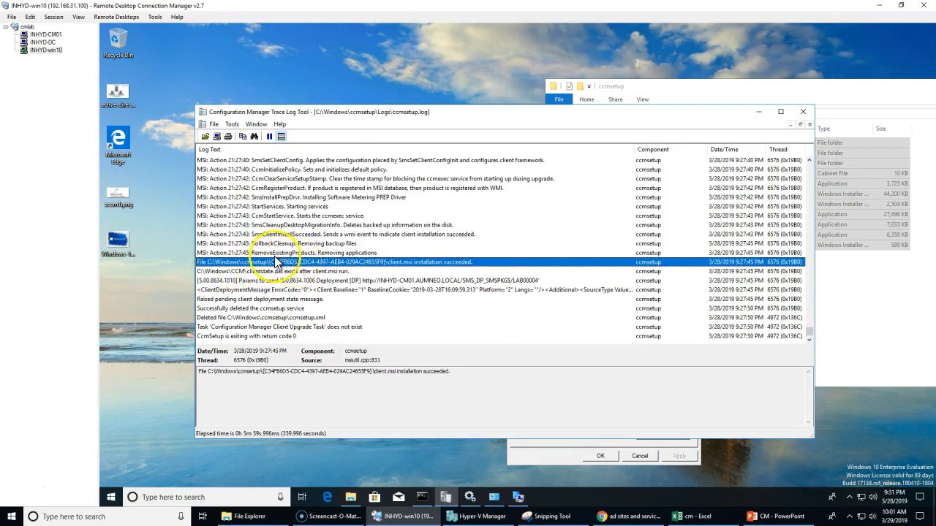
click(272, 252)
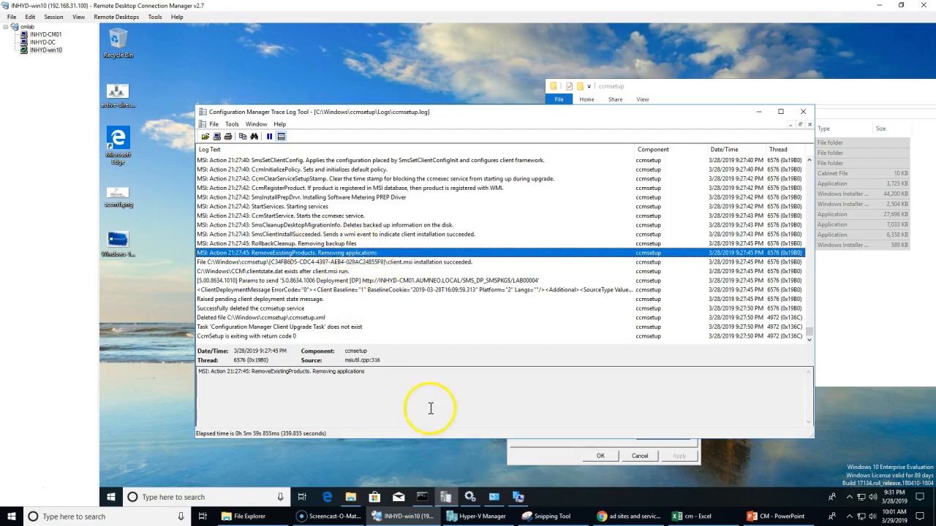
- View client.msi inside the {C34FB6D5-CDC4-4397-AEB4-029AC24855F9} folder, reposition the folder window and return to the ccmsetup folder
click(350, 499)
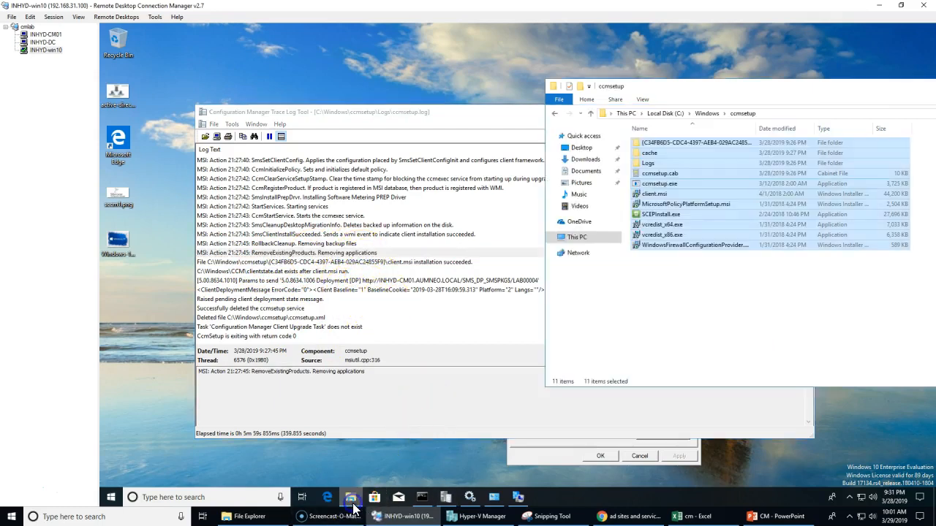
double_click(660, 144)
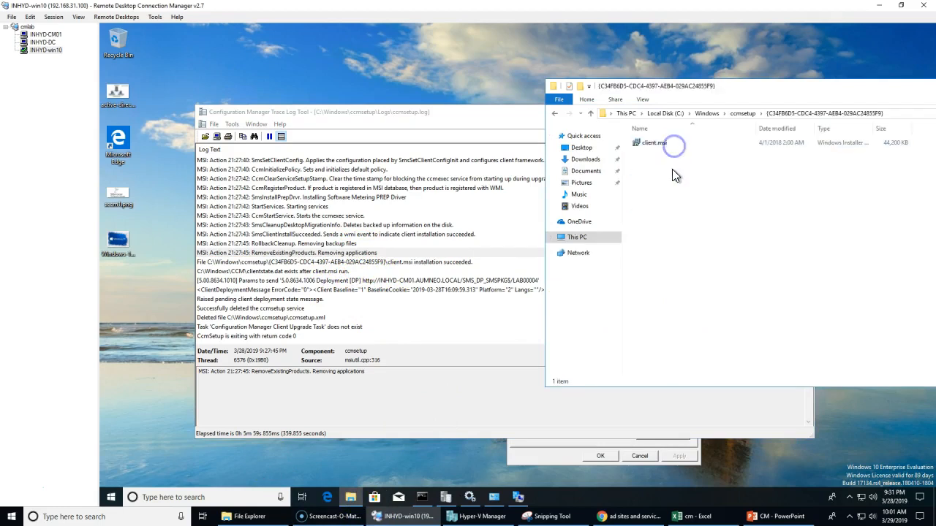
drag(679, 88, 585, 119)
click(645, 143)
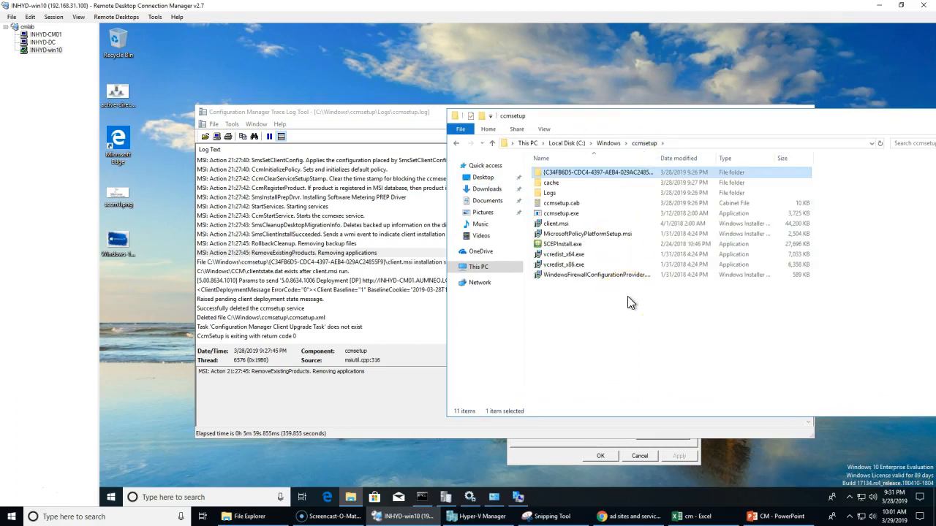
double_click(581, 176)
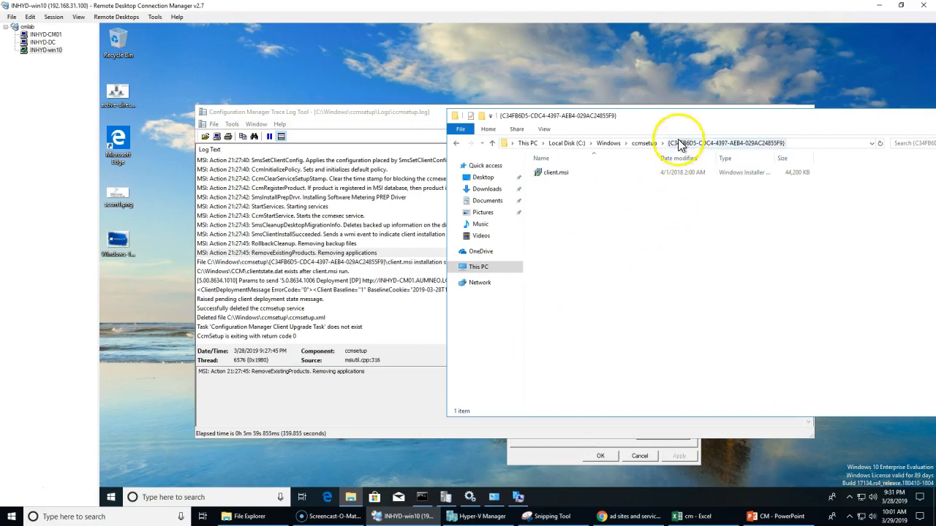
click(647, 142)
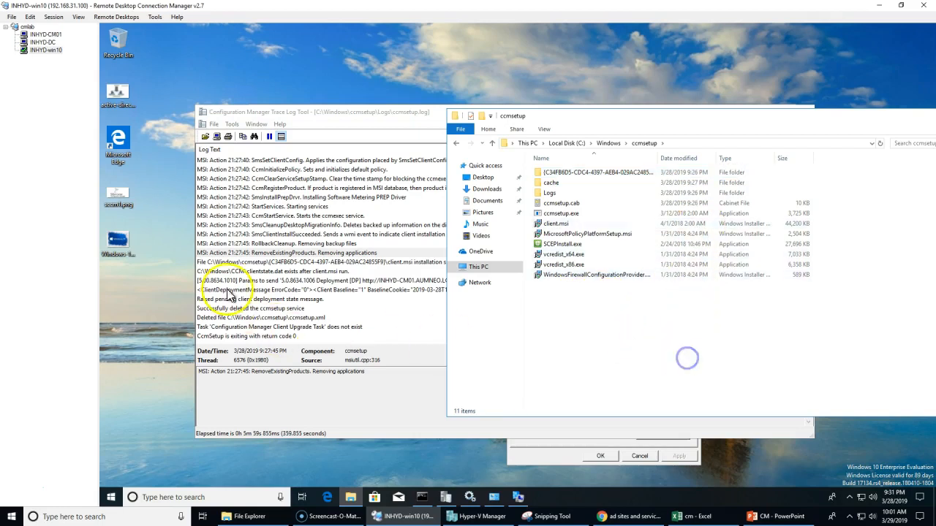
- Match the log's client.msi installation entry to the file in the GUID-named folder and review the setup files in ccmsetup
click(311, 262)
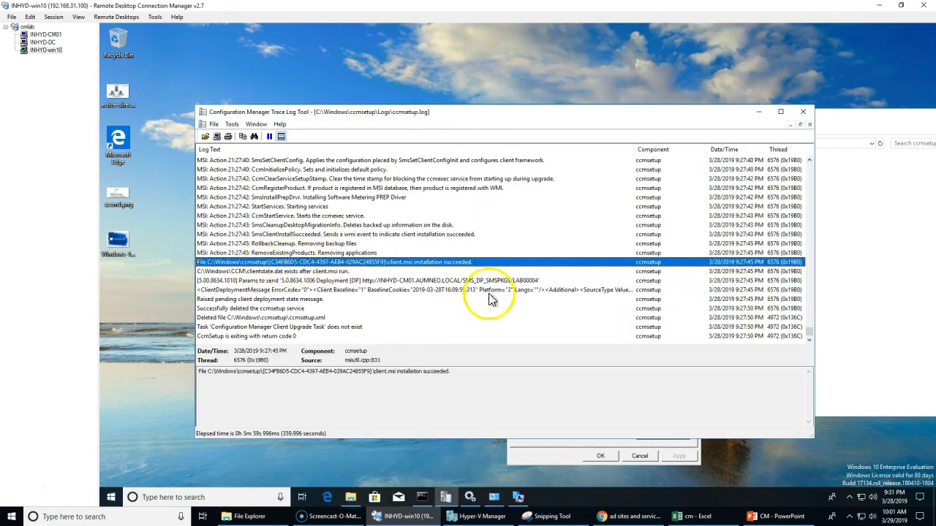
click(846, 359)
double_click(584, 173)
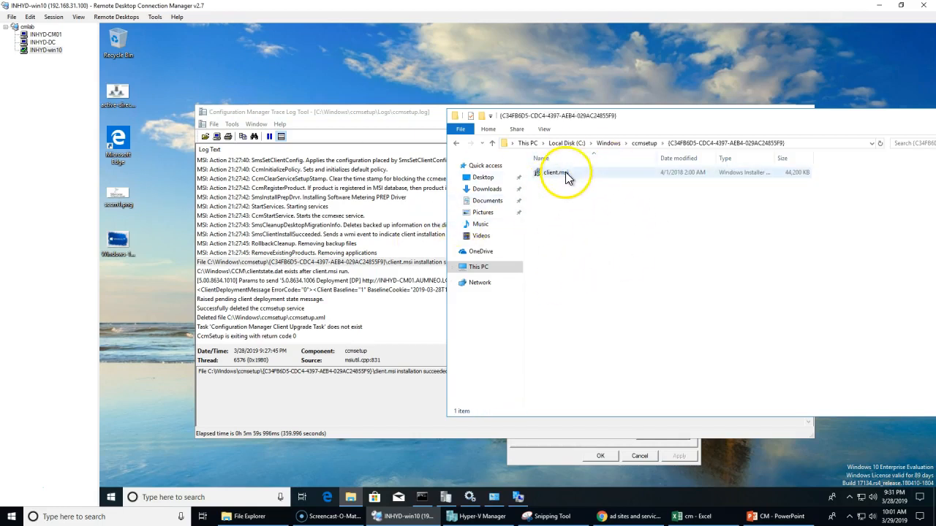
click(644, 143)
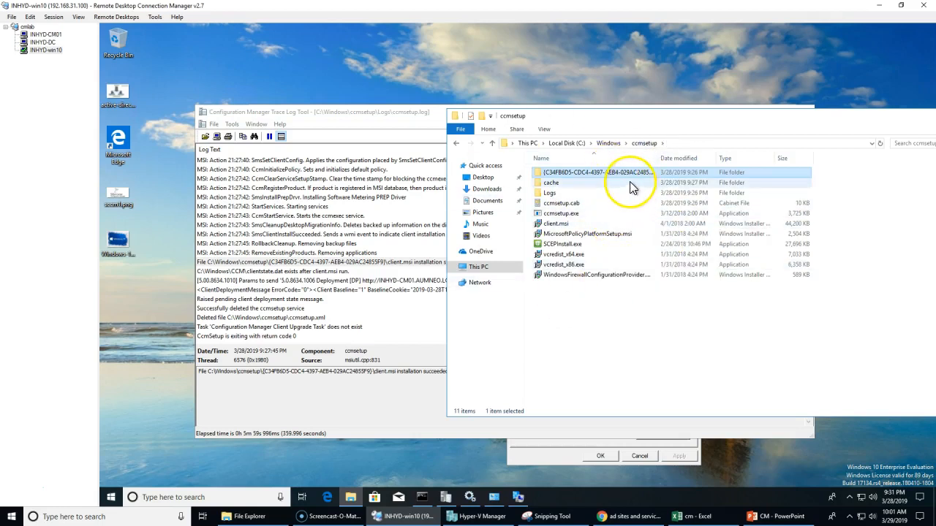
drag(677, 344, 535, 215)
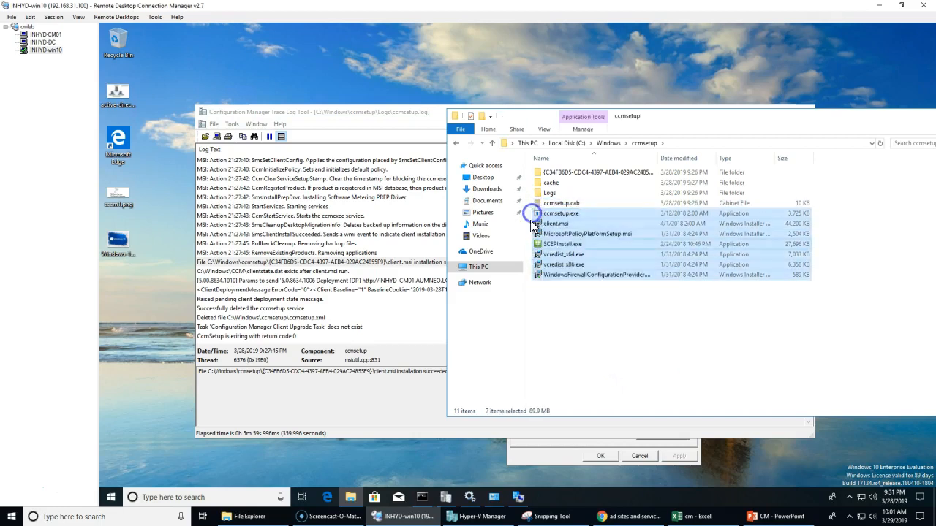
click(594, 311)
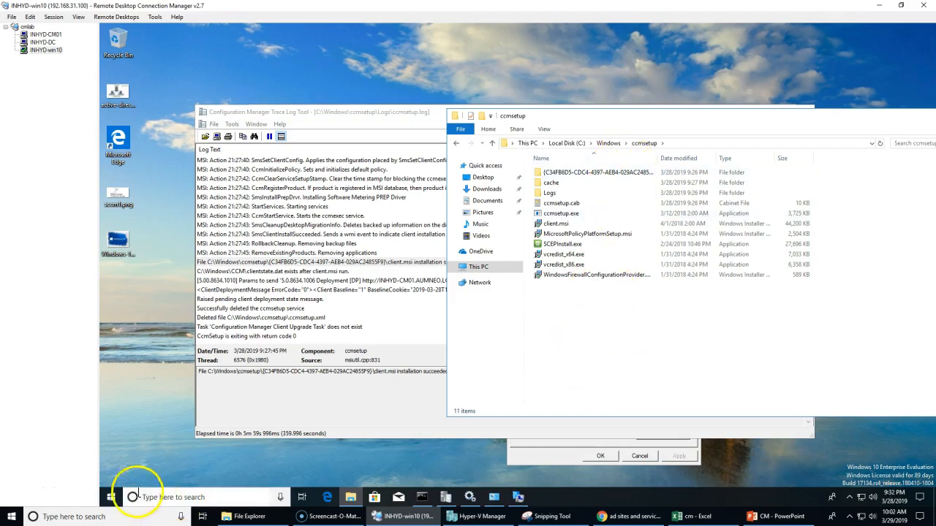
- Check the installed programs in Programs and Features and go up to All Control Panel Items
right_click(115, 503)
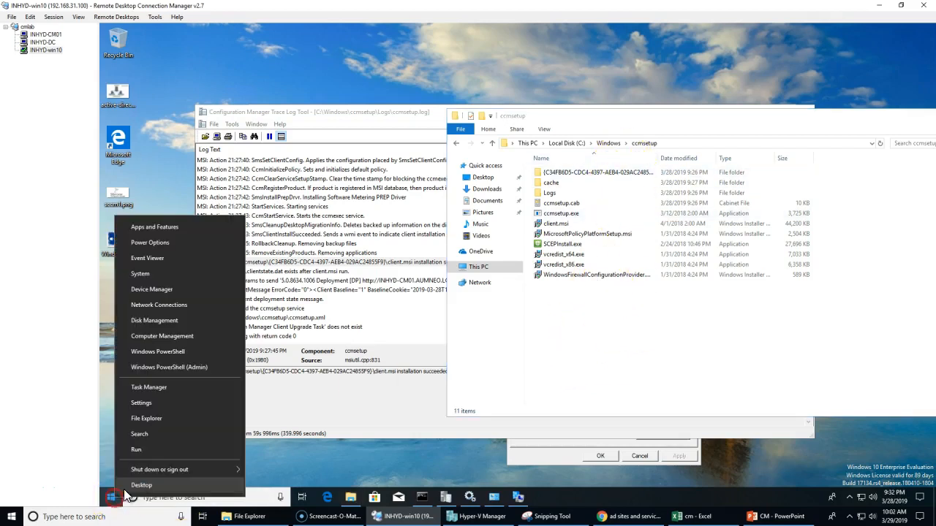
click(161, 455)
key(Return)
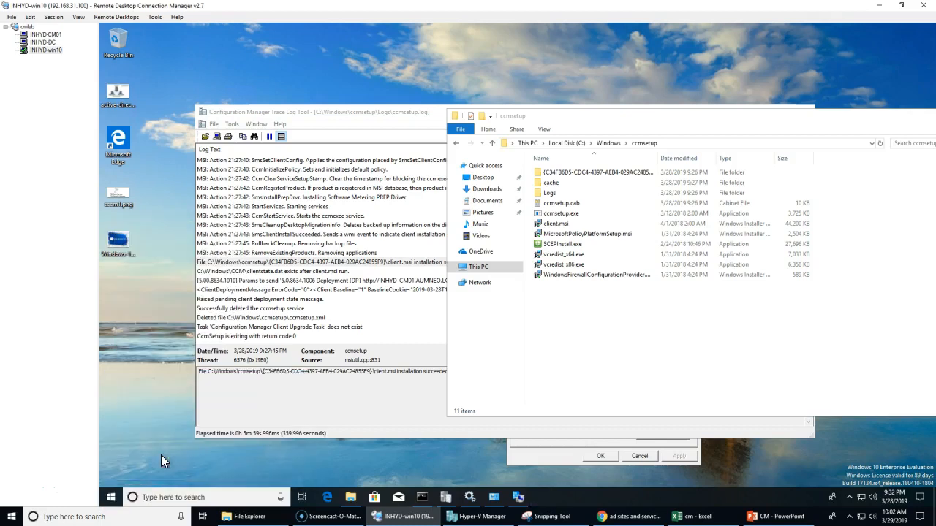
click(291, 258)
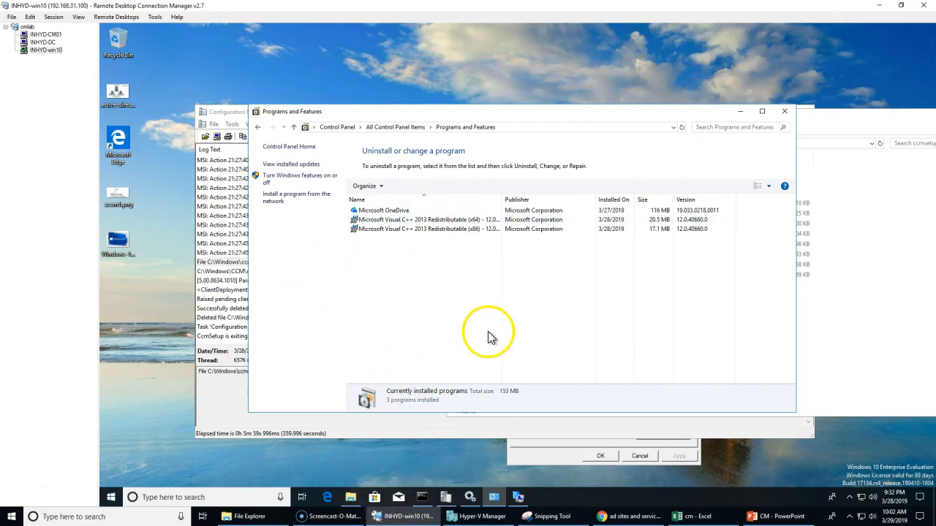
click(402, 126)
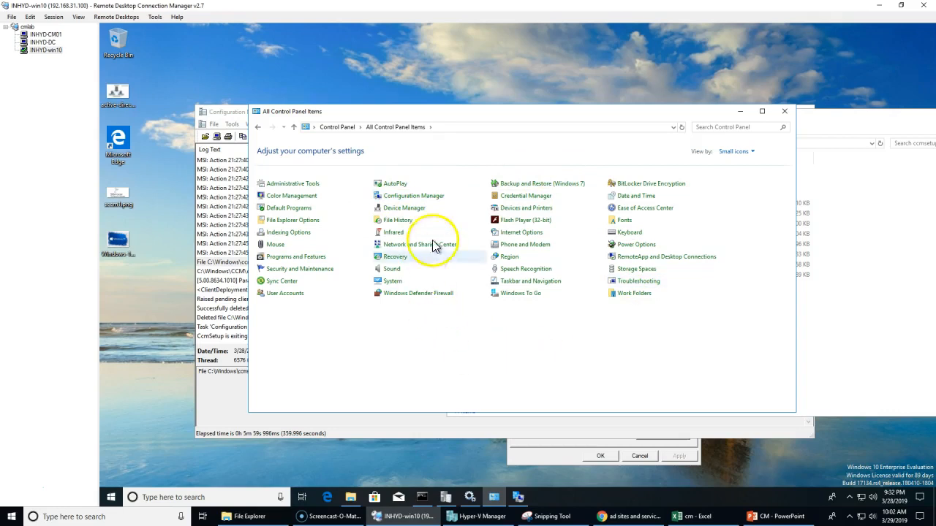
- Open Software Center from the Microsoft System Center group of installed apps
click(111, 498)
scroll(156, 437, down, 5)
scroll(155, 437, up, 5)
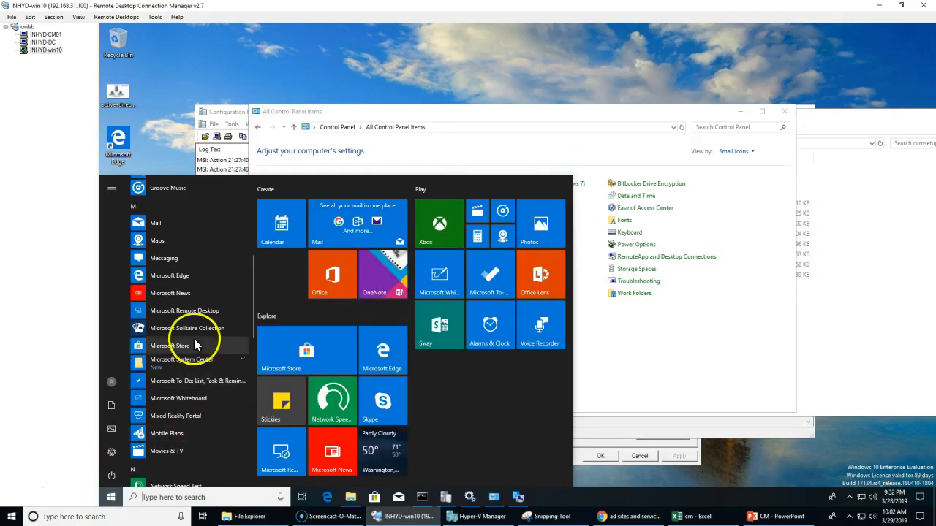
click(193, 361)
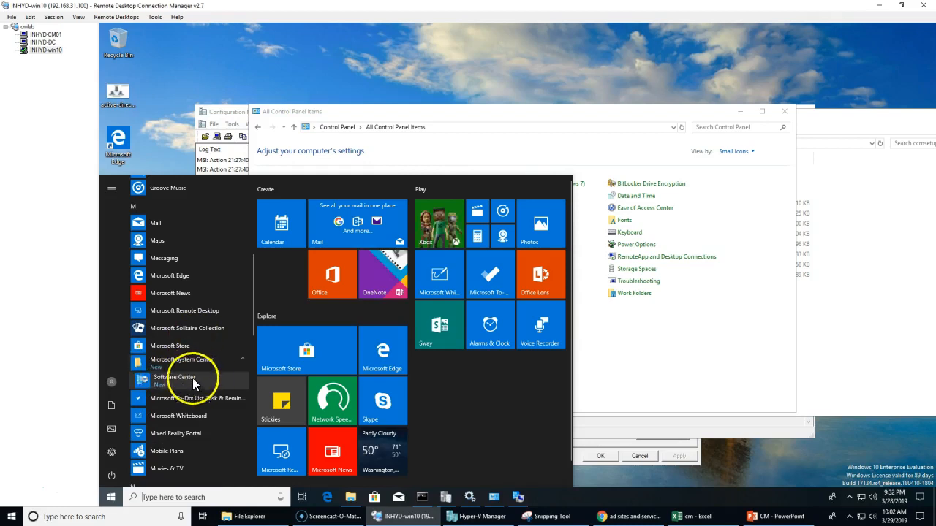
click(181, 382)
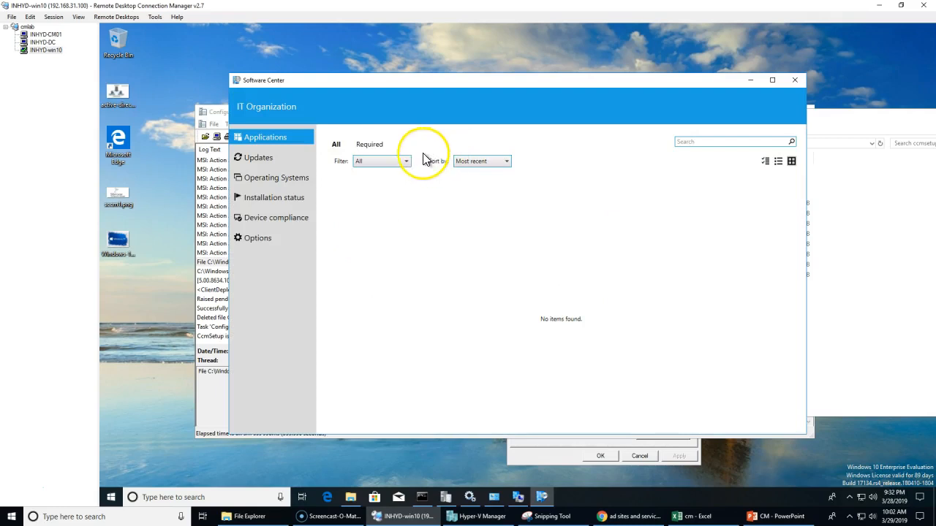
- Review Software Center's Applications, Updates, Operating Systems, Installation status, Device compliance and Options pages, and close it
click(255, 158)
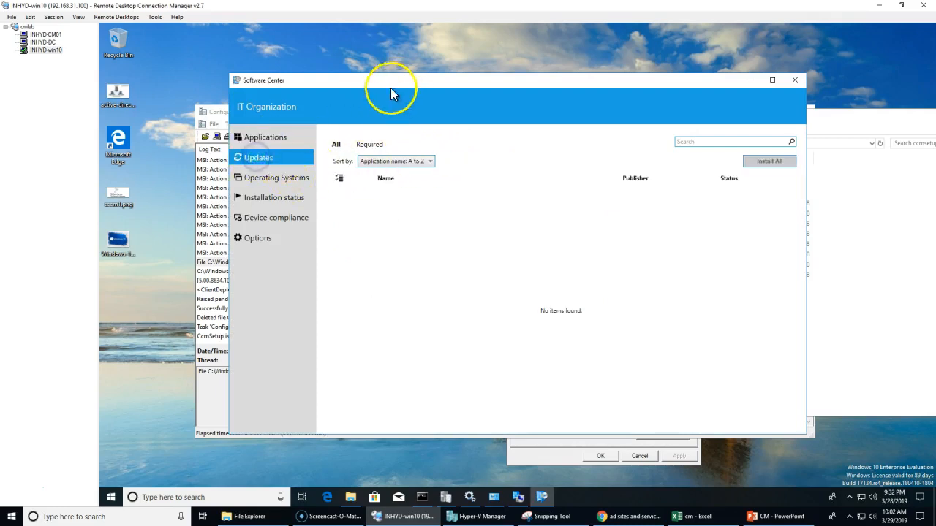
click(255, 138)
click(256, 163)
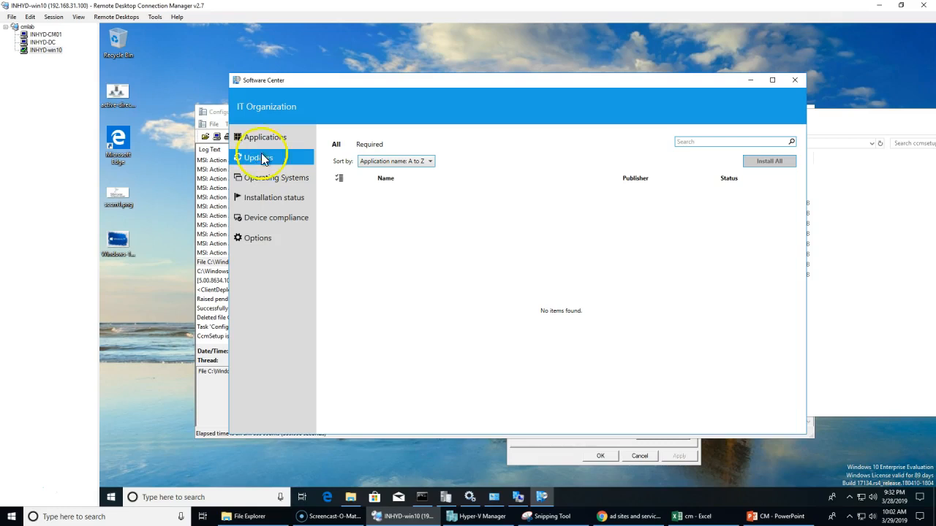
click(267, 139)
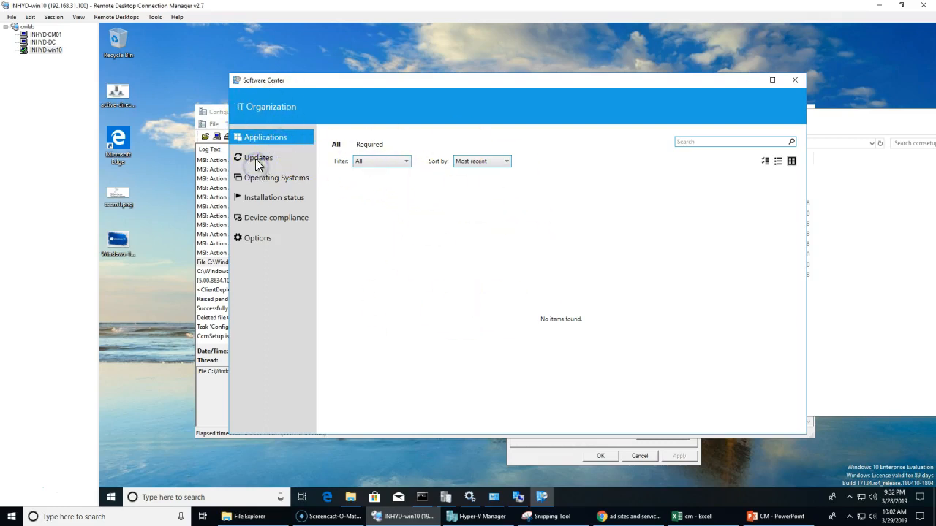
click(258, 162)
click(269, 181)
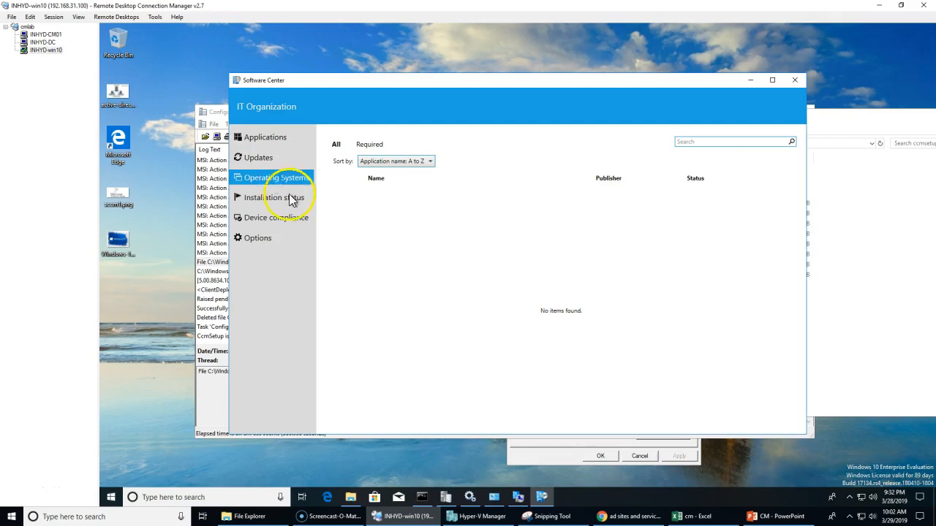
click(281, 200)
click(281, 218)
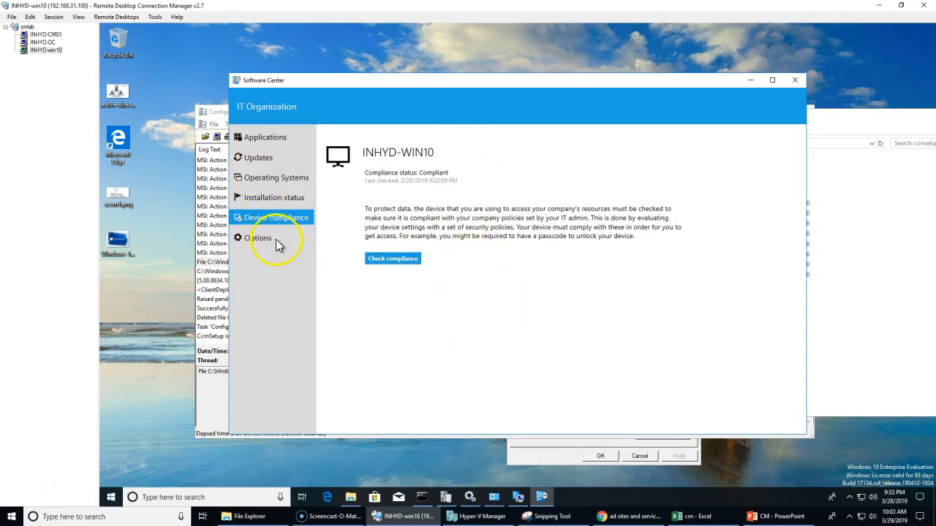
click(259, 239)
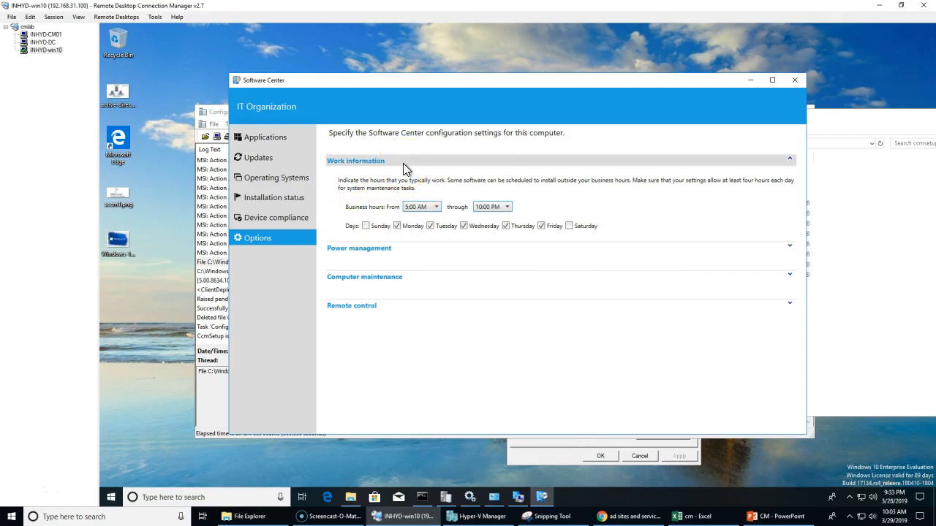
click(276, 138)
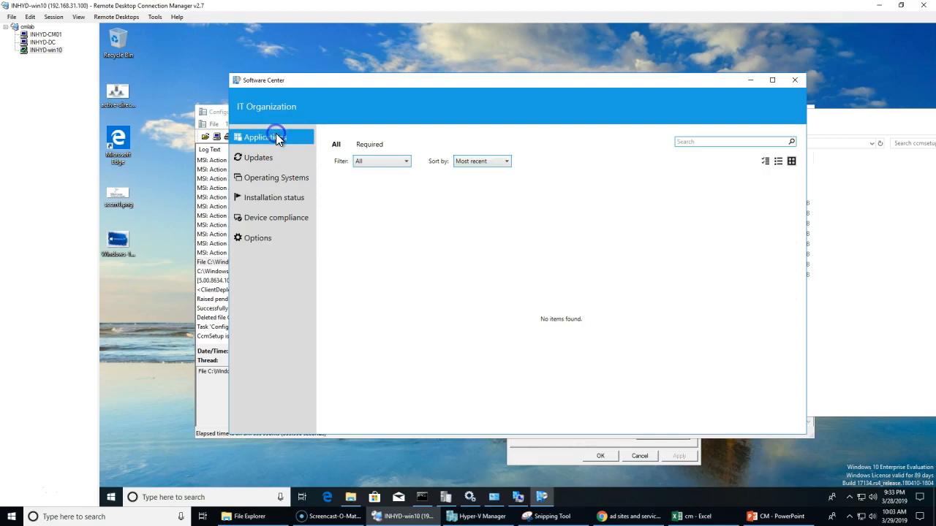
click(793, 80)
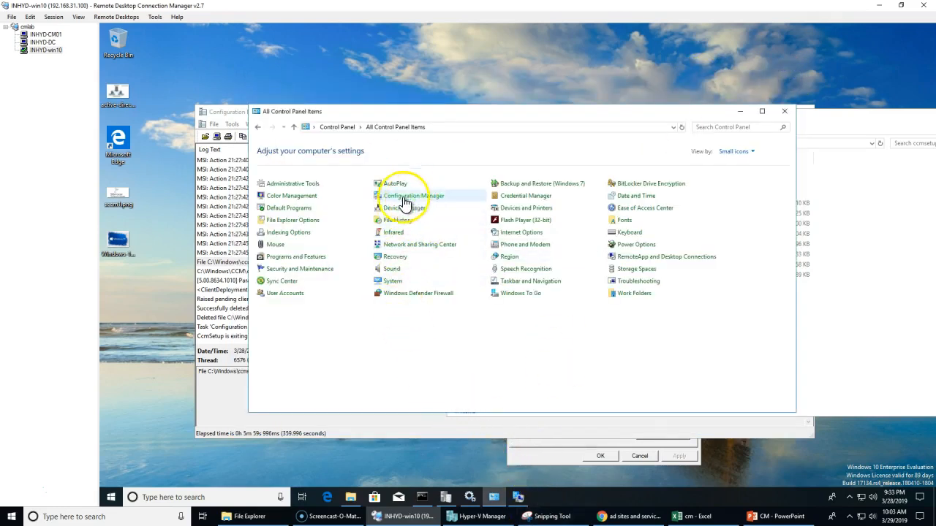
- View the client actions in Configuration Manager Properties and examine the final ccmsetup.log entries on service deletion and the return code
click(542, 457)
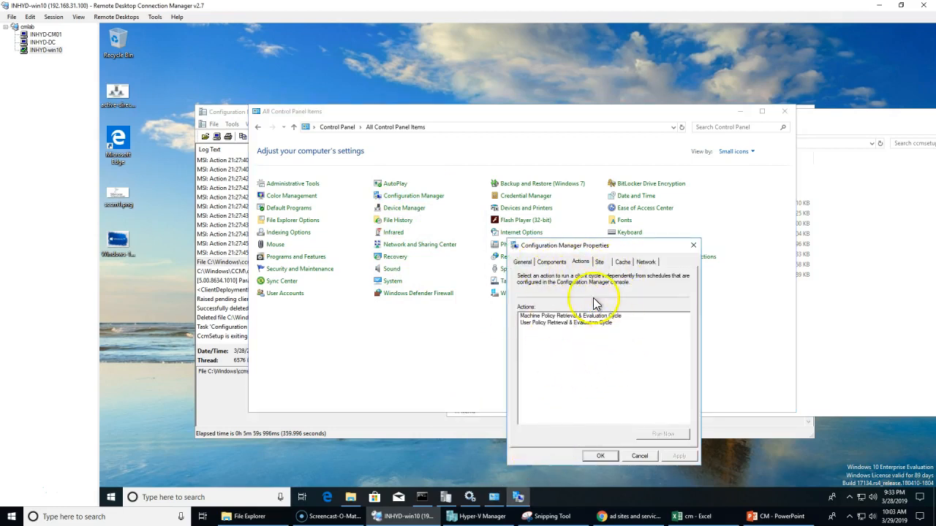
click(232, 263)
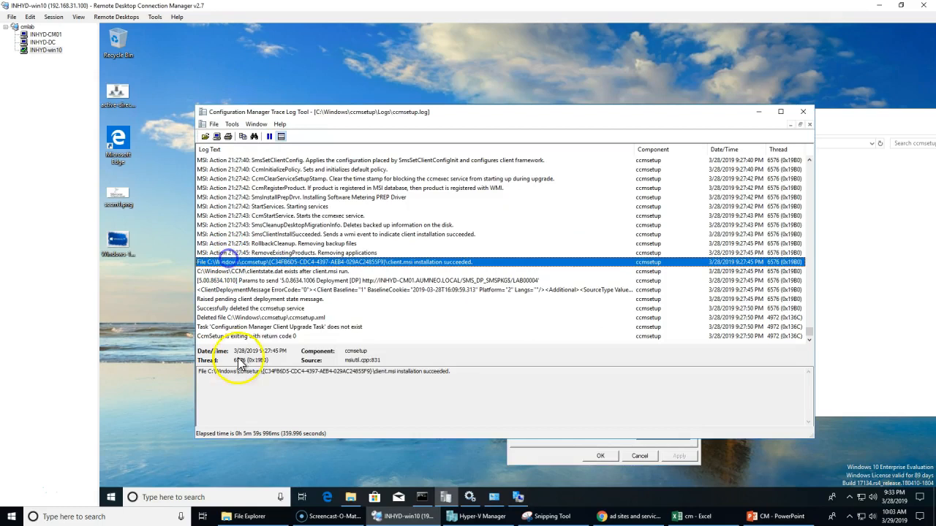
click(290, 336)
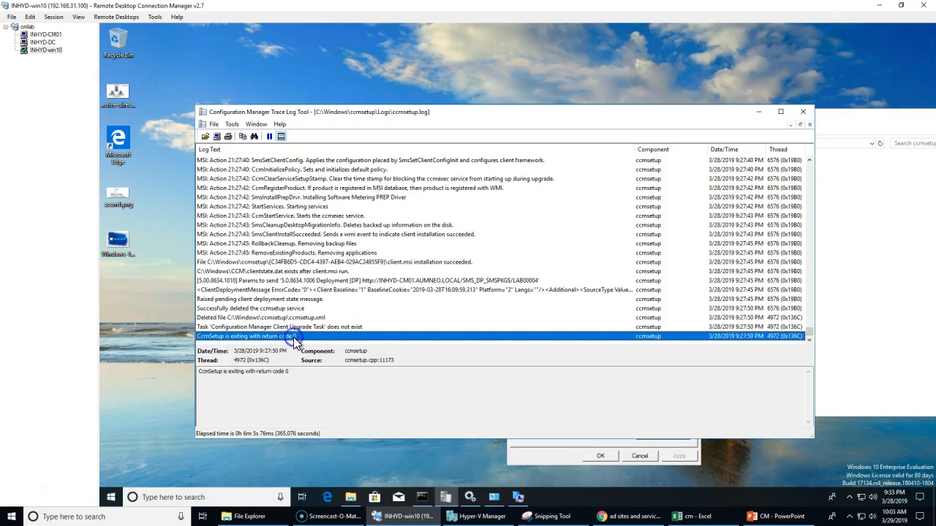
click(323, 289)
click(329, 309)
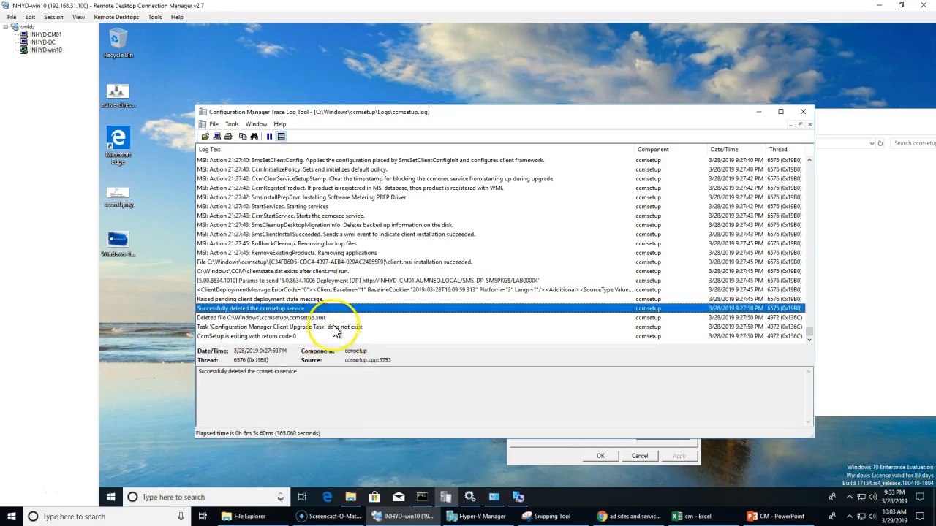
- Examine the ccmsetup.log MSI actions from CcmRegisterProduct and SmsInstallPrepDrvr through StartServices
scroll(334, 326, up, 2)
click(337, 280)
click(337, 291)
click(335, 299)
click(299, 263)
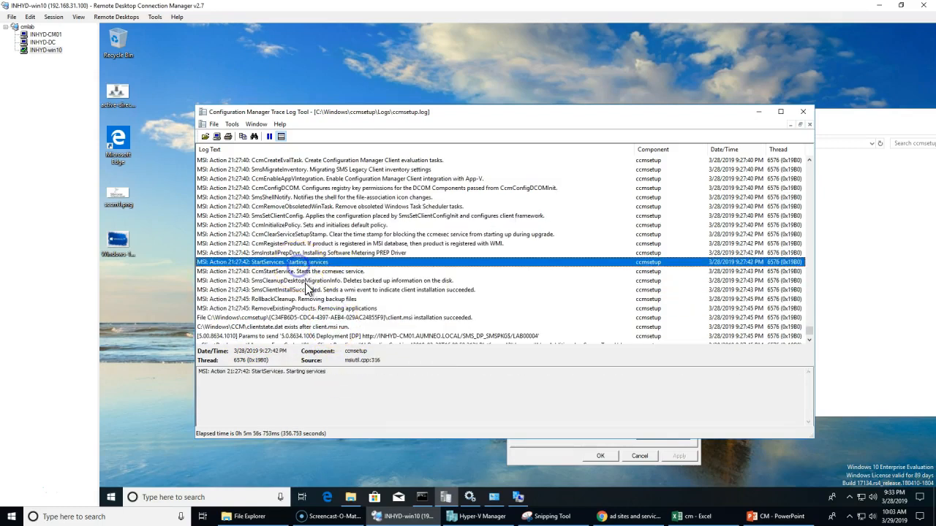
click(420, 243)
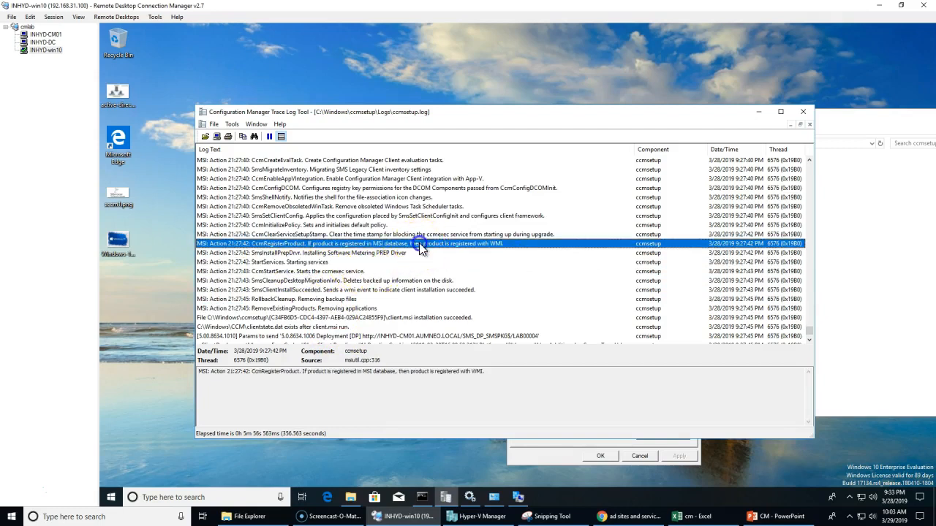
click(301, 254)
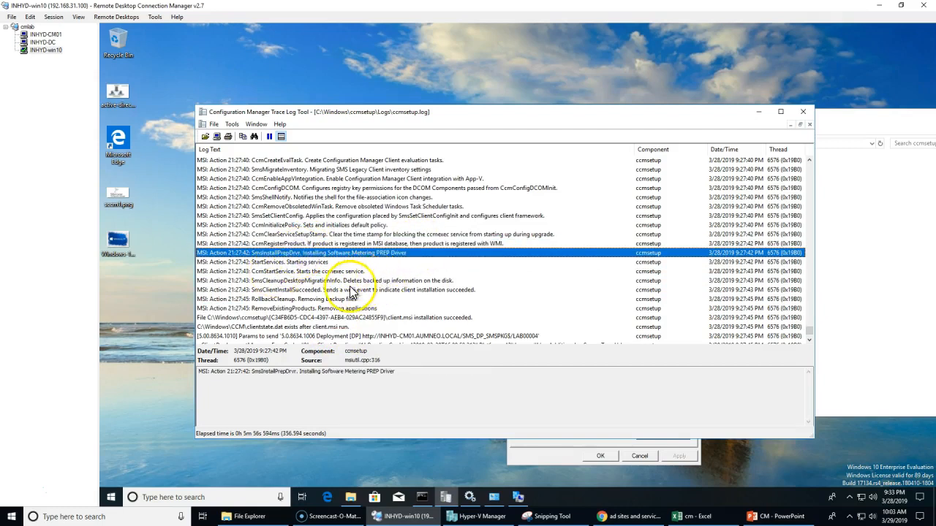
click(301, 262)
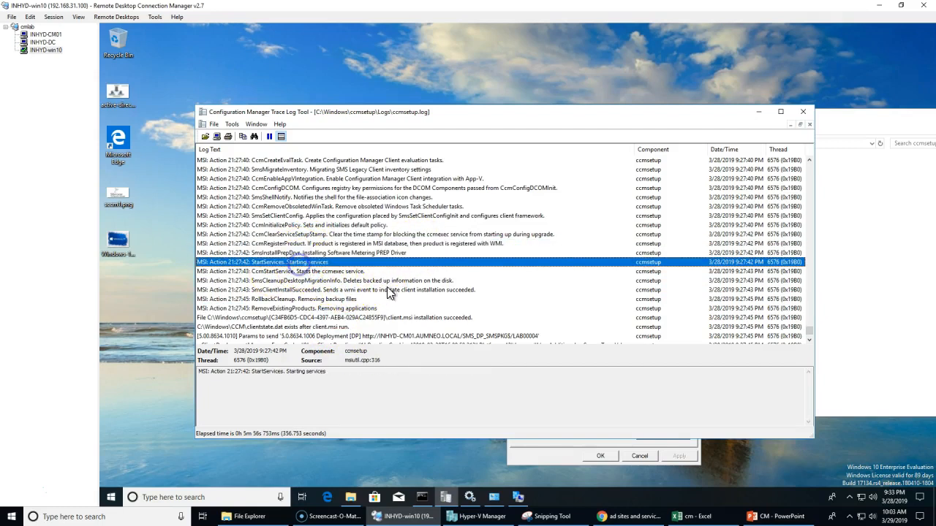
- Find the ConfigMgr Task Sequence Agent and SMS Agent Host services in the maximized Services window
click(468, 497)
double_click(540, 112)
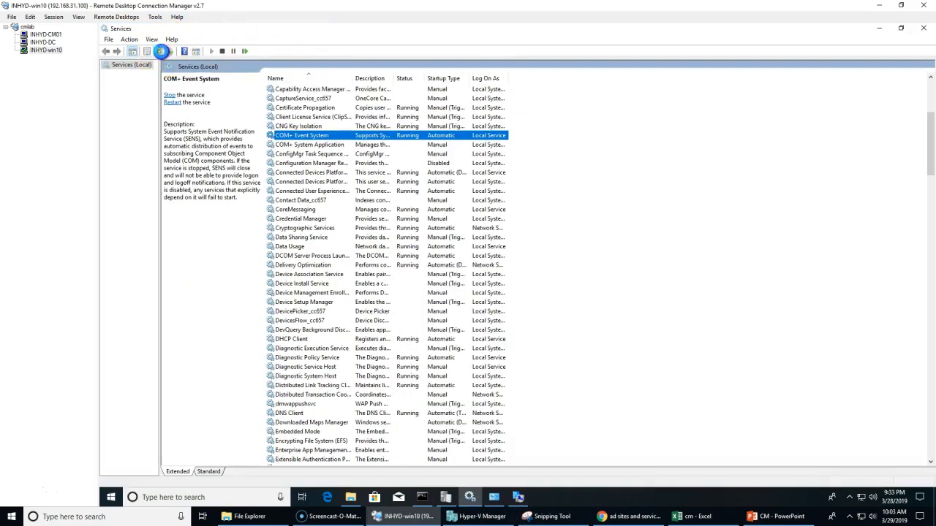
click(306, 154)
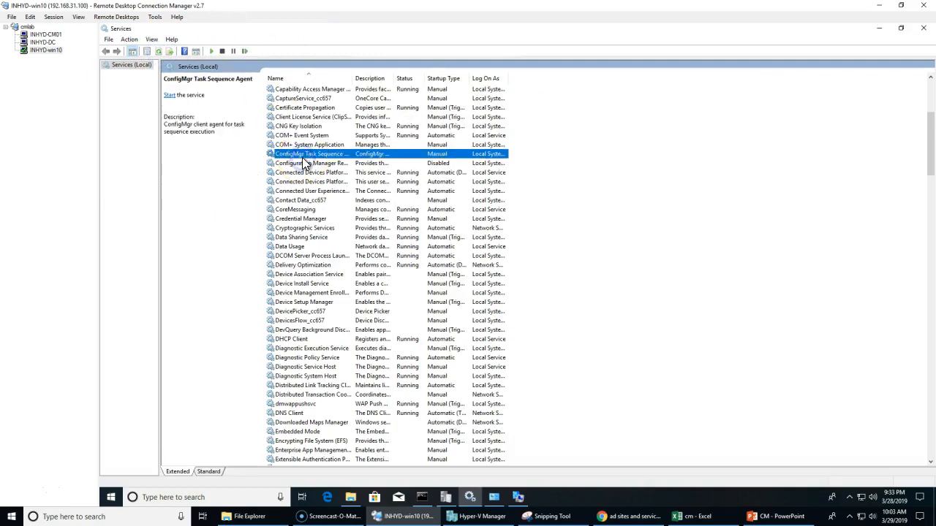
text(sms)
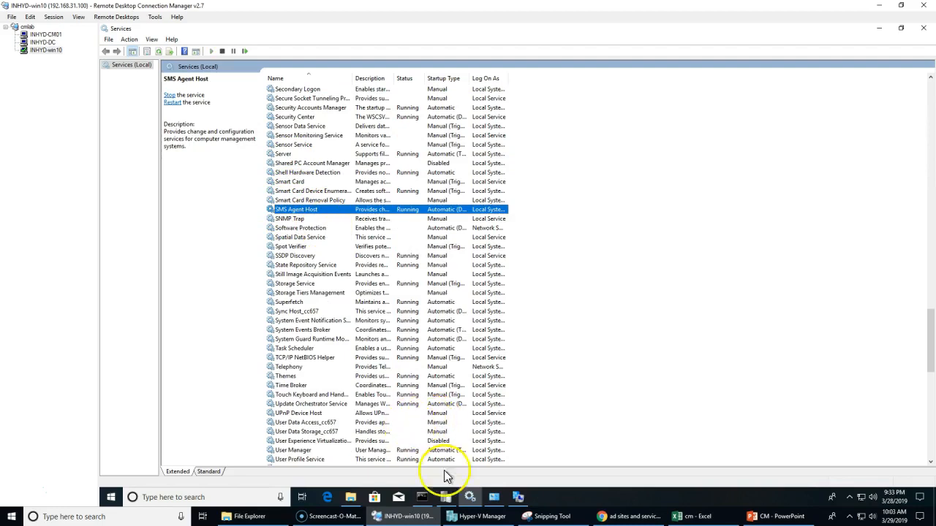
- Compare the services with the CcmRegisterProduct, SmsInstallPrepDrvr and StartServices entries in ccmsetup.log
click(445, 497)
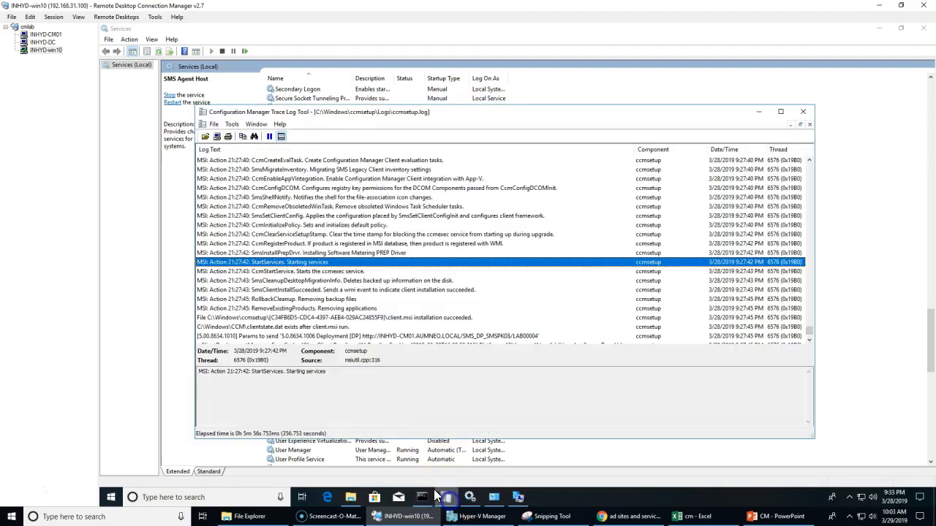
click(287, 254)
click(296, 244)
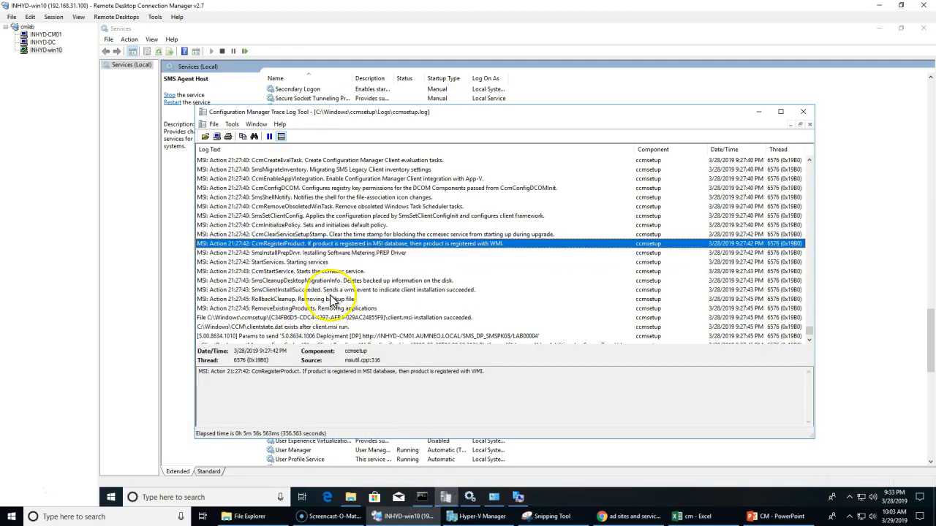
click(301, 263)
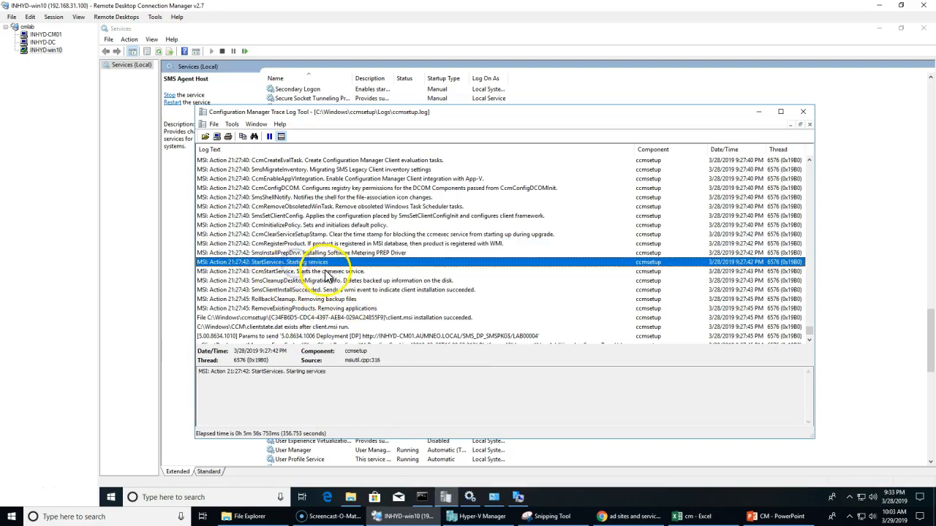
- Check the service name and executable path in the SMS Agent Host properties and close them without changes
click(441, 497)
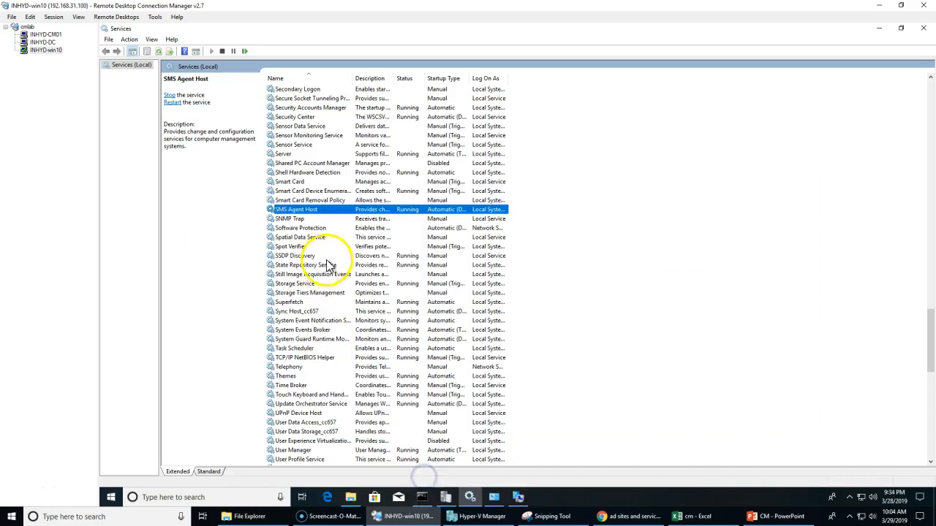
double_click(288, 210)
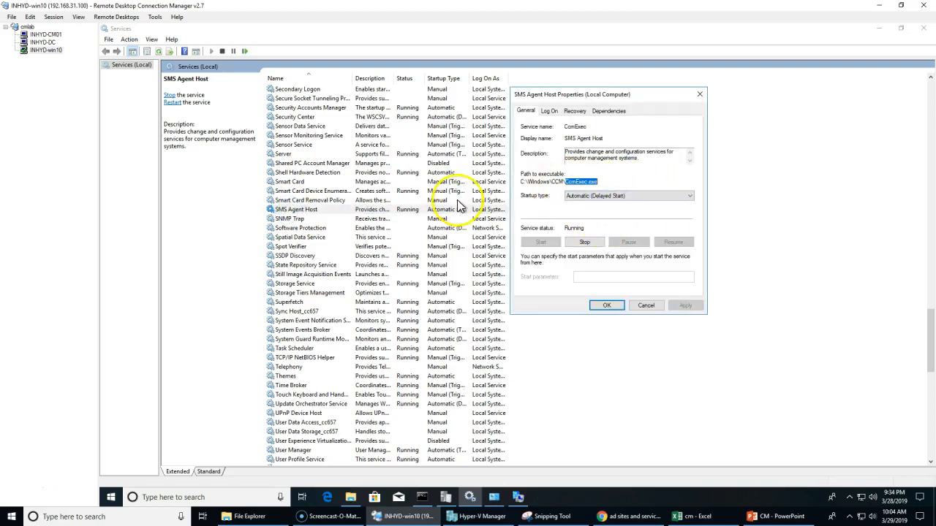
click(643, 305)
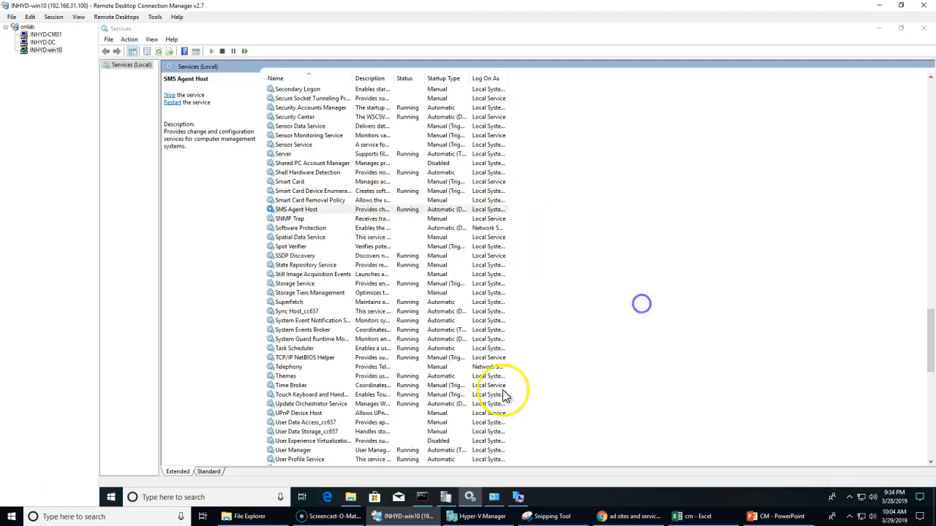
- Examine the client.msi installation result and the CcmRollbackEvalTask and CcmRegisterComponentsRollback entries in ccmsetup.log
click(445, 497)
click(362, 317)
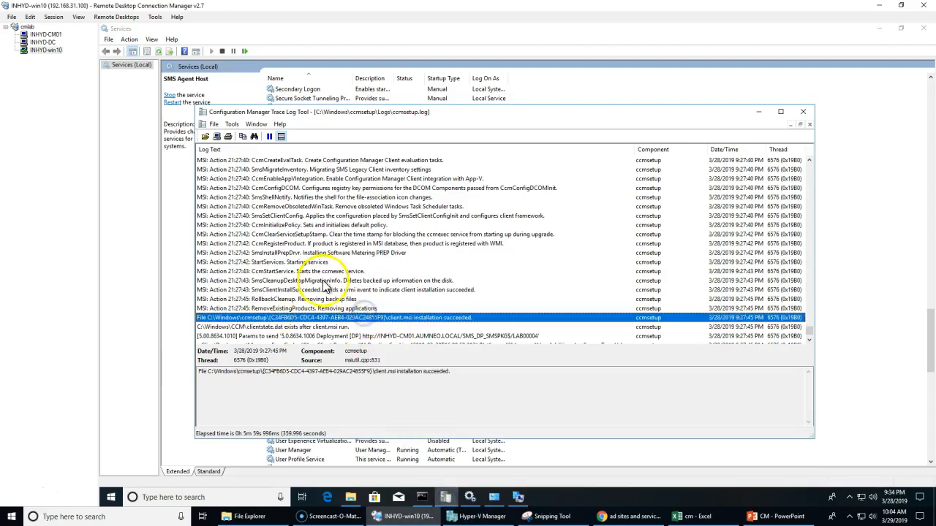
scroll(417, 234, up, 5)
click(416, 290)
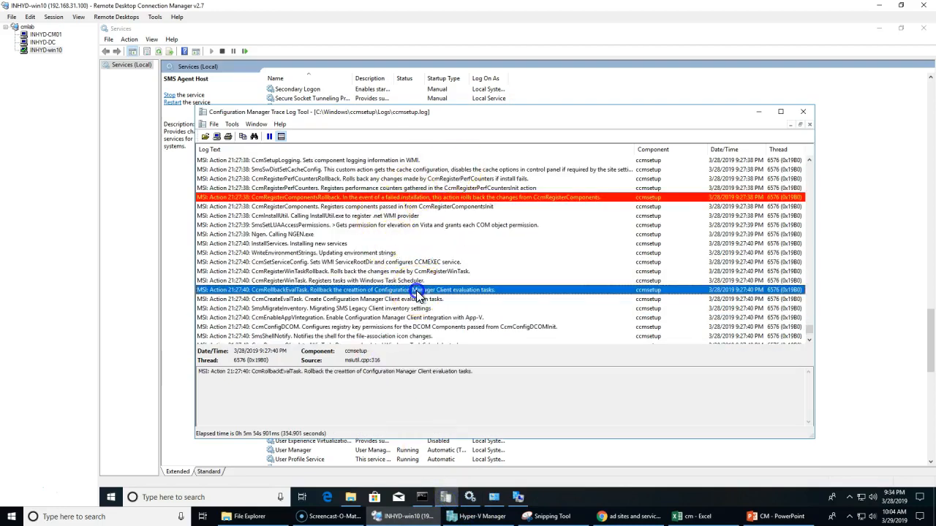
click(302, 197)
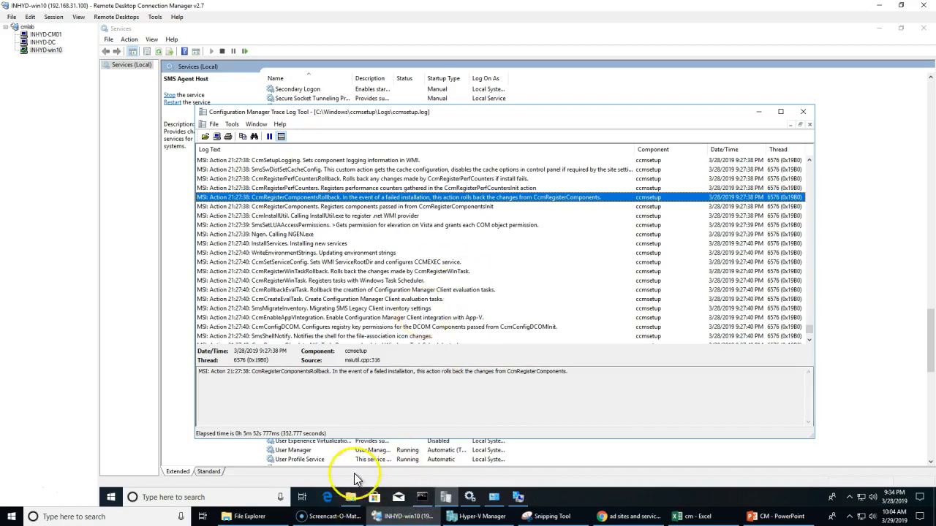
- Inspect ccmsetup.exe, client.msi and the contents of the GUID-named subfolder in C:\Windows\ccmsetup
click(353, 500)
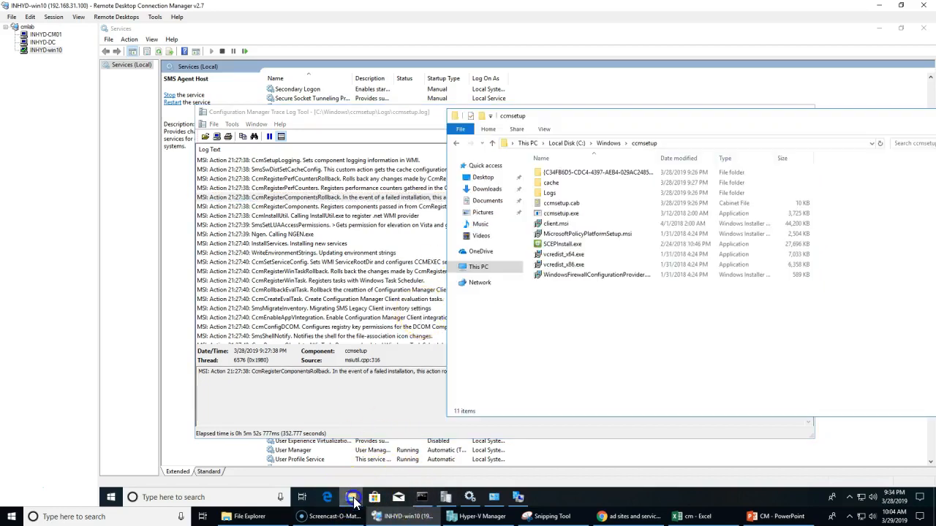
click(563, 213)
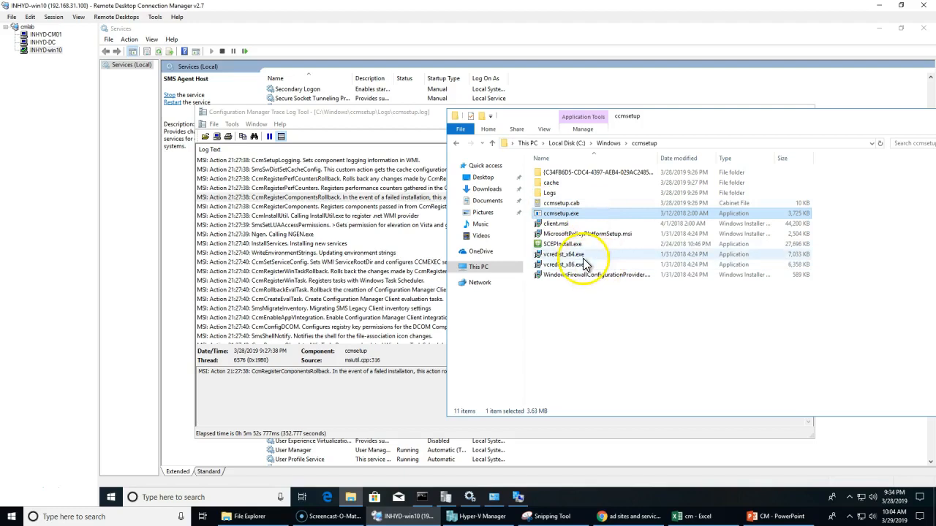
click(565, 224)
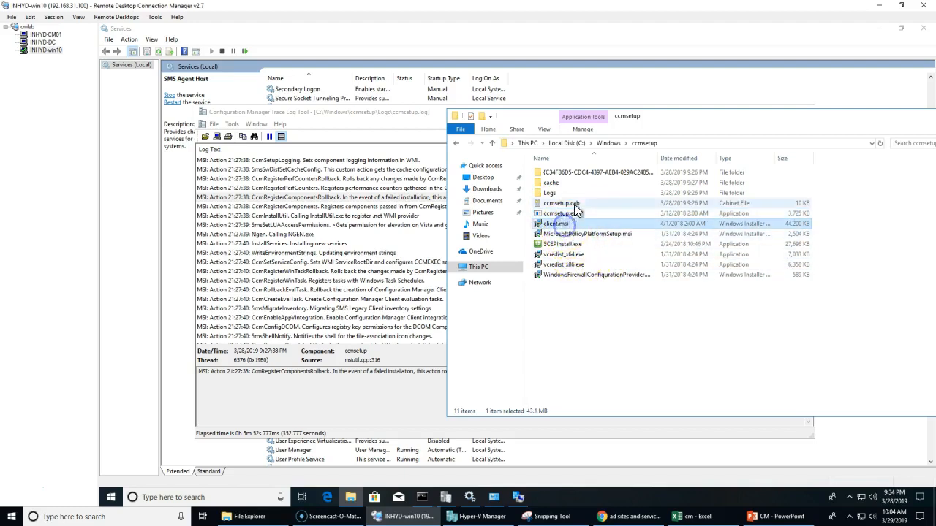
double_click(576, 173)
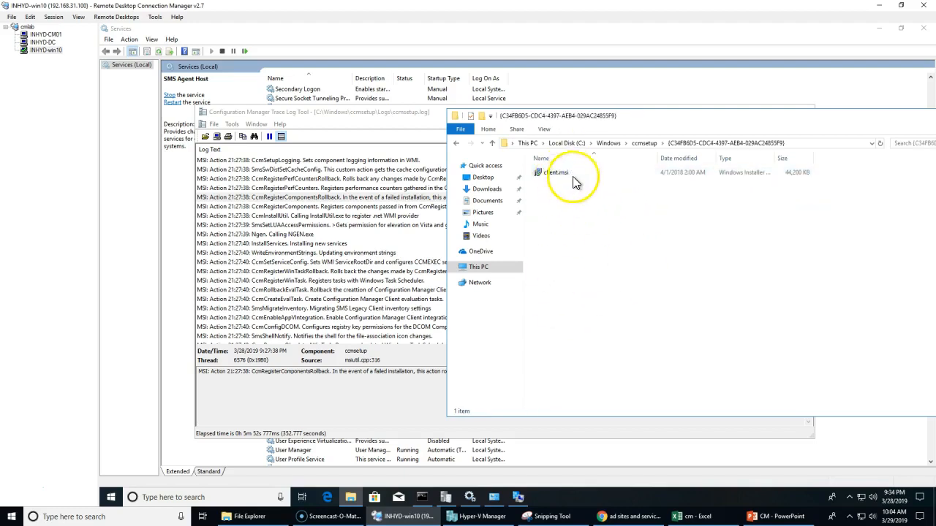
click(642, 143)
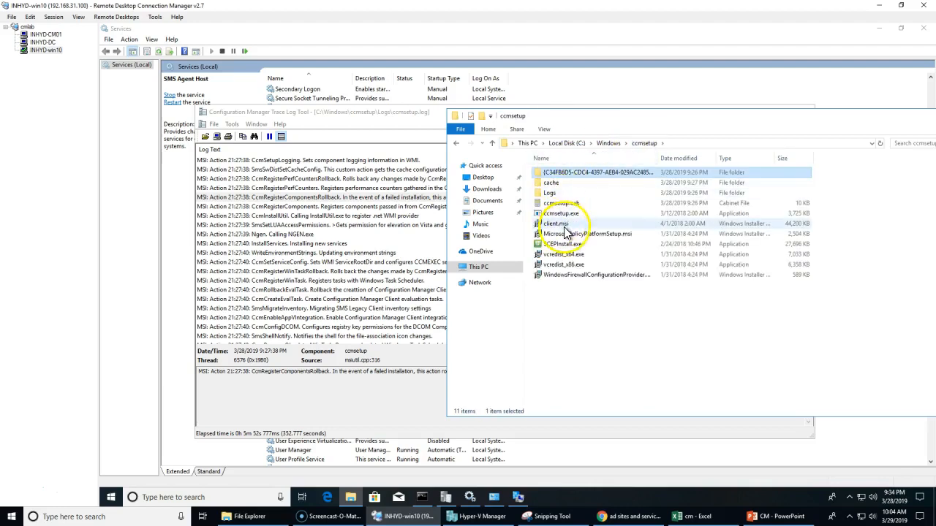
click(565, 225)
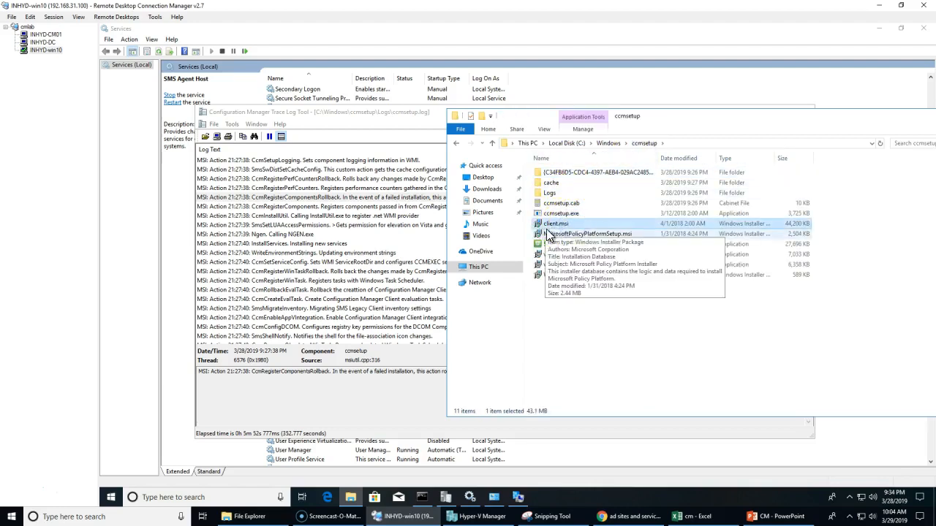
- Open client.msi.log from the C:\Windows\ccmsetup\Logs folder
click(608, 143)
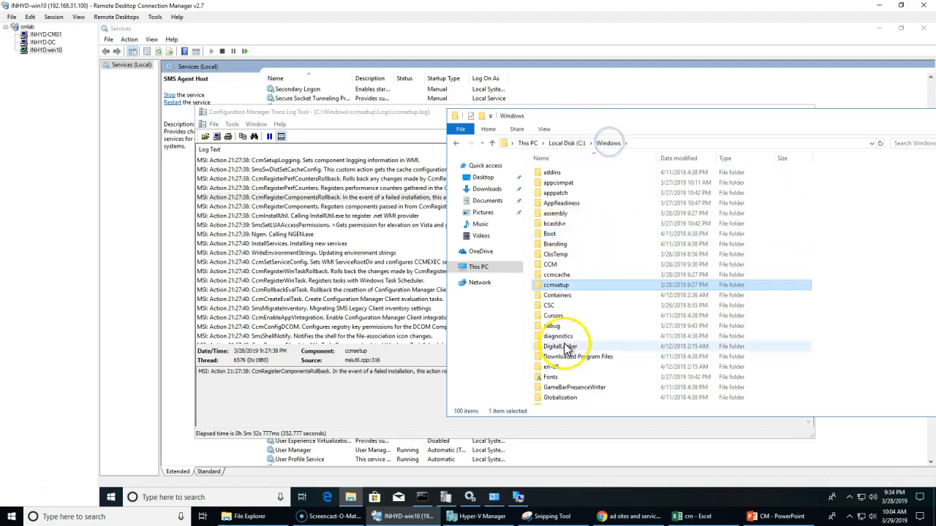
click(560, 288)
double_click(560, 288)
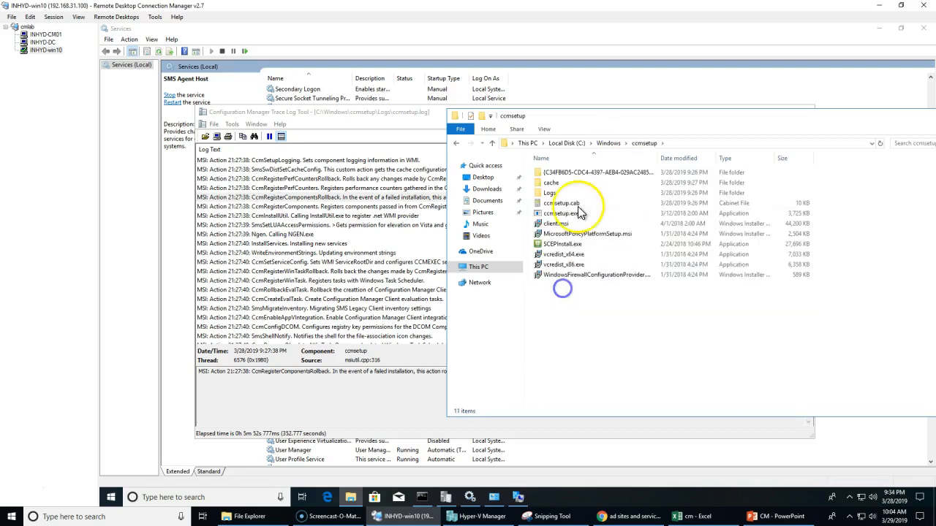
double_click(553, 184)
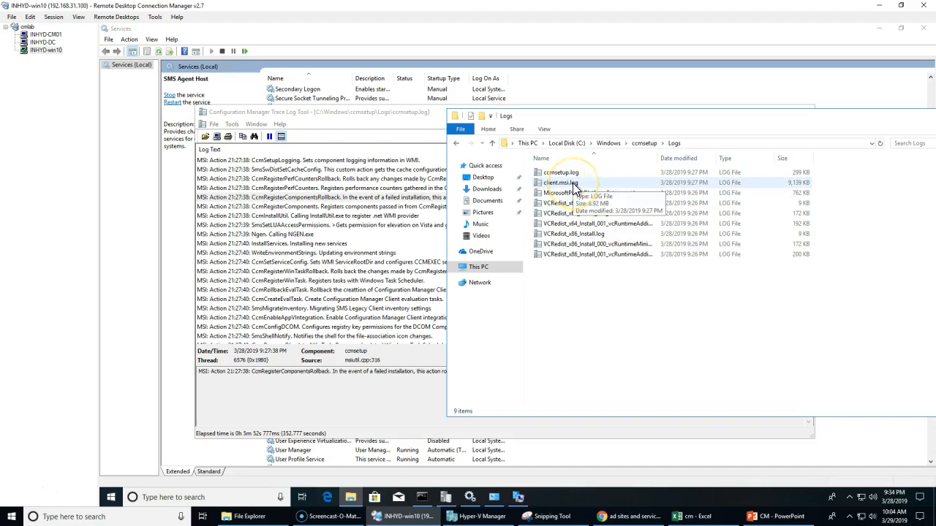
click(783, 184)
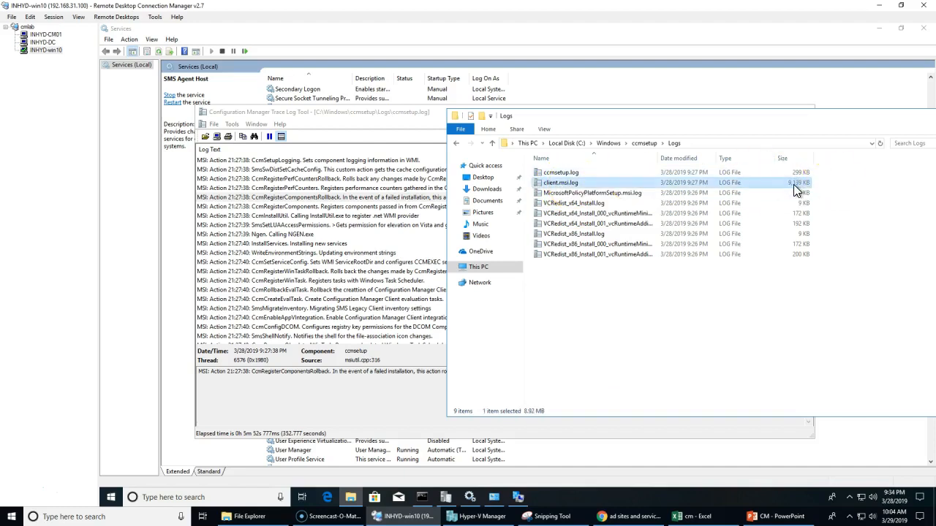
double_click(793, 184)
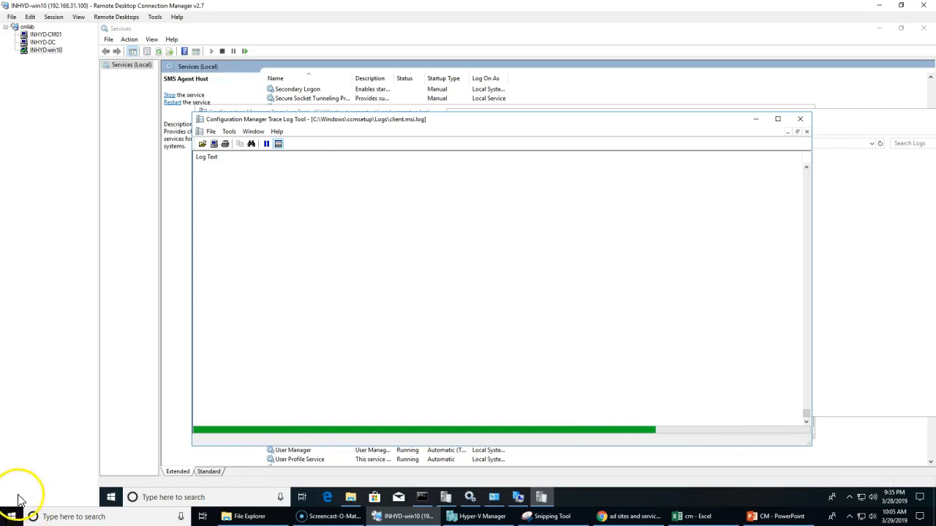
- Check the MainEngineThread entry at the end of client.msi.log and return to the beginning of the log
click(601, 315)
scroll(602, 337, down, 3)
click(367, 334)
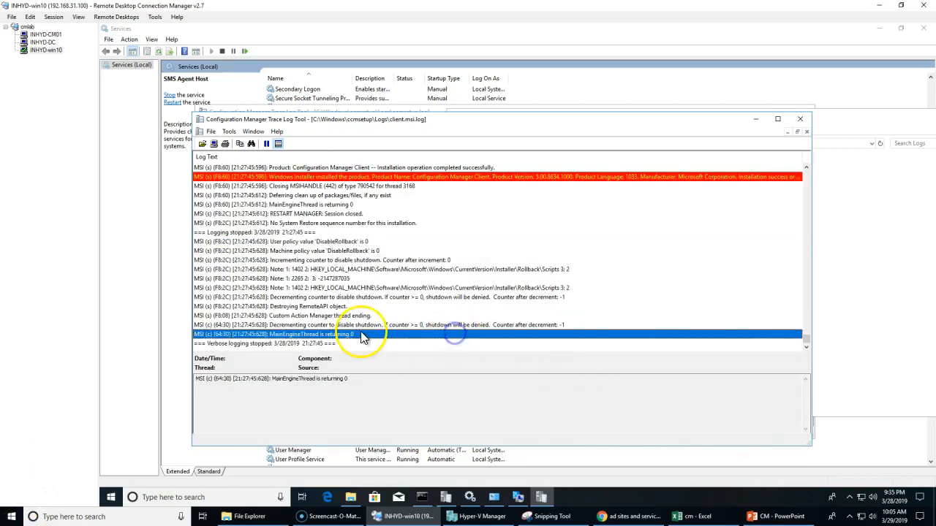
scroll(367, 337, up, 10)
scroll(367, 339, up, 5)
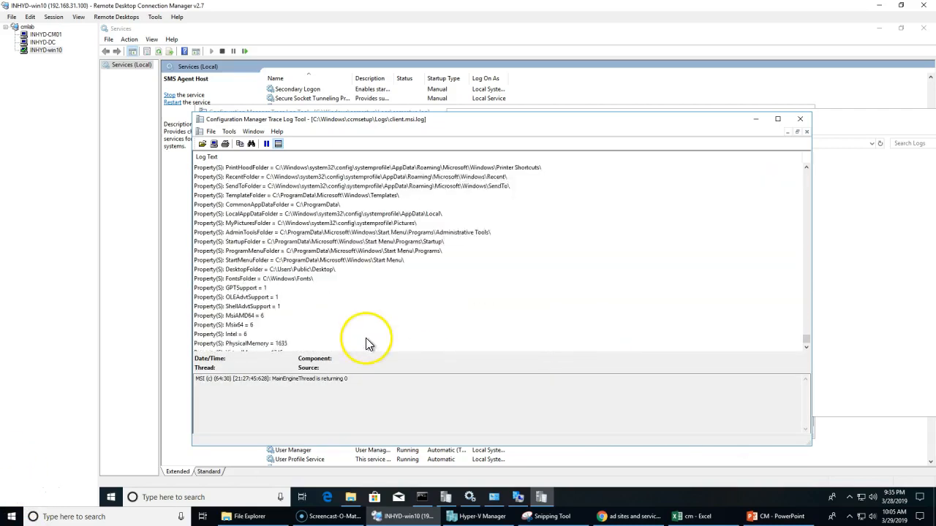
drag(806, 339, 817, 169)
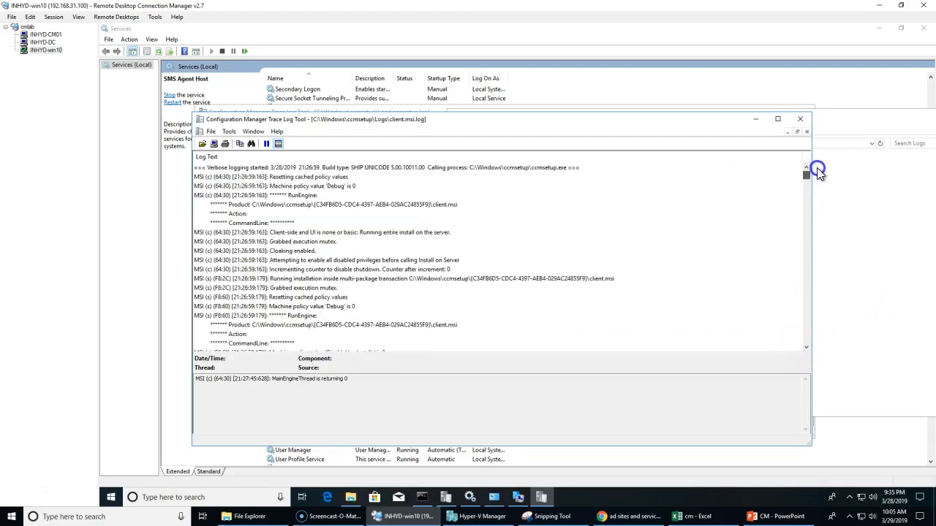
- Examine the opening, machine policy and property change entries in client.msi.log and close the log
click(537, 170)
click(412, 185)
click(382, 269)
scroll(387, 324, down, 8)
click(391, 318)
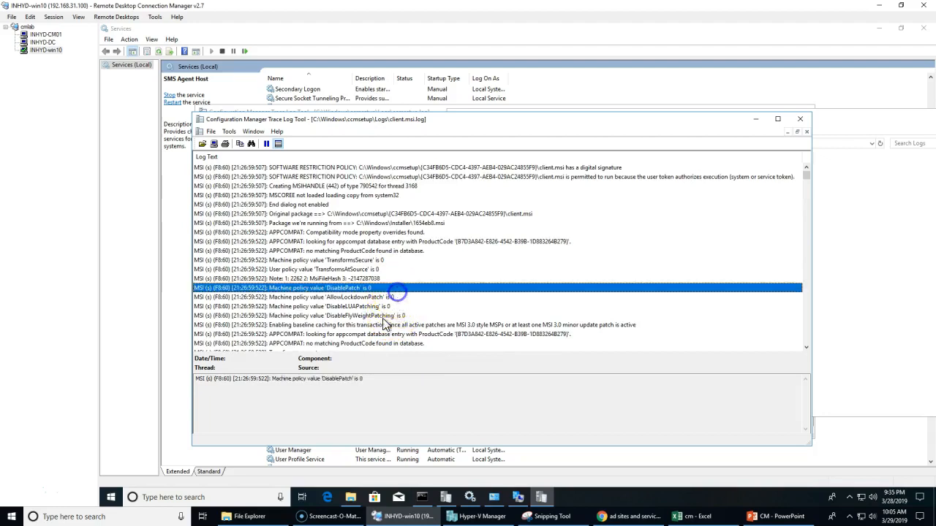
scroll(402, 320, down, 10)
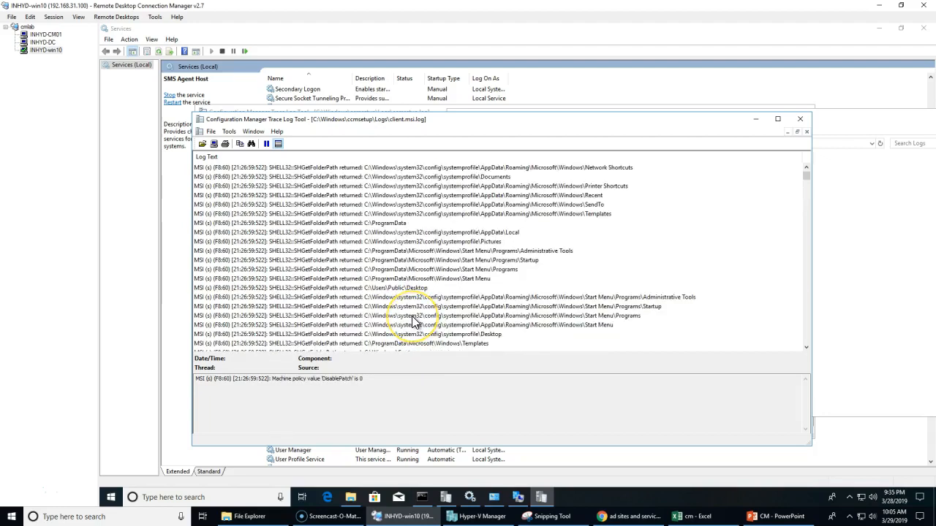
scroll(413, 322, down, 4)
scroll(424, 322, down, 1)
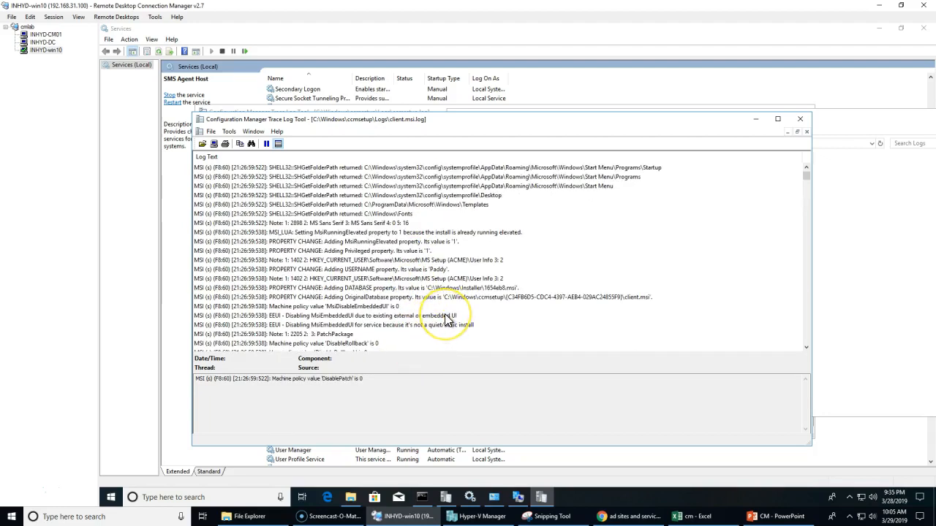
scroll(444, 322, down, 5)
scroll(446, 318, down, 6)
click(430, 269)
click(426, 307)
click(800, 119)
- Widen the Name column of the Logs folder to fit the full VCRedist log file names
click(634, 301)
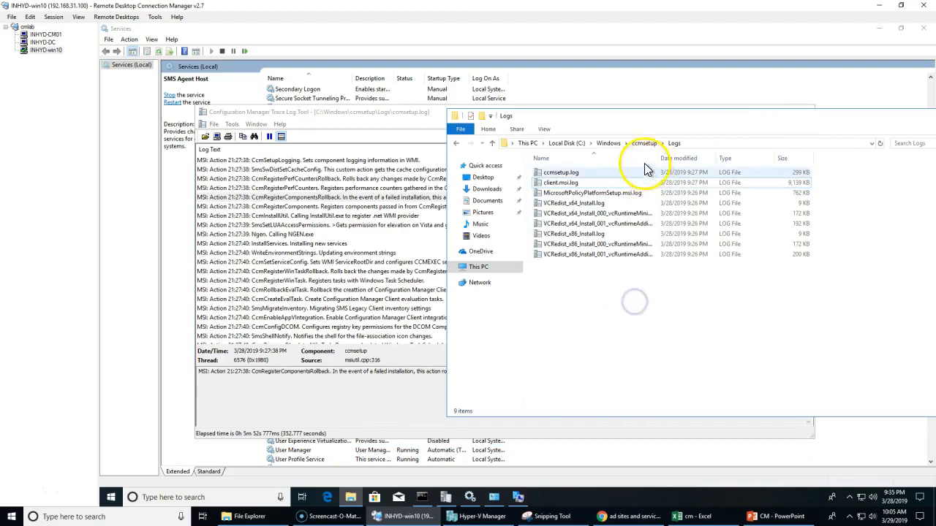
click(661, 316)
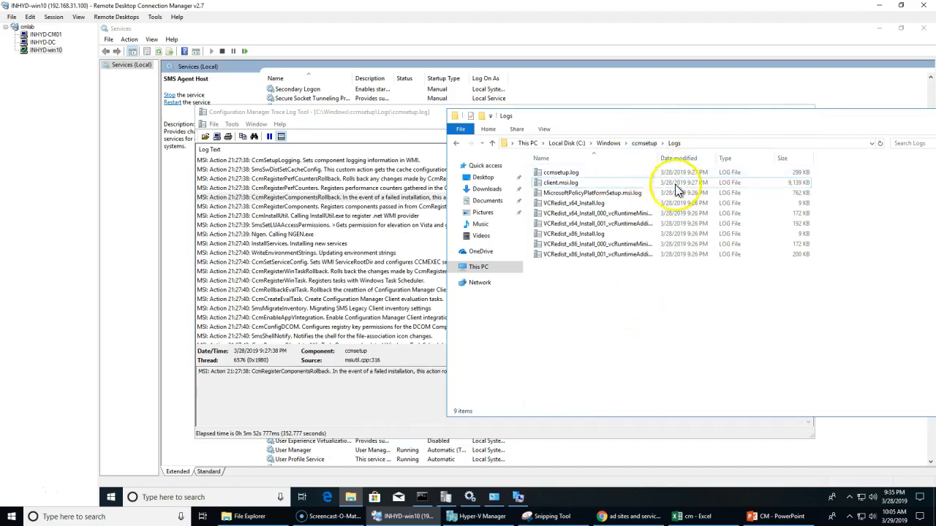
click(629, 311)
click(576, 203)
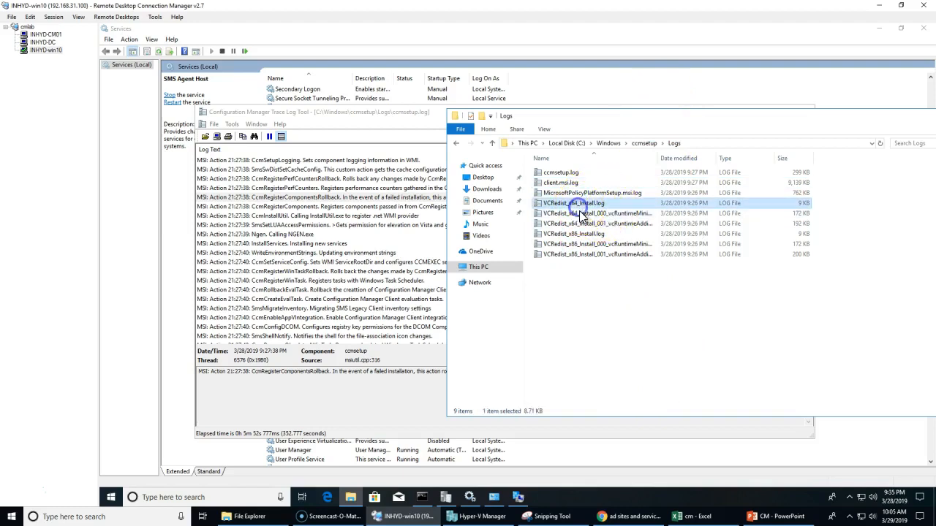
double_click(657, 158)
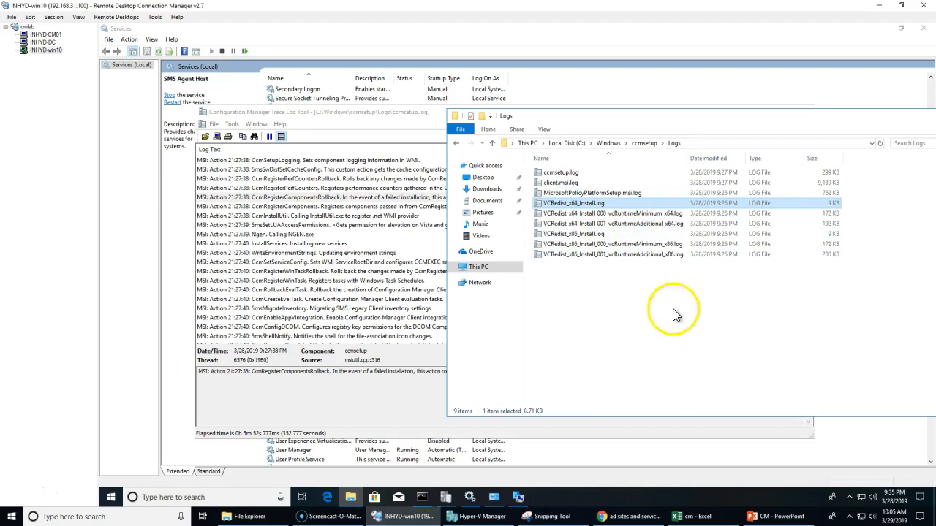
- Review the final entries of ccmsetup.log and locate Software Center among the installed Microsoft System Center apps
click(365, 271)
scroll(378, 268, down, 10)
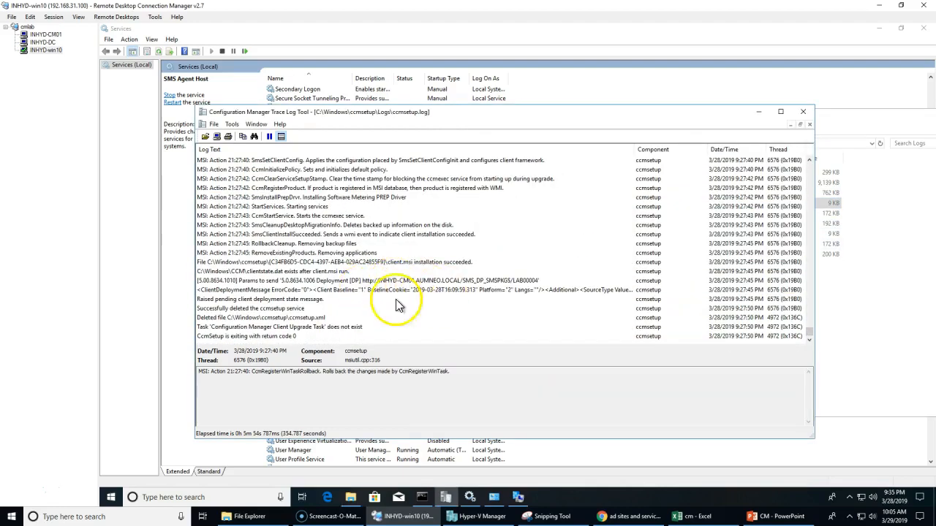
click(112, 498)
scroll(152, 429, down, 5)
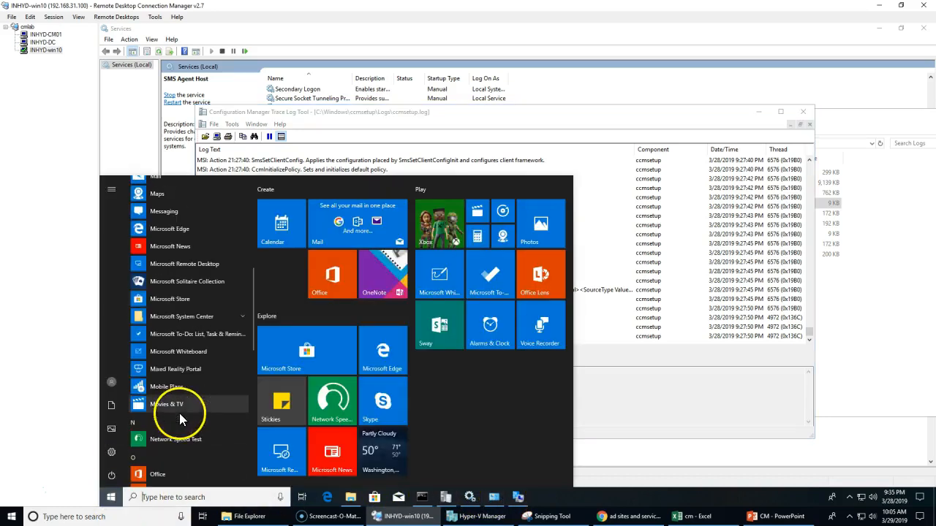
click(179, 317)
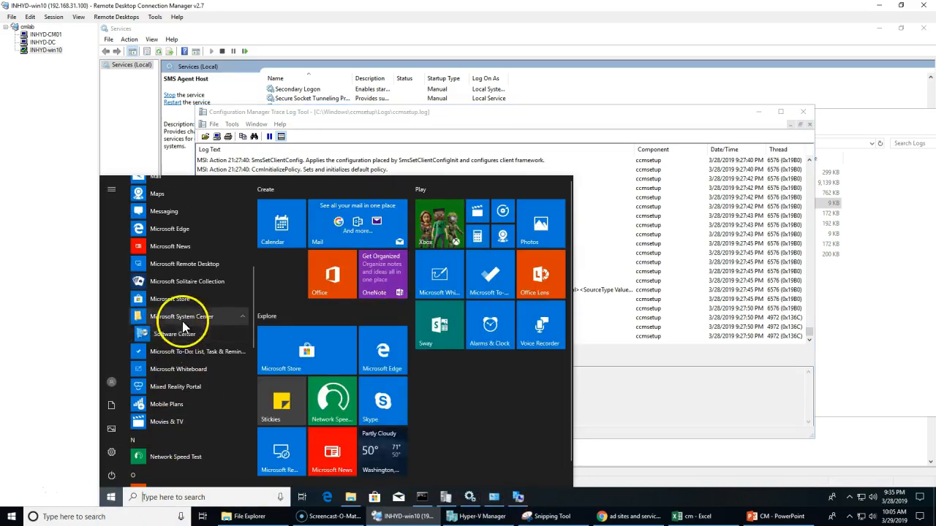
- Check the client actions, version and unique identifier in the Configuration Manager properties from Control Panel
click(495, 498)
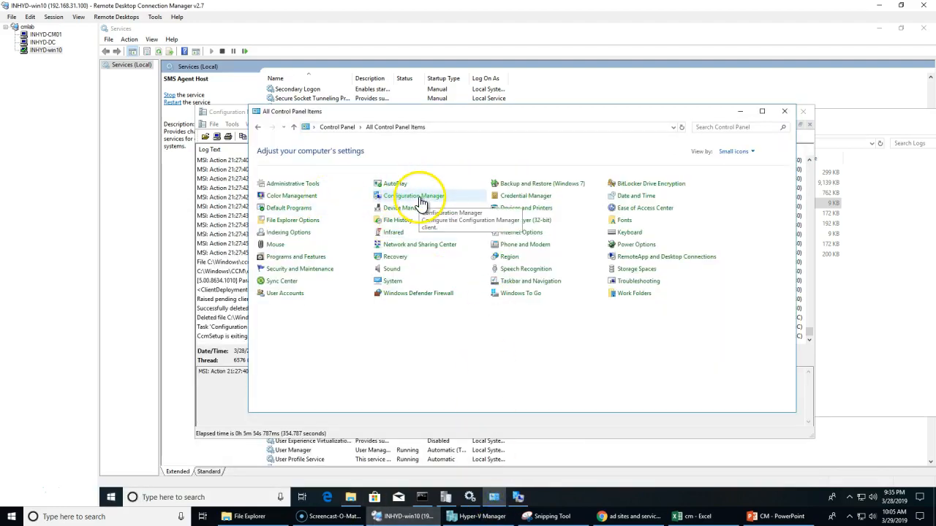
click(420, 203)
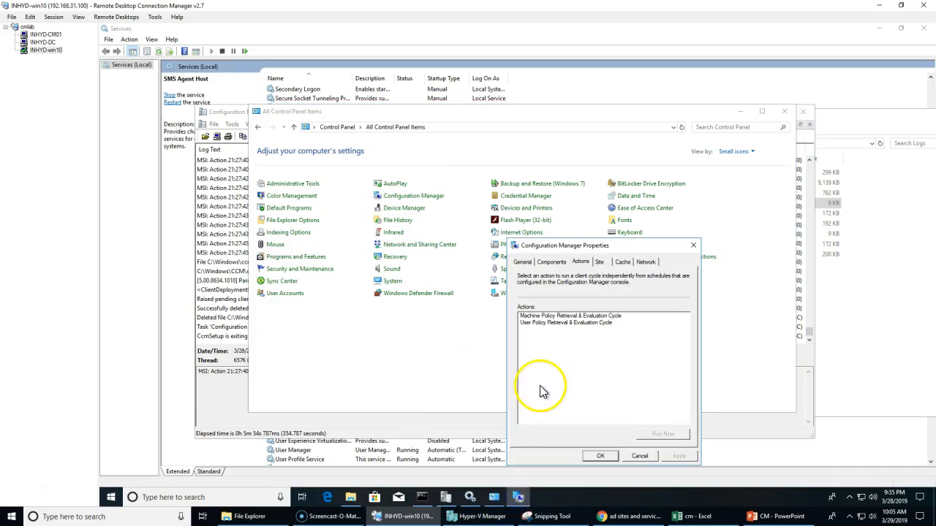
click(522, 264)
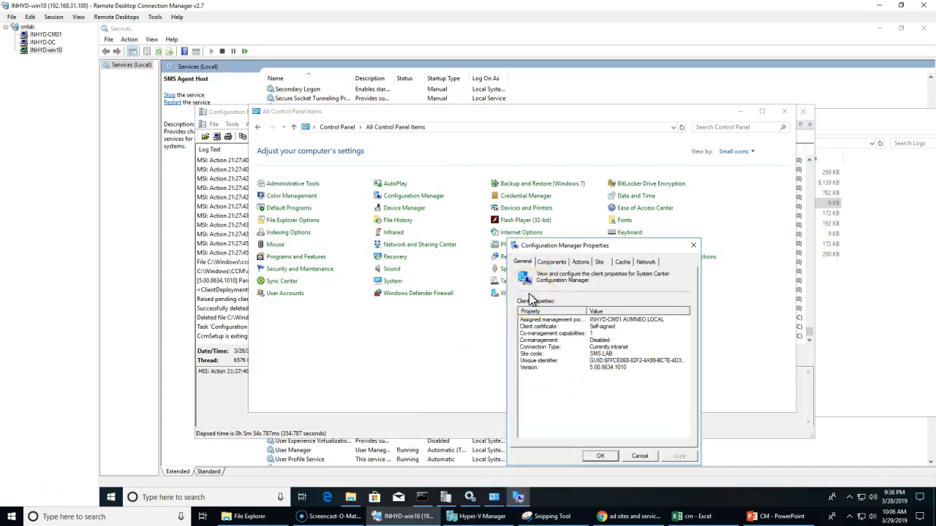
click(533, 367)
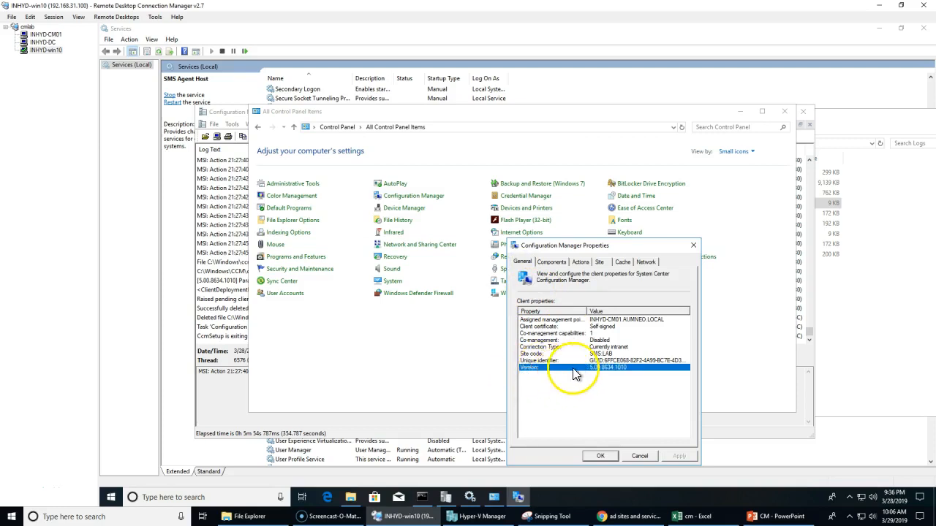
click(550, 362)
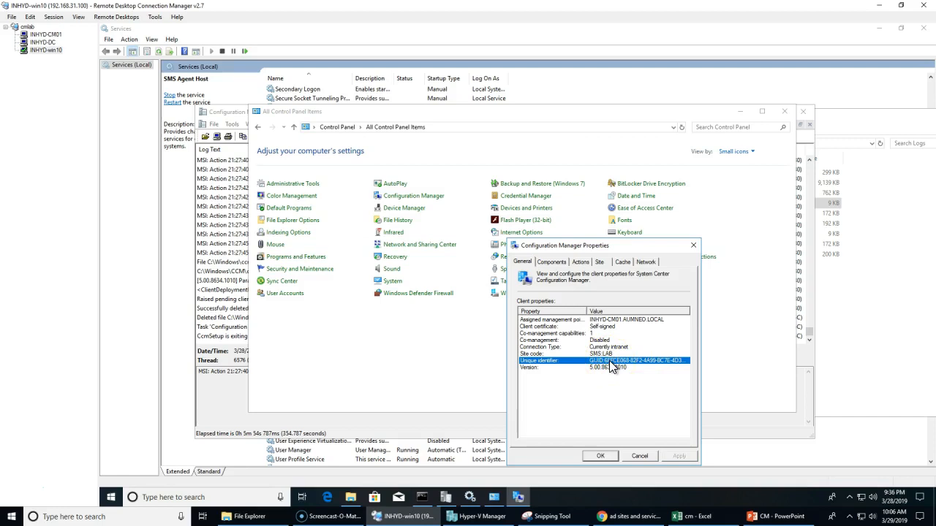
- Find SMSCFG.ini in C:\Windows and open it in Notepad
click(351, 497)
click(608, 144)
click(558, 296)
scroll(557, 296, down, 20)
click(569, 319)
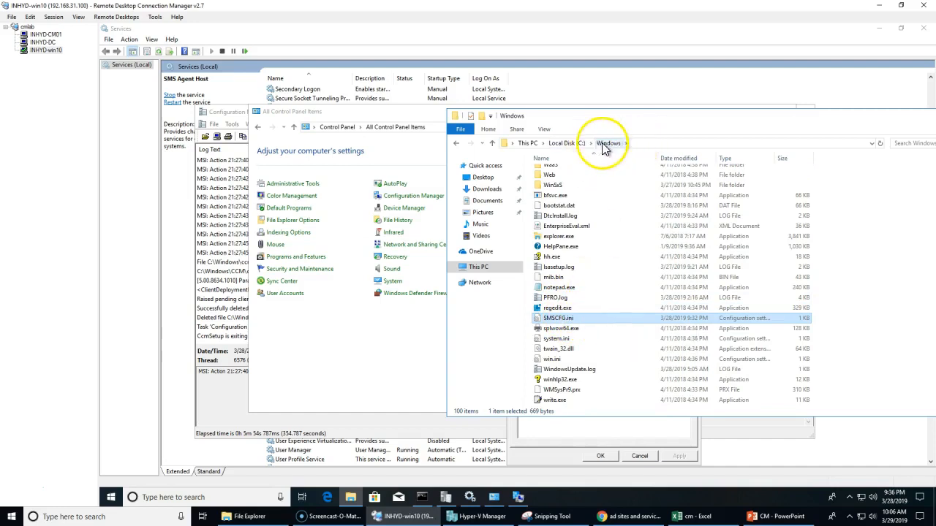
double_click(565, 322)
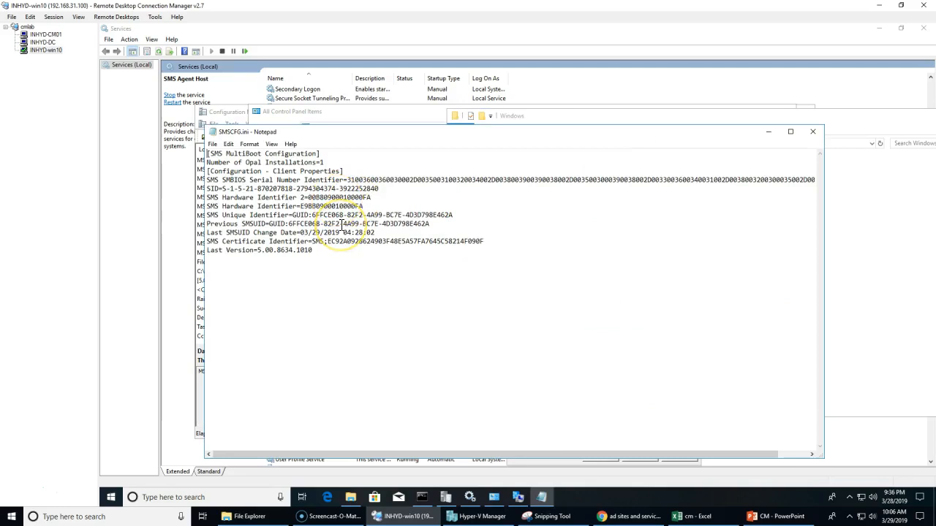
- Examine the client properties and the SMS Unique Identifier GUID in SMSCFG.ini, and close the file unchanged
drag(270, 164, 304, 273)
click(358, 335)
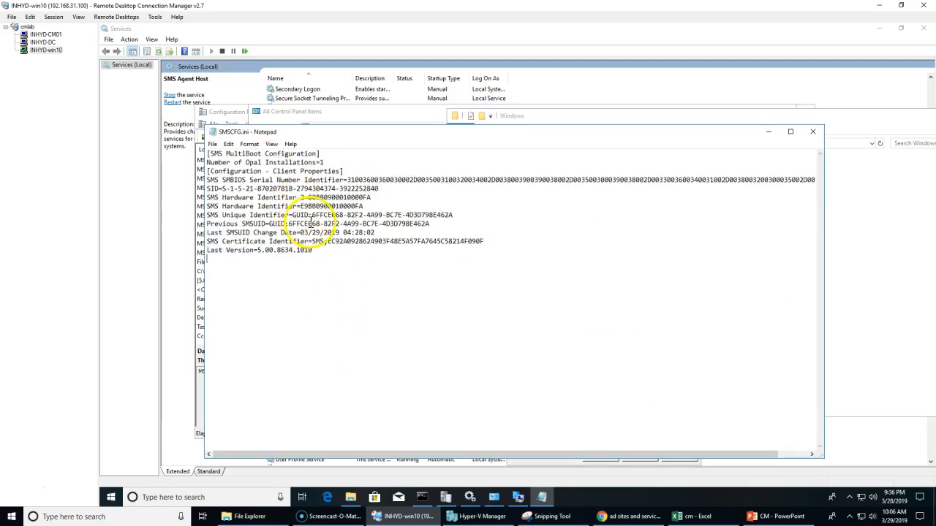
drag(311, 217, 455, 217)
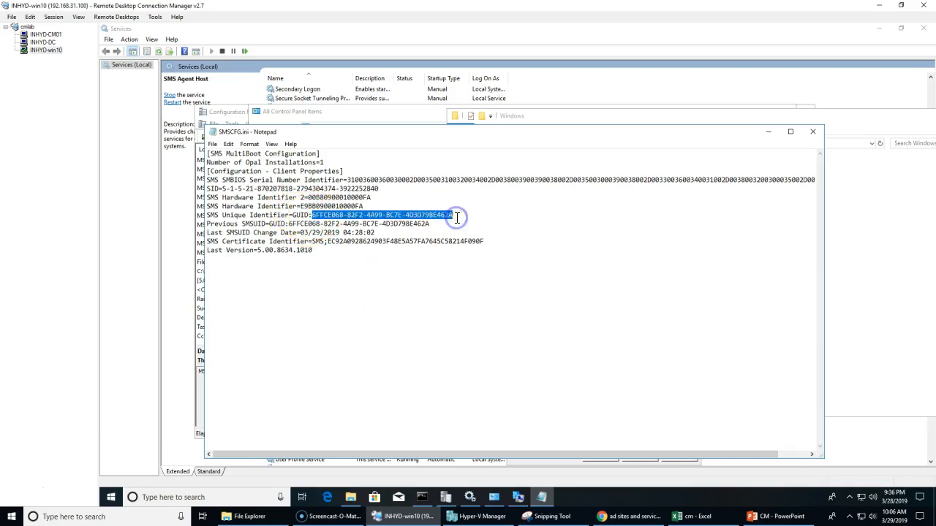
click(310, 214)
drag(311, 214, 455, 214)
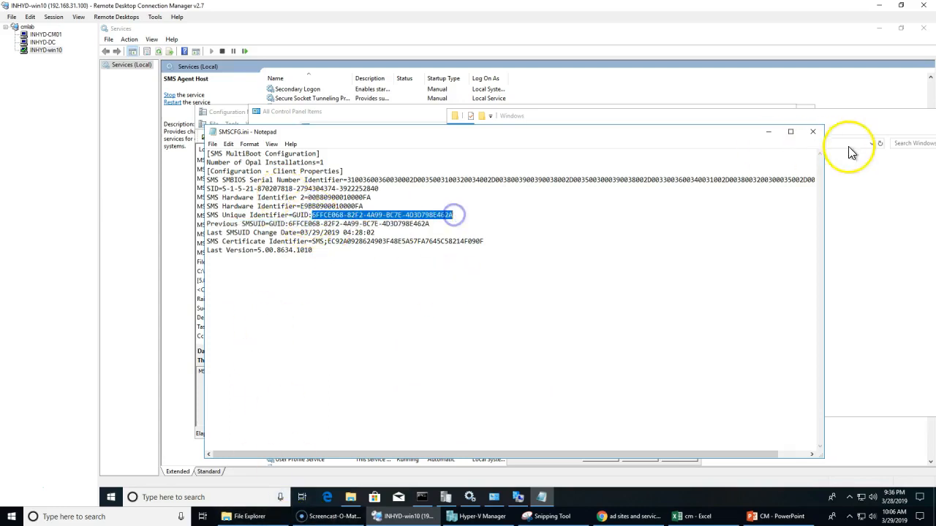
click(815, 133)
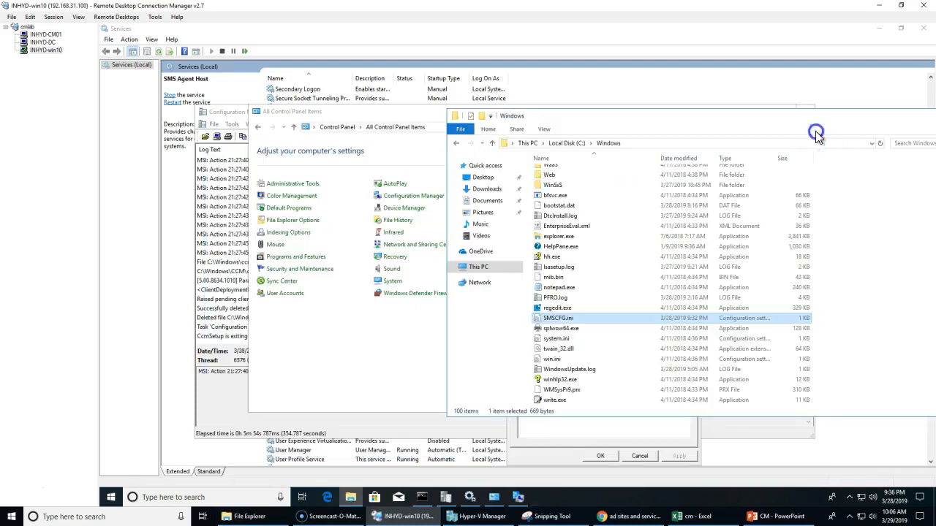
- Dismiss the Windows folder window and check the client's unique identifier in the general Configuration Manager properties
right_click(896, 121)
click(877, 156)
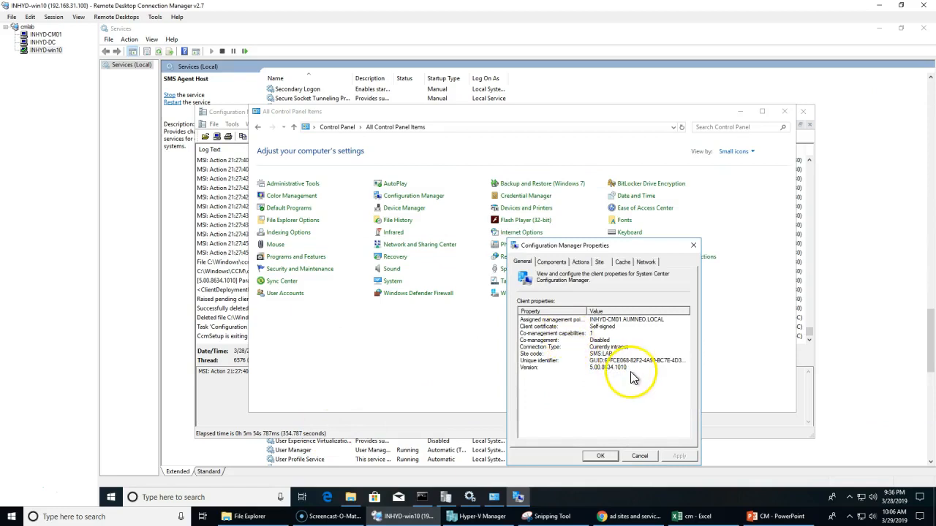
click(609, 361)
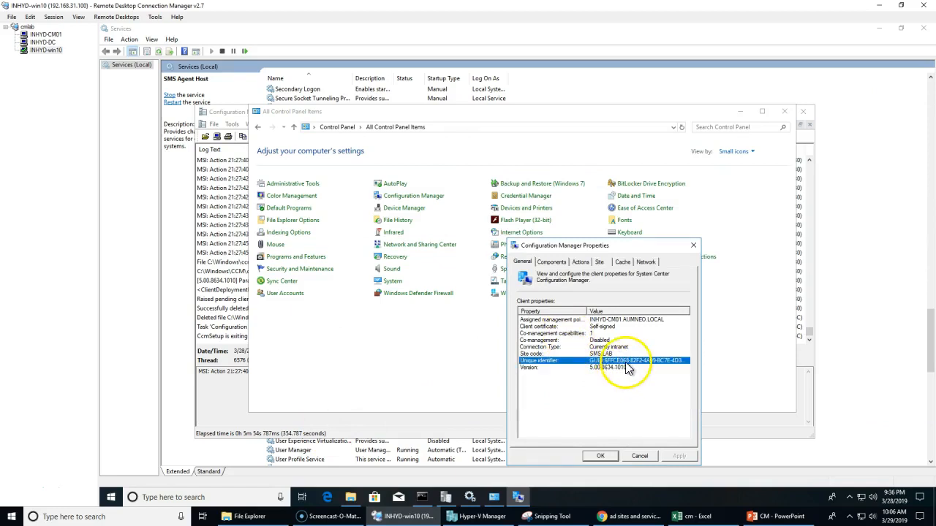
- View the client components and sort them by status with disabled components first
click(549, 262)
drag(690, 362, 689, 408)
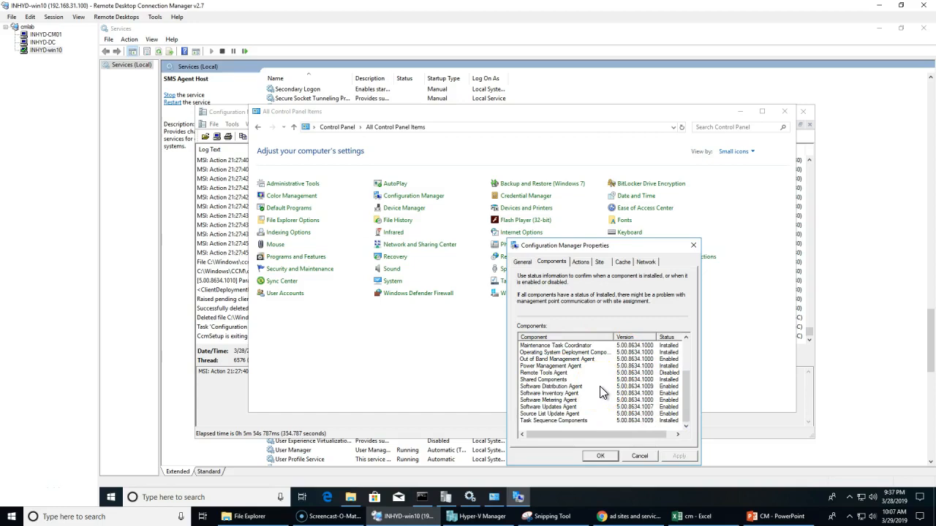
drag(693, 422, 689, 354)
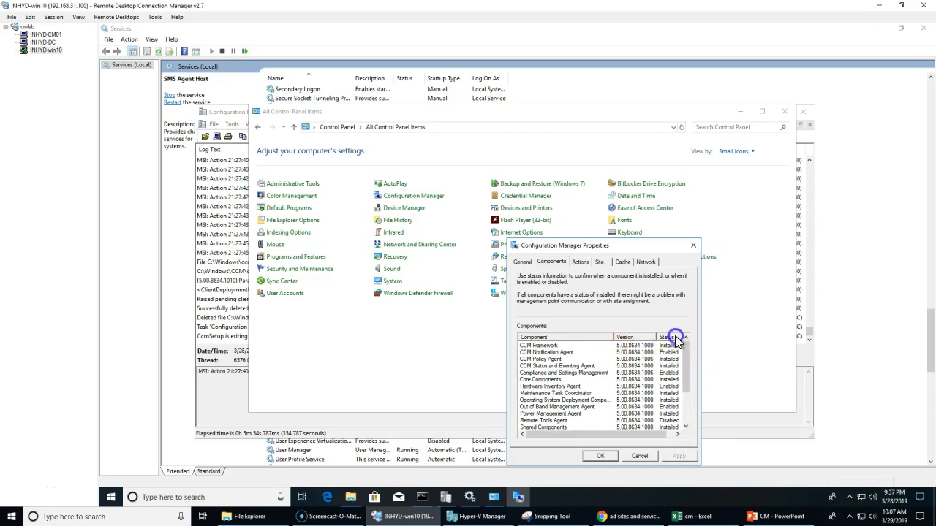
click(673, 338)
click(671, 339)
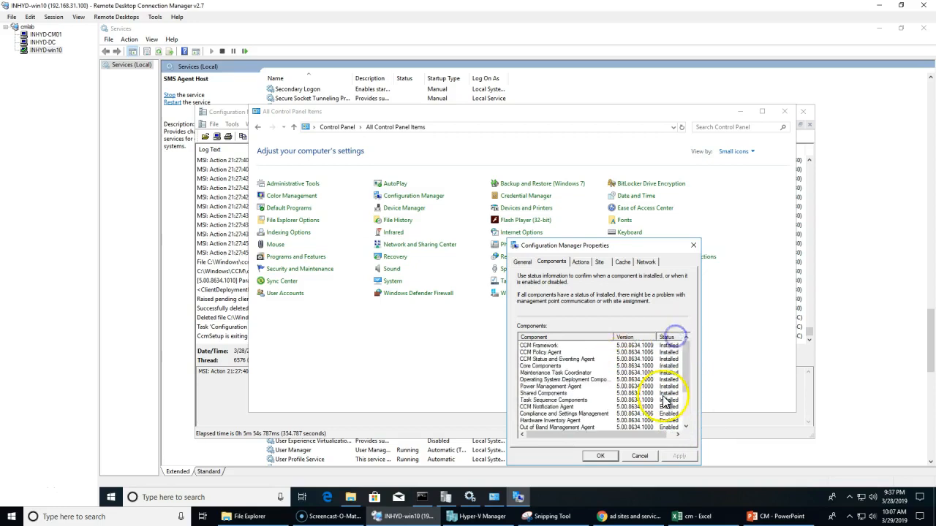
click(667, 339)
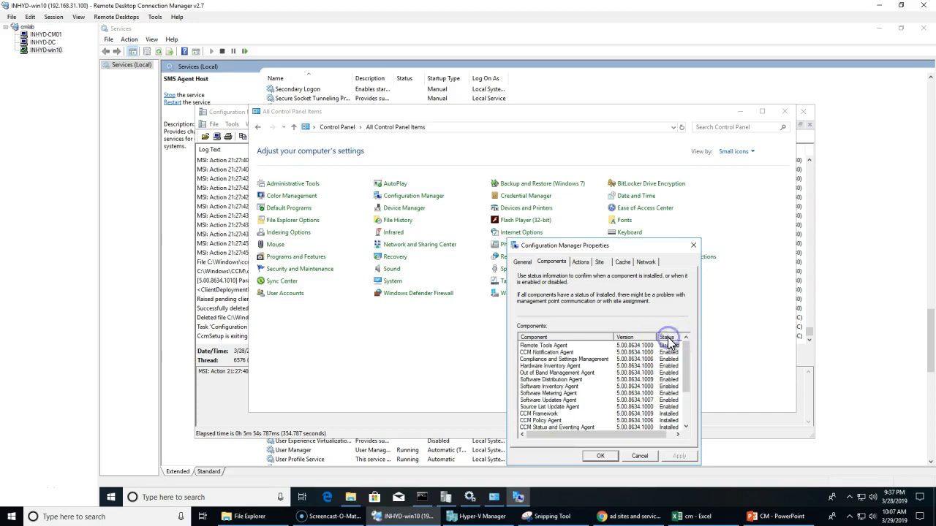
- Examine the status of each client component, including Remote Tools, Compliance and Settings Management, Software Updates, inventory and Power Management agents
click(585, 346)
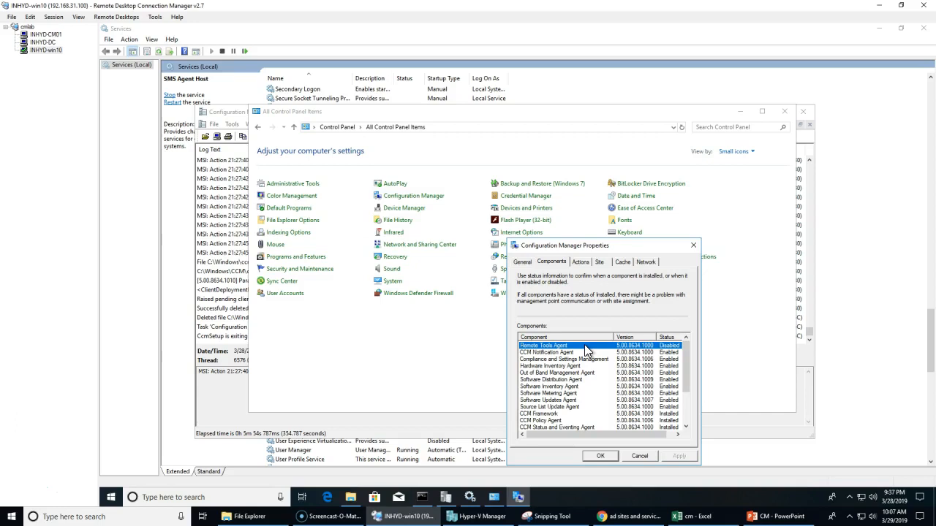
click(590, 359)
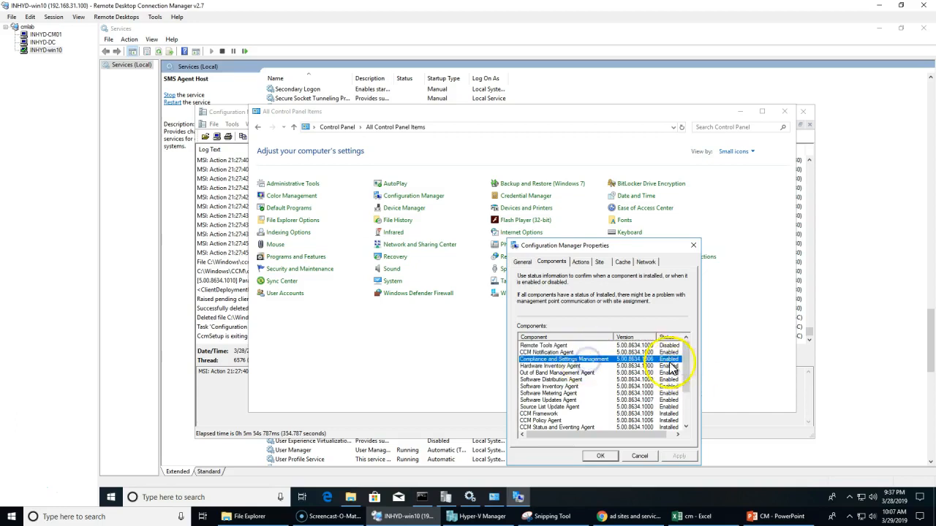
click(651, 400)
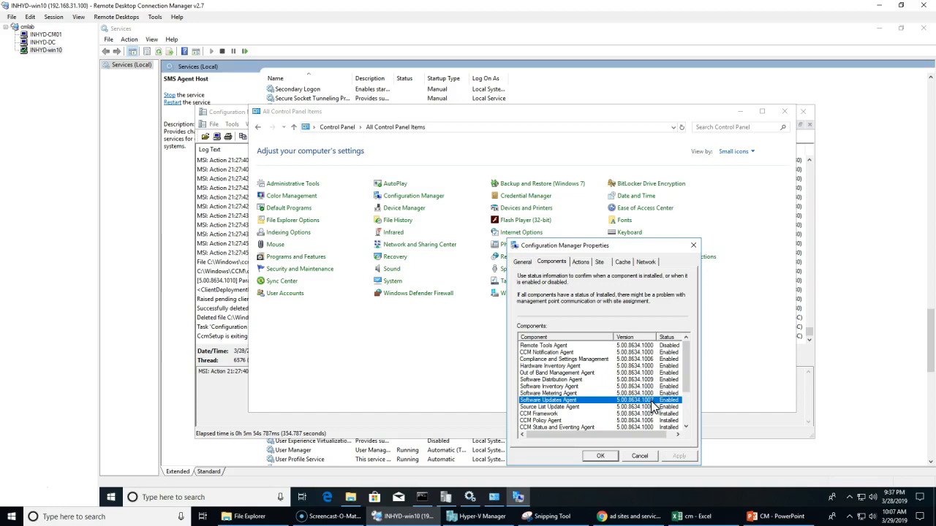
click(547, 386)
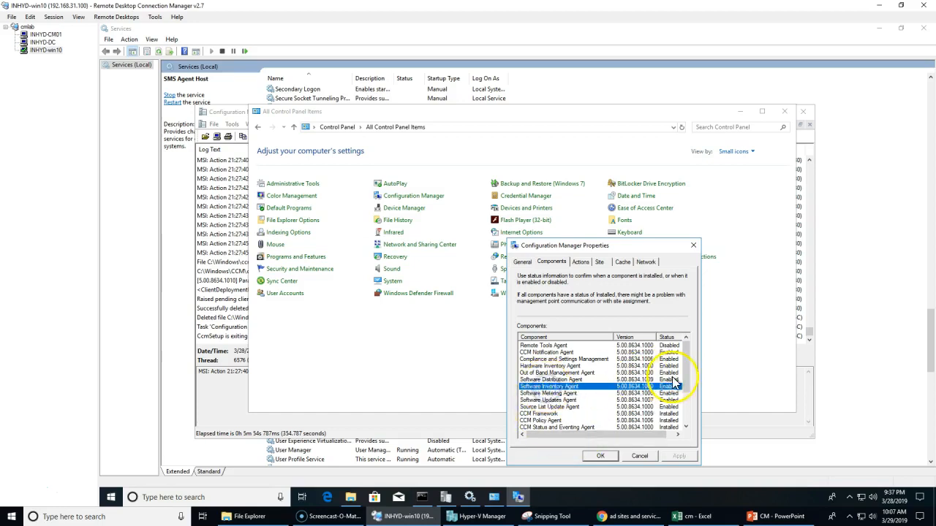
click(646, 365)
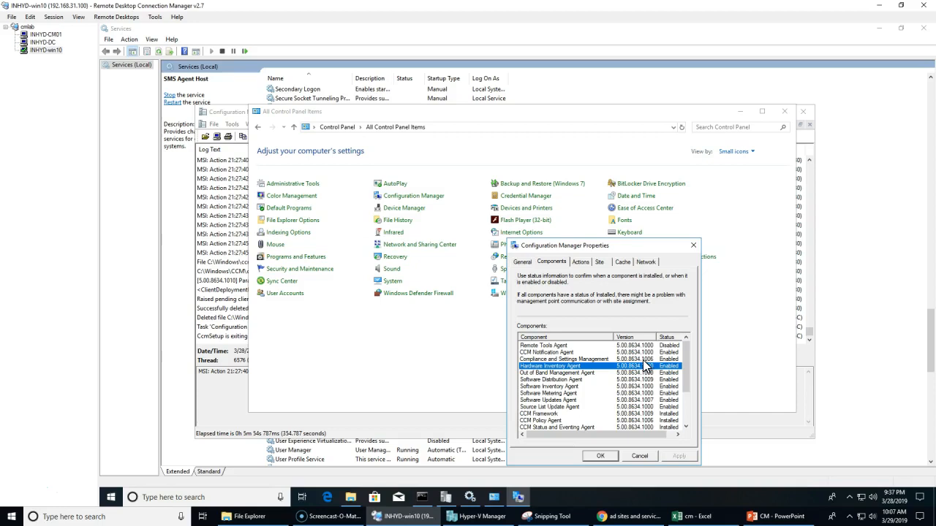
scroll(614, 406, down, 3)
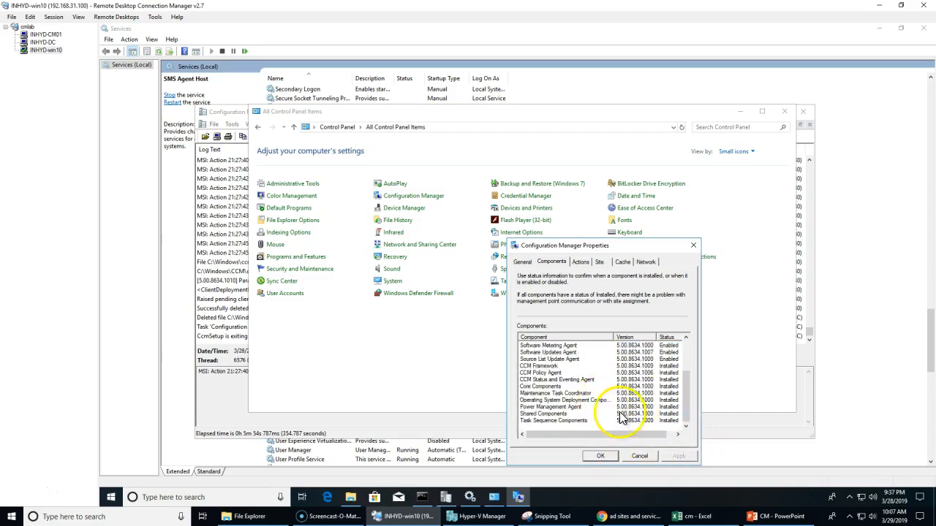
click(667, 359)
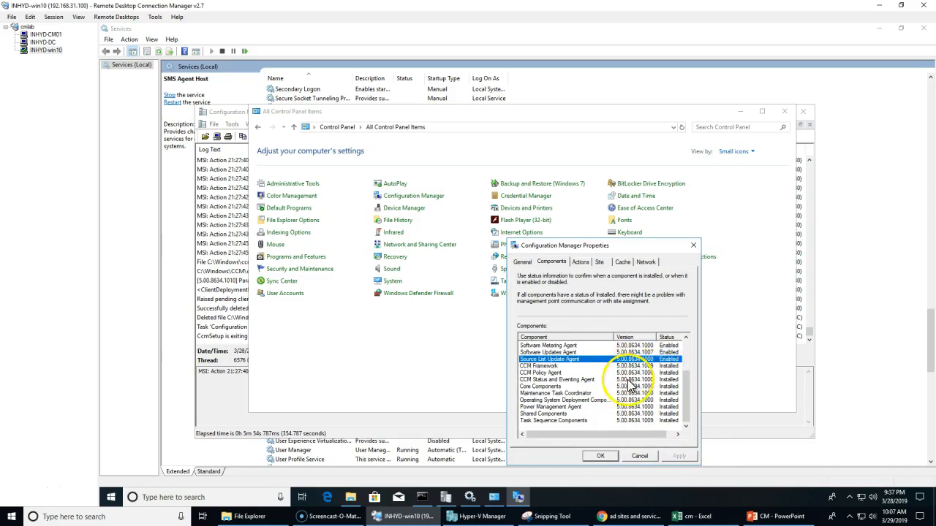
click(669, 394)
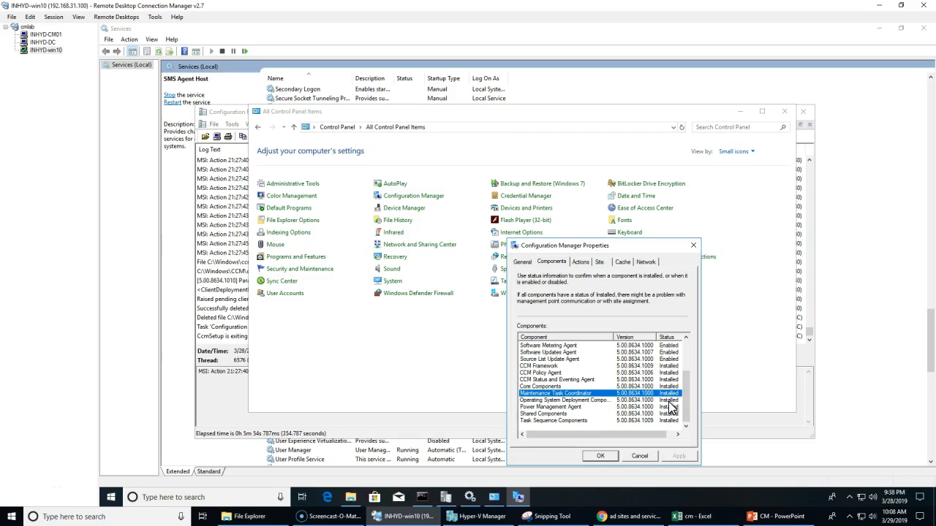
click(678, 406)
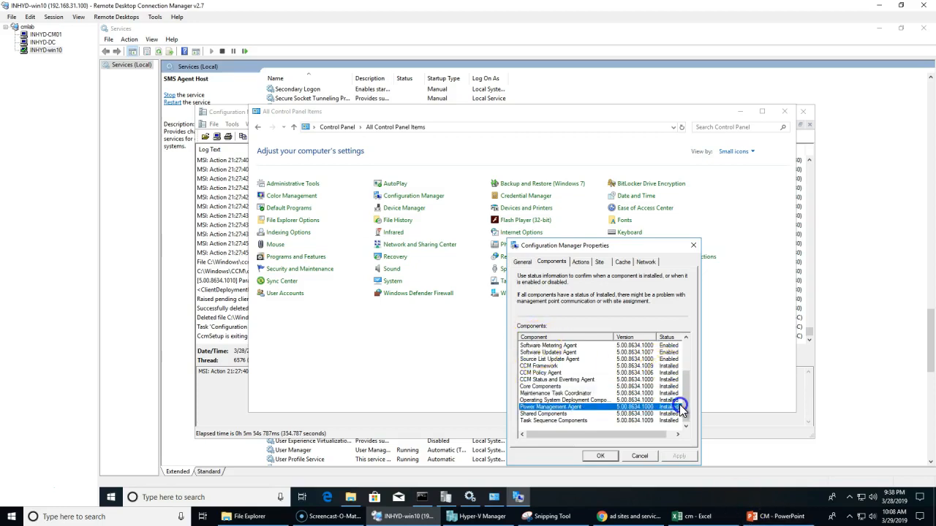
scroll(607, 398, up, 3)
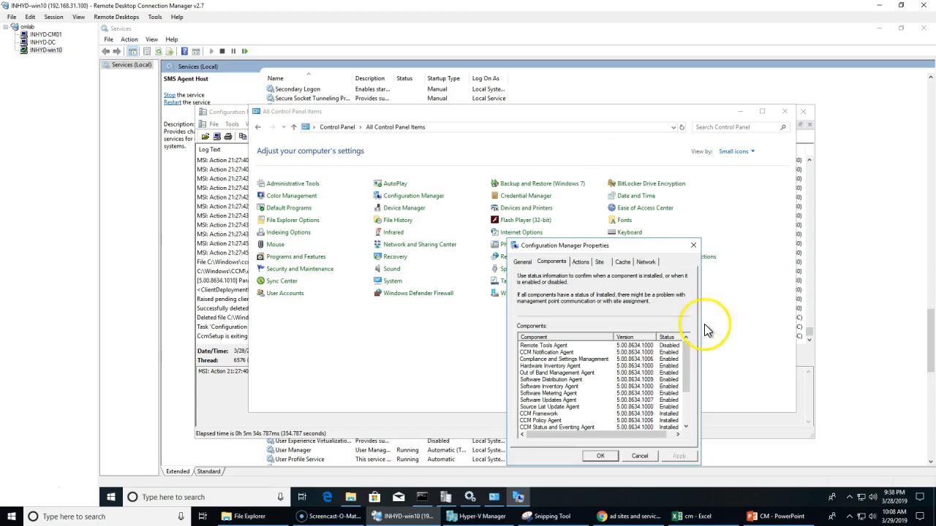
mouse_move(690, 369)
mouse_down()
mouse_move(692, 403)
mouse_move(692, 368)
mouse_up()
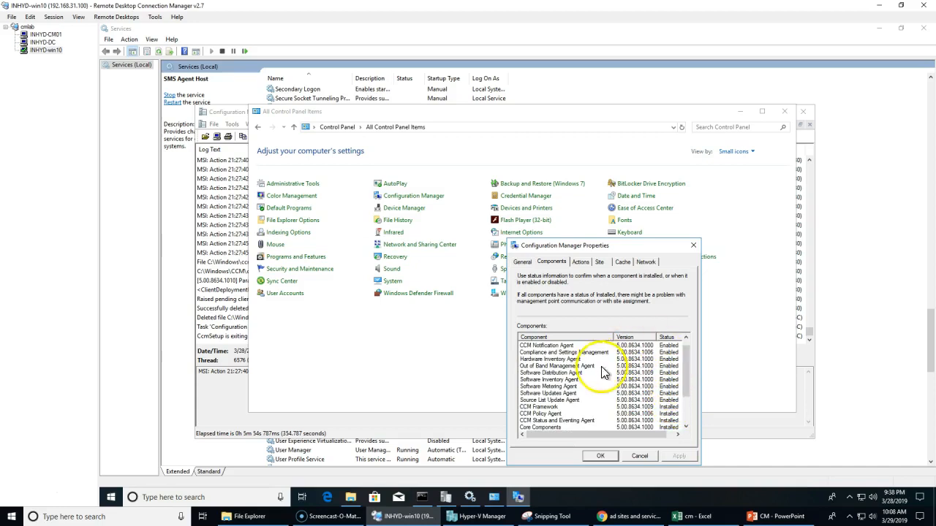
scroll(604, 373, up, 1)
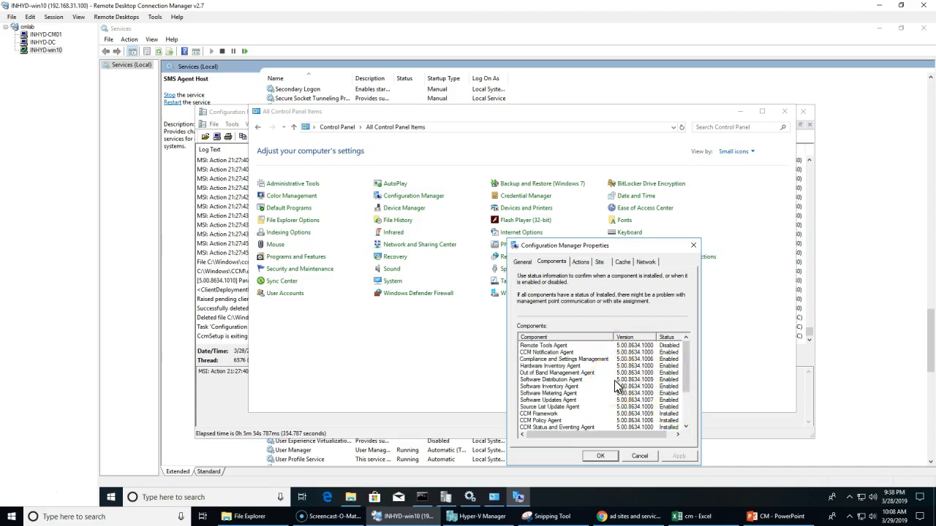
- Switch to the Configuration Manager console on INHYD-CM01 and open the Default Client Settings
click(46, 34)
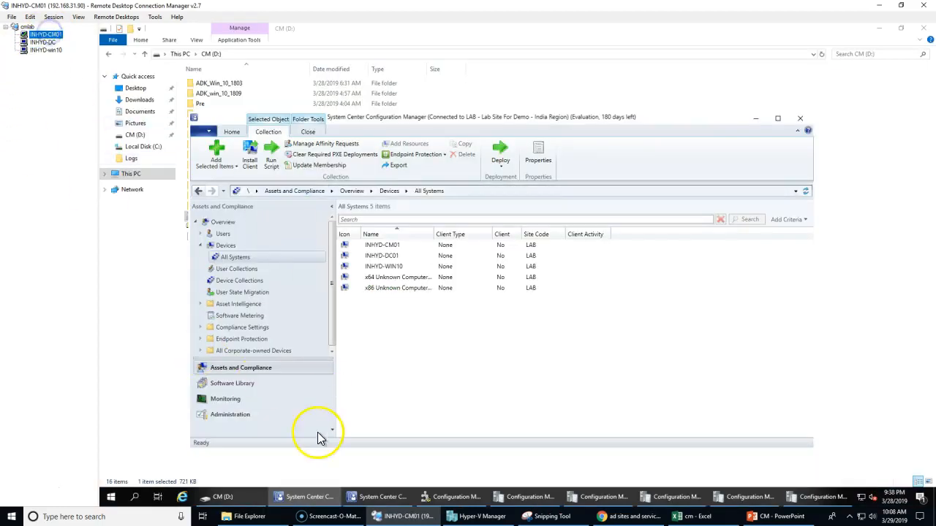
click(781, 123)
click(143, 454)
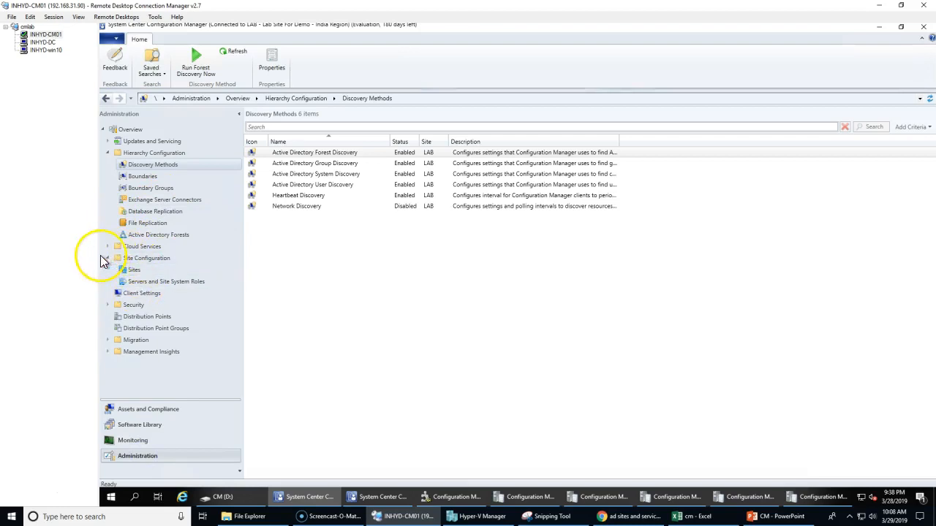
click(141, 293)
click(310, 152)
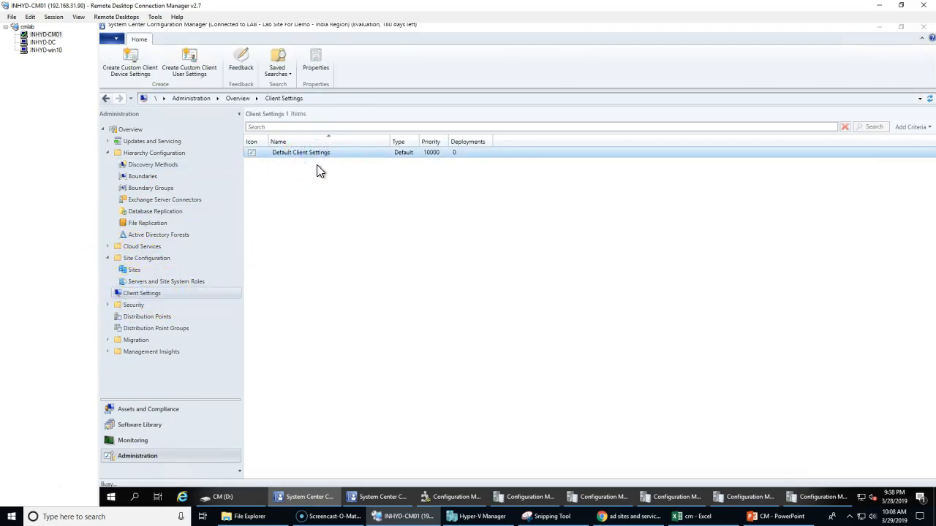
double_click(431, 153)
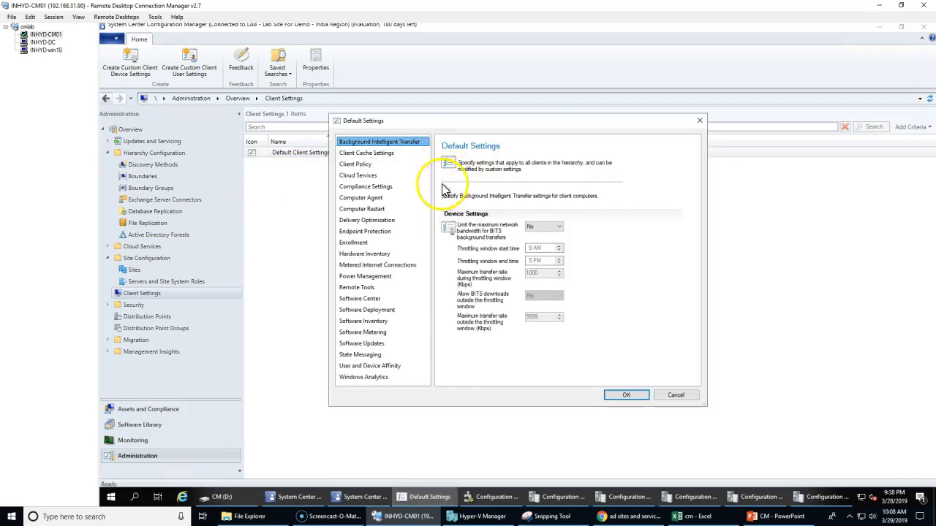
- Review the Hardware Inventory, Software Inventory and Remote Tools options in the default client settings
click(367, 255)
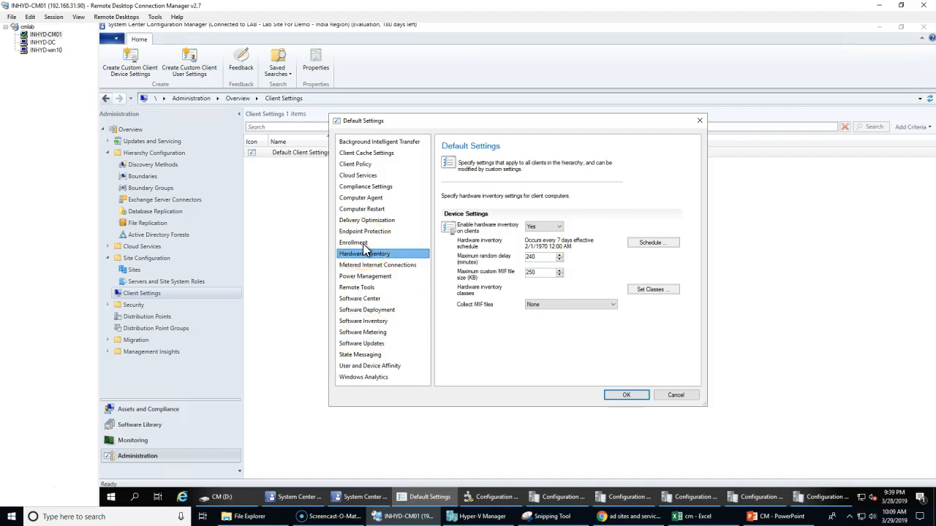
click(363, 321)
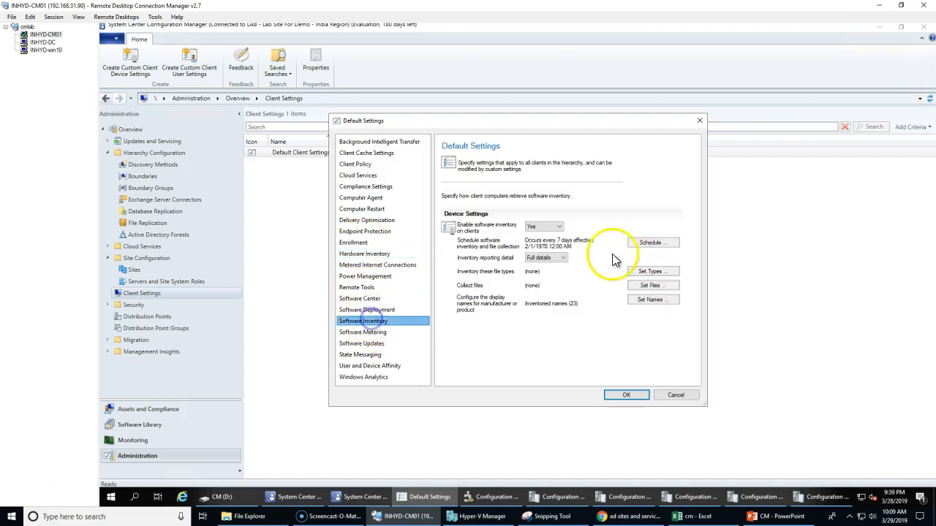
click(377, 175)
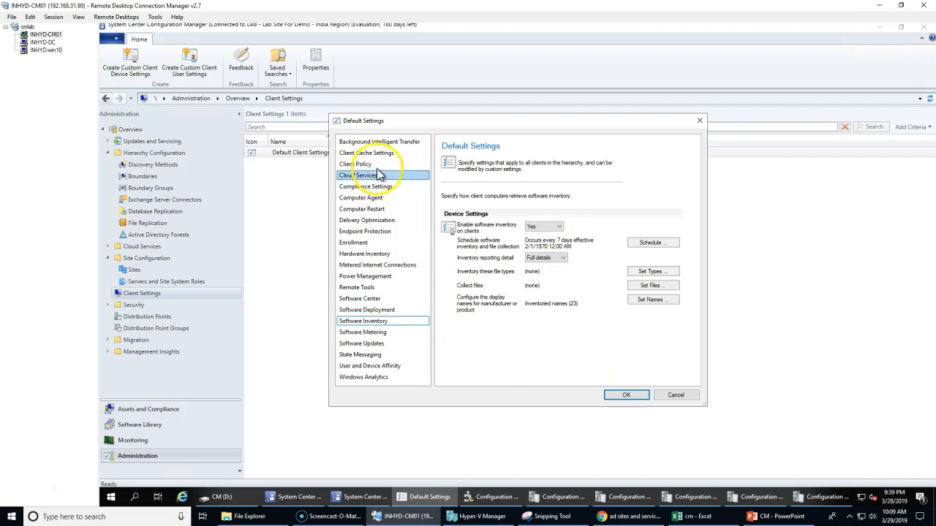
click(365, 287)
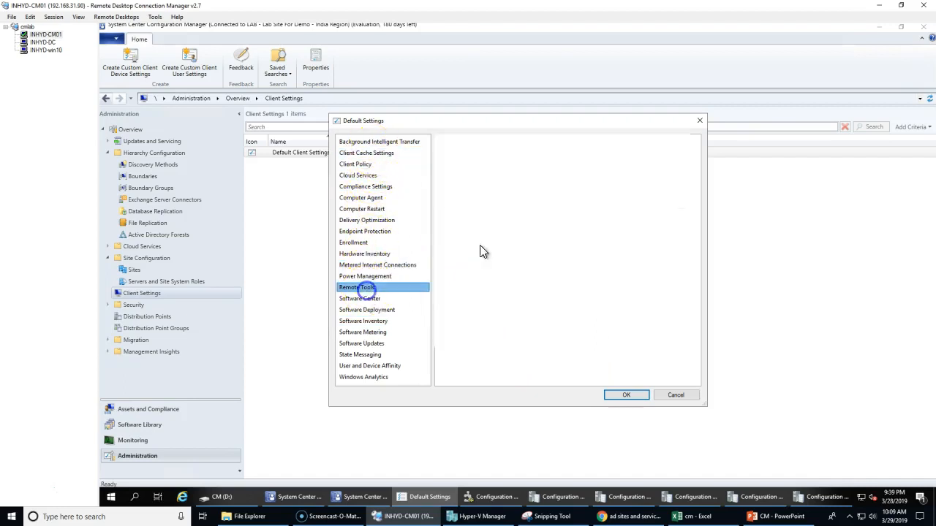
click(505, 233)
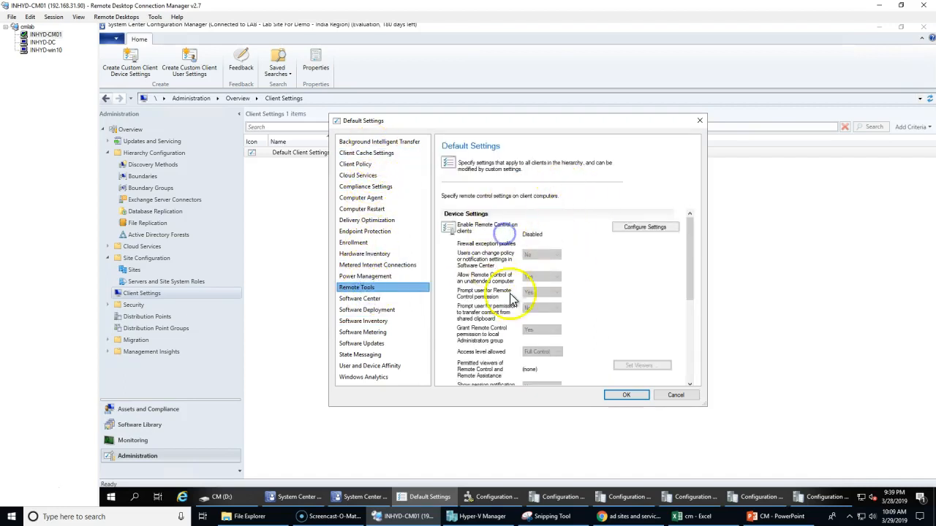
scroll(512, 300, down, 5)
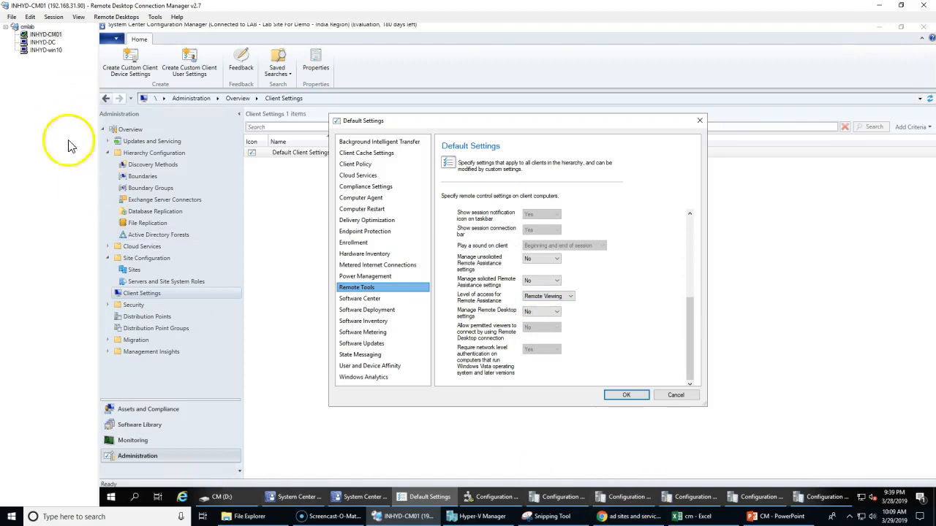
- Return to INHYD-win10 and check the Power Management Agent among the installed client components
click(45, 50)
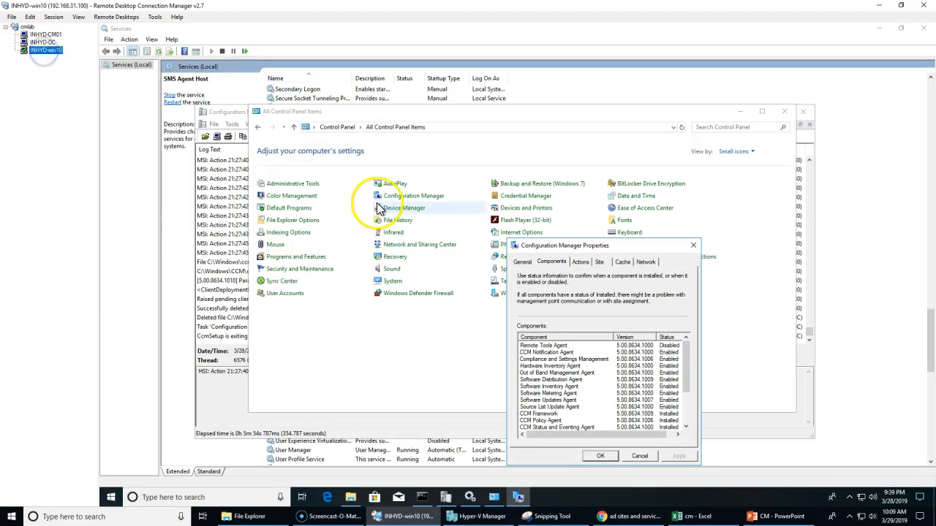
drag(686, 374, 689, 417)
click(614, 405)
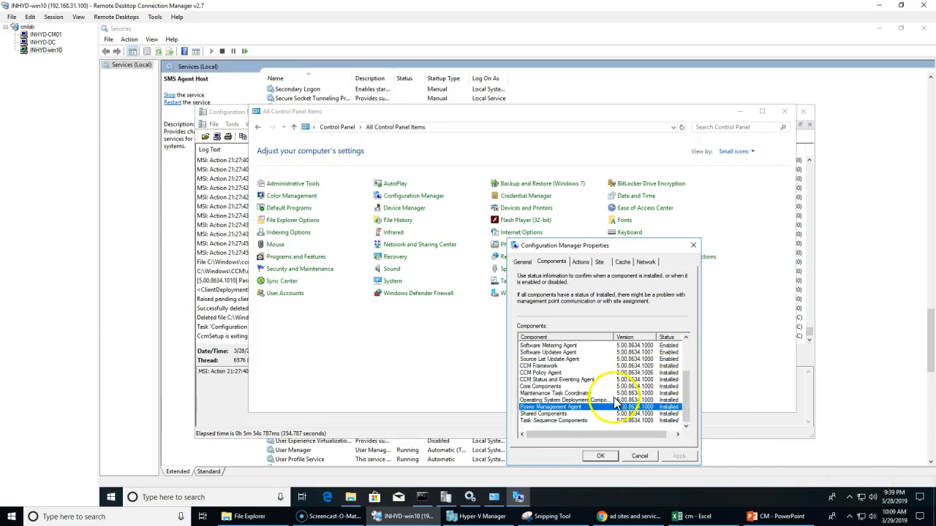
- Review the Machine Policy and User Policy Retrieval & Evaluation Cycle actions of the client
click(581, 265)
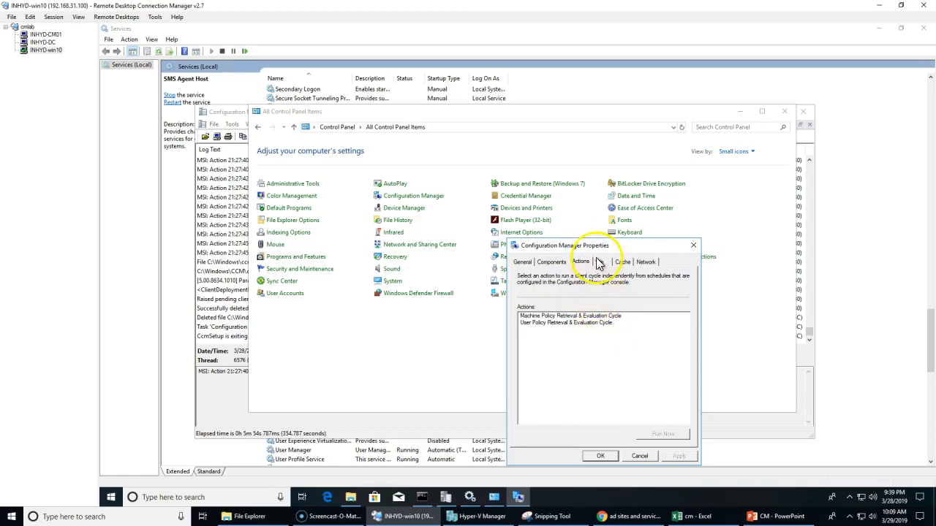
drag(590, 246, 664, 172)
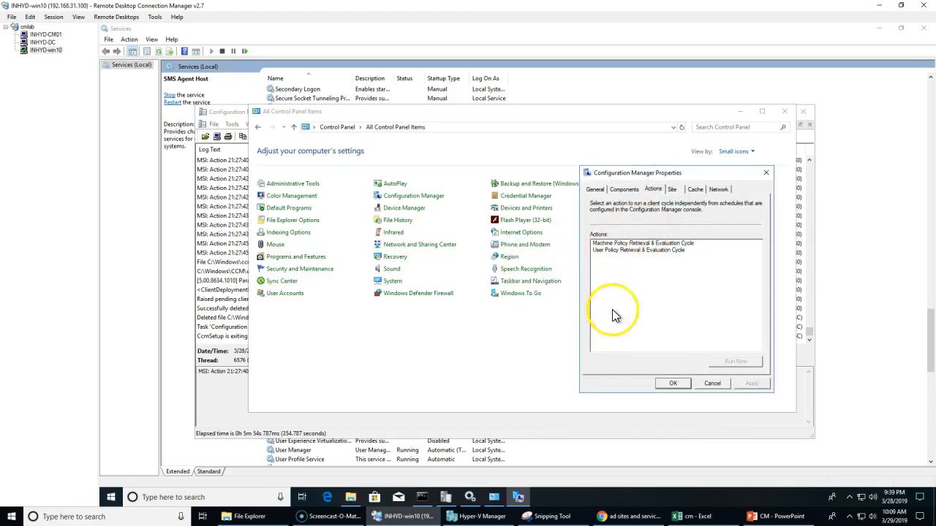
click(640, 244)
click(641, 250)
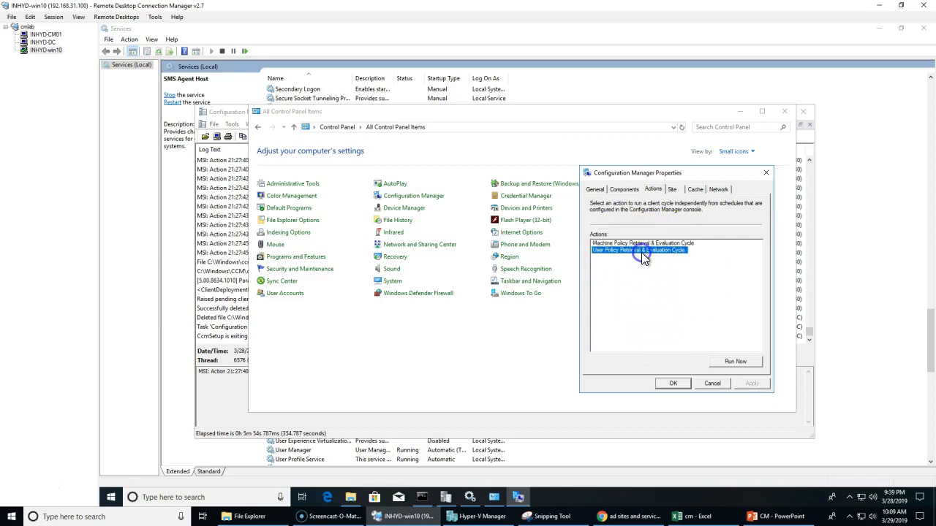
click(641, 244)
click(641, 251)
click(636, 245)
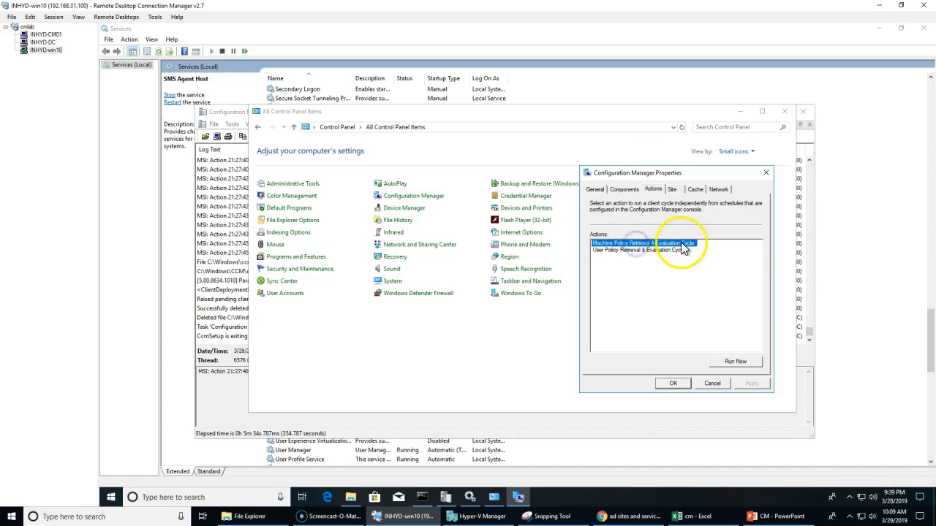
click(643, 251)
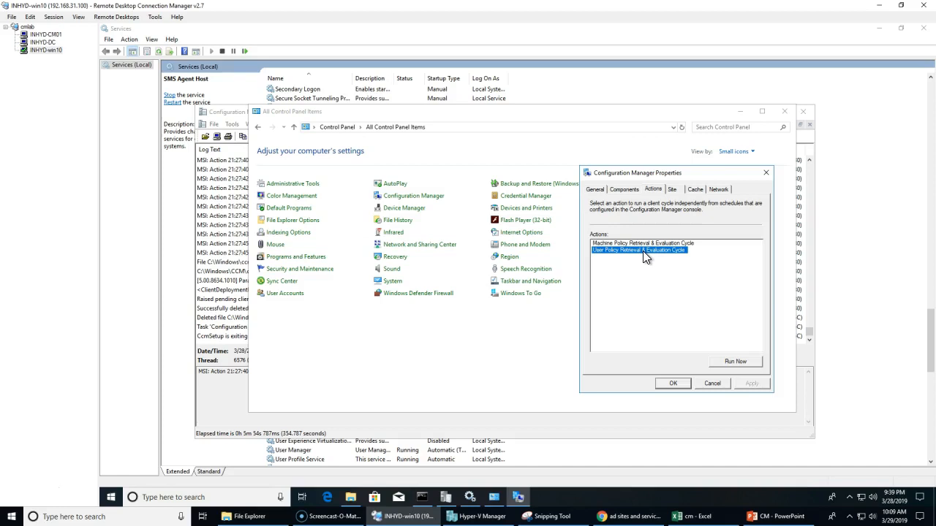
- Review the two policy retrieval cycles in the client's actions alongside the final return-code entry in ccmsetup.log
click(668, 252)
click(690, 312)
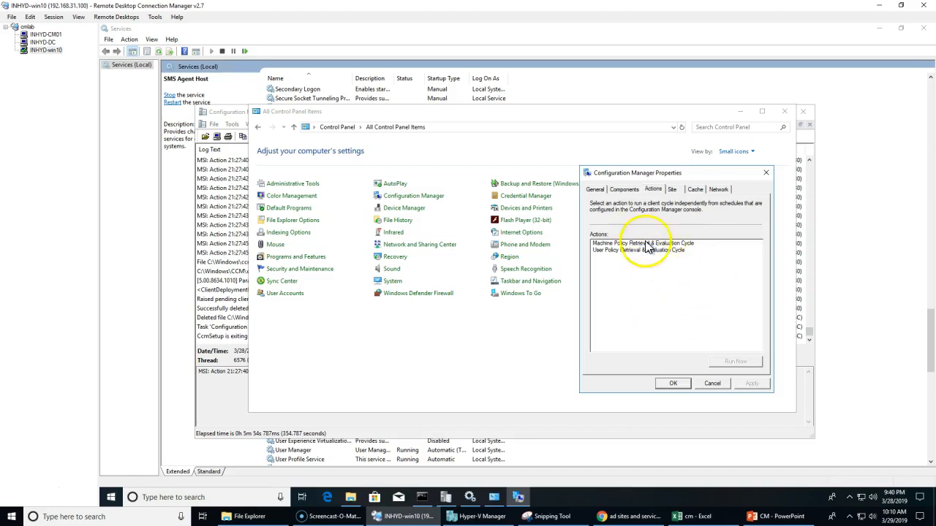
click(238, 366)
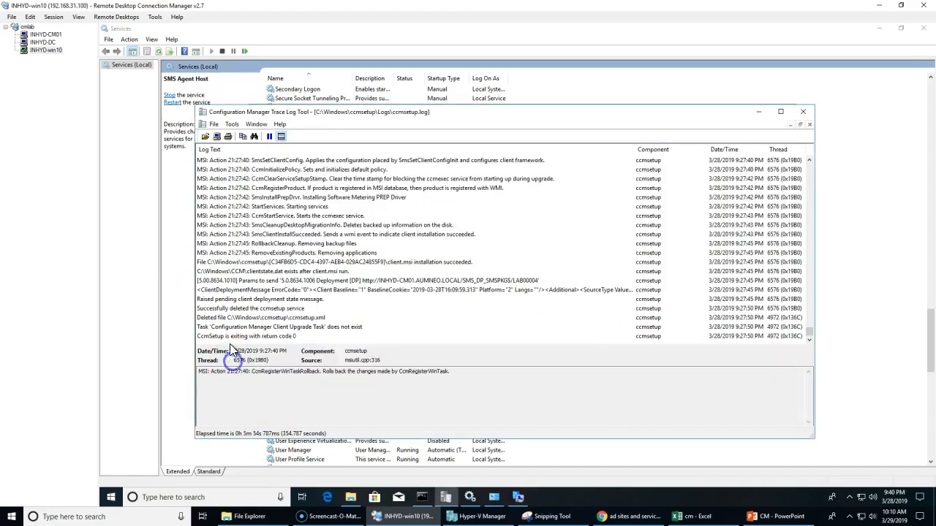
click(277, 338)
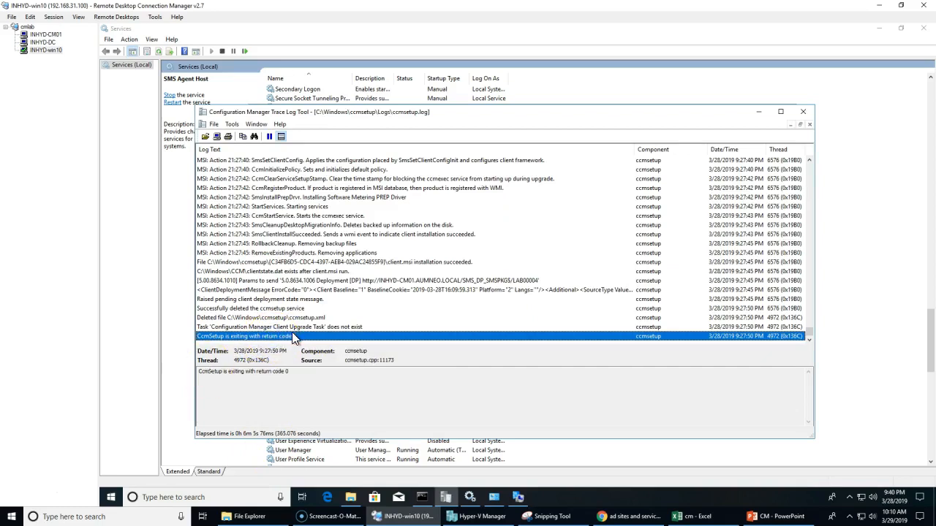
click(517, 499)
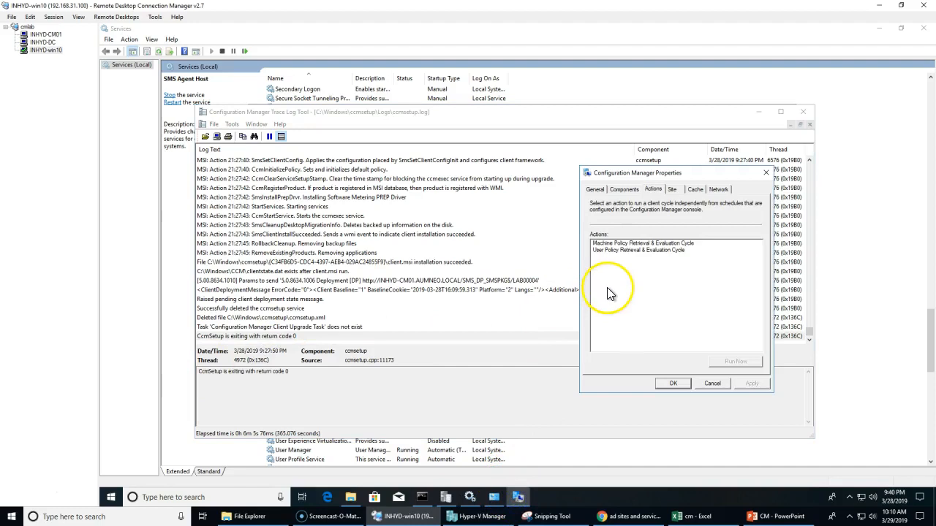
click(373, 337)
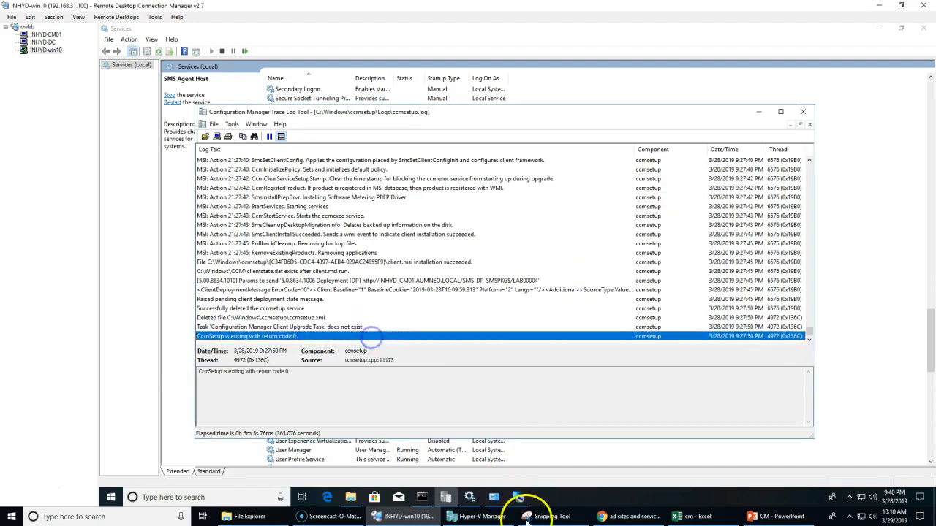
click(518, 497)
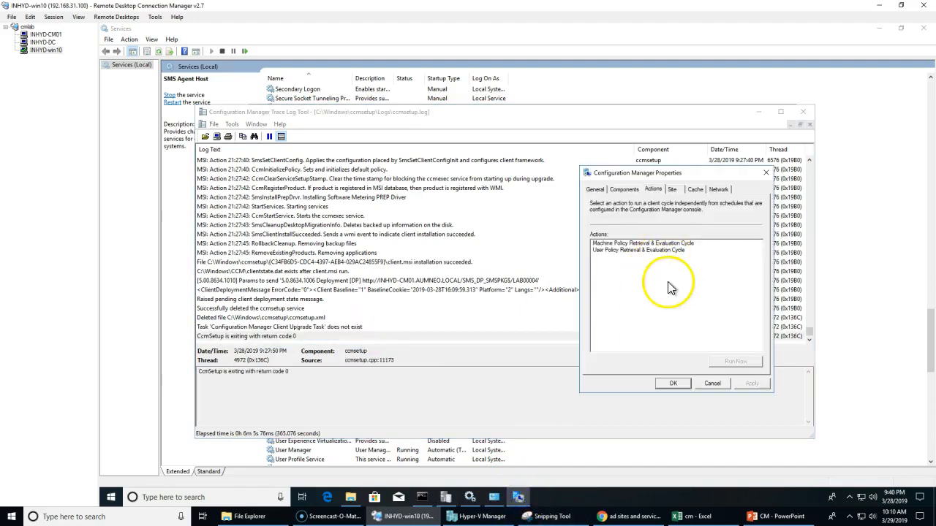
- Check the client's site assignment and cache settings, and bring up the C:\Windows folder alongside them
click(673, 190)
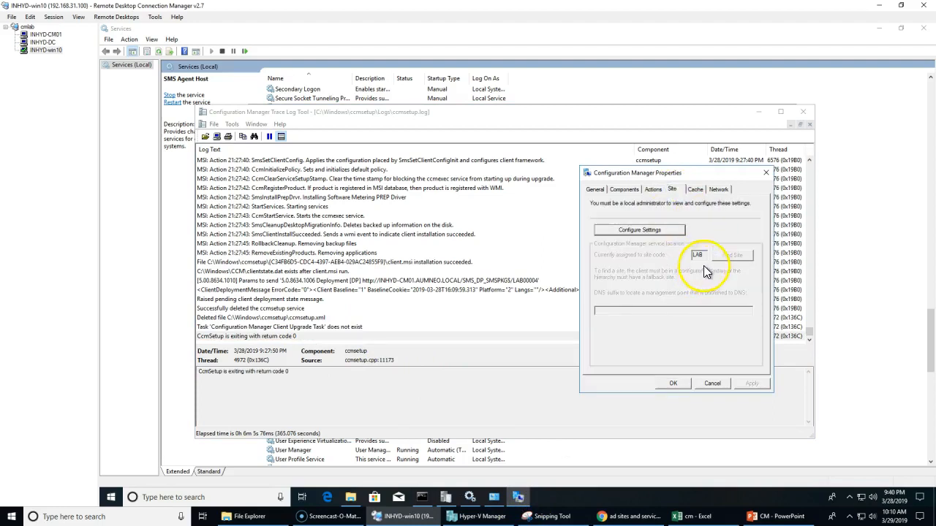
click(696, 190)
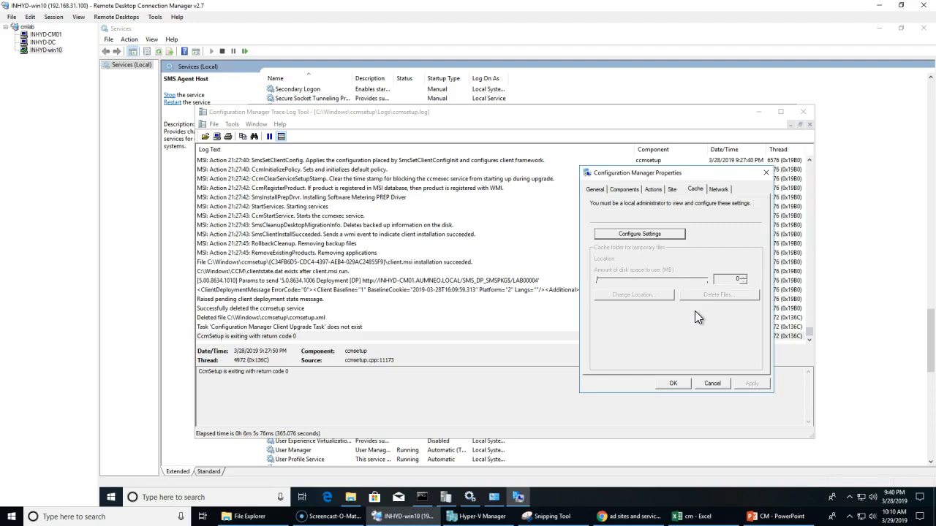
click(351, 499)
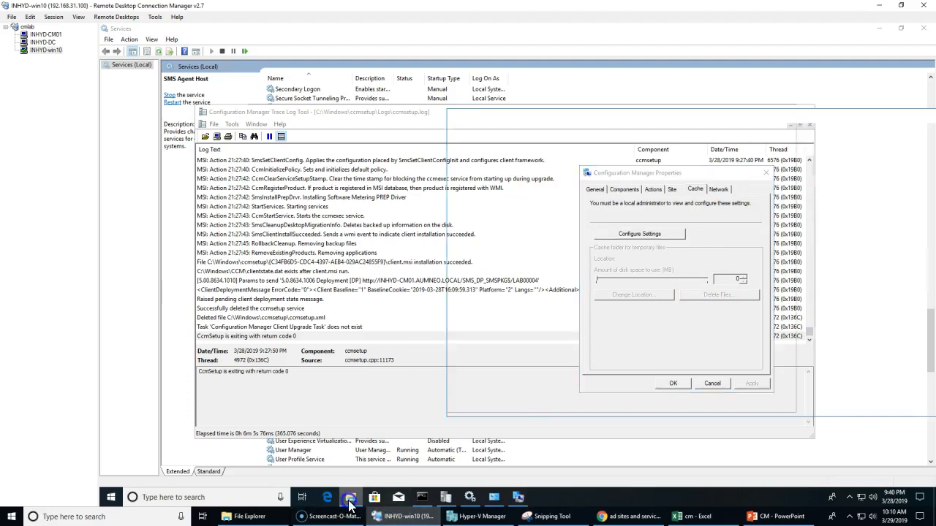
mouse_move(683, 119)
mouse_down()
mouse_move(426, 152)
mouse_move(534, 266)
mouse_move(579, 236)
mouse_move(585, 213)
mouse_up()
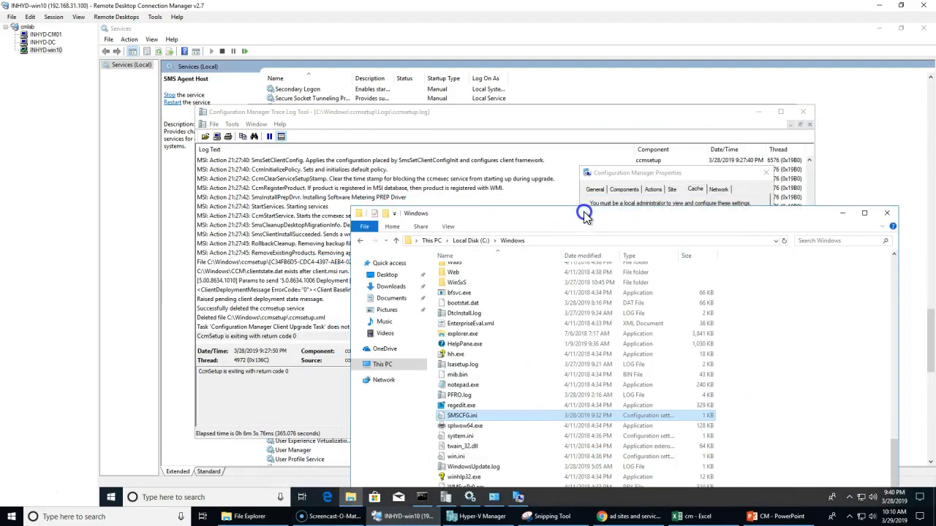
click(615, 184)
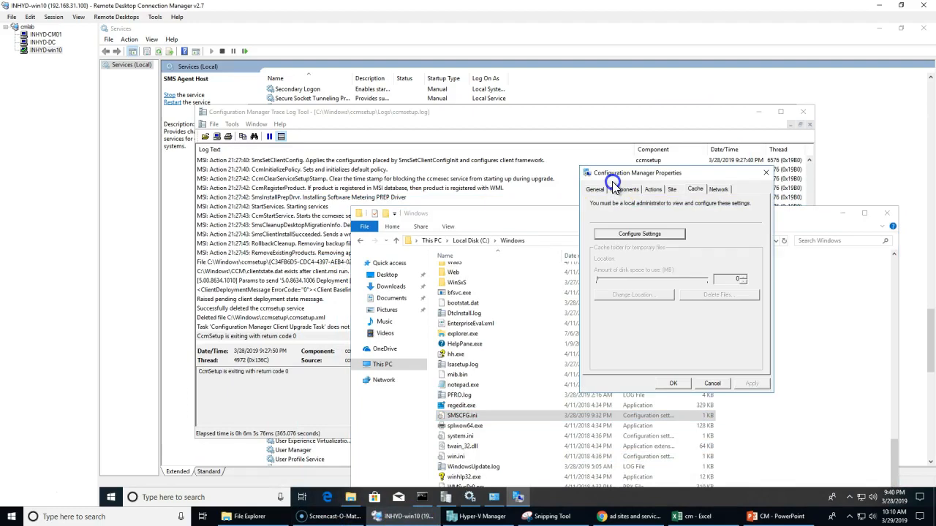
click(554, 219)
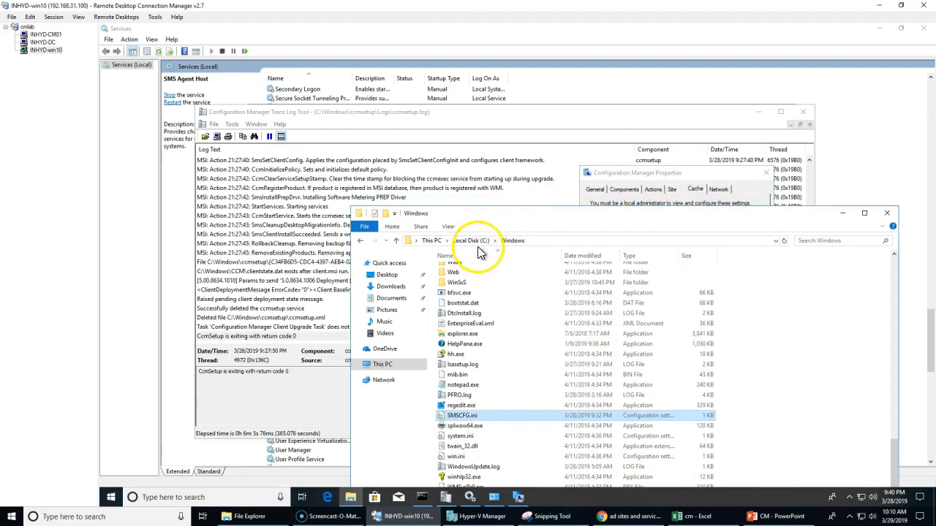
- Locate the CCM and ccmsetup folders in C:\Windows and inspect the contents of the ccmcache folder
click(482, 243)
double_click(460, 320)
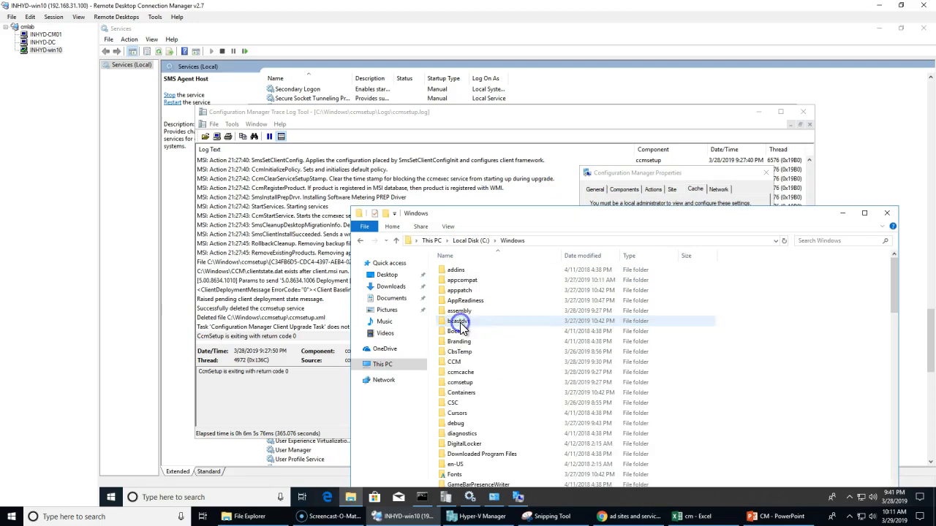
click(455, 361)
click(464, 384)
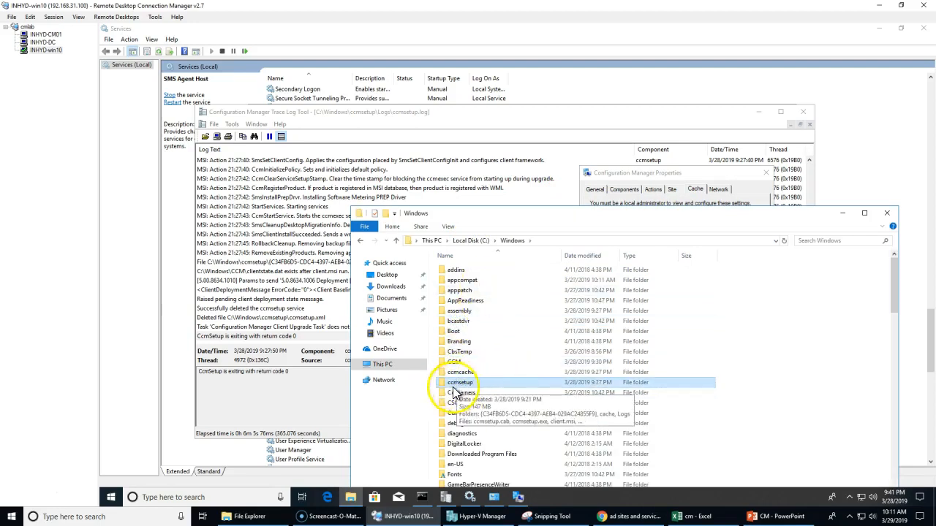
click(661, 179)
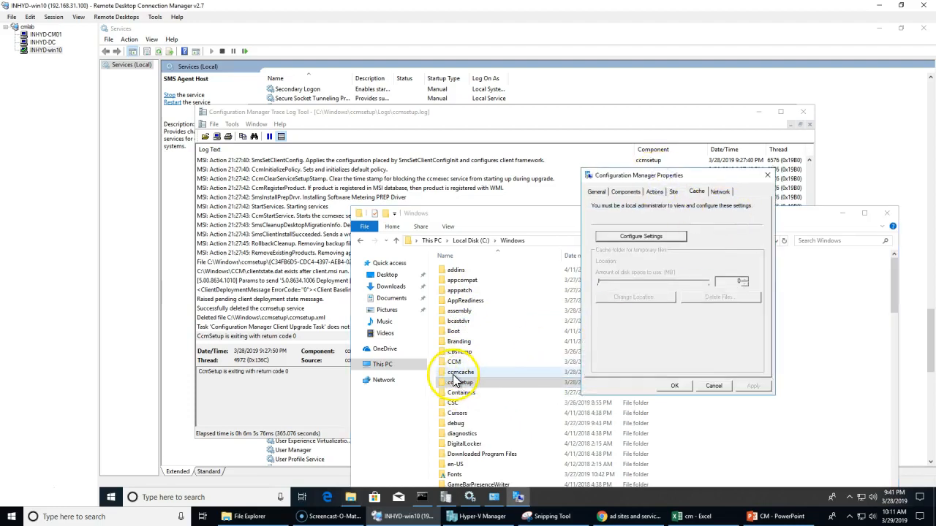
double_click(455, 375)
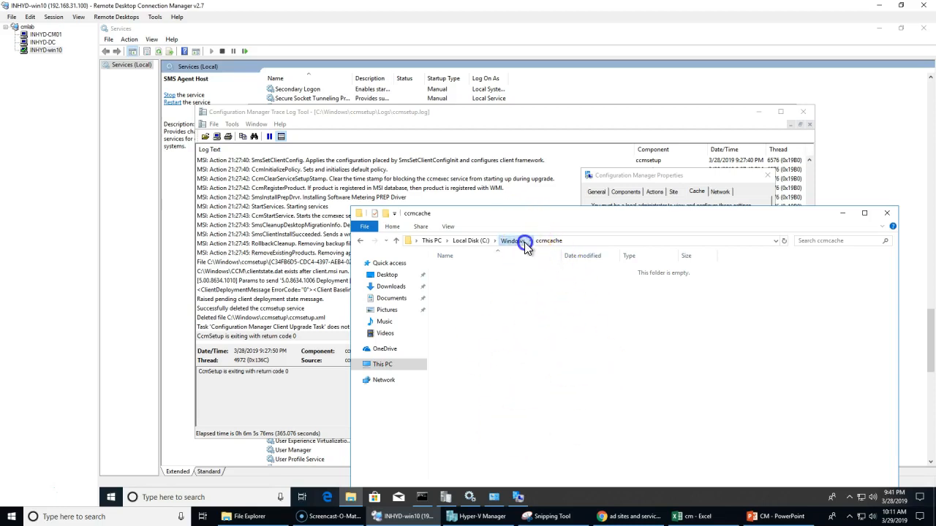
click(524, 241)
double_click(460, 372)
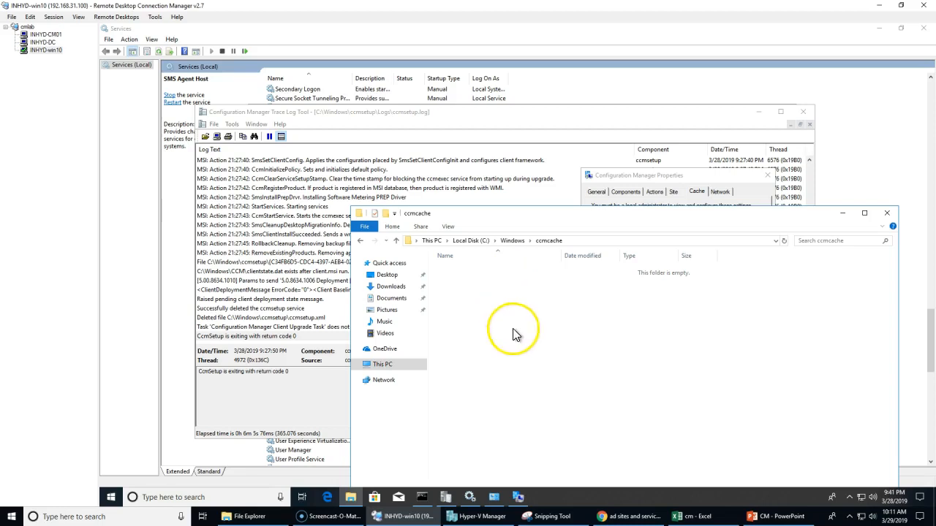
click(518, 243)
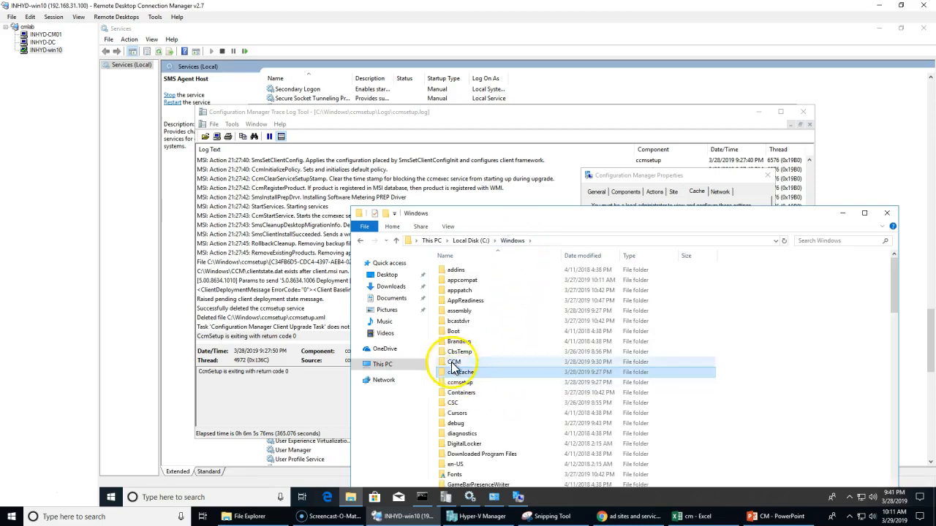
- Inspect the CCM folder and the ccmsetup folder in C:\Windows, selecting ccmsetup.exe among the setup files
click(454, 363)
double_click(482, 365)
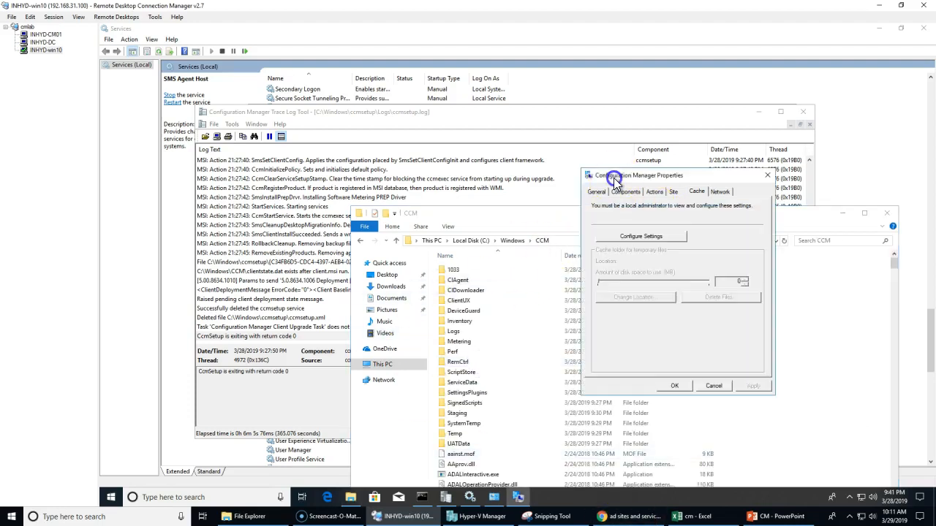
drag(545, 219, 524, 112)
click(491, 134)
double_click(441, 276)
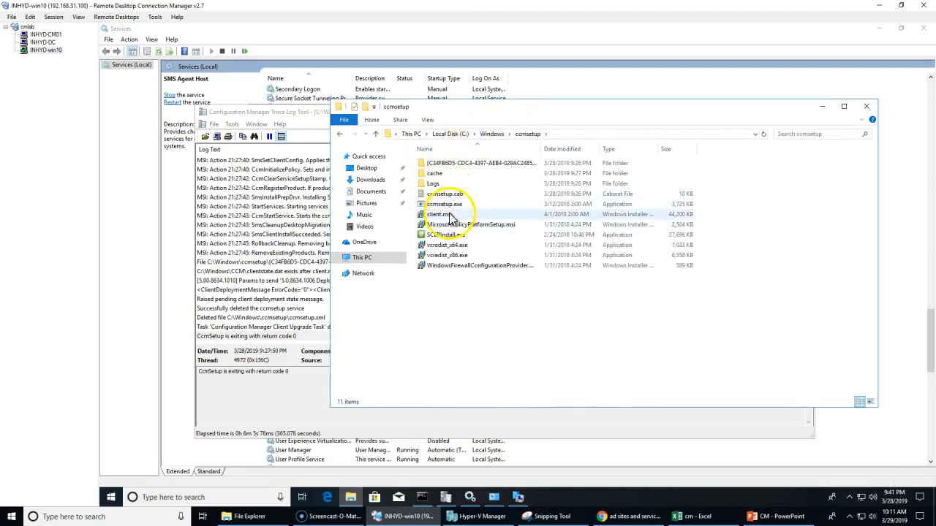
click(443, 204)
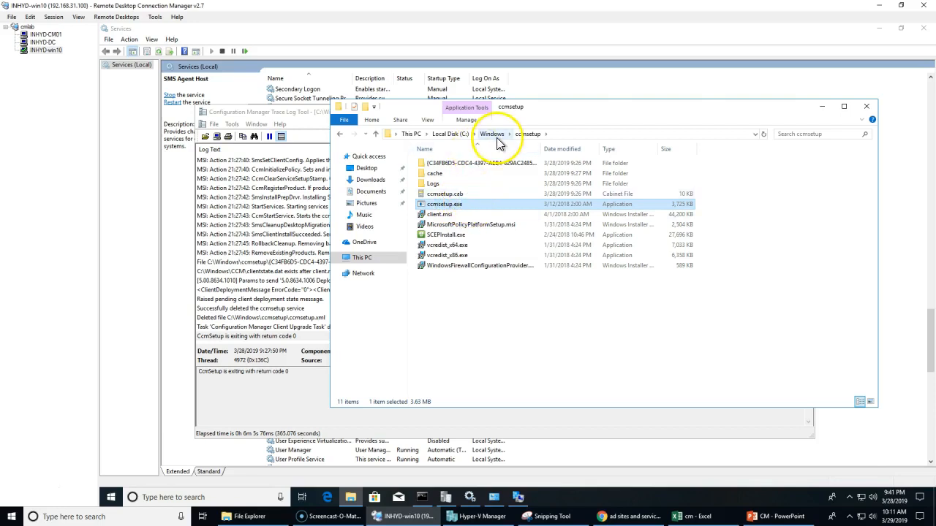
- Read through ccmsetup.log in the trace log tool from its first entry to its last
click(245, 271)
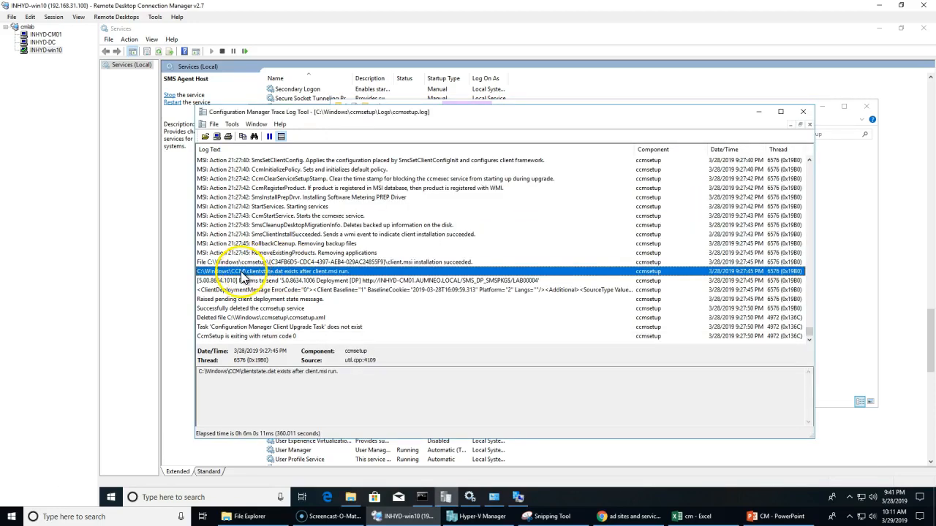
key(Home)
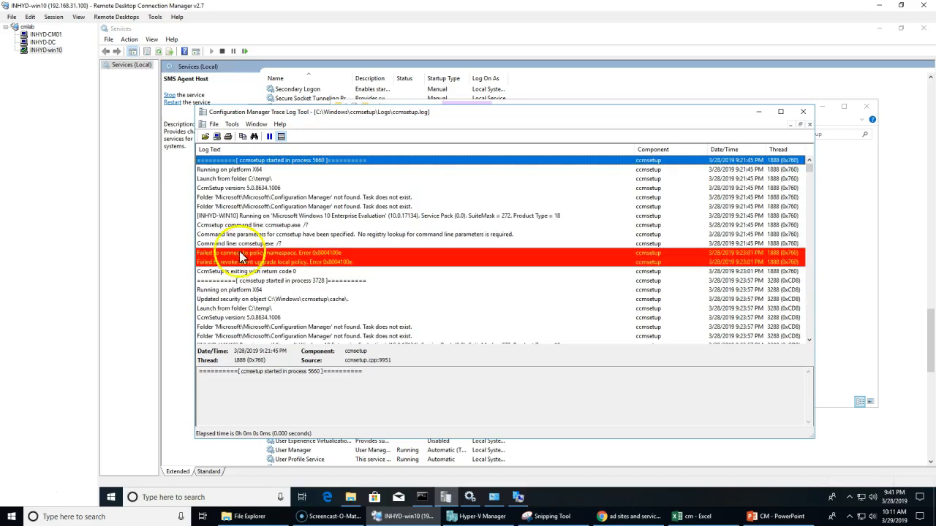
scroll(383, 297, down, 10)
scroll(461, 292, down, 10)
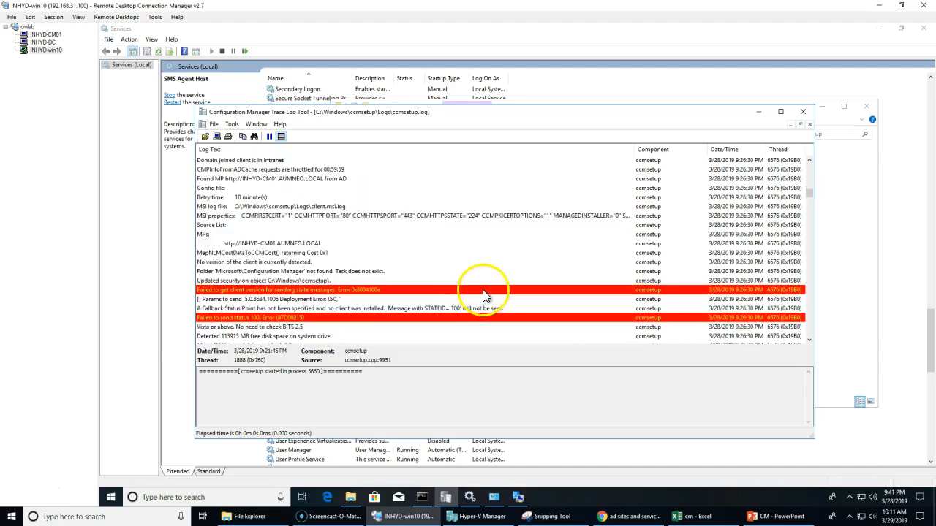
scroll(484, 297, down, 5)
drag(809, 180, 815, 352)
- Return to File Explorer and browse the client program files in C:\Windows\CCM
click(351, 497)
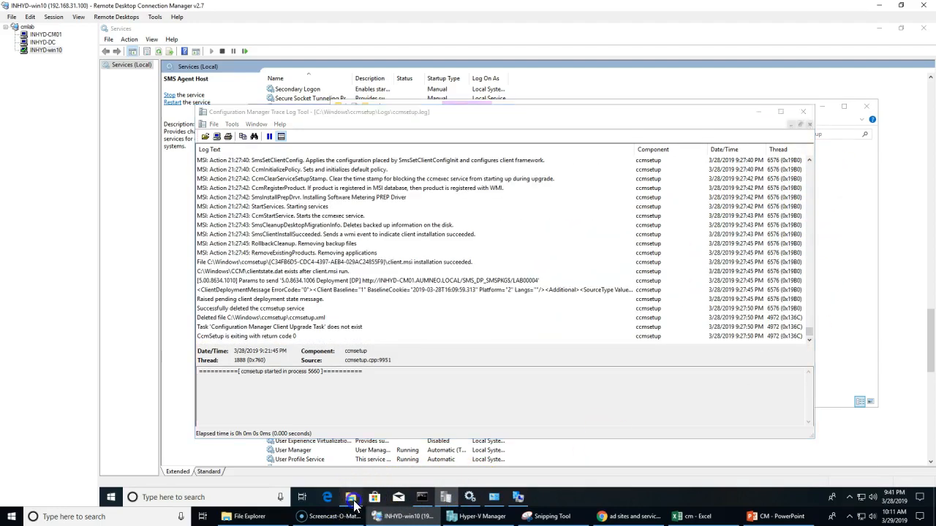
click(491, 134)
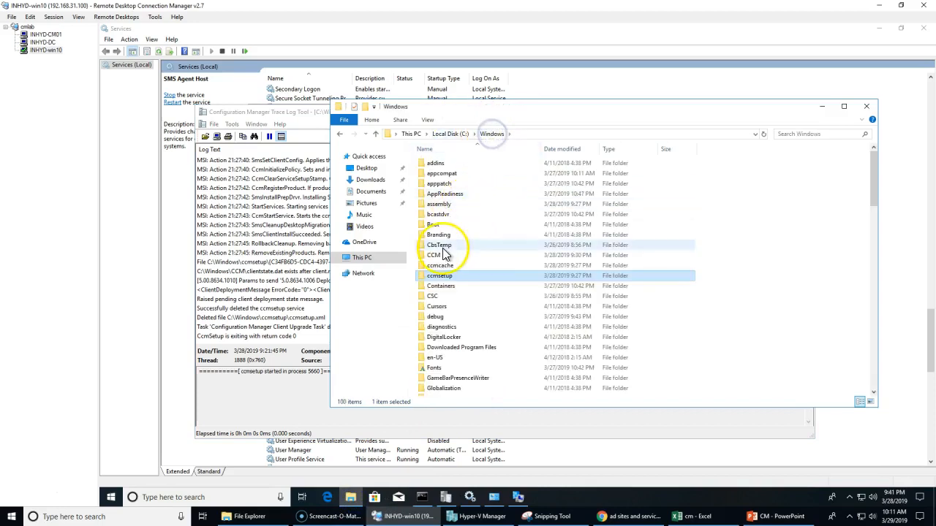
double_click(438, 256)
scroll(679, 349, down, 8)
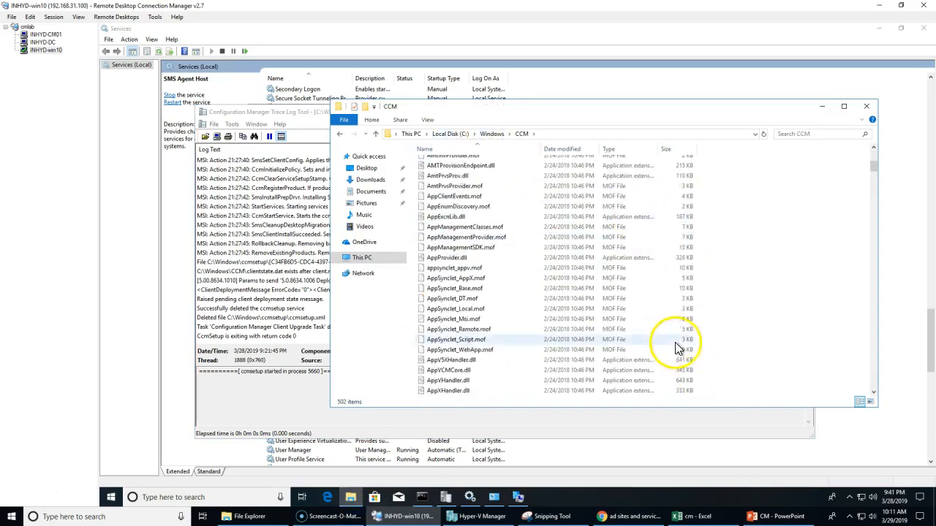
scroll(689, 345, up, 8)
scroll(691, 337, down, 10)
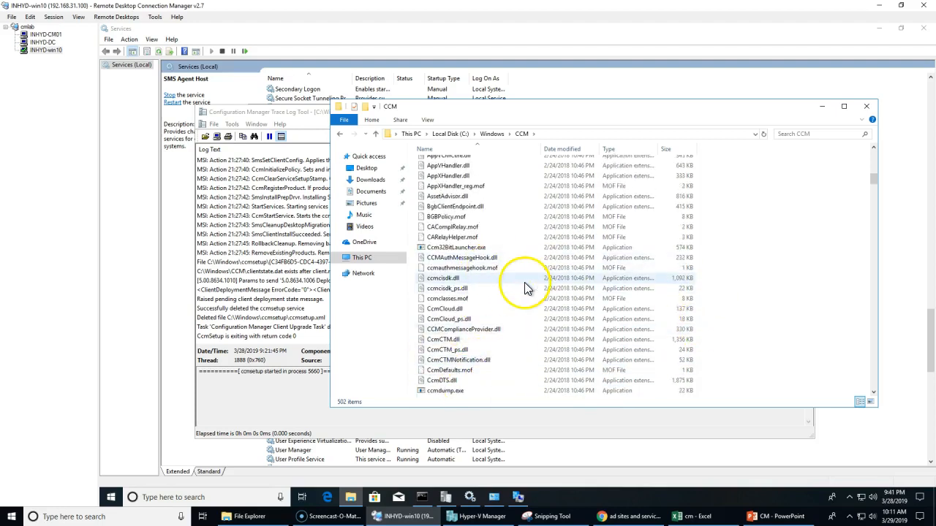
click(538, 268)
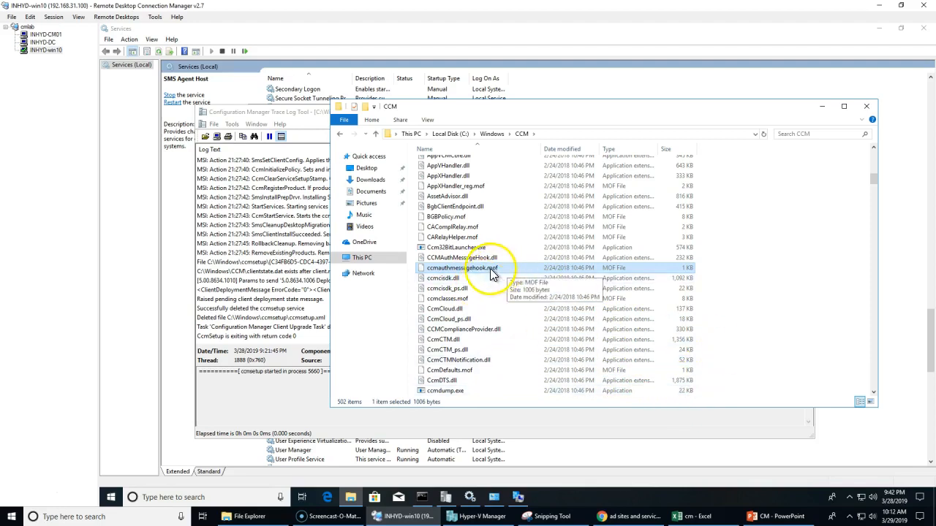
- Open the Logs folder inside C:\Windows\CCM and look through its client log files
scroll(491, 271, up, 14)
scroll(567, 332, up, 4)
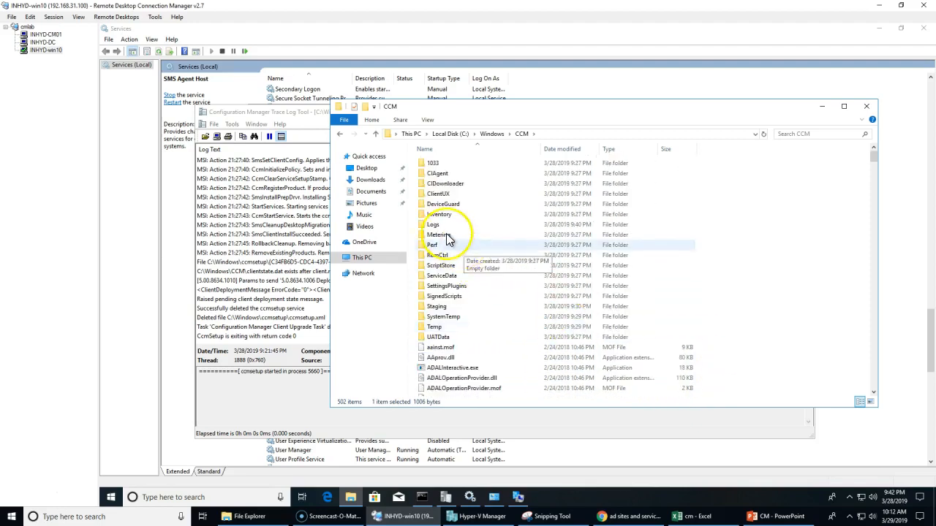
double_click(439, 226)
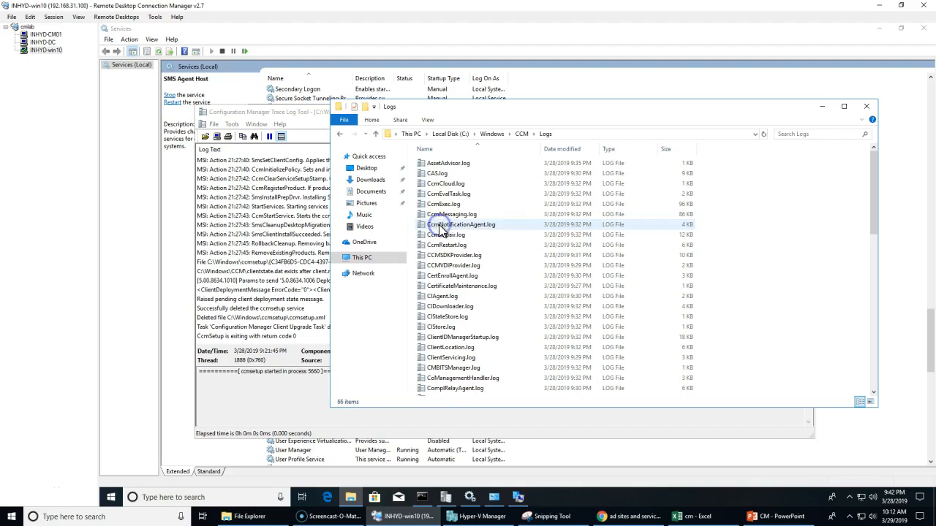
scroll(616, 271, down, 14)
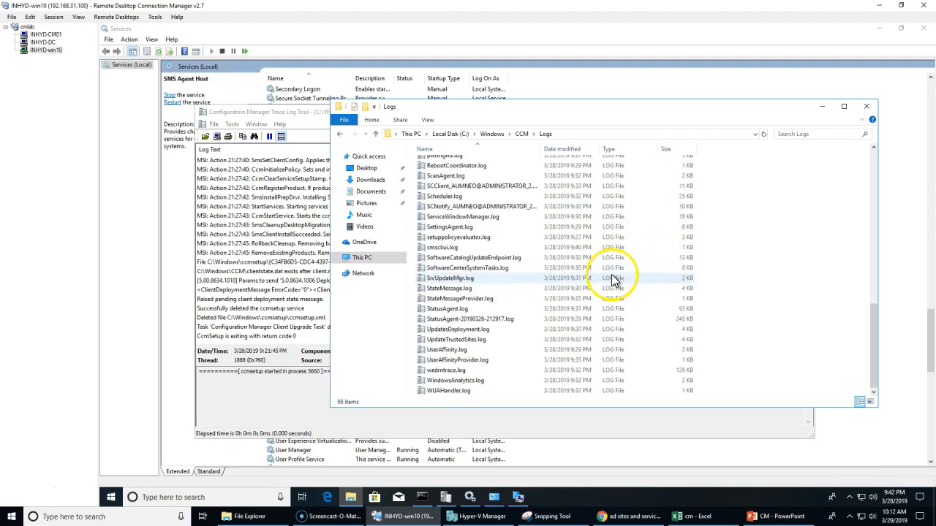
- Examine the closing ccmsetup.log entries about the client.msi installation, clientstate.dat, the deployment message and the desktop migration cleanup
click(287, 336)
click(280, 339)
click(263, 270)
click(260, 262)
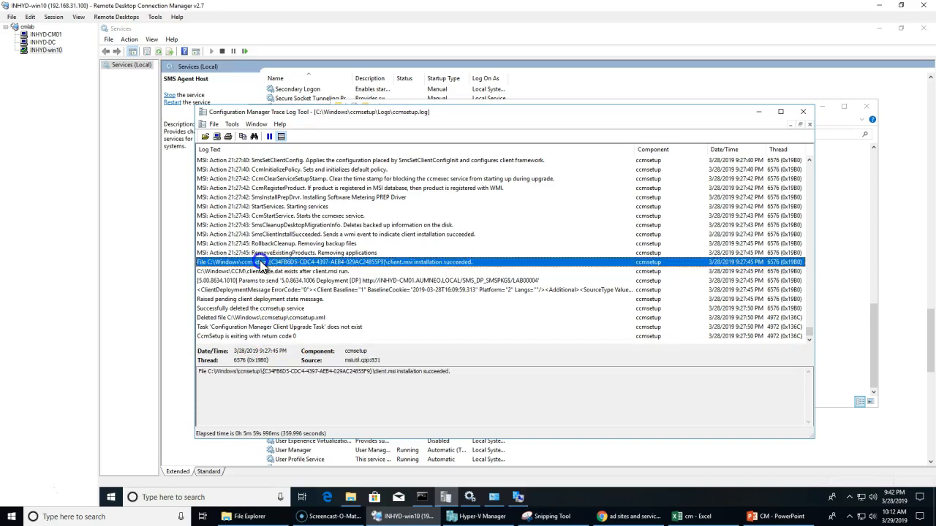
click(275, 280)
click(272, 290)
click(270, 272)
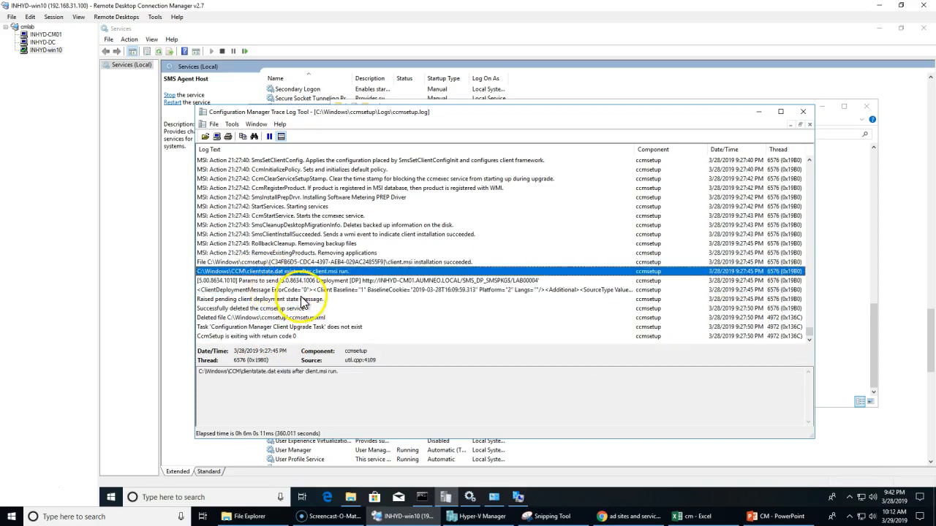
click(264, 227)
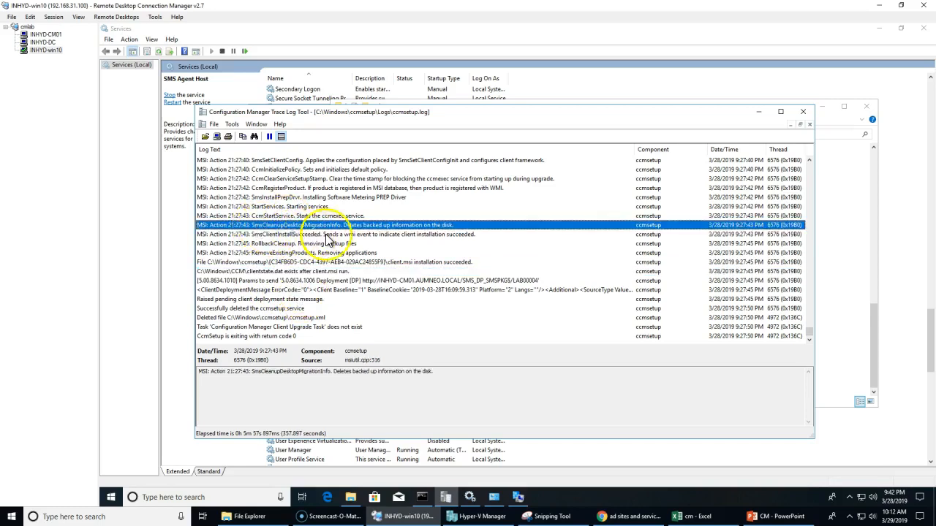
- Check the SmsClientInstallSucceeded entry in ccmsetup.log, then the SMS Agent Host service in the Services console
click(325, 235)
click(470, 497)
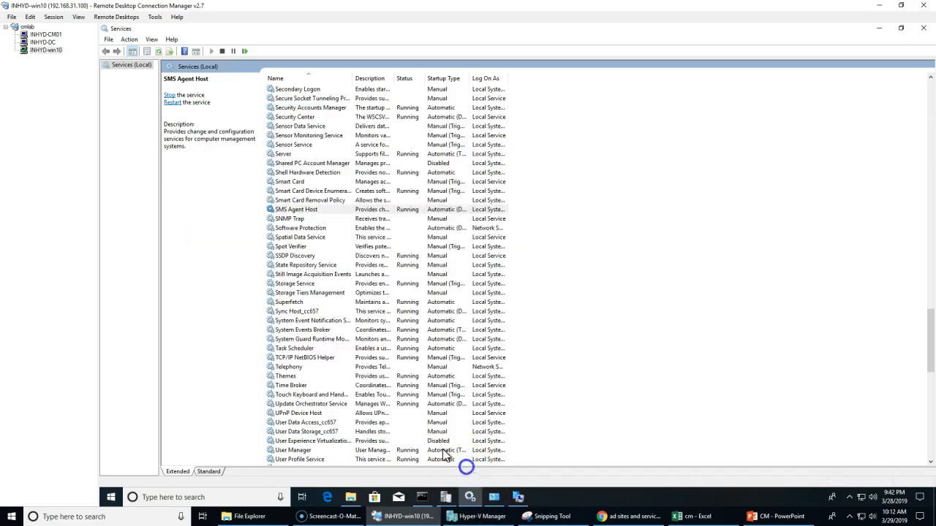
click(289, 210)
click(468, 498)
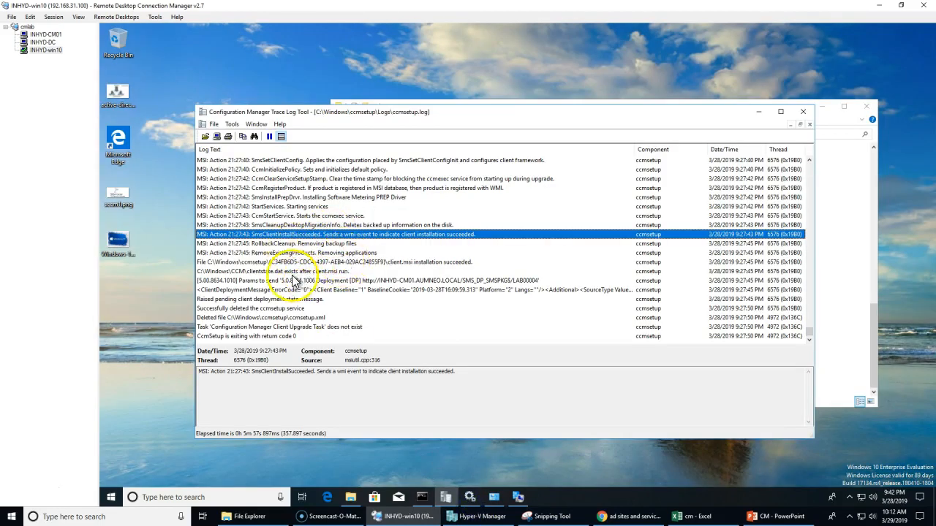
- Examine the ccmsetup.log entries about clientstate.dat, the deployment parameters, the pending deployment state message and the ccmexec service start
click(308, 272)
click(344, 282)
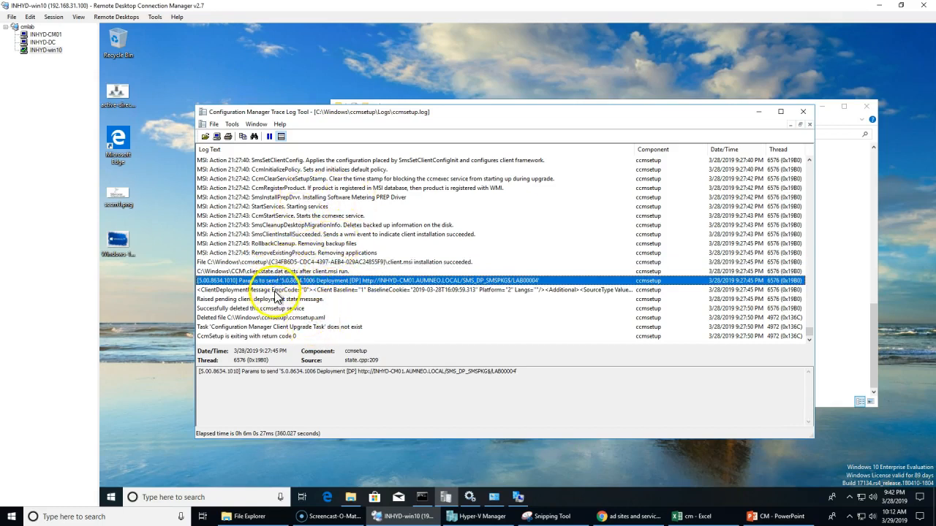
click(252, 300)
click(290, 216)
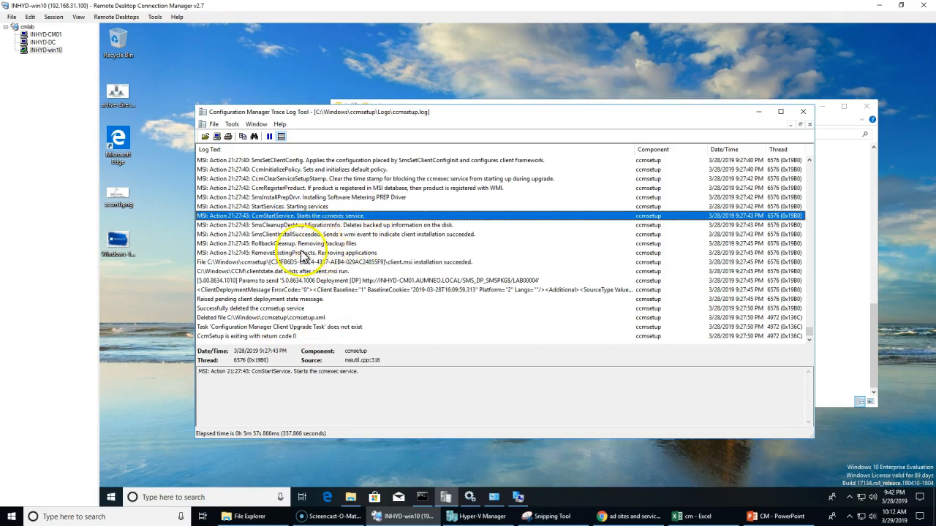
scroll(312, 231, up, 1)
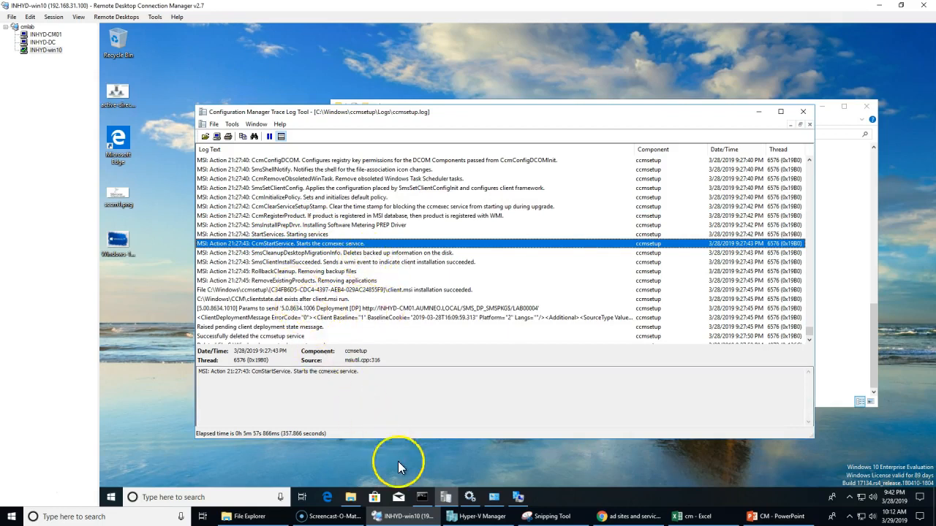
- Return to the C:\Windows\CCM\Logs folder and open CcmExec.log in the trace log tool
click(357, 501)
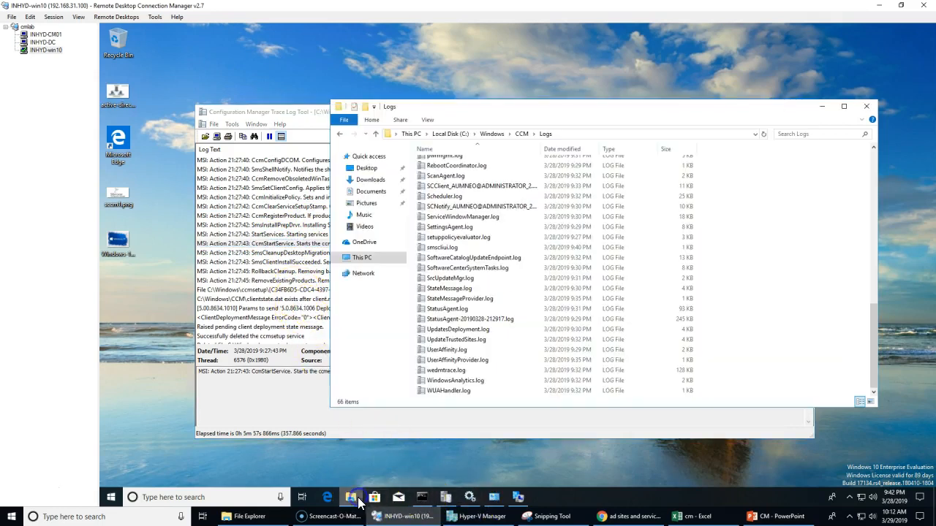
click(482, 206)
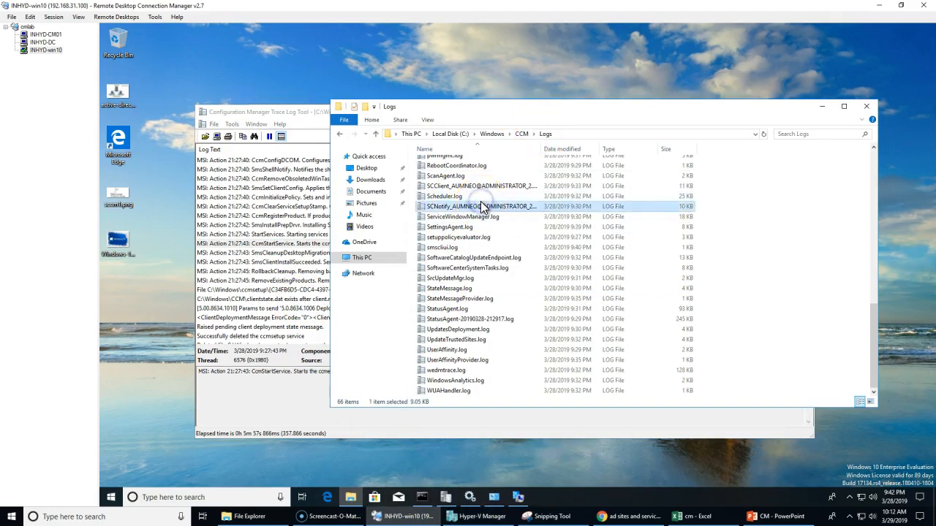
key(c)
key(c)
click(454, 188)
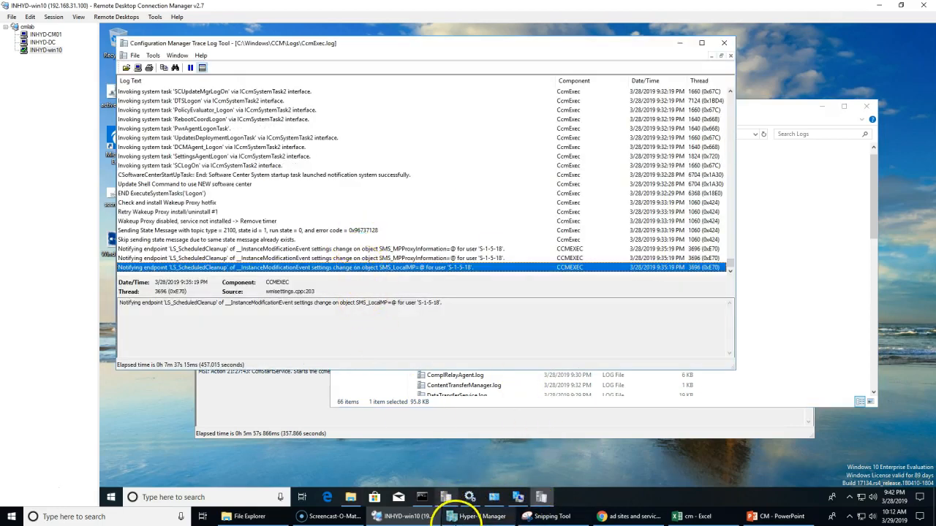
- Restart the SMS Agent Host service and bring CcmExec.log back into view
click(471, 460)
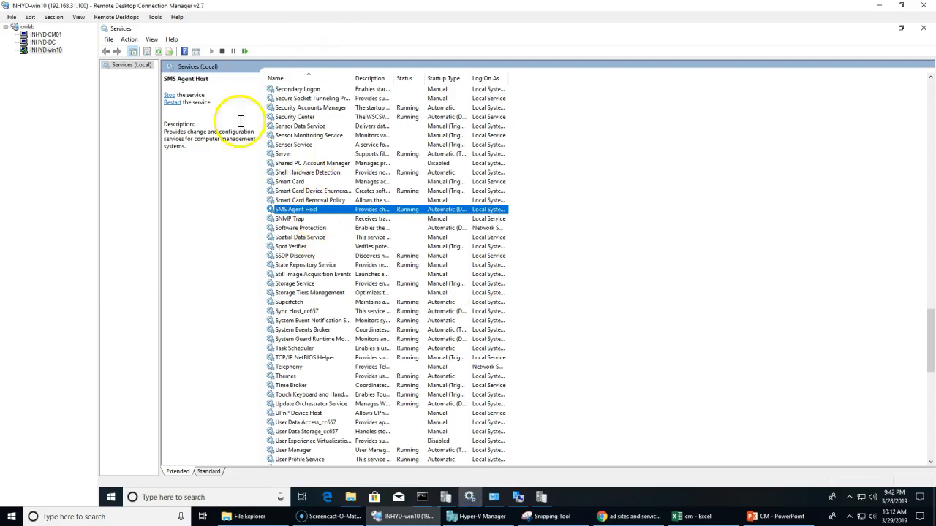
click(241, 51)
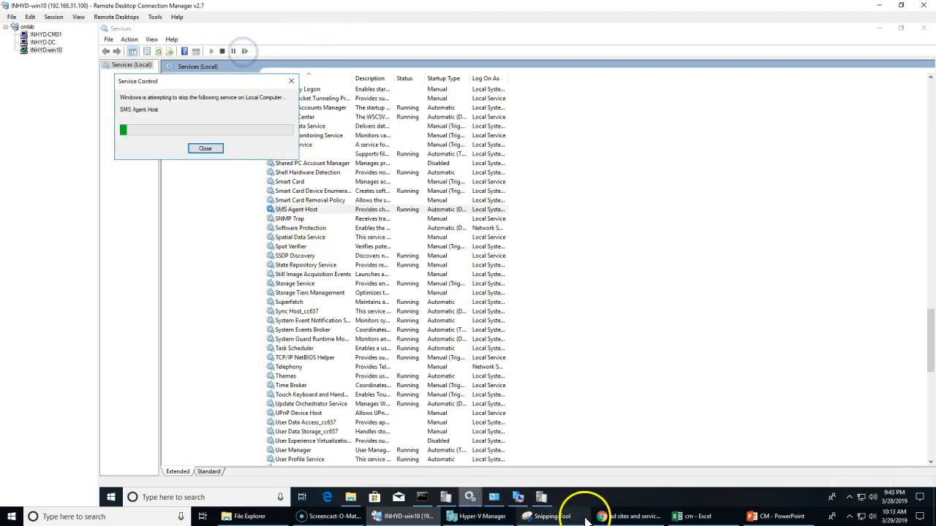
click(539, 495)
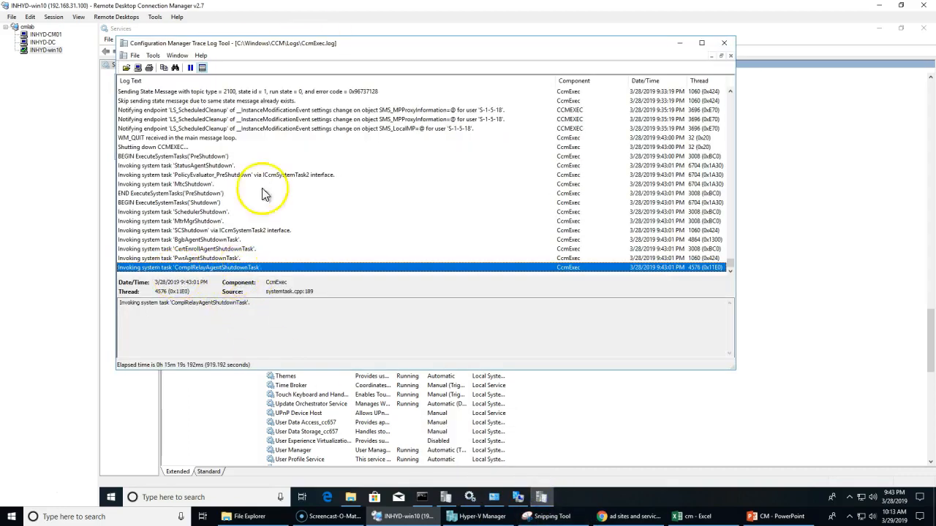
- Move the CcmExec.log window beside the services list and follow its shutdown and logon task entries
drag(277, 44, 519, 79)
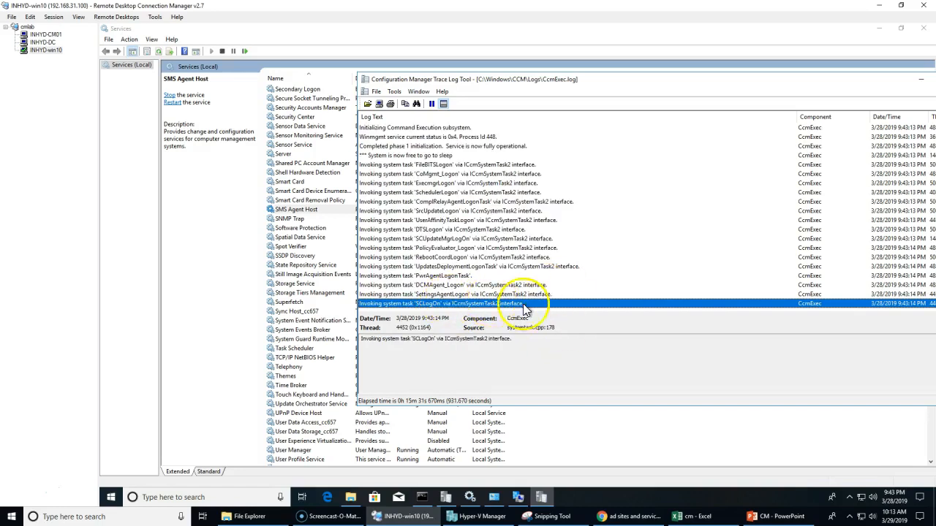
click(453, 258)
click(436, 310)
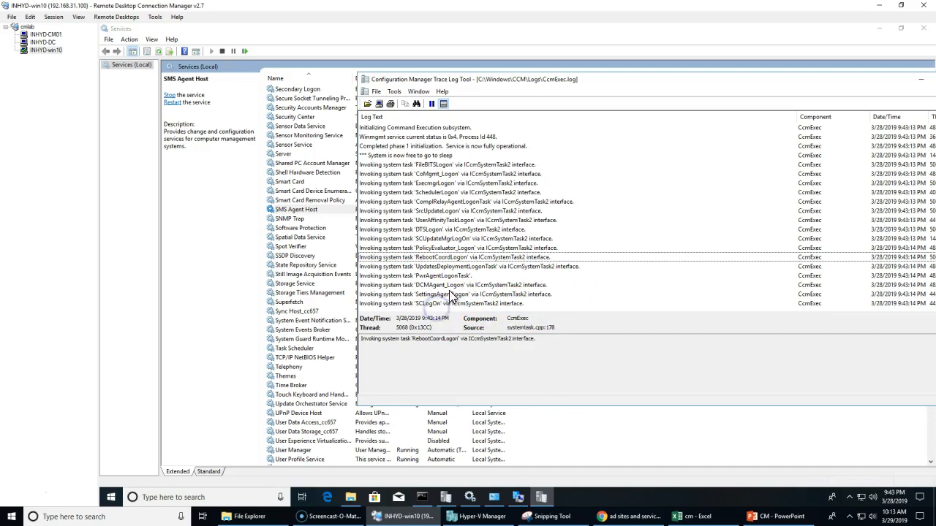
click(454, 305)
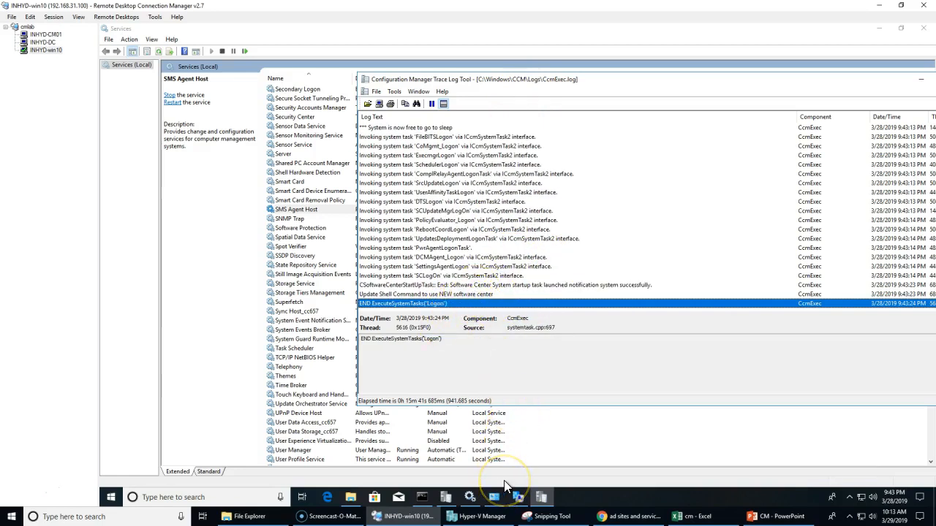
- Look through the client log files in C:\Windows\CCM\Logs, from CAS.log through the Ccm, CI and Client logs
click(351, 498)
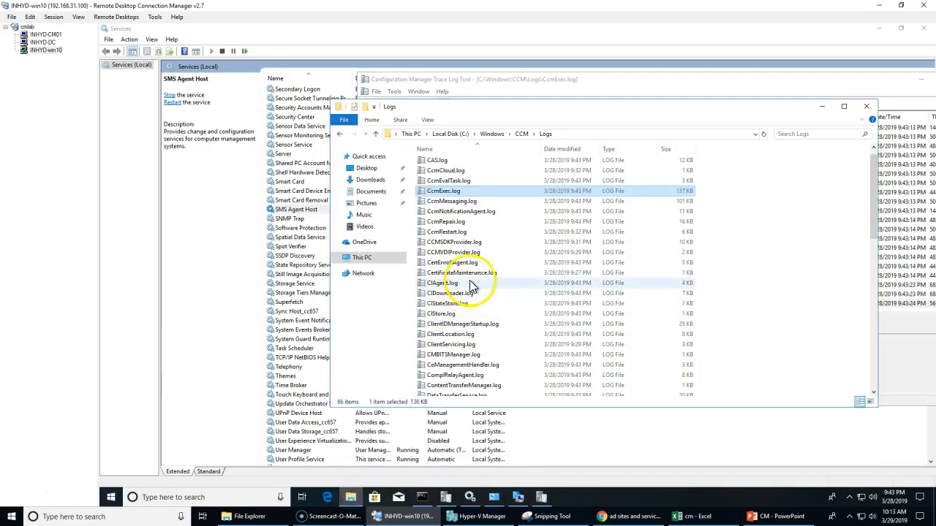
click(472, 232)
key(Down)
key(Down)
key(Down)
key(Down)
key(Down)
key(Down)
key(Down)
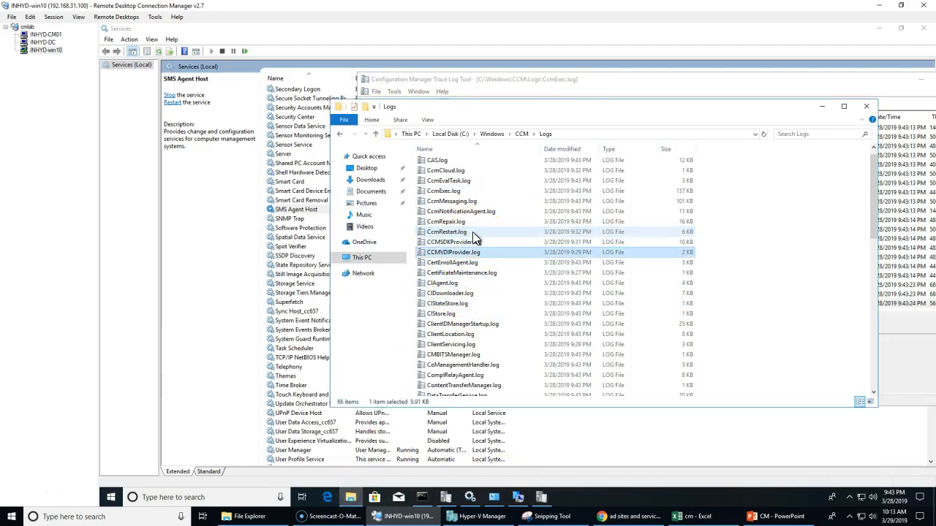
key(Down)
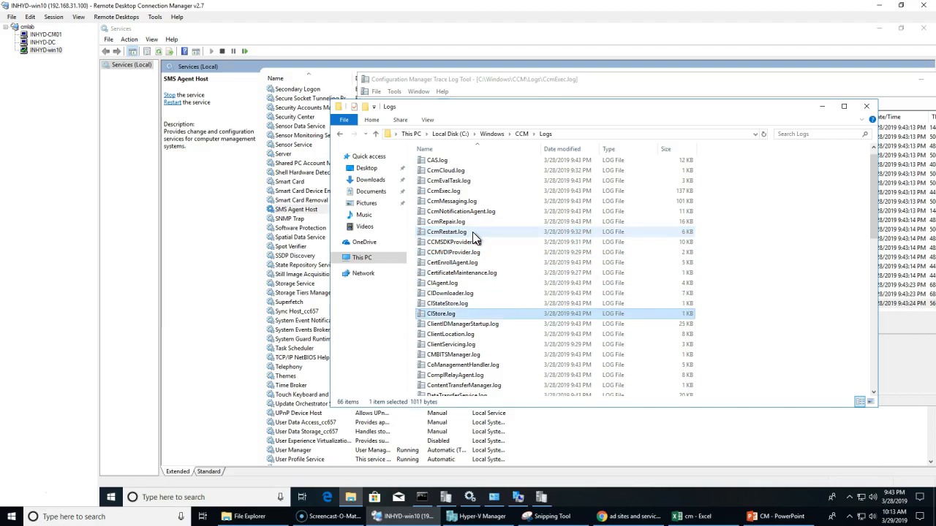
key(Down)
key(Down)
key(Down)
key(Down)
key(Down)
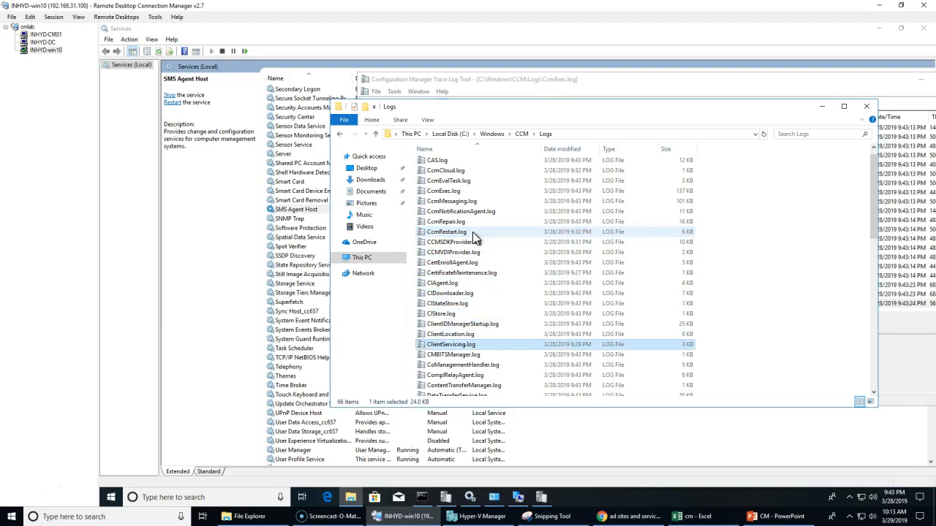
key(Down)
key(Home)
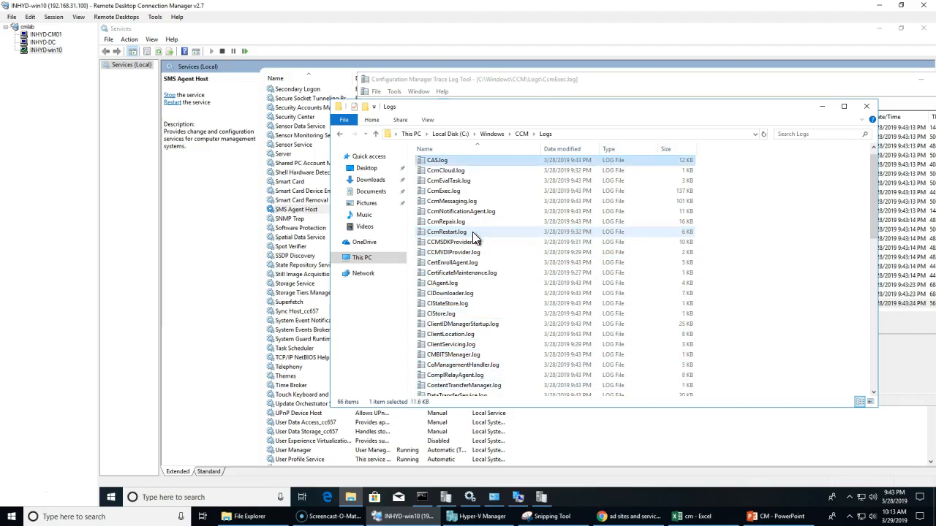
key(Down)
key(Down)
key(Down)
key(Down)
key(Down)
key(Down)
key(Down)
key(Down)
key(Down)
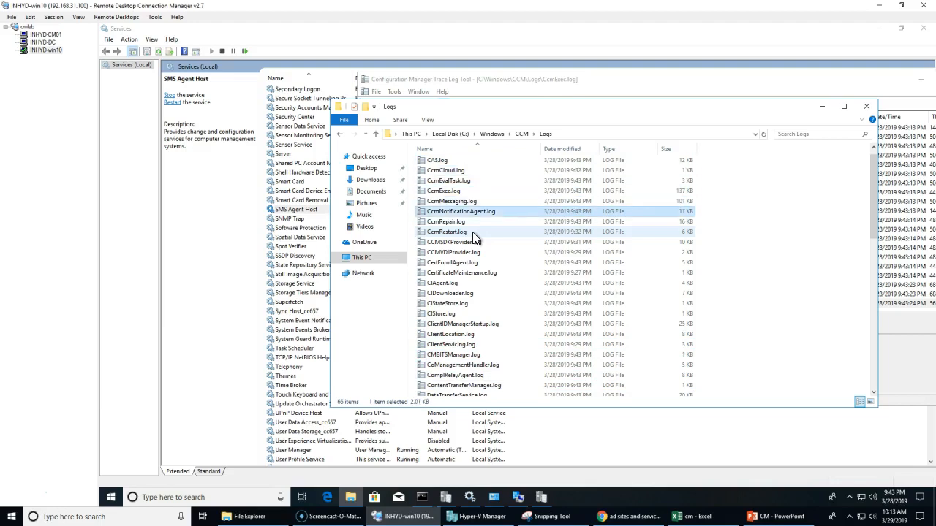
key(Down)
key(Down)
key(Down)
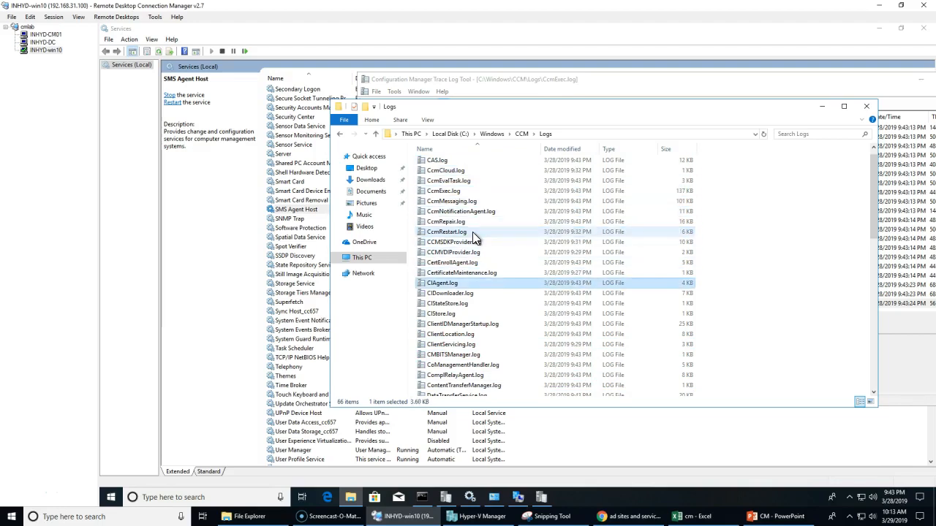
- Open ClientIDManagerStartup.log from the Logs folder in the trace log tool
double_click(491, 327)
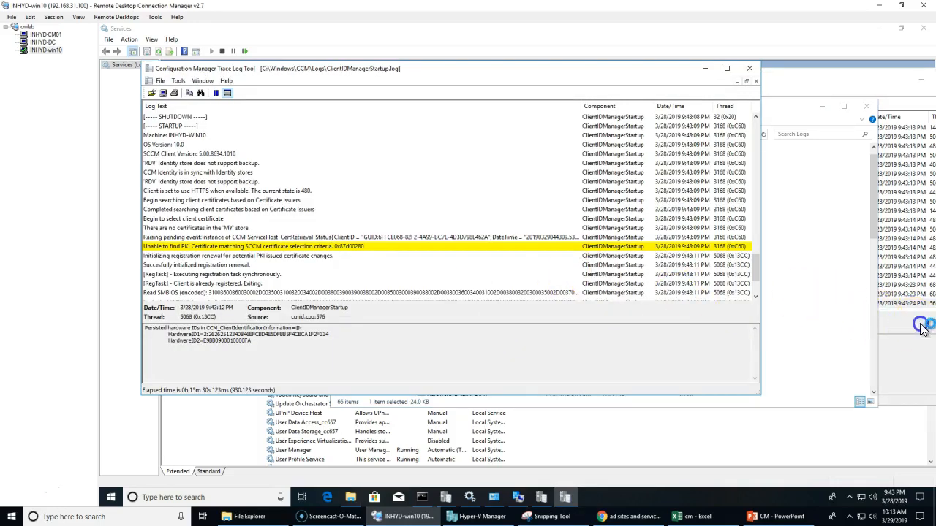
click(921, 327)
click(282, 313)
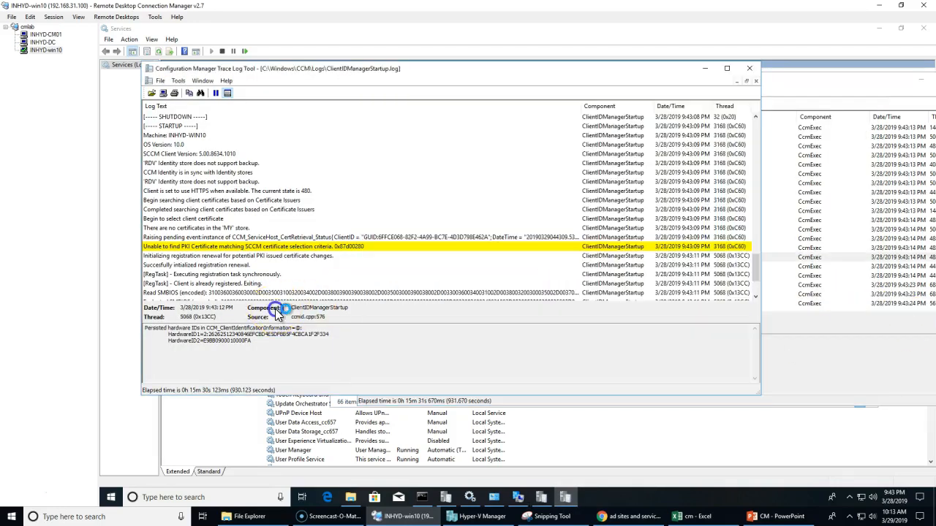
- Go back to ccmsetup.log and check its closing entry about deleting the ccmsetup service
click(539, 497)
click(445, 497)
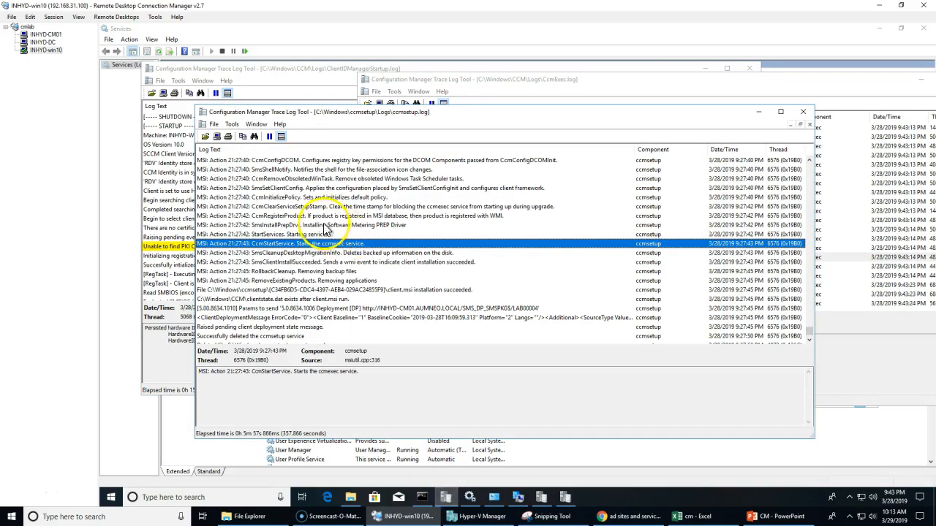
click(289, 336)
scroll(287, 338, down, 1)
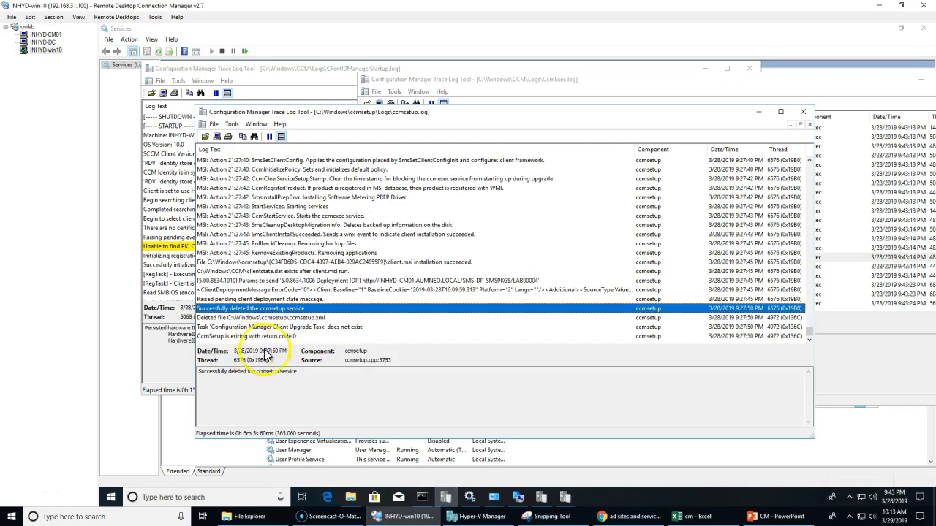
- Read ClientIDManagerStartup.log from its first startup entry through the certificate selection to the client registration and approval entry
click(171, 266)
scroll(307, 270, up, 5)
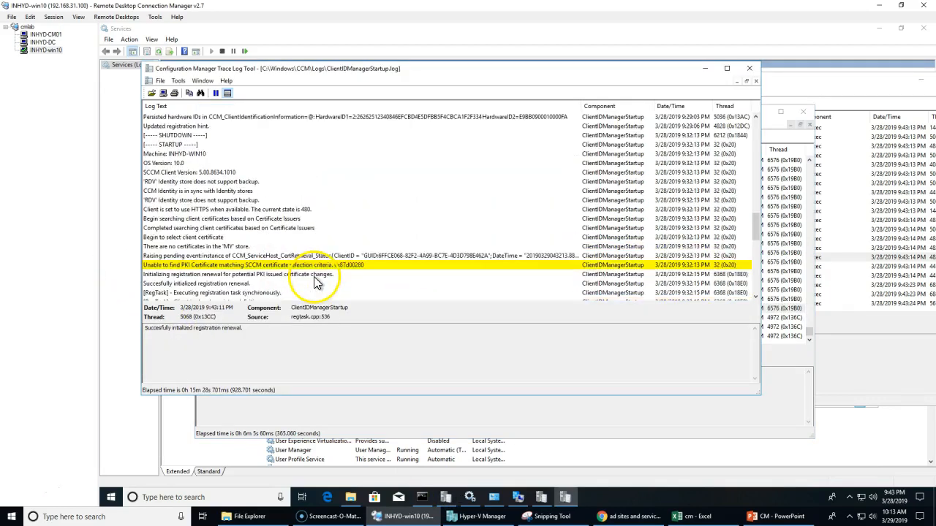
scroll(643, 194, up, 3)
click(756, 119)
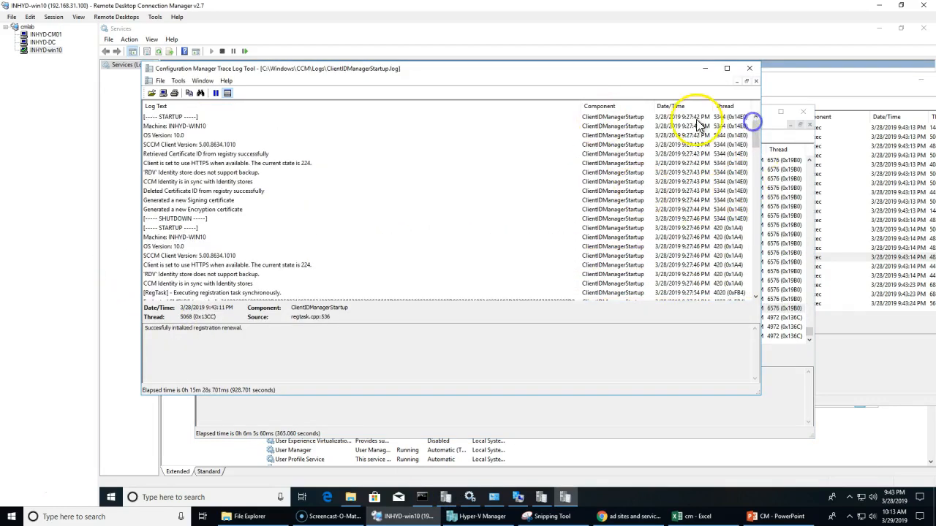
click(278, 126)
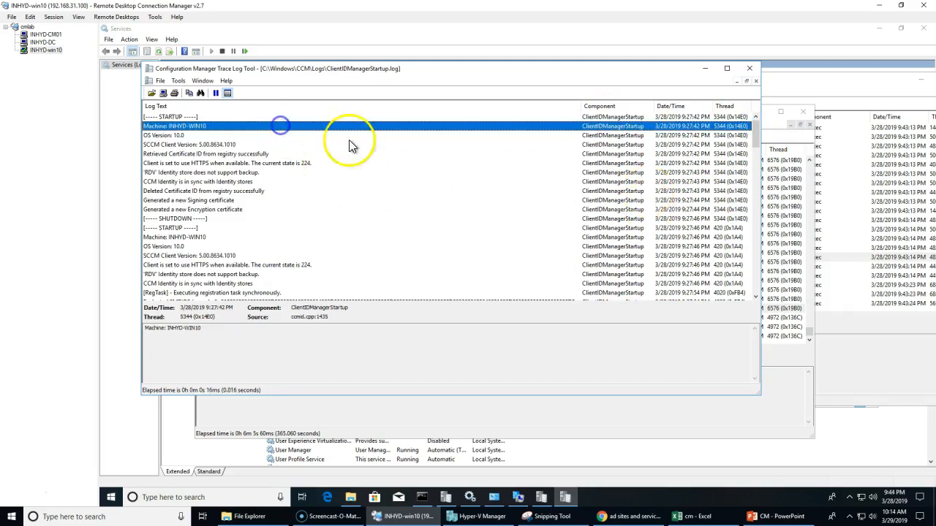
scroll(300, 246, down, 4)
click(273, 190)
scroll(321, 249, down, 6)
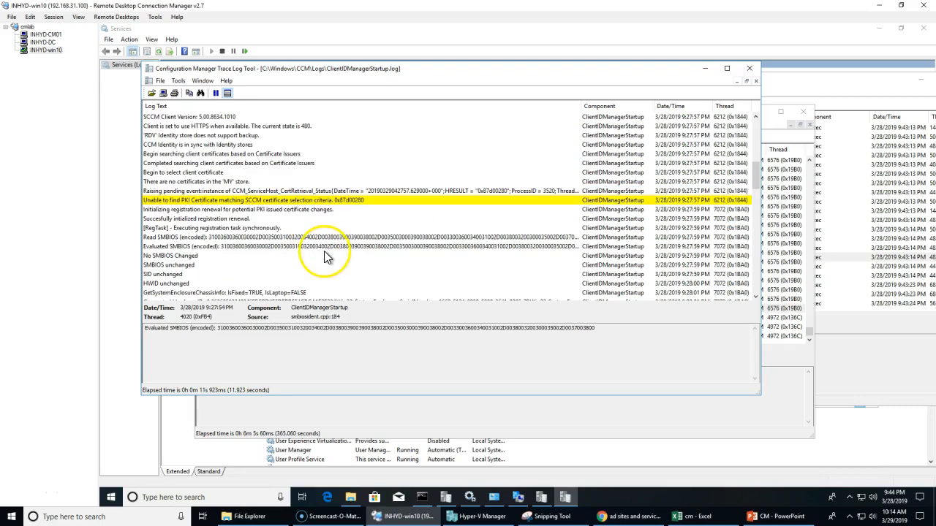
click(373, 192)
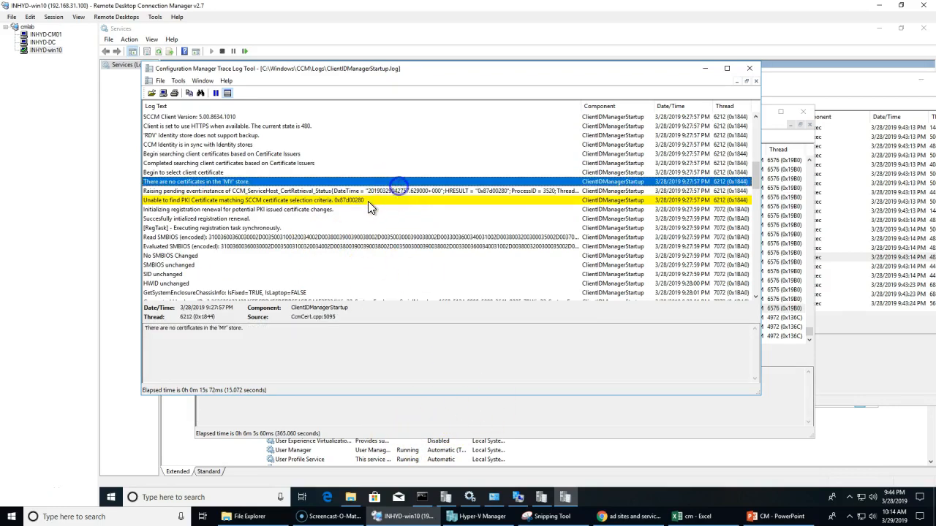
scroll(372, 227, down, 3)
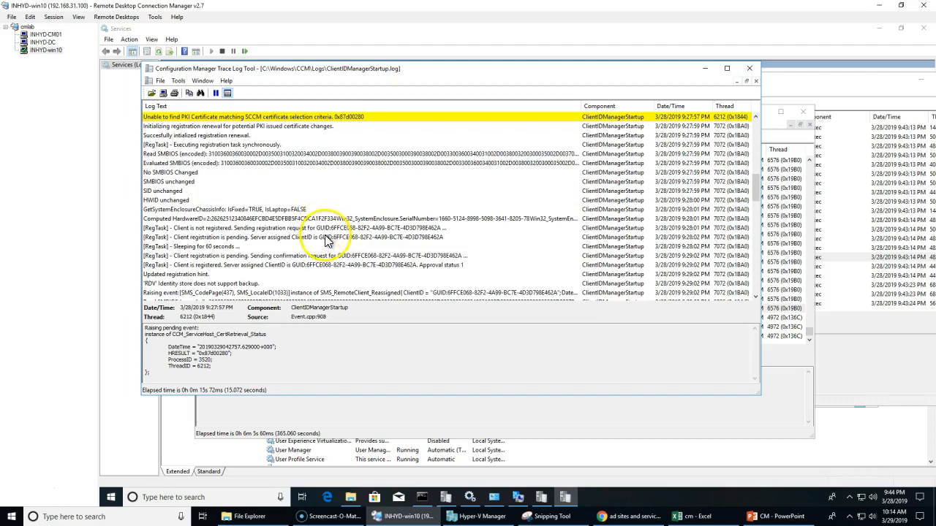
click(314, 264)
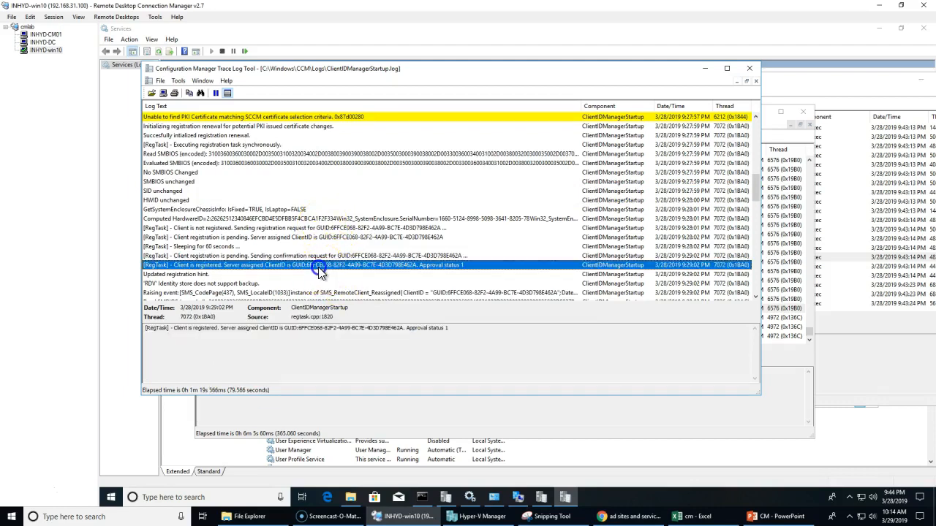
- Open SMSCFG.ini from the C:\Windows folder in Notepad and minimize the folder window
click(351, 497)
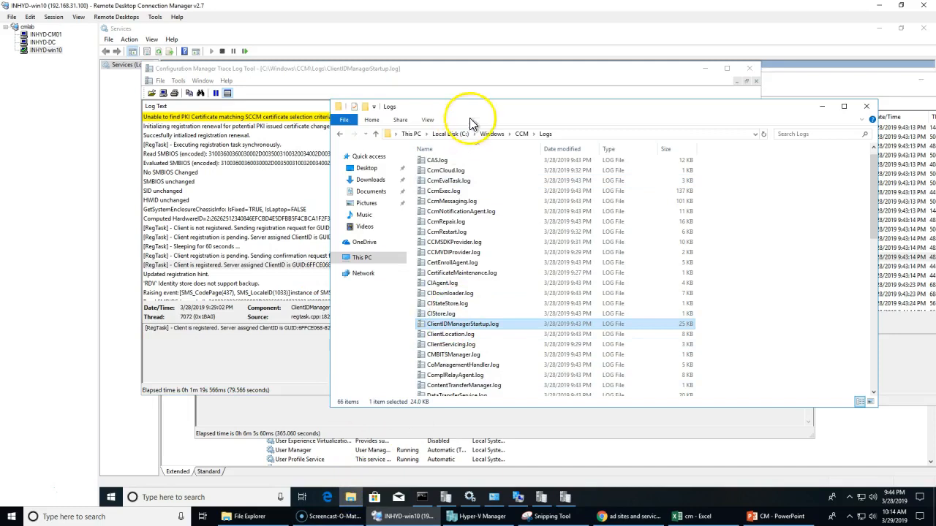
click(490, 134)
text(sm)
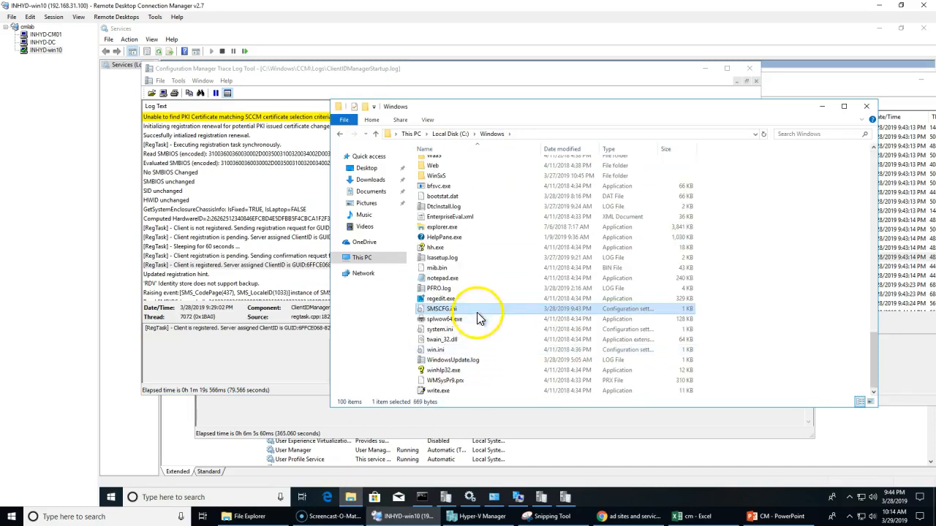
double_click(477, 308)
click(823, 108)
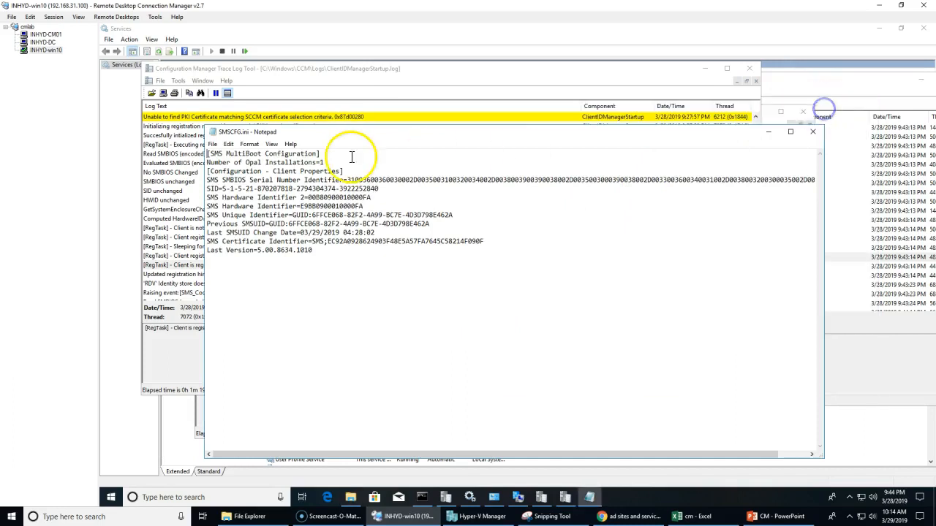
- Compare the SMS unique identifier GUID in SMSCFG.ini with the client ID in the log's client registration and approval entry
drag(366, 135, 633, 268)
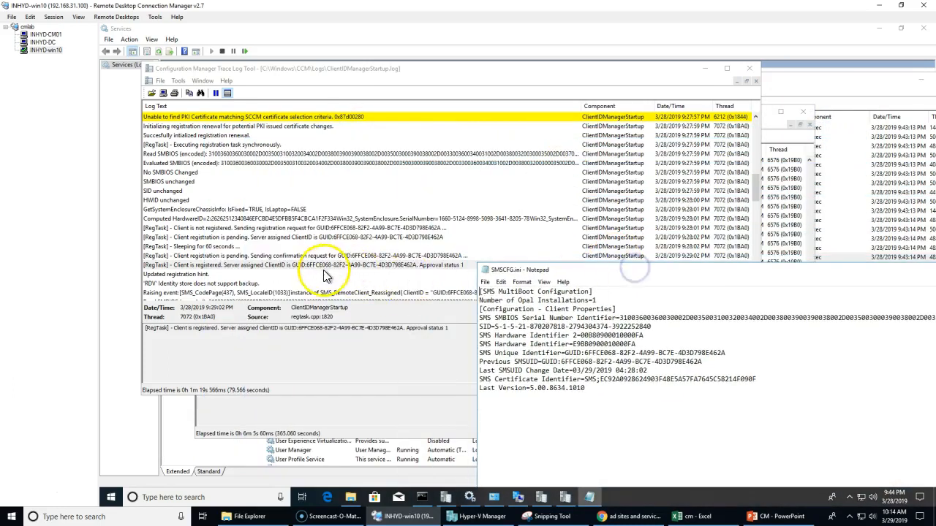
drag(561, 361, 701, 362)
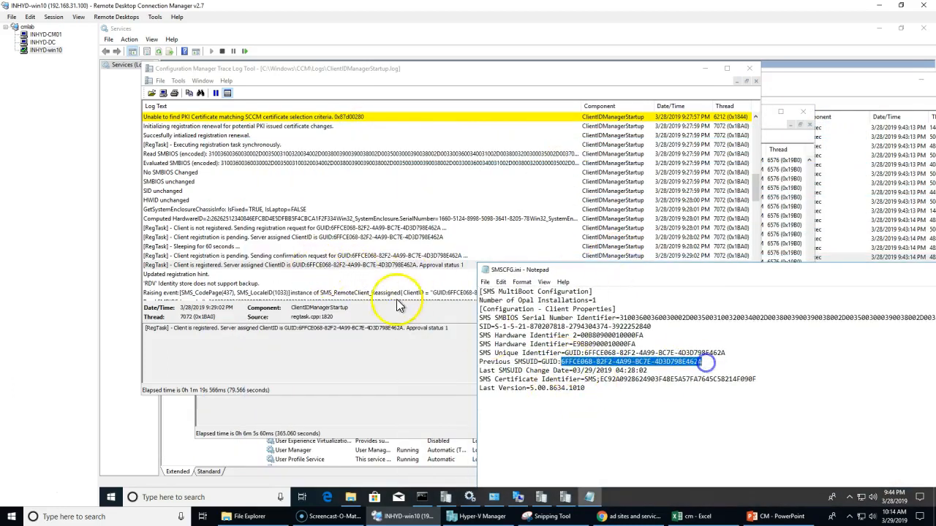
click(354, 265)
click(634, 446)
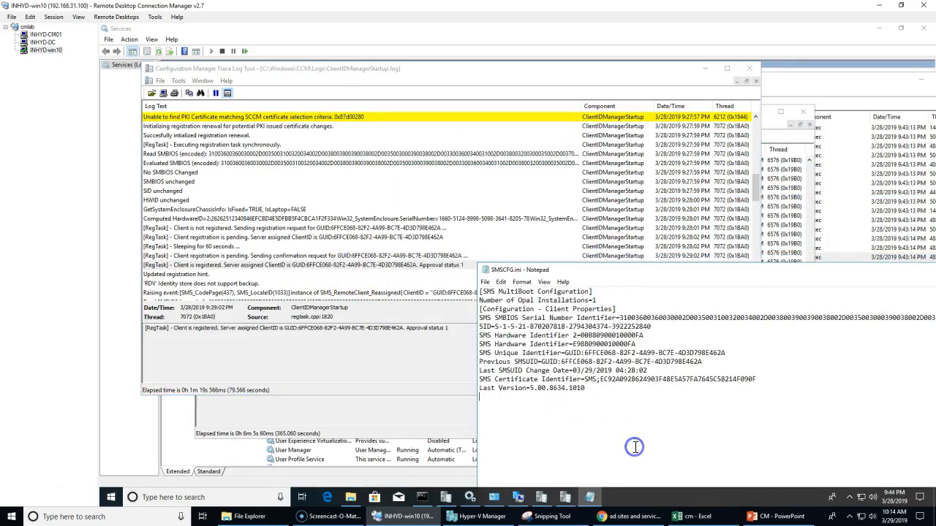
click(327, 266)
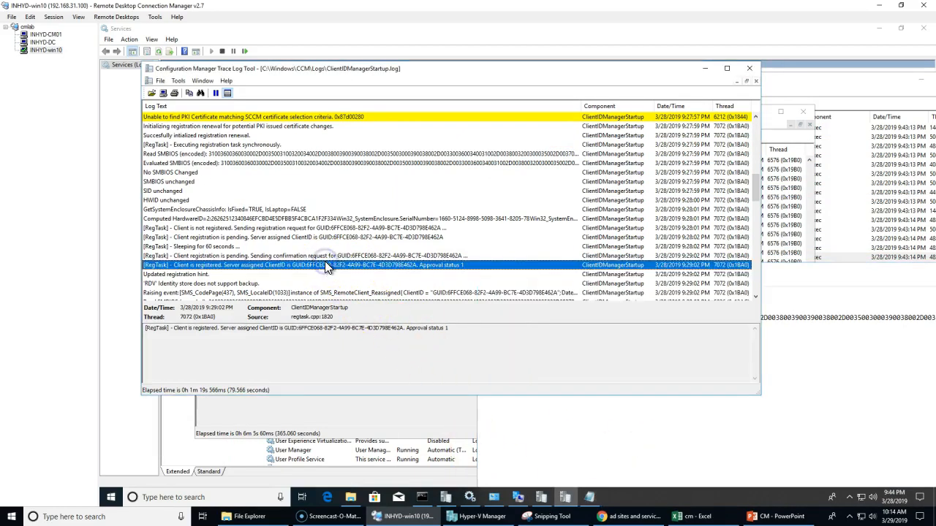
- Read ClientIDManagerStartup.log from the client reassignment event through the following shutdown and startup entries to its end
scroll(327, 266, down, 4)
click(248, 191)
click(249, 237)
click(269, 190)
click(274, 182)
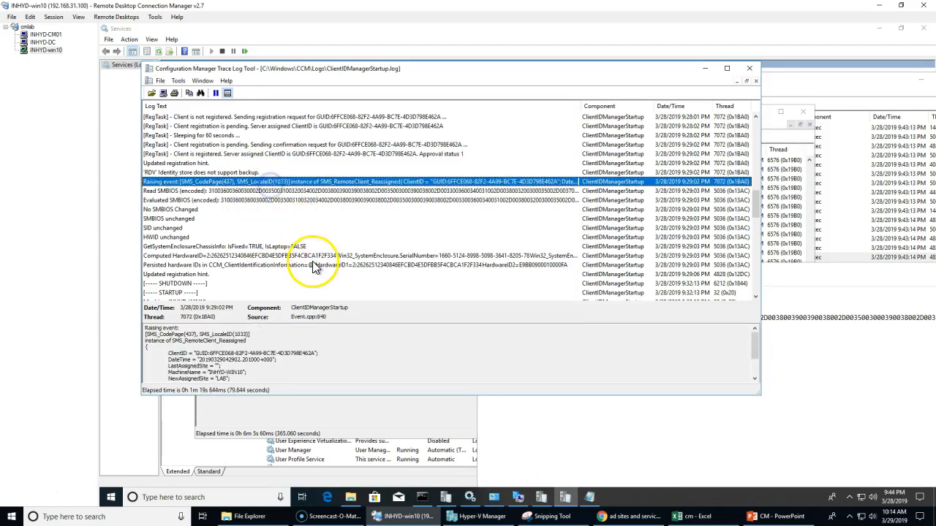
scroll(313, 267, down, 3)
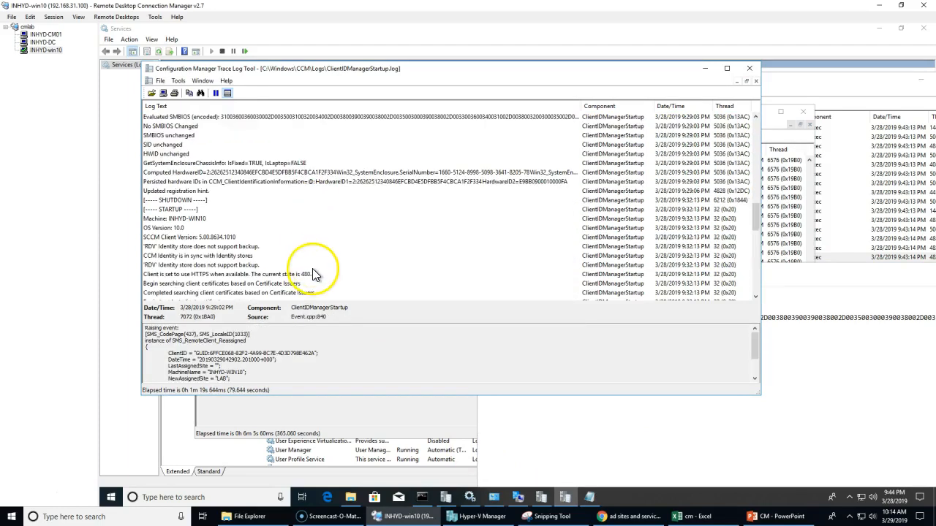
scroll(314, 274, down, 7)
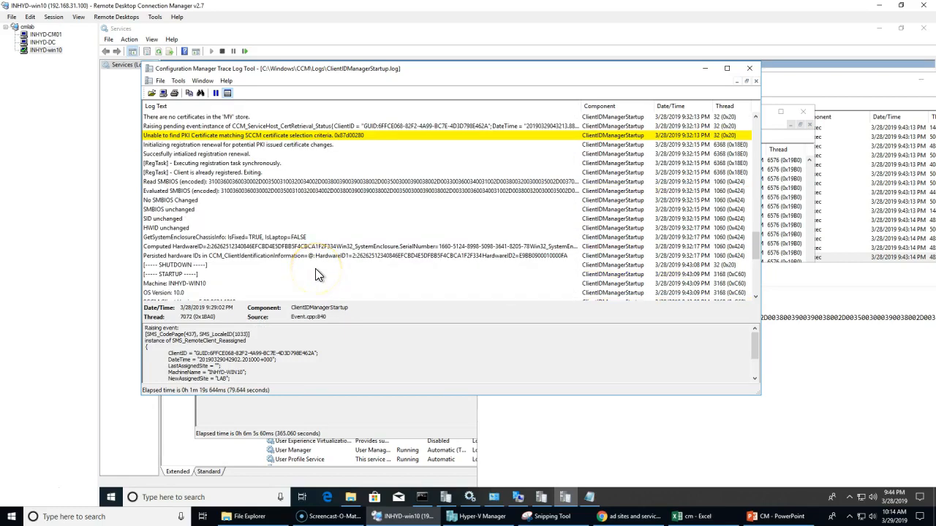
scroll(316, 268, down, 10)
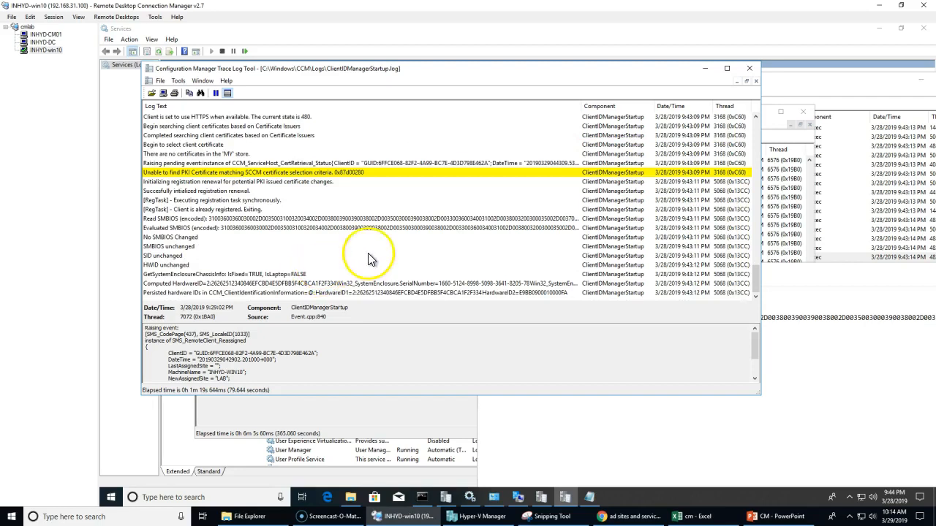
- Check the log's latest startup block, including its registration task, SMBIOS and PKI certificate entries, and return to SMSCFG.ini
drag(261, 291, 253, 239)
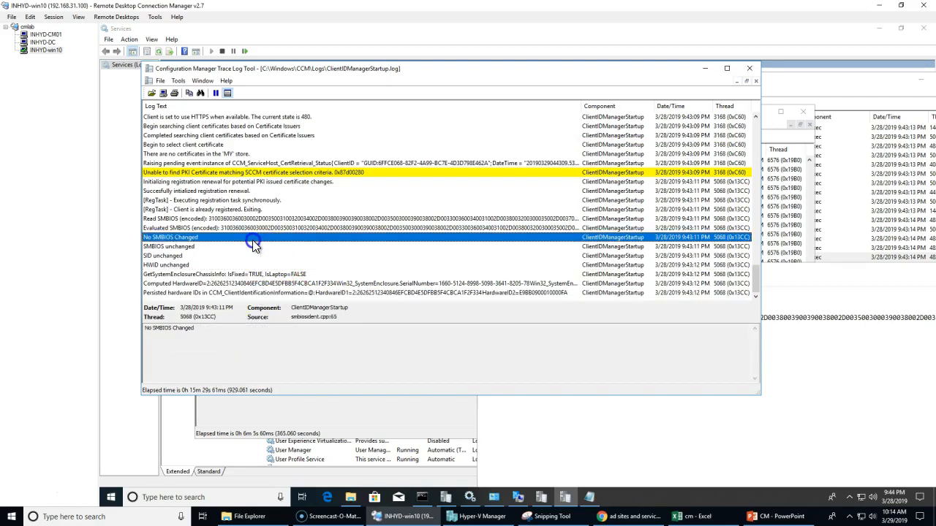
scroll(258, 238, up, 6)
scroll(307, 247, down, 3)
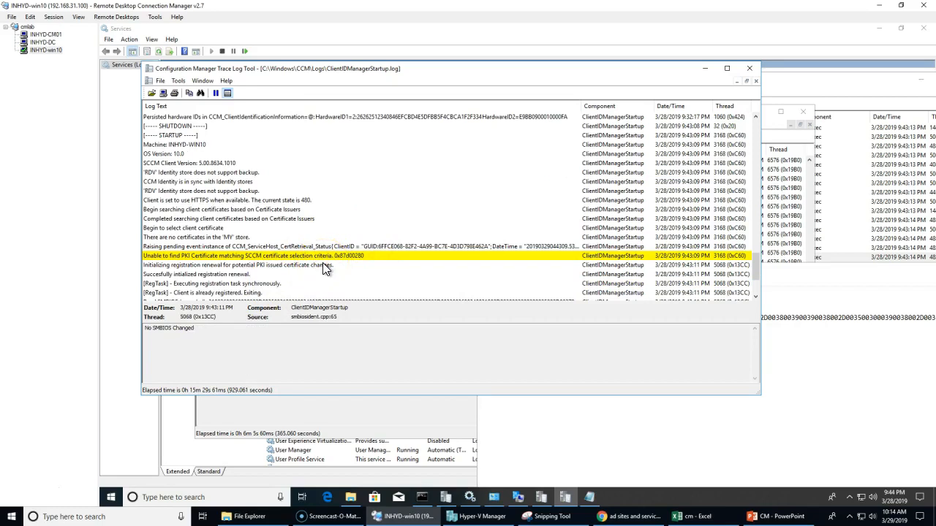
scroll(292, 248, down, 3)
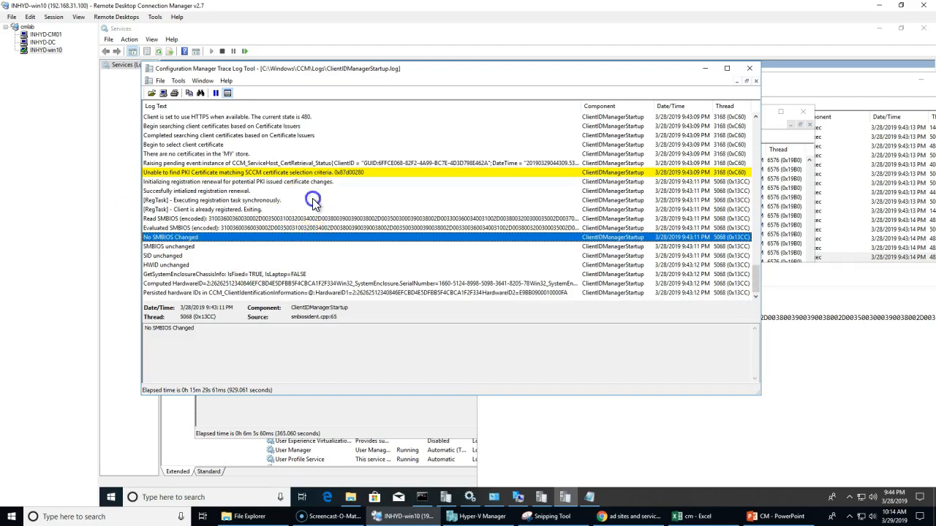
click(314, 200)
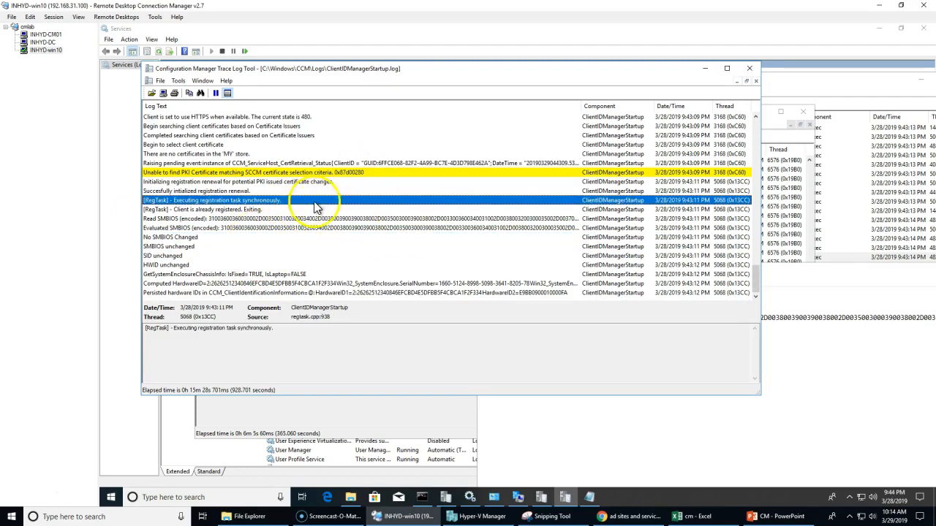
click(345, 172)
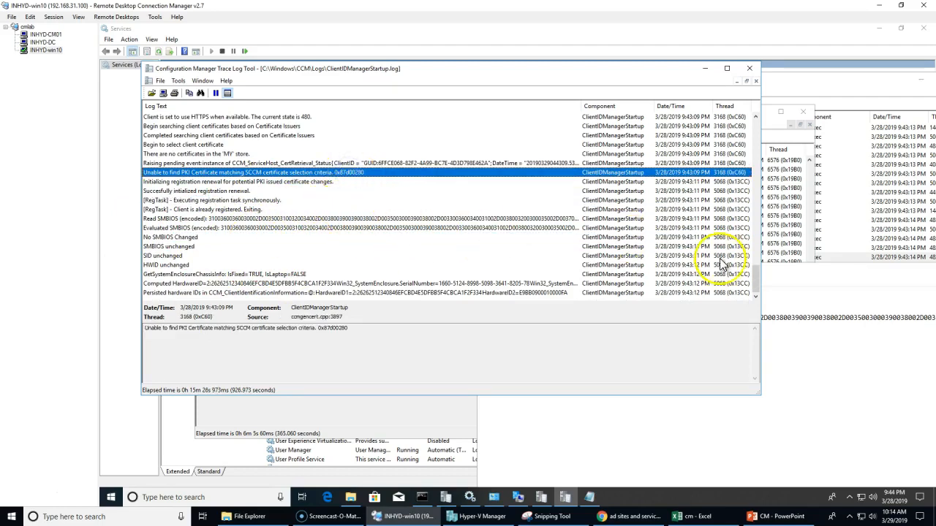
click(608, 430)
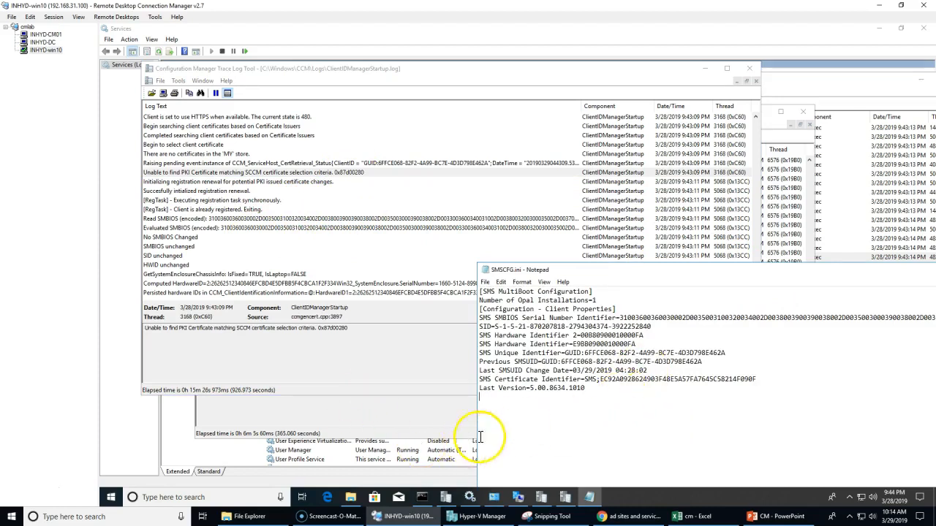
- Switch to INHYD-CM01, cancel the Default Settings dialog and check INHYD-WIN10's client status in the All Systems device list
click(57, 36)
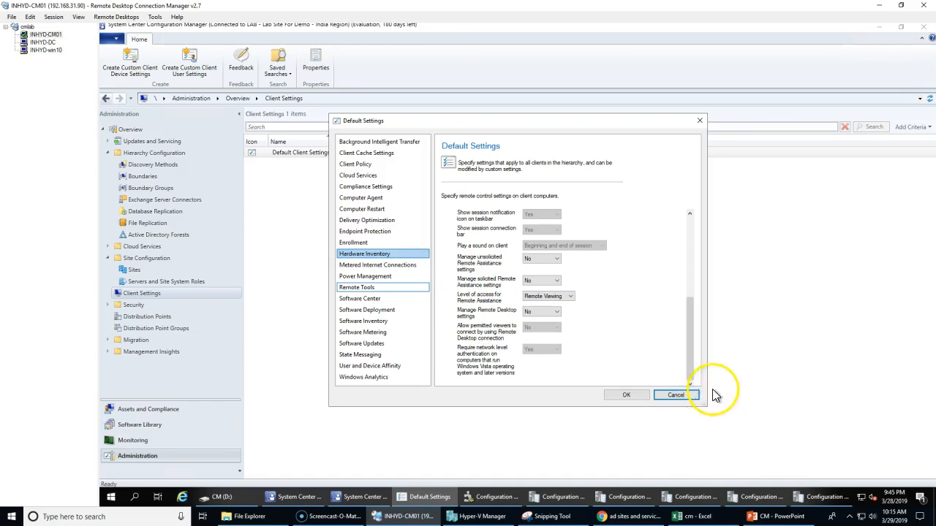
click(676, 394)
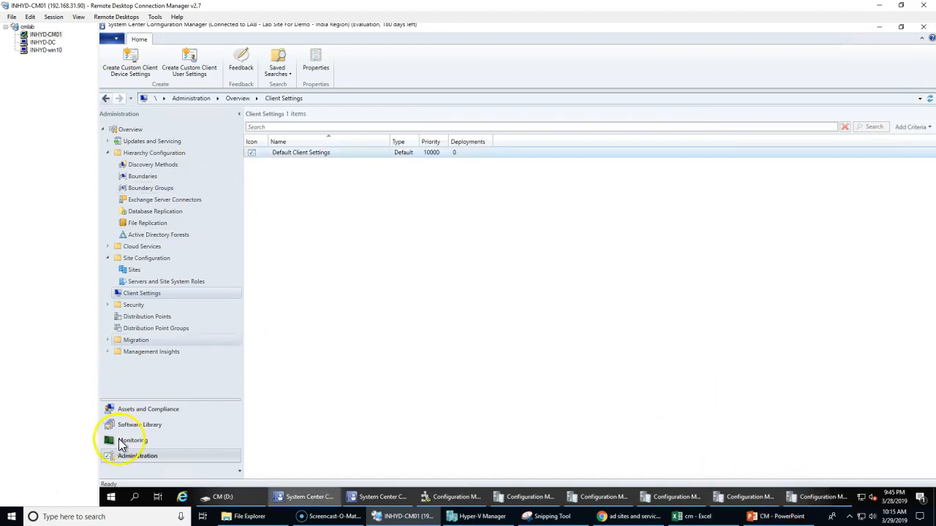
click(141, 409)
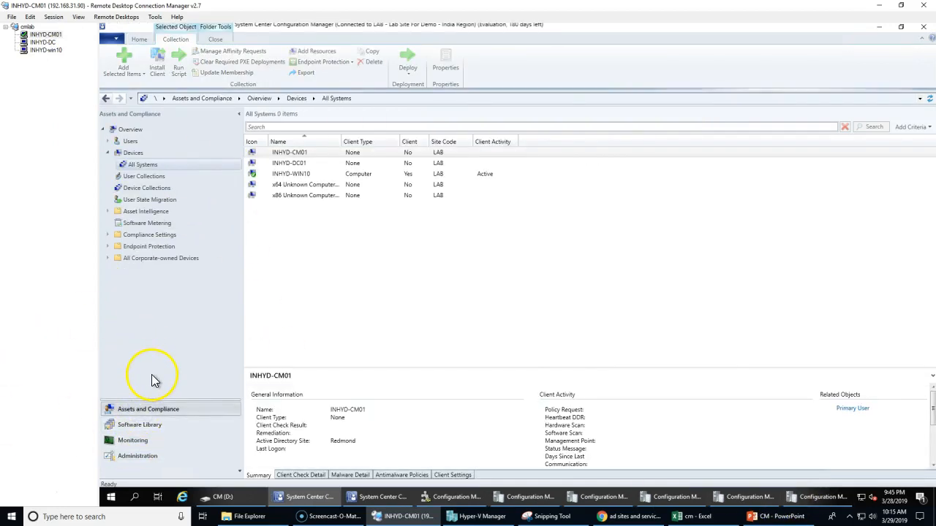
click(291, 176)
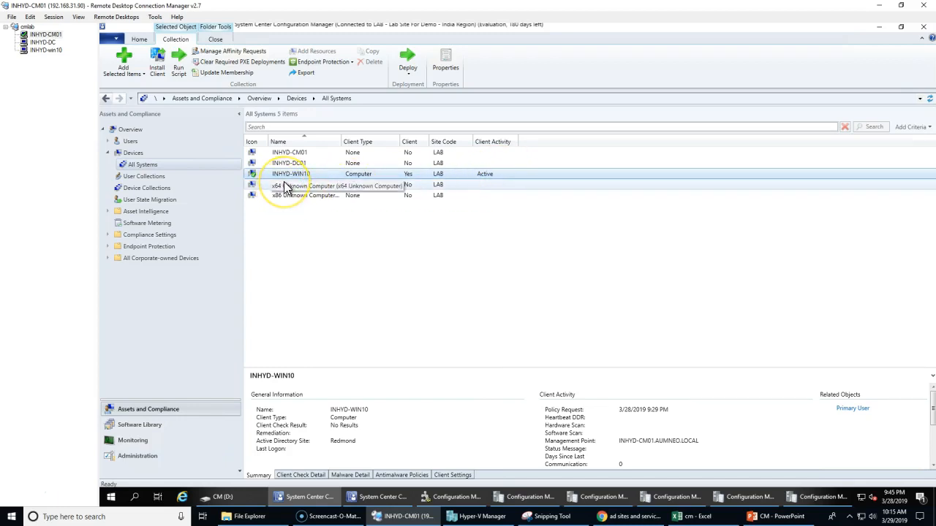
- Switch back to INHYD-win10 and reopen Configuration Manager Properties from Control Panel to reload the client's information
click(46, 50)
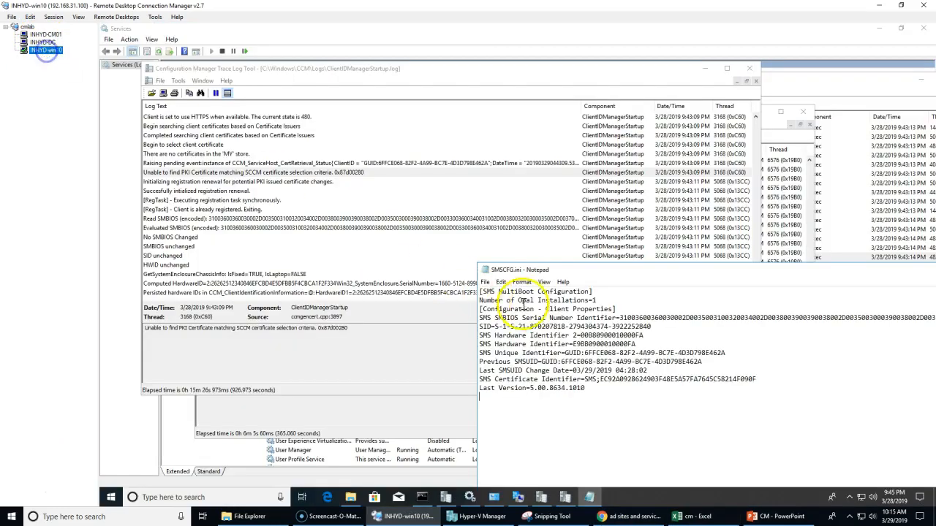
click(518, 497)
click(648, 193)
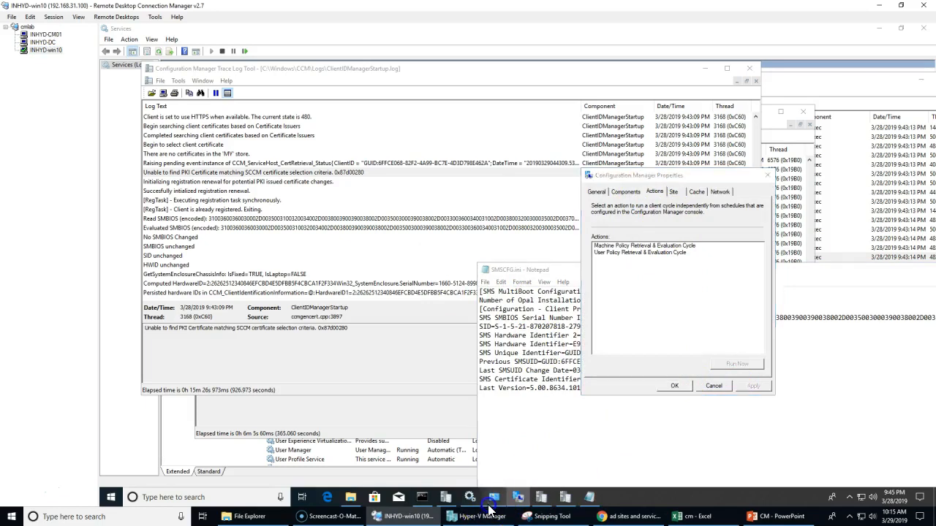
click(495, 497)
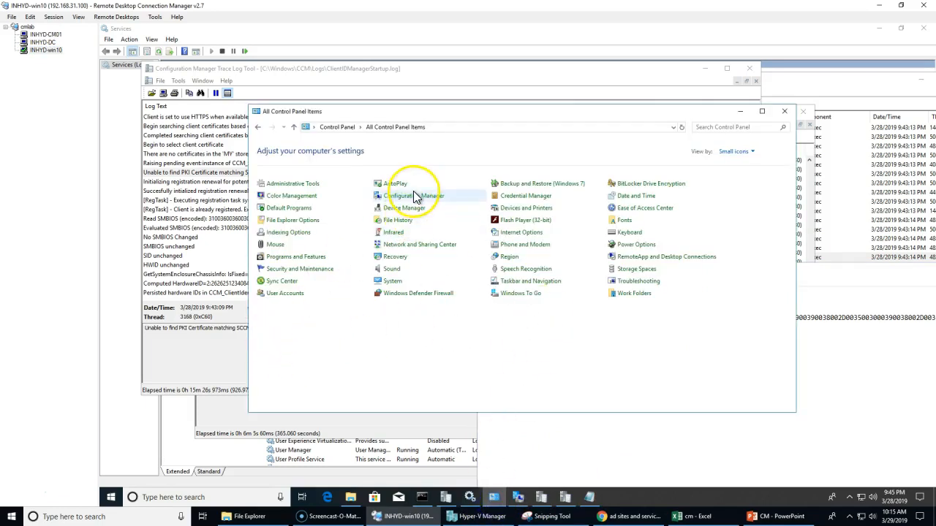
click(519, 497)
click(715, 386)
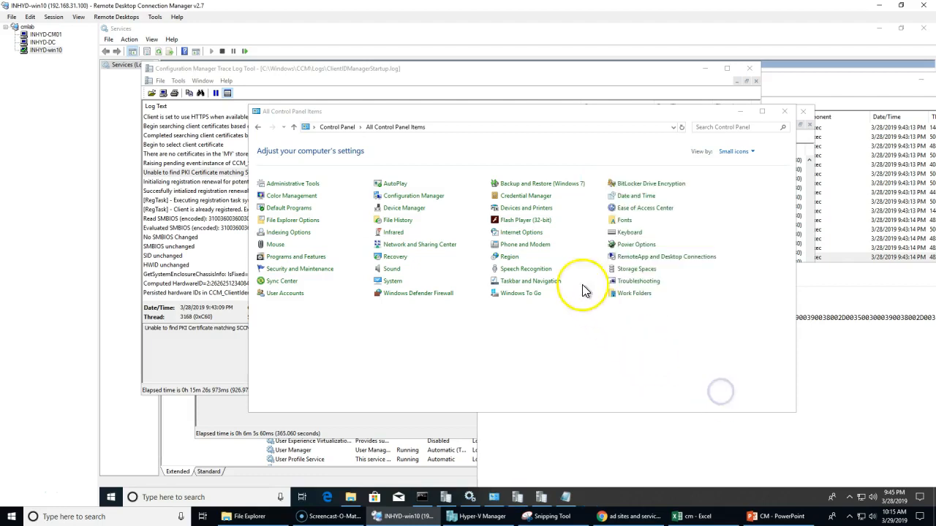
click(431, 197)
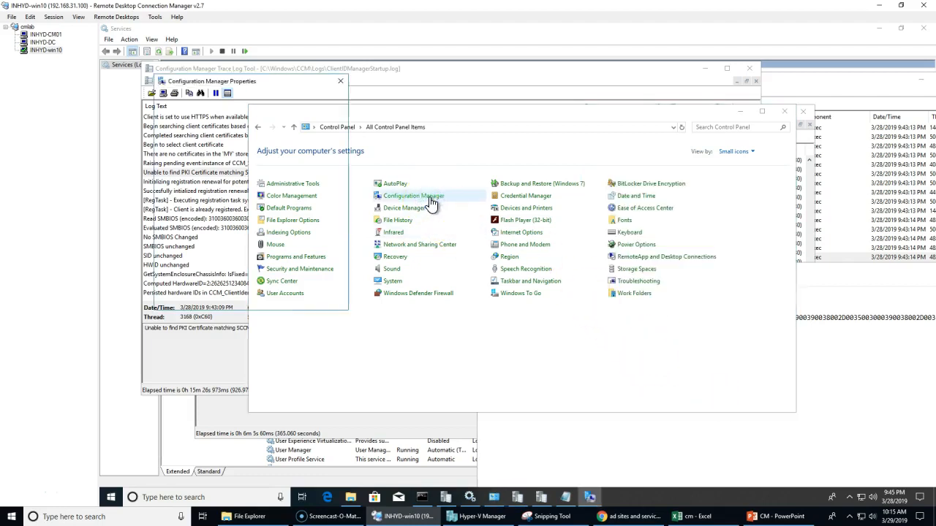
drag(265, 85, 647, 247)
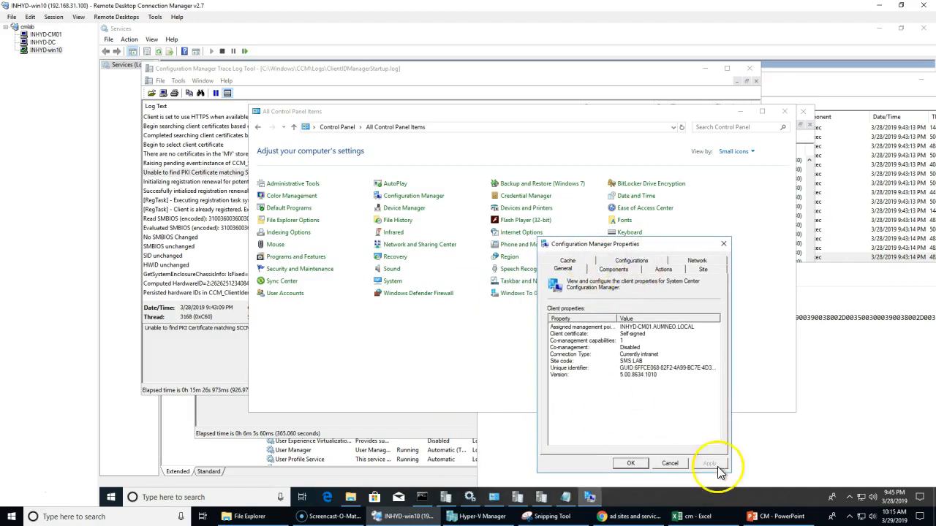
- Review the client's general properties and component statuses, and unlock its cache settings for configuration
click(607, 271)
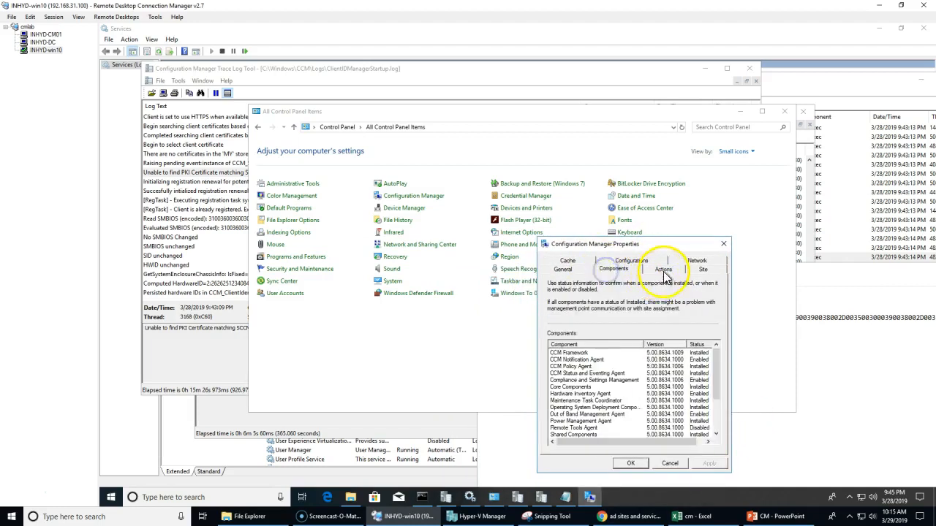
click(701, 262)
click(569, 264)
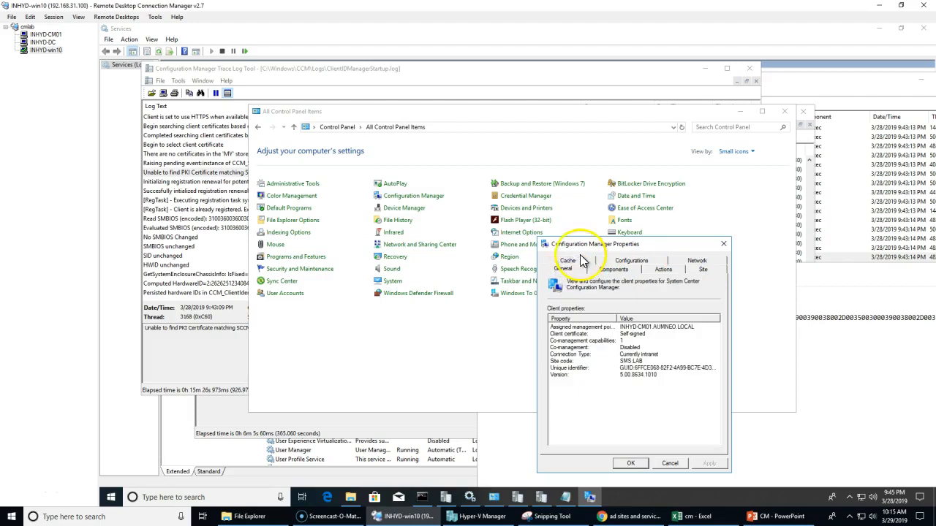
click(584, 264)
click(604, 313)
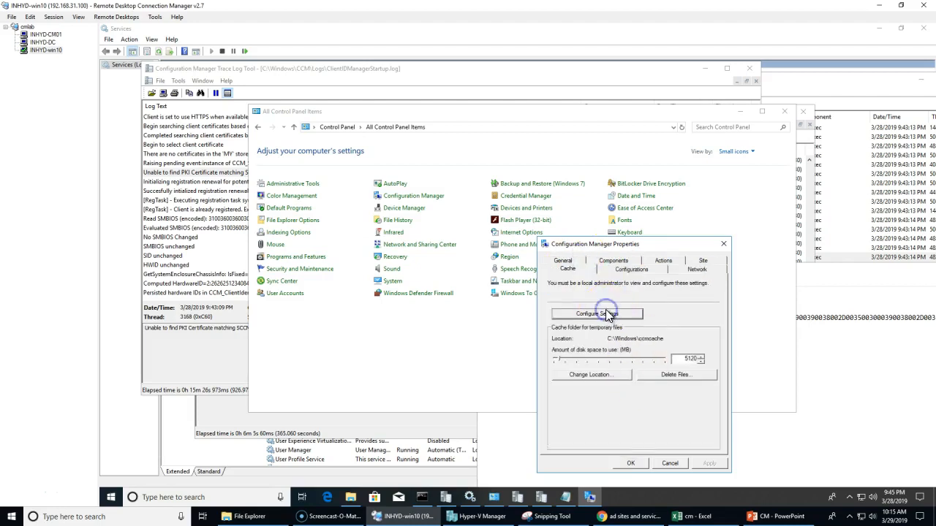
click(615, 261)
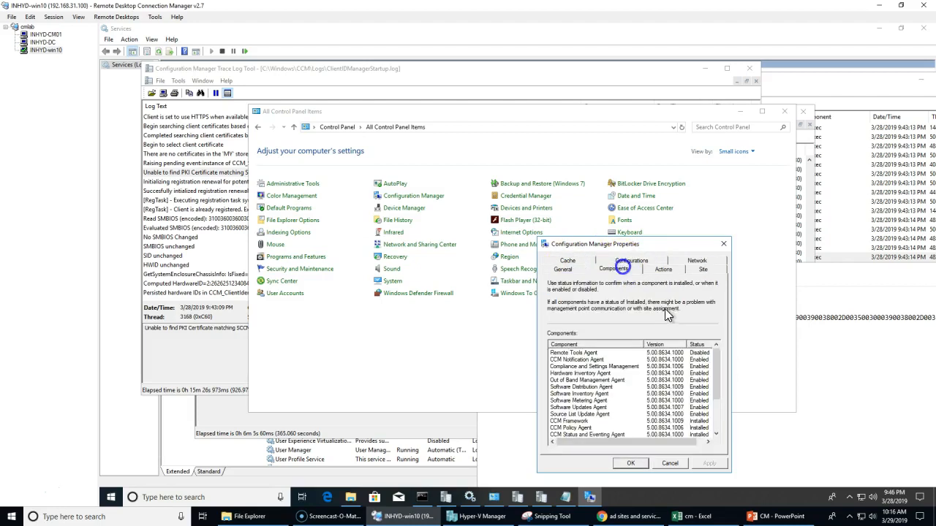
- Check the client's site settings and go through the list of available client action cycles
click(662, 271)
click(704, 269)
click(658, 270)
drag(631, 245, 512, 173)
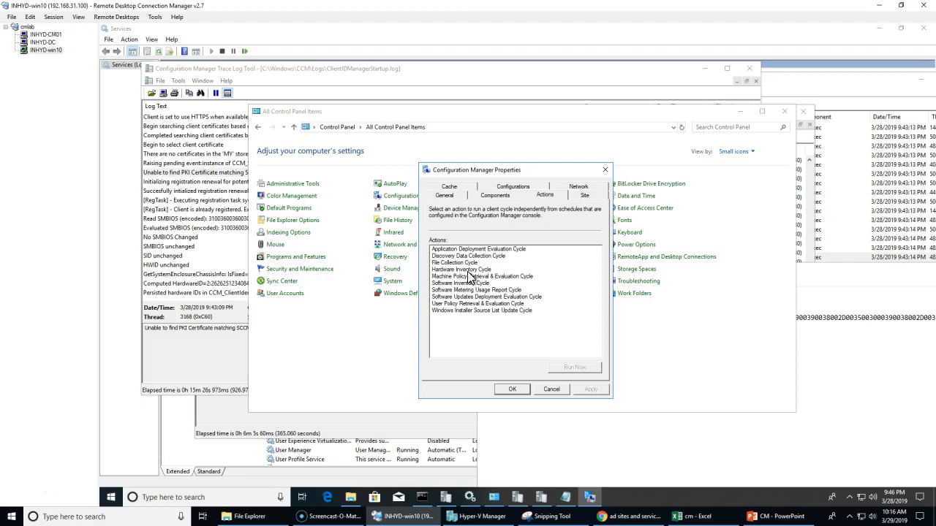
click(484, 302)
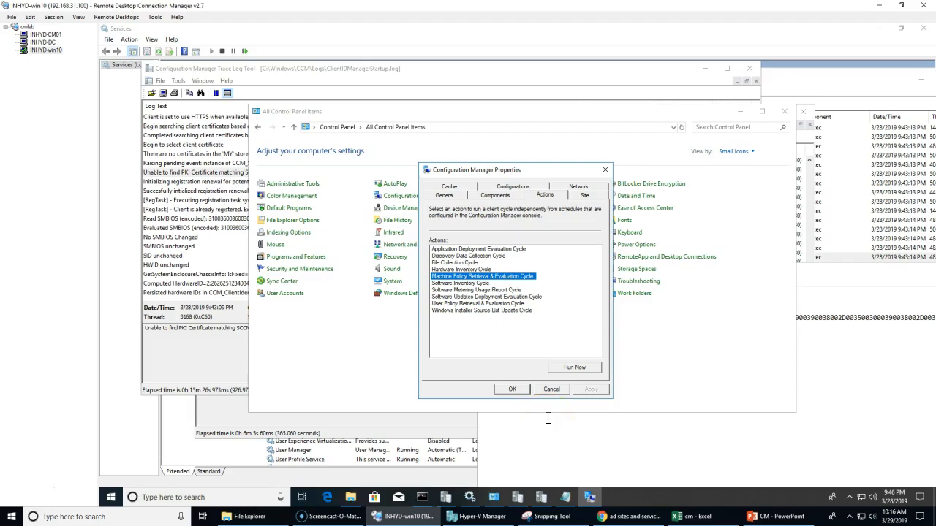
click(468, 249)
click(471, 262)
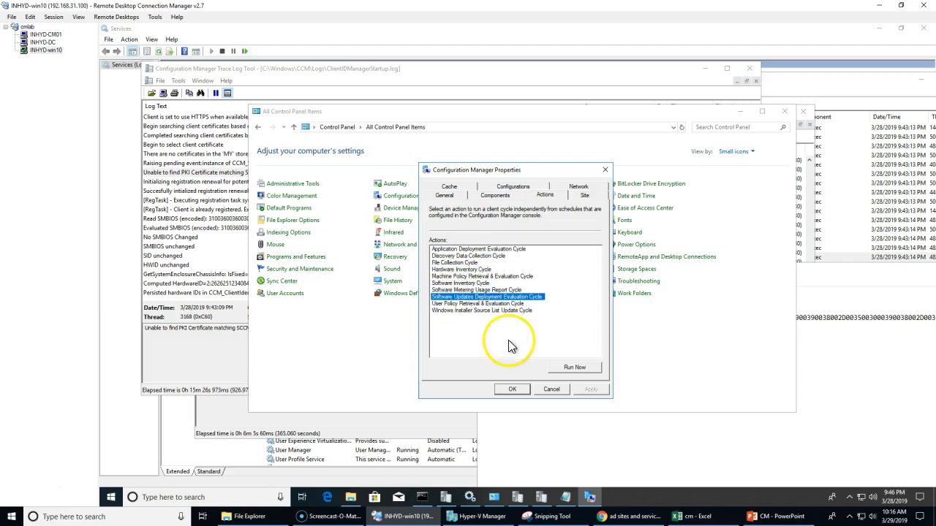
- Run the Hardware Inventory Cycle twice from the client's actions, acknowledging the message each time
click(466, 277)
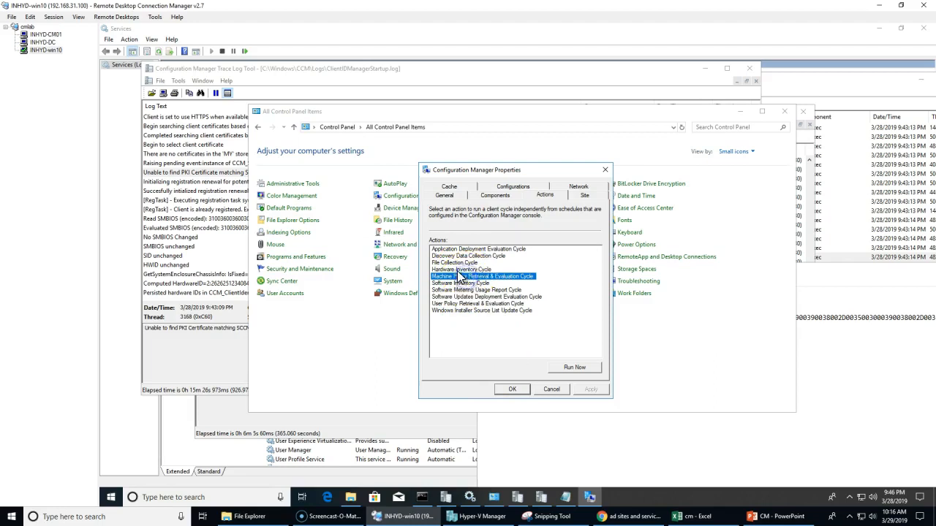
click(469, 270)
click(570, 368)
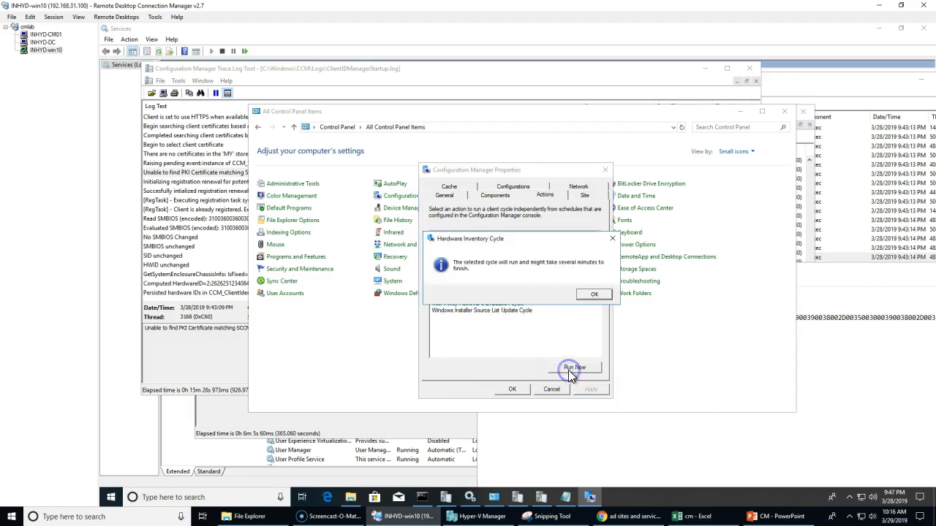
click(591, 297)
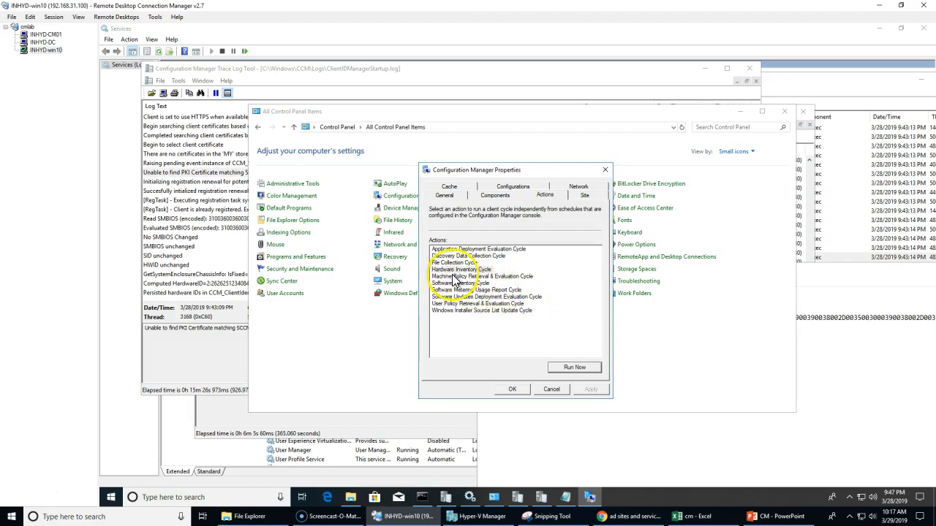
click(573, 367)
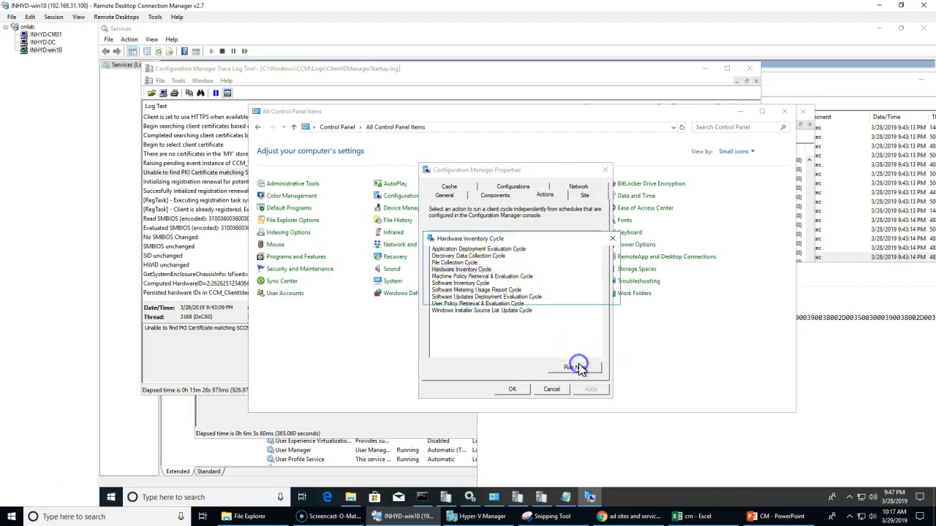
click(589, 296)
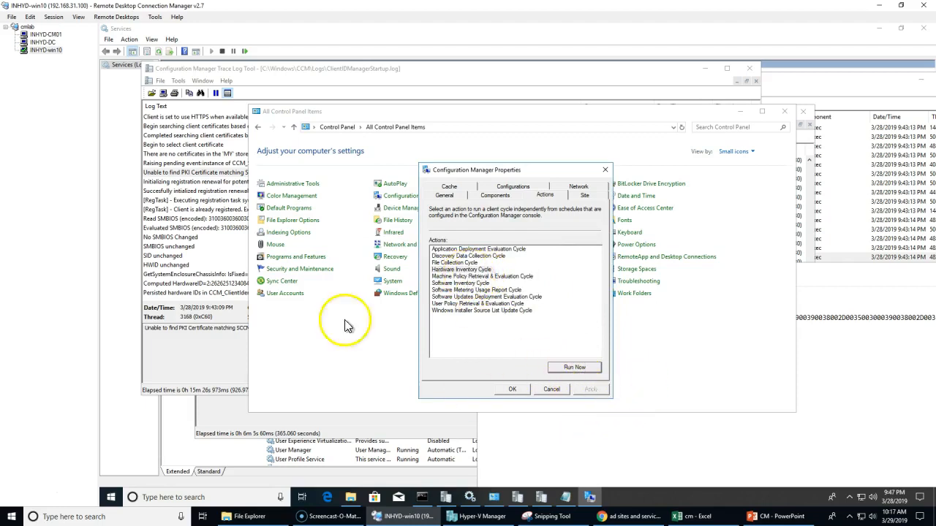
- Switch to INHYD-CM01 and check the Reports and Subscriptions nodes under Reporting in the Monitoring workspace
click(45, 35)
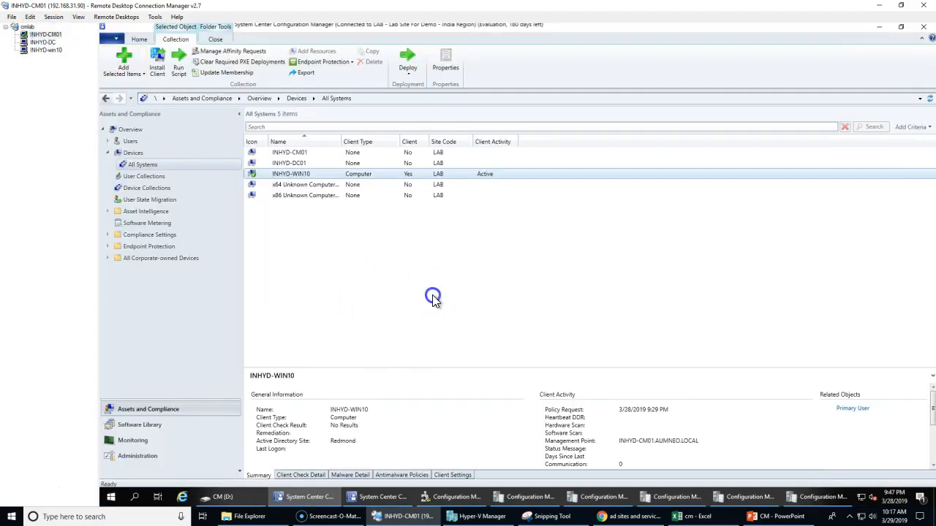
click(292, 176)
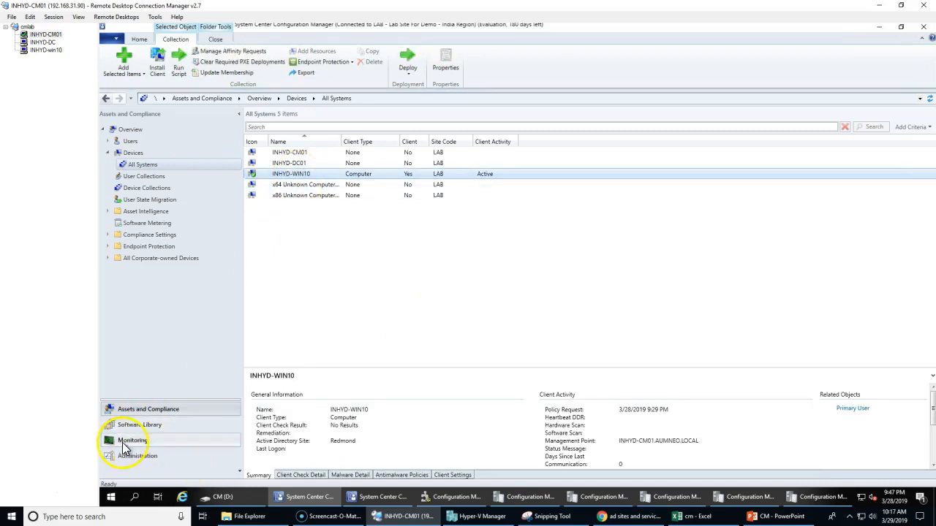
click(157, 446)
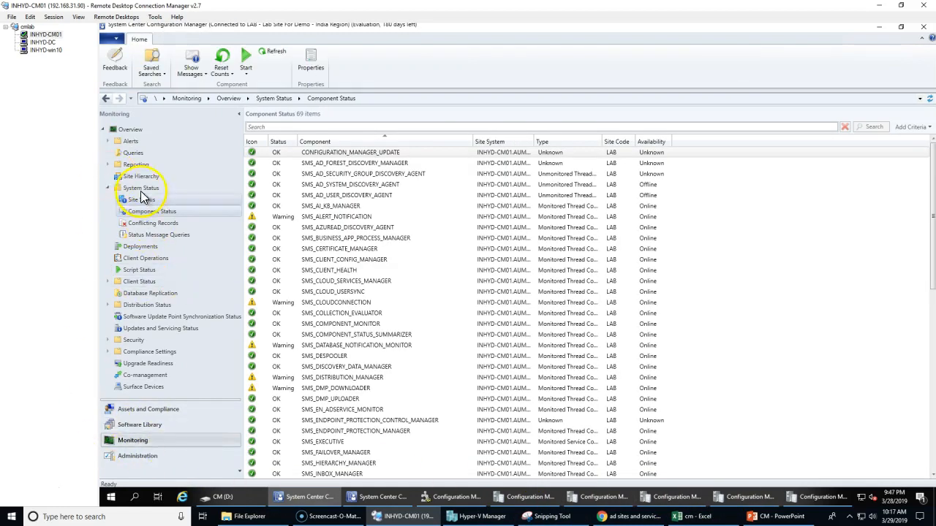
click(113, 164)
click(108, 164)
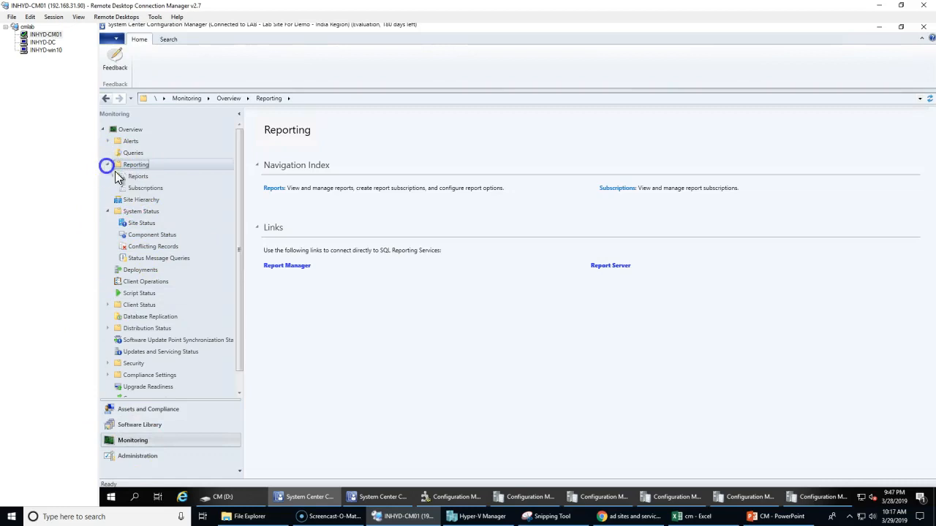
click(137, 176)
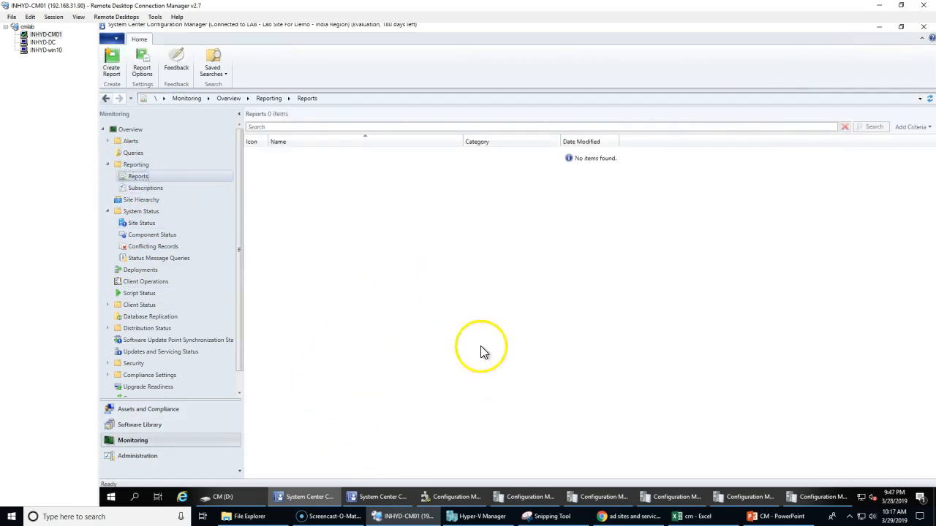
click(145, 188)
click(136, 164)
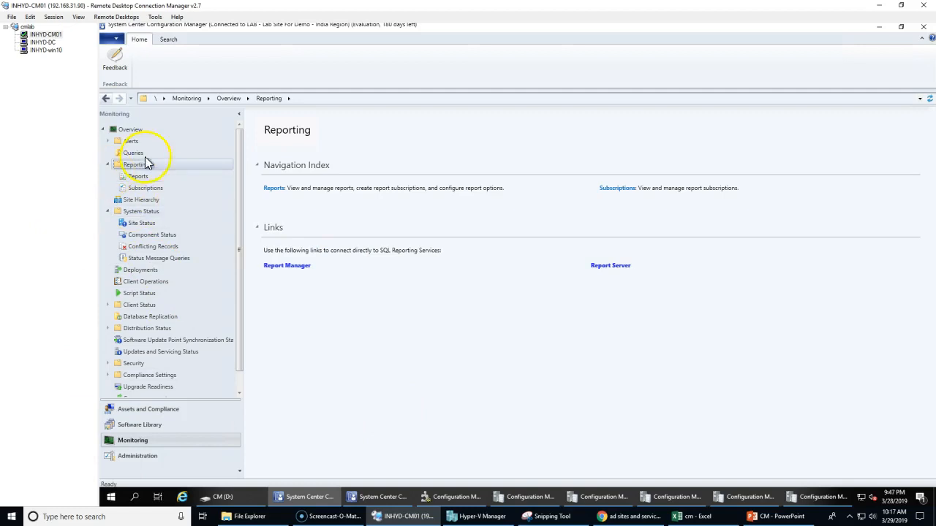
- Return to the All Systems devices, start Resource Explorer for INHYD-WIN10 and look through its hardware inventory classes
click(161, 409)
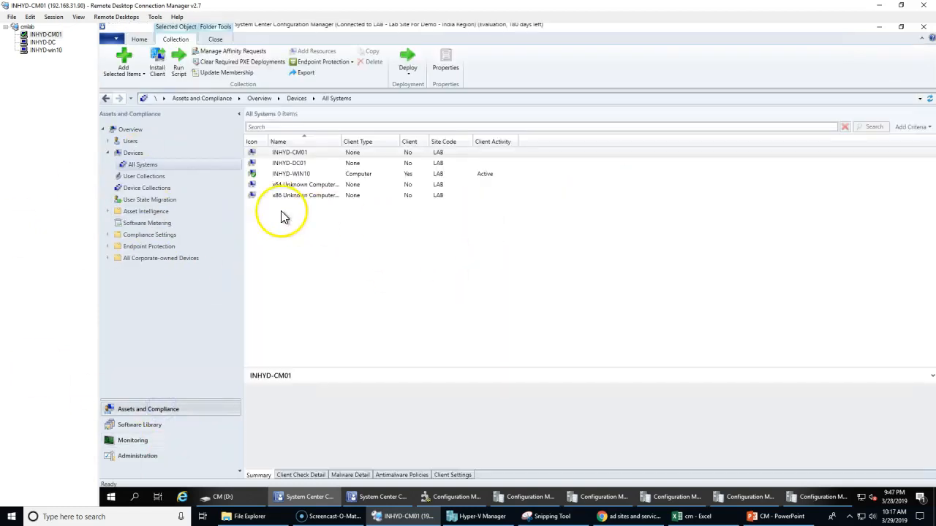
click(300, 175)
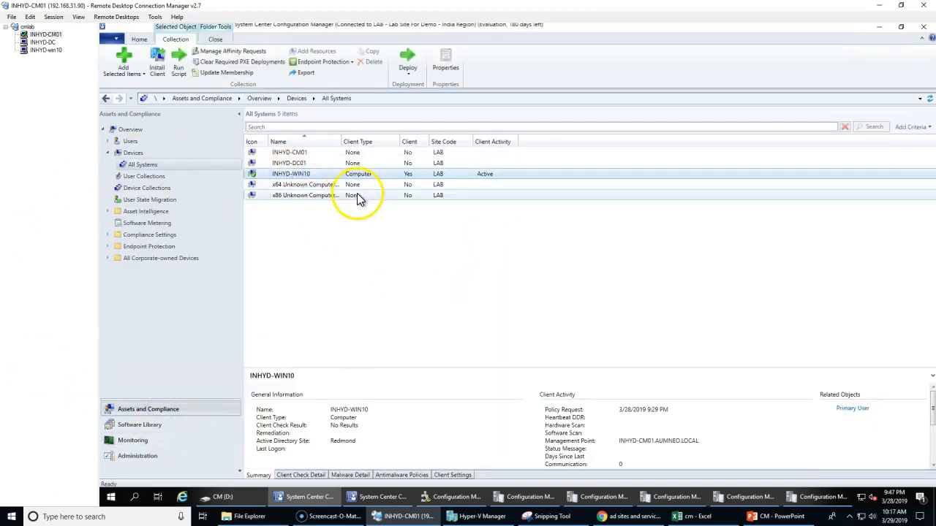
right_click(311, 176)
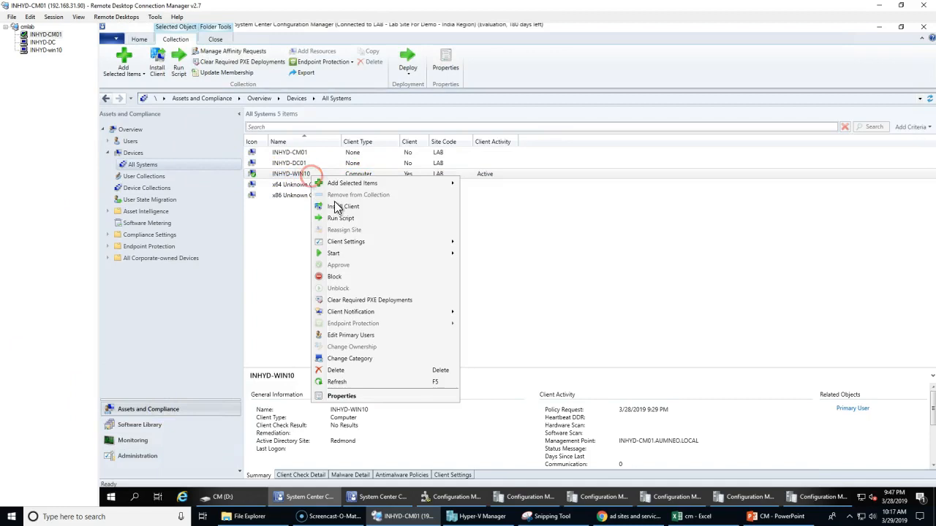
click(365, 256)
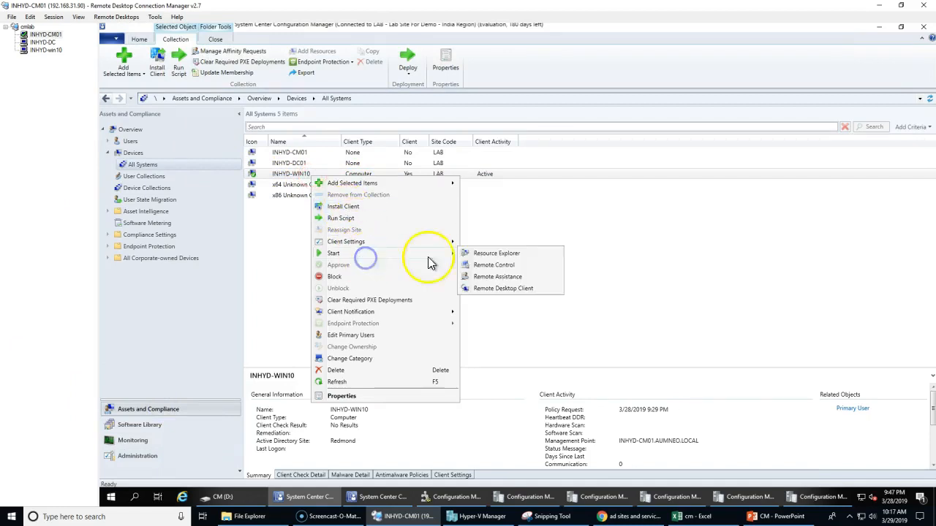
click(497, 254)
click(355, 124)
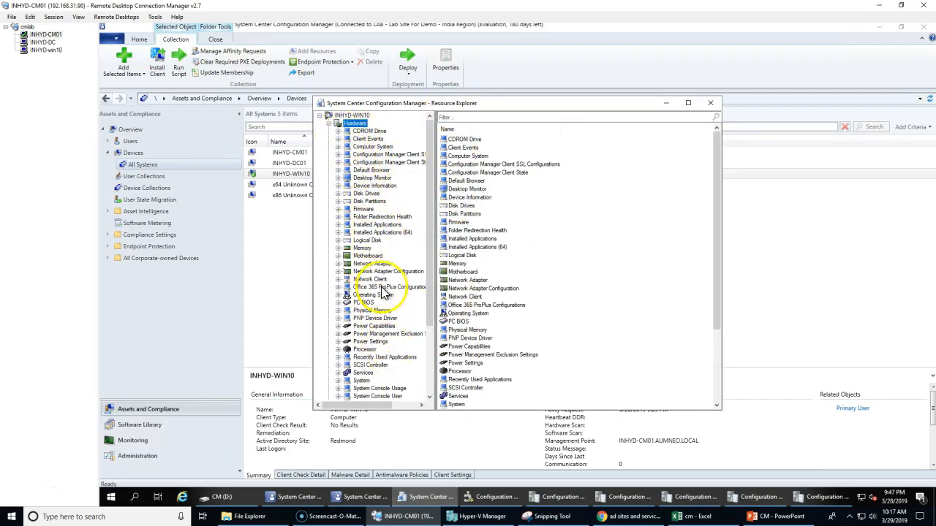
scroll(386, 294, down, 4)
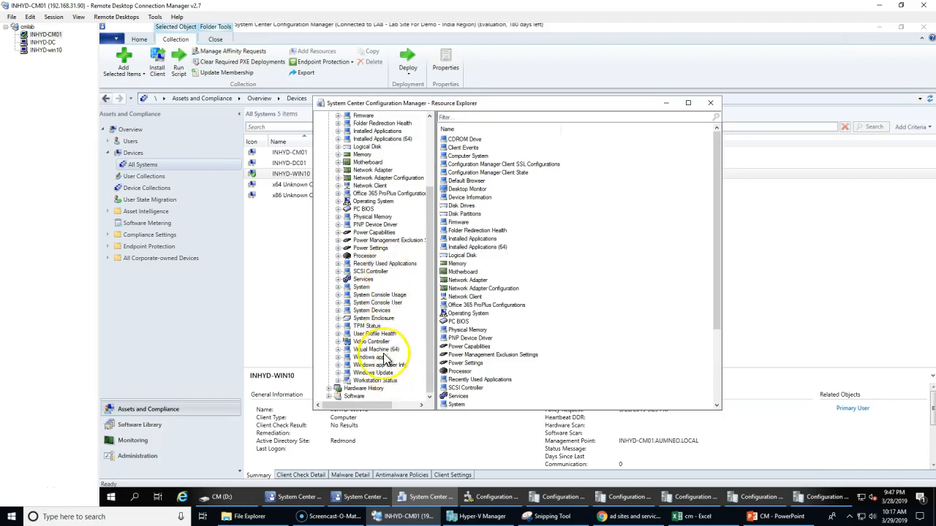
scroll(376, 355, up, 4)
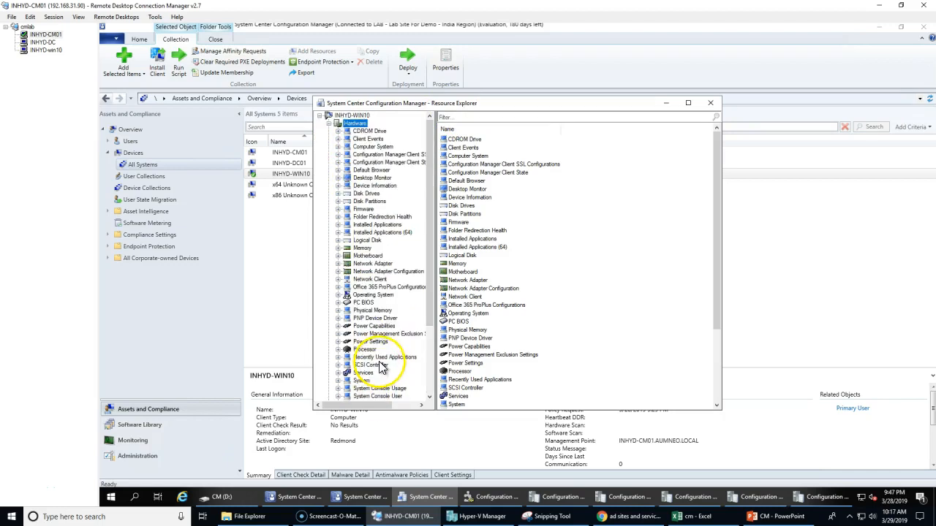
- Examine the inventoried entries under Installed Applications and Installed Applications (64) for INHYD-WIN10
click(378, 225)
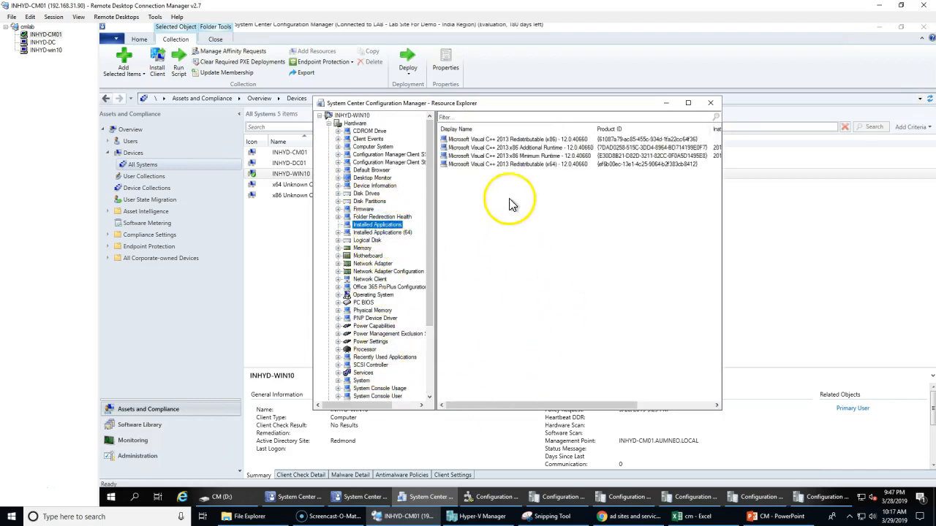
click(523, 139)
click(524, 148)
click(525, 171)
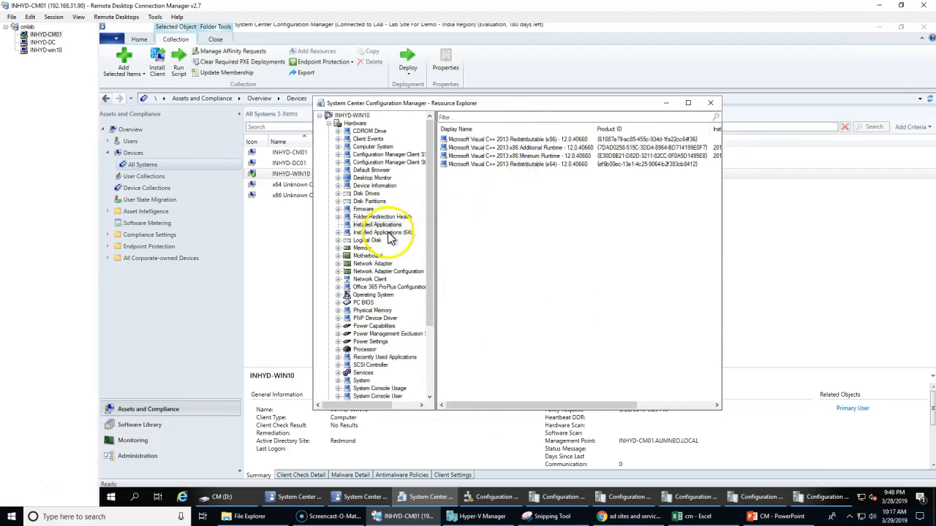
click(382, 232)
click(469, 157)
click(478, 175)
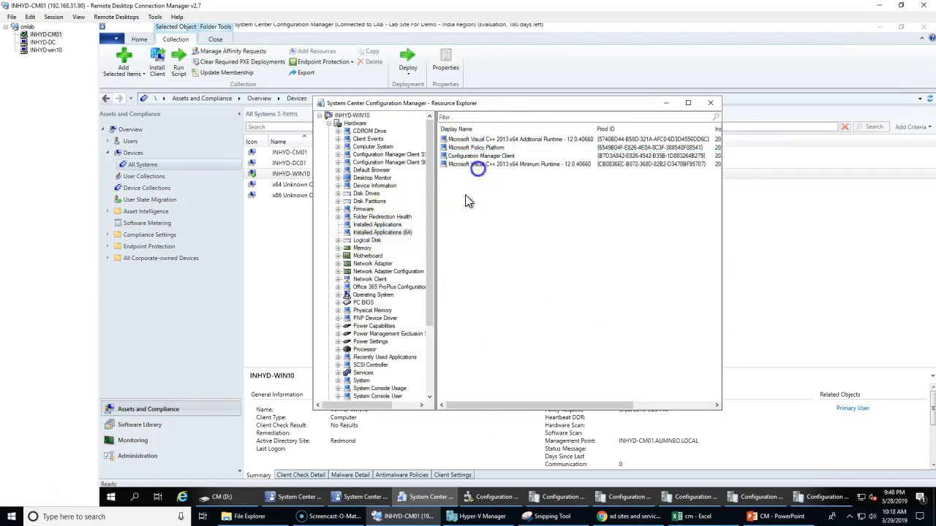
- Review the Network Adapter Configuration inventory, including the IP address, subnet mask and MAC address columns
scroll(358, 381, down, 4)
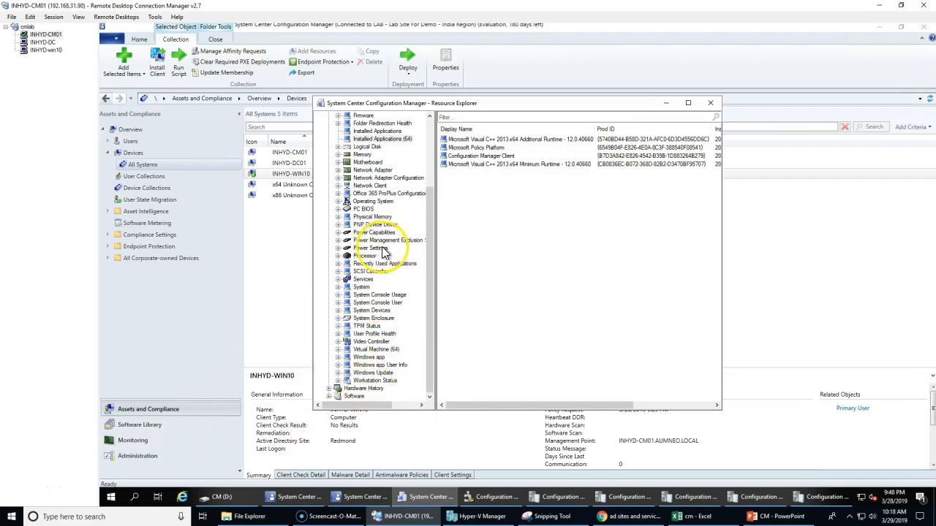
click(380, 179)
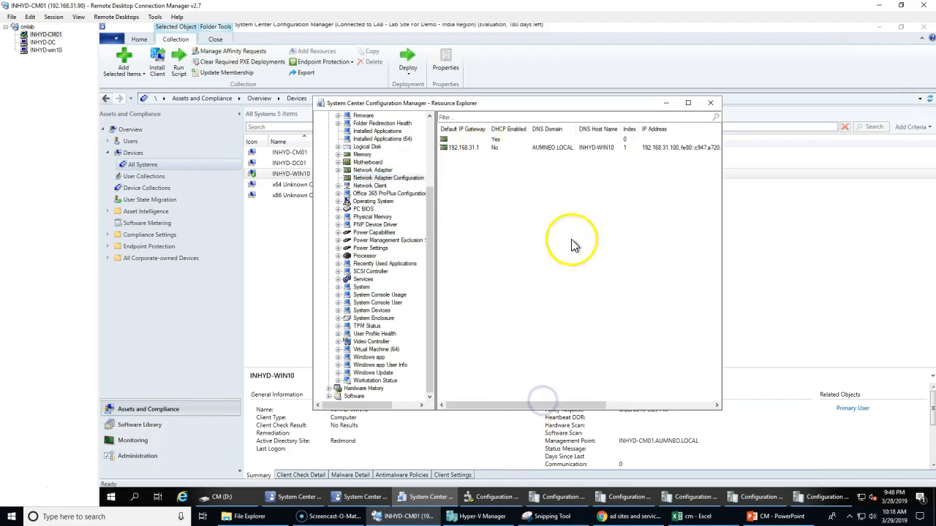
drag(590, 404, 640, 406)
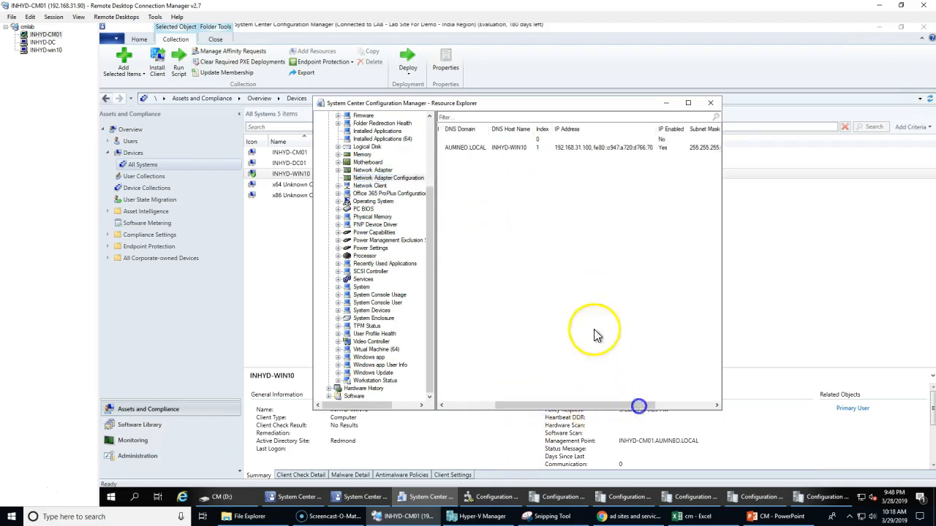
click(597, 150)
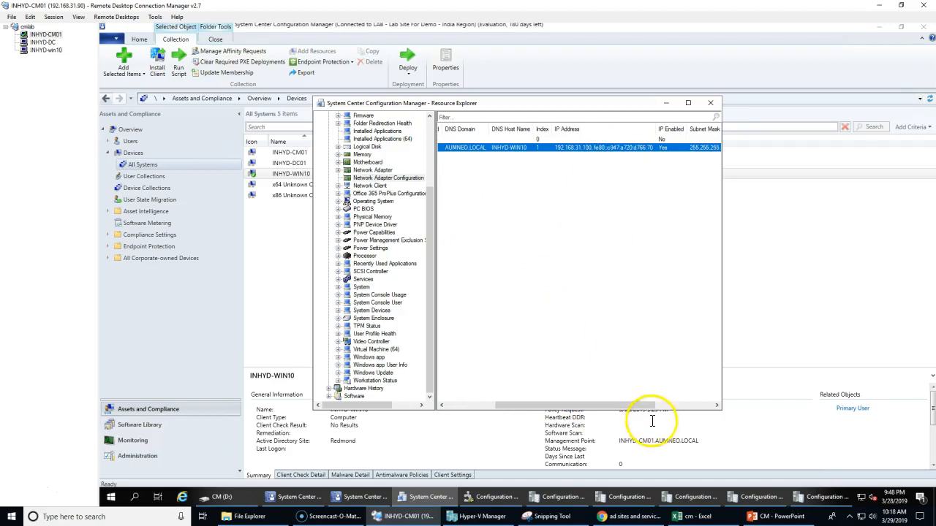
drag(637, 404, 705, 406)
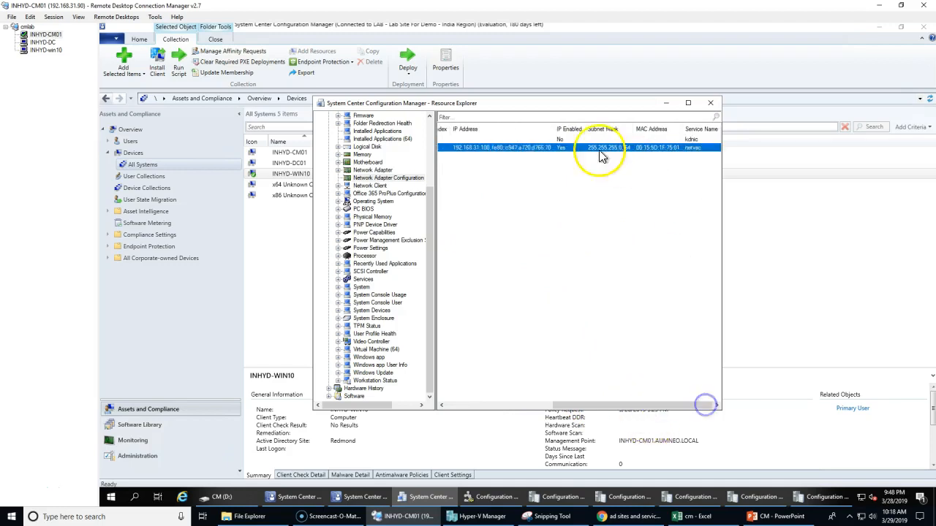
- Expand Hardware History, collapse the Hardware node and close Resource Explorer
click(430, 389)
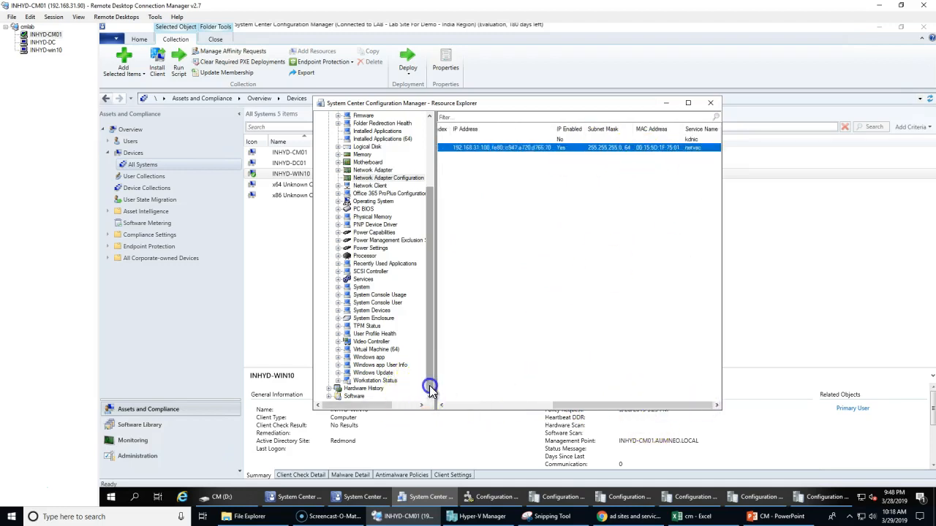
click(329, 389)
scroll(379, 170, up, 4)
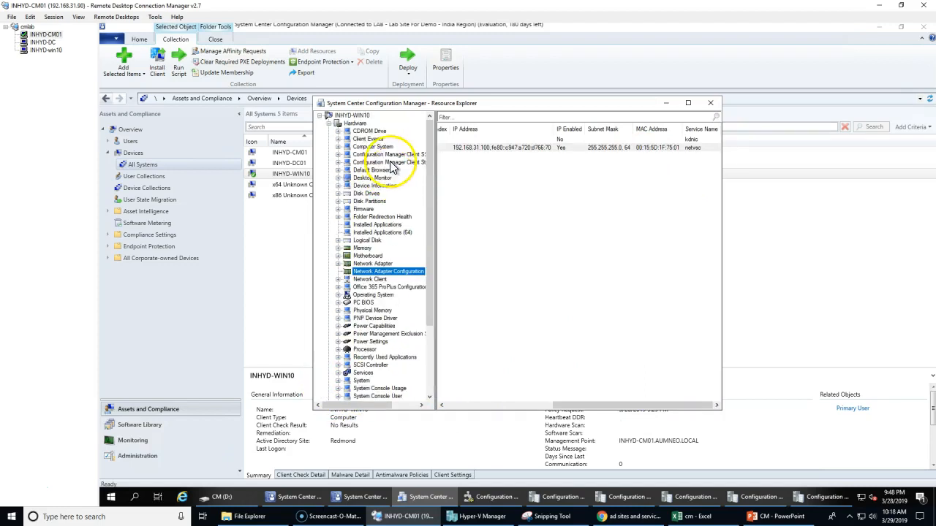
click(329, 123)
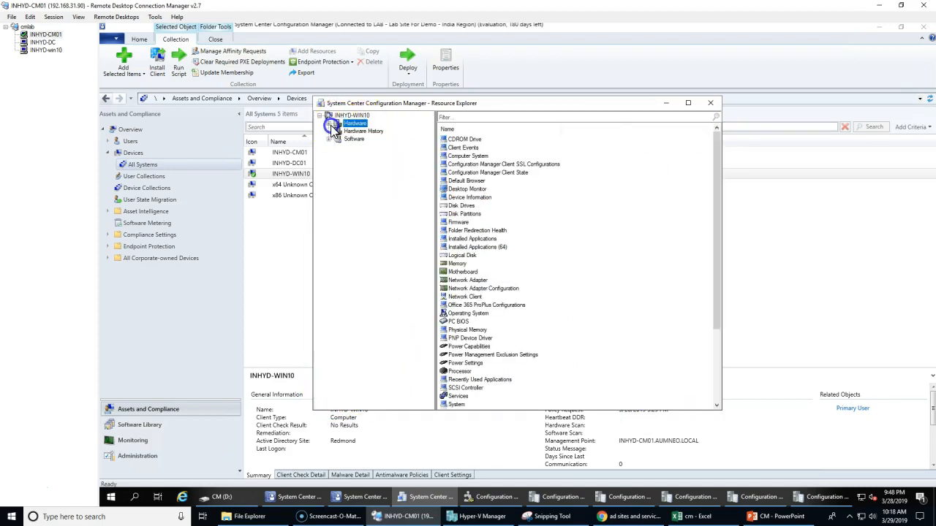
click(710, 103)
- Reopen Resource Explorer for INHYD-WIN10 and expand its Hardware node to list the inventory classes
right_click(300, 175)
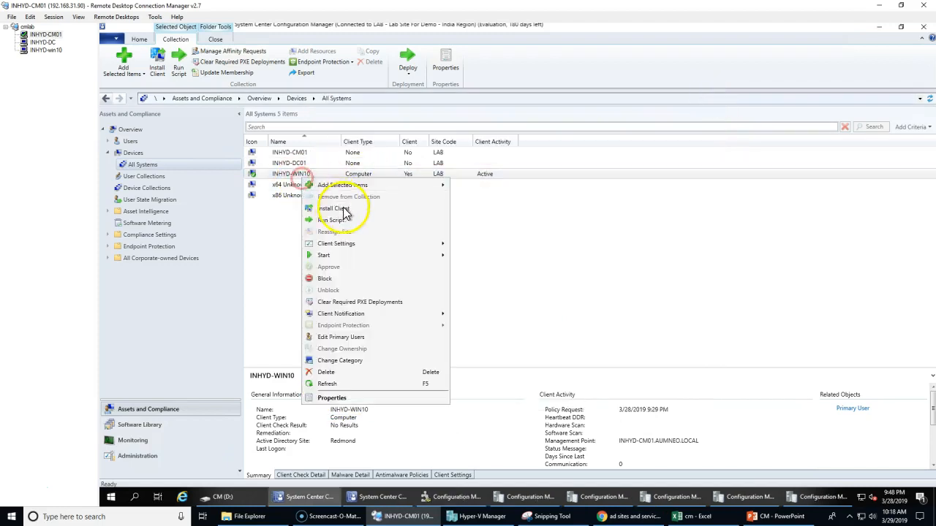
click(359, 255)
click(462, 253)
click(355, 133)
click(348, 123)
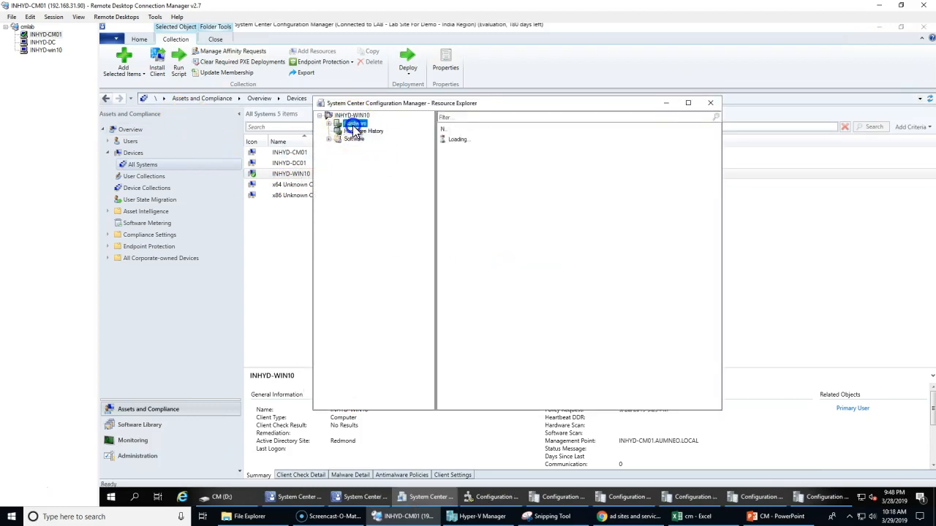
click(337, 122)
scroll(336, 315, down, 4)
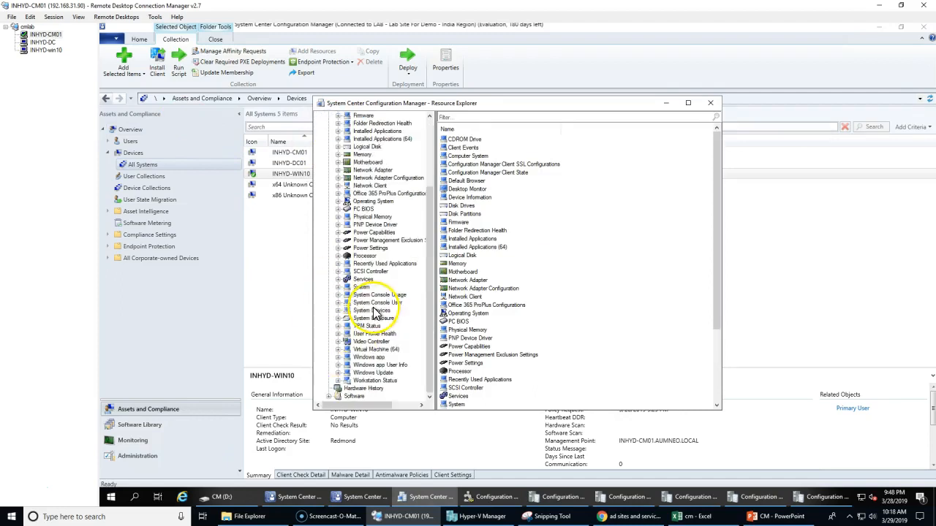
- Check Hardware History and the Software node's Product Details for inventory data, and close Resource Explorer
click(366, 387)
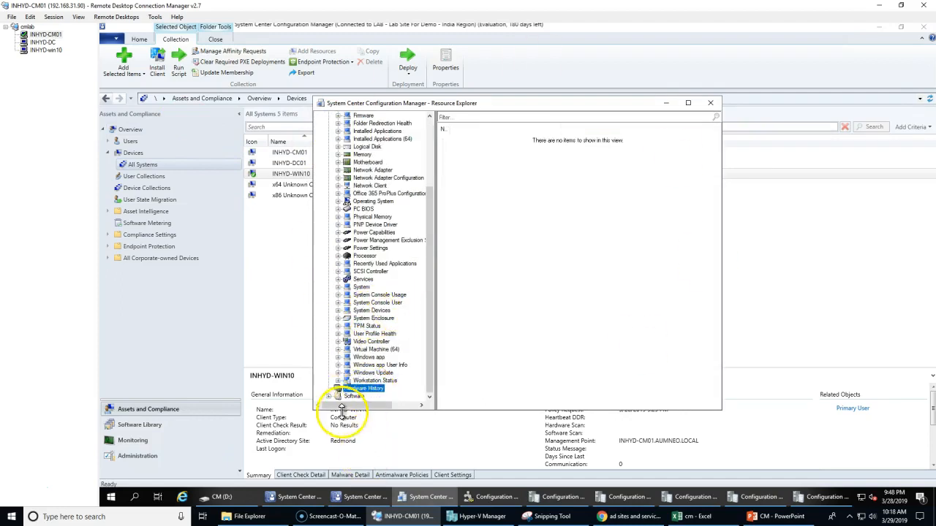
click(337, 396)
click(368, 374)
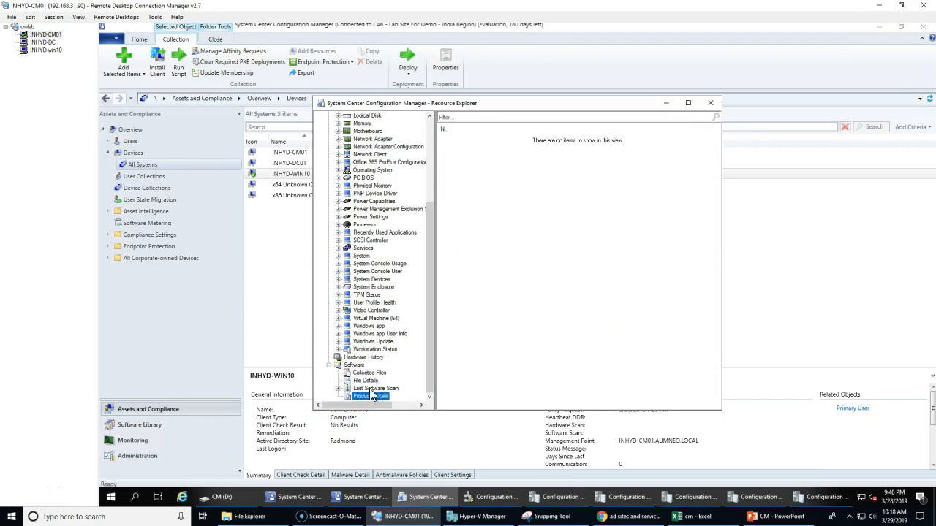
click(710, 102)
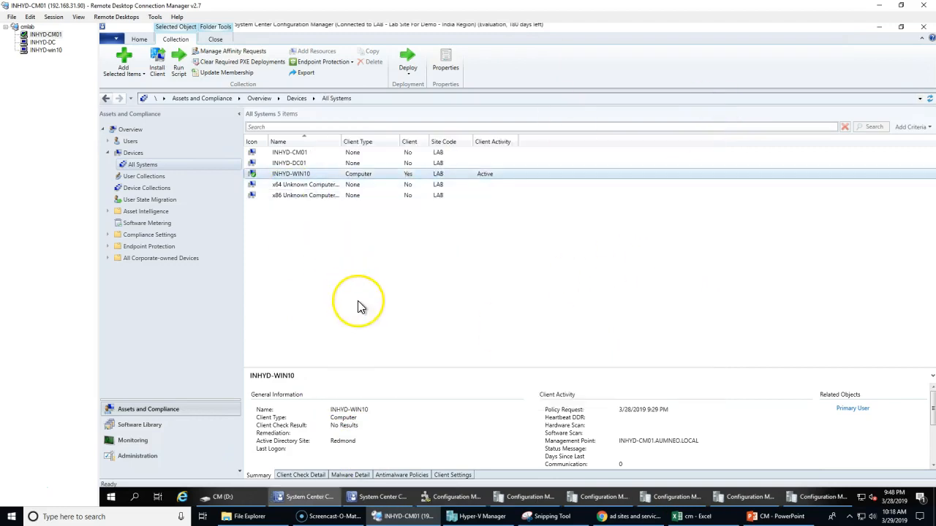